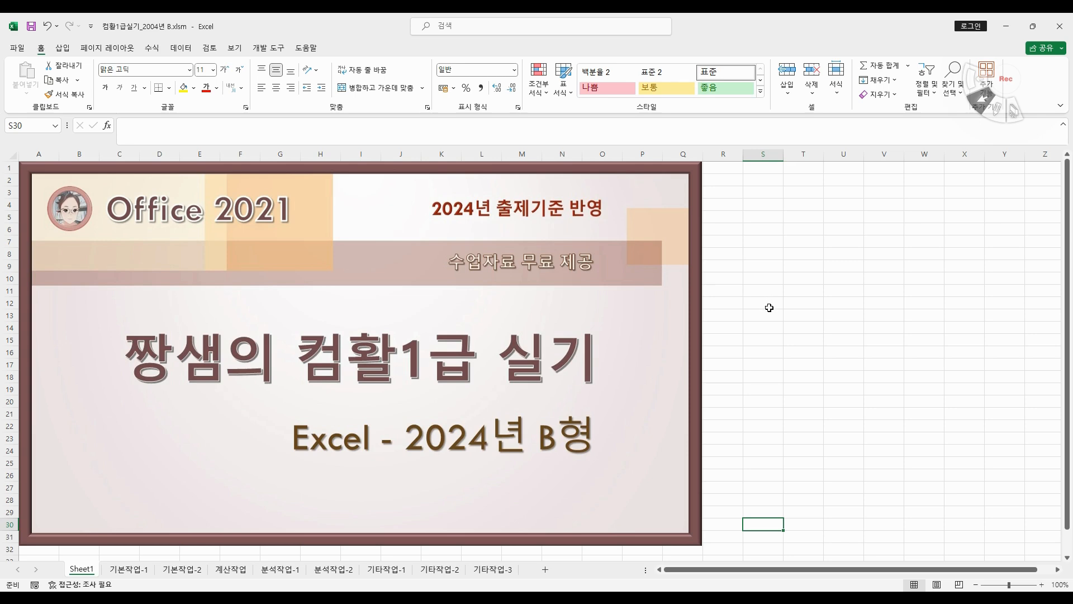
Open the 기본작업-1 sheet and move the task instruction picture over the data table, clear of column I
{"action": "left_click", "coordinate": [136, 571]}
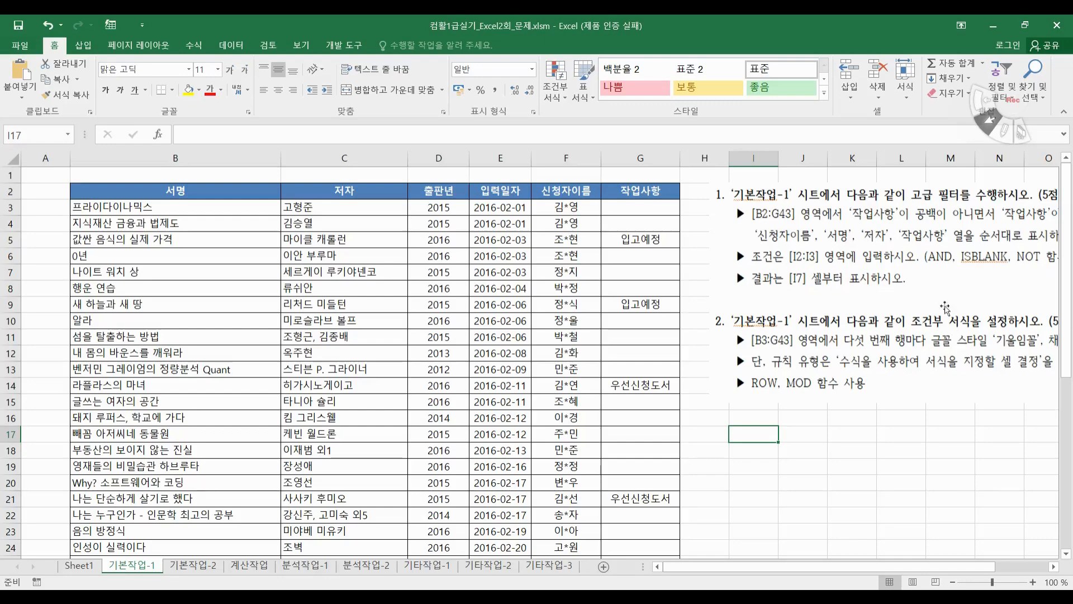
{"action": "left_click_drag", "start_coordinate": [915, 292], "coordinate": [442, 391]}
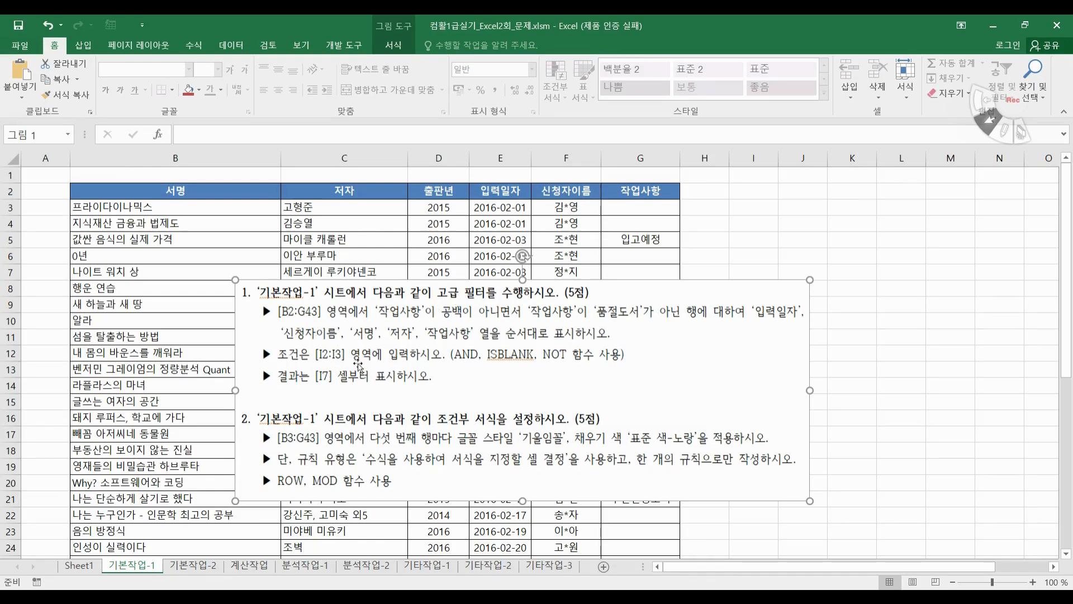
Enter the criteria heading 조건 in cell I2
{"action": "left_click", "coordinate": [755, 195]}
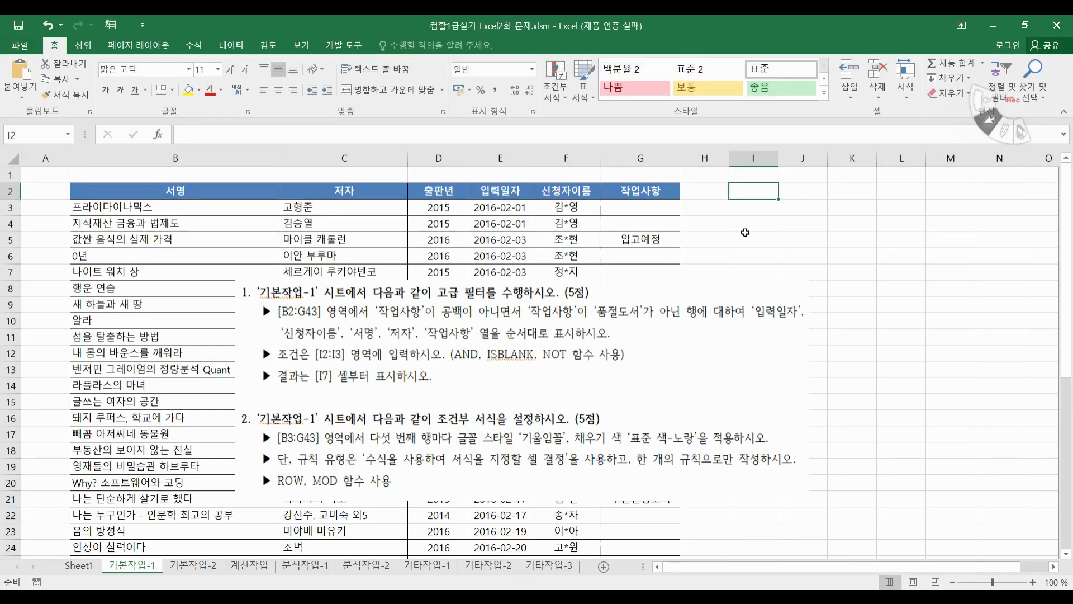
{"action": "type", "text": "조"}
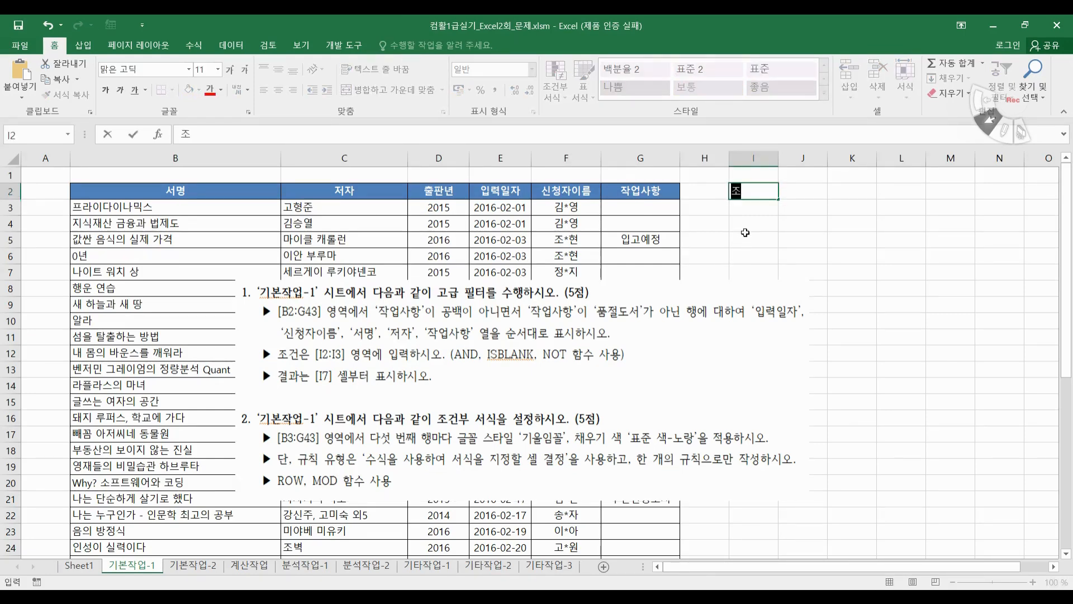
{"action": "type", "text": "건"}
{"action": "key", "text": "Return"}
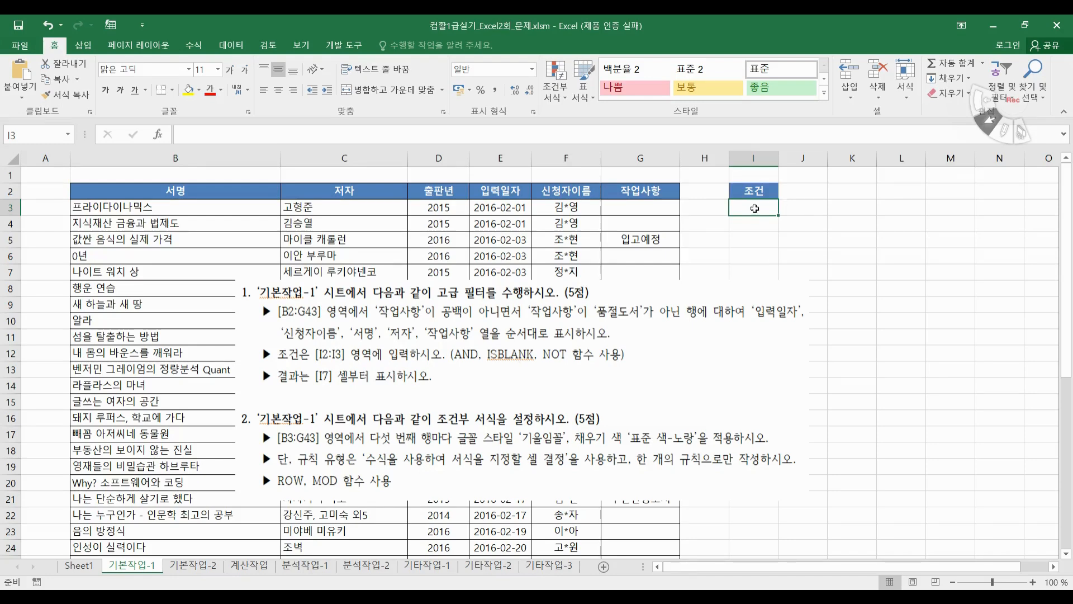
Start a formula in I3 with the AND function and nest a NOT function as its first argument
{"action": "type", "text": "="}
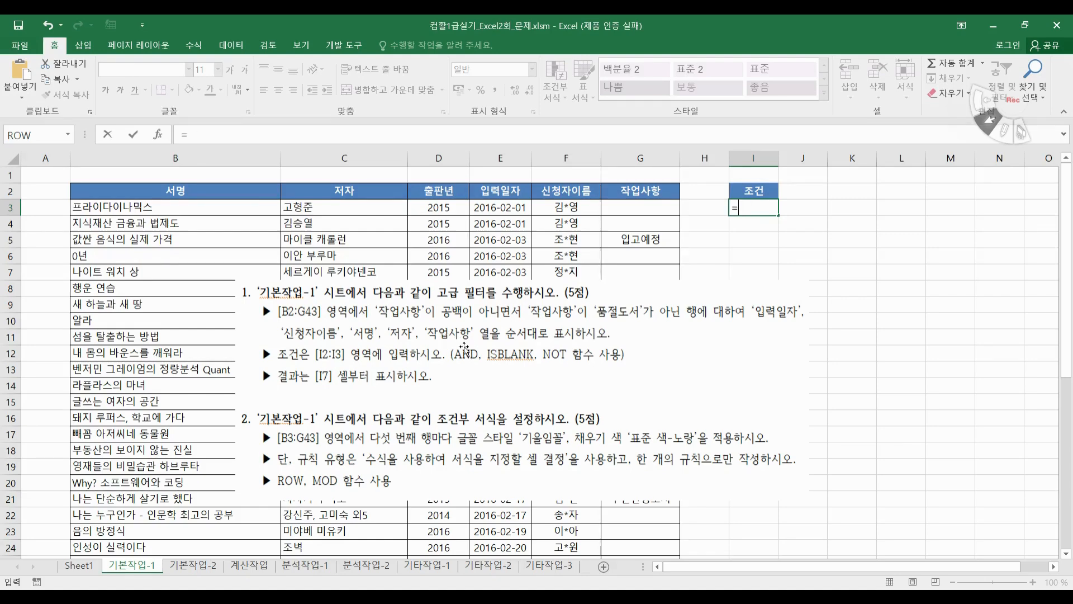
{"action": "type", "text": "a"}
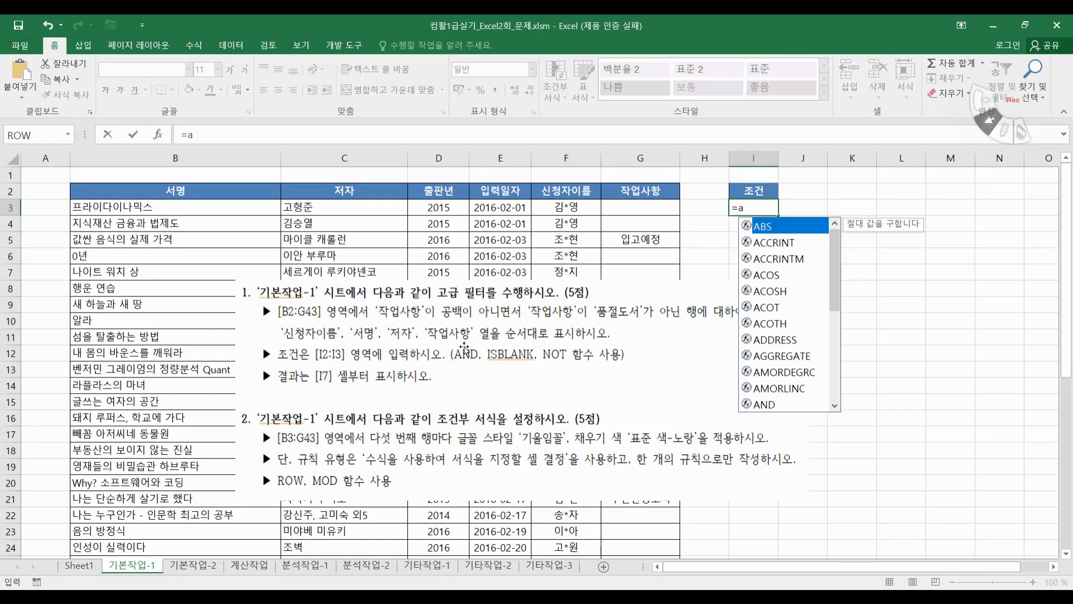
{"action": "double_click", "coordinate": [774, 405]}
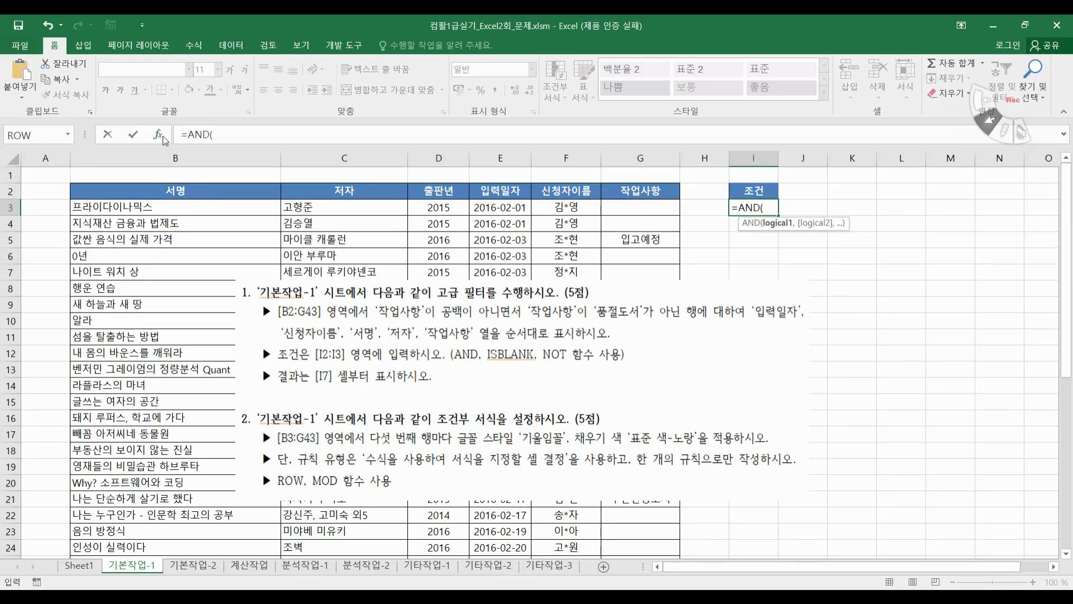
{"action": "left_click", "coordinate": [163, 136]}
{"action": "left_click_drag", "start_coordinate": [385, 353], "coordinate": [760, 477]}
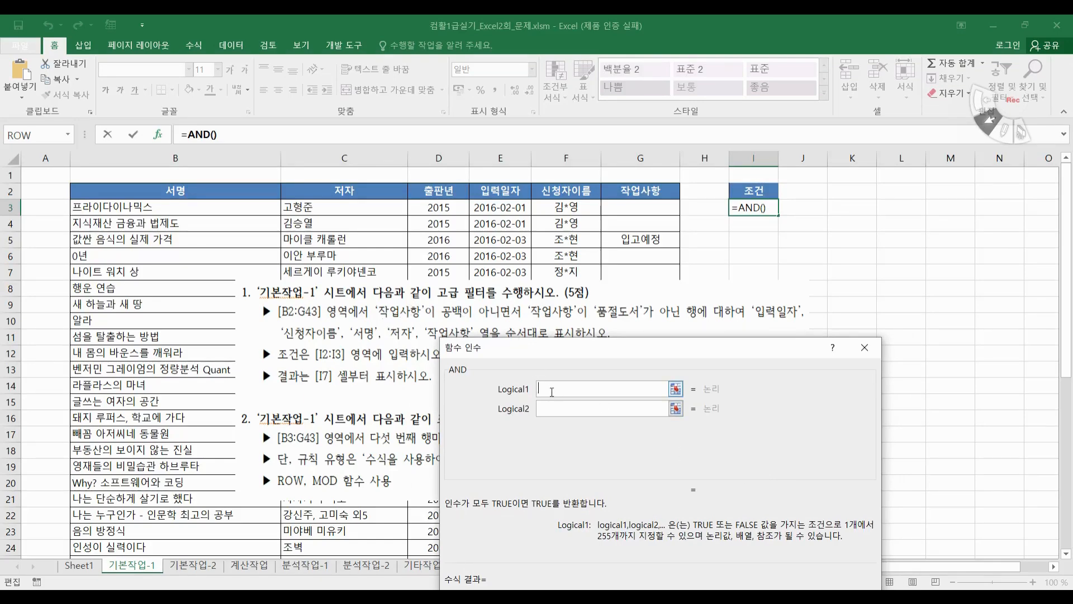
{"action": "left_click", "coordinate": [69, 134]}
{"action": "left_click", "coordinate": [53, 315]}
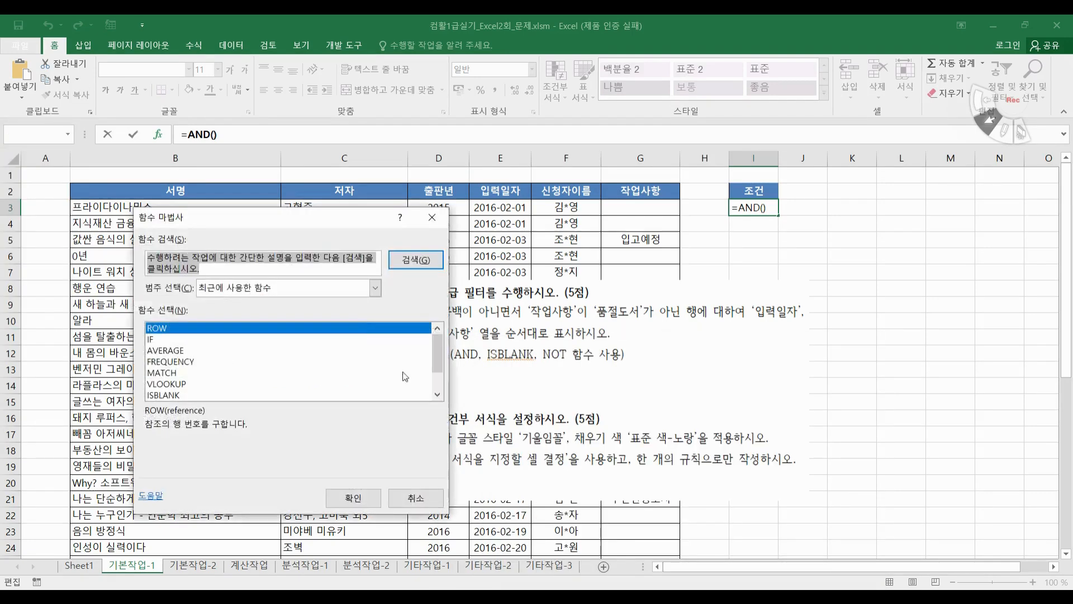
{"action": "type", "text": "not"}
{"action": "key", "text": "Return"}
{"action": "left_click", "coordinate": [354, 501]}
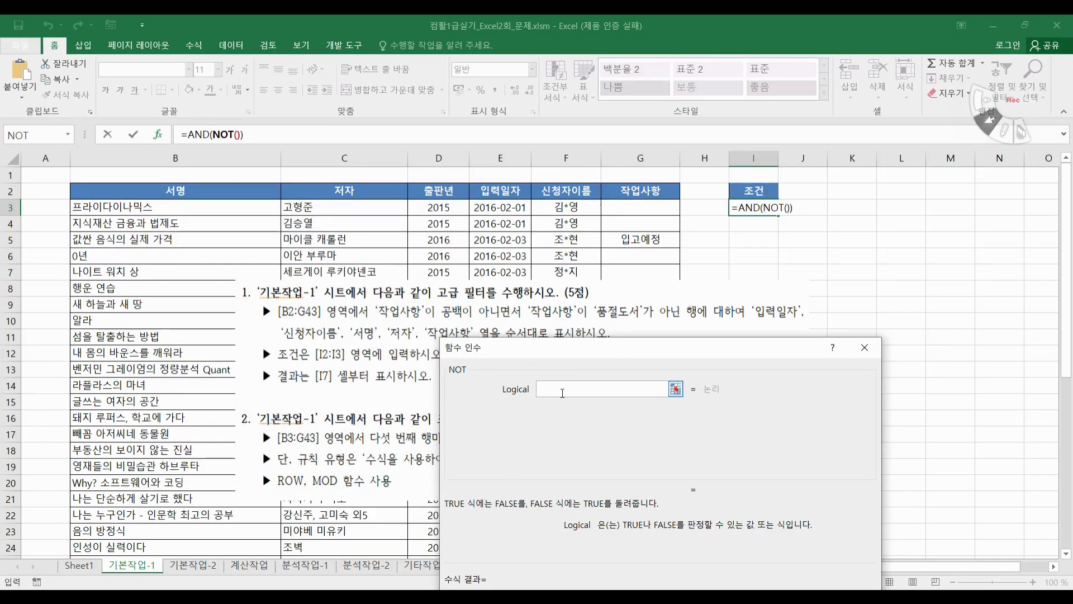
Nest ISBLANK inside the NOT function with cell G3 as its value
{"action": "left_click", "coordinate": [67, 136]}
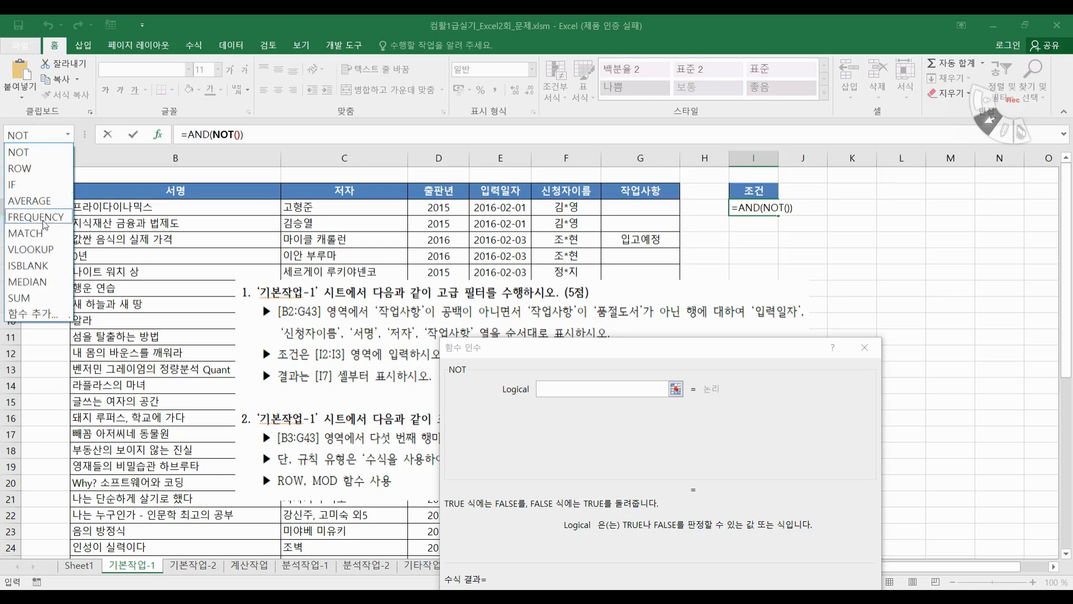
{"action": "left_click", "coordinate": [39, 271]}
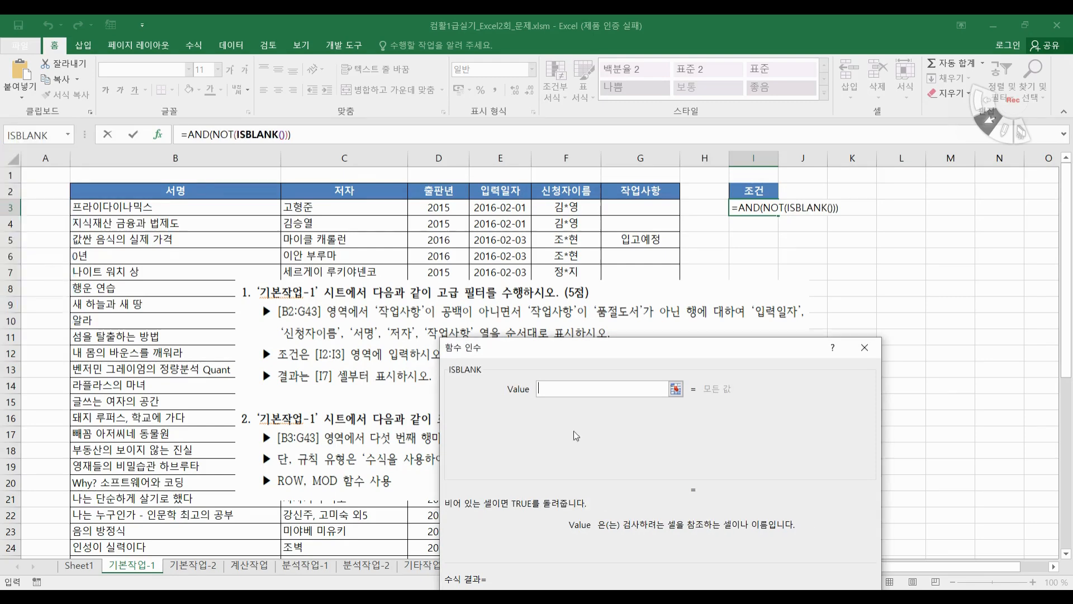
{"action": "left_click", "coordinate": [637, 205]}
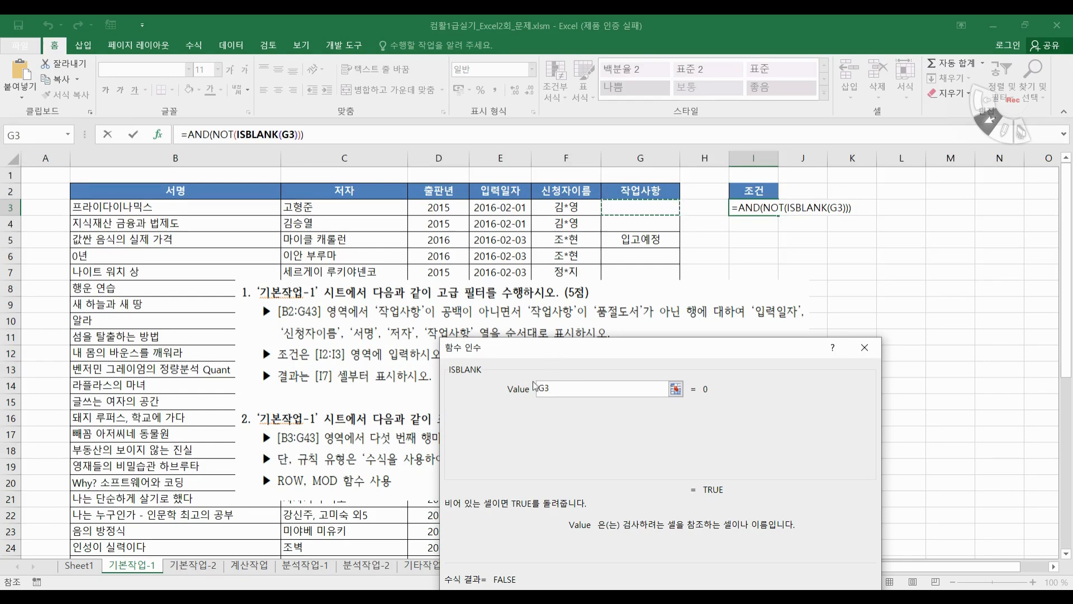
Add G3<>"품절도서" as the second condition of the AND function and complete the formula in I3
{"action": "left_click", "coordinate": [197, 134]}
{"action": "left_click", "coordinate": [572, 409]}
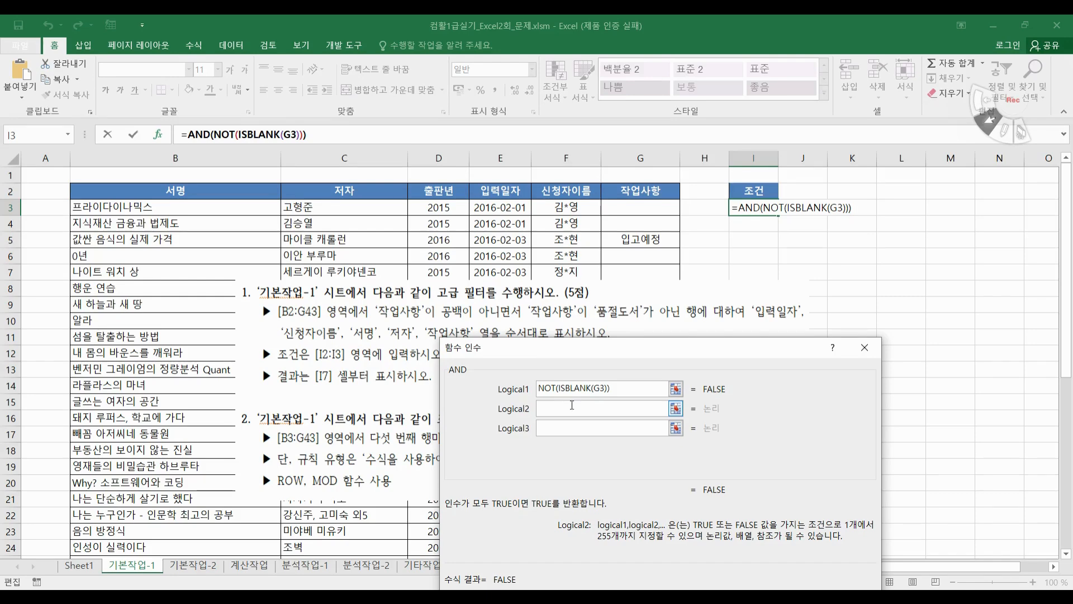
{"action": "left_click", "coordinate": [628, 203]}
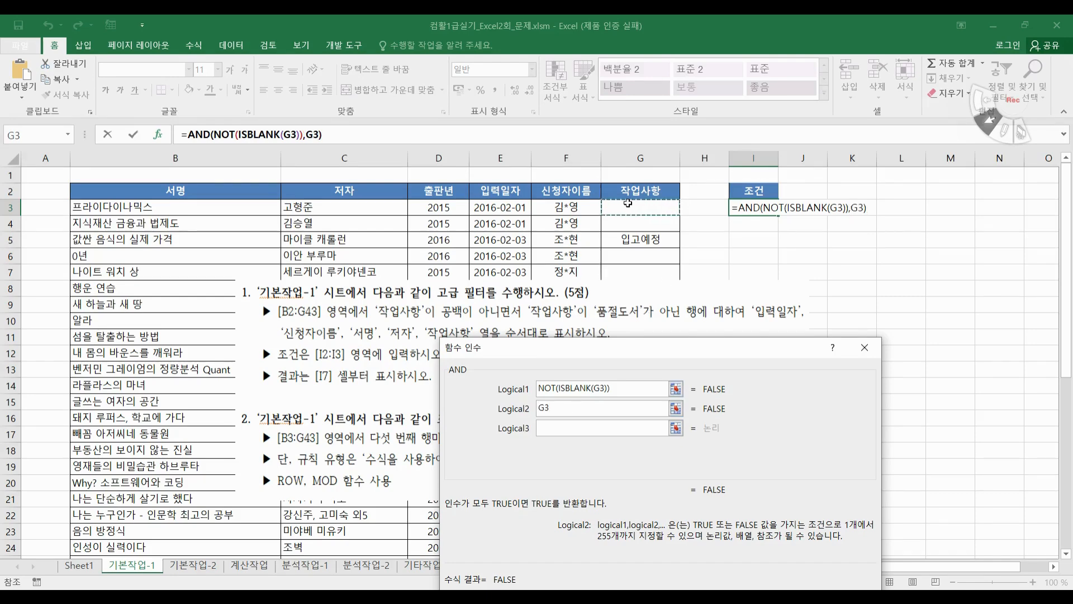
{"action": "type", "text": "<"}
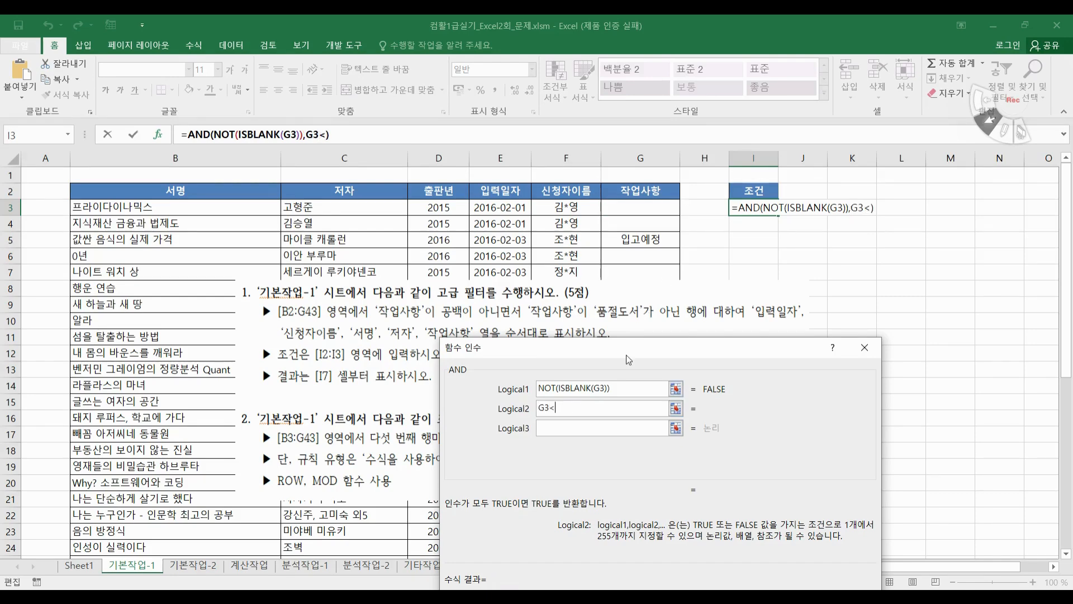
{"action": "type", "text": ">\""}
{"action": "type", "text": "품절ㄷ"}
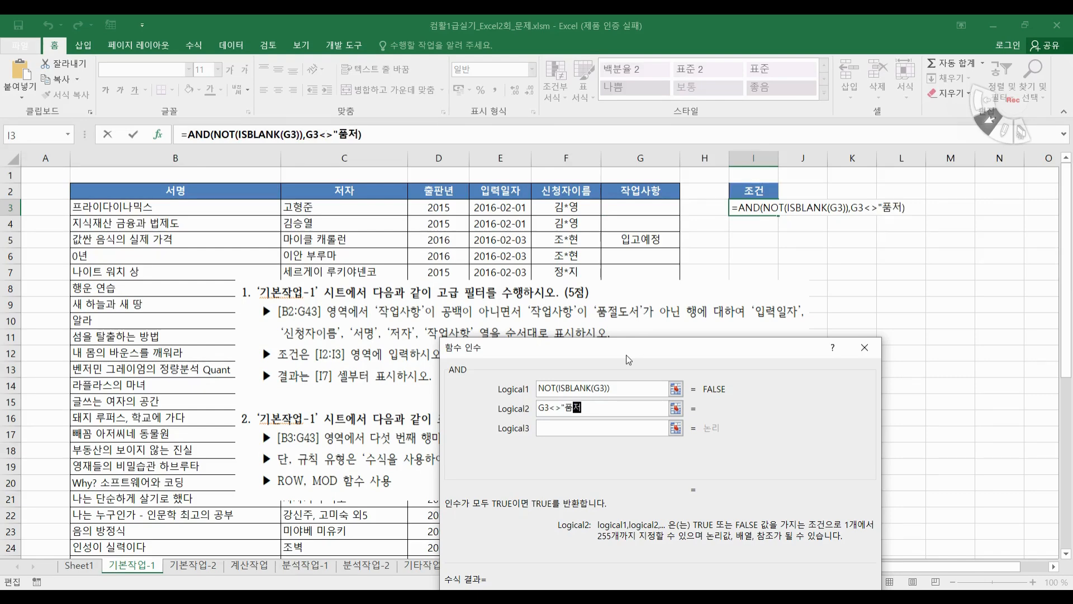
{"action": "type", "text": "도서\""}
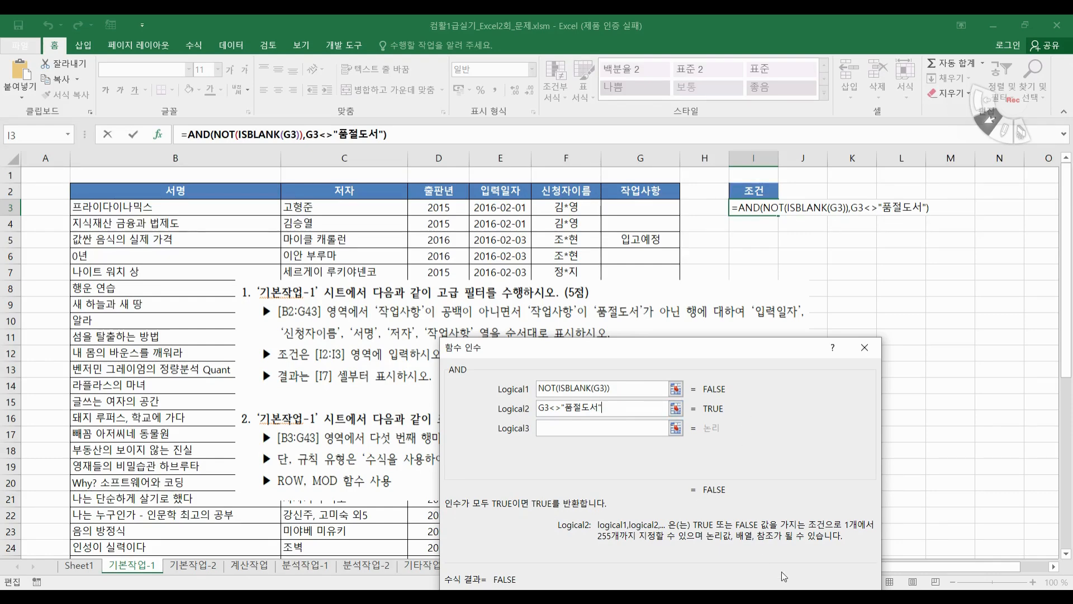
{"action": "key", "text": "Return"}
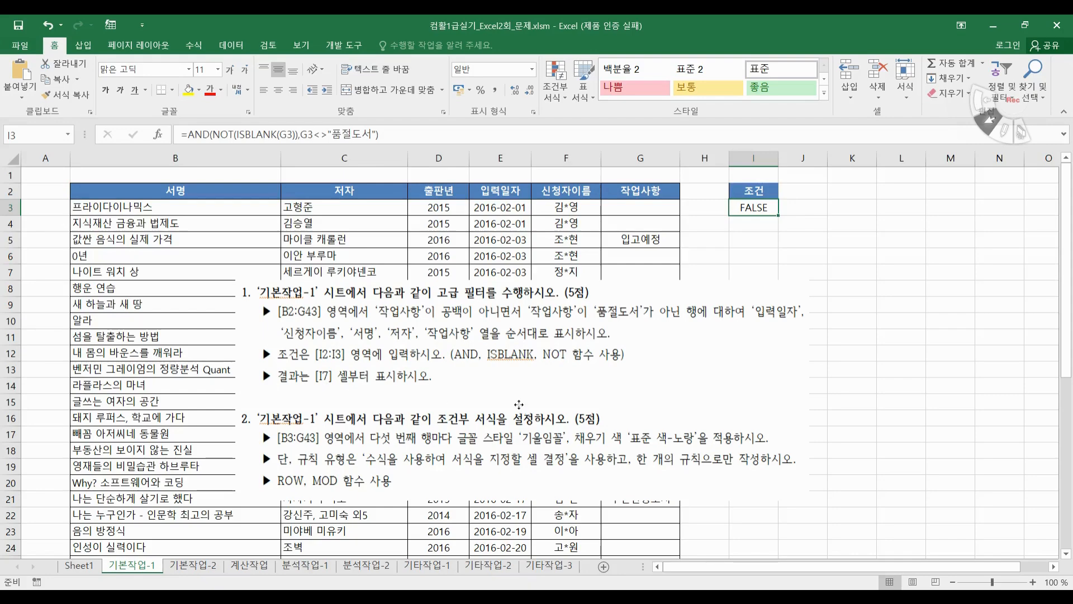
Shift the instruction picture slightly down and select the data range B2:G43
{"action": "left_click_drag", "start_coordinate": [519, 405], "coordinate": [510, 438]}
{"action": "left_click_drag", "start_coordinate": [116, 189], "coordinate": [631, 518]}
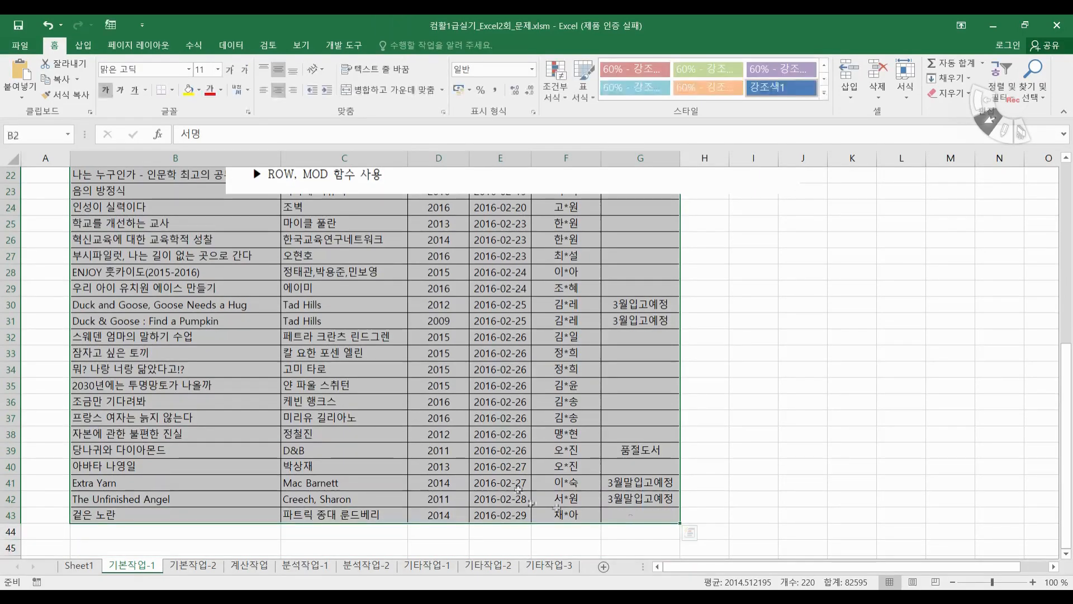
{"action": "scroll", "coordinate": [481, 461], "scroll_direction": "up", "scroll_amount": 7}
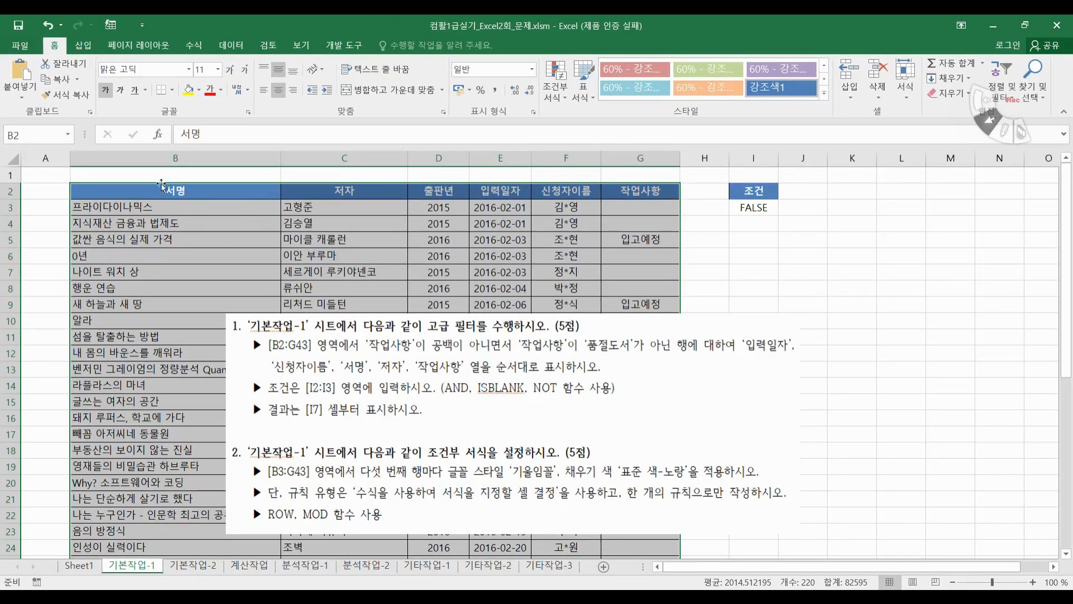
Select the whole data table starting from cell B6 inside it
{"action": "left_click", "coordinate": [143, 191]}
{"action": "left_click", "coordinate": [216, 254]}
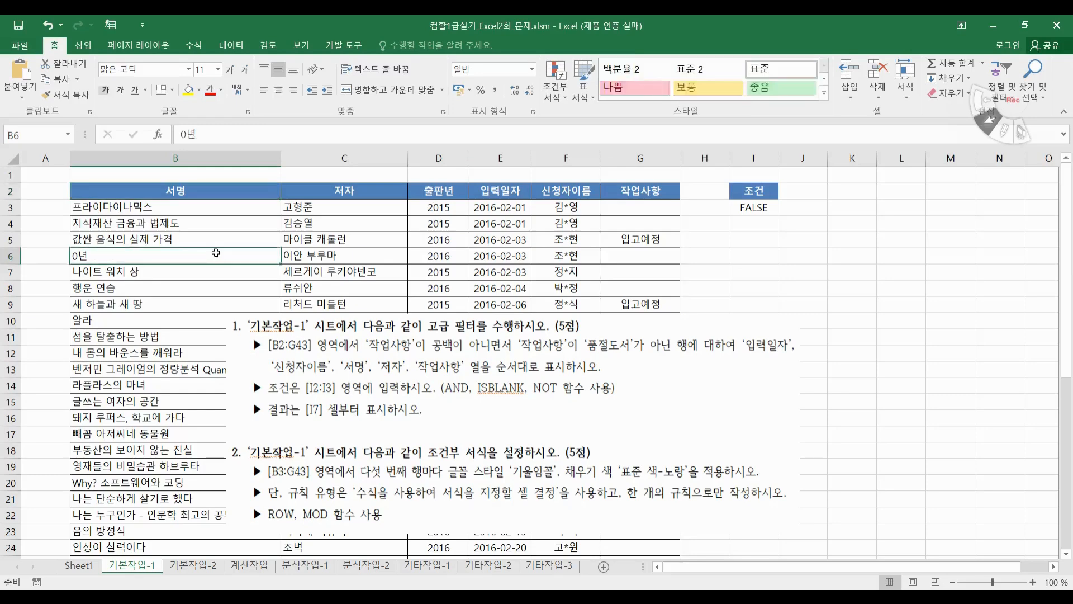
{"action": "key", "text": "ctrl+a"}
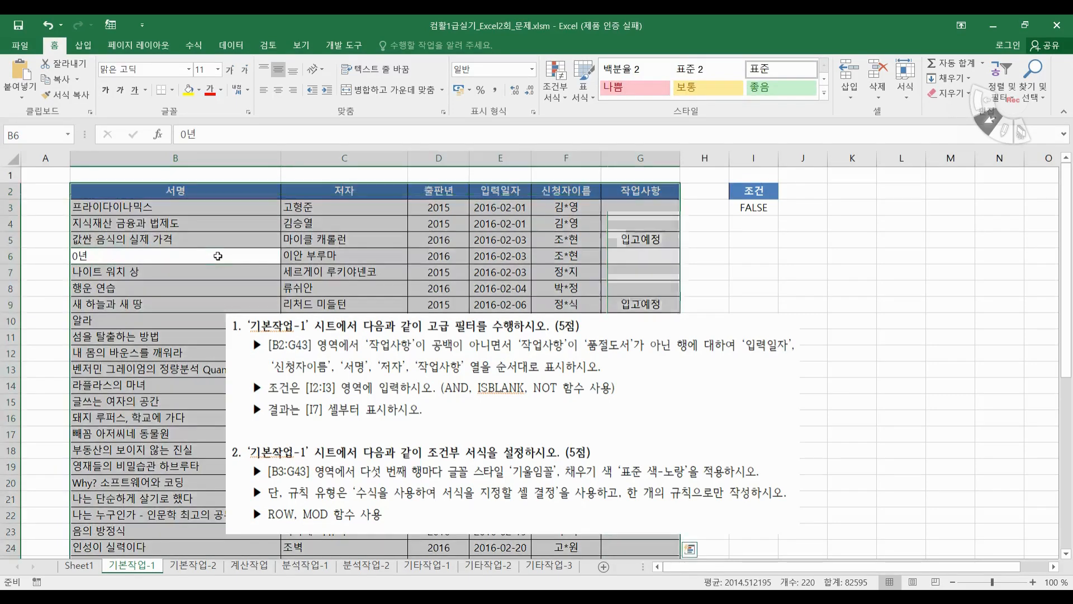
Start an advanced filter on the range B2:G43 and set it to copy the results to another location
{"action": "left_click", "coordinate": [202, 193]}
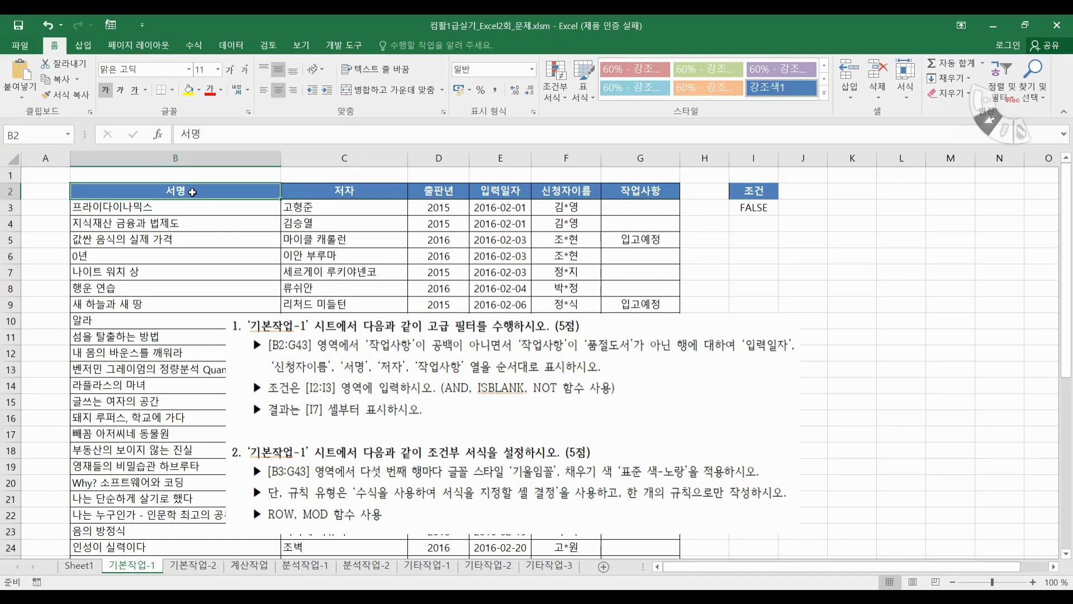
{"action": "key", "text": "ctrl+a"}
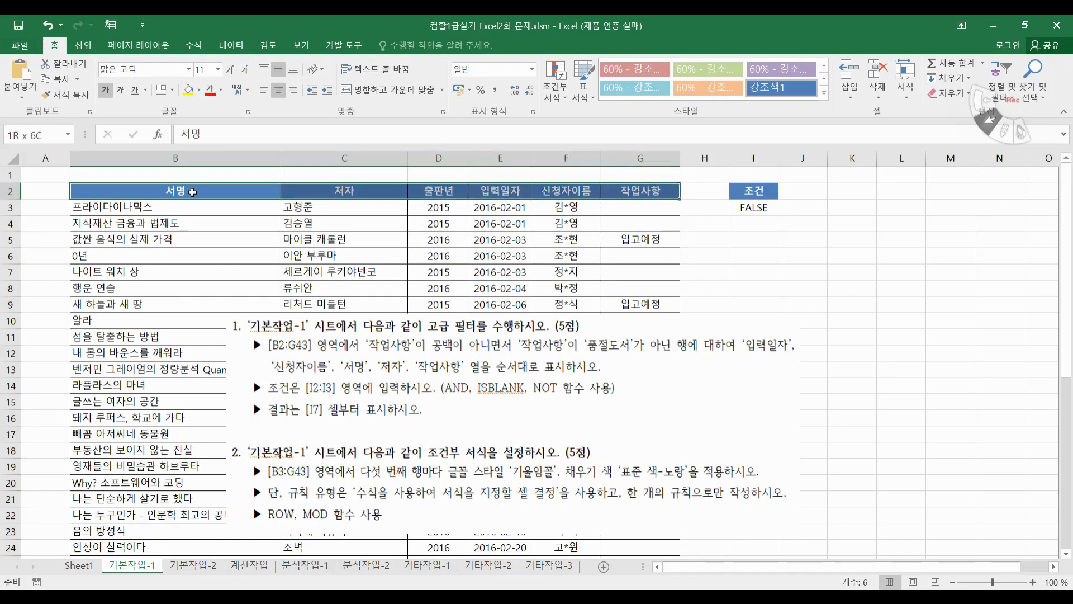
{"action": "scroll", "coordinate": [192, 192], "scroll_direction": "down", "scroll_amount": 6}
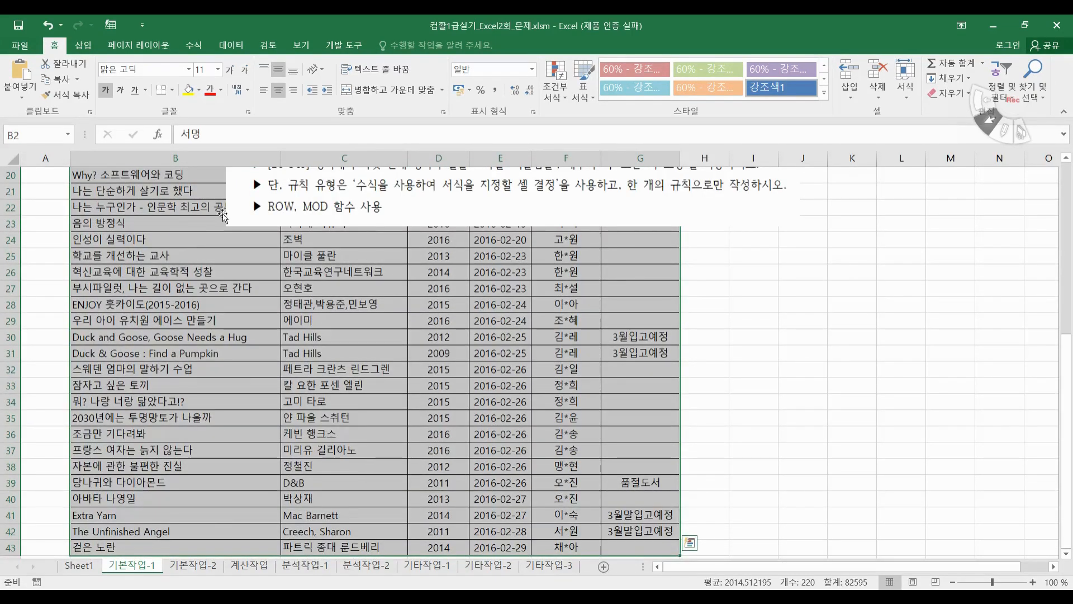
{"action": "scroll", "coordinate": [221, 215], "scroll_direction": "up", "scroll_amount": 6}
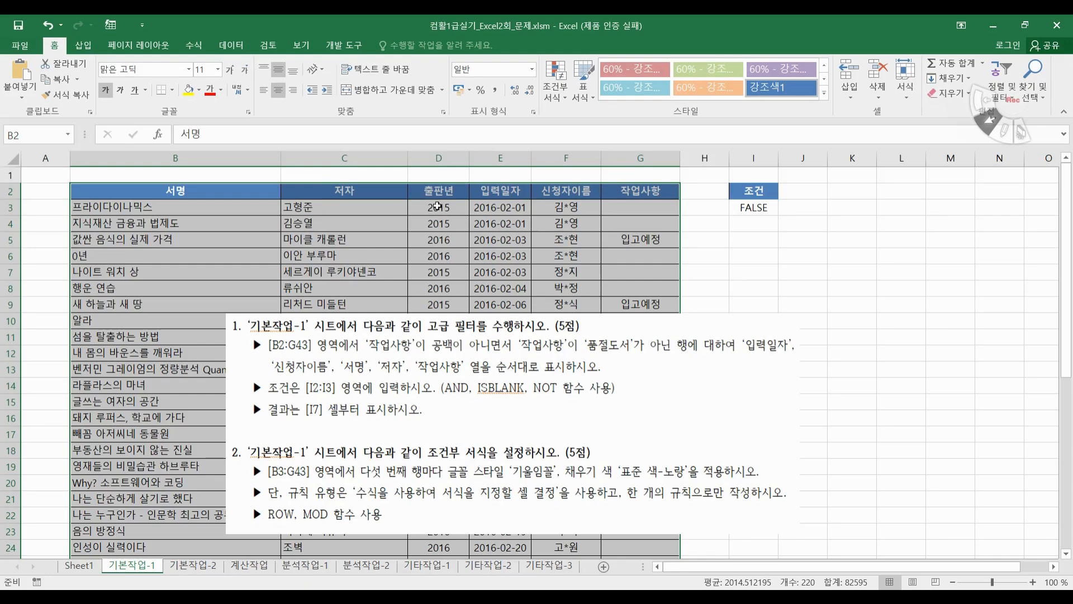
{"action": "left_click", "coordinate": [231, 45]}
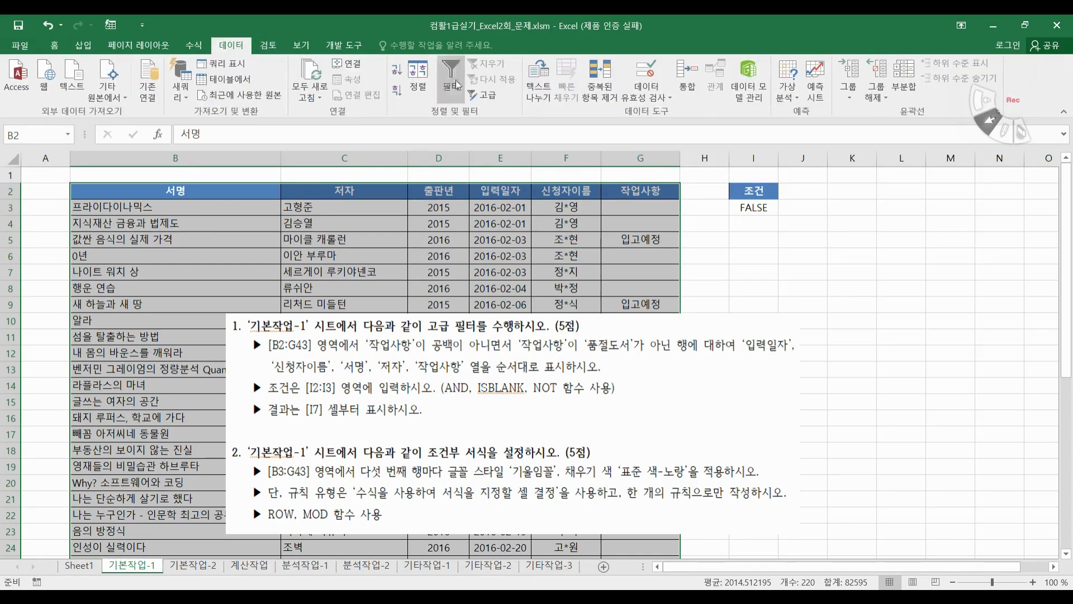
{"action": "left_click", "coordinate": [489, 97]}
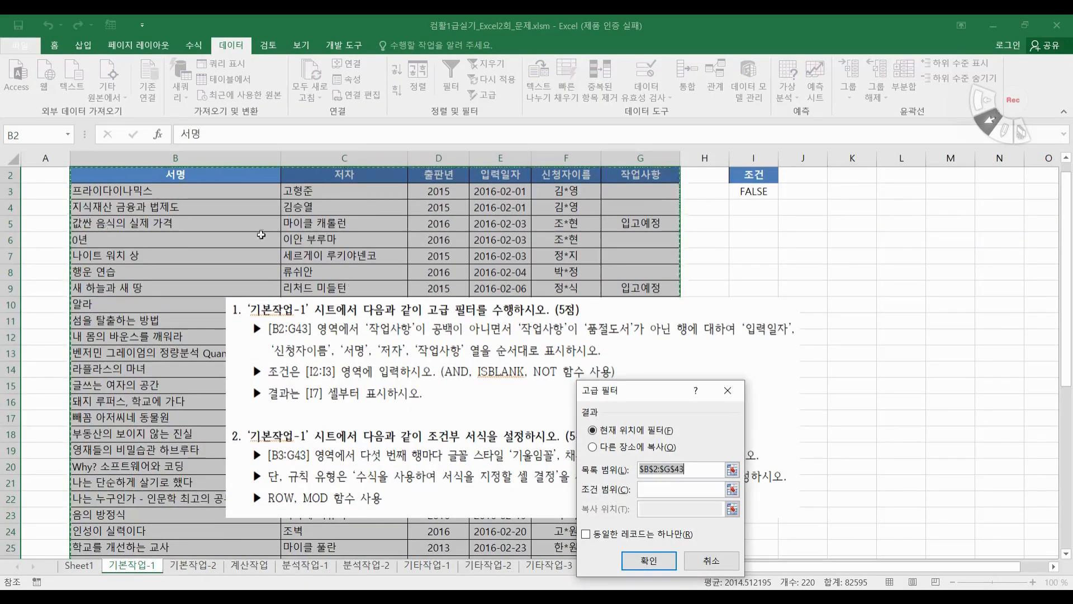
{"action": "scroll", "coordinate": [261, 235], "scroll_direction": "down", "scroll_amount": 4}
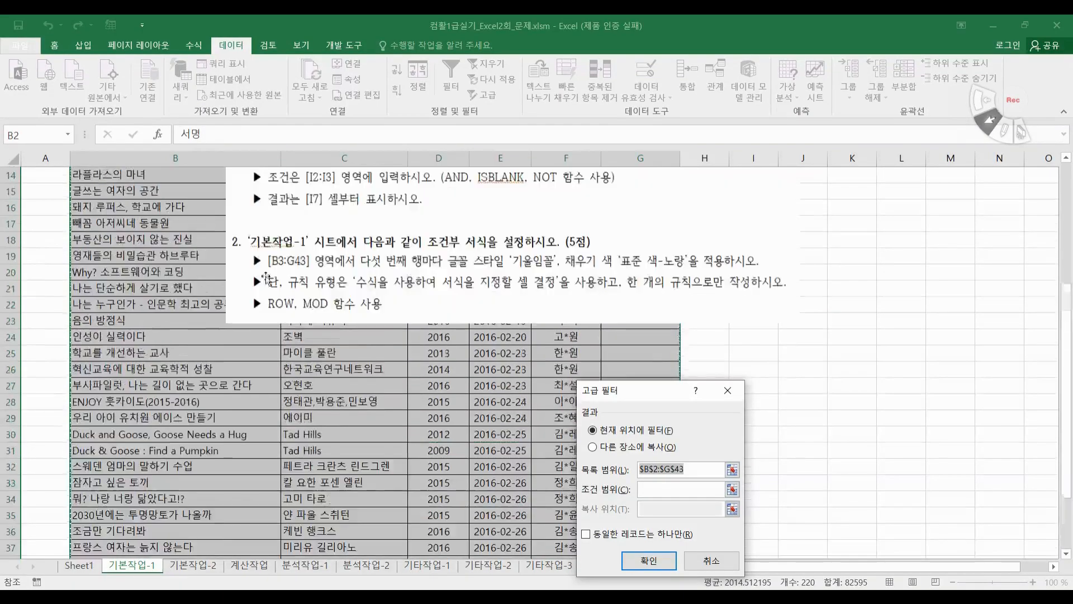
{"action": "scroll", "coordinate": [267, 278], "scroll_direction": "up", "scroll_amount": 2}
{"action": "left_click_drag", "start_coordinate": [621, 390], "coordinate": [534, 256]}
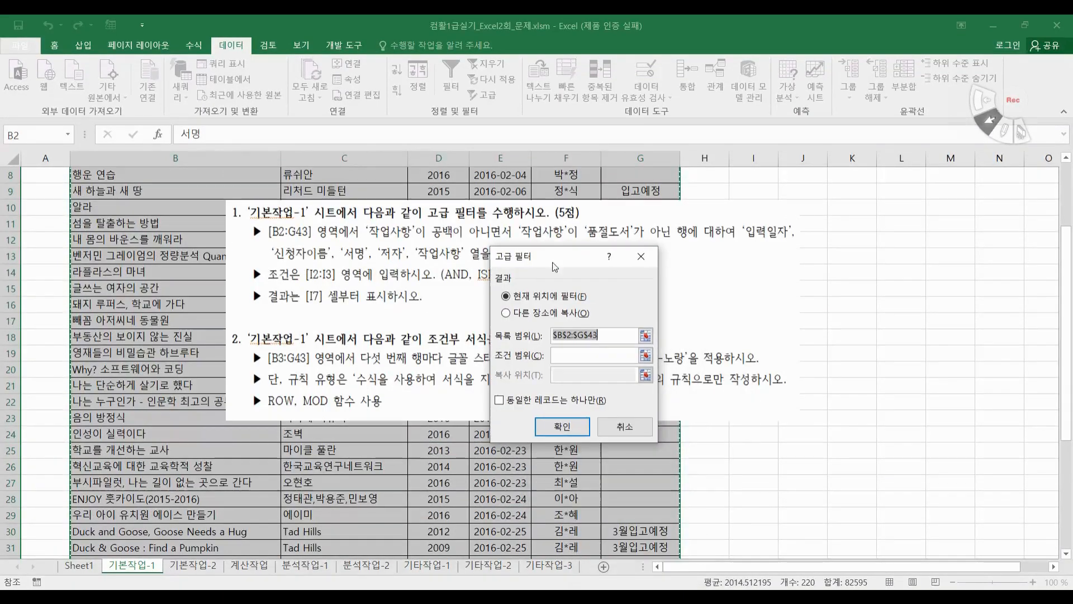
{"action": "left_click", "coordinate": [532, 317]}
{"action": "scroll", "coordinate": [382, 317], "scroll_direction": "up", "scroll_amount": 3}
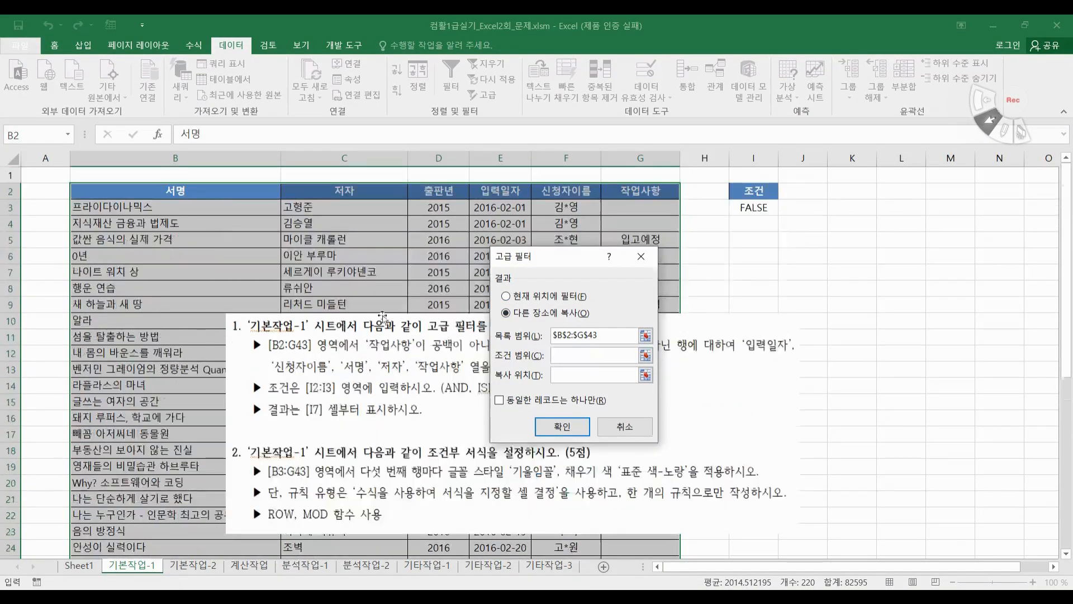
Set the advanced filter's criteria range to I2:I3 and copy destination to I7, and run the filter
{"action": "left_click_drag", "start_coordinate": [741, 188], "coordinate": [752, 208]}
{"action": "left_click", "coordinate": [581, 376]}
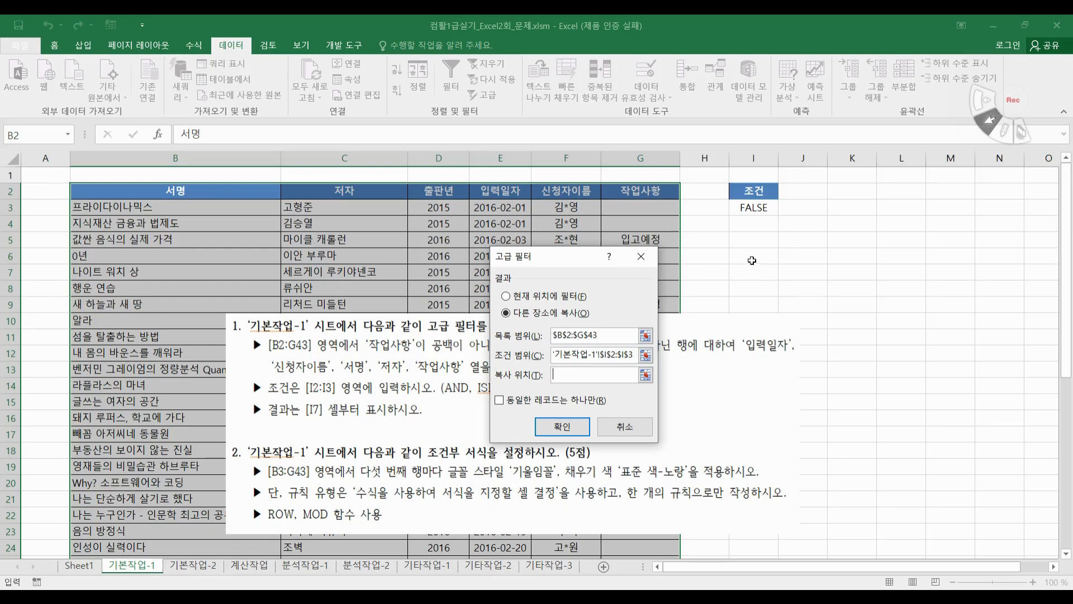
{"action": "left_click", "coordinate": [752, 261]}
{"action": "left_click", "coordinate": [755, 273]}
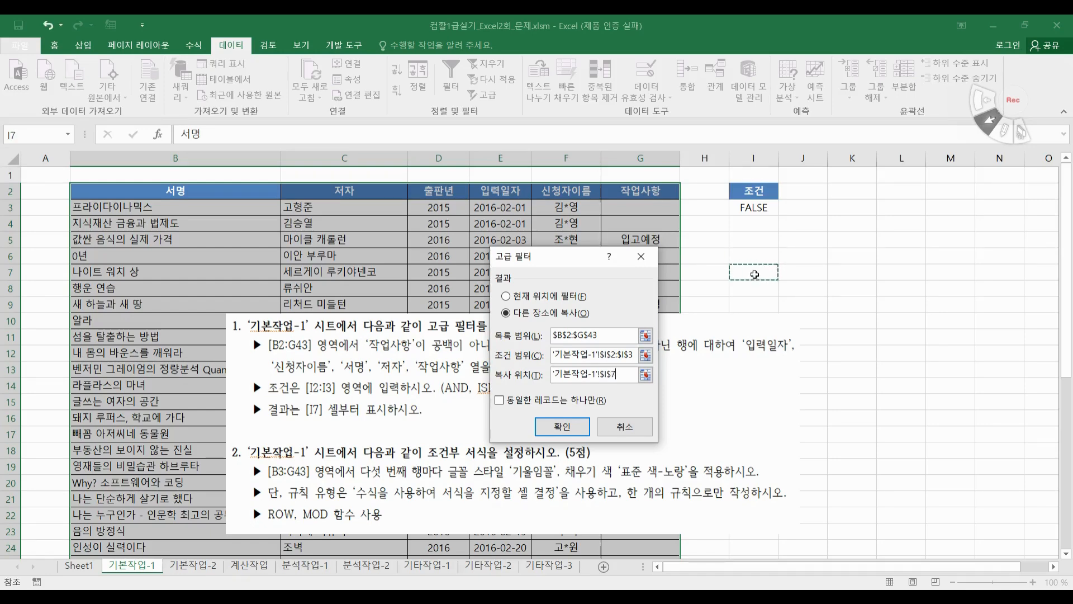
{"action": "left_click", "coordinate": [562, 428]}
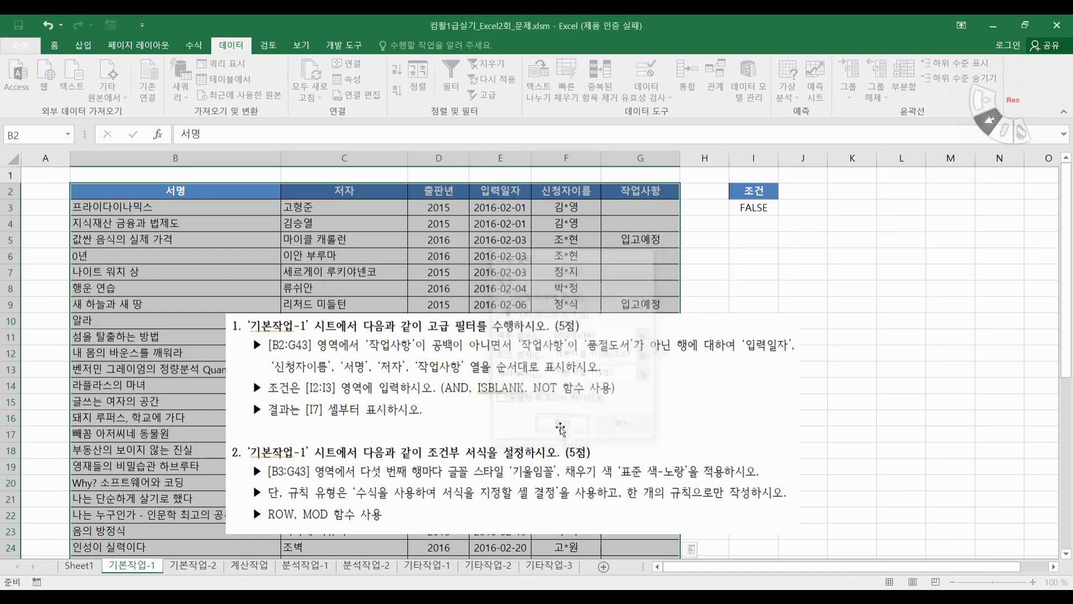
Shift the instruction picture aside and reorder the filter results, placing the 입력일자 column first at I7 and the 신청자이름 column second at J7
{"action": "left_click_drag", "start_coordinate": [707, 412], "coordinate": [562, 390]}
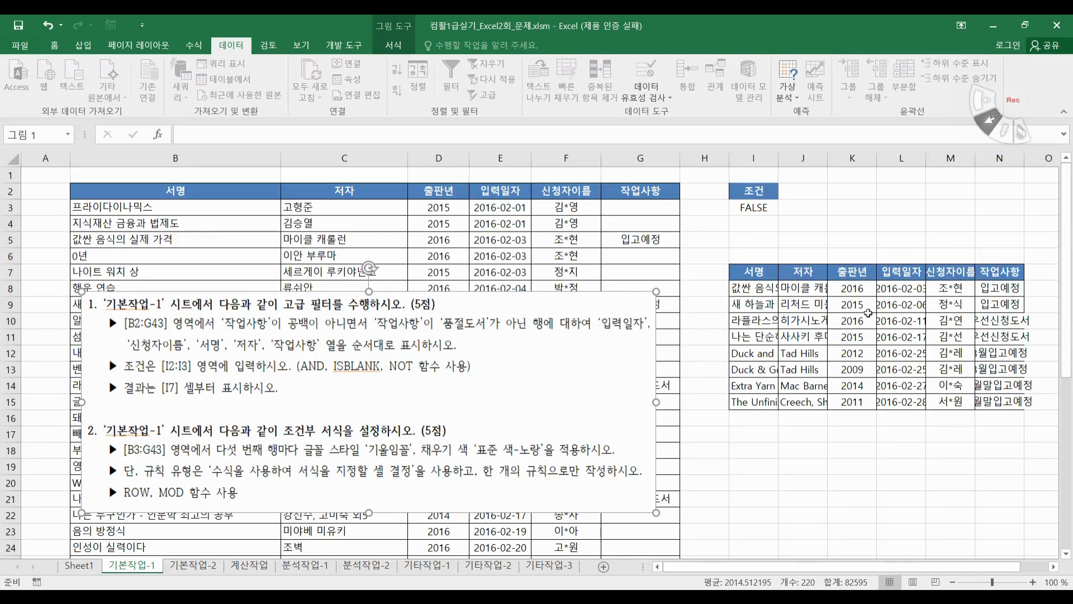
{"action": "left_click", "coordinate": [903, 271]}
{"action": "left_click_drag", "start_coordinate": [902, 270], "coordinate": [903, 401]}
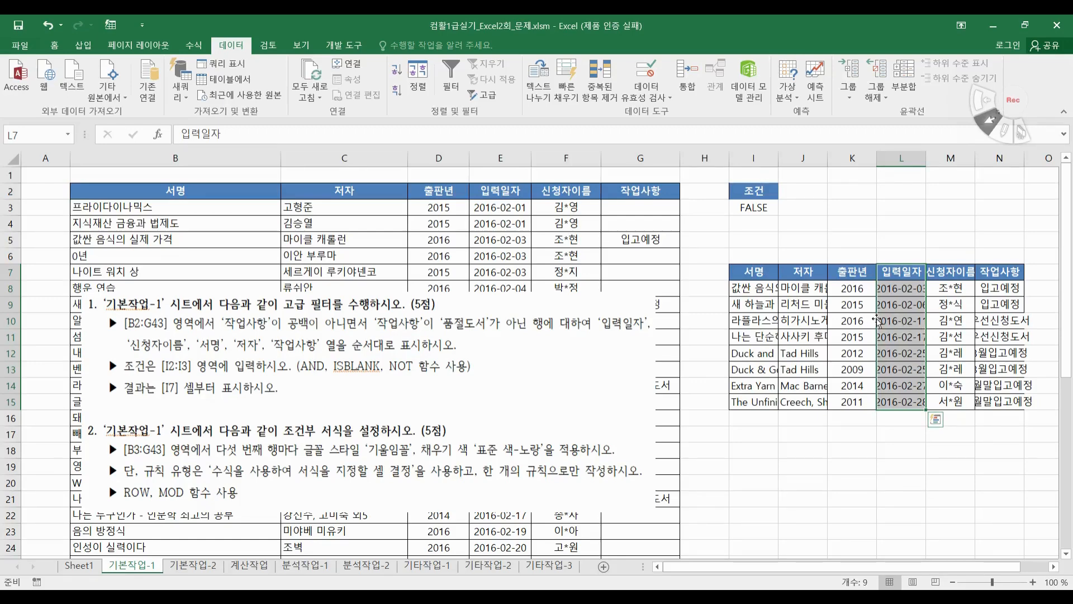
{"action": "left_click_drag", "start_coordinate": [879, 323], "coordinate": [737, 321]}
{"action": "key", "text": "shift"}
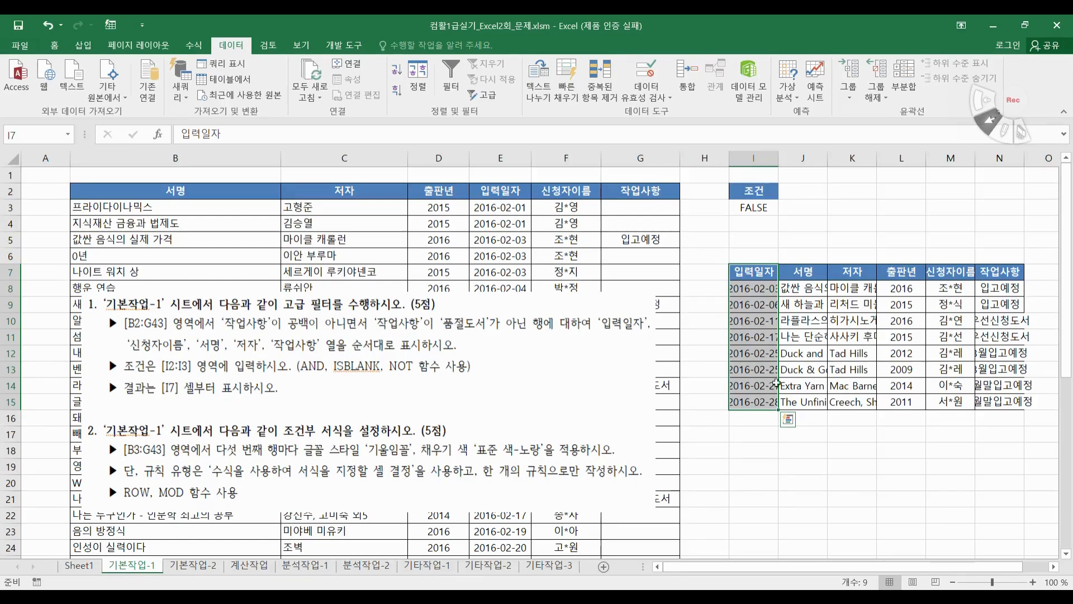
{"action": "left_click_drag", "start_coordinate": [946, 271], "coordinate": [945, 401]}
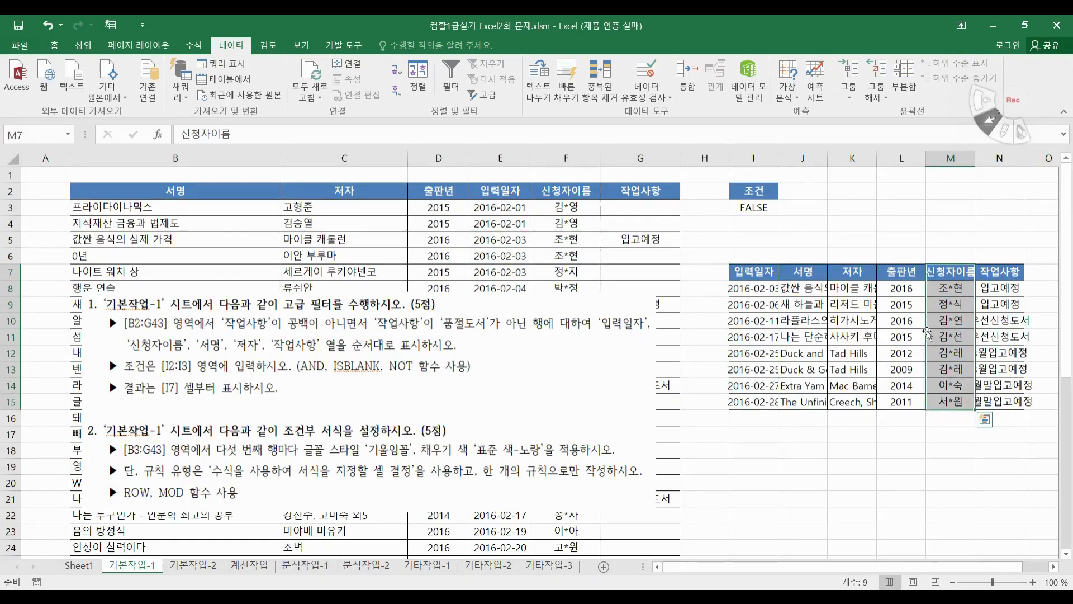
{"action": "left_click_drag", "start_coordinate": [928, 333], "coordinate": [786, 341]}
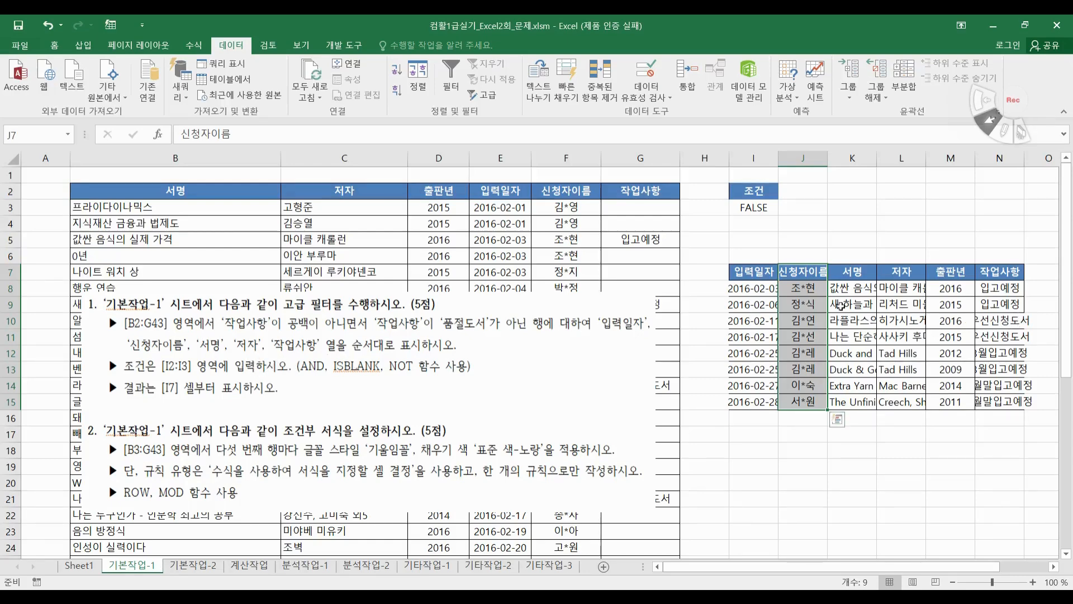
Delete the 출판년 cells M7:M15 from the filter results, shifting the remaining cells left
{"action": "left_click", "coordinate": [940, 275]}
{"action": "left_click_drag", "start_coordinate": [940, 279], "coordinate": [937, 405]}
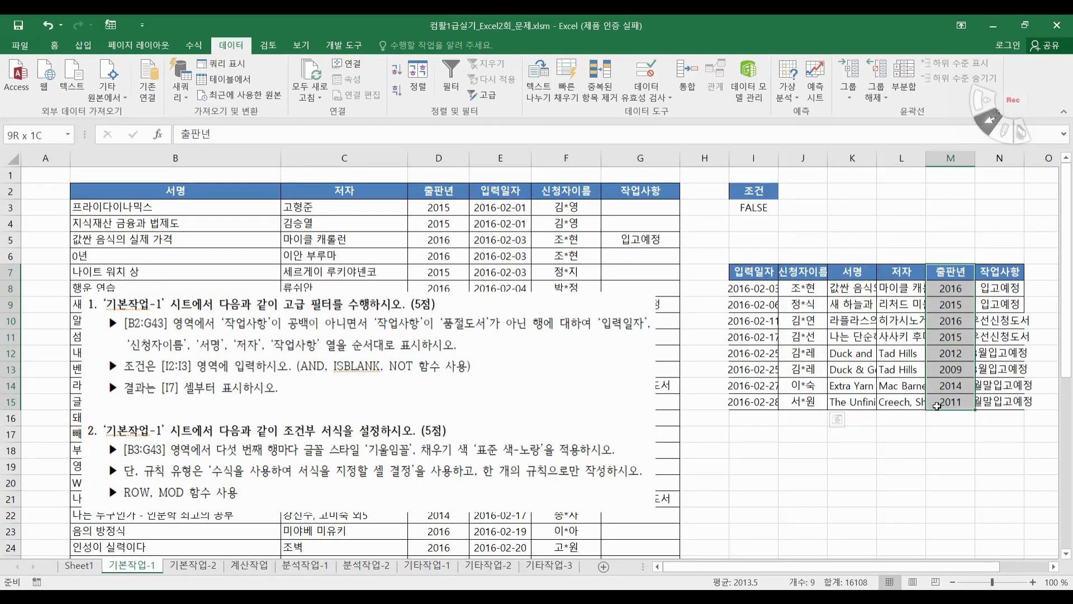
{"action": "right_click", "coordinate": [953, 360]}
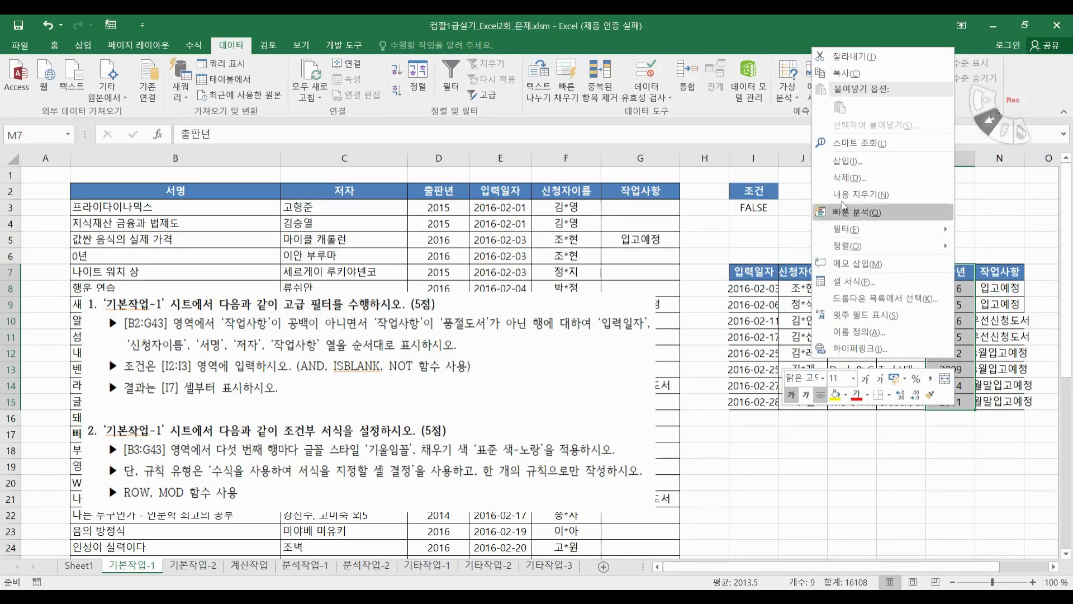
{"action": "left_click", "coordinate": [841, 177]}
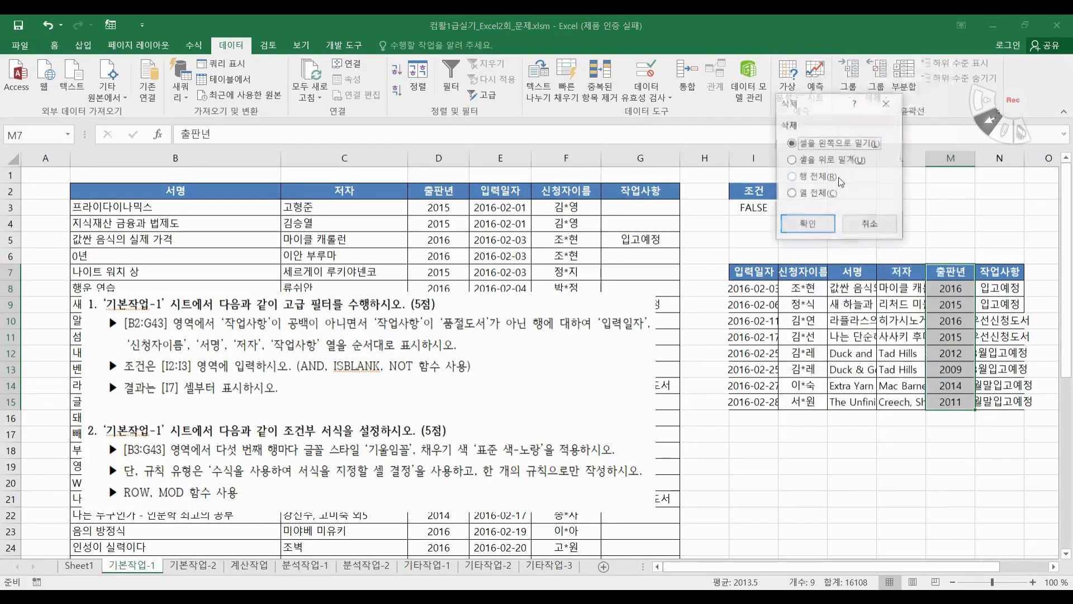
{"action": "left_click", "coordinate": [809, 228]}
{"action": "left_click", "coordinate": [839, 452]}
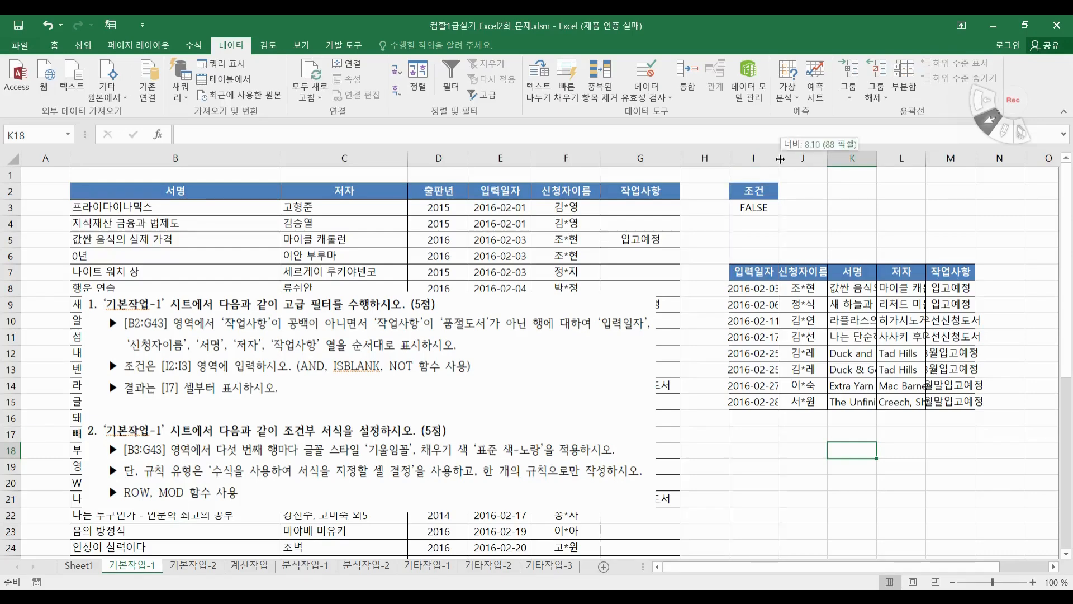
Autofit the widths of the result columns I through M to their contents
{"action": "double_click", "coordinate": [780, 158]}
{"action": "double_click", "coordinate": [839, 158]}
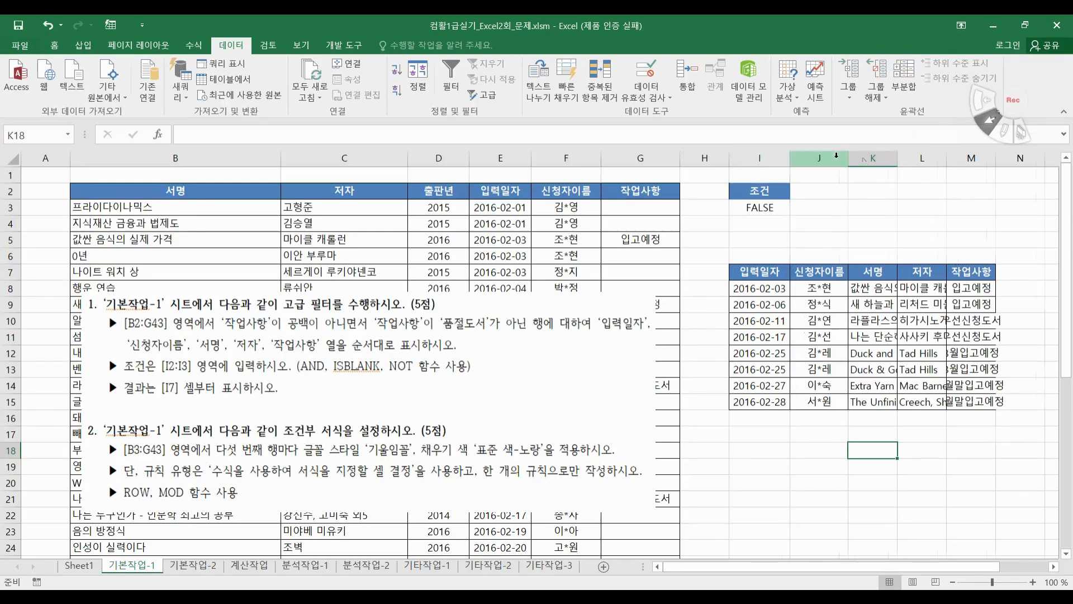
{"action": "double_click", "coordinate": [901, 158]}
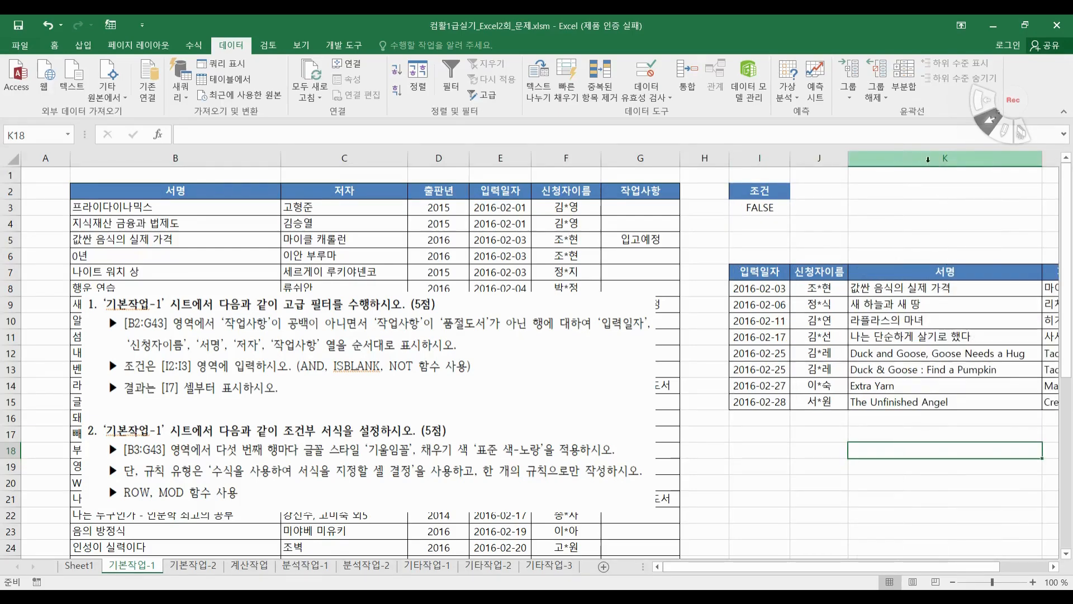
{"action": "left_click", "coordinate": [1054, 567]}
{"action": "left_click_drag", "start_coordinate": [950, 567], "coordinate": [886, 567]}
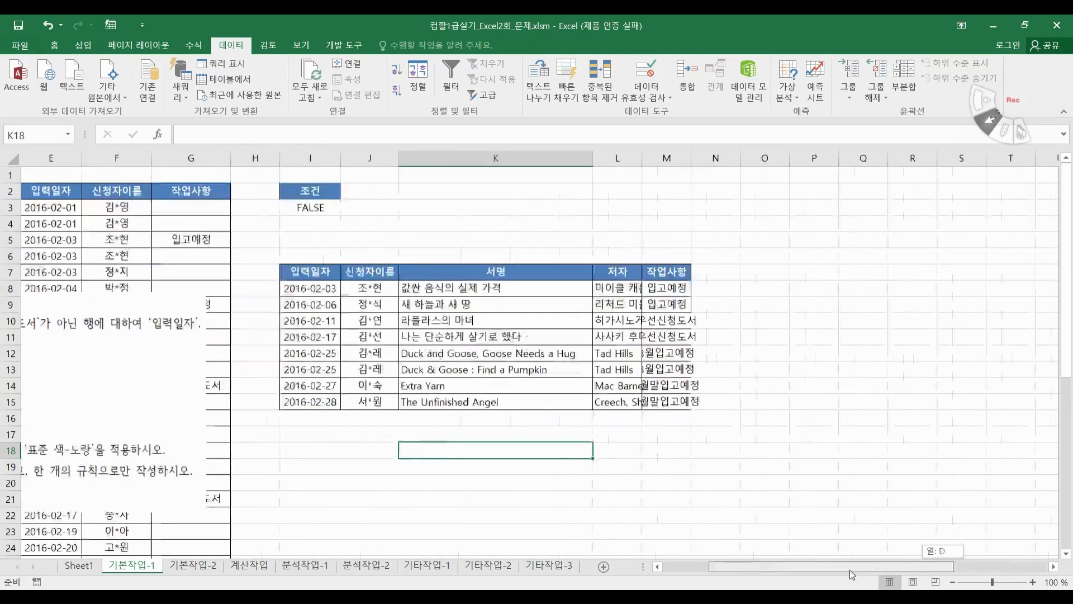
{"action": "double_click", "coordinate": [640, 159]}
{"action": "double_click", "coordinate": [724, 161]}
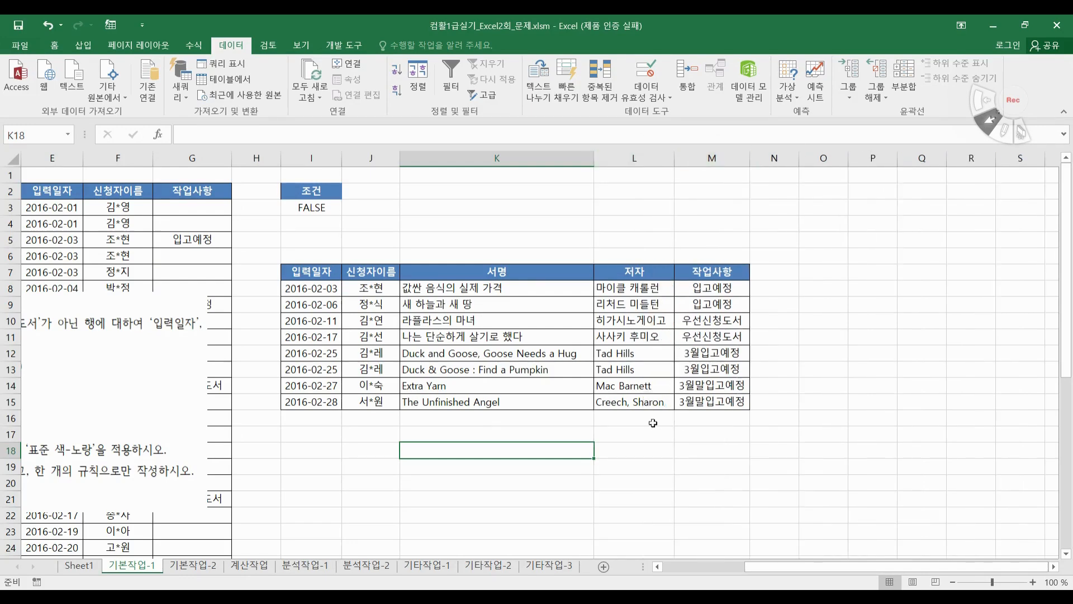
{"action": "left_click", "coordinate": [604, 431]}
{"action": "left_click_drag", "start_coordinate": [888, 569], "coordinate": [798, 581]}
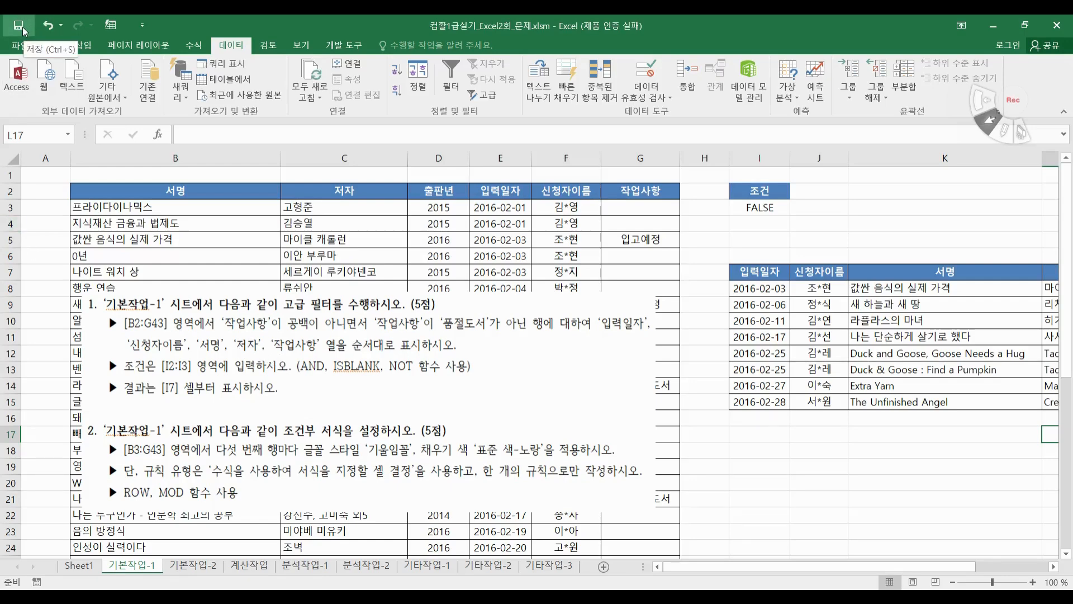
Move the instruction picture off the 서명 column and deselect it
{"action": "left_click_drag", "start_coordinate": [305, 372], "coordinate": [547, 324]}
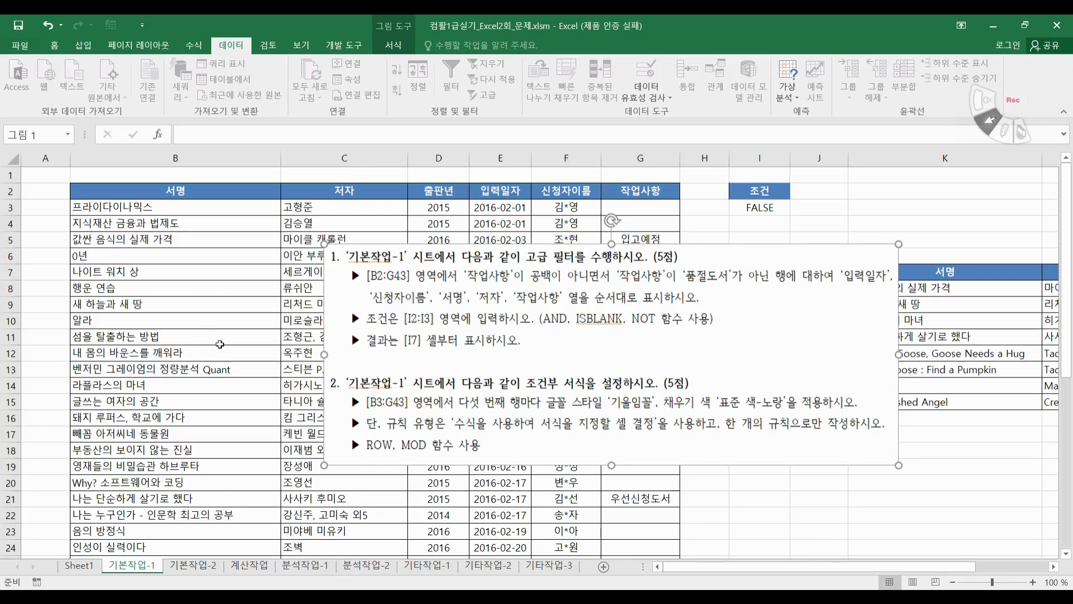
{"action": "left_click", "coordinate": [760, 496]}
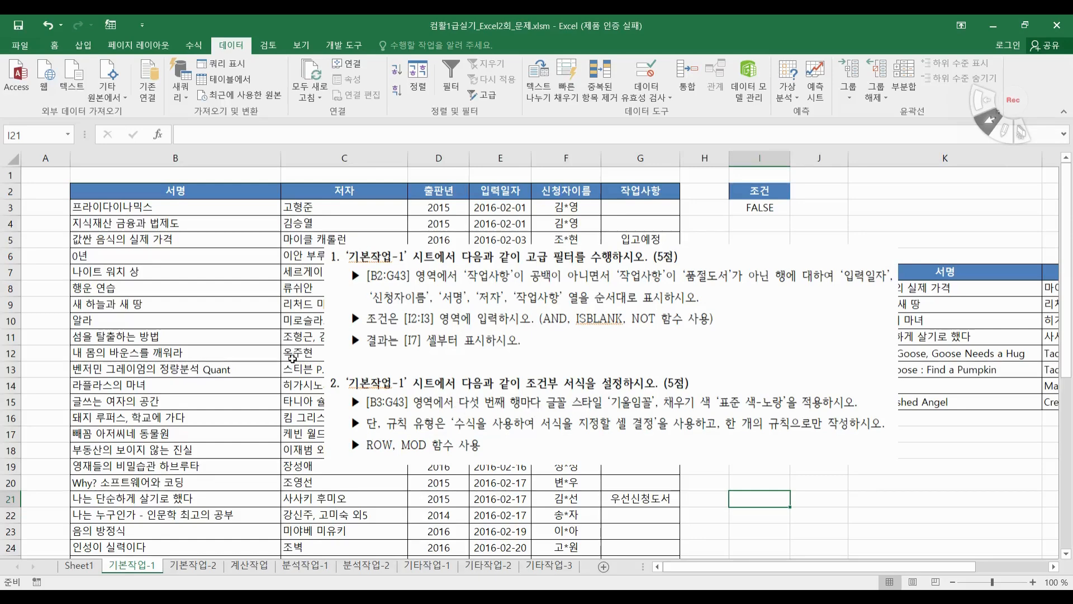
Count down the data rows starting from B3 and examine rows 7 and 12 as every fifth row
{"action": "left_click", "coordinate": [95, 208]}
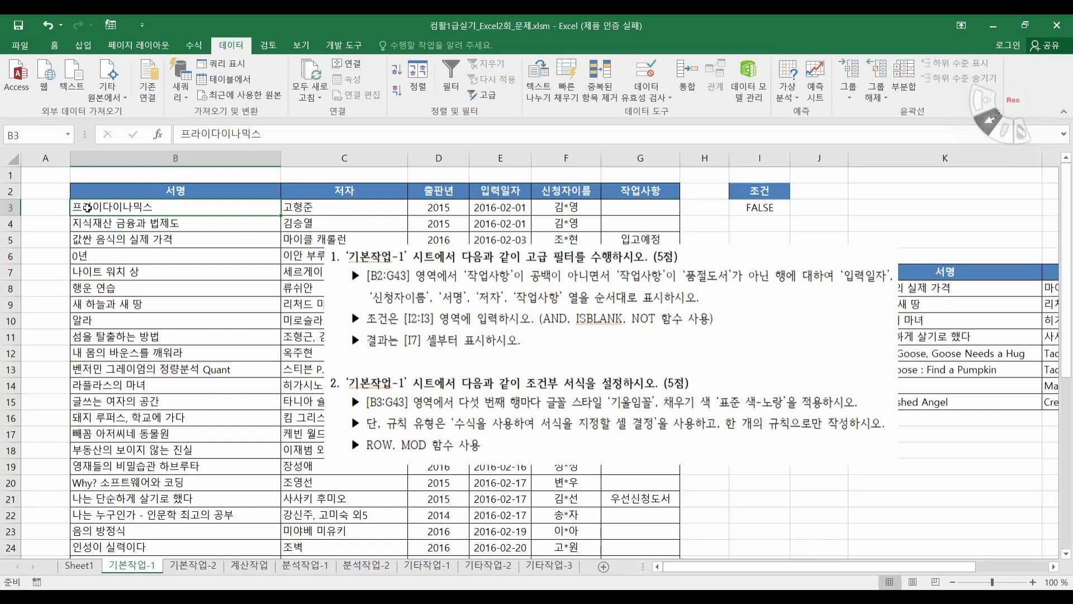
{"action": "left_click", "coordinate": [87, 222]}
{"action": "left_click", "coordinate": [93, 241]}
{"action": "left_click", "coordinate": [91, 256]}
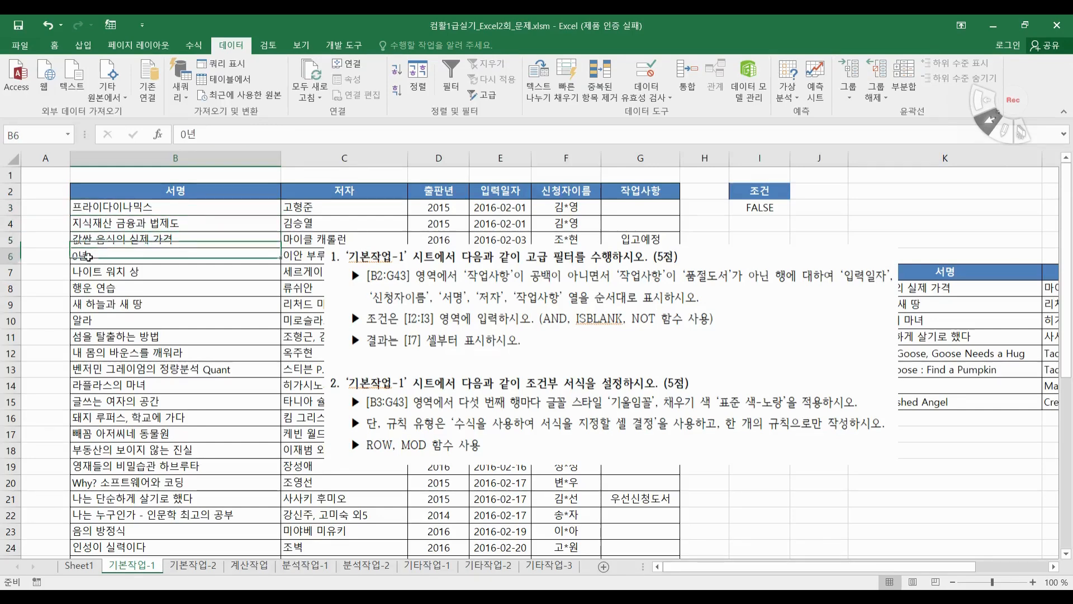
{"action": "left_click", "coordinate": [89, 271]}
{"action": "left_click", "coordinate": [11, 272]}
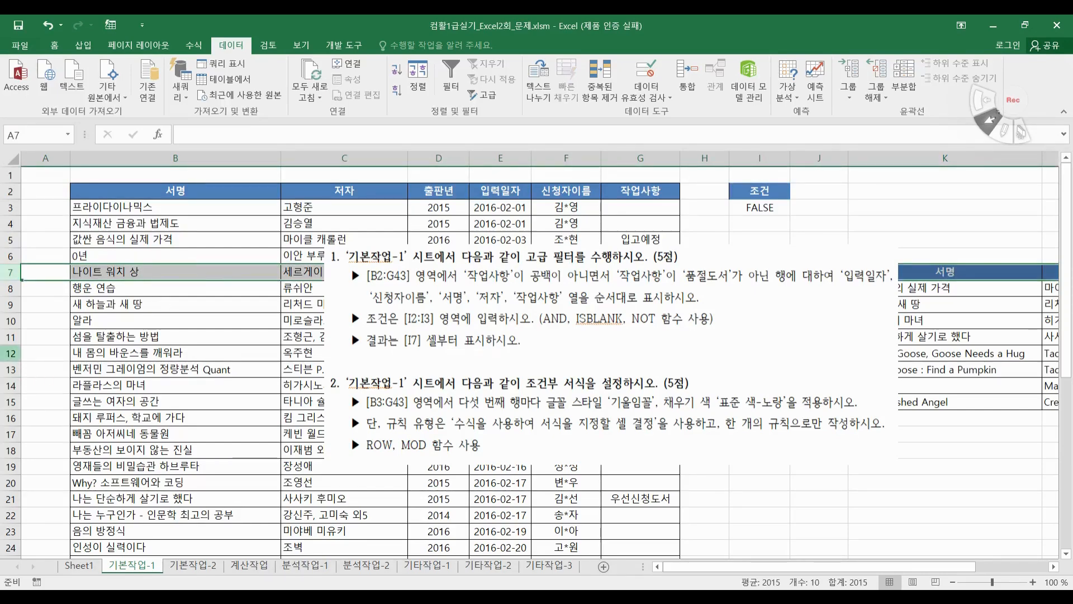
{"action": "left_click", "coordinate": [12, 353]}
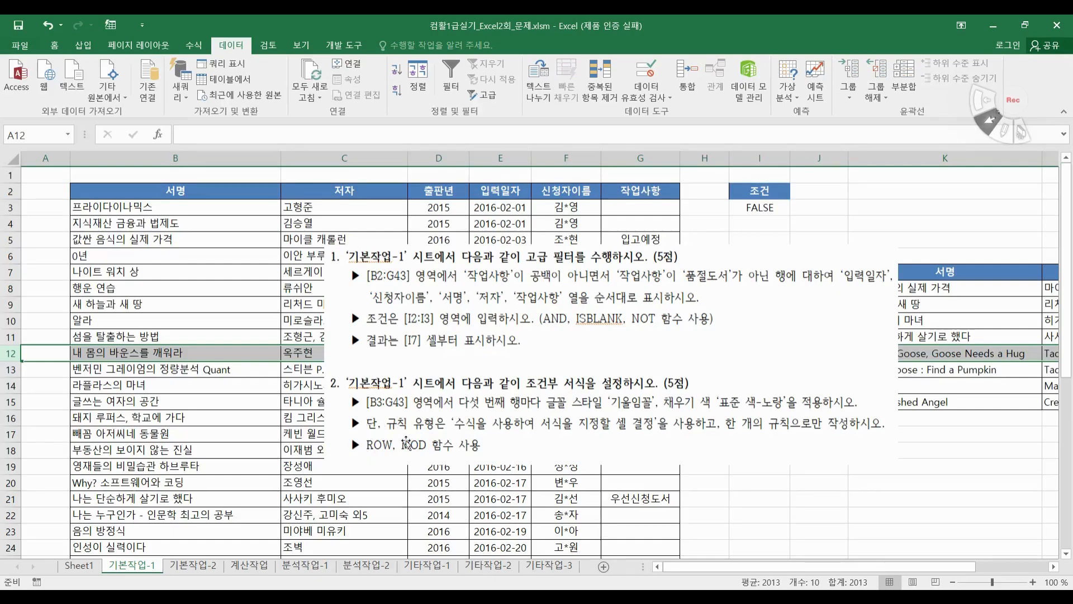
{"action": "left_click", "coordinate": [101, 207]}
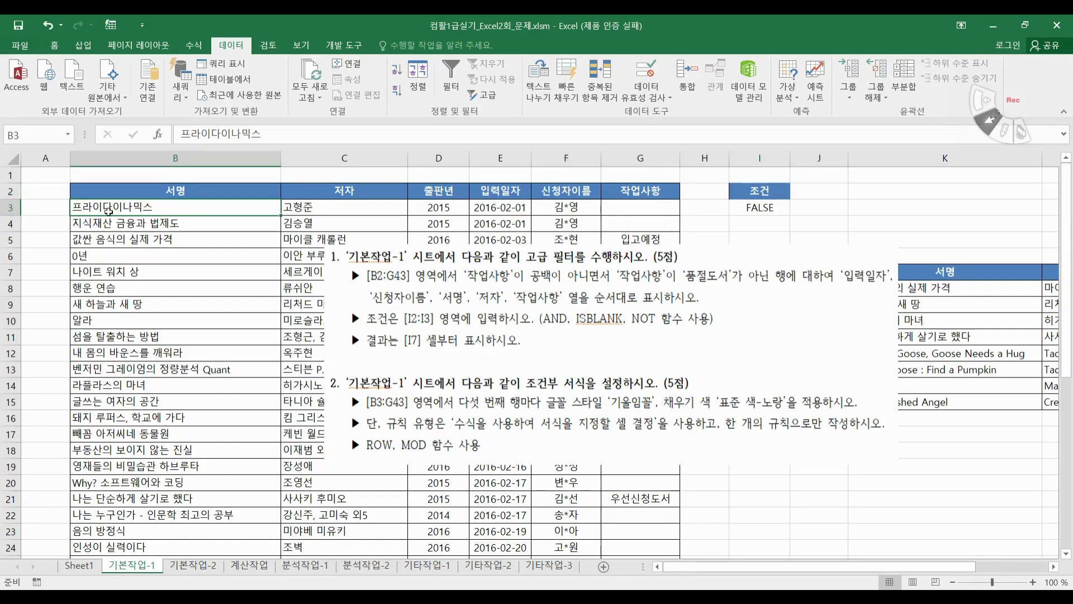
{"action": "left_click", "coordinate": [10, 272]}
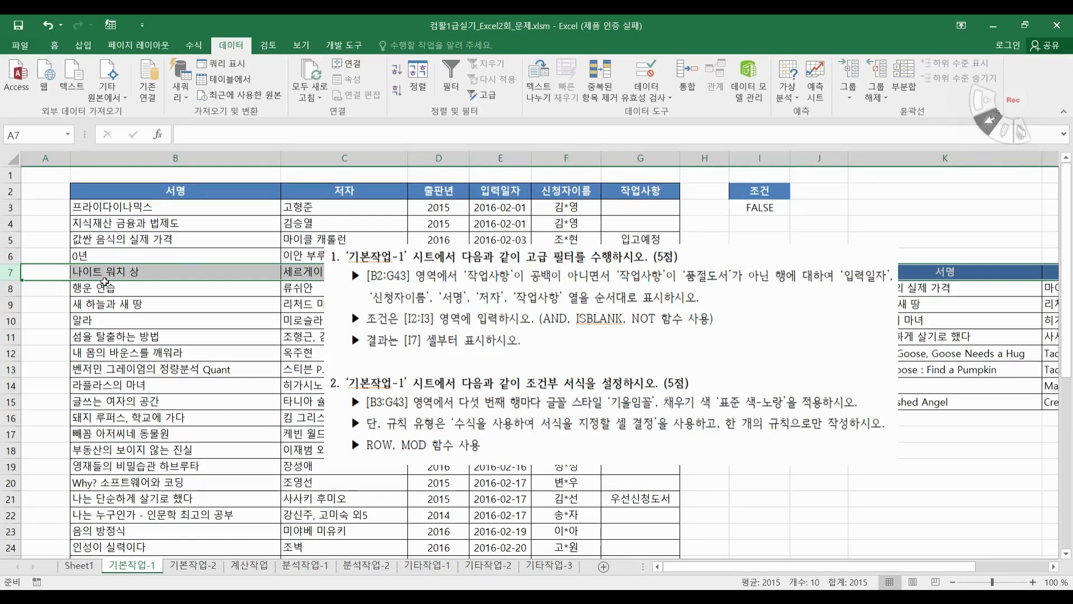
{"action": "left_click", "coordinate": [148, 230]}
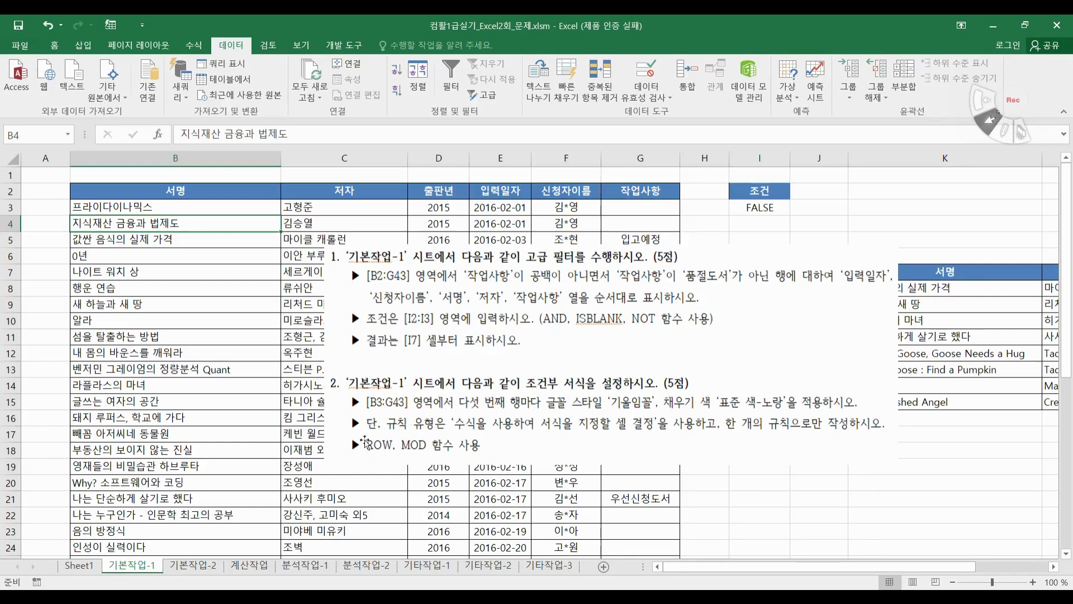
Start a MOD formula in the empty cell I20 and open its function arguments at the Number argument
{"action": "left_click", "coordinate": [767, 484]}
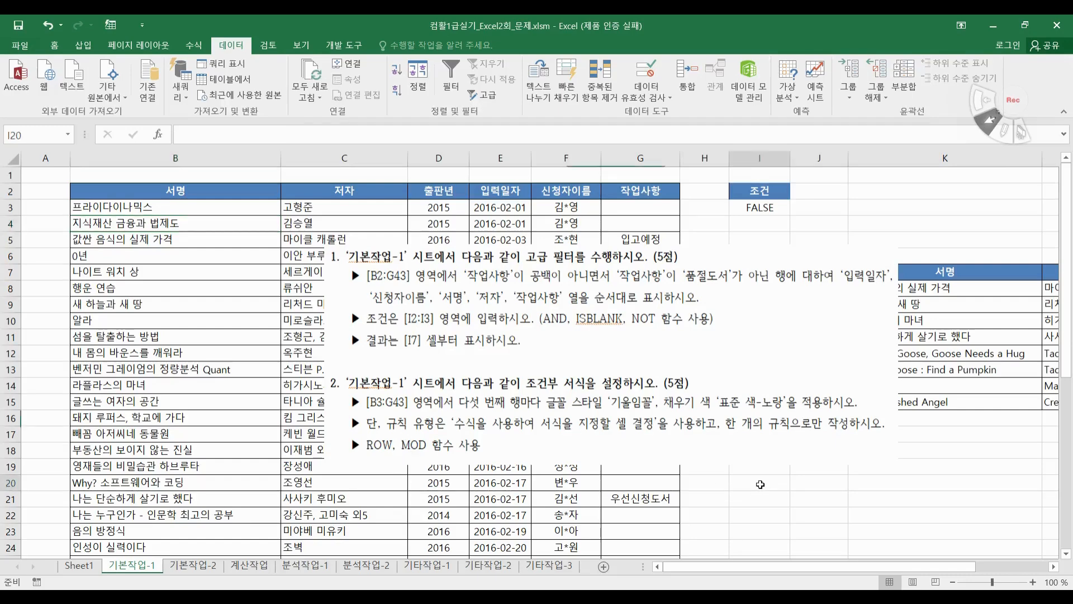
{"action": "type", "text": "=ㅡmo"}
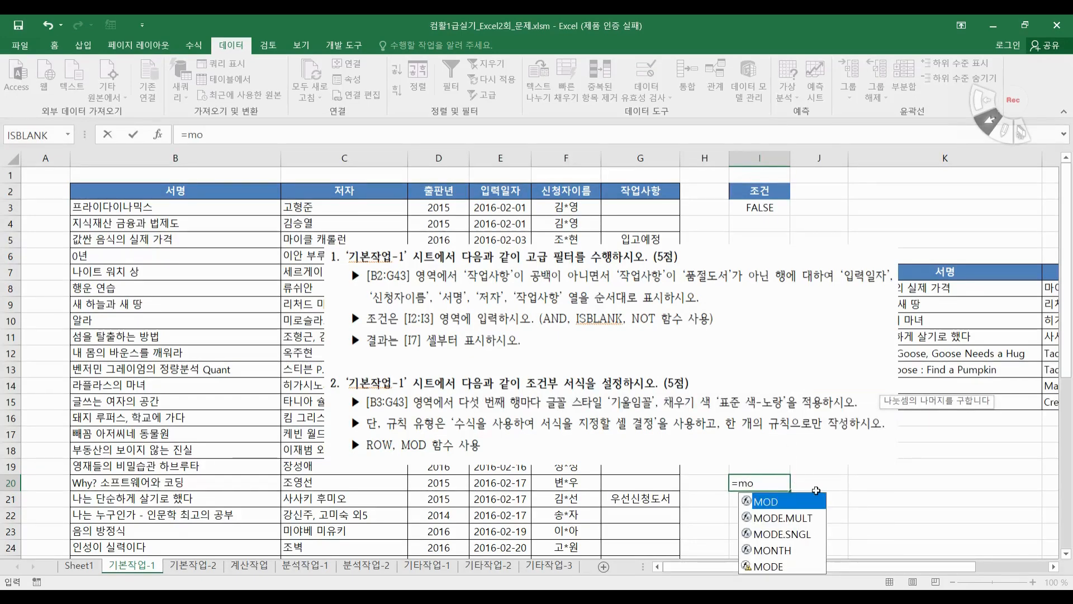
{"action": "double_click", "coordinate": [759, 502]}
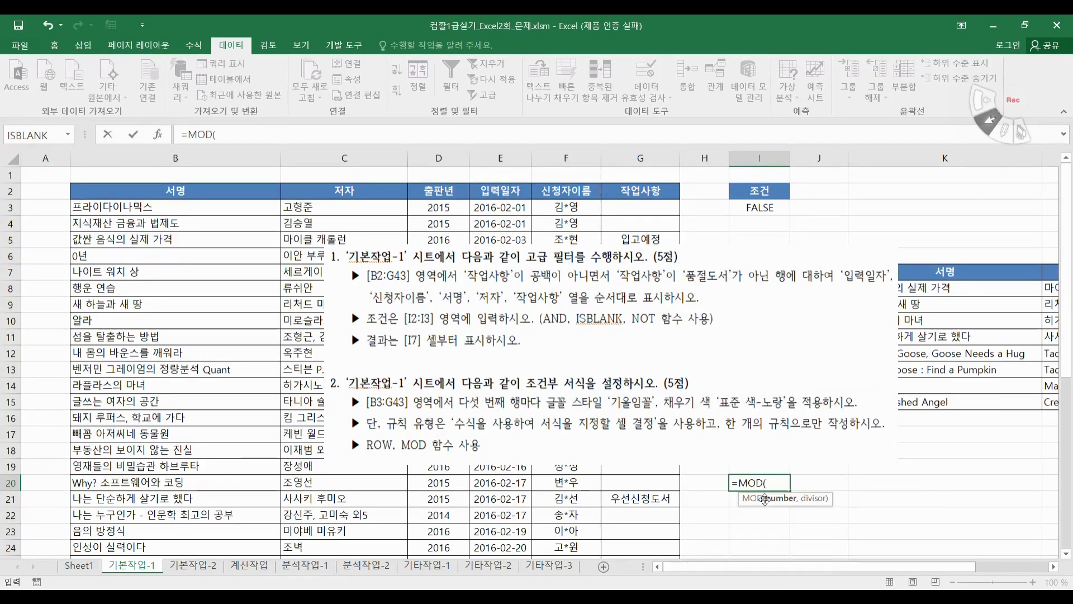
{"action": "left_click", "coordinate": [156, 134]}
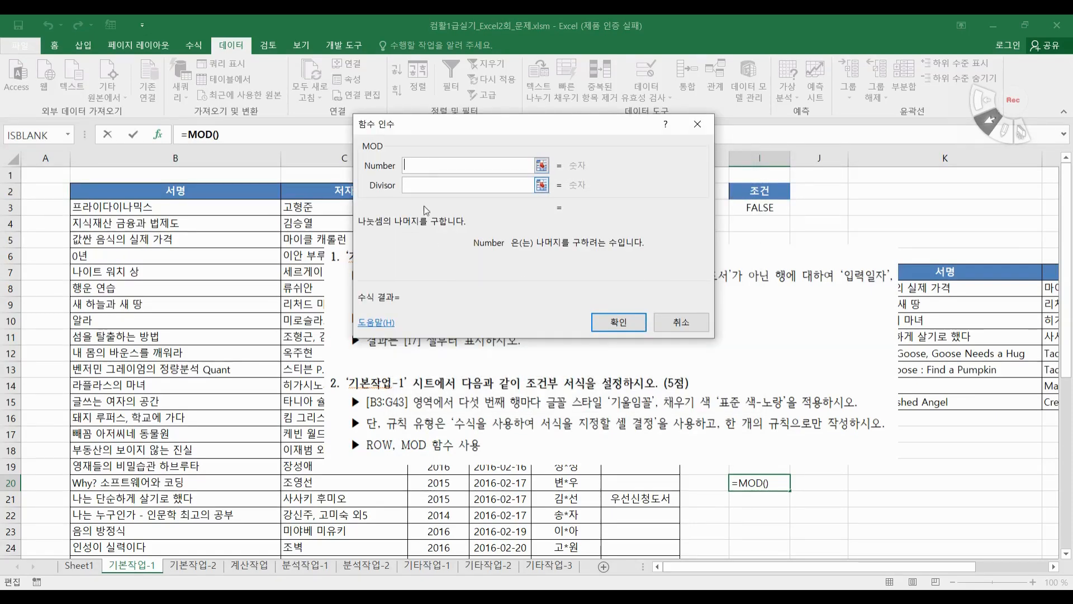
{"action": "left_click", "coordinate": [420, 186]}
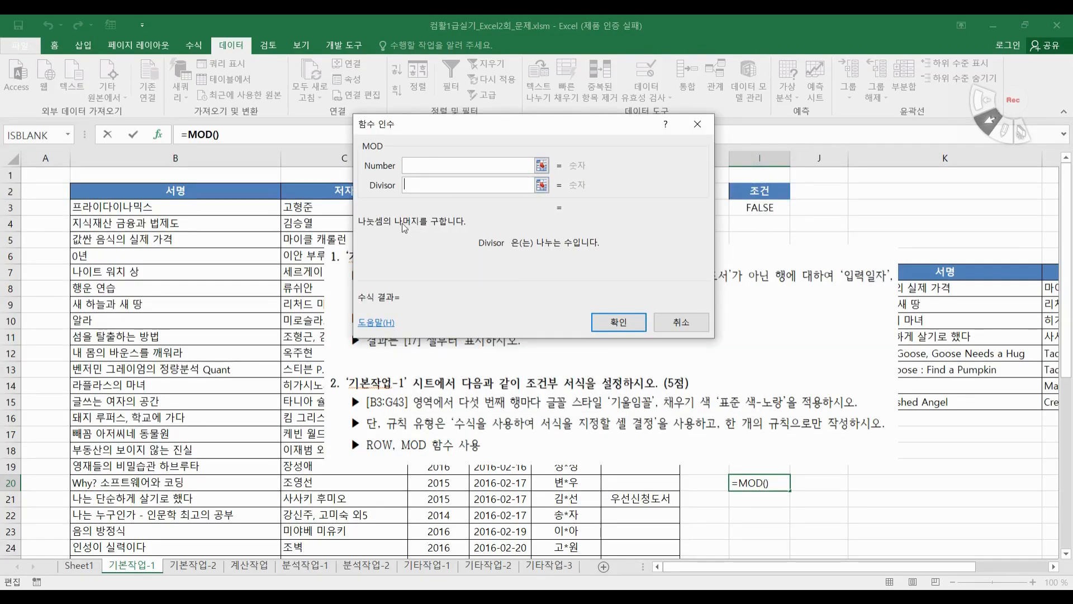
{"action": "left_click", "coordinate": [420, 163]}
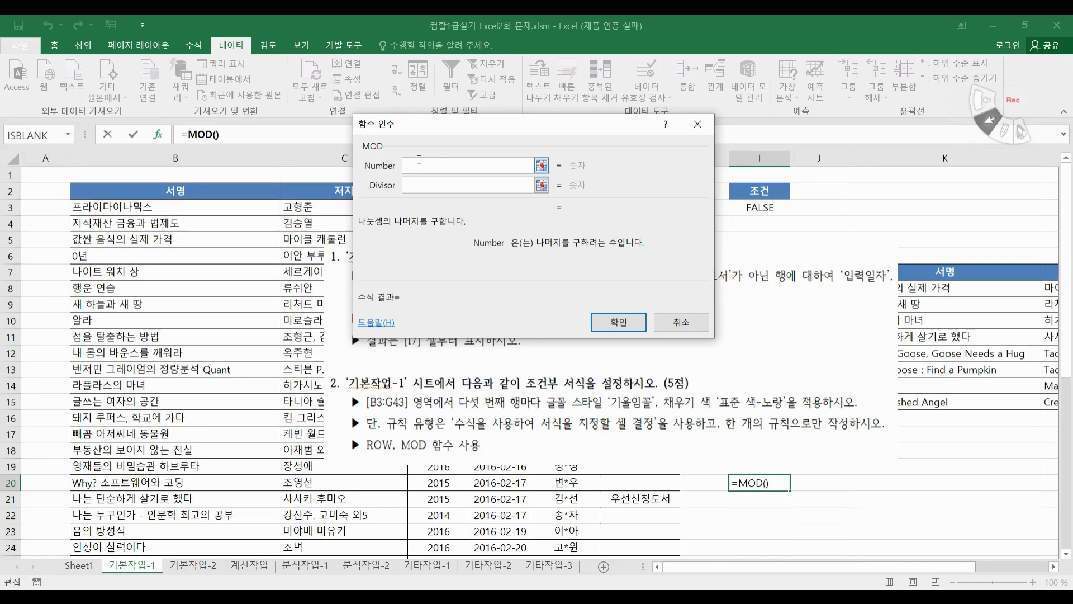
Find the ROW function and nest it as the Number argument of MOD
{"action": "left_click", "coordinate": [67, 135]}
{"action": "left_click", "coordinate": [43, 313]}
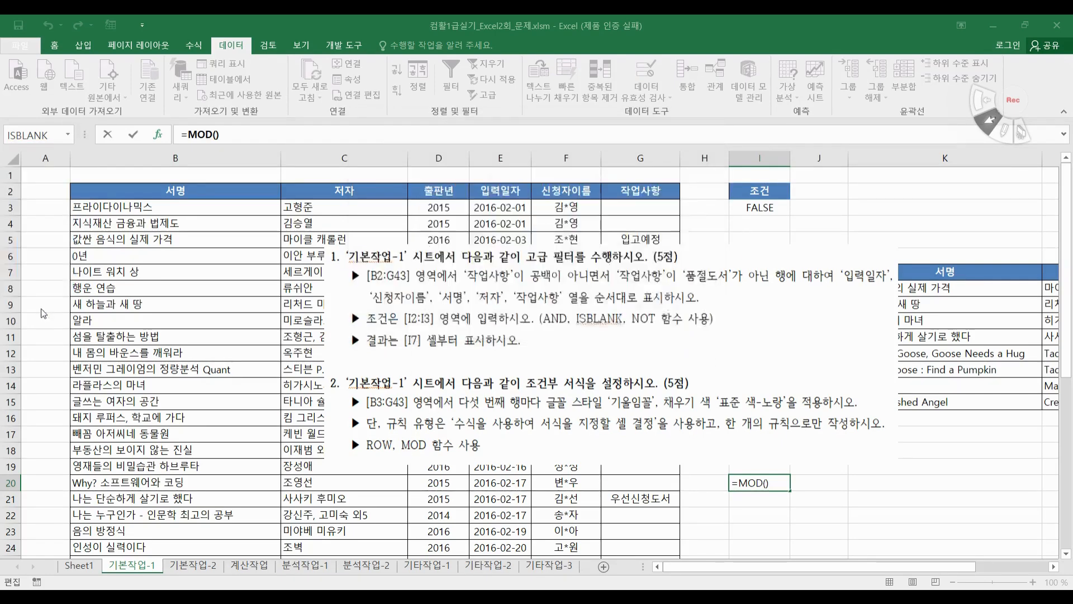
{"action": "type", "text": "row"}
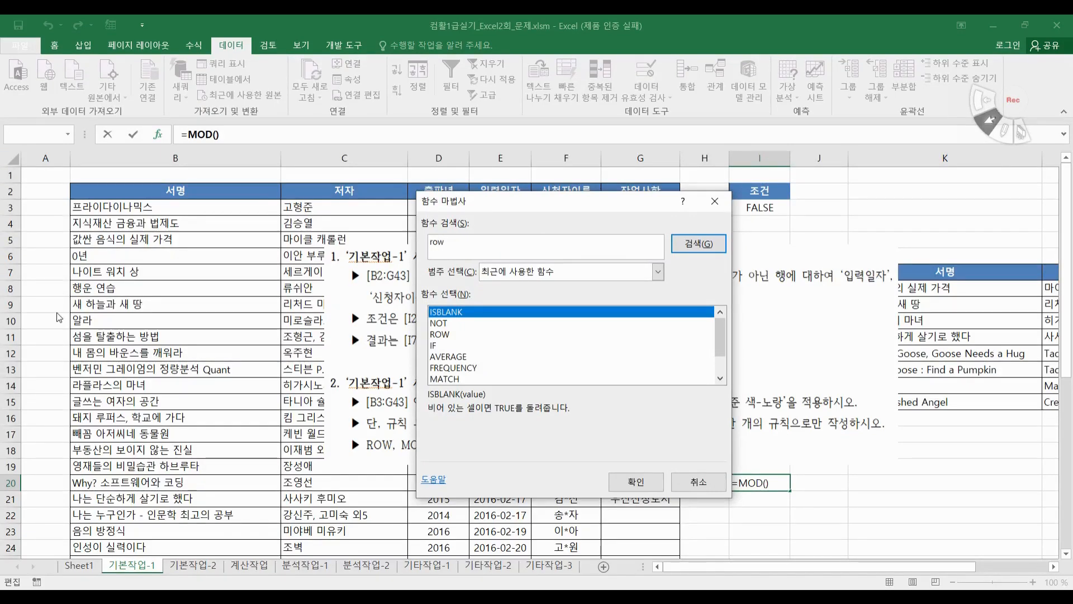
{"action": "key", "text": "Return"}
{"action": "key", "text": "Return"}
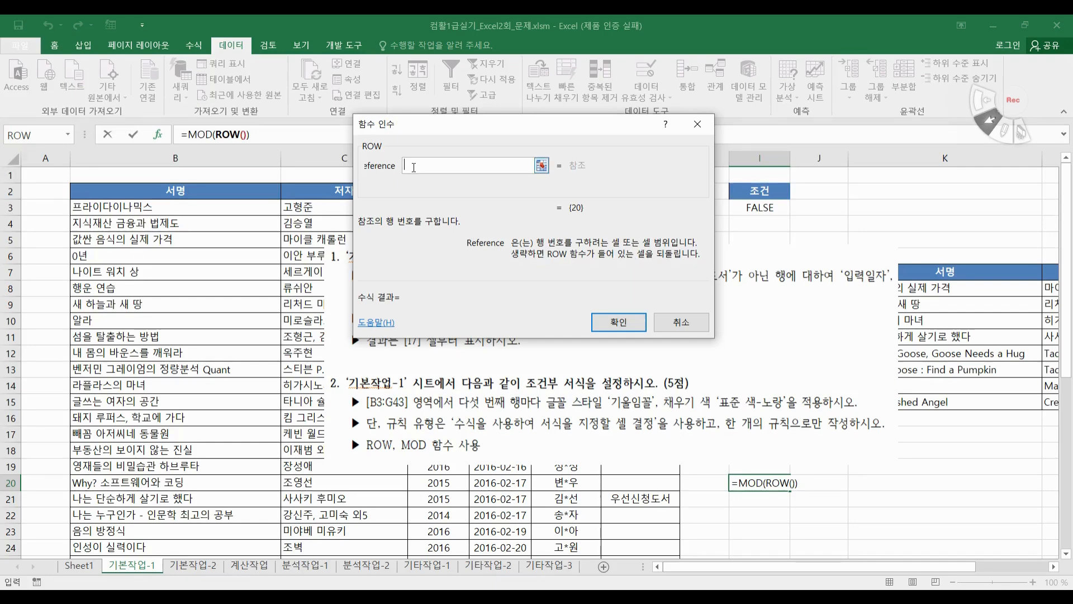
Complete the MOD function in I20 with ROW()+3 as the Number and 5 as the Divisor
{"action": "left_click", "coordinate": [188, 134]}
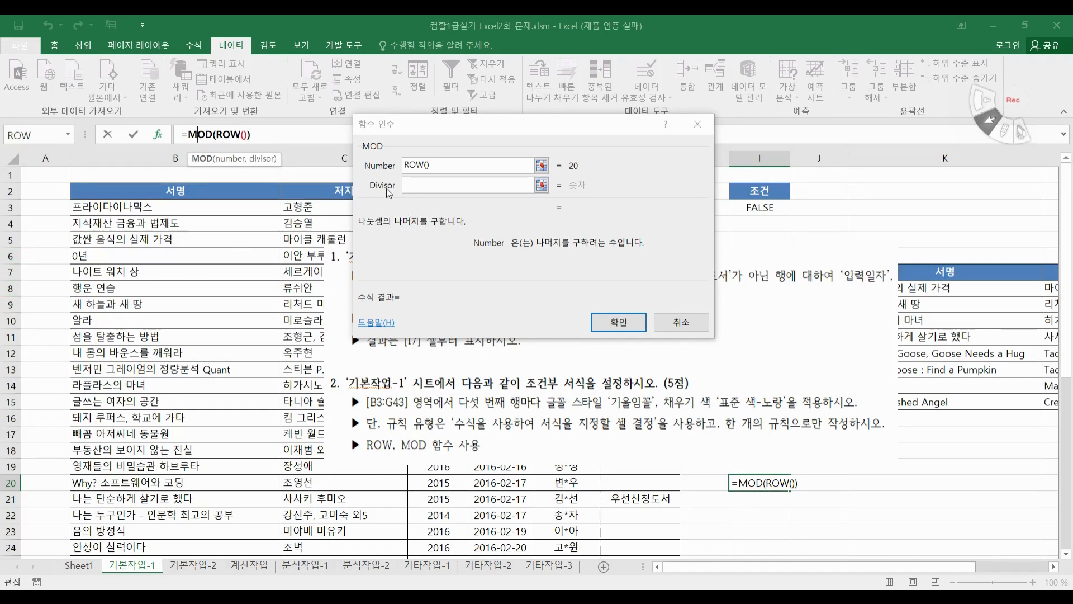
{"action": "left_click", "coordinate": [430, 188]}
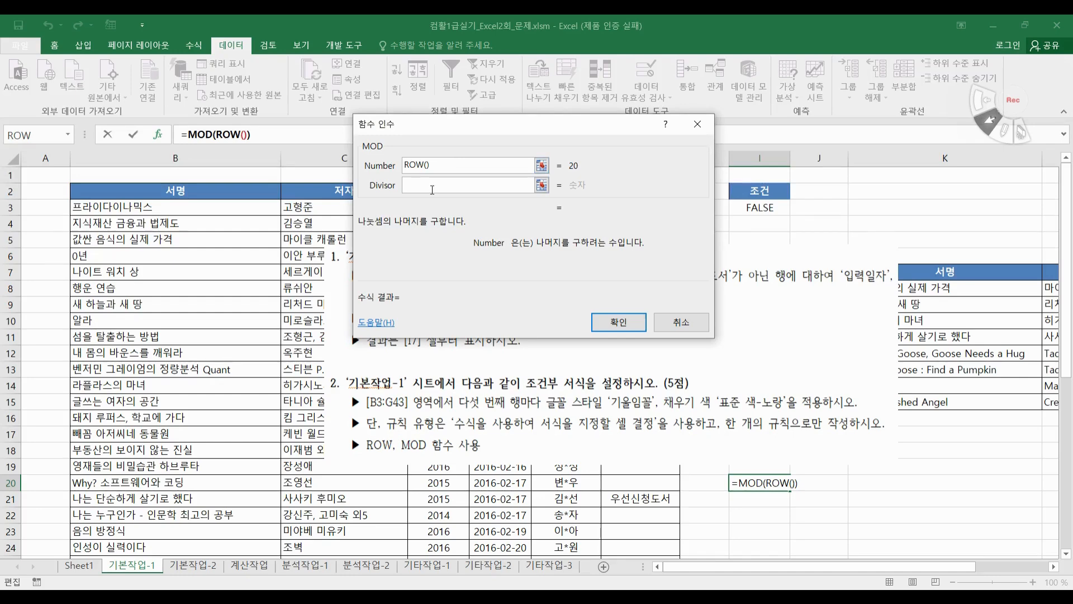
{"action": "type", "text": "+3"}
{"action": "left_click", "coordinate": [444, 185]}
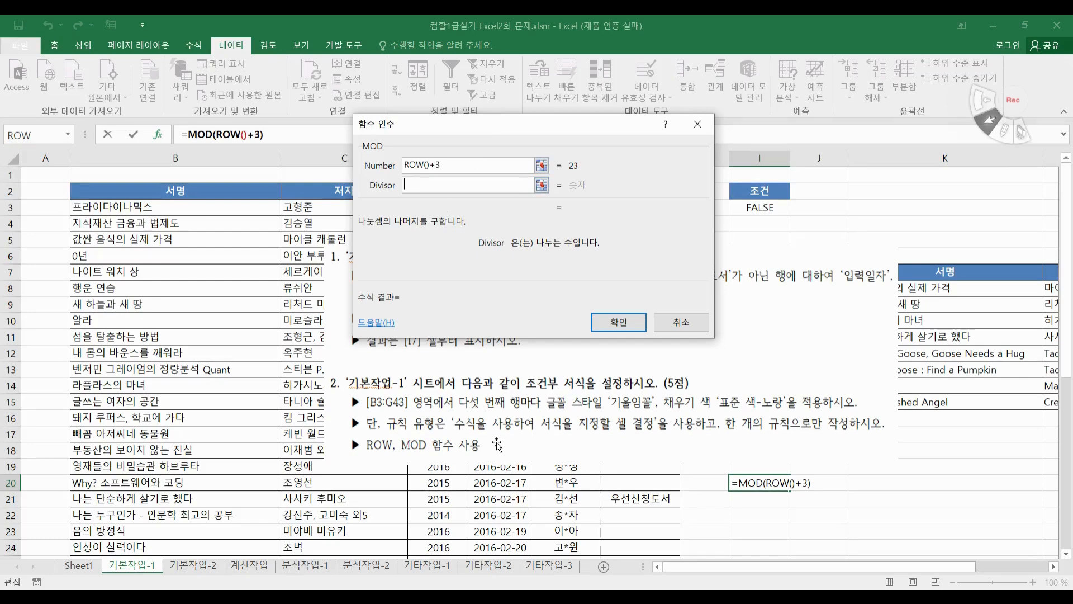
{"action": "type", "text": "5"}
{"action": "left_click", "coordinate": [621, 323]}
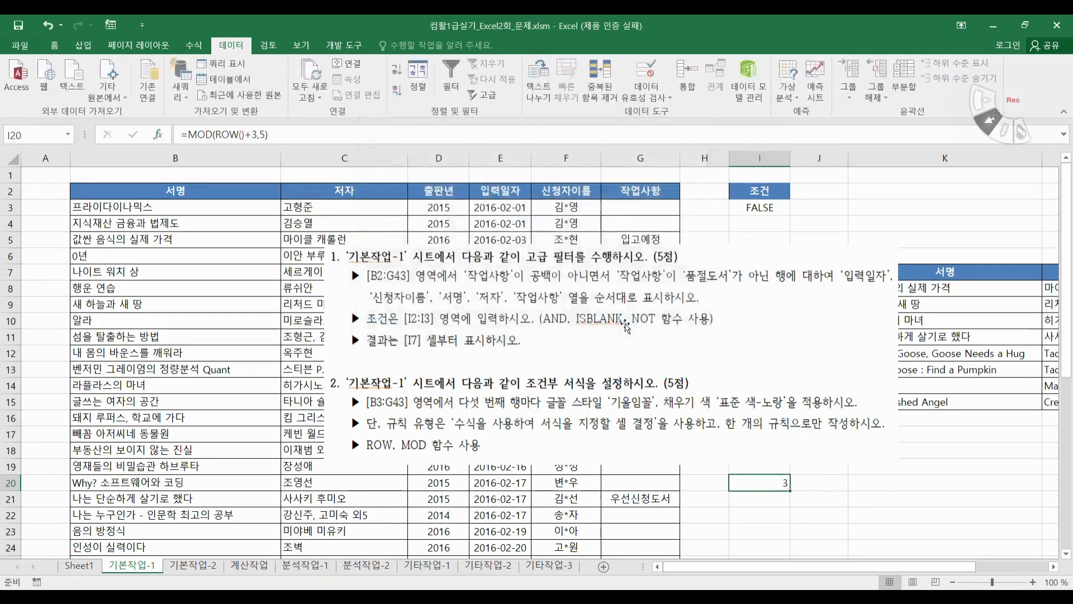
Cut the whole formula =MOD(ROW()+3,5) out of I20 and leave the cell empty
{"action": "left_click_drag", "start_coordinate": [269, 135], "coordinate": [178, 134]}
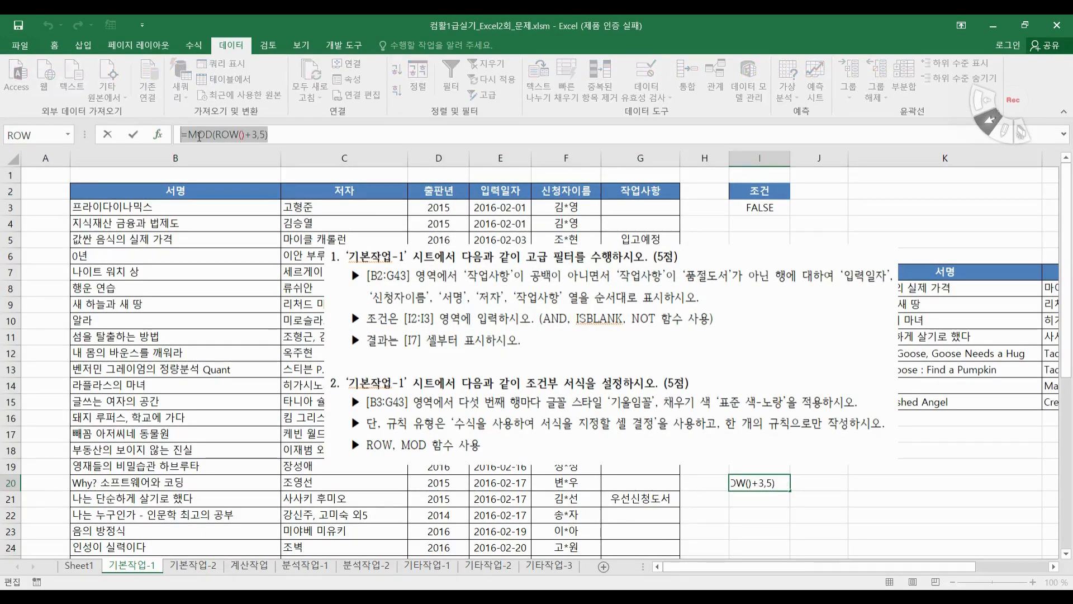
{"action": "right_click", "coordinate": [217, 135]}
{"action": "left_click", "coordinate": [248, 140]}
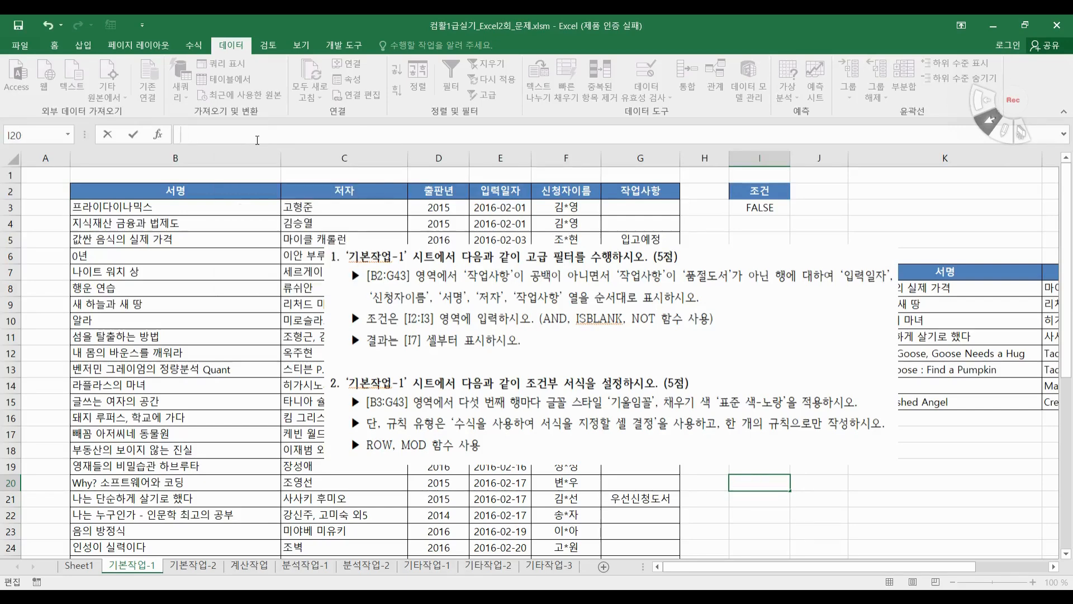
{"action": "key", "text": "Return"}
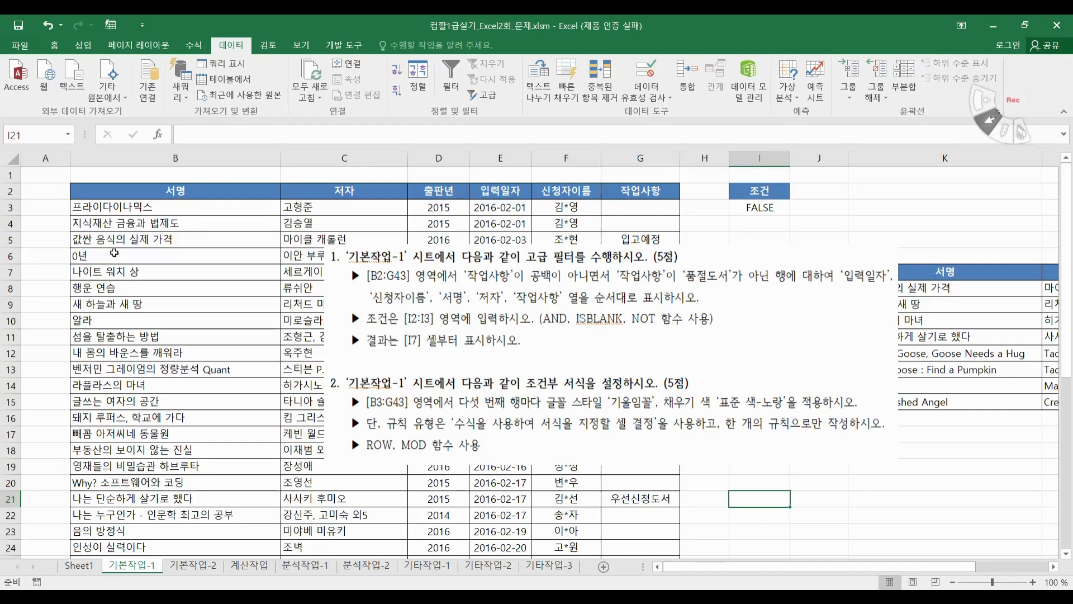
Create a formula-based conditional formatting rule for B3:G43 with the cut formula =MOD(ROW()+3,5)
{"action": "left_click_drag", "start_coordinate": [109, 207], "coordinate": [625, 499]}
{"action": "scroll", "coordinate": [625, 500], "scroll_direction": "up", "scroll_amount": 8}
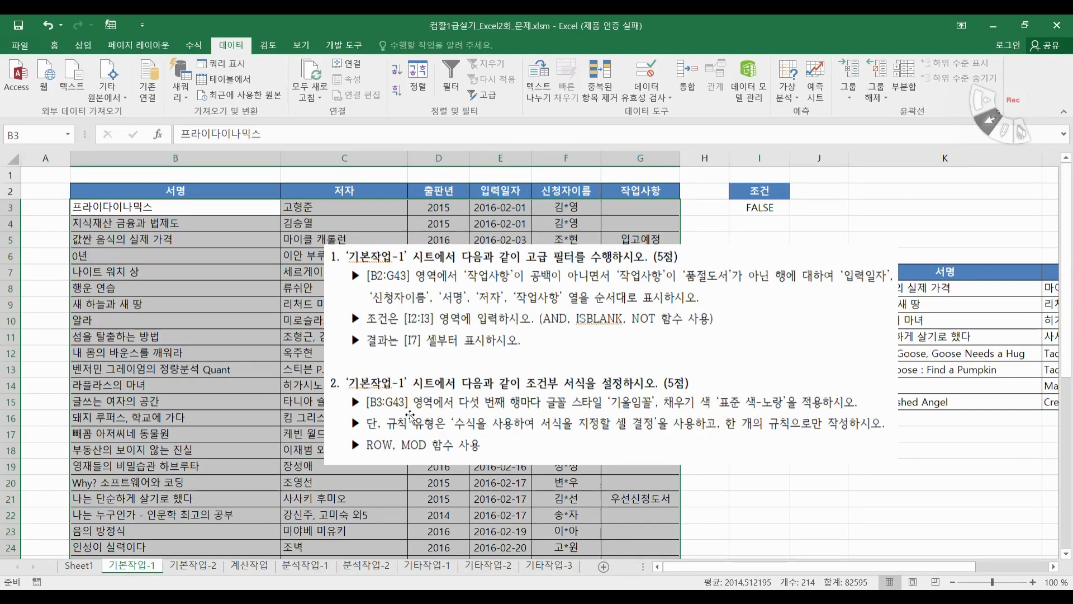
{"action": "left_click", "coordinate": [54, 45]}
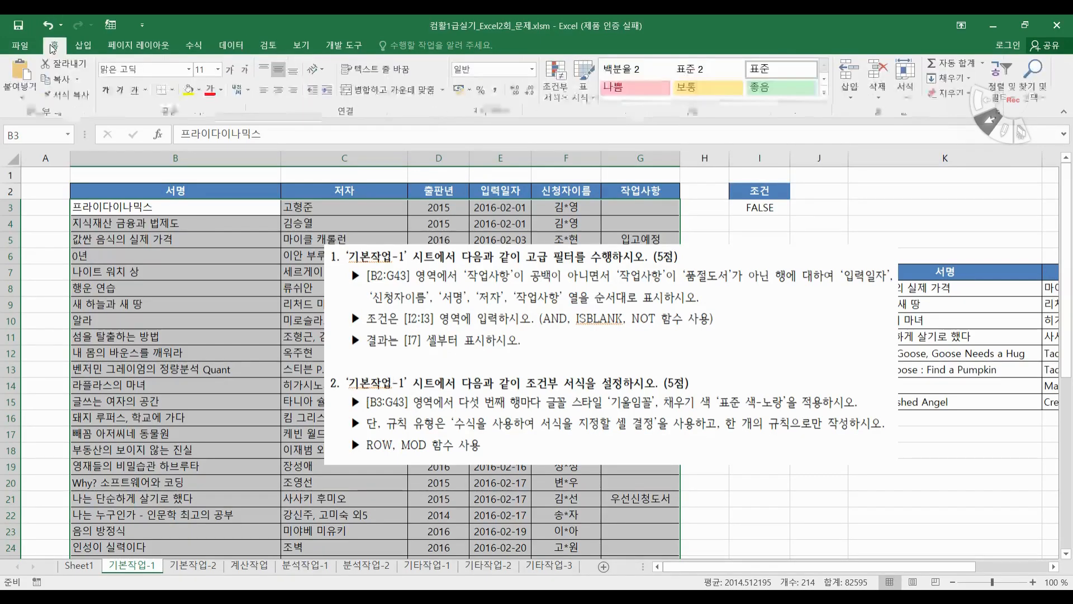
{"action": "left_click", "coordinate": [558, 96]}
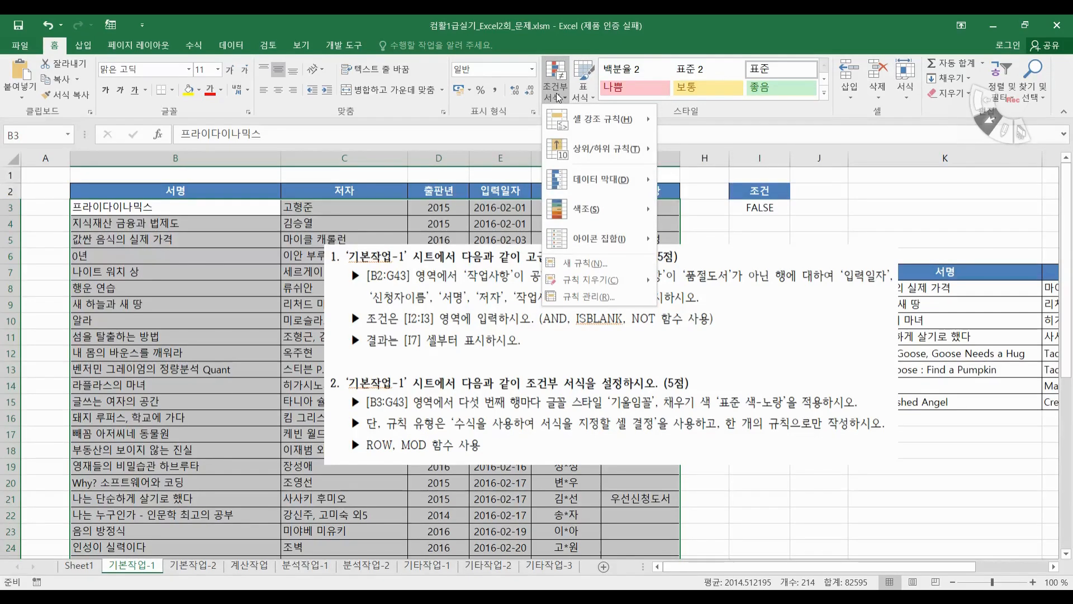
{"action": "left_click", "coordinate": [583, 263]}
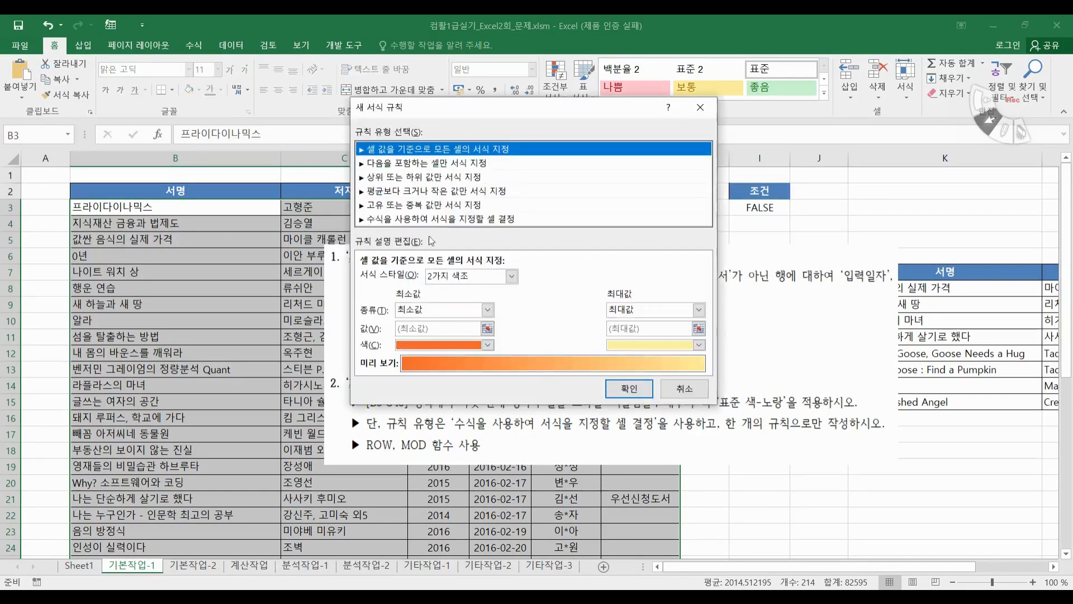
{"action": "left_click", "coordinate": [415, 219]}
{"action": "left_click_drag", "start_coordinate": [417, 112], "coordinate": [199, 61]}
{"action": "left_click", "coordinate": [185, 226]}
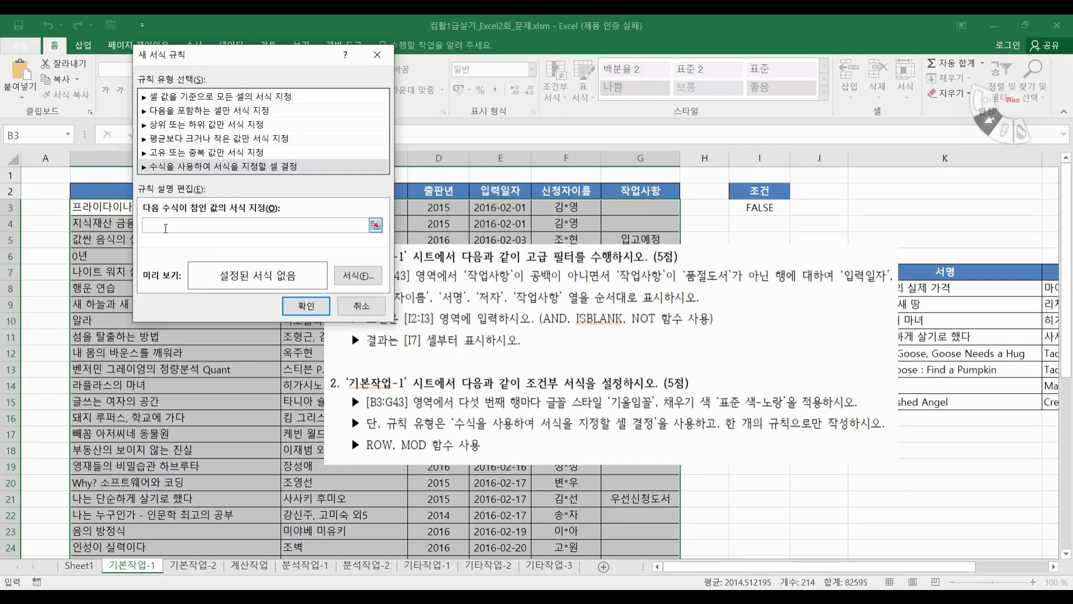
{"action": "key", "text": "ctrl+v"}
Give the rule the font style 기울임꼴 and a standard yellow fill, and apply it to the range
{"action": "left_click", "coordinate": [370, 280]}
{"action": "left_click_drag", "start_coordinate": [534, 31], "coordinate": [271, 58]}
{"action": "left_click", "coordinate": [153, 79]}
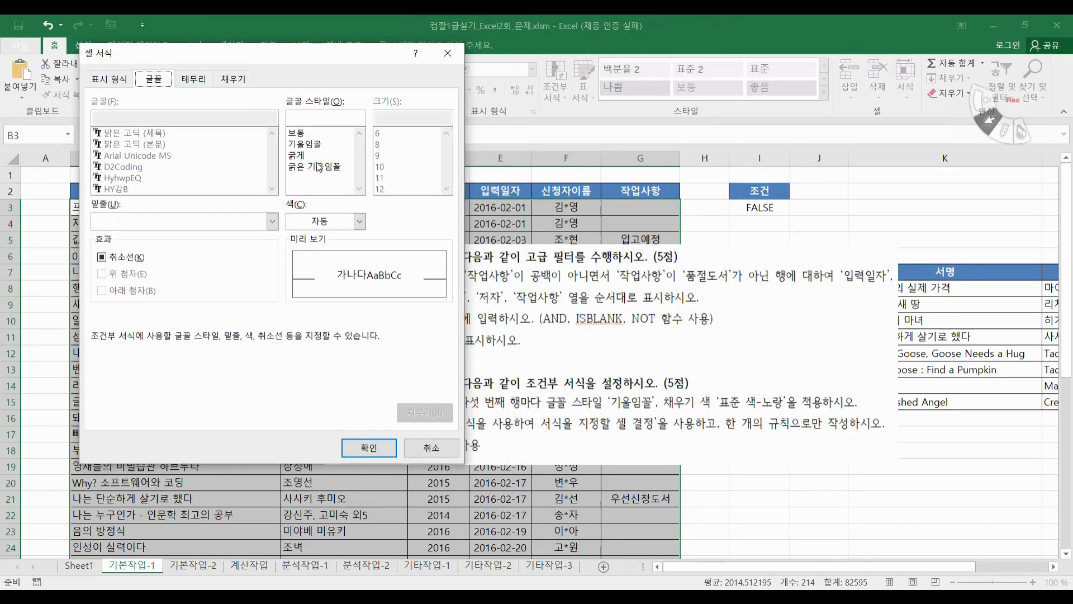
{"action": "left_click", "coordinate": [312, 144]}
{"action": "left_click", "coordinate": [239, 81]}
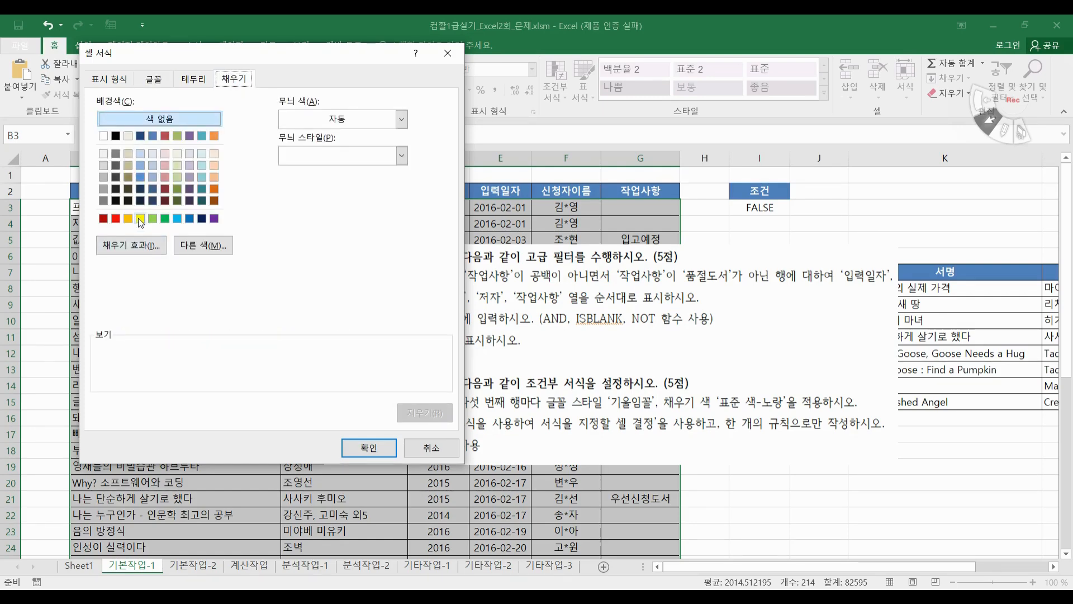
{"action": "left_click", "coordinate": [140, 218]}
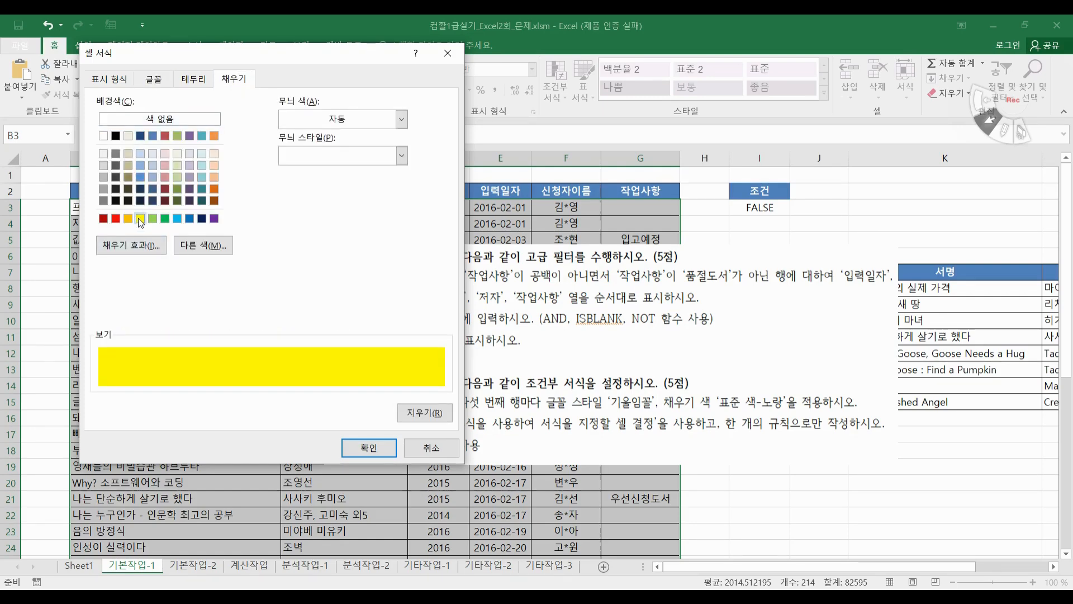
{"action": "left_click", "coordinate": [369, 448]}
{"action": "left_click", "coordinate": [305, 302]}
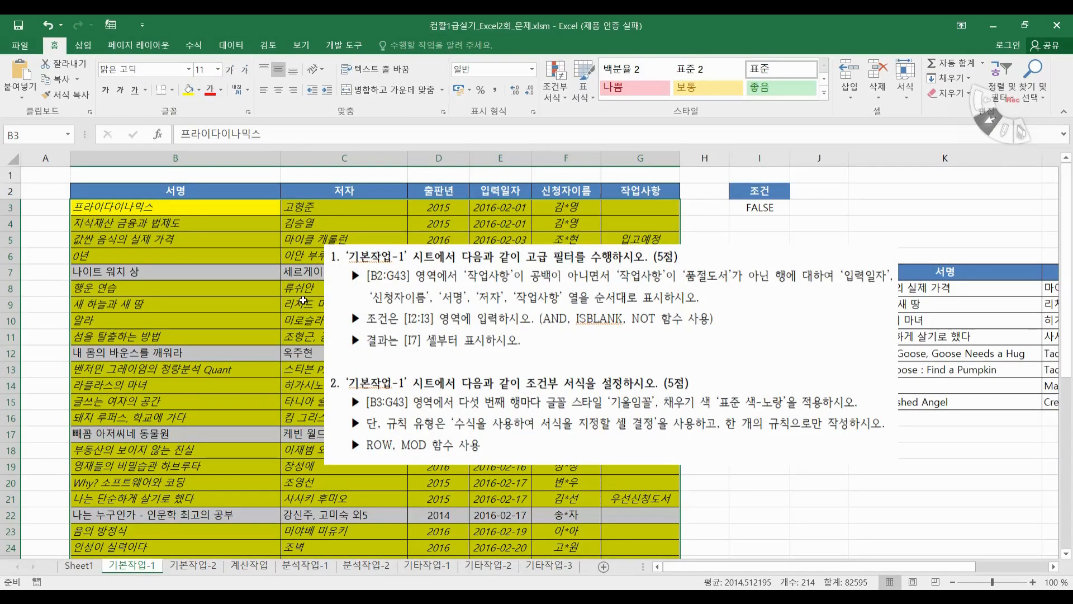
Edit the conditional formatting rule's formula to =MOD(ROW()+3,5)=0 and apply it
{"action": "left_click", "coordinate": [556, 87]}
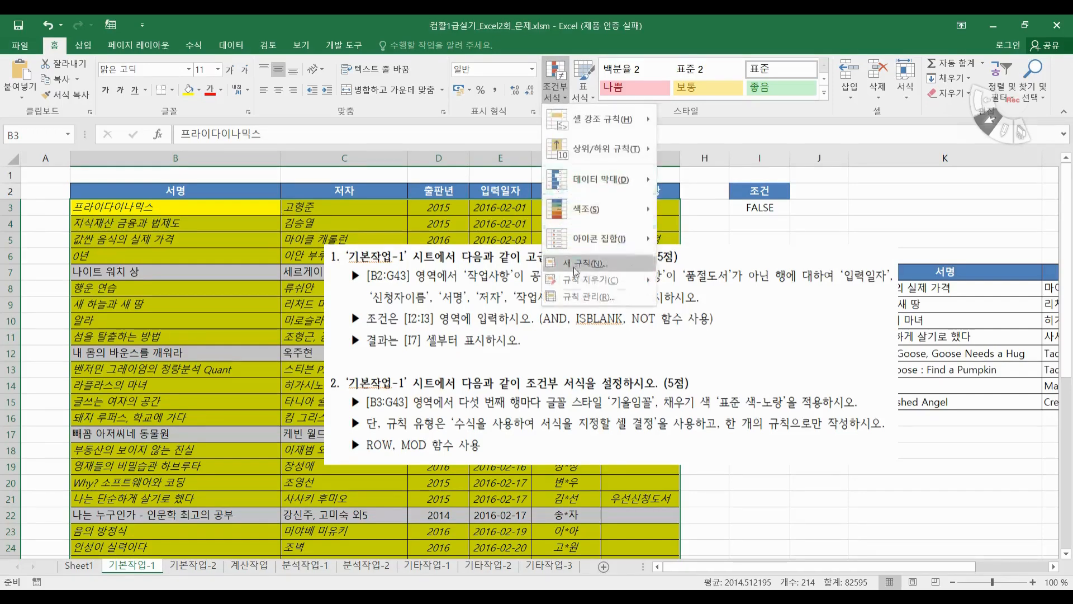
{"action": "mouse_move", "coordinate": [585, 284]}
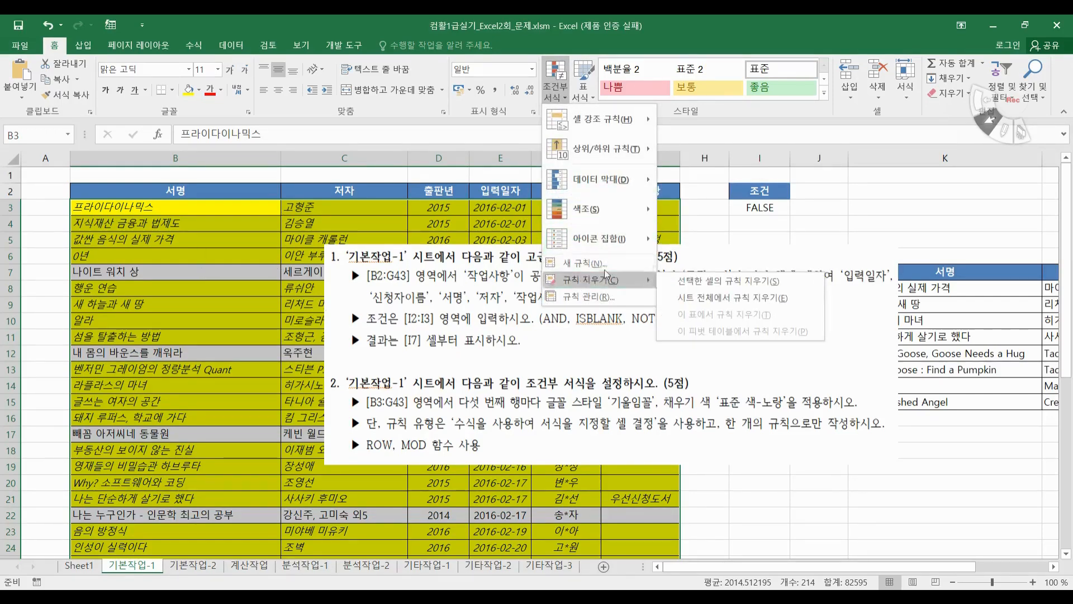
{"action": "left_click", "coordinate": [583, 300]}
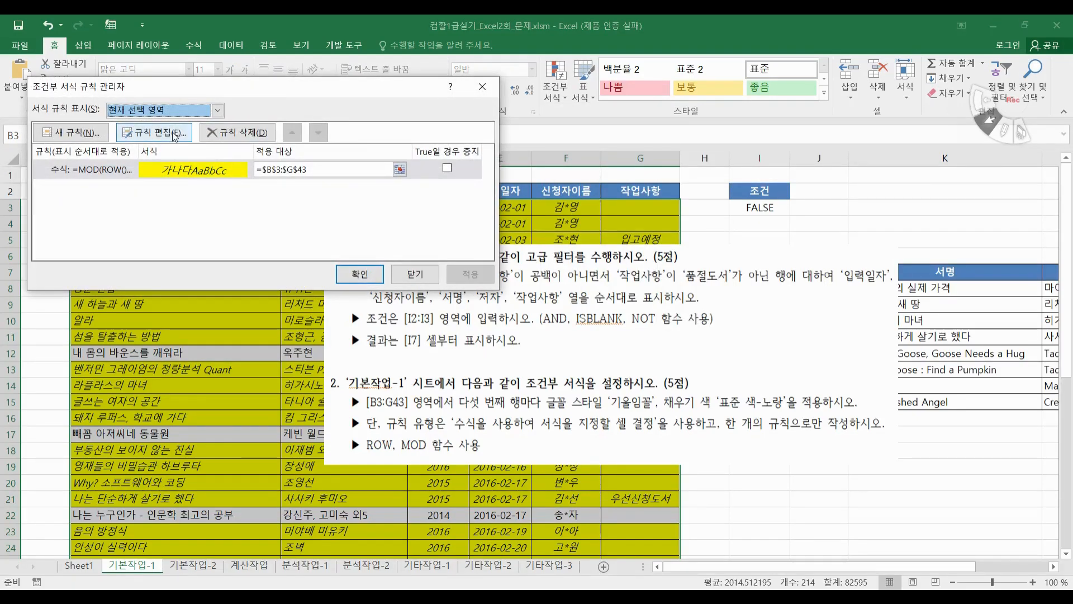
{"action": "left_click", "coordinate": [175, 137]}
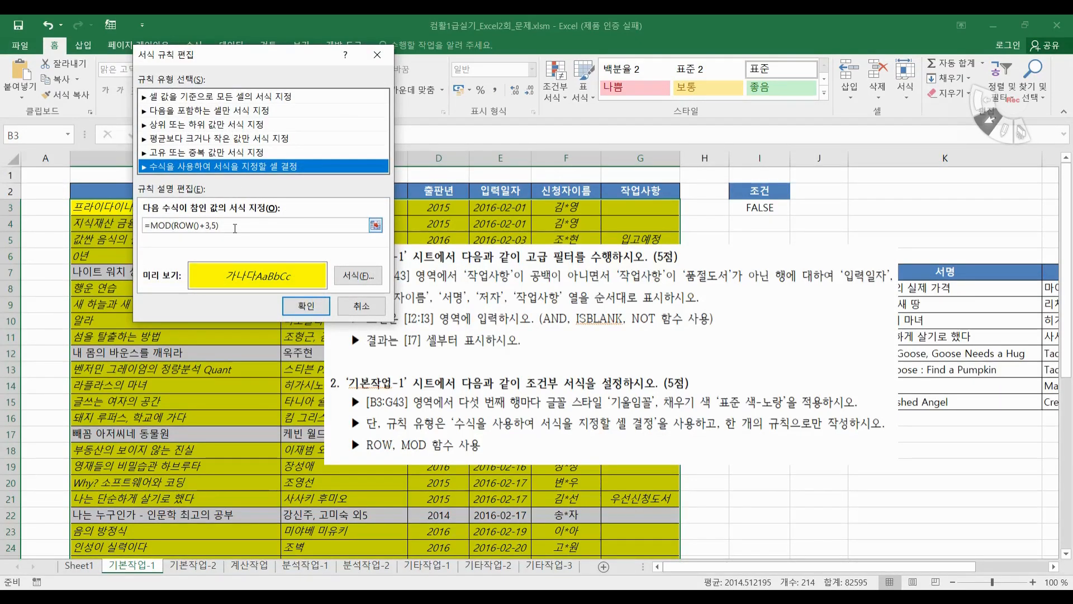
{"action": "left_click", "coordinate": [235, 227]}
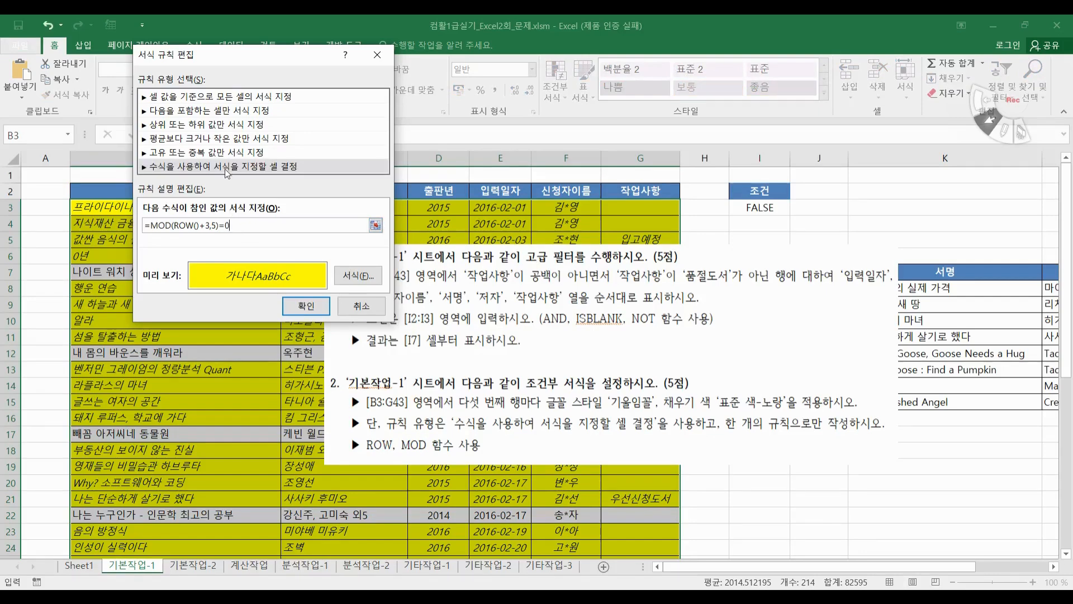
{"action": "left_click", "coordinate": [309, 316]}
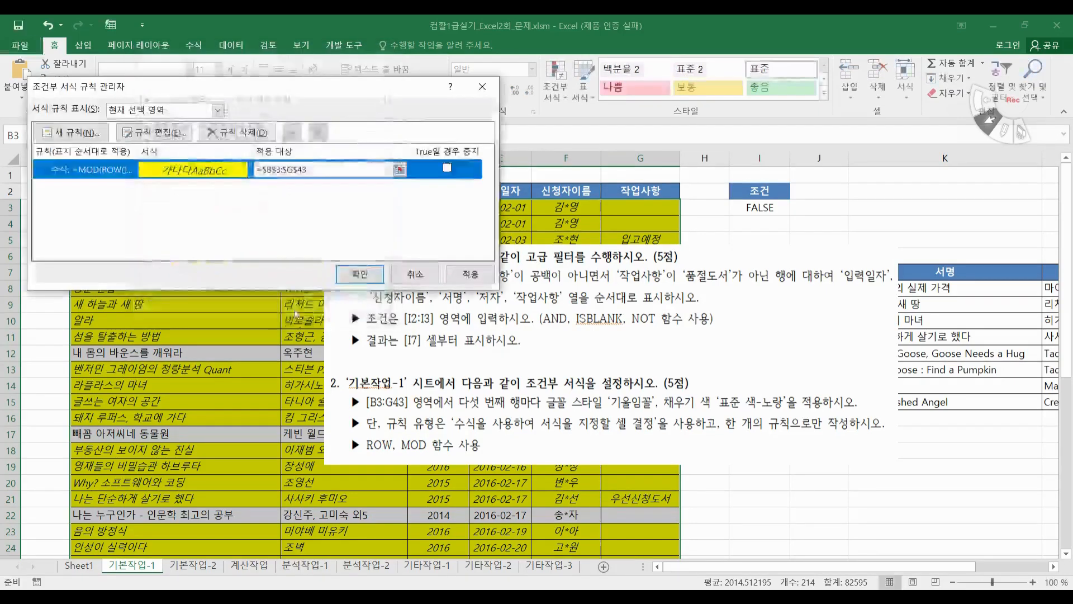
{"action": "left_click", "coordinate": [360, 278]}
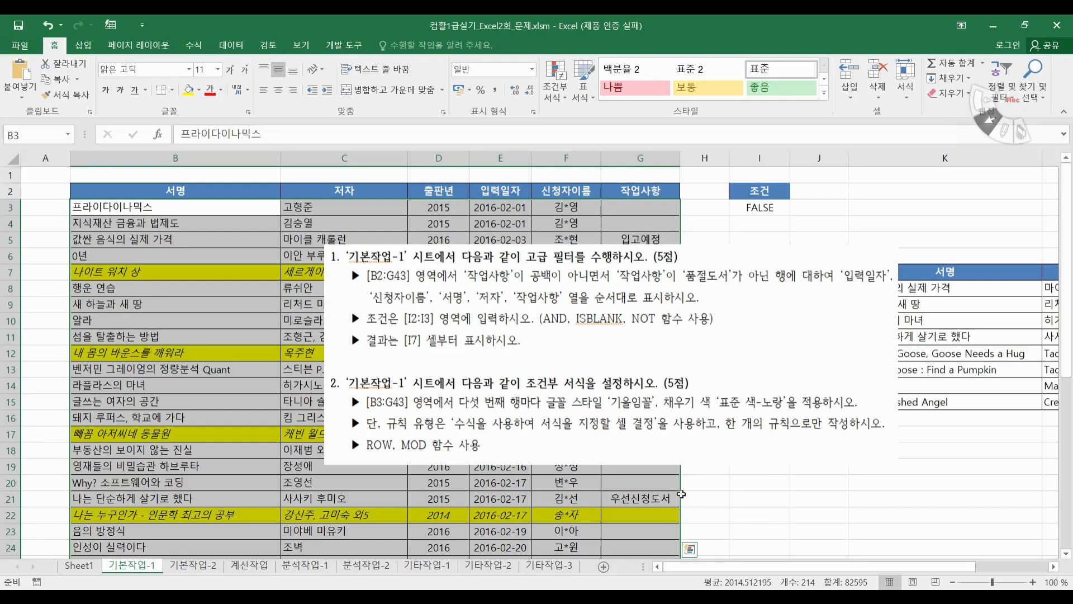
Reopen the conditional formatting rule and examine the MOD part and the =0 comparison in its formula, then deselect the range
{"action": "left_click", "coordinate": [555, 96]}
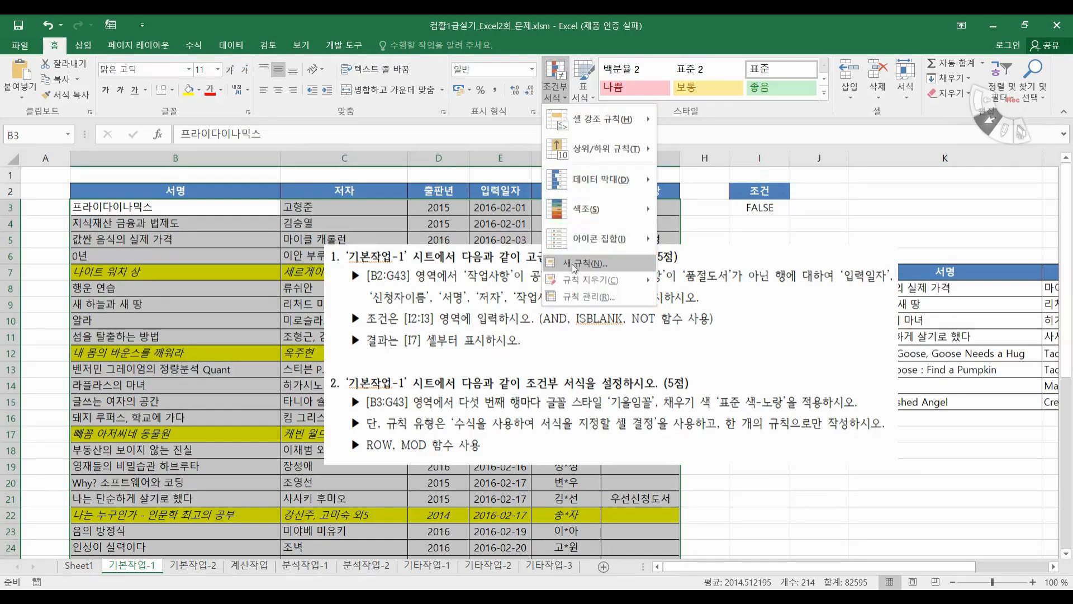
{"action": "left_click", "coordinate": [588, 298]}
{"action": "left_click", "coordinate": [111, 172]}
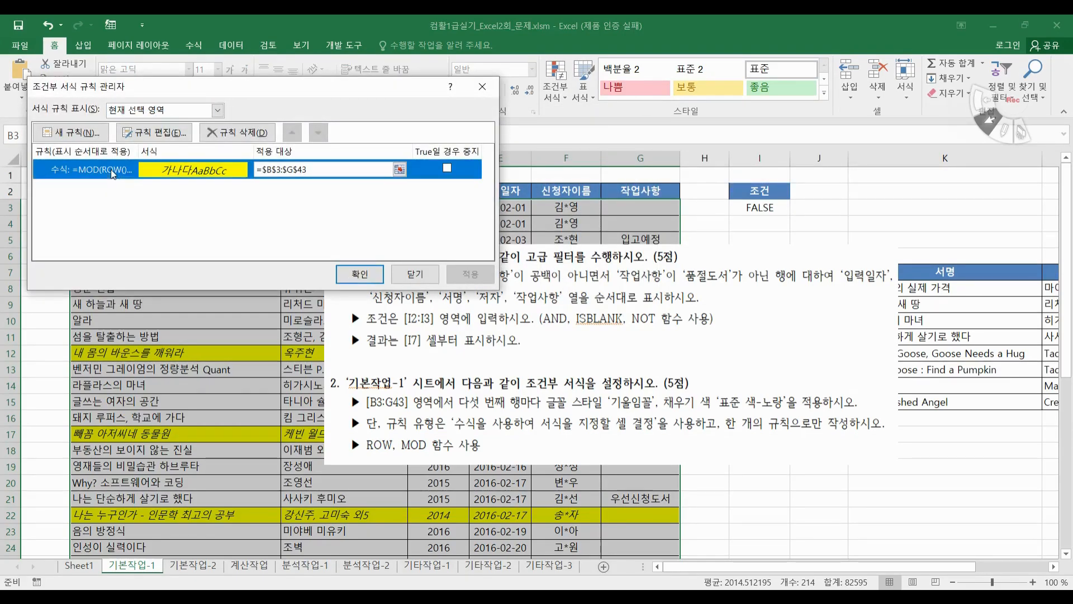
{"action": "left_click", "coordinate": [157, 134]}
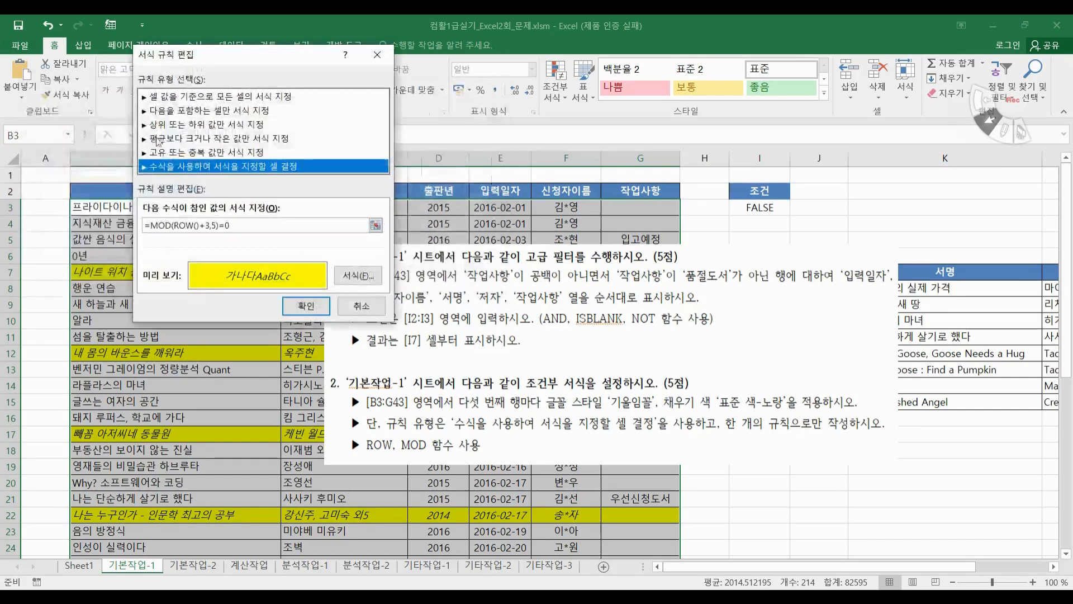
{"action": "left_click", "coordinate": [235, 225]}
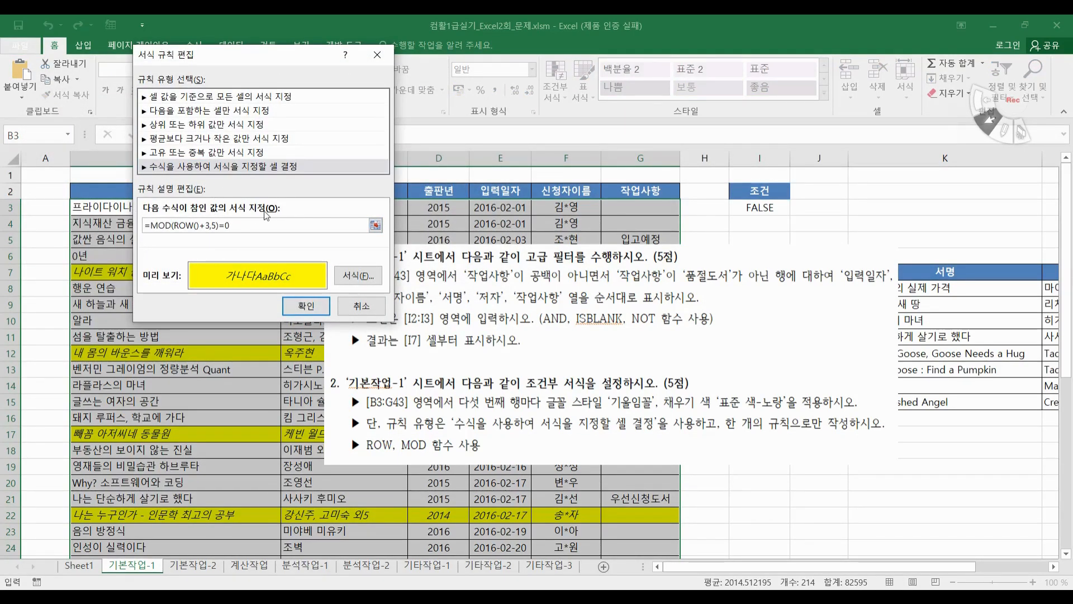
{"action": "left_click_drag", "start_coordinate": [231, 227], "coordinate": [219, 227]}
{"action": "left_click", "coordinate": [243, 225]}
{"action": "left_click_drag", "start_coordinate": [222, 225], "coordinate": [149, 225]}
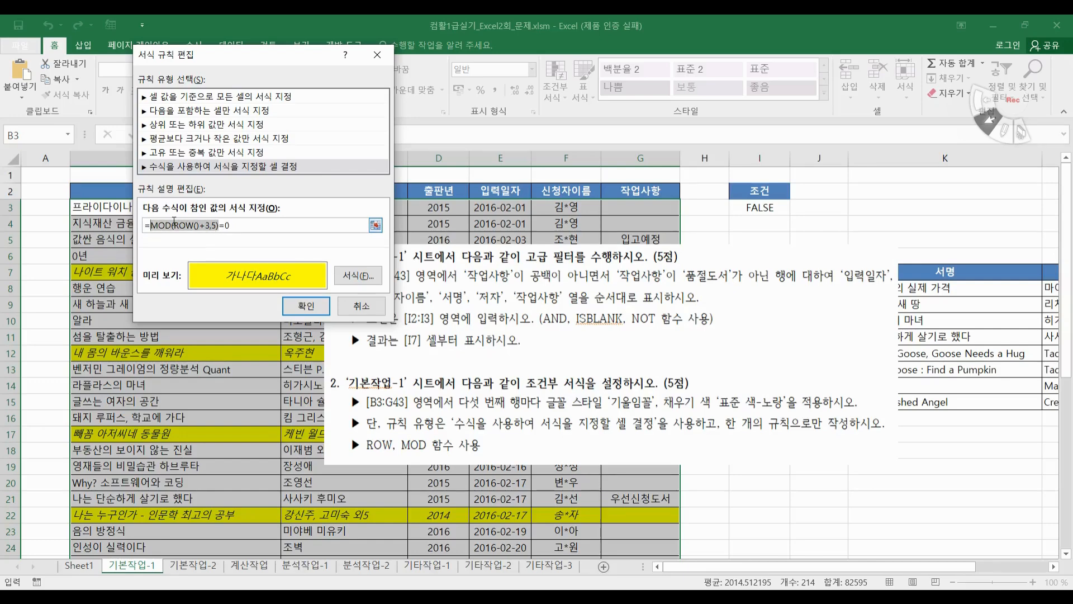
{"action": "left_click", "coordinate": [216, 226]}
{"action": "left_click_drag", "start_coordinate": [218, 225], "coordinate": [258, 227]}
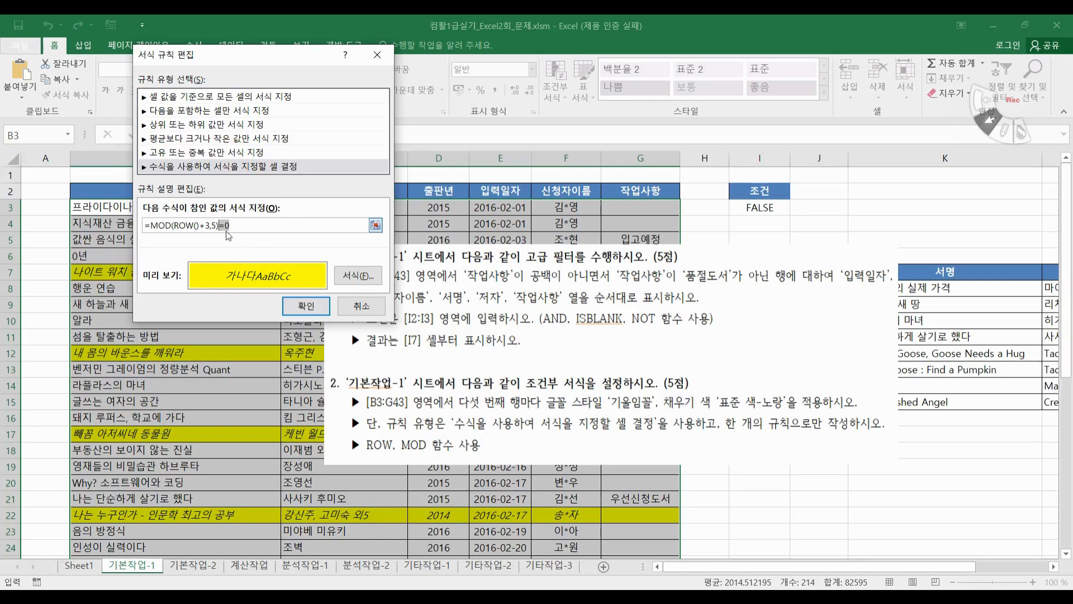
{"action": "left_click", "coordinate": [306, 306]}
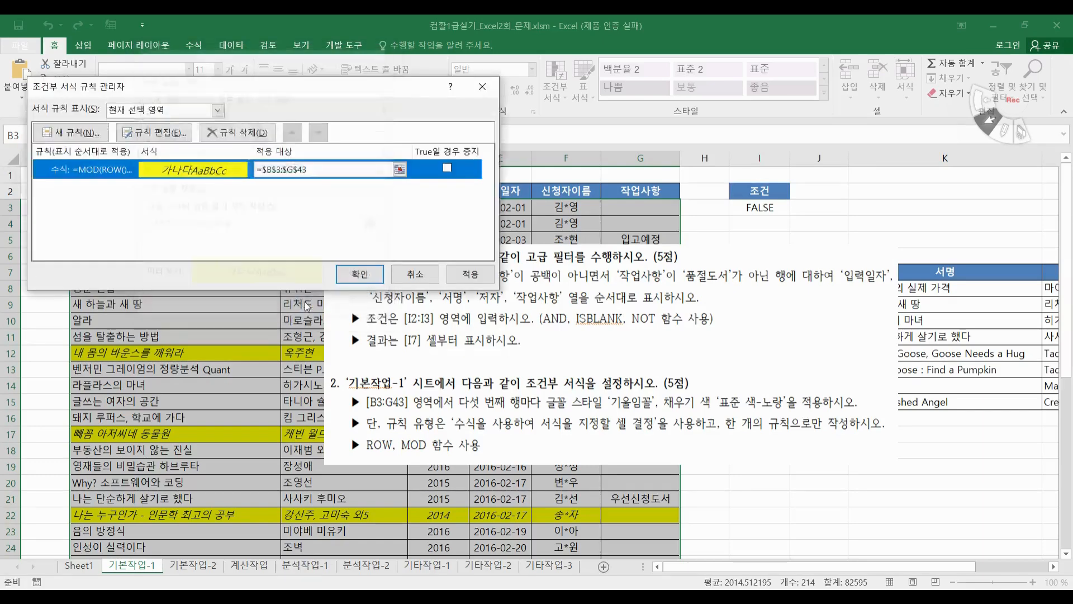
{"action": "left_click", "coordinate": [371, 274]}
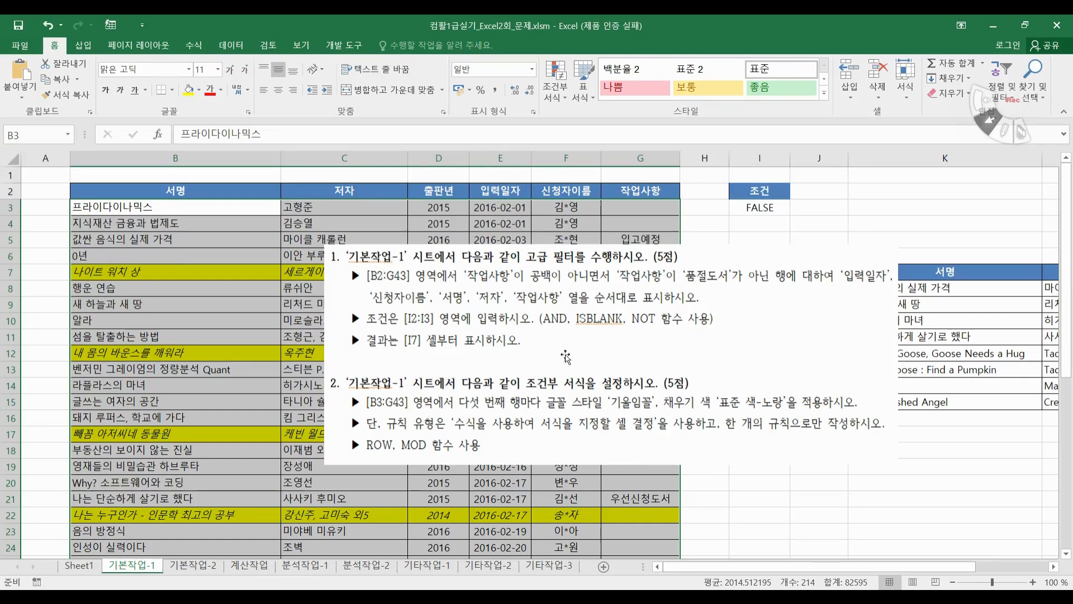
{"action": "left_click", "coordinate": [760, 499]}
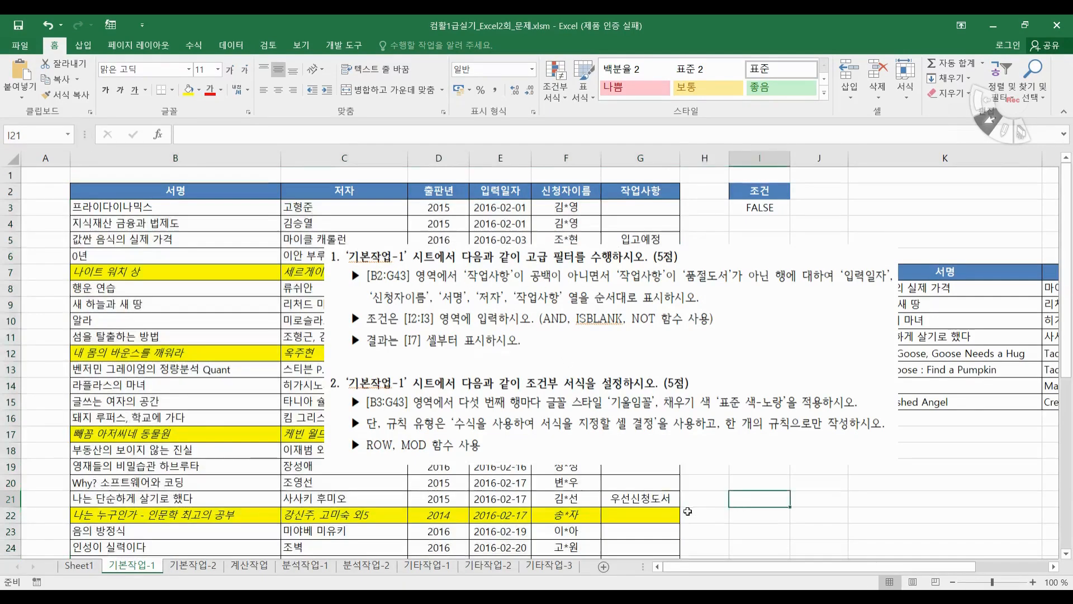
On the 기본작업-2 sheet, move the task instructions picture over the table and open the page setup settings
{"action": "left_click", "coordinate": [180, 567]}
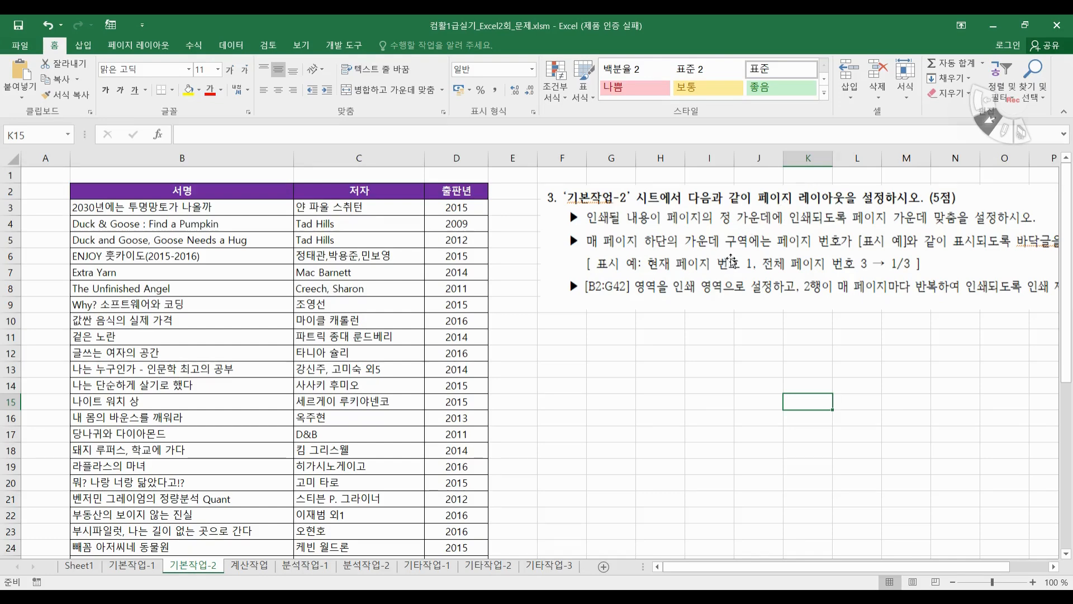
{"action": "left_click_drag", "start_coordinate": [731, 260], "coordinate": [495, 318]}
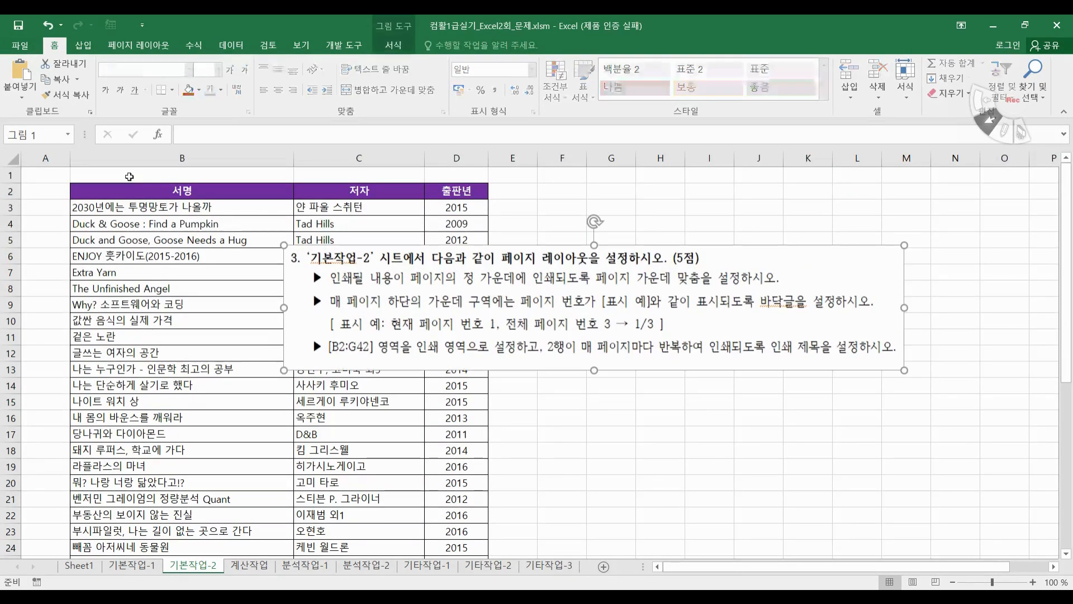
{"action": "left_click", "coordinate": [140, 46]}
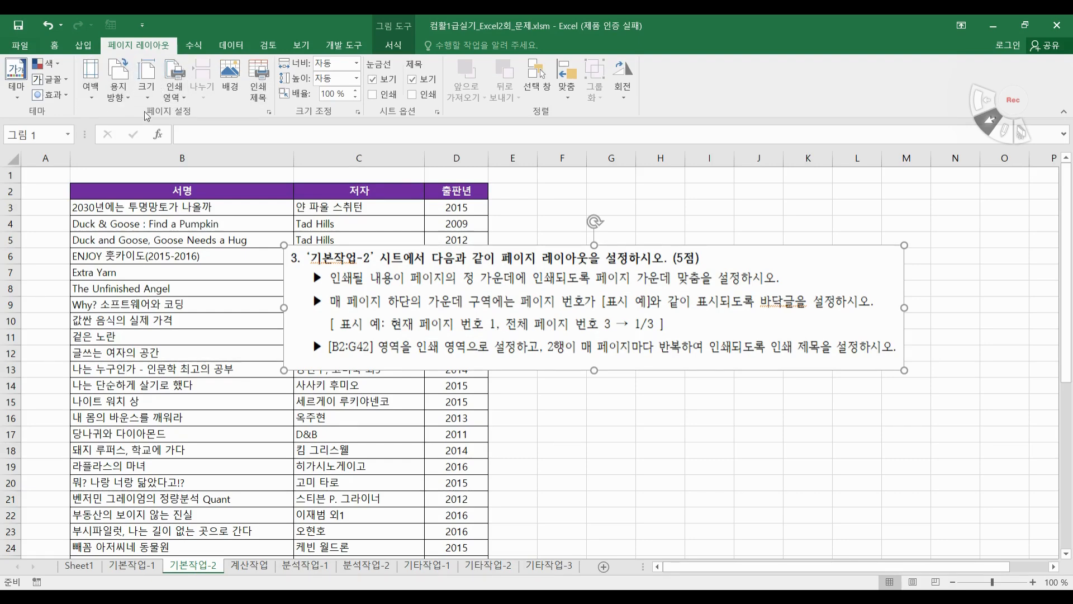
{"action": "left_click", "coordinate": [270, 116]}
Center the printed content on the page both horizontally (가로) and vertically (세로)
{"action": "left_click_drag", "start_coordinate": [250, 27], "coordinate": [331, 108]}
{"action": "left_click", "coordinate": [317, 132]}
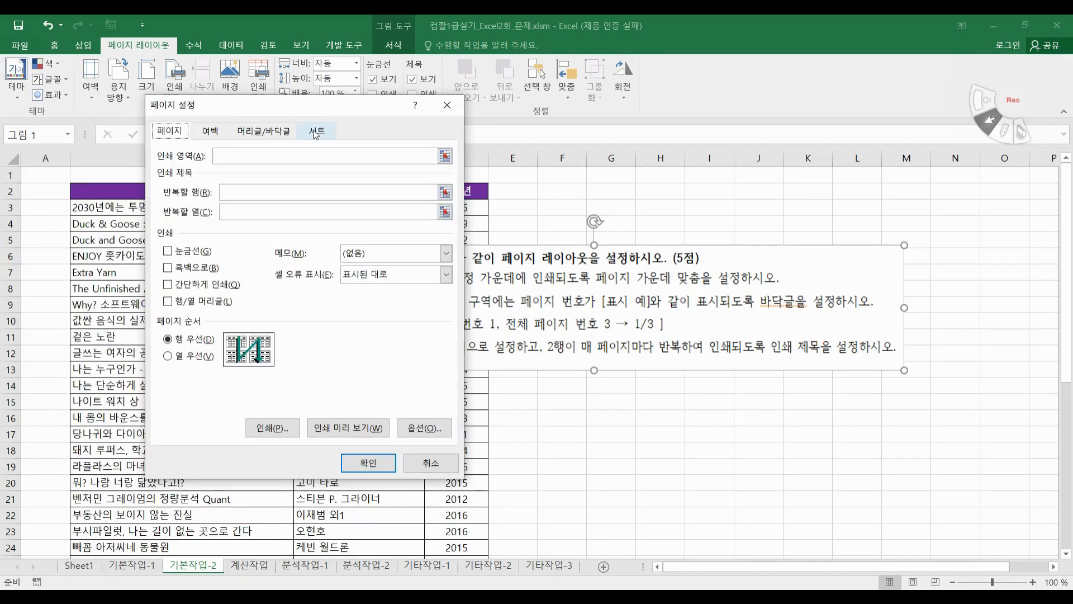
{"action": "left_click", "coordinate": [270, 132]}
{"action": "left_click", "coordinate": [212, 132]}
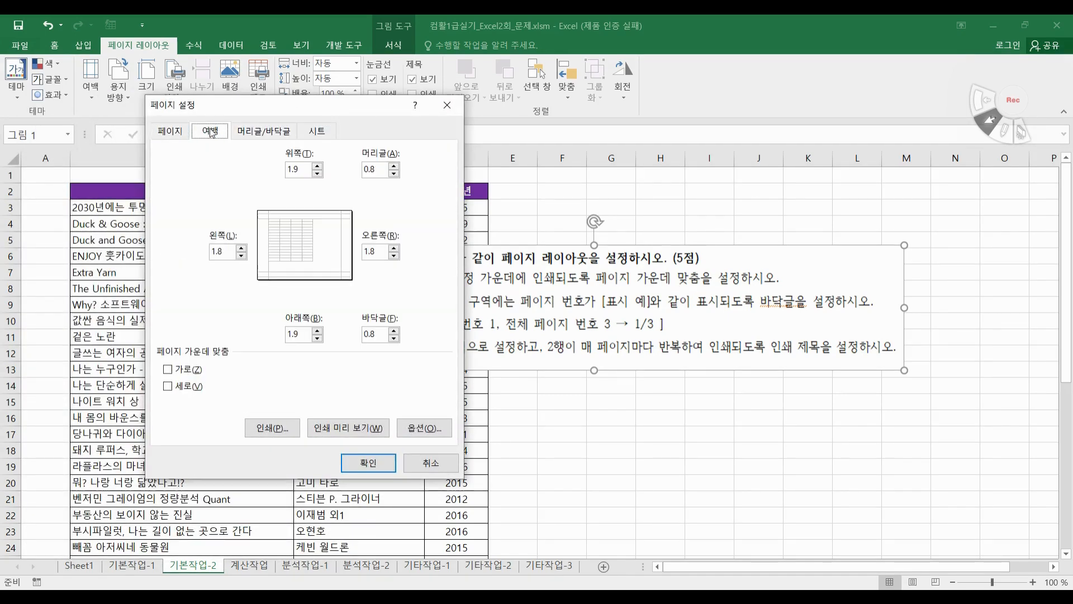
{"action": "left_click", "coordinate": [179, 130]}
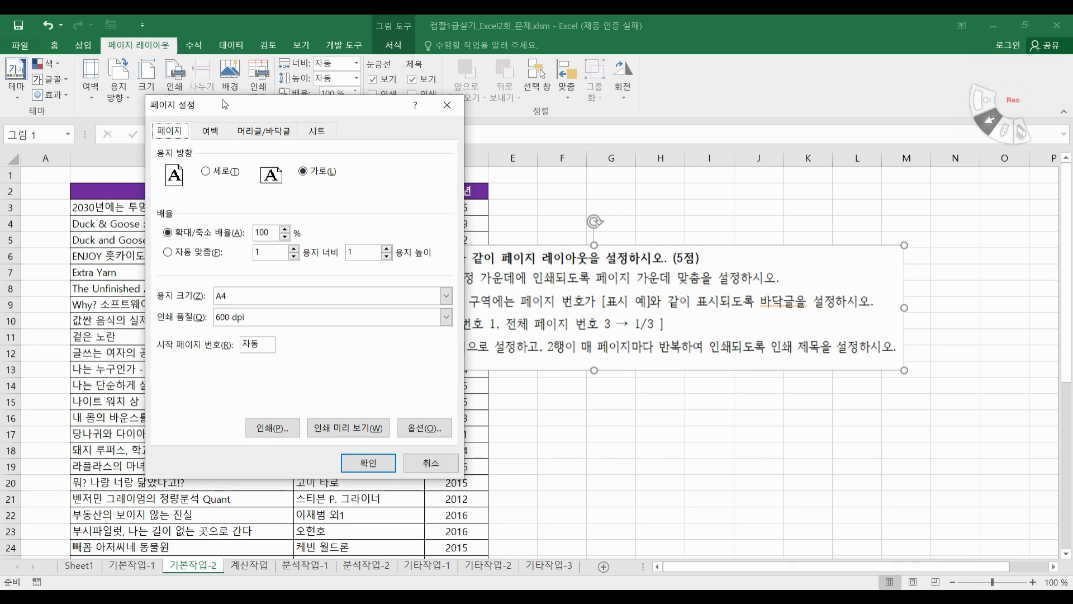
{"action": "left_click_drag", "start_coordinate": [263, 115], "coordinate": [551, 303]}
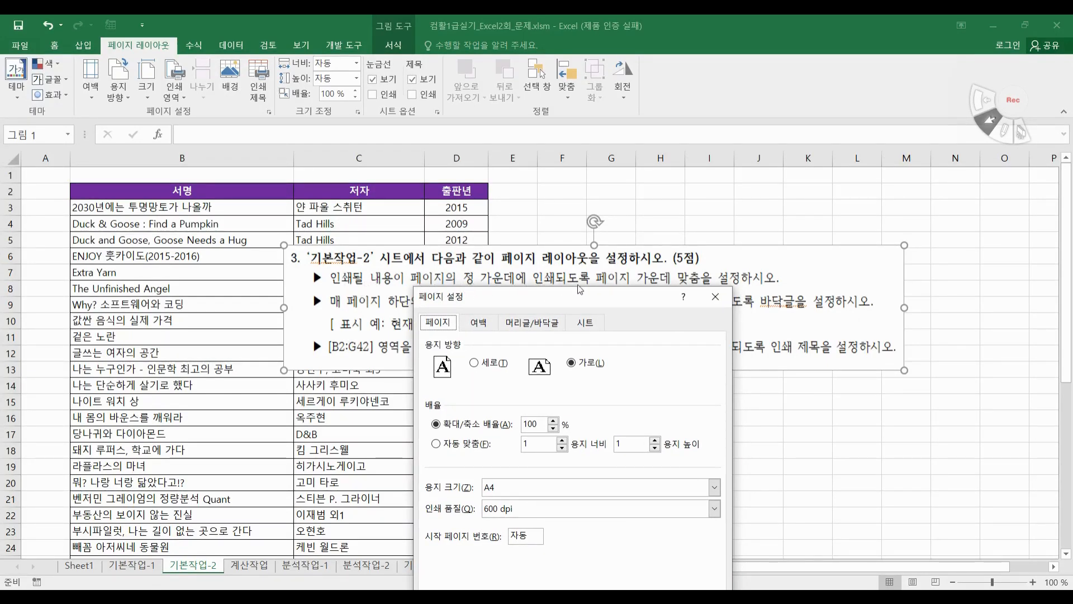
{"action": "left_click_drag", "start_coordinate": [631, 290], "coordinate": [768, 172]}
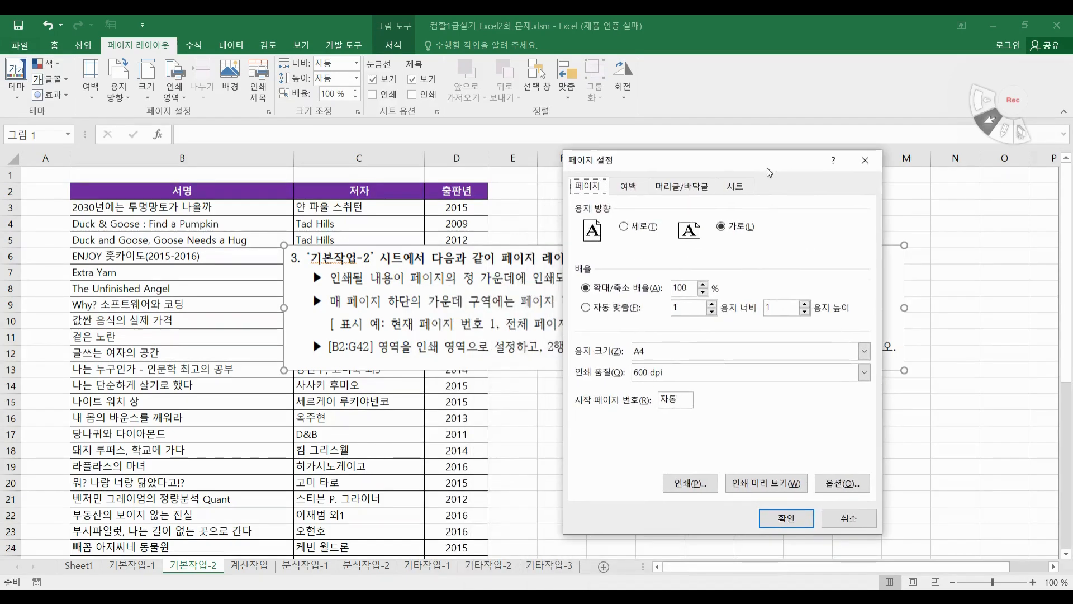
{"action": "left_click", "coordinate": [636, 187]}
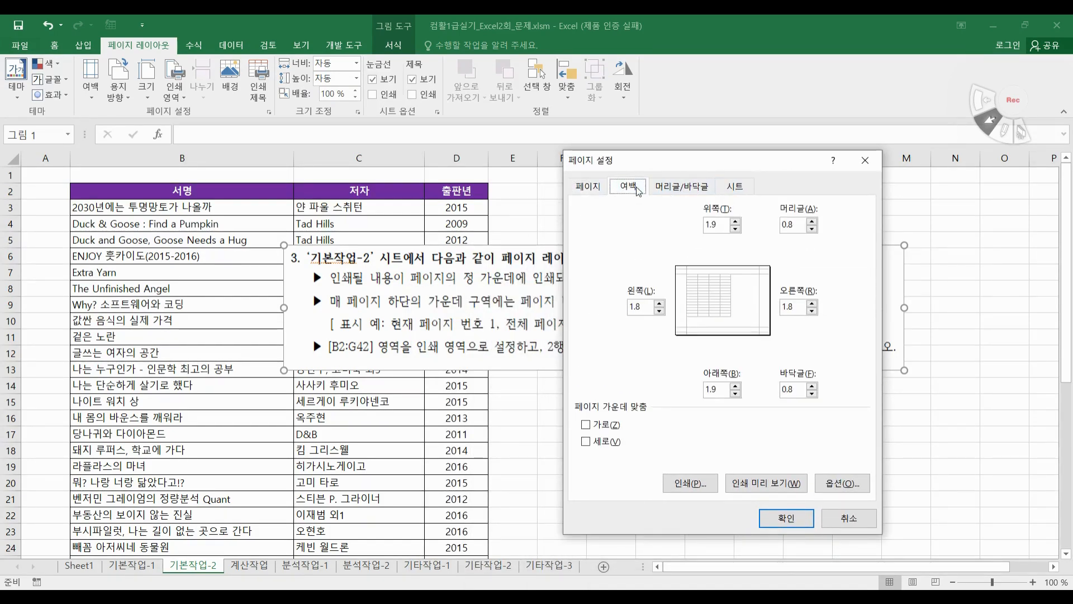
{"action": "left_click", "coordinate": [586, 424]}
{"action": "left_click", "coordinate": [586, 442]}
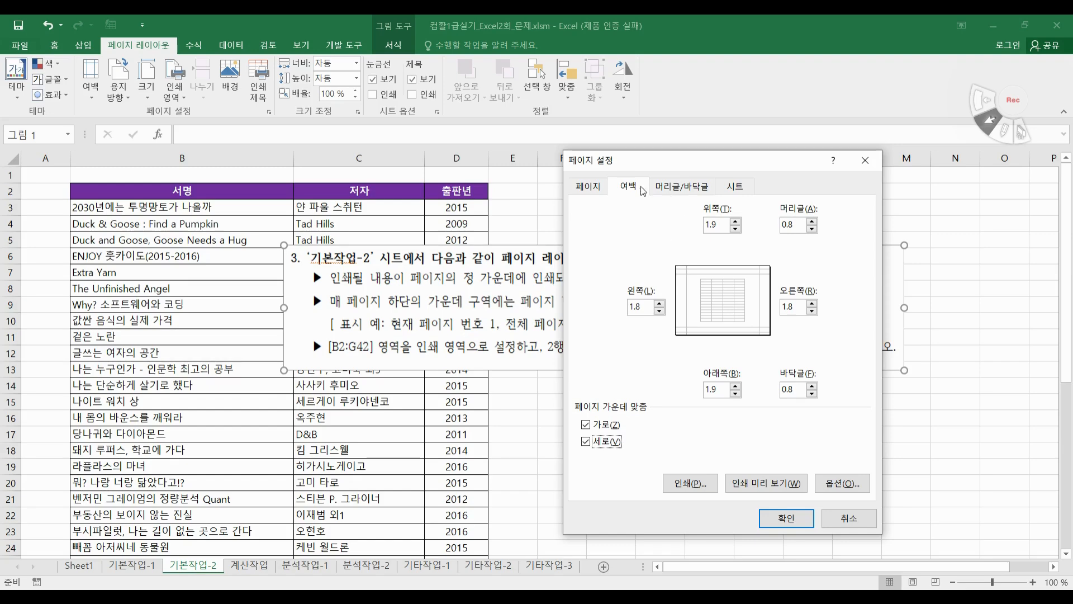
Create a custom footer with &[페이지 번호]/&[전체 페이지 수] in its center section
{"action": "left_click_drag", "start_coordinate": [633, 161], "coordinate": [774, 210]}
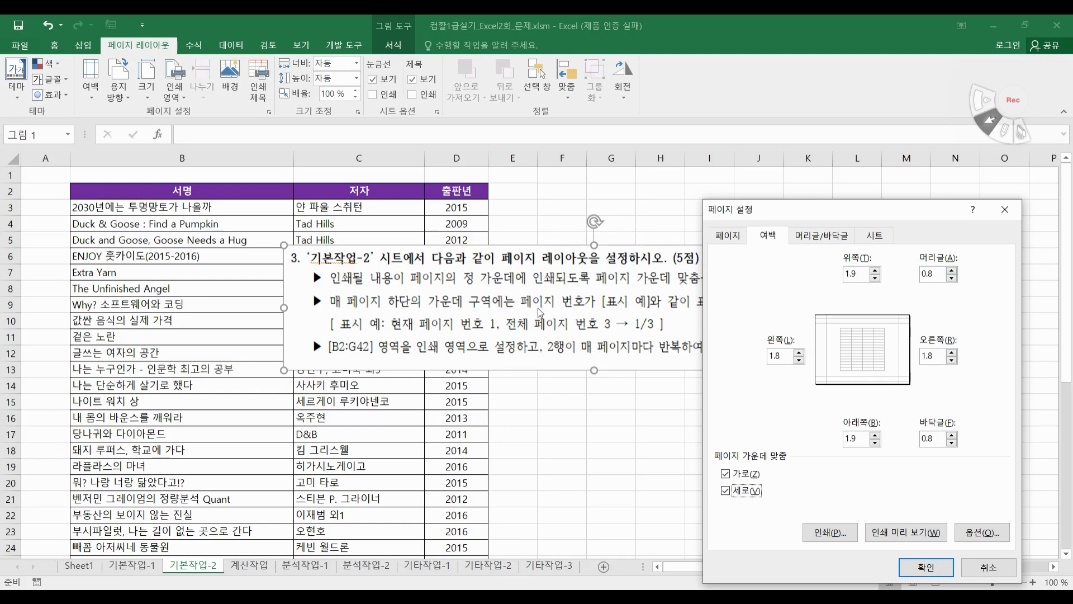
{"action": "left_click_drag", "start_coordinate": [729, 211], "coordinate": [702, 321]}
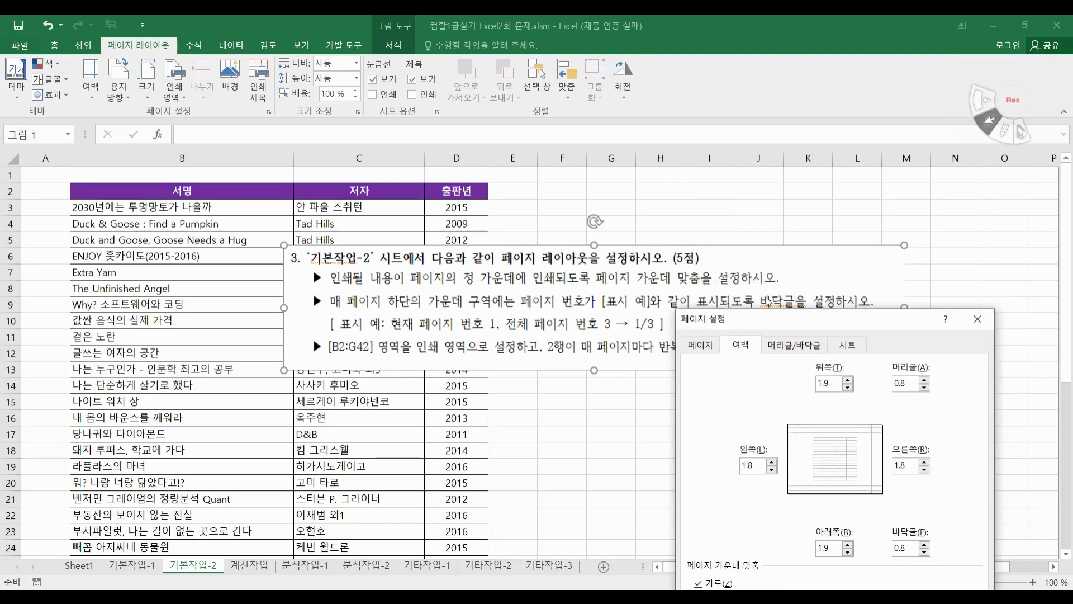
{"action": "left_click", "coordinate": [805, 348]}
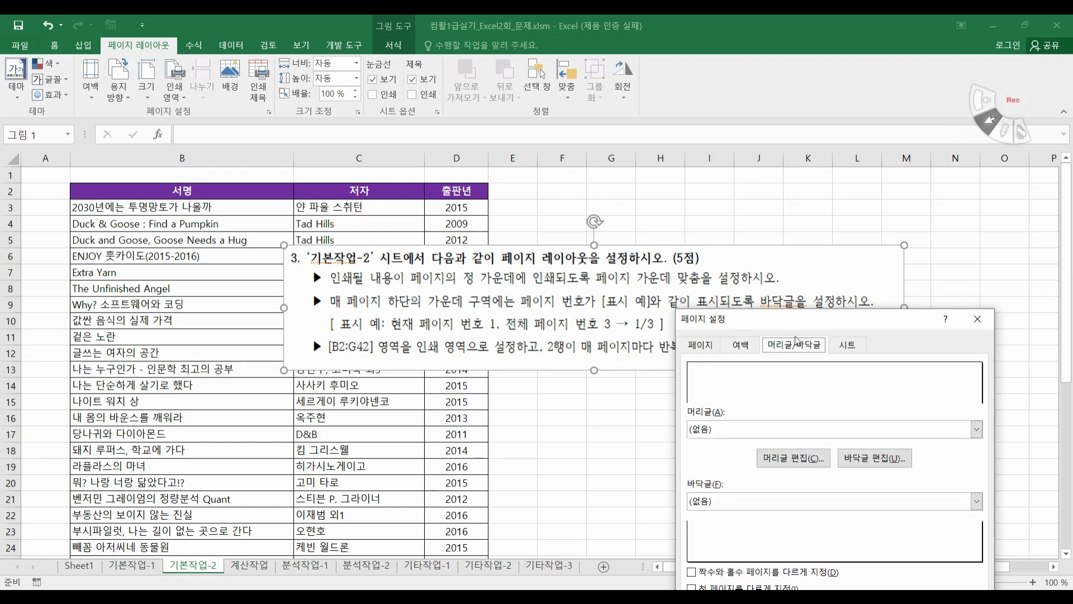
{"action": "left_click", "coordinate": [860, 463]}
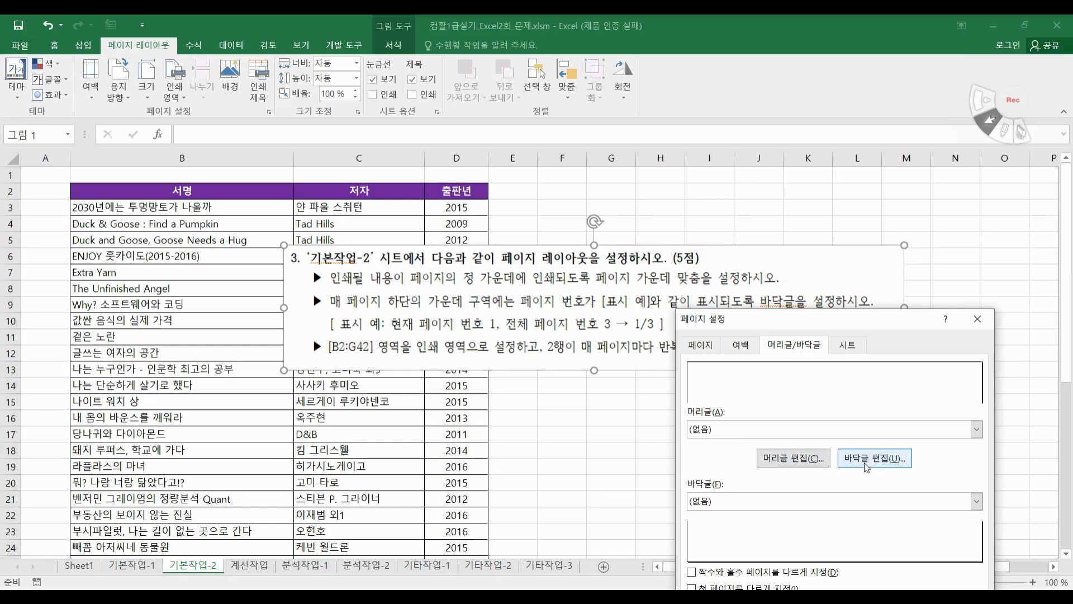
{"action": "left_click_drag", "start_coordinate": [229, 23], "coordinate": [605, 348]}
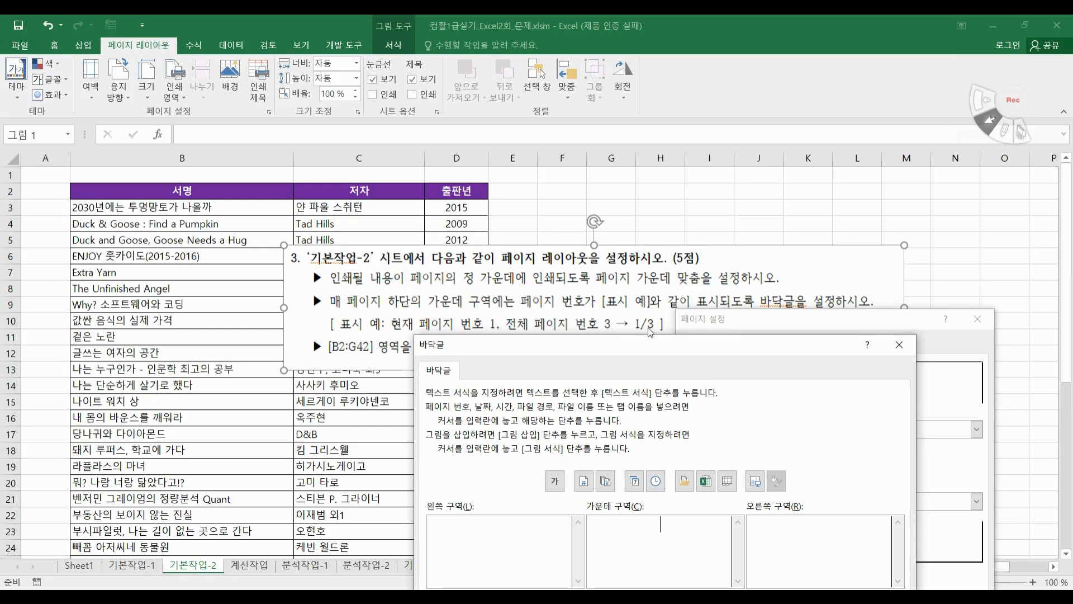
{"action": "left_click_drag", "start_coordinate": [637, 343], "coordinate": [653, 184]}
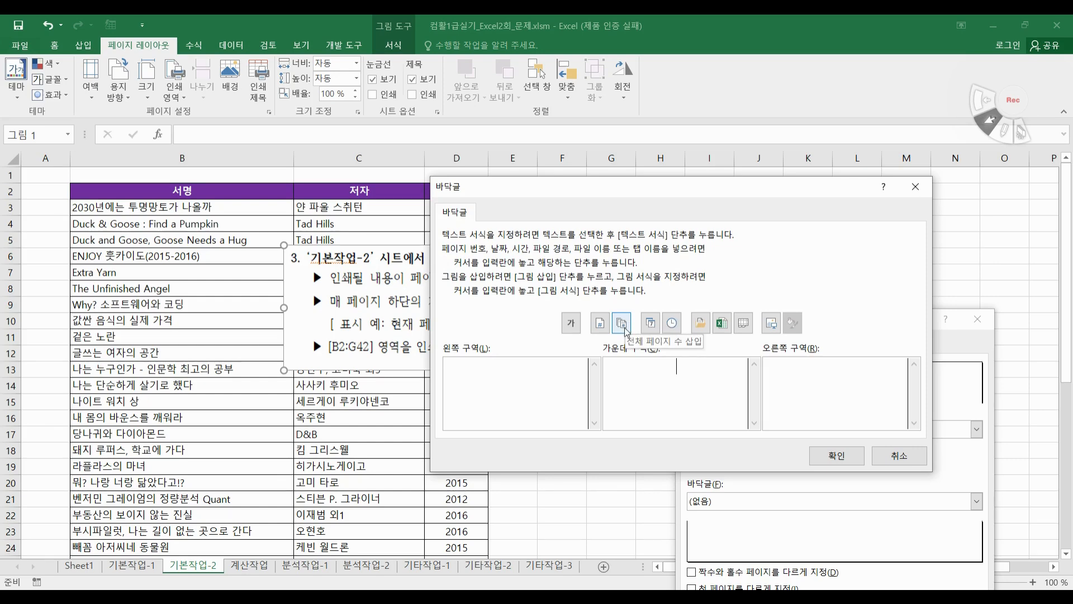
{"action": "left_click", "coordinate": [600, 324]}
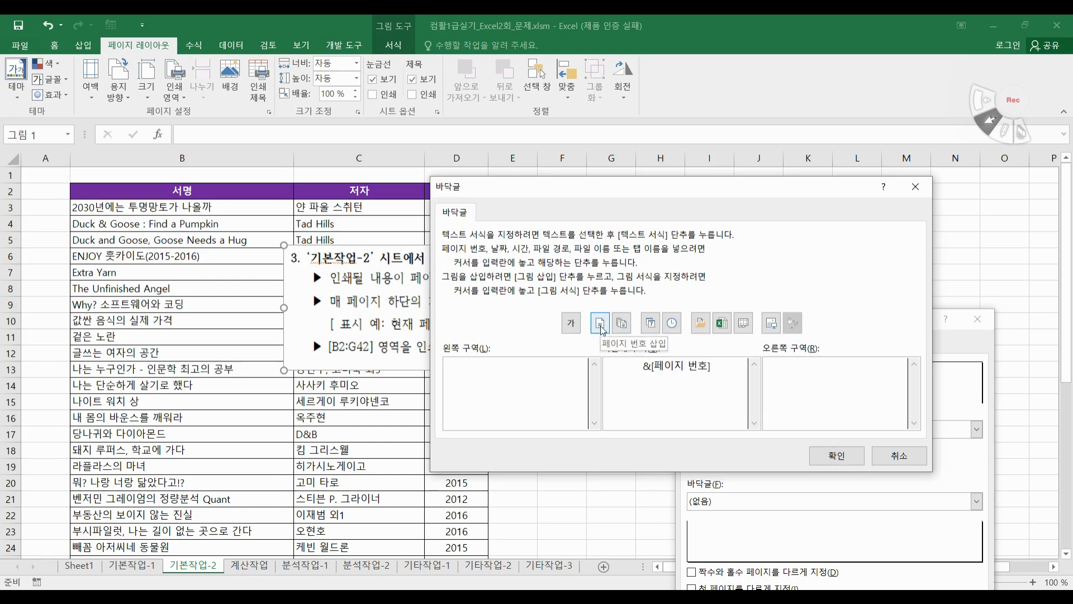
{"action": "type", "text": "/"}
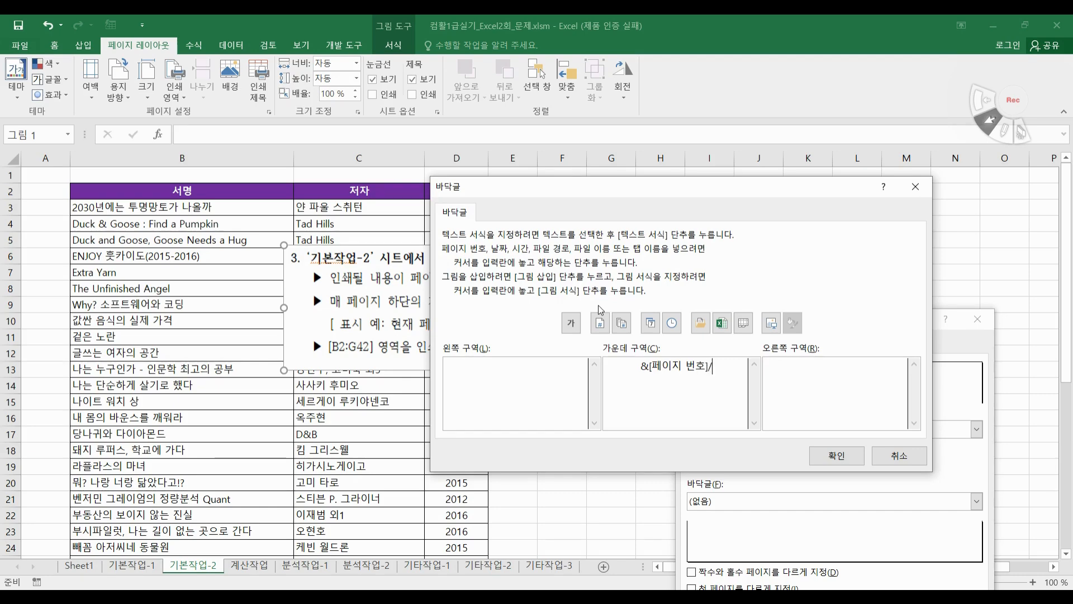
{"action": "left_click", "coordinate": [623, 323]}
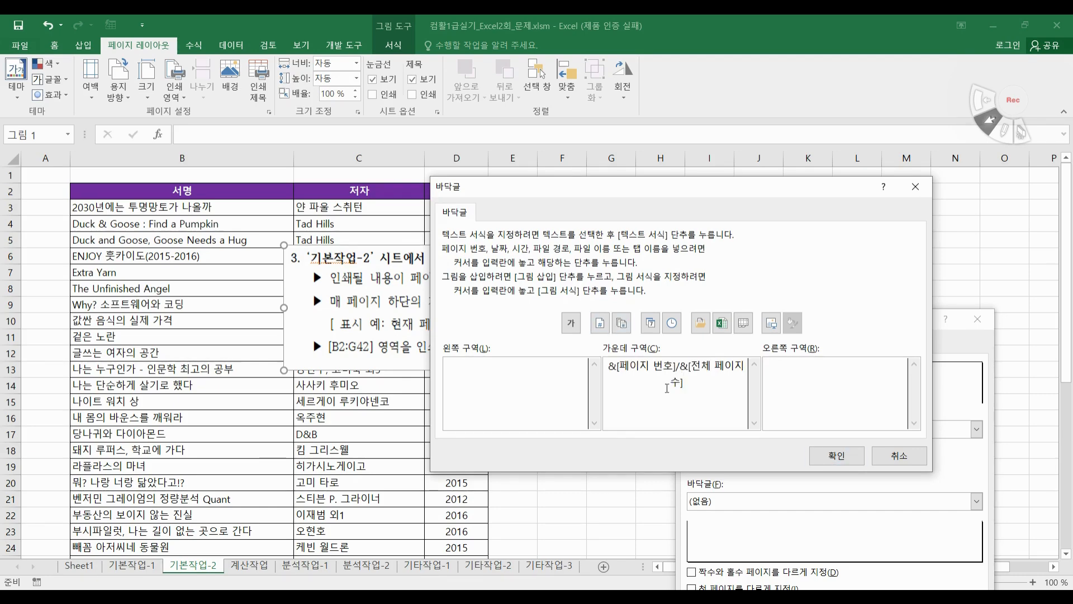
{"action": "left_click", "coordinate": [839, 456]}
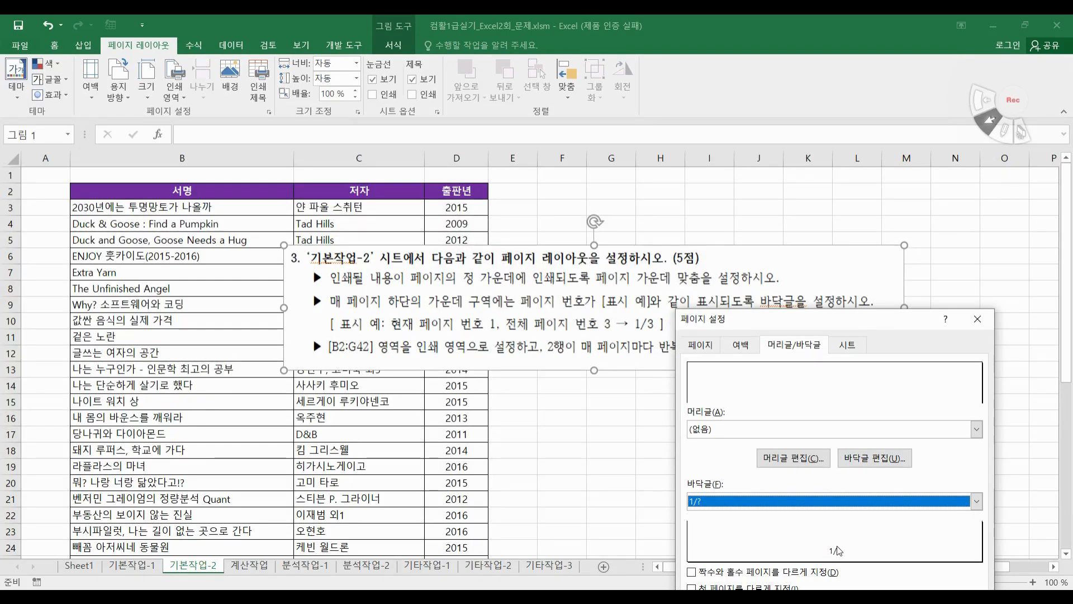
Set the sheet's print area to B2:G42 in the page setup
{"action": "left_click_drag", "start_coordinate": [784, 314], "coordinate": [781, 363]}
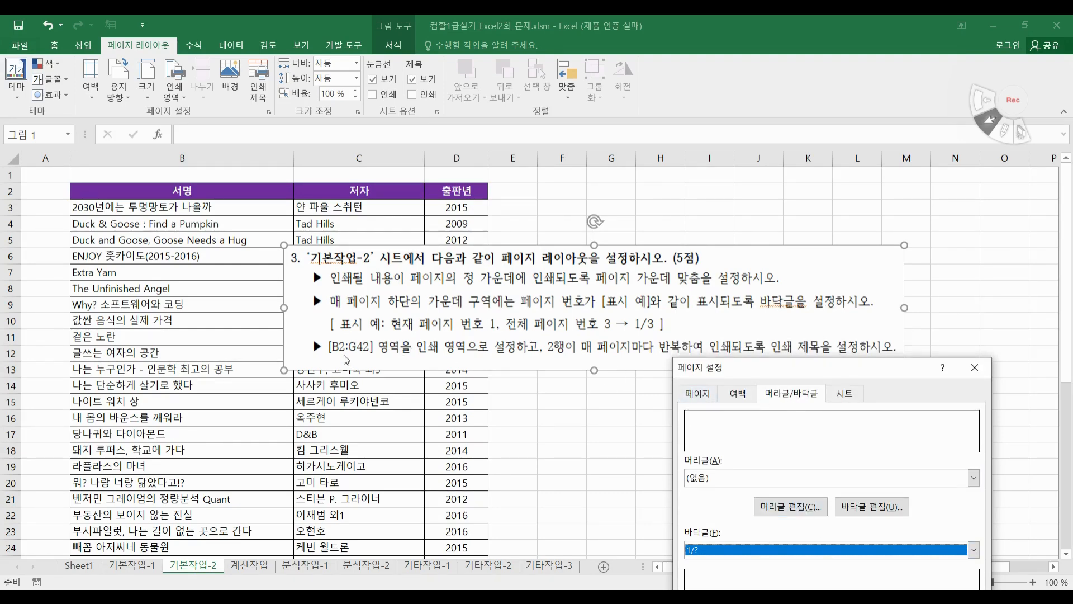
{"action": "left_click", "coordinate": [846, 394]}
{"action": "left_click", "coordinate": [775, 418]}
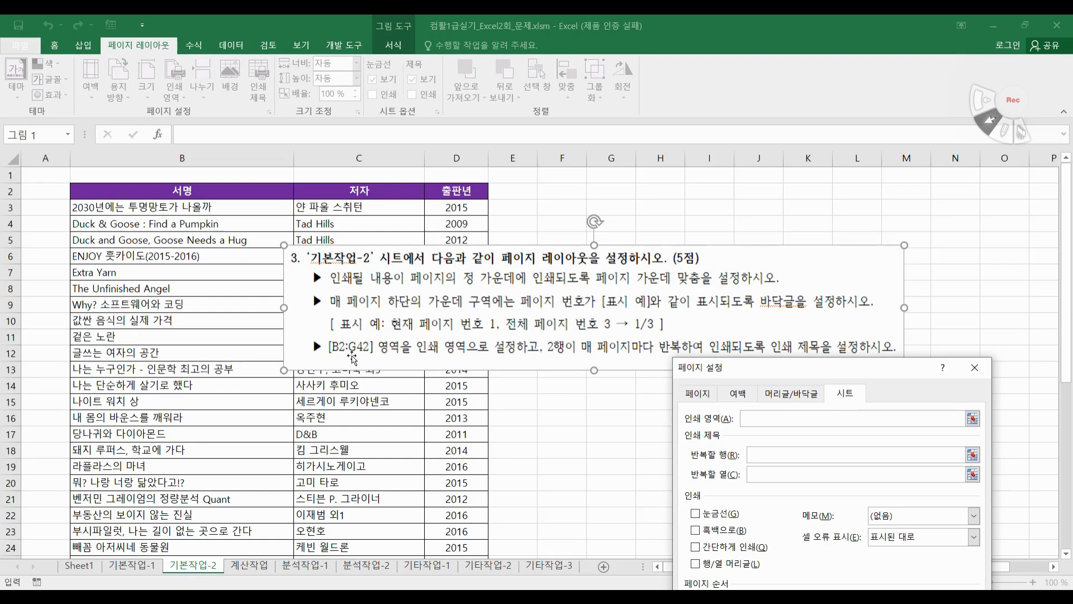
{"action": "left_click_drag", "start_coordinate": [110, 190], "coordinate": [619, 531]}
{"action": "scroll", "coordinate": [449, 460], "scroll_direction": "up", "scroll_amount": 6}
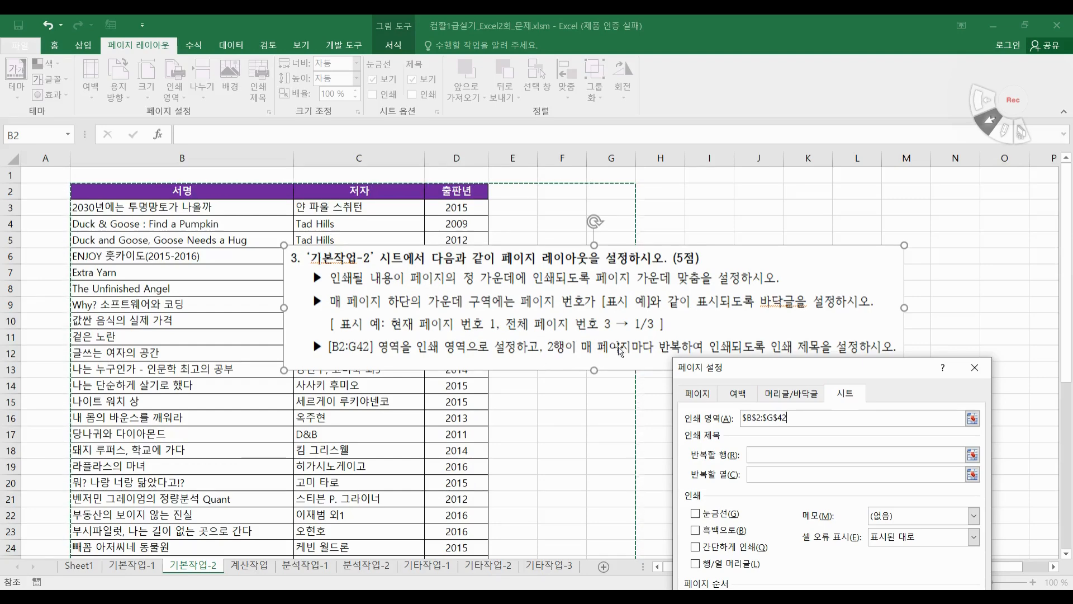
Set row 2 ($2:$2) as the title row repeated on every printed page and apply the page setup
{"action": "left_click", "coordinate": [773, 459]}
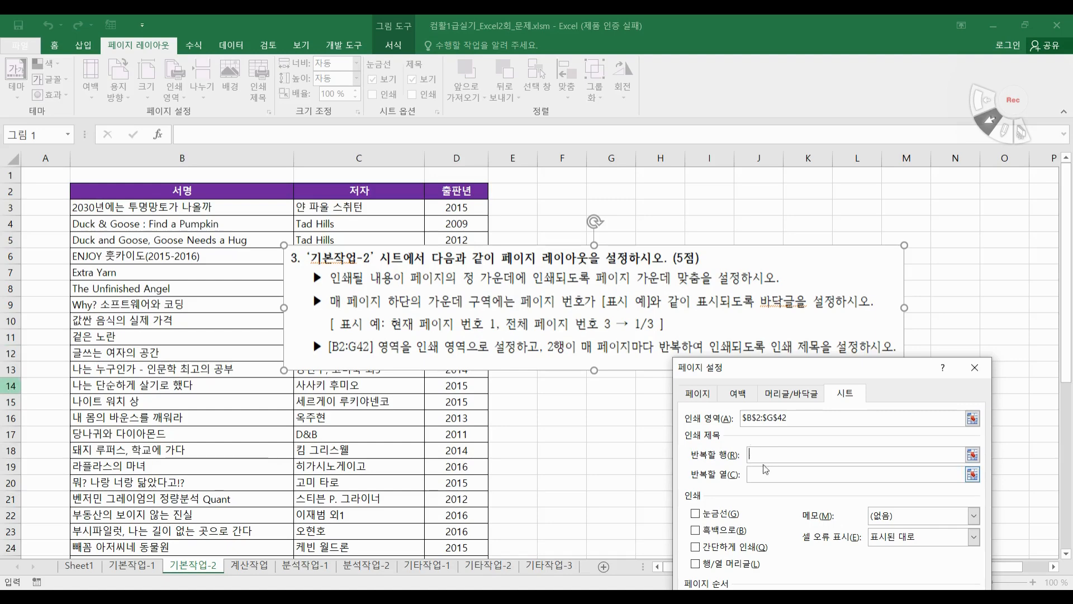
{"action": "left_click", "coordinate": [10, 191]}
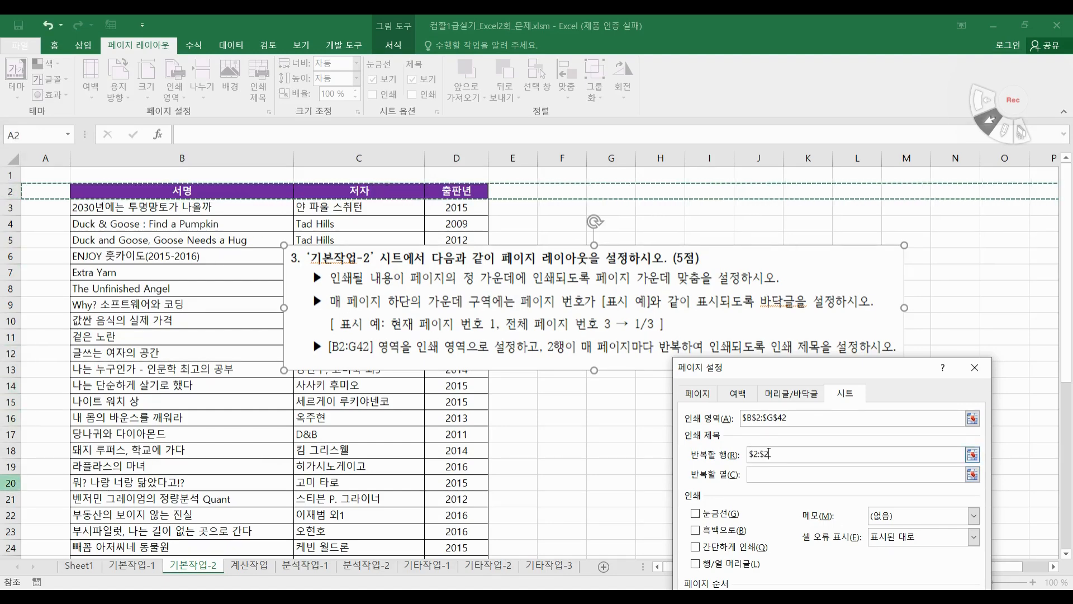
{"action": "left_click_drag", "start_coordinate": [766, 374], "coordinate": [518, 161]}
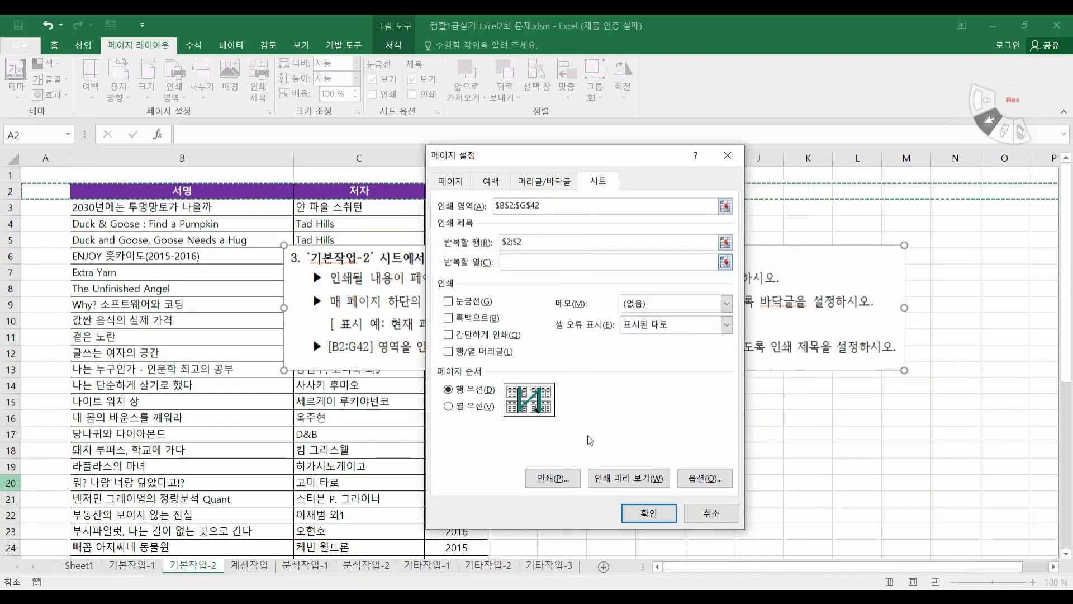
{"action": "left_click", "coordinate": [649, 513]}
Move the task instructions picture off the table into the empty columns beside it and deselect it
{"action": "left_click", "coordinate": [567, 431]}
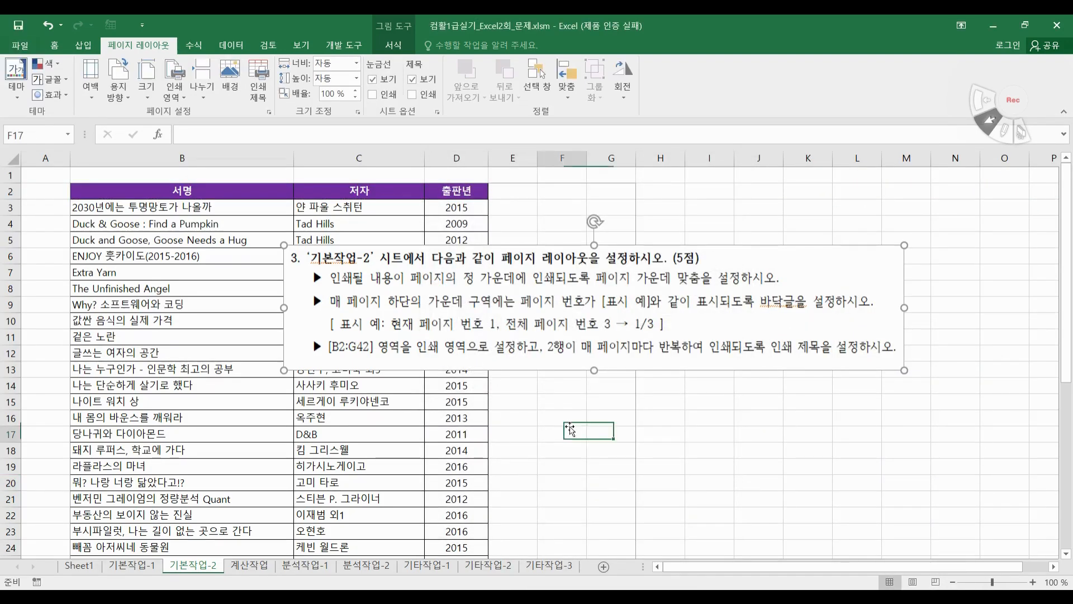
{"action": "left_click", "coordinate": [507, 317]}
{"action": "left_click_drag", "start_coordinate": [506, 317], "coordinate": [755, 264]}
{"action": "left_click", "coordinate": [561, 368]}
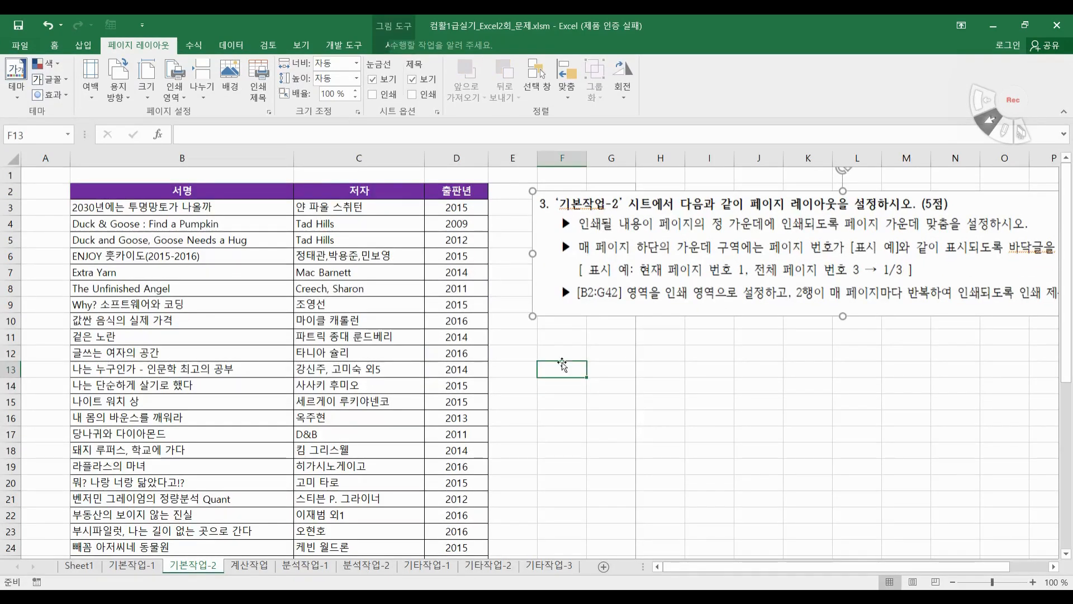
Check both pages of 기본작업-2 in the print preview for centering, footer and repeated header row, and return to the workbook
{"action": "left_click", "coordinate": [19, 46]}
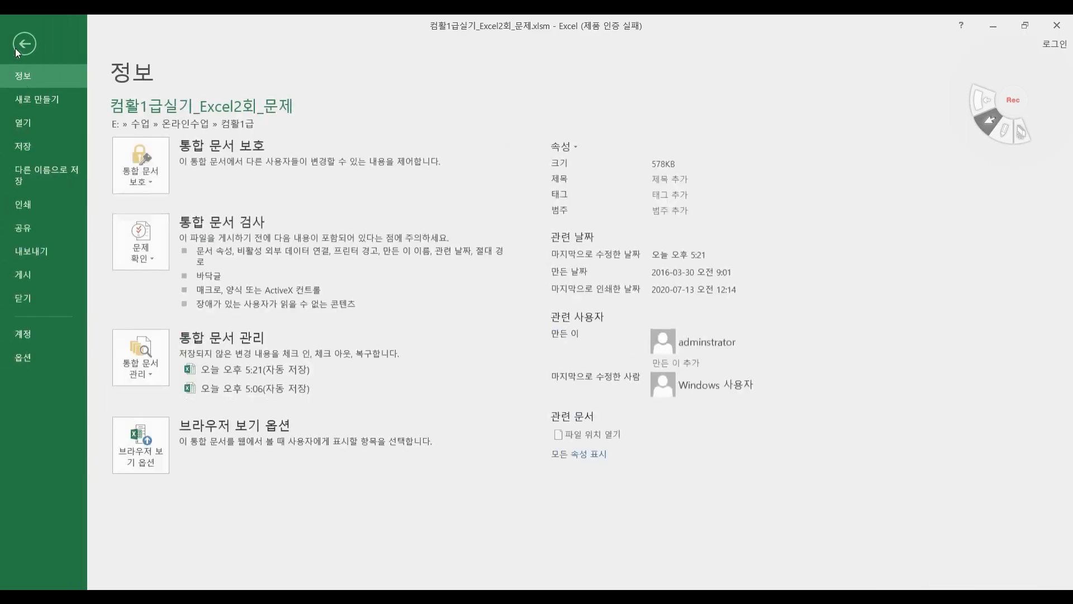
{"action": "left_click", "coordinate": [29, 207]}
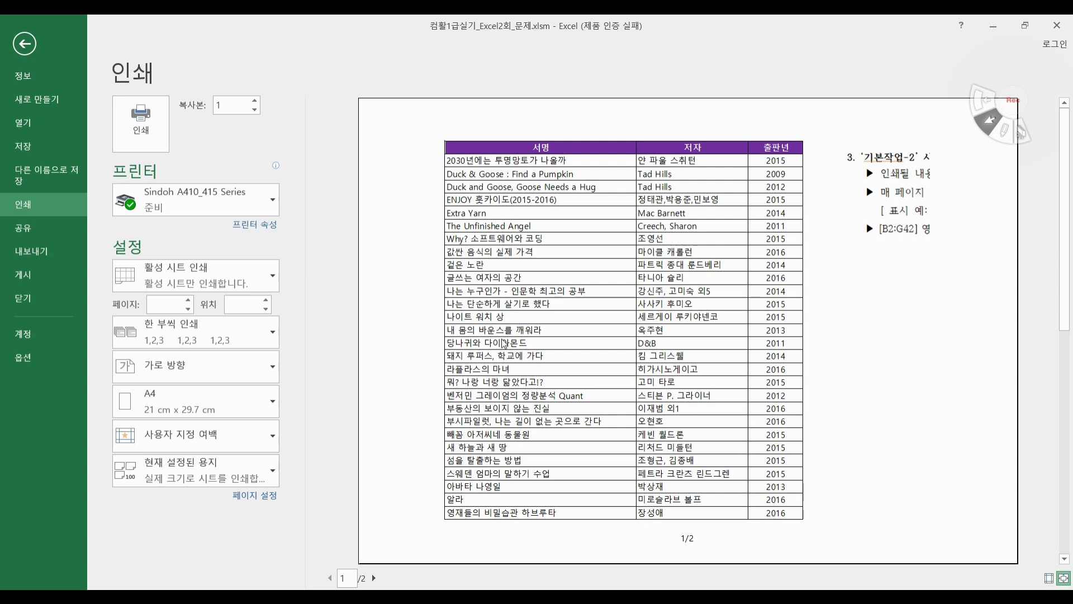
{"action": "left_click", "coordinate": [374, 579]}
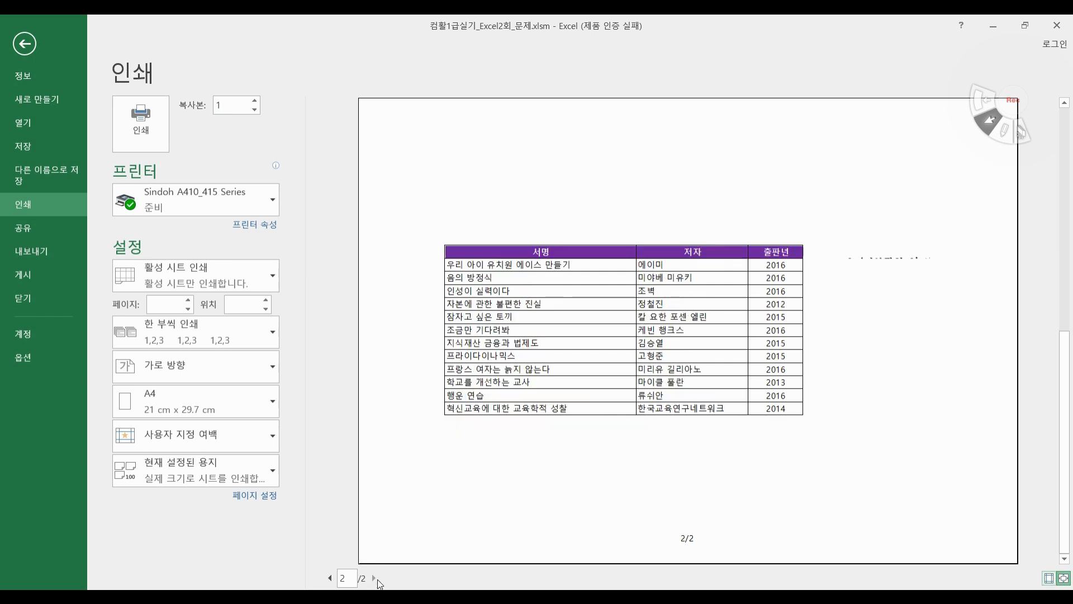
{"action": "left_click", "coordinate": [330, 578]}
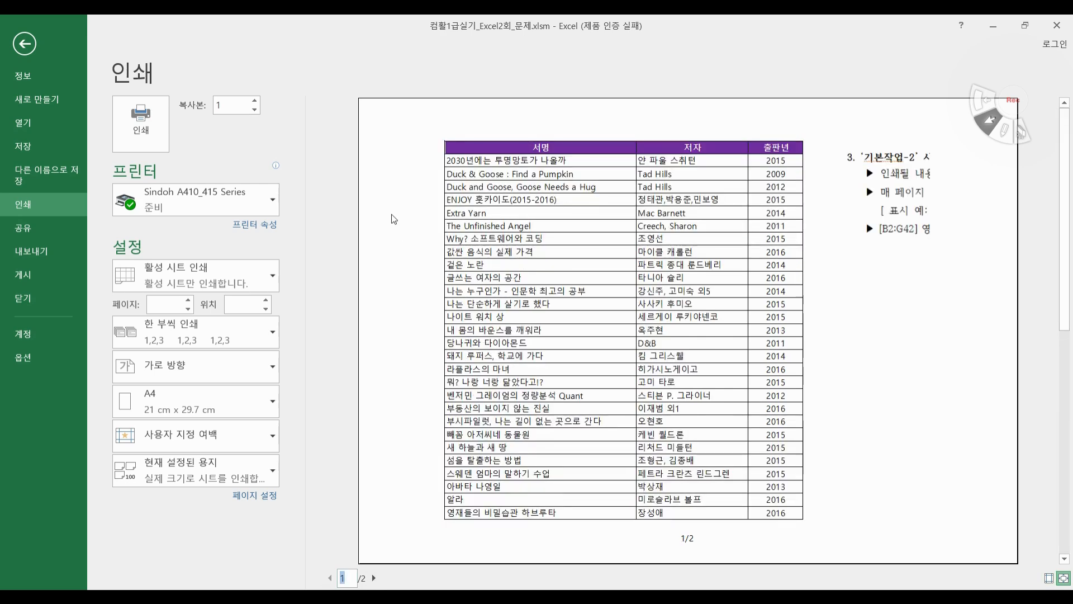
{"action": "left_click", "coordinate": [24, 44]}
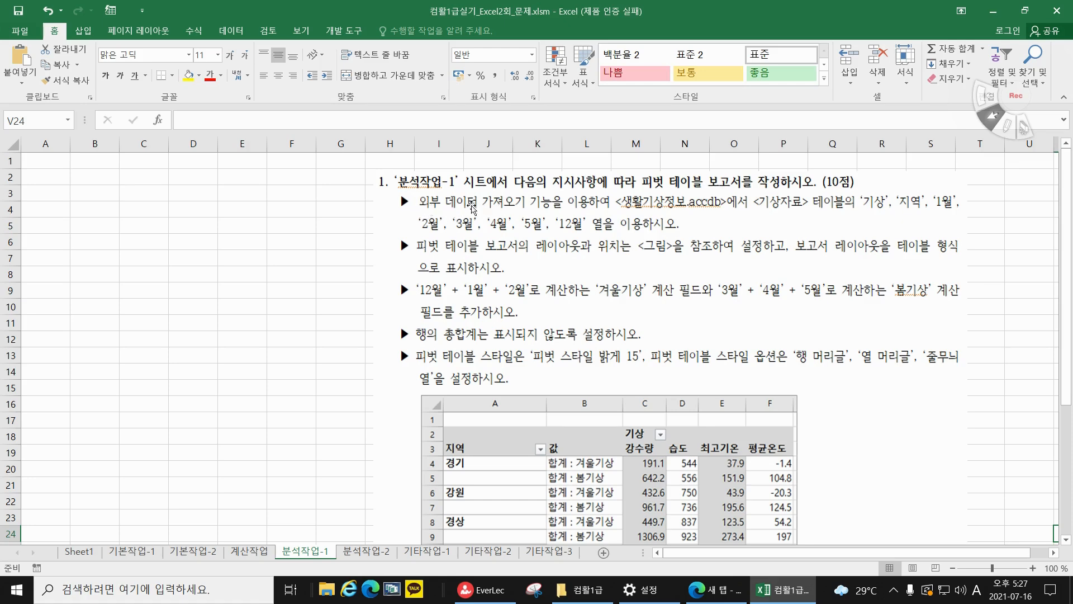
{"action": "left_click", "coordinate": [84, 32]}
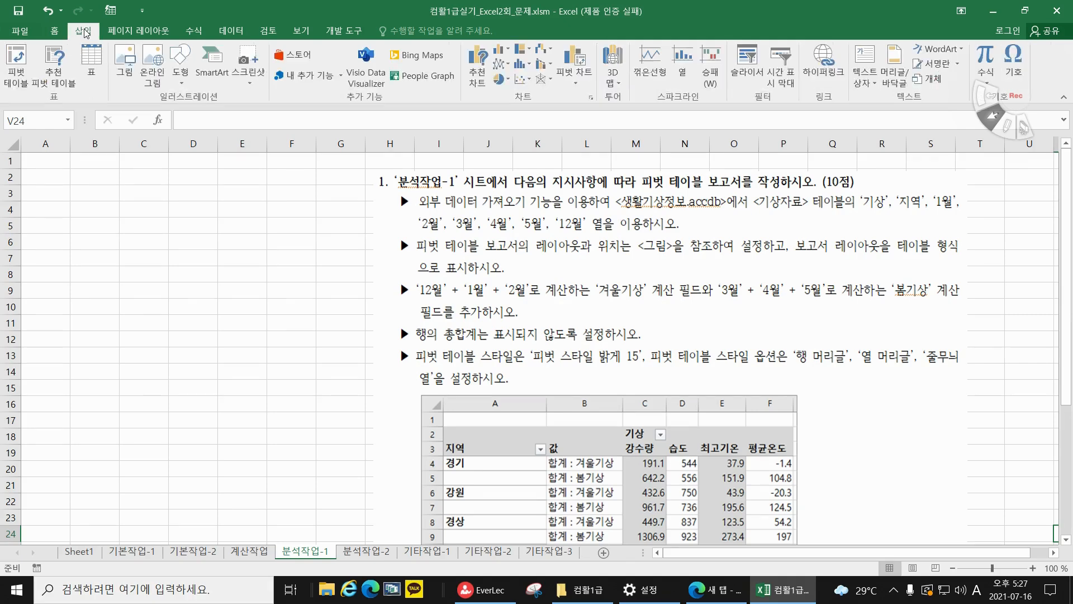
{"action": "left_click", "coordinate": [28, 79]}
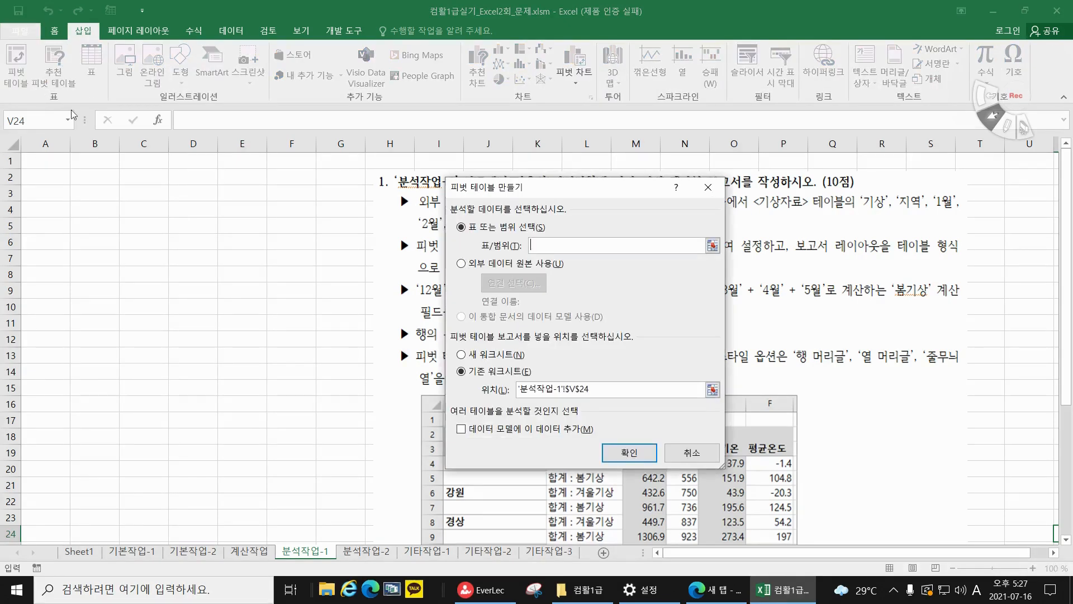
{"action": "left_click", "coordinate": [461, 264]}
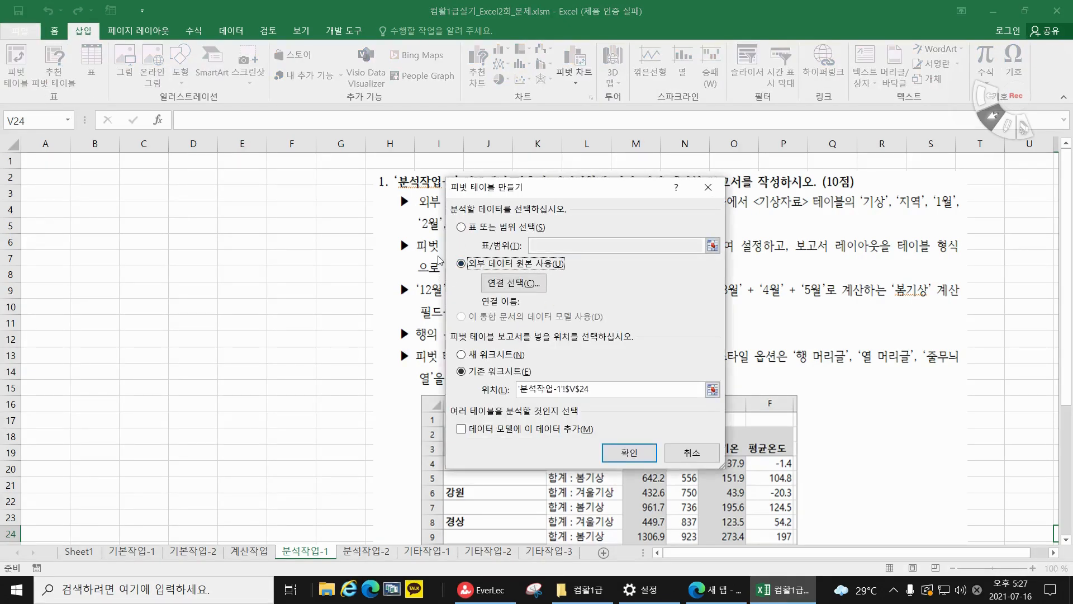
{"action": "left_click", "coordinate": [692, 453]}
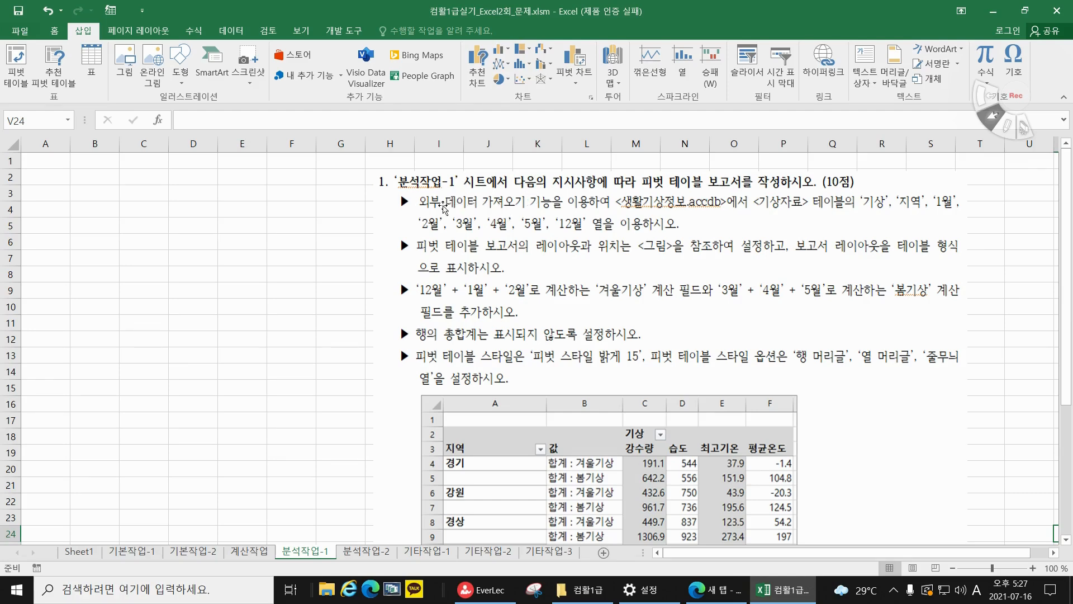
{"action": "left_click", "coordinate": [231, 30]}
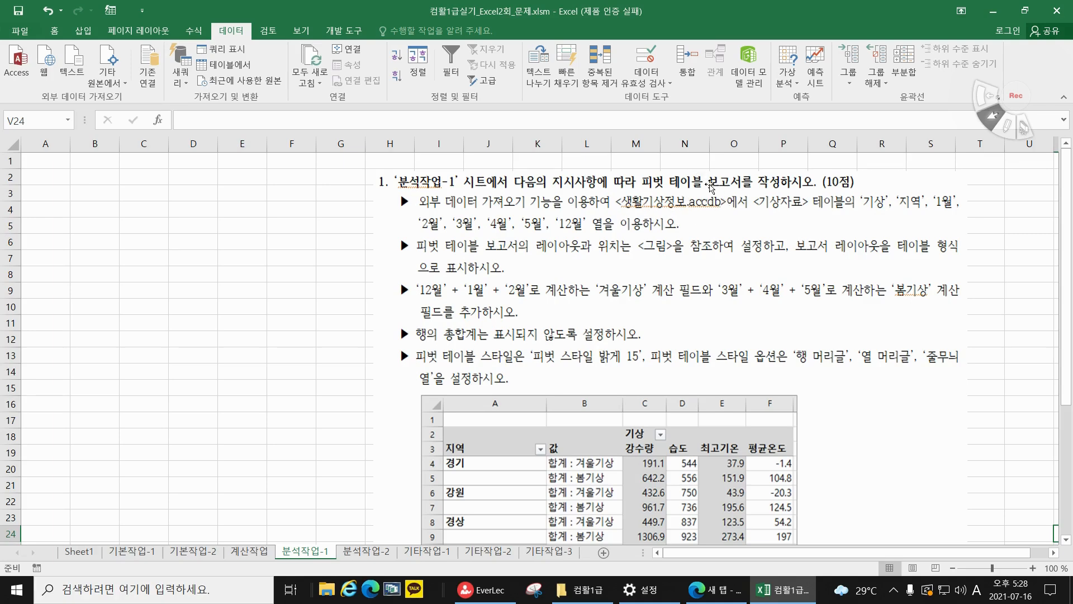
{"action": "left_click", "coordinate": [22, 75]}
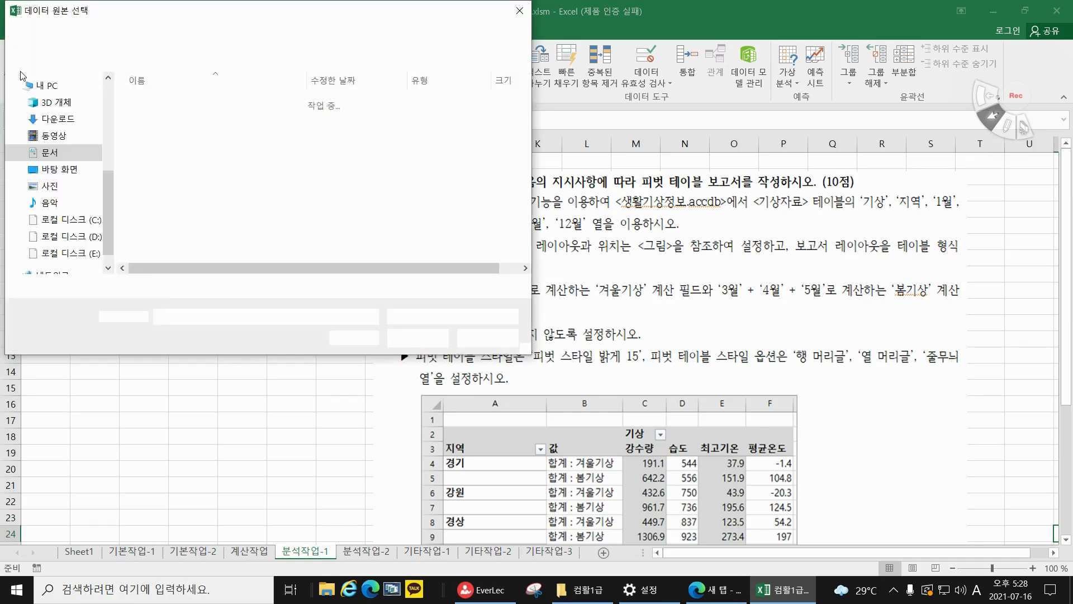
{"action": "left_click", "coordinate": [498, 341]}
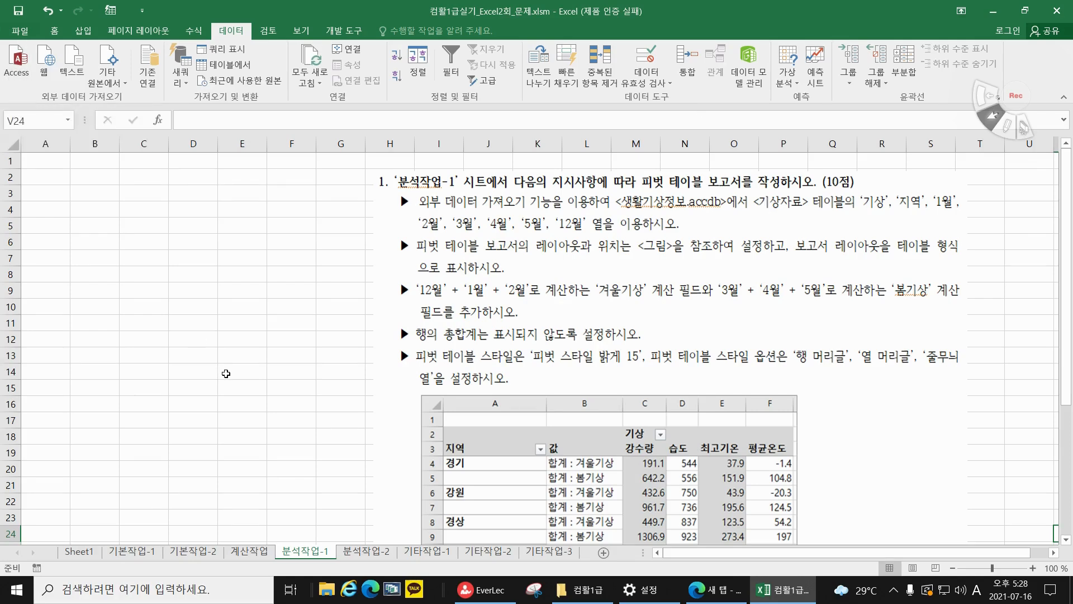
Start a Microsoft Query import of external data with MS Access Database* as the data source
{"action": "left_click", "coordinate": [104, 82]}
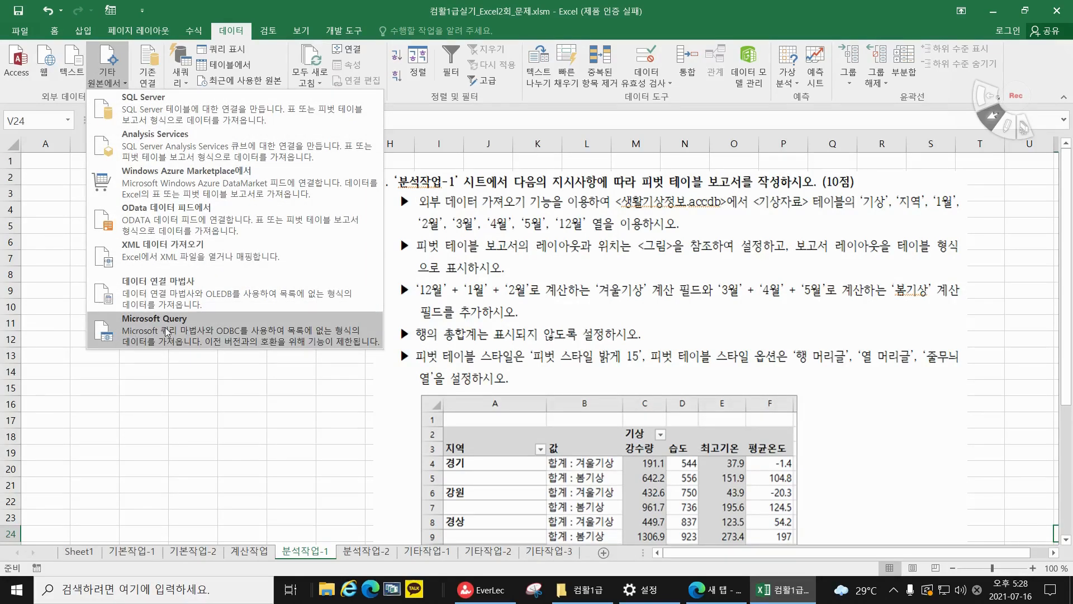
{"action": "left_click", "coordinate": [196, 321]}
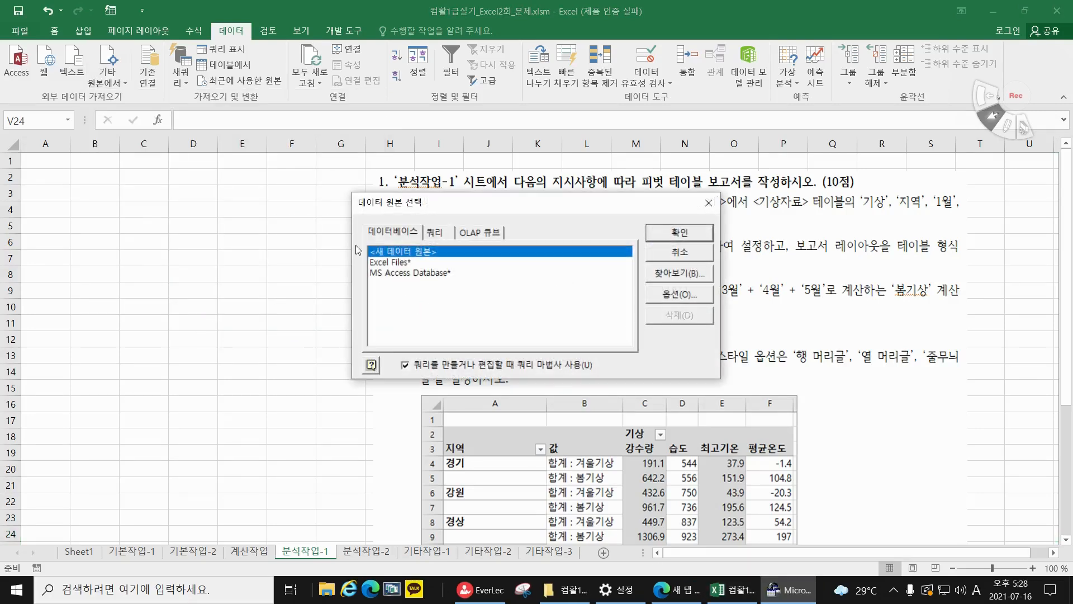
{"action": "left_click", "coordinate": [391, 274]}
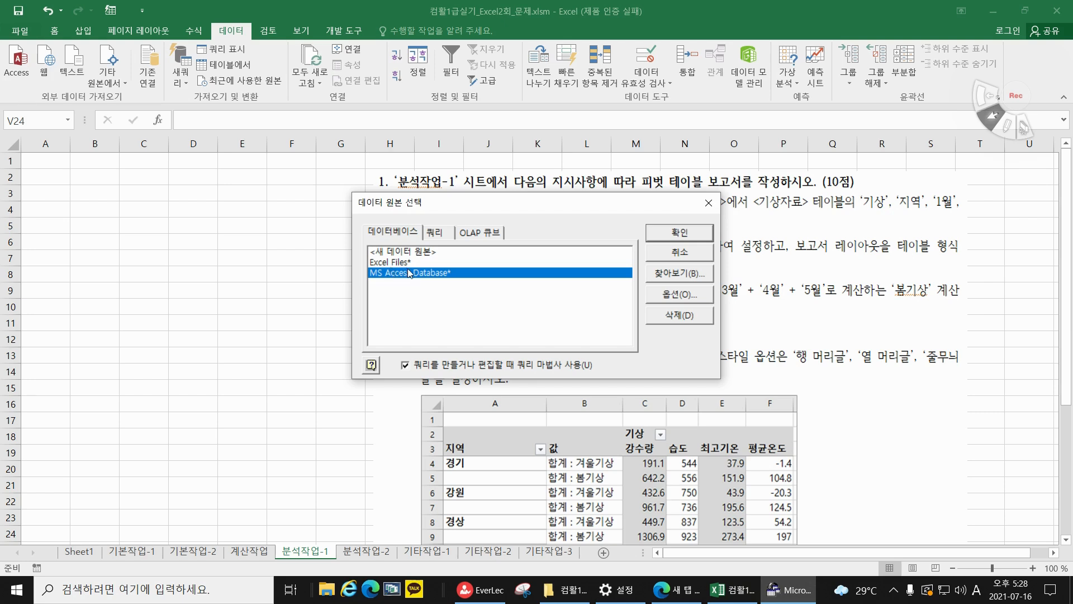
{"action": "left_click_drag", "start_coordinate": [476, 200], "coordinate": [515, 230]}
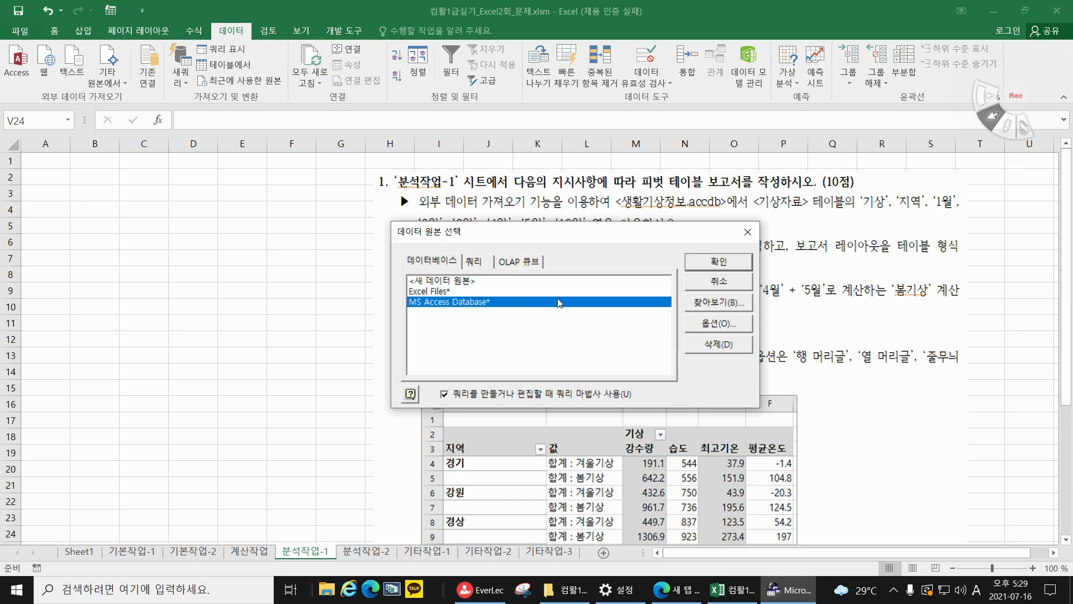
{"action": "left_click", "coordinate": [719, 262]}
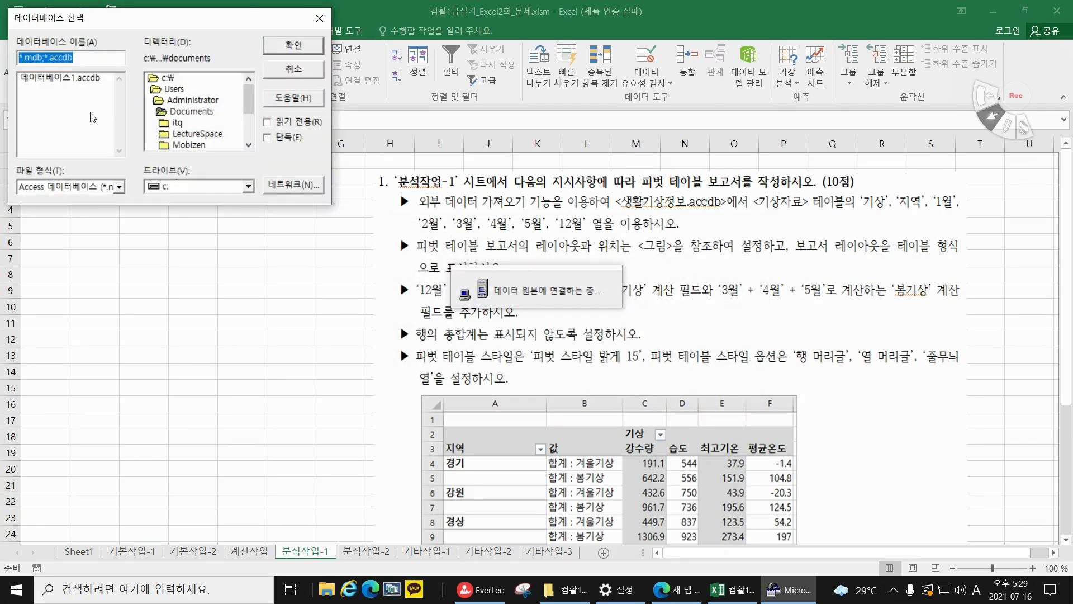
Connect the query to 생활기상정보.accdb in the Desktop\컴활1급\수업-2021\컴활1급-실기 folder
{"action": "left_click_drag", "start_coordinate": [112, 35], "coordinate": [176, 166]}
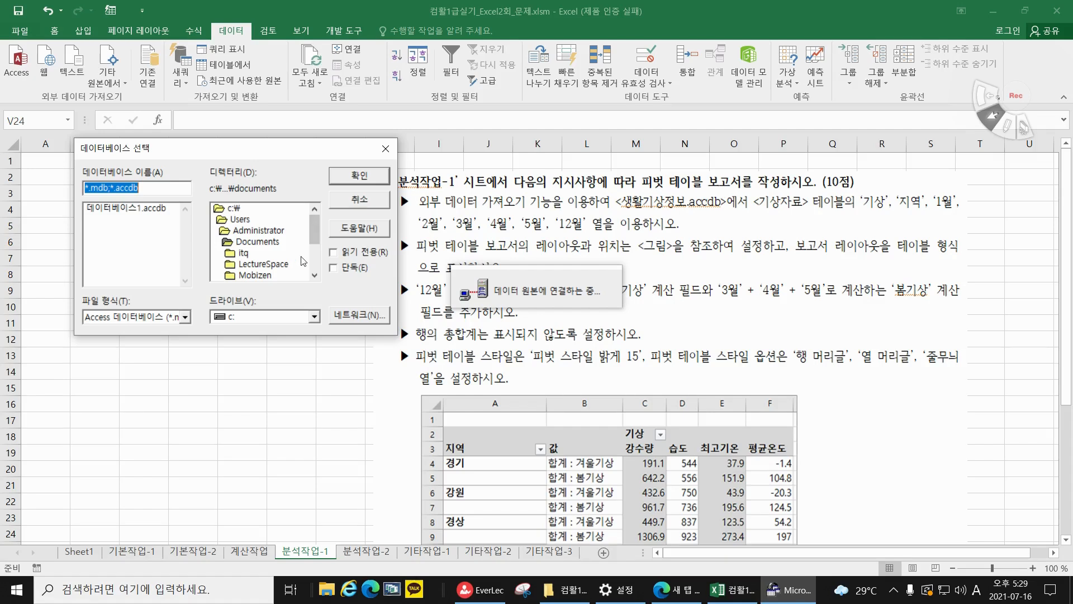
{"action": "double_click", "coordinate": [248, 231]}
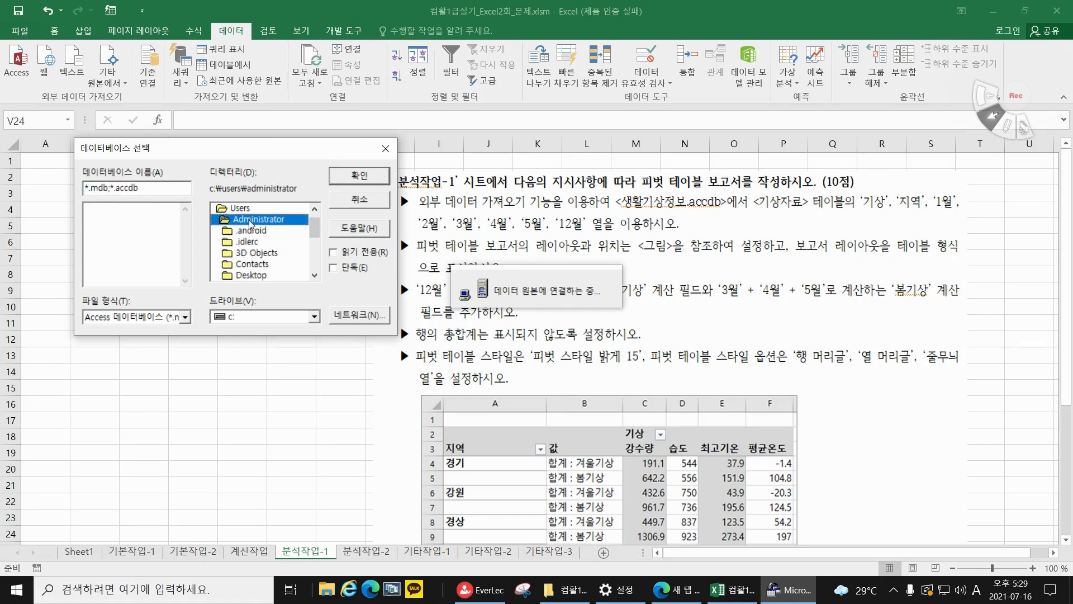
{"action": "double_click", "coordinate": [259, 275]}
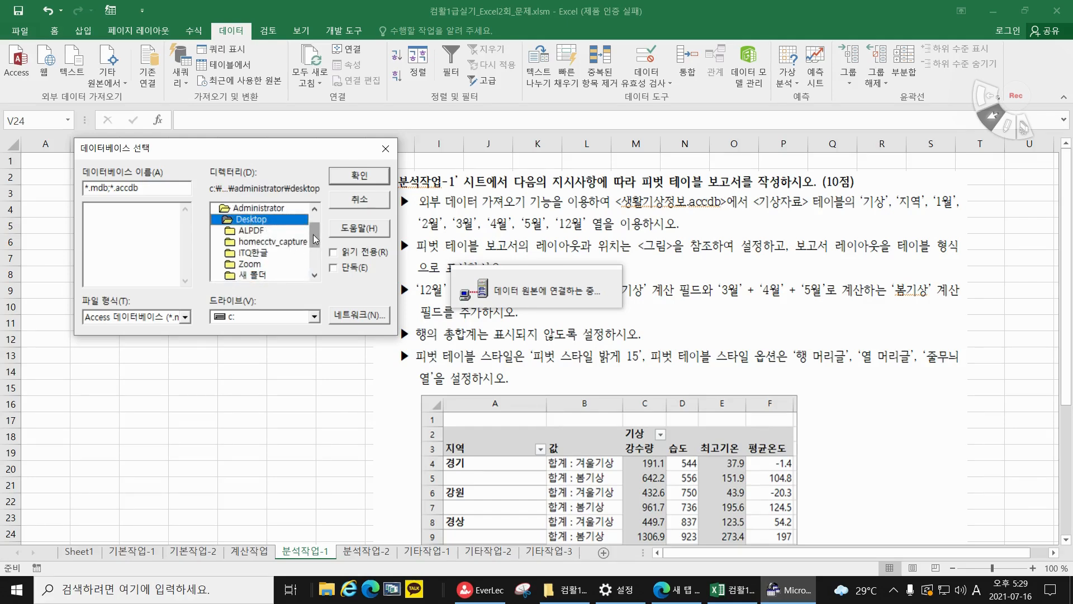
{"action": "scroll", "coordinate": [294, 252], "scroll_direction": "down", "scroll_amount": 1}
{"action": "double_click", "coordinate": [255, 265]}
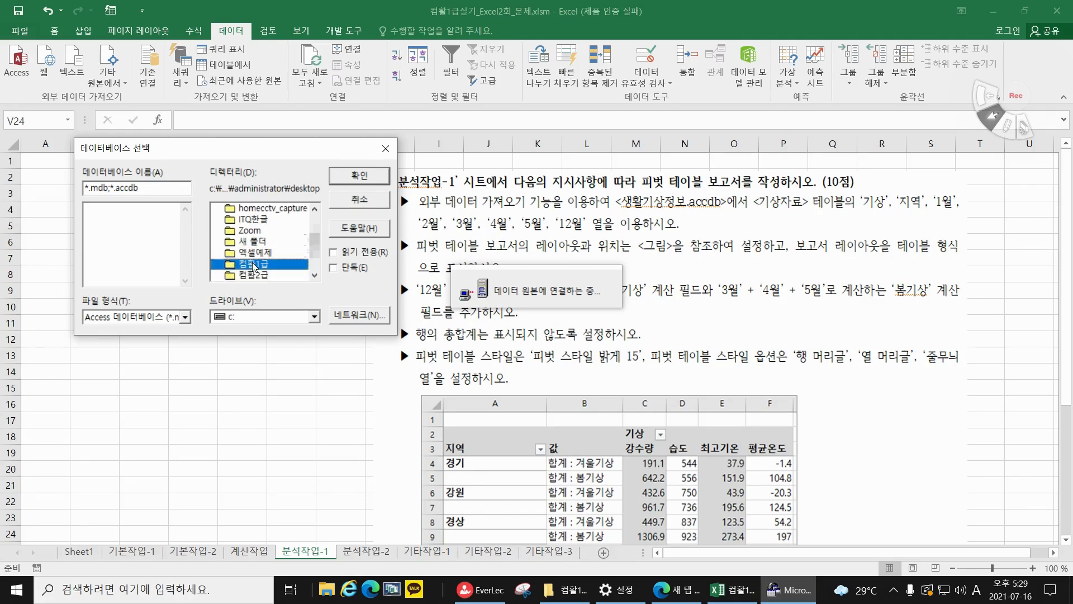
{"action": "left_click_drag", "start_coordinate": [317, 233], "coordinate": [317, 252]}
{"action": "double_click", "coordinate": [279, 250]}
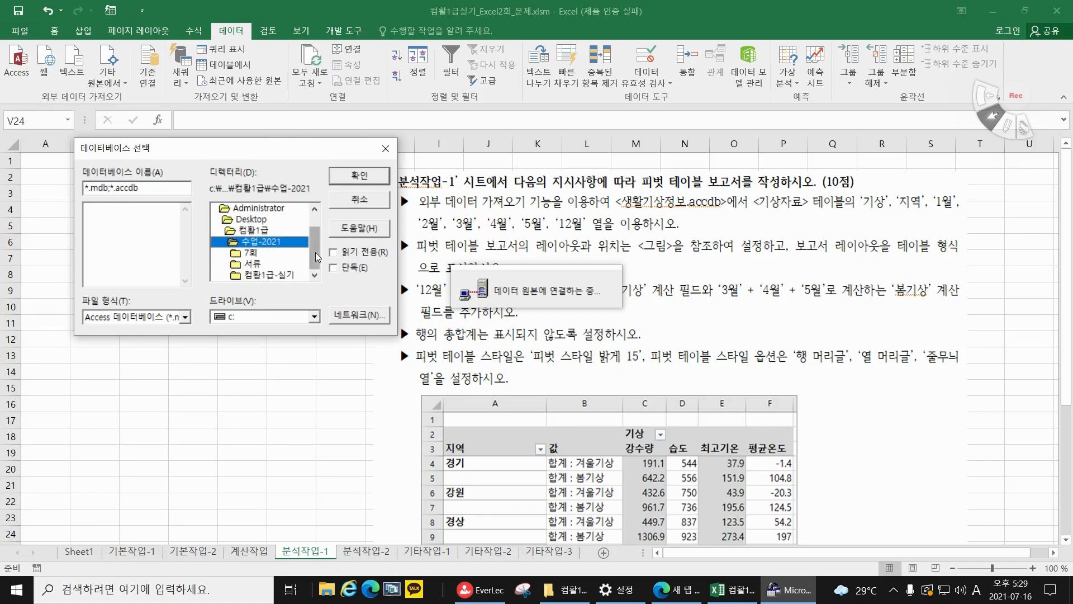
{"action": "double_click", "coordinate": [282, 277]}
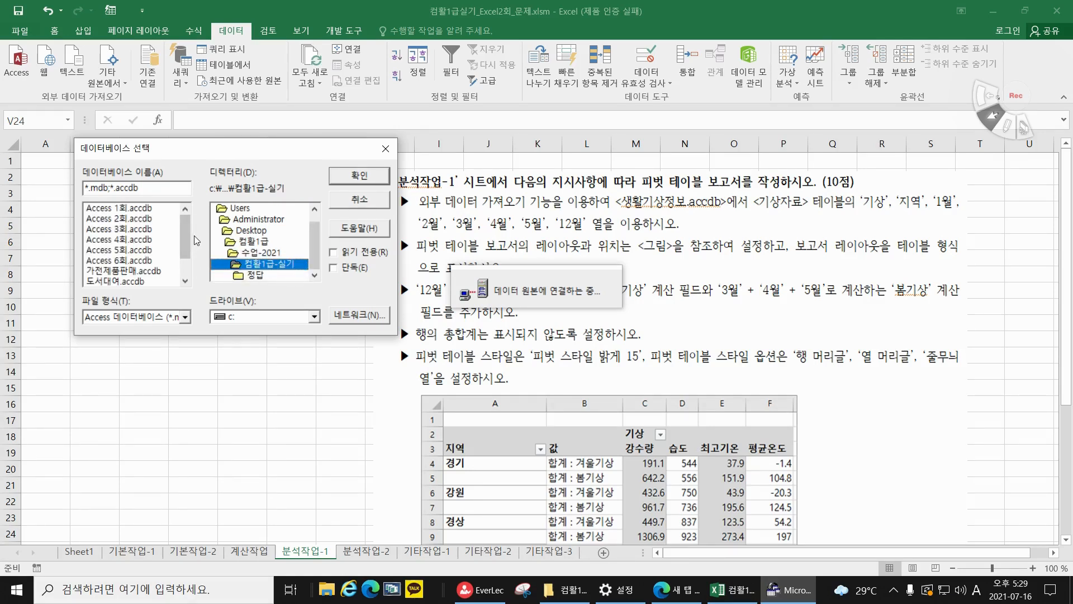
{"action": "scroll", "coordinate": [187, 236], "scroll_direction": "down", "scroll_amount": 1}
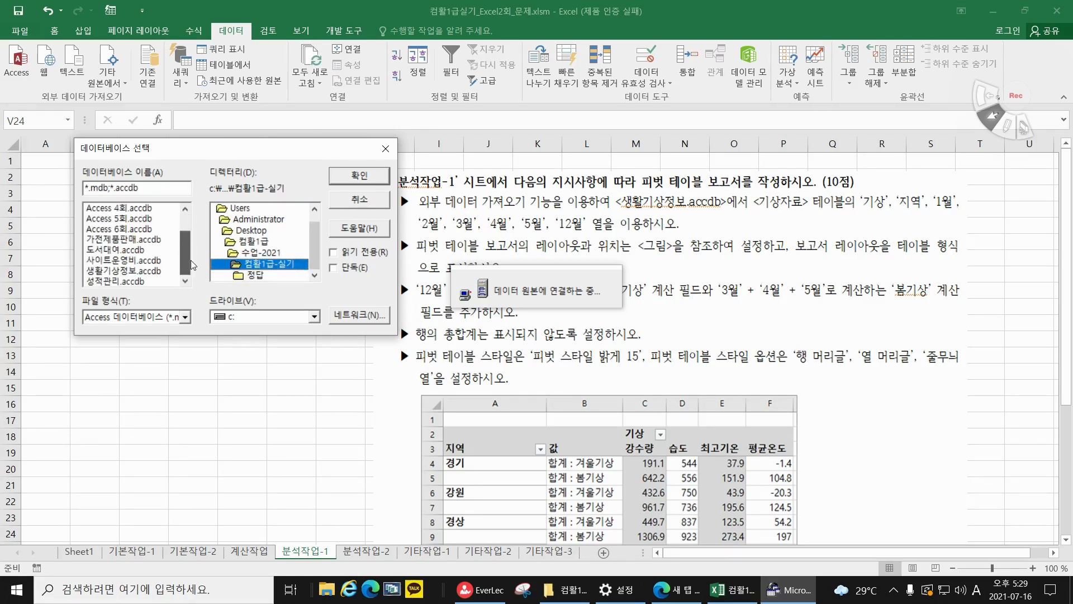
{"action": "left_click", "coordinate": [125, 271]}
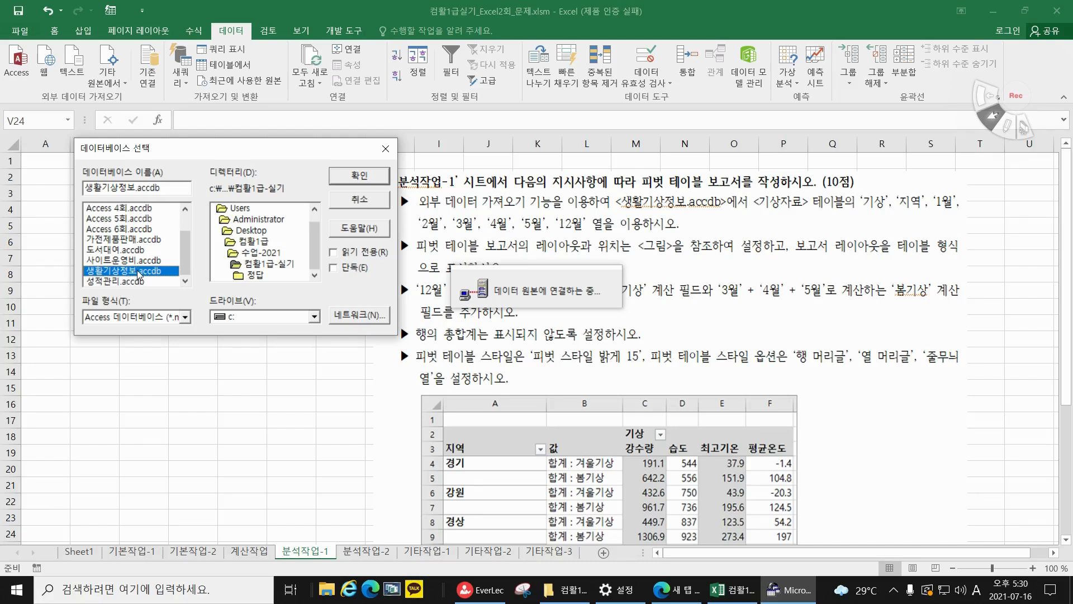
{"action": "left_click", "coordinate": [368, 178]}
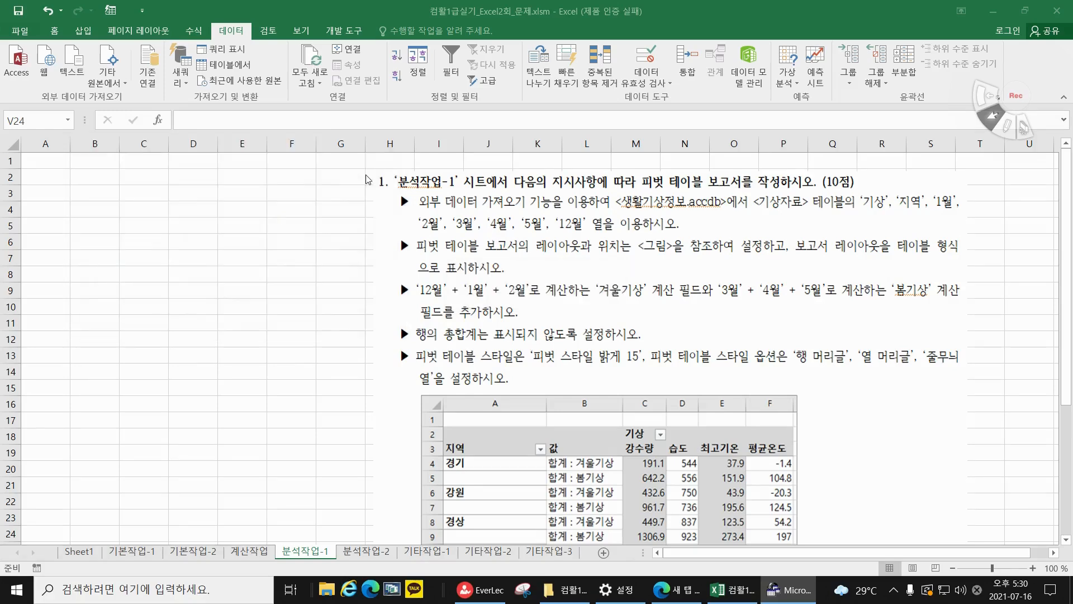
Expand the 기상자료 table in the query wizard and add its 기상 and 지역 columns to the query
{"action": "left_click_drag", "start_coordinate": [443, 131], "coordinate": [547, 244]}
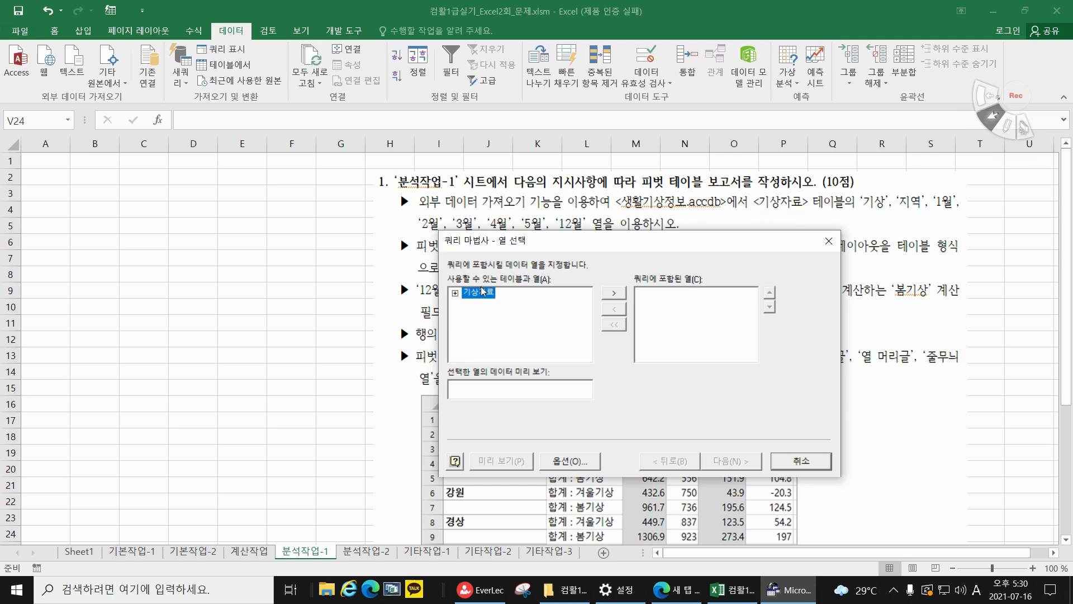
{"action": "left_click", "coordinate": [455, 292]}
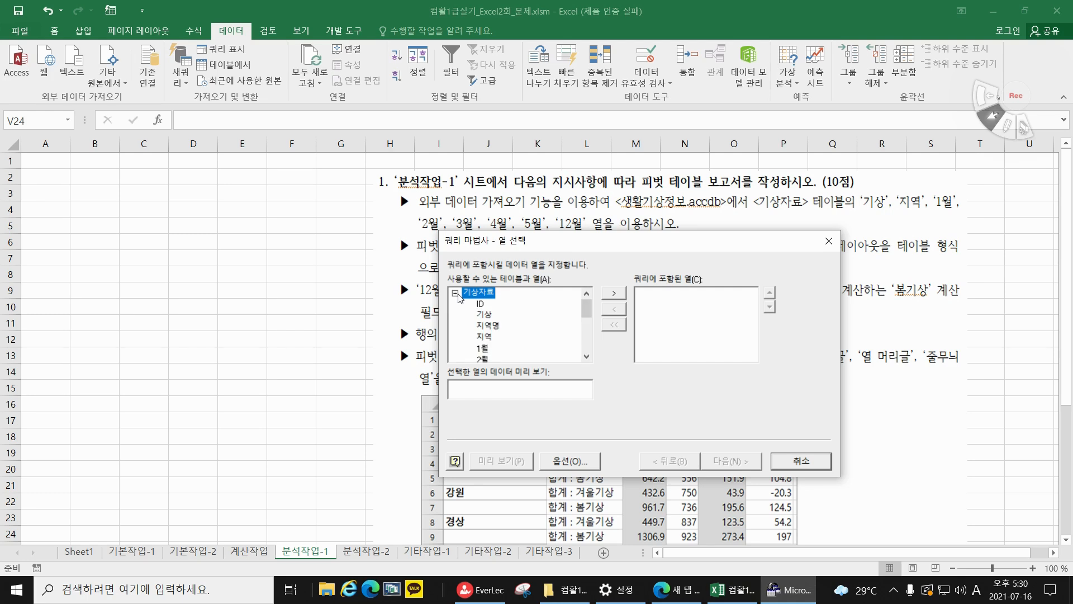
{"action": "left_click_drag", "start_coordinate": [575, 244], "coordinate": [575, 259]}
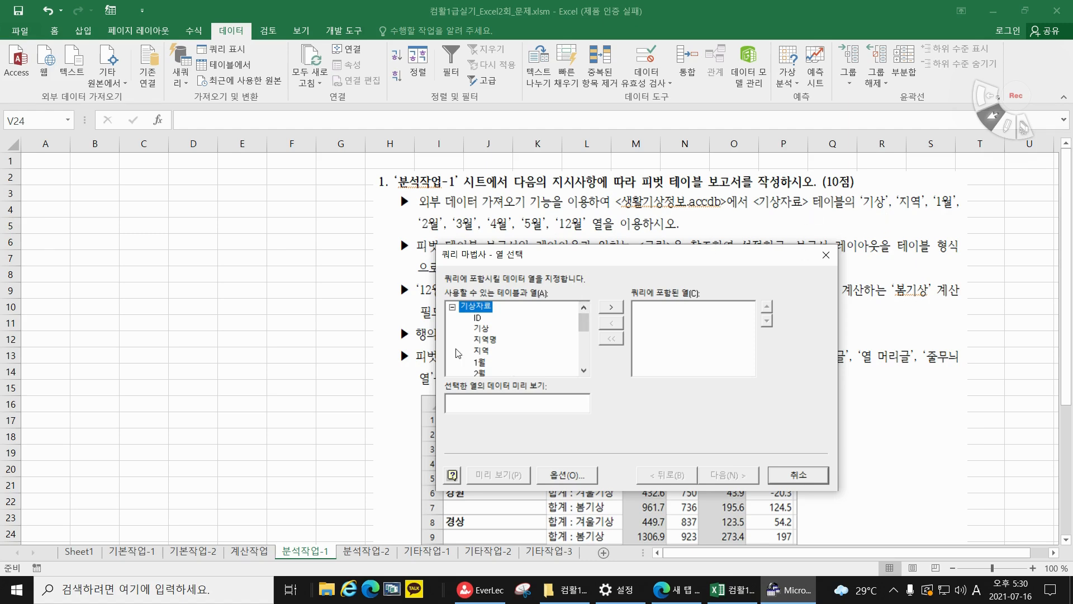
{"action": "left_click", "coordinate": [481, 330]}
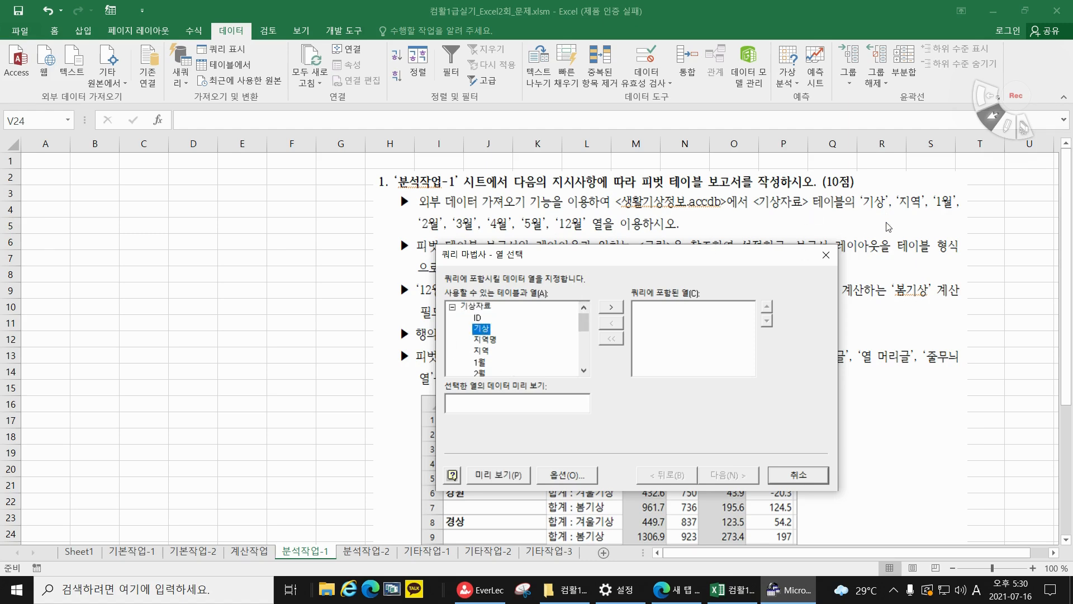
{"action": "left_click", "coordinate": [612, 307]}
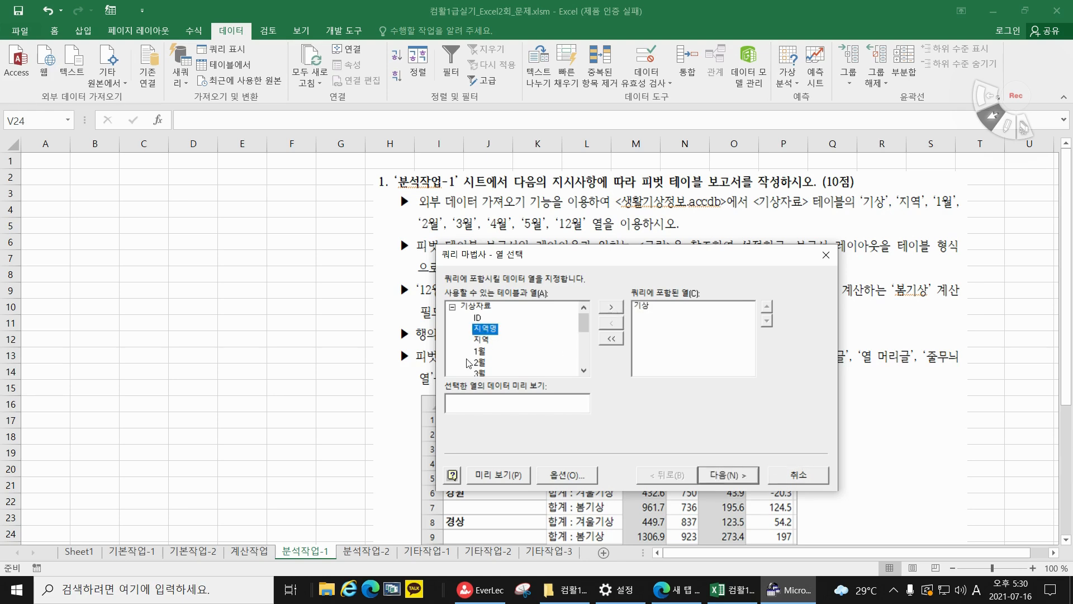
{"action": "left_click", "coordinate": [484, 340]}
{"action": "double_click", "coordinate": [484, 341]}
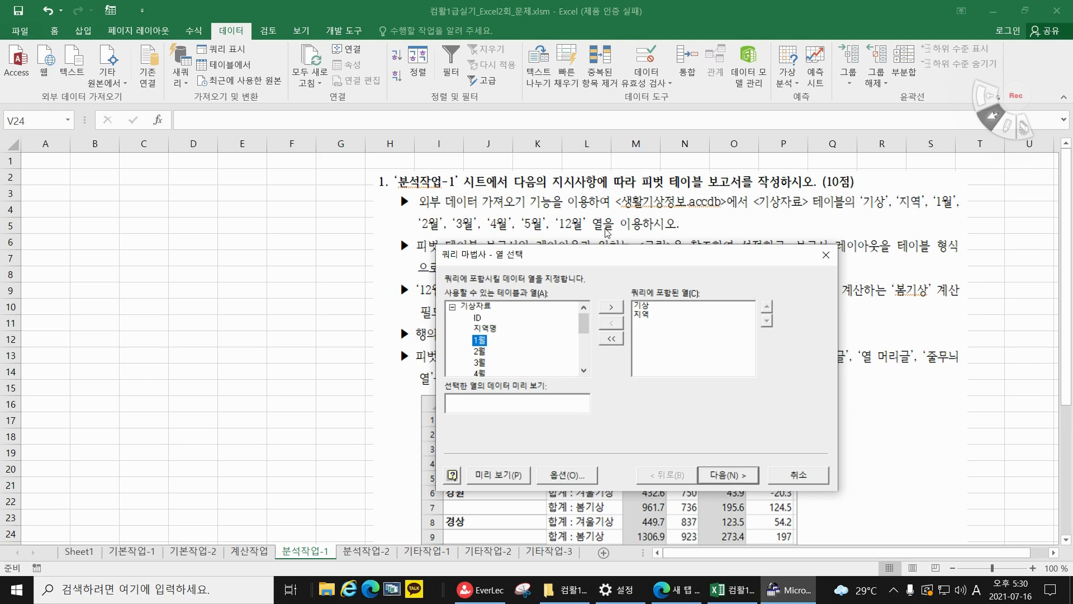
Add the 1월, 2월, 3월, 4월, 5월 and 12월 columns to the query
{"action": "double_click", "coordinate": [478, 342]}
{"action": "double_click", "coordinate": [480, 342]}
{"action": "double_click", "coordinate": [481, 343]}
{"action": "double_click", "coordinate": [482, 341]}
{"action": "double_click", "coordinate": [483, 342]}
{"action": "left_click_drag", "start_coordinate": [584, 330], "coordinate": [585, 358]}
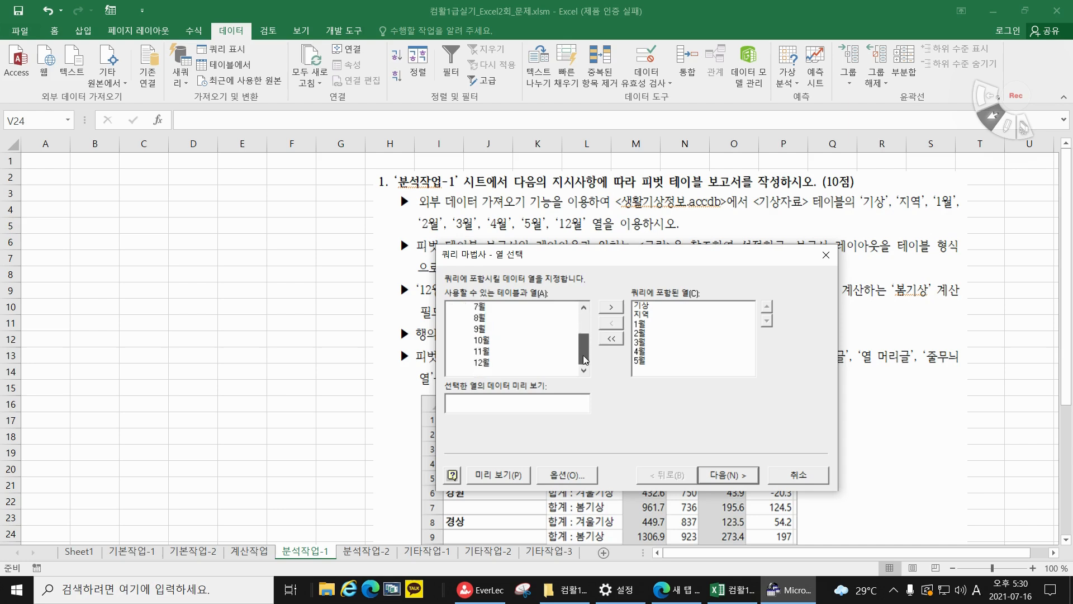
{"action": "double_click", "coordinate": [479, 363]}
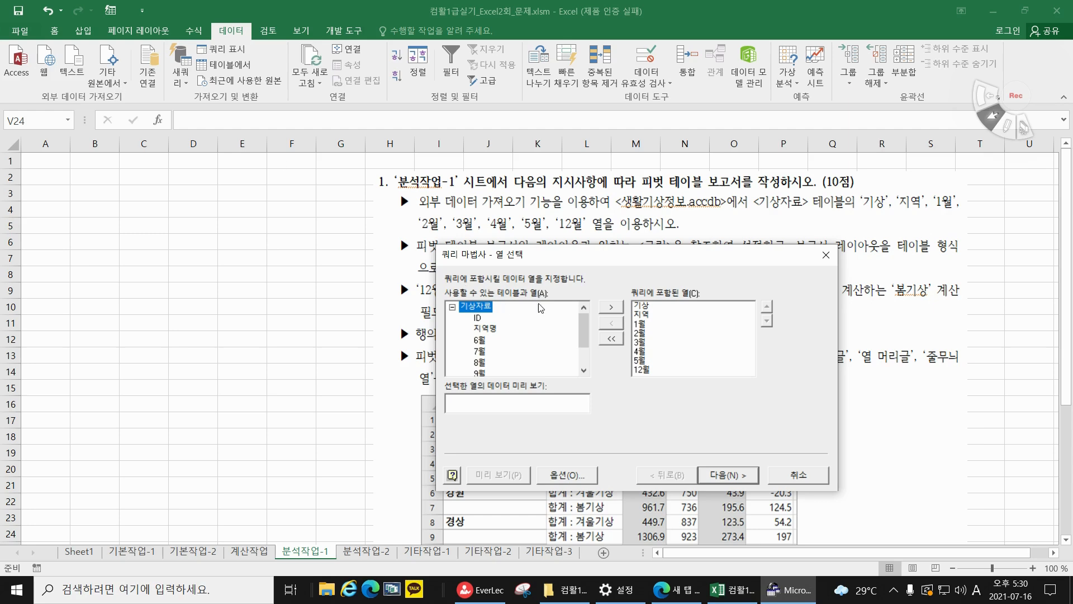
Finish the query wizard without any filter or sort order, returning the data to Microsoft Excel
{"action": "left_click_drag", "start_coordinate": [590, 263], "coordinate": [585, 276]}
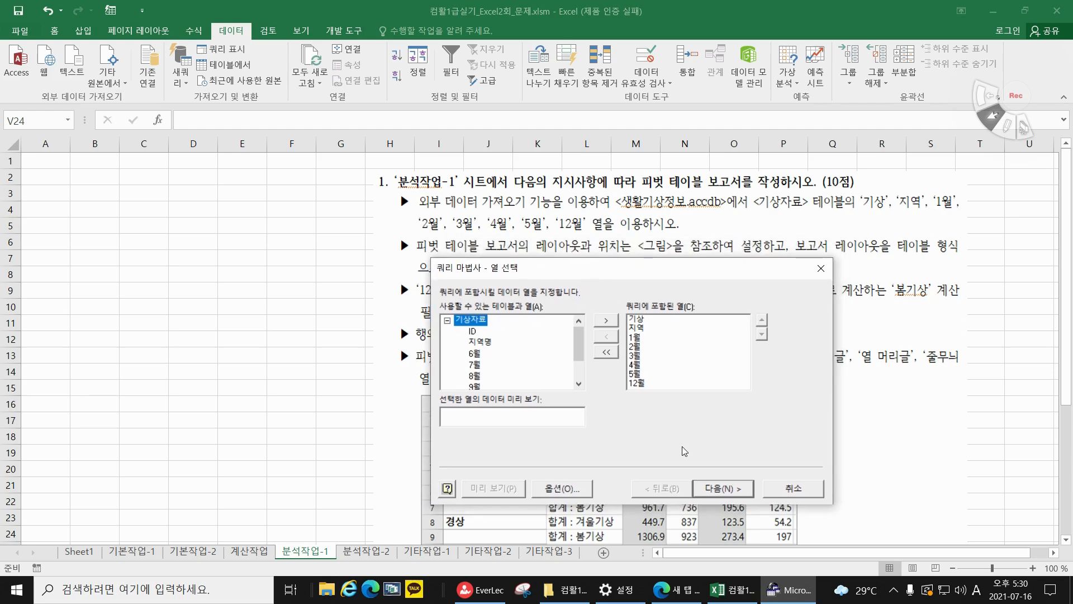
{"action": "left_click", "coordinate": [725, 488]}
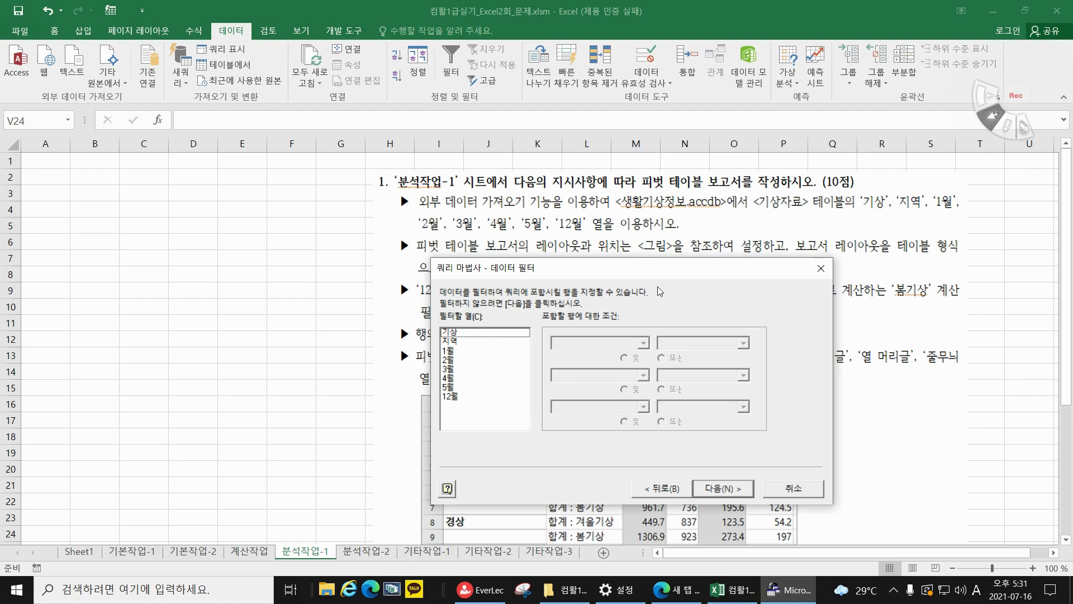
{"action": "left_click_drag", "start_coordinate": [611, 267], "coordinate": [599, 291]}
{"action": "left_click", "coordinate": [712, 513]}
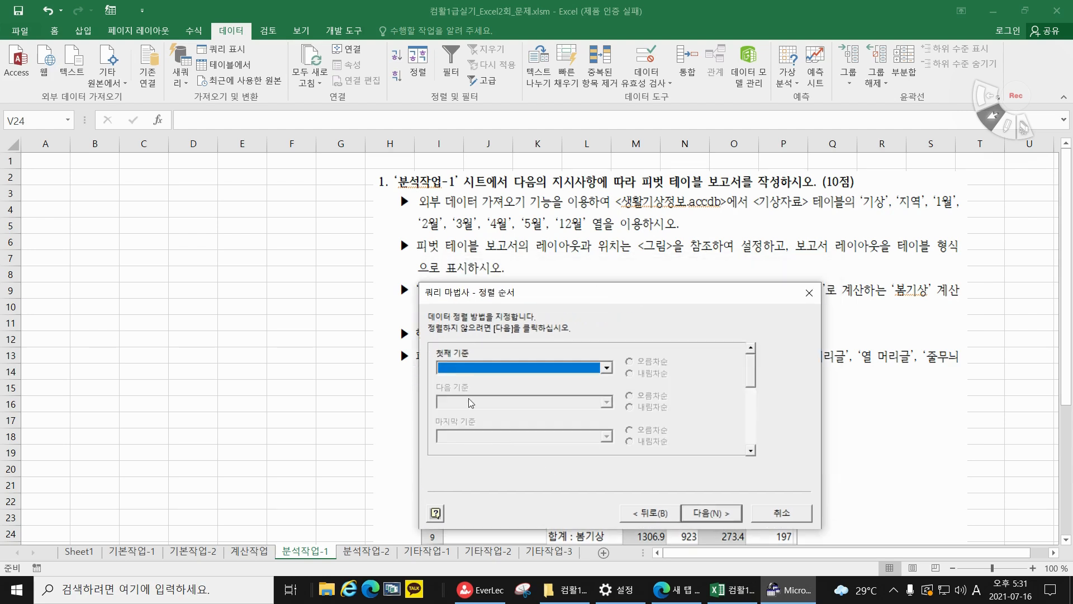
{"action": "left_click", "coordinate": [723, 517]}
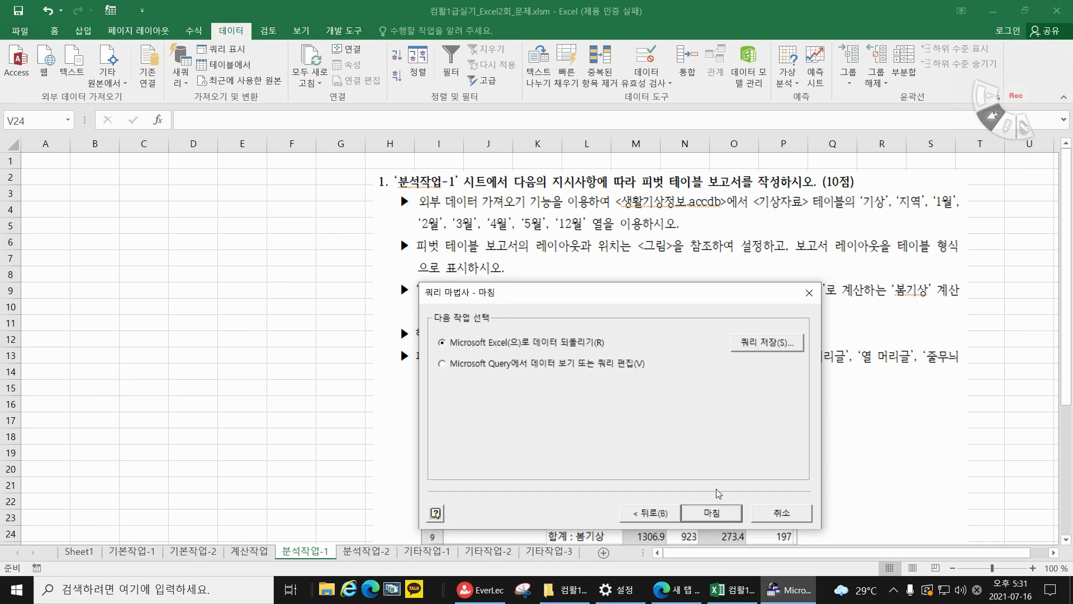
{"action": "left_click", "coordinate": [720, 515]}
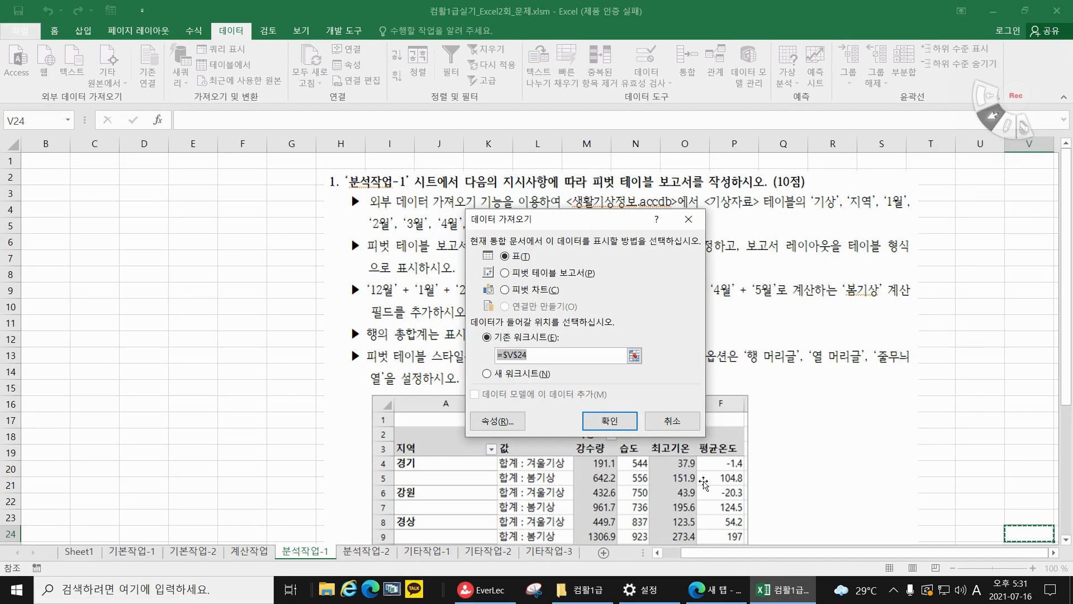
Import the query data as a pivot table report into the existing worksheet 분석작업-1, starting at cell A2
{"action": "left_click", "coordinate": [505, 273]}
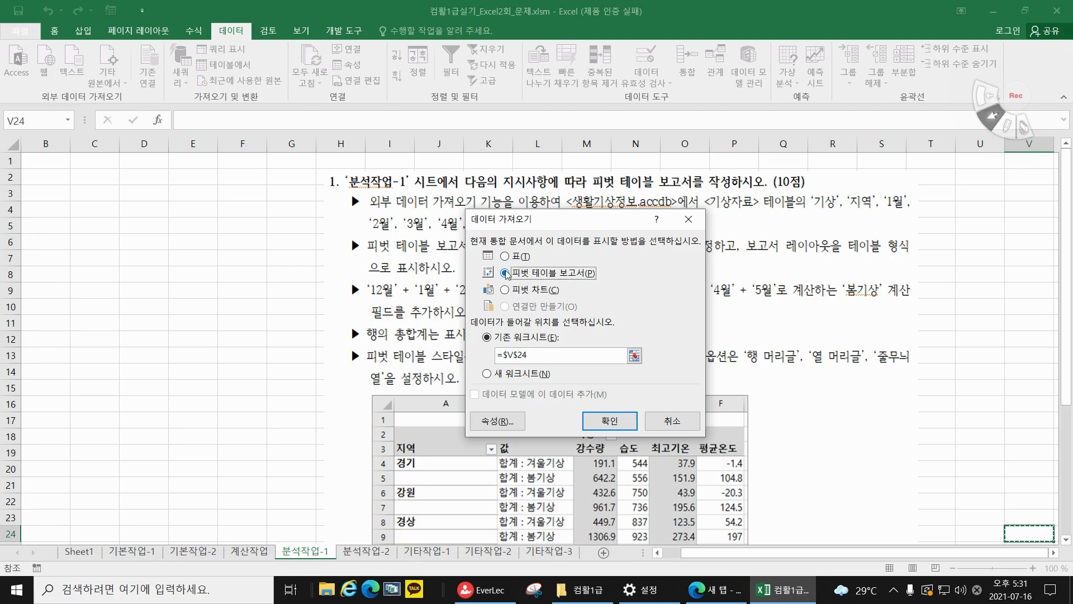
{"action": "left_click_drag", "start_coordinate": [531, 221], "coordinate": [755, 175]}
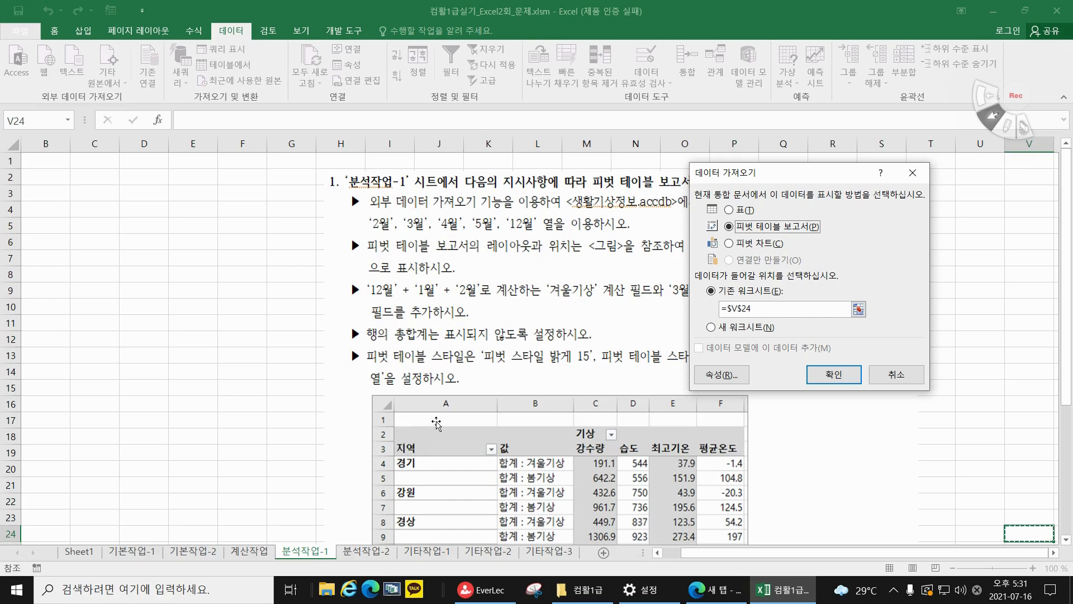
{"action": "left_click_drag", "start_coordinate": [806, 309], "coordinate": [687, 311]}
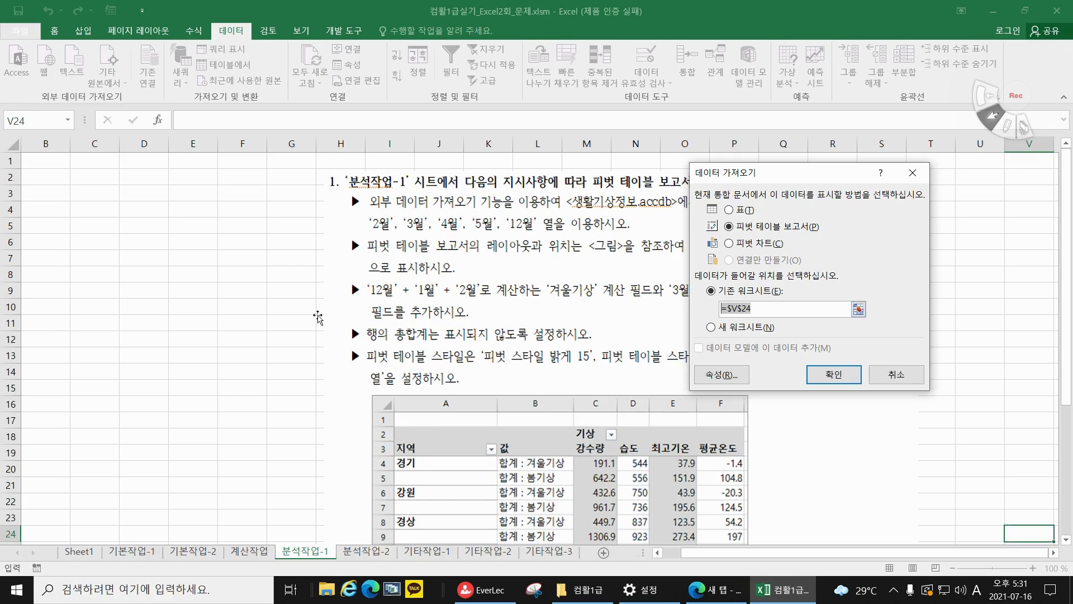
{"action": "left_click_drag", "start_coordinate": [920, 553], "coordinate": [849, 554]}
{"action": "left_click", "coordinate": [56, 180]}
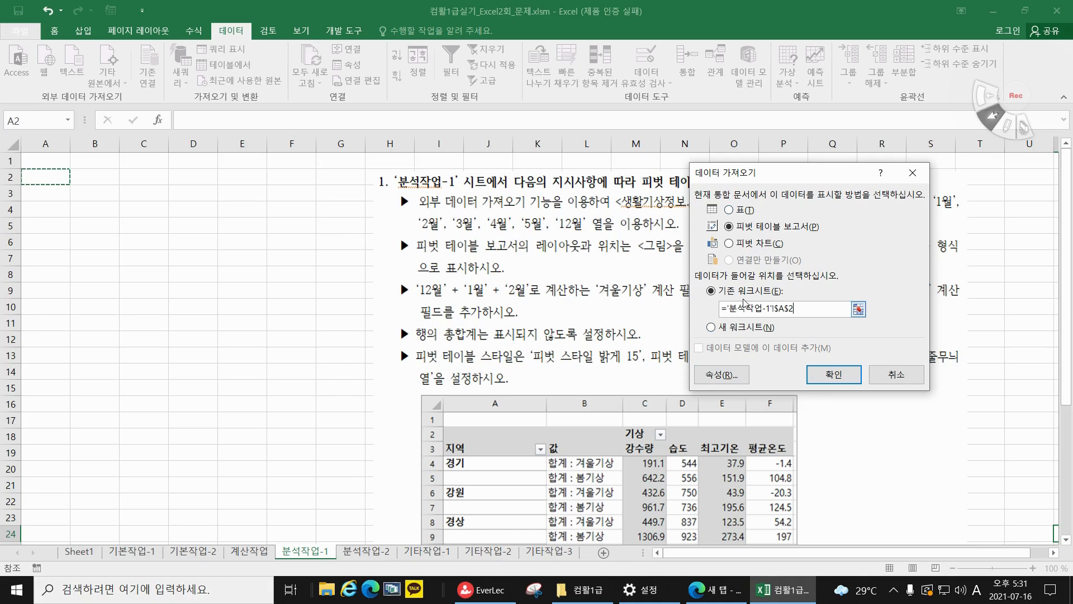
{"action": "left_click_drag", "start_coordinate": [735, 180], "coordinate": [164, 221]}
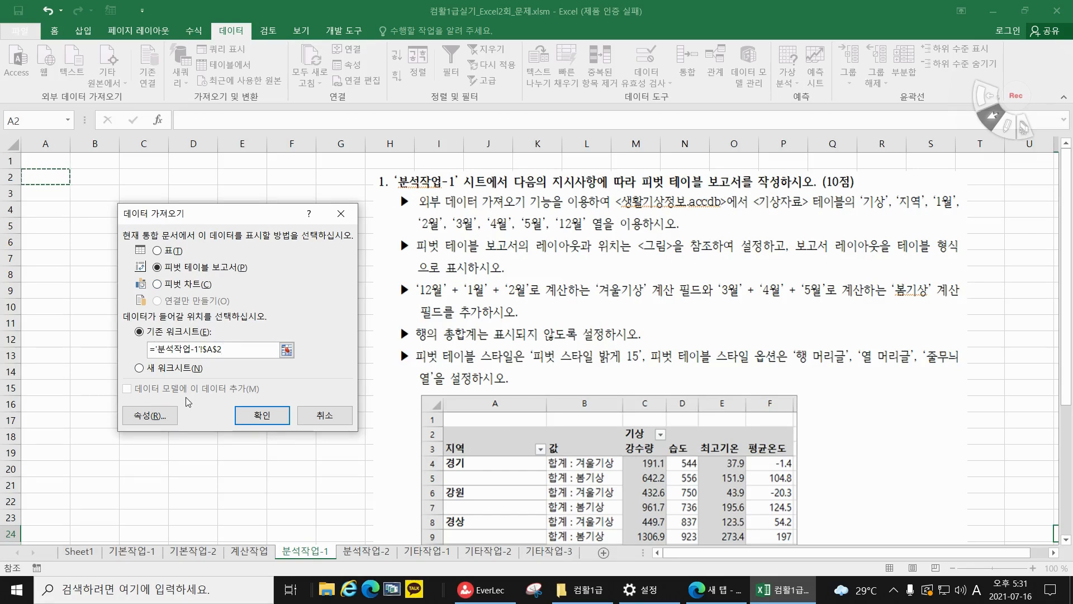
{"action": "left_click", "coordinate": [267, 414]}
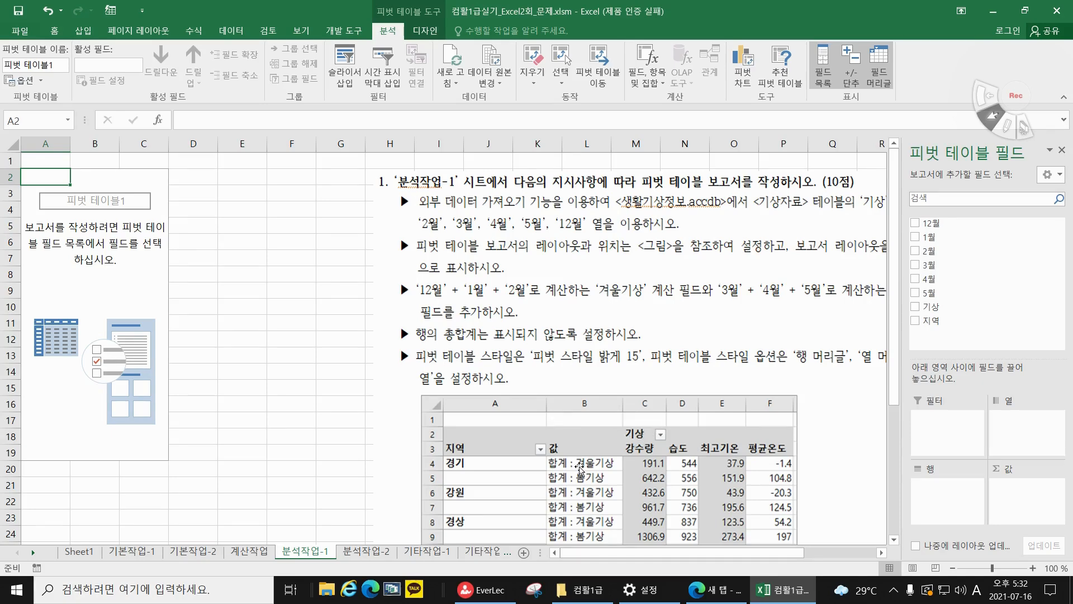
Place the 지역 field in the pivot table's rows and the 기상 field in its columns
{"action": "scroll", "coordinate": [581, 467], "scroll_direction": "down", "scroll_amount": 2}
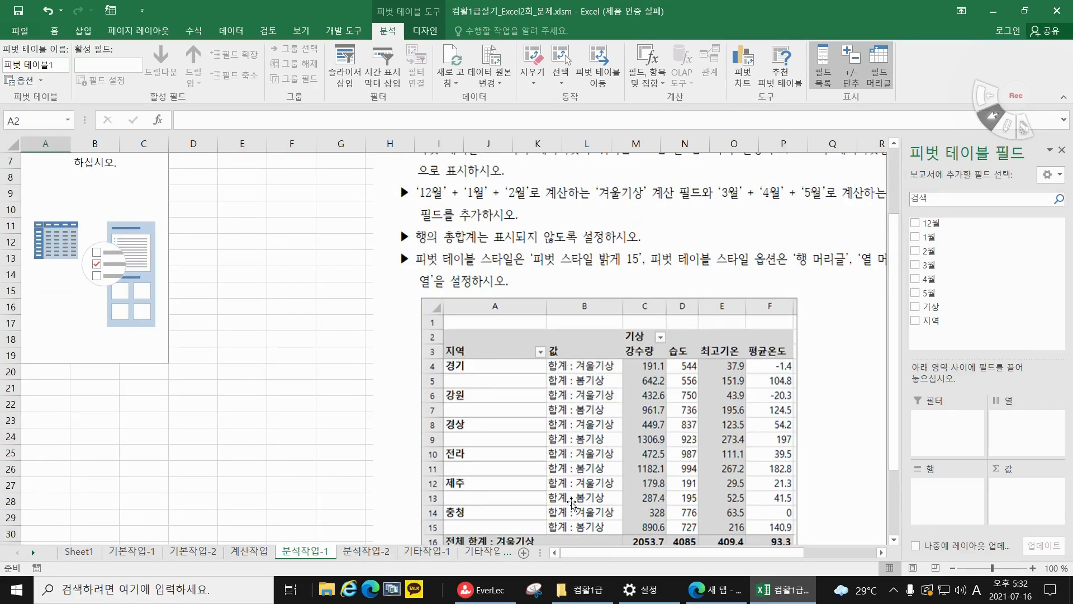
{"action": "scroll", "coordinate": [567, 490], "scroll_direction": "down", "scroll_amount": 1}
{"action": "scroll", "coordinate": [568, 484], "scroll_direction": "up", "scroll_amount": 3}
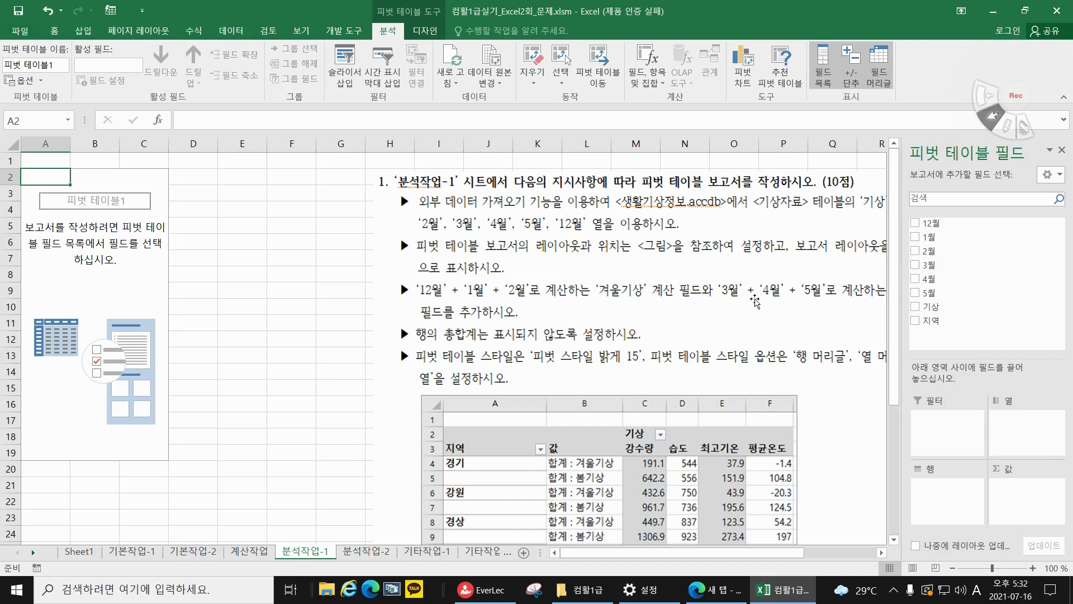
{"action": "left_click_drag", "start_coordinate": [752, 555], "coordinate": [779, 557]}
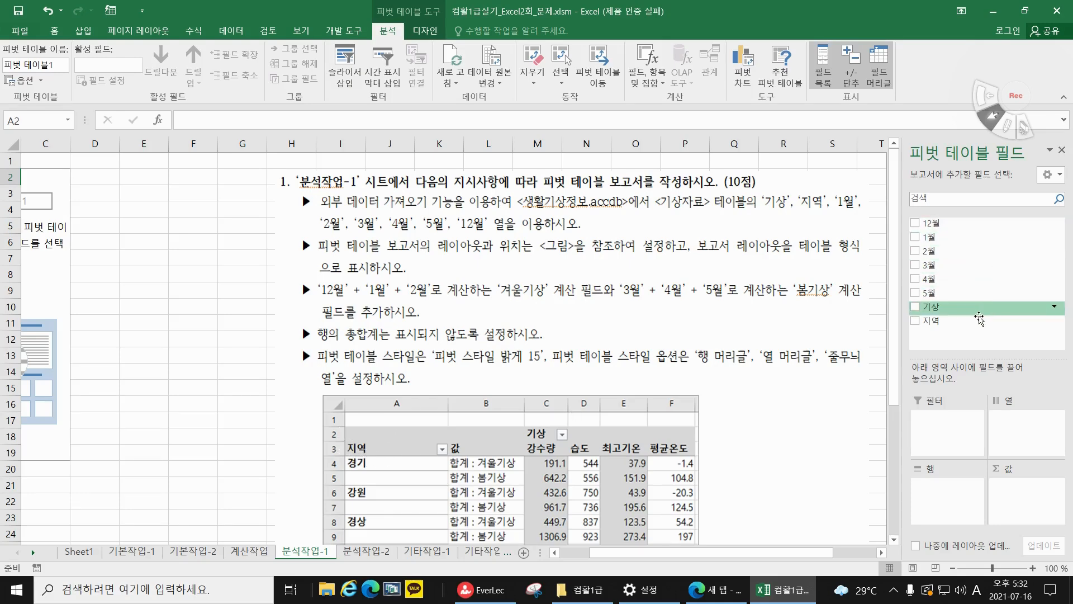
{"action": "left_click_drag", "start_coordinate": [950, 322], "coordinate": [939, 491]}
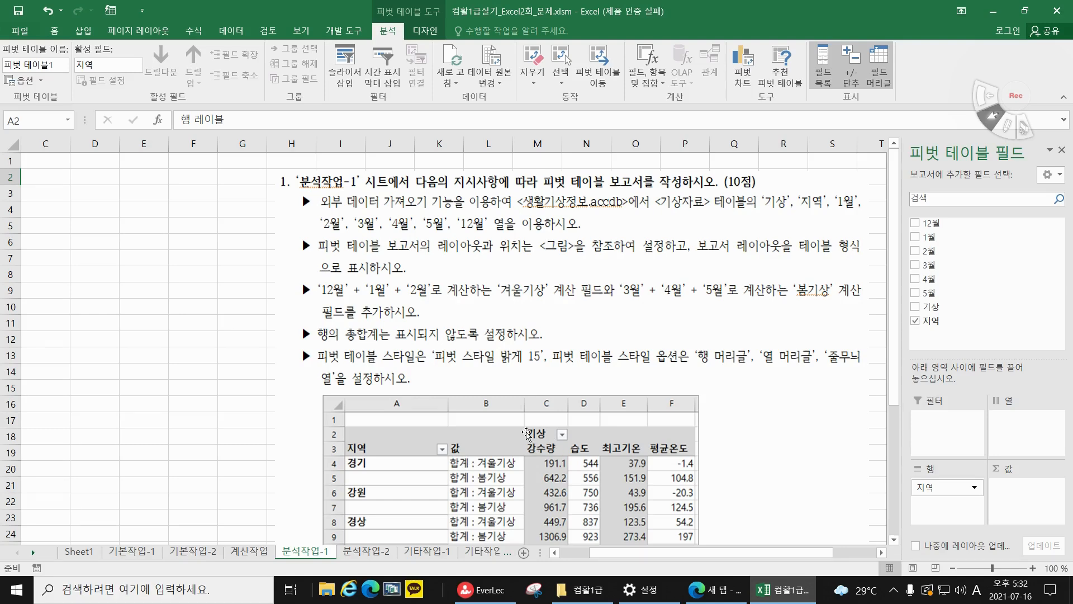
{"action": "left_click_drag", "start_coordinate": [932, 316], "coordinate": [1005, 426]}
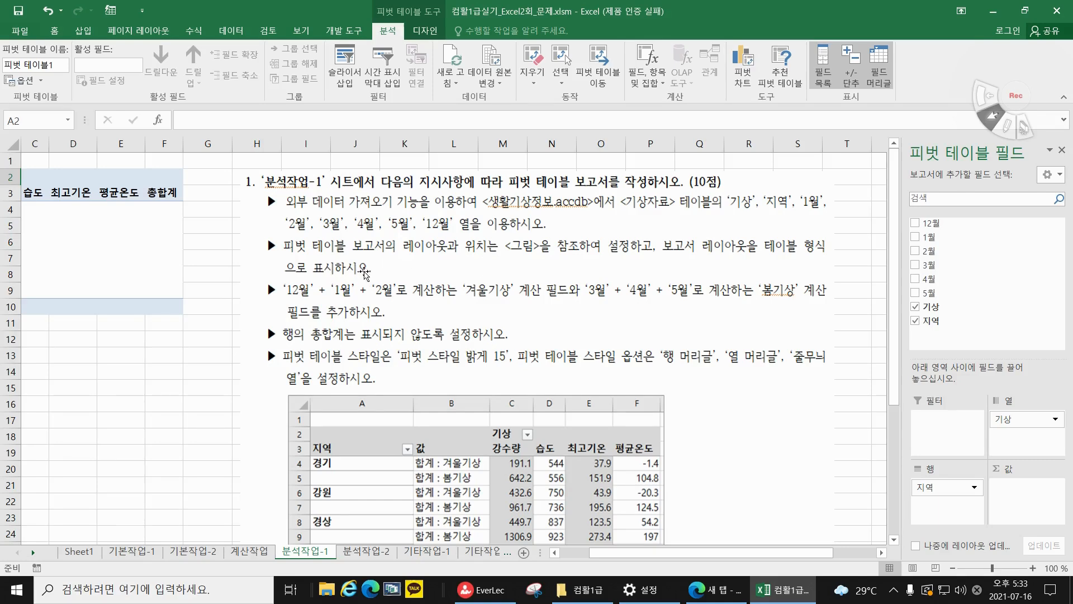
Set the pivot table's report layout to tabular form (테이블 형식으로 표시)
{"action": "left_click", "coordinate": [425, 31]}
{"action": "left_click", "coordinate": [75, 84]}
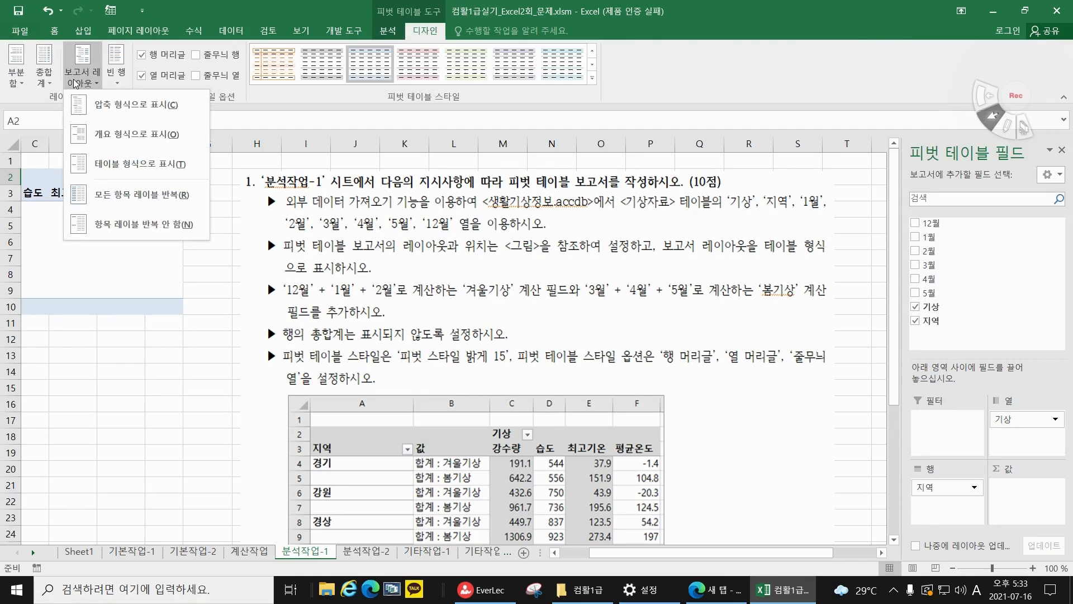
{"action": "left_click", "coordinate": [123, 163]}
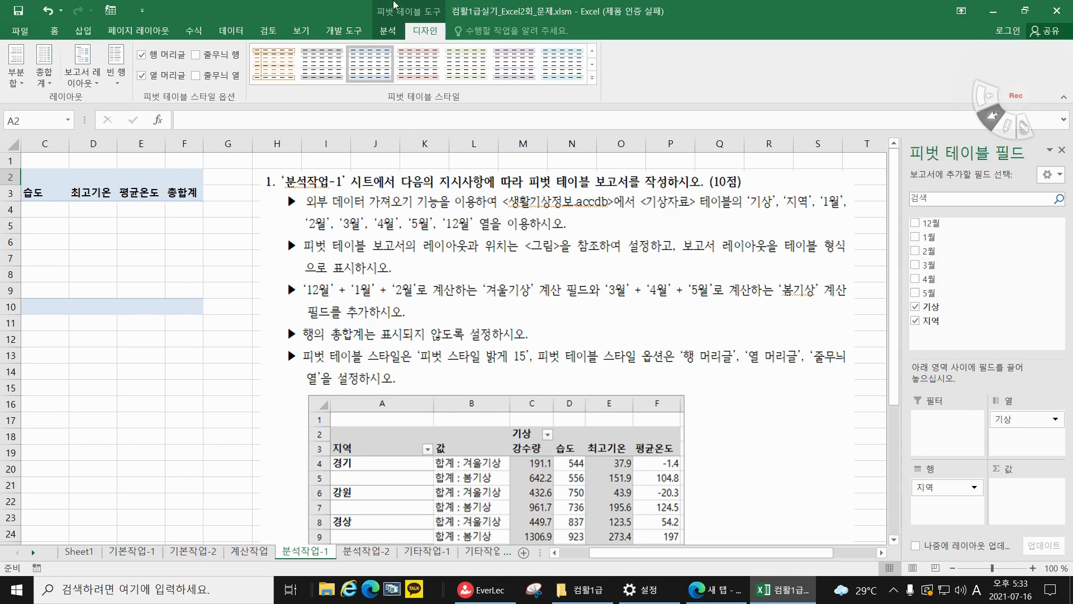
Start a new calculated field for the pivot table and name it 겨울기상
{"action": "left_click", "coordinate": [394, 33]}
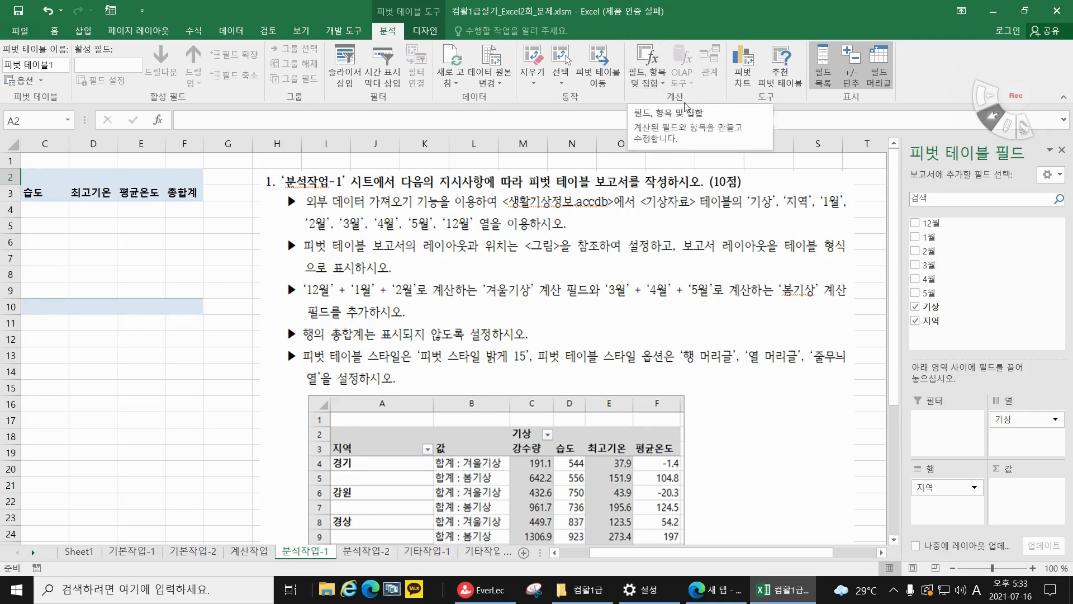
{"action": "left_click", "coordinate": [652, 83]}
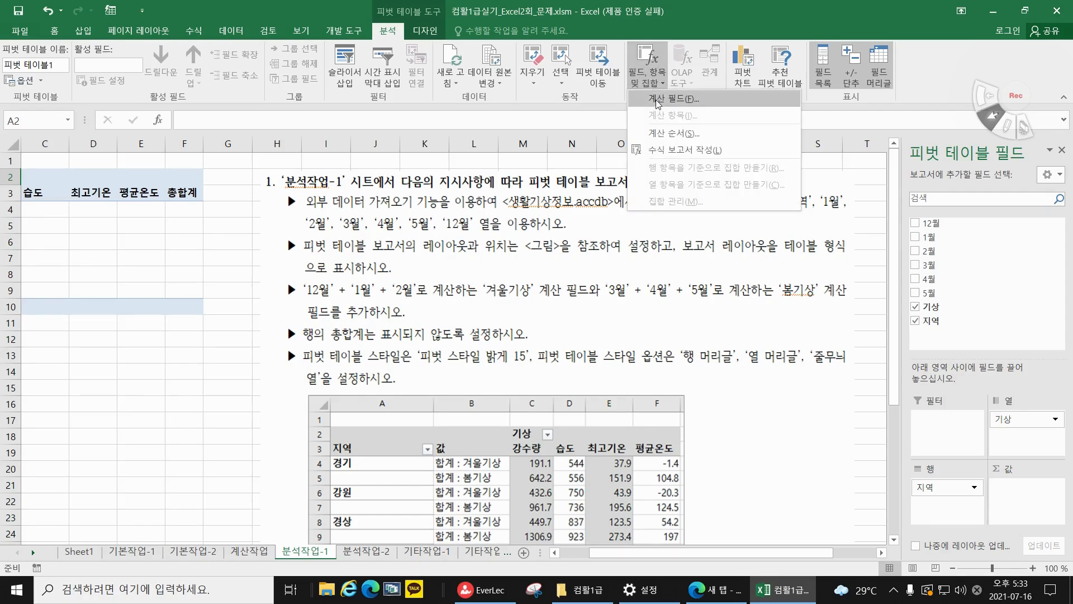
{"action": "left_click", "coordinate": [658, 104]}
{"action": "left_click_drag", "start_coordinate": [222, 203], "coordinate": [646, 159]}
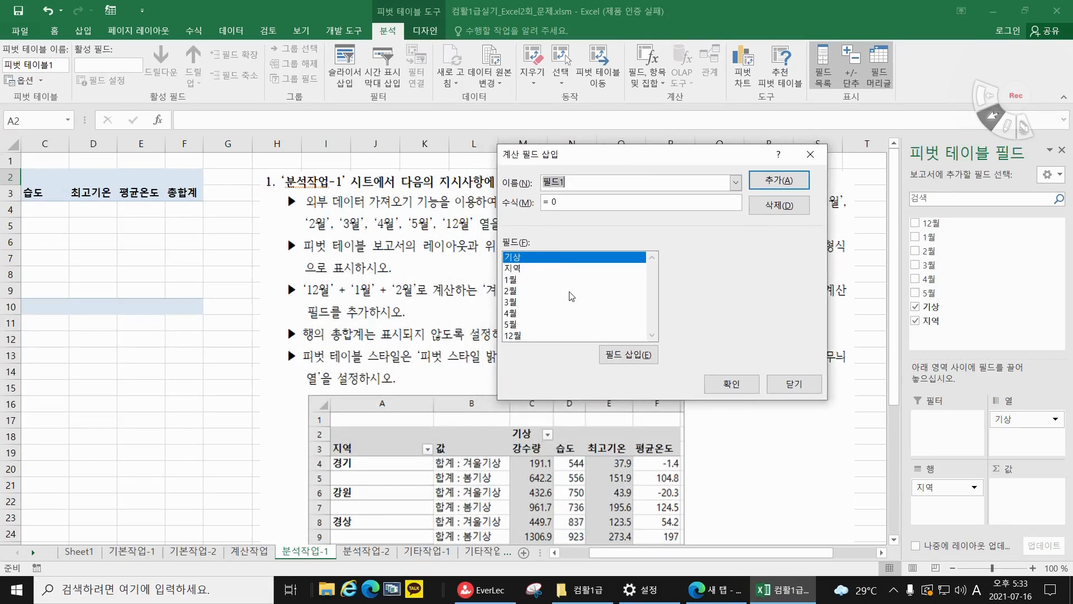
{"action": "left_click_drag", "start_coordinate": [562, 150], "coordinate": [544, 309]}
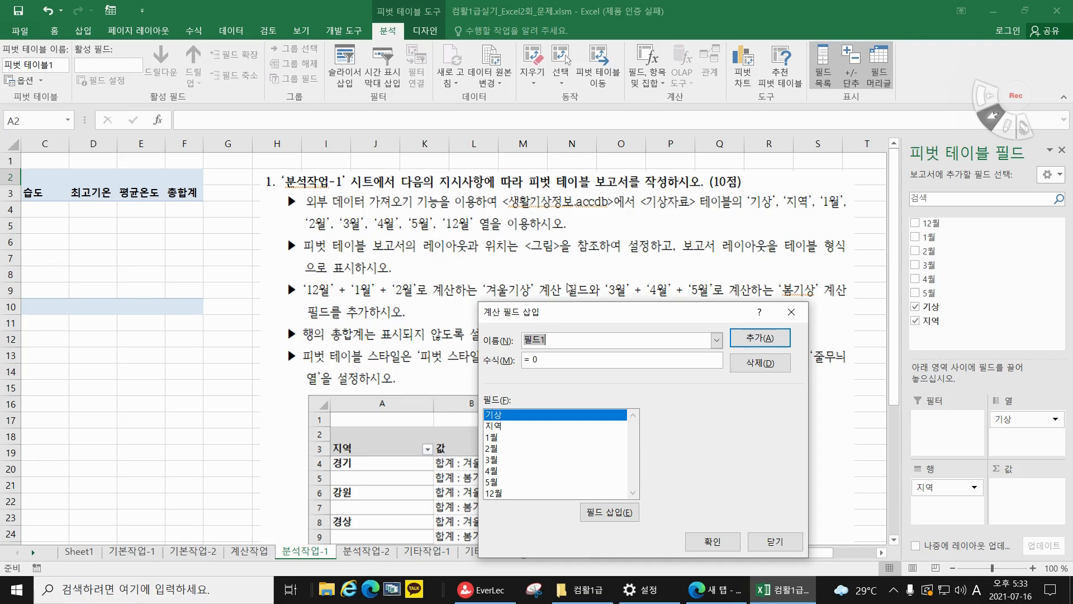
{"action": "type", "text": "ㄱ"}
{"action": "key", "text": "BackSpace"}
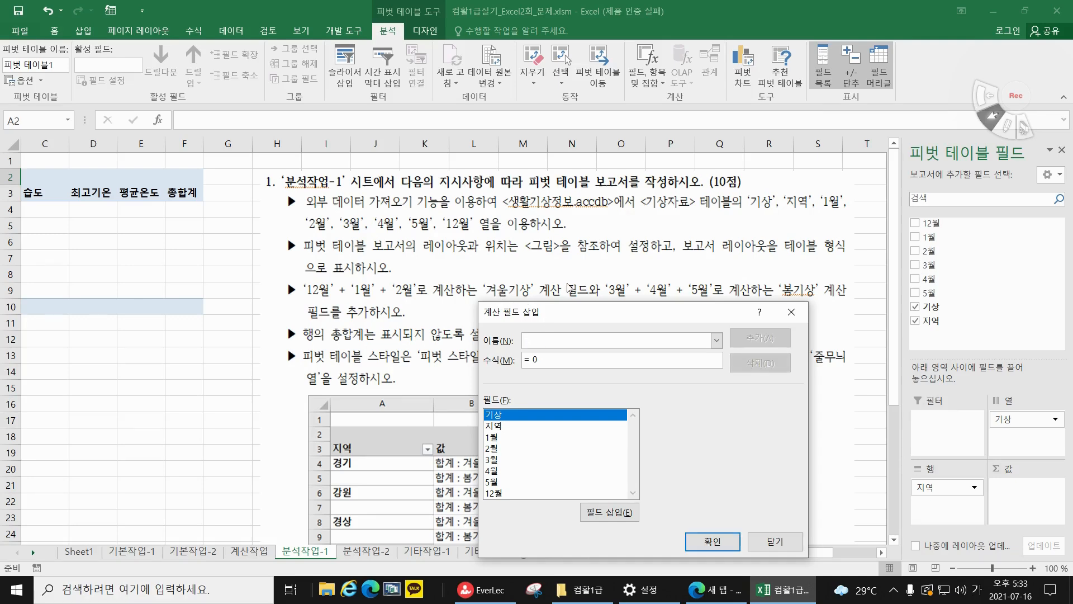
{"action": "type", "text": "겨울기사"}
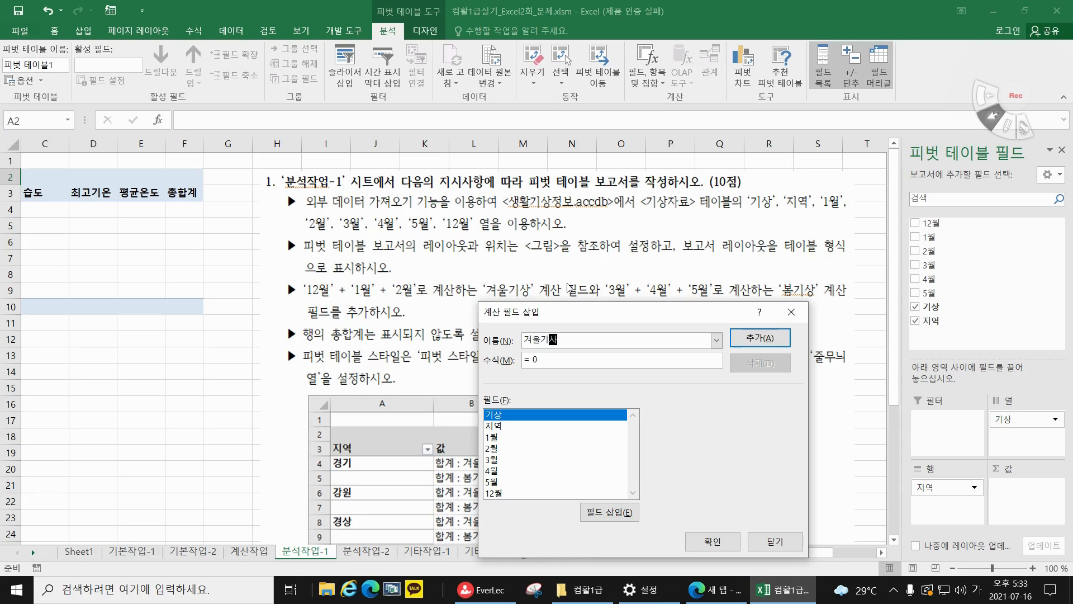
{"action": "type", "text": "ㅇ"}
Set the 겨울기상 formula to ='12월'+'1월'+'2월' and add the field to the pivot table
{"action": "double_click", "coordinate": [495, 497]}
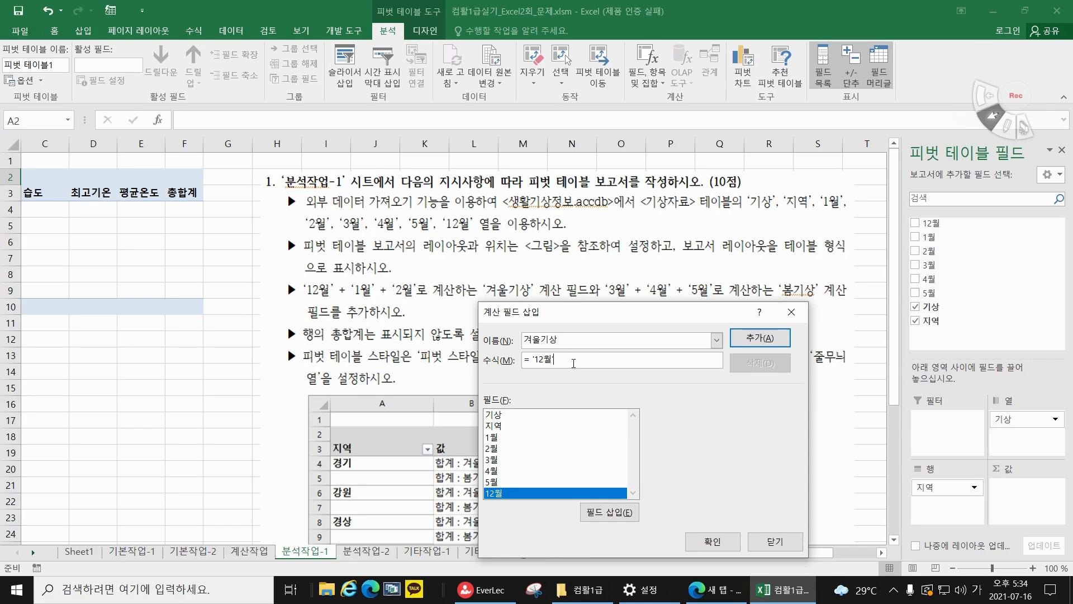
{"action": "type", "text": "'+"}
{"action": "double_click", "coordinate": [494, 437]}
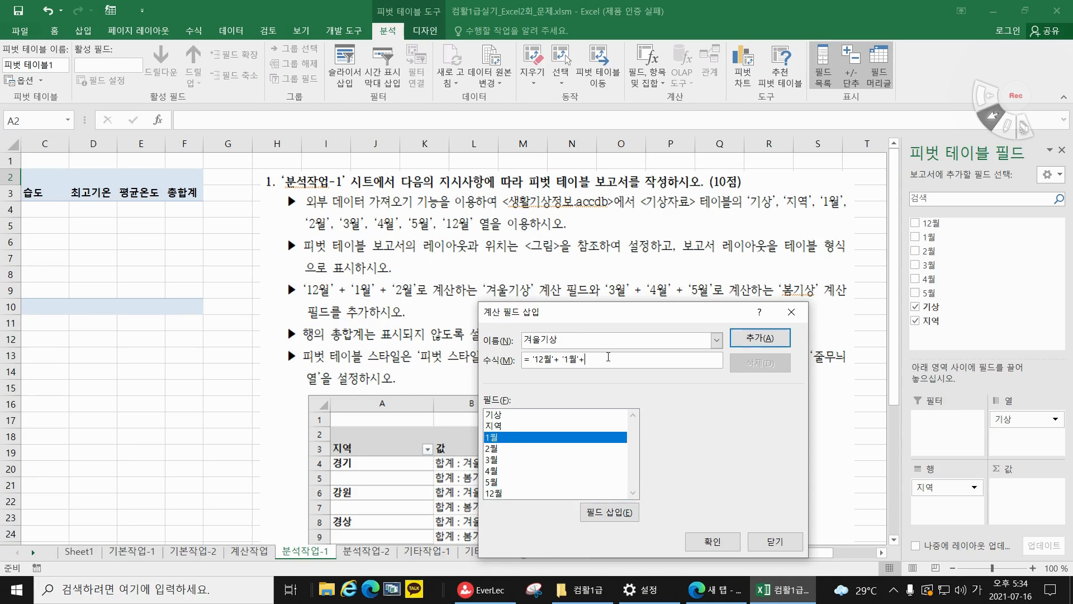
{"action": "double_click", "coordinate": [491, 449]}
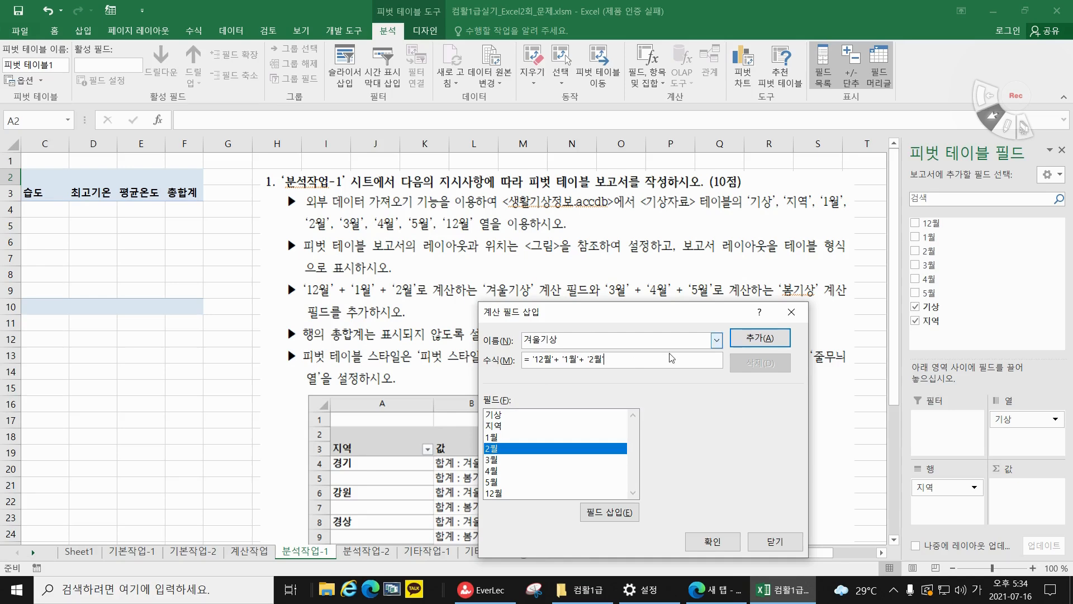
{"action": "left_click", "coordinate": [769, 338]}
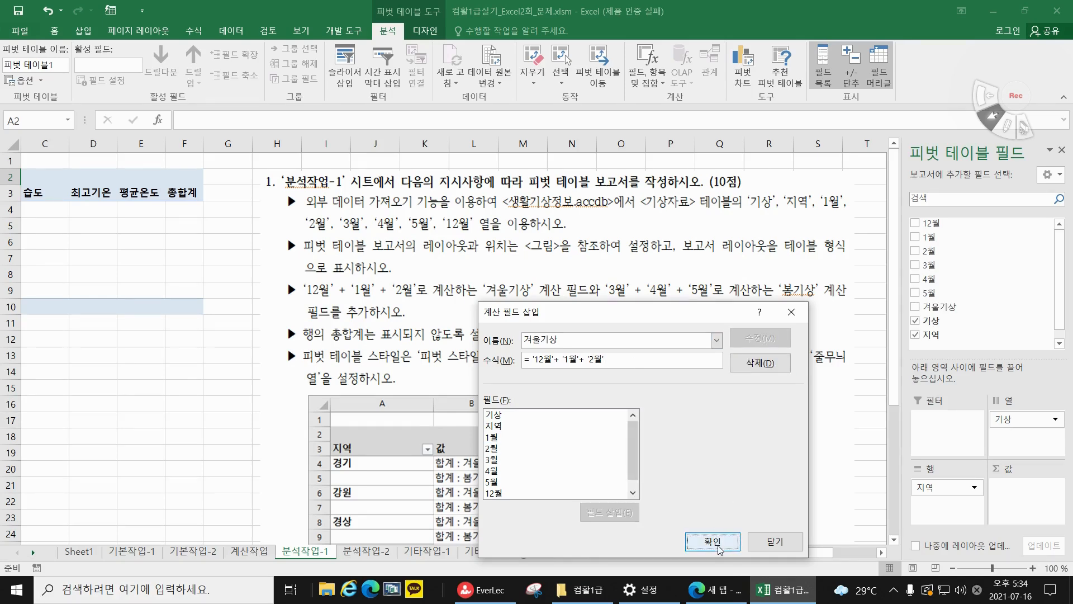
{"action": "key", "text": "Return"}
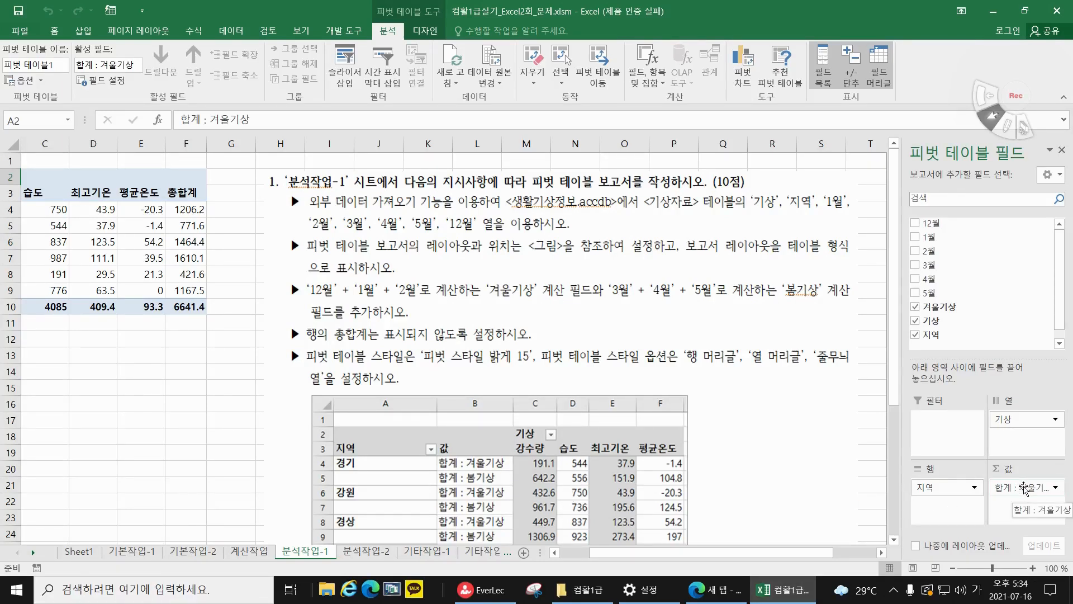
Insert a second calculated field named 봄기상 with the formula ='3월'+'4월'+'5월'
{"action": "left_click", "coordinate": [643, 83]}
{"action": "left_click", "coordinate": [657, 98]}
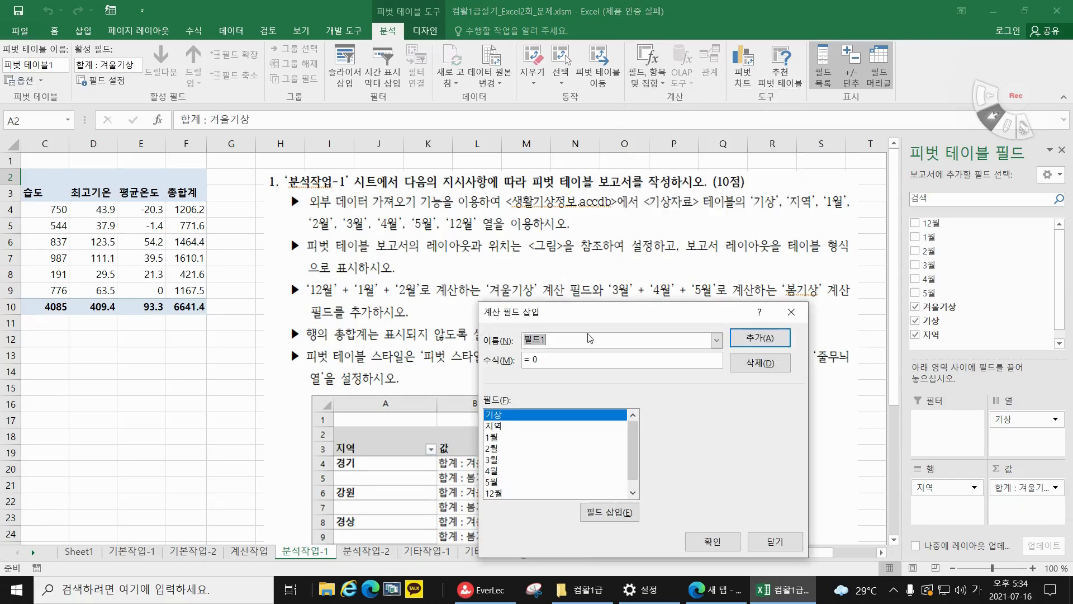
{"action": "type", "text": "ㅂ"}
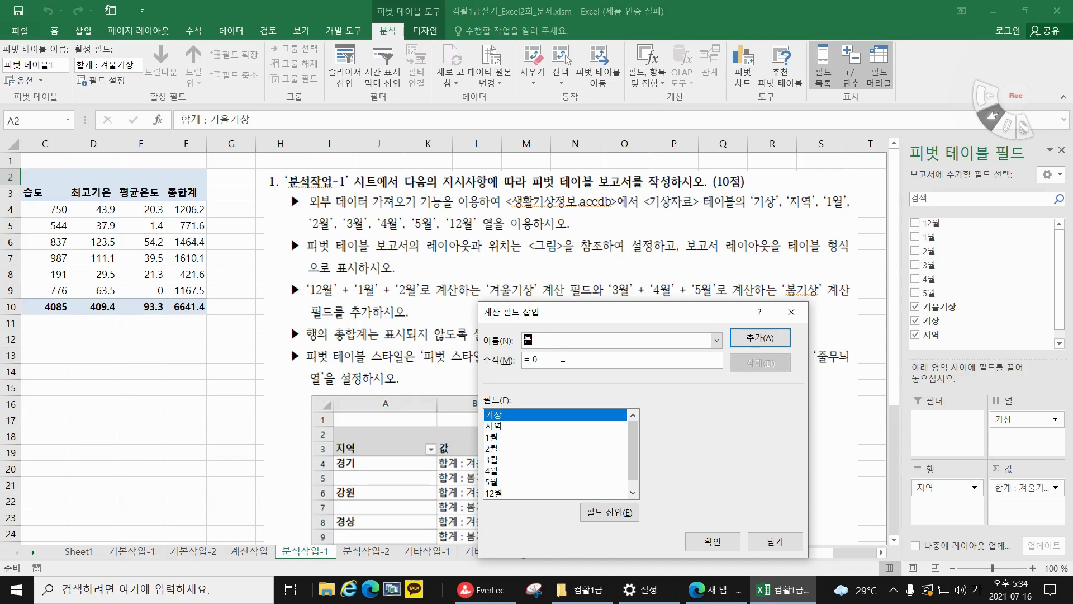
{"action": "type", "text": "기상"}
{"action": "double_click", "coordinate": [499, 458]}
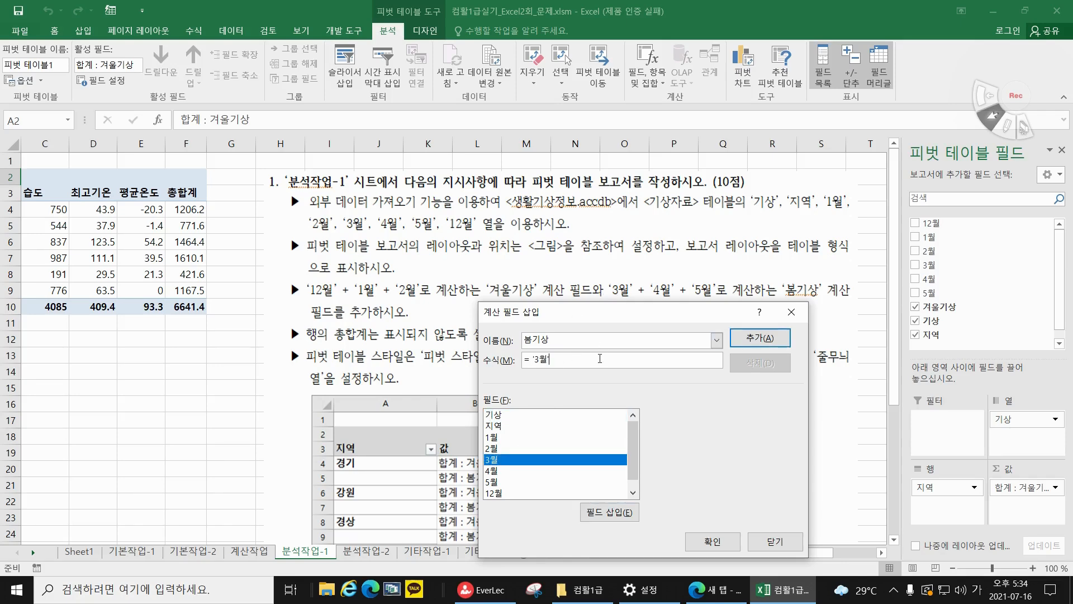
{"action": "left_click", "coordinate": [492, 470]}
{"action": "left_click", "coordinate": [609, 512]}
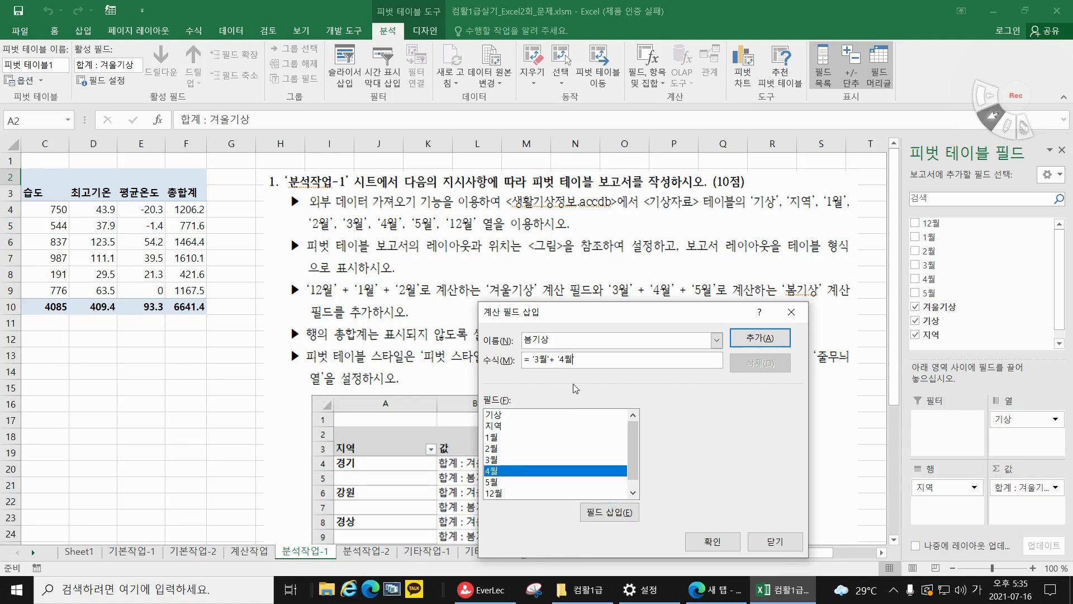
{"action": "left_click", "coordinate": [513, 484]}
{"action": "left_click", "coordinate": [609, 513]}
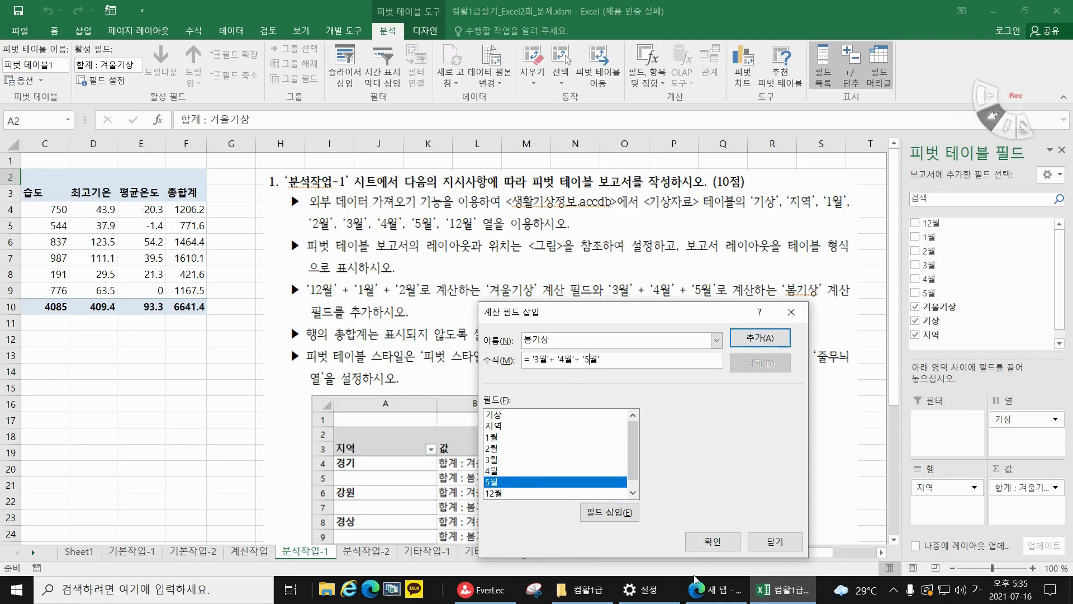
{"action": "left_click", "coordinate": [713, 544]}
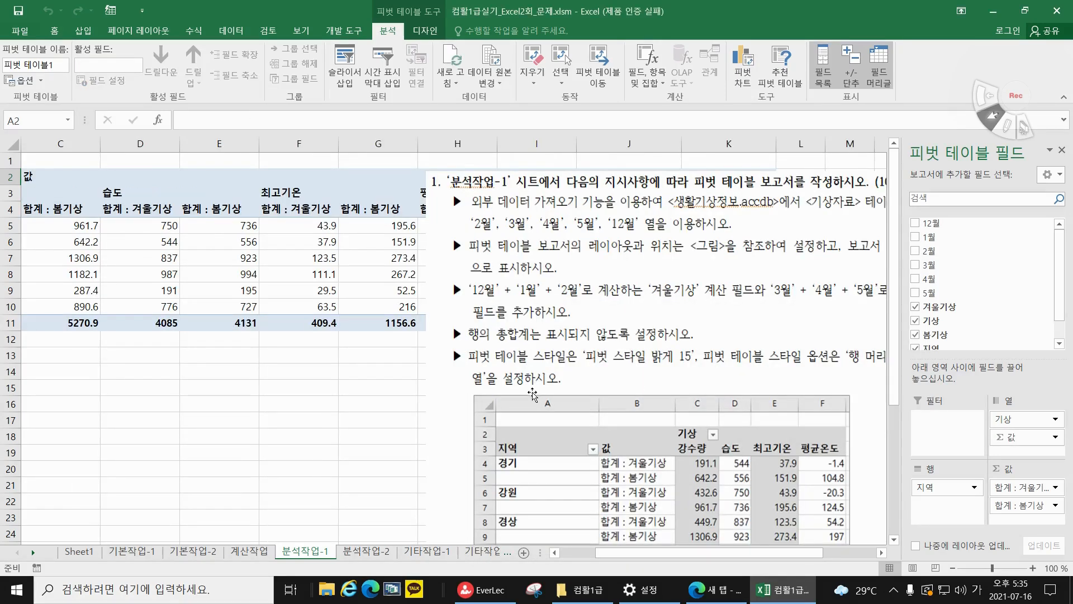
Compare the pivot table with the sample picture and move Σ 값 from the columns to the rows below 지역
{"action": "left_click_drag", "start_coordinate": [653, 554], "coordinate": [608, 554]}
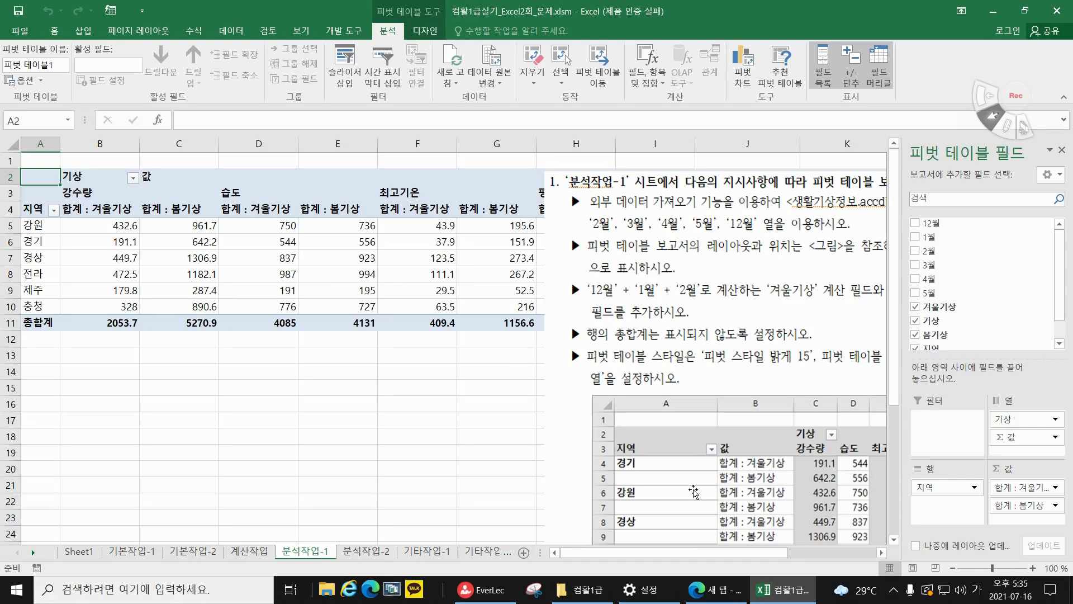
{"action": "left_click_drag", "start_coordinate": [628, 554], "coordinate": [723, 559]}
{"action": "scroll", "coordinate": [457, 416], "scroll_direction": "down", "scroll_amount": 2}
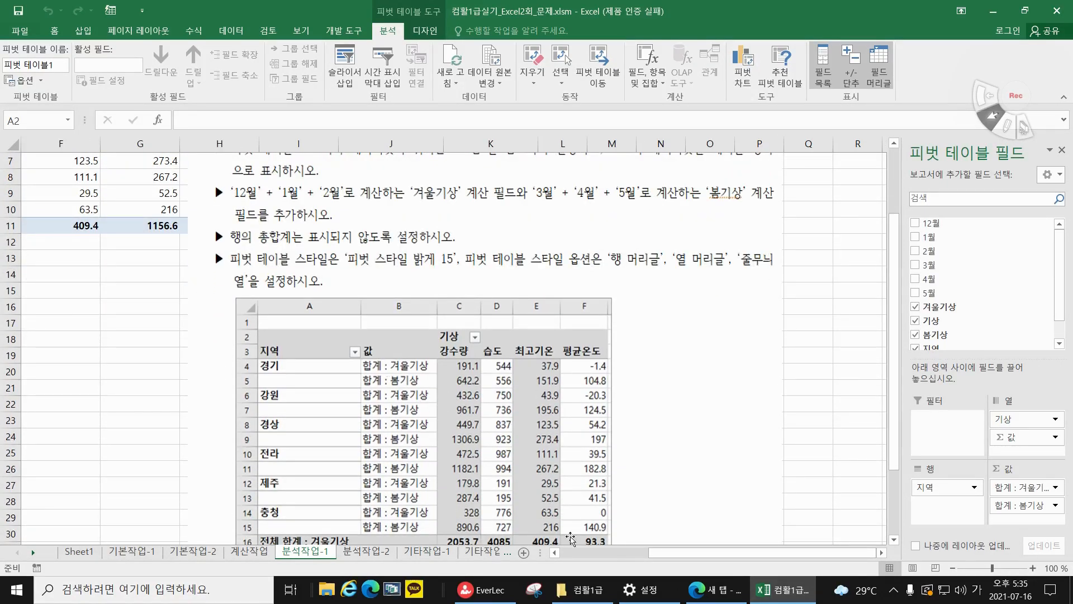
{"action": "left_click_drag", "start_coordinate": [698, 557], "coordinate": [609, 556]}
{"action": "scroll", "coordinate": [162, 376], "scroll_direction": "up", "scroll_amount": 2}
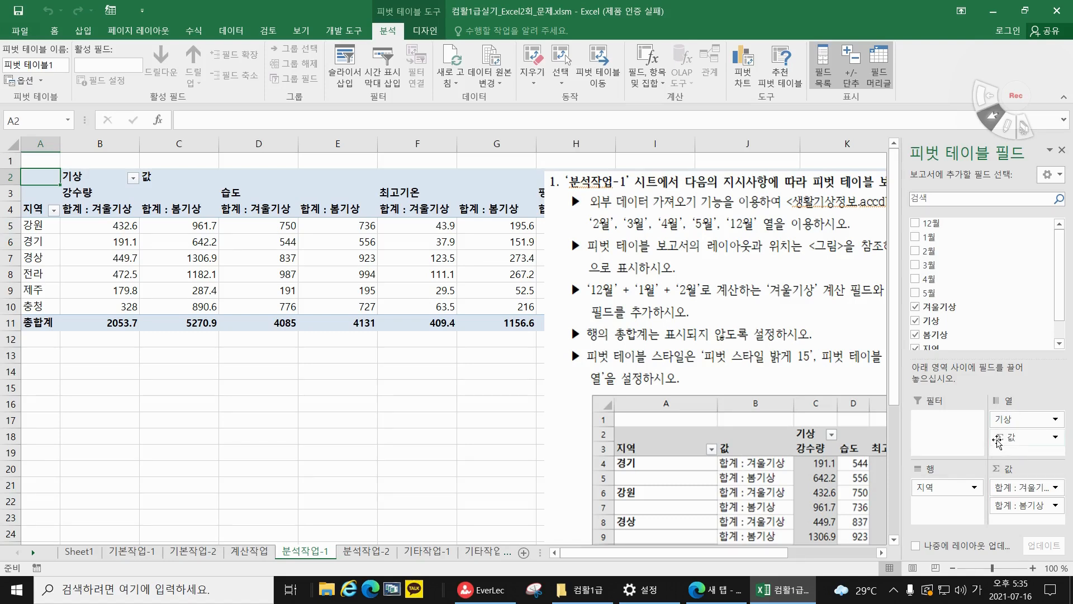
{"action": "left_click_drag", "start_coordinate": [1014, 440], "coordinate": [944, 506]}
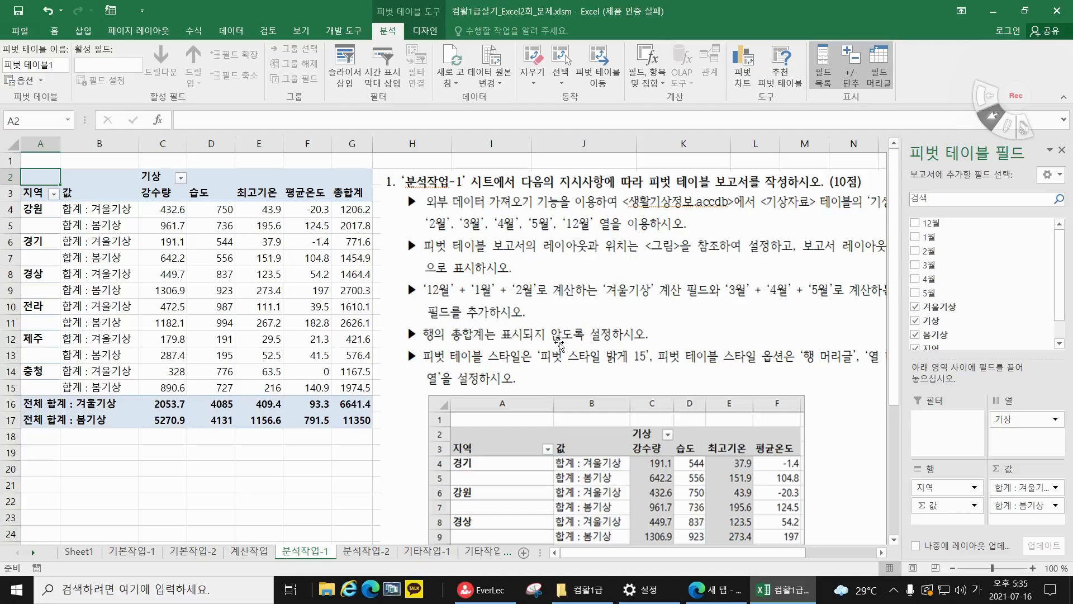
Show grand totals for columns only (열의 총합계만 설정) in the pivot table
{"action": "left_click", "coordinate": [415, 32]}
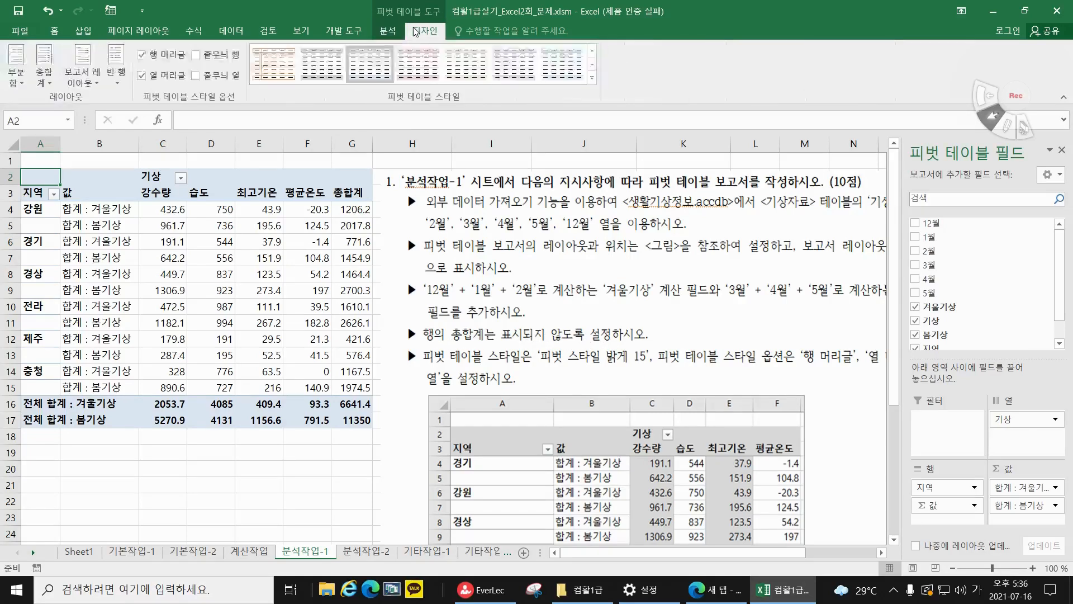
{"action": "left_click", "coordinate": [47, 83]}
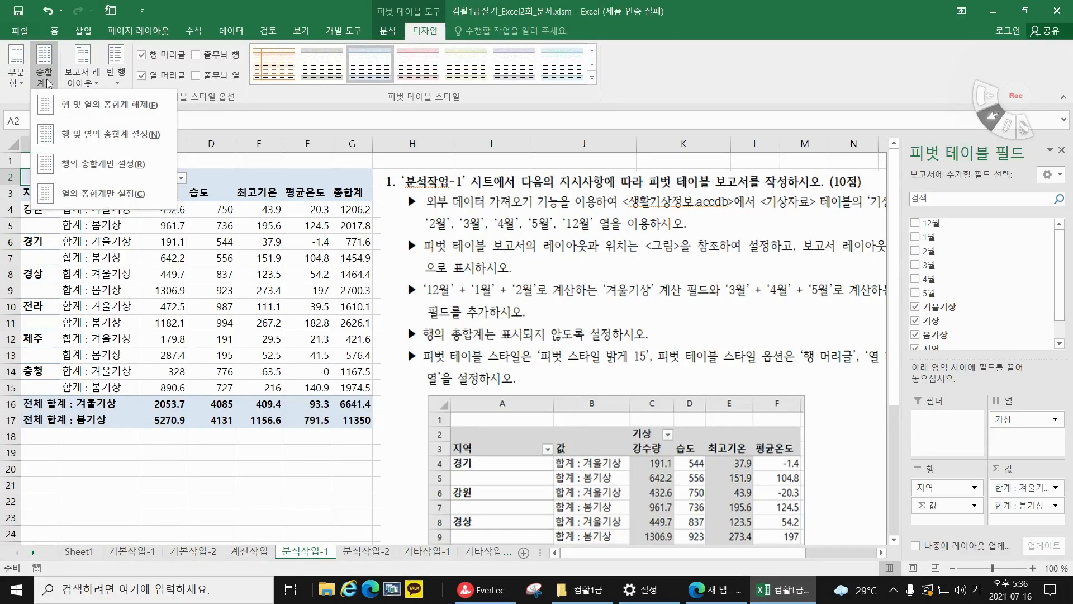
{"action": "left_click", "coordinate": [79, 194]}
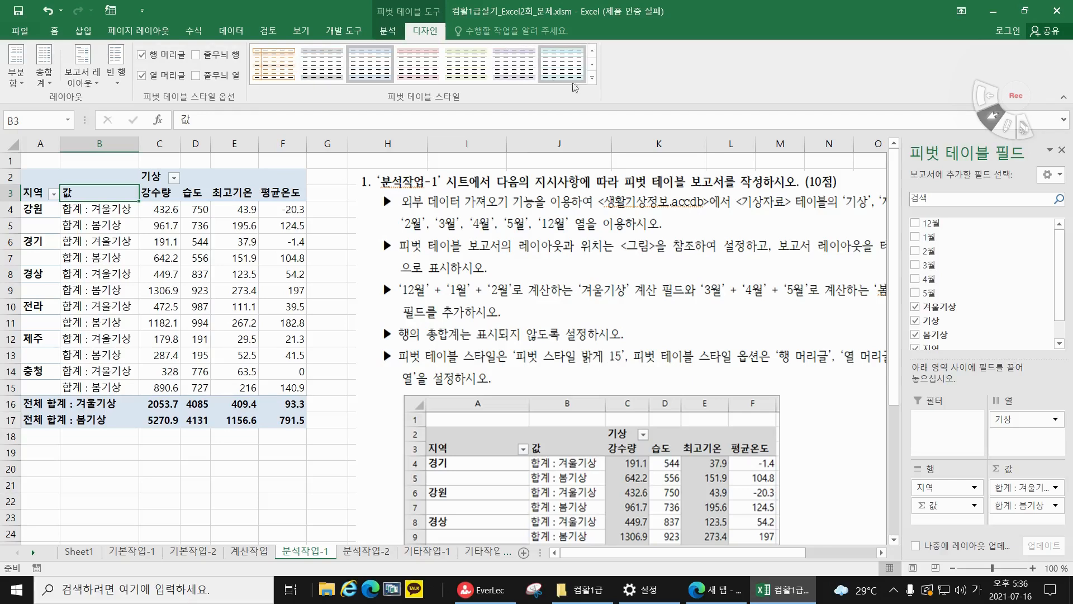
Apply the 피벗 스타일 밝게 15 style to the pivot table and turn on the 줄무늬 열 option
{"action": "left_click", "coordinate": [593, 78]}
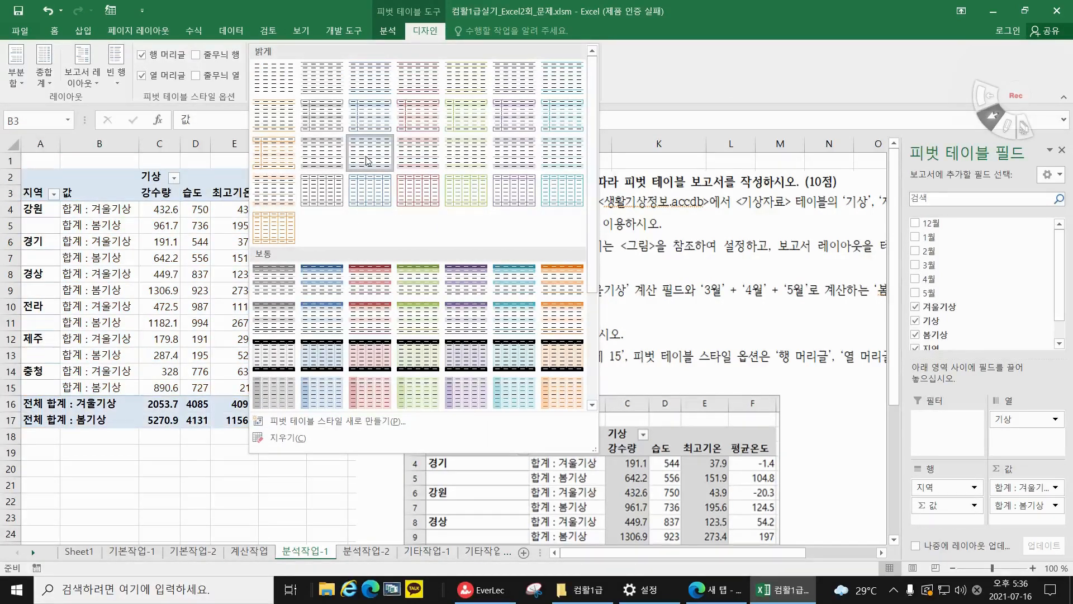
{"action": "left_click", "coordinate": [323, 159]}
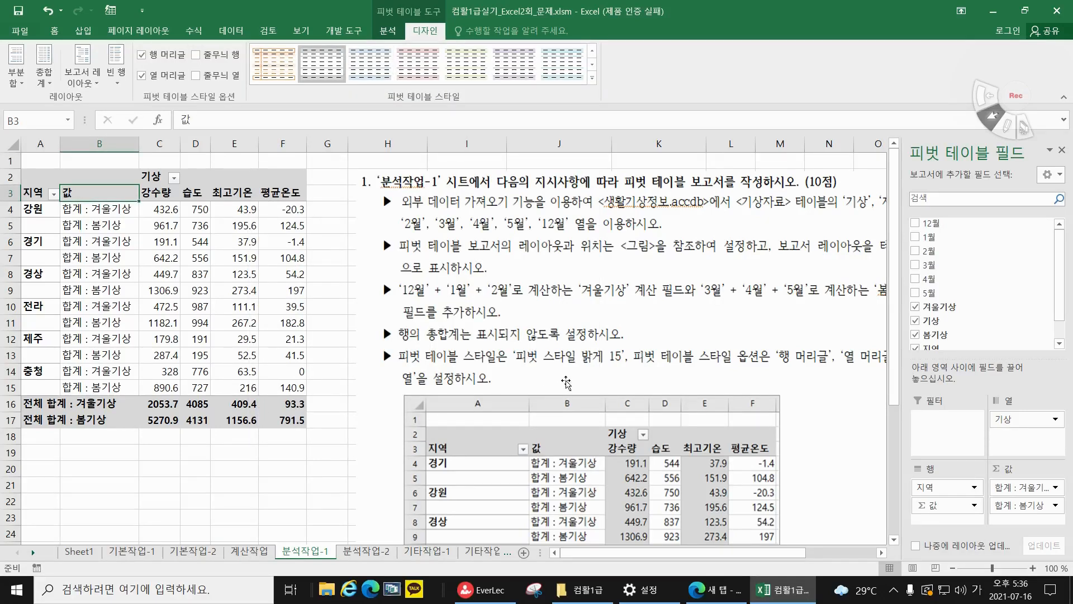
{"action": "mouse_move", "coordinate": [744, 559]}
{"action": "left_mouse_down"}
{"action": "mouse_move", "coordinate": [772, 559]}
{"action": "mouse_move", "coordinate": [742, 559]}
{"action": "left_mouse_up"}
{"action": "left_click", "coordinate": [221, 78]}
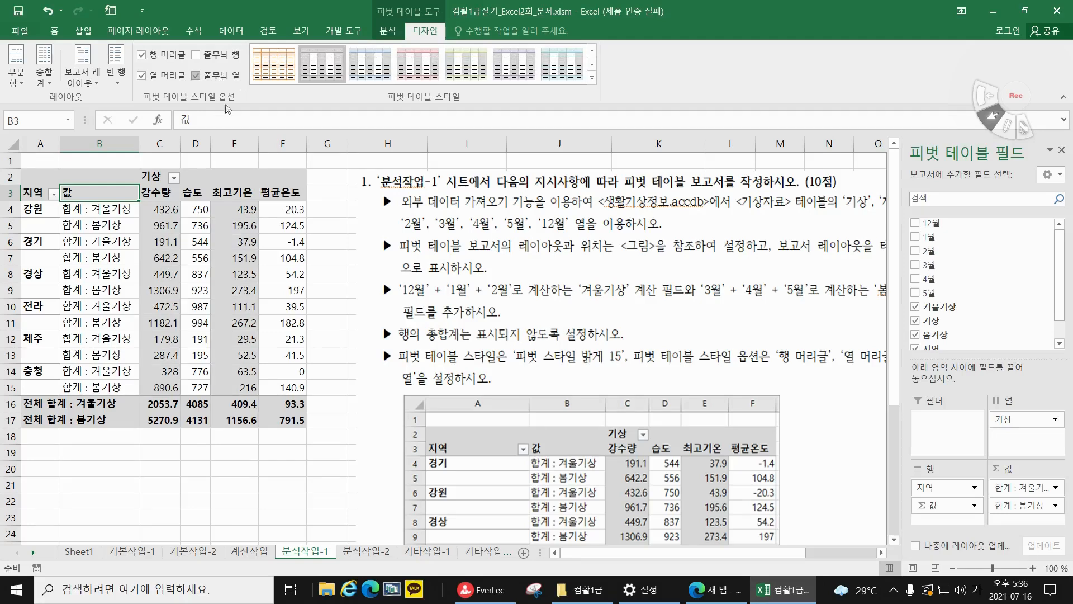
Compare the pivot table's layout, values and 지역 order with the sample picture beside it
{"action": "scroll", "coordinate": [314, 427], "scroll_direction": "down", "scroll_amount": 2}
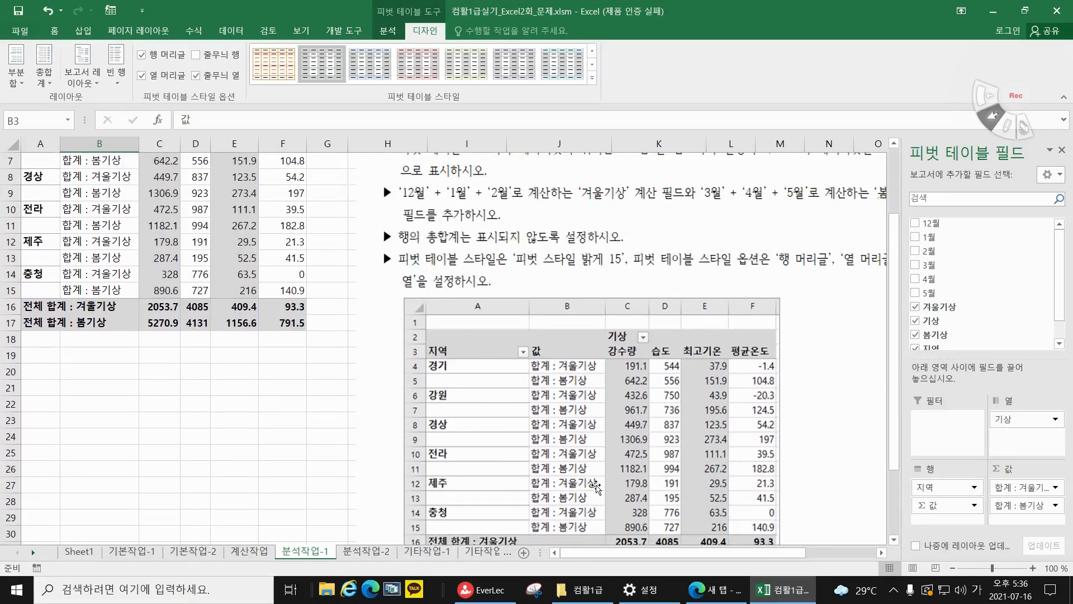
{"action": "scroll", "coordinate": [155, 278], "scroll_direction": "up", "scroll_amount": 2}
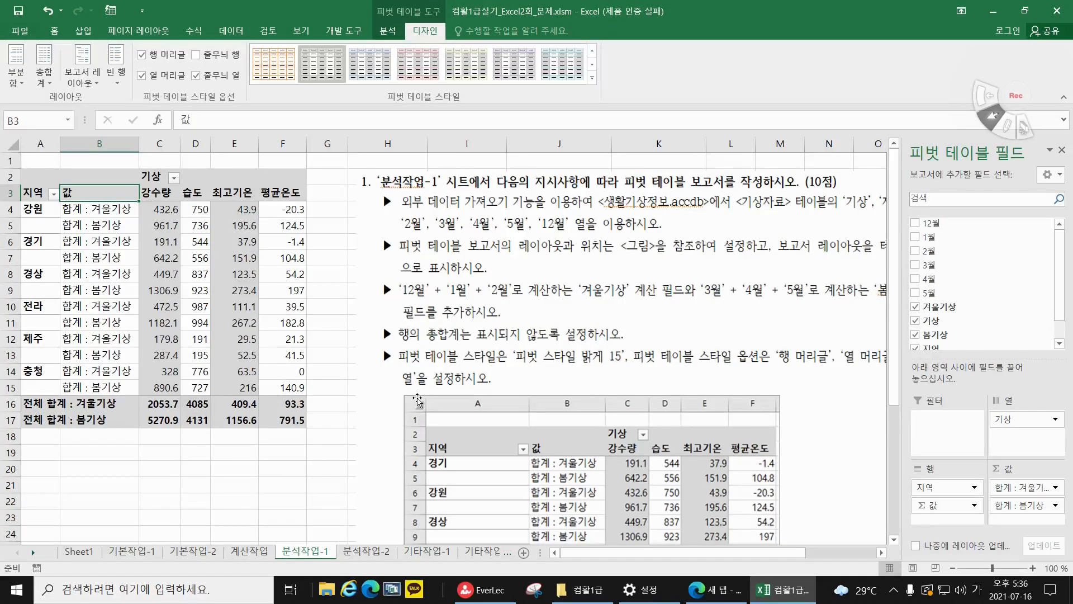
{"action": "scroll", "coordinate": [395, 397], "scroll_direction": "down", "scroll_amount": 1}
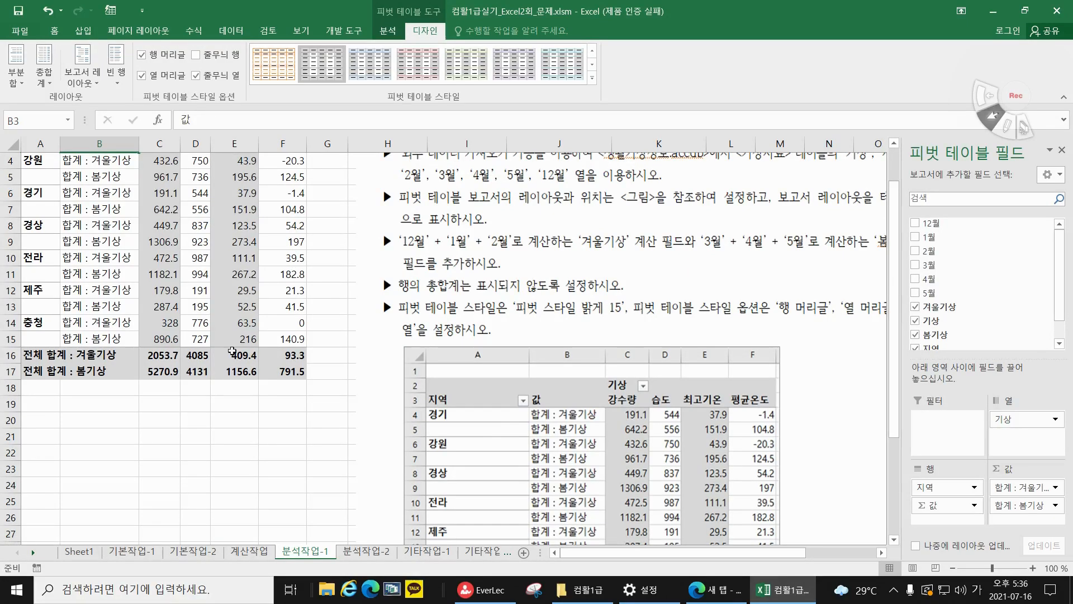
{"action": "scroll", "coordinate": [536, 456], "scroll_direction": "up", "scroll_amount": 1}
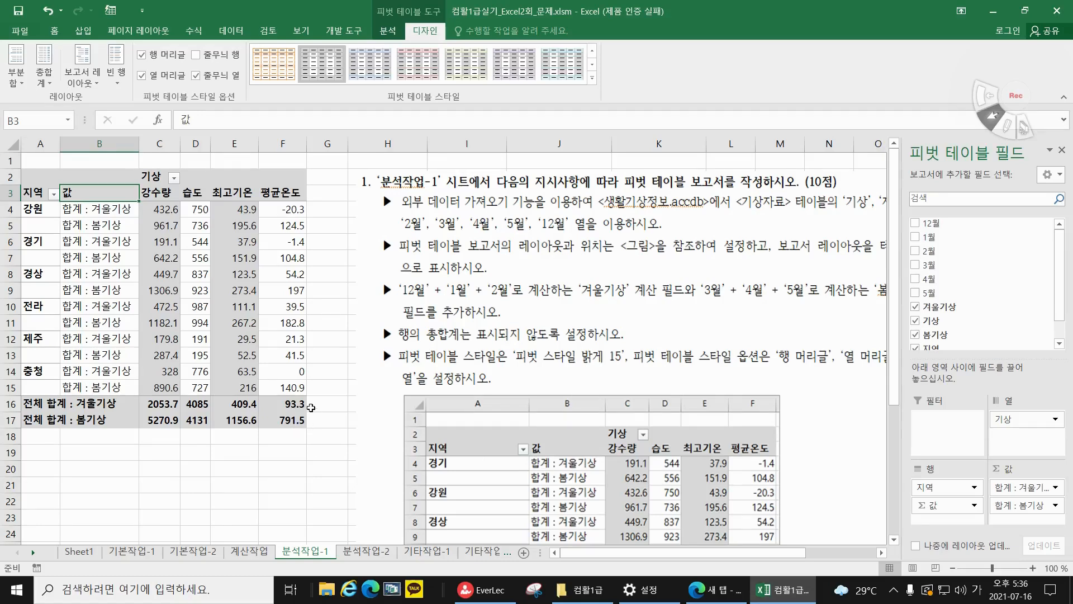
{"action": "scroll", "coordinate": [267, 371], "scroll_direction": "down", "scroll_amount": 2}
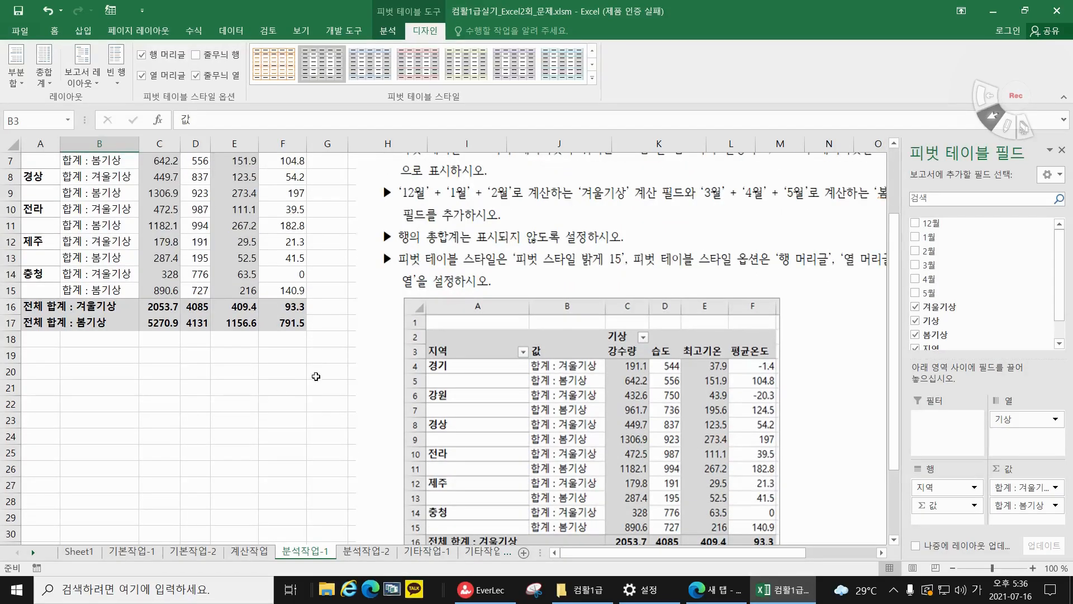
{"action": "scroll", "coordinate": [316, 371], "scroll_direction": "down", "scroll_amount": 2}
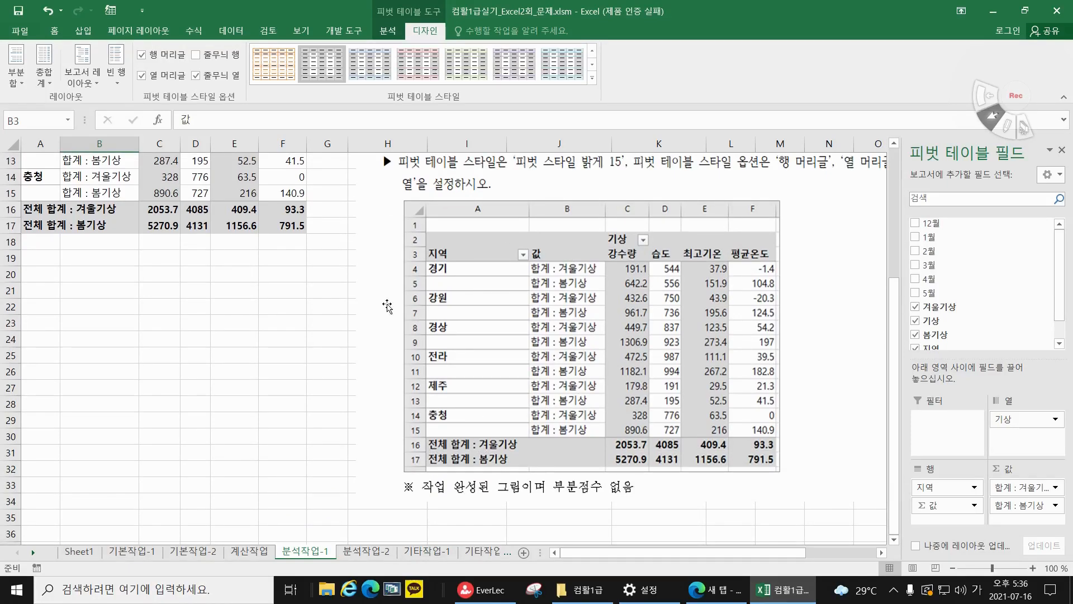
{"action": "scroll", "coordinate": [140, 268], "scroll_direction": "up", "scroll_amount": 4}
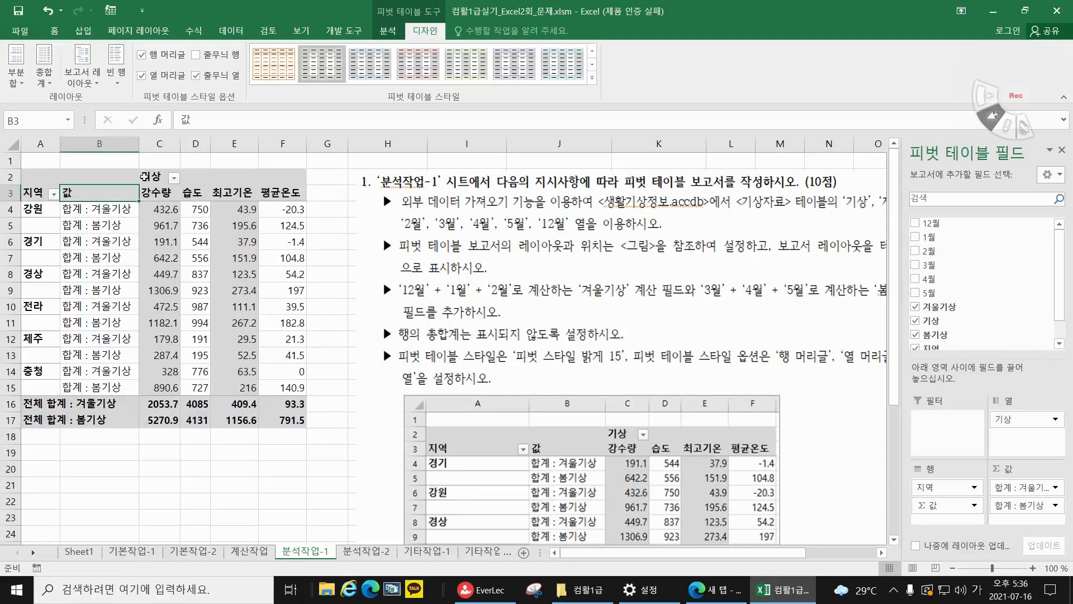
{"action": "scroll", "coordinate": [216, 300], "scroll_direction": "down", "scroll_amount": 3}
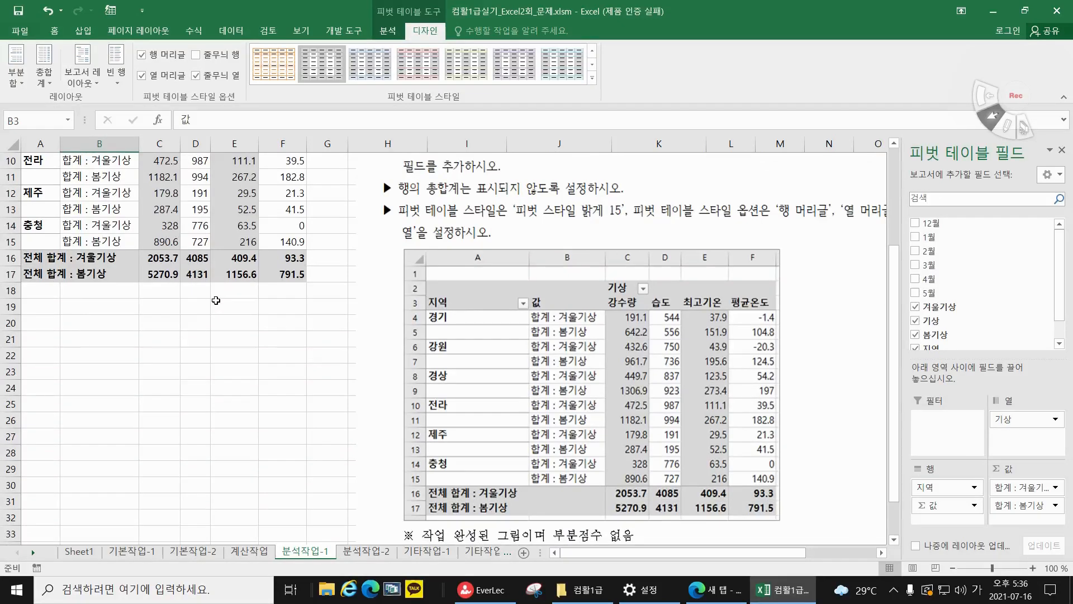
{"action": "scroll", "coordinate": [216, 300], "scroll_direction": "up", "scroll_amount": 3}
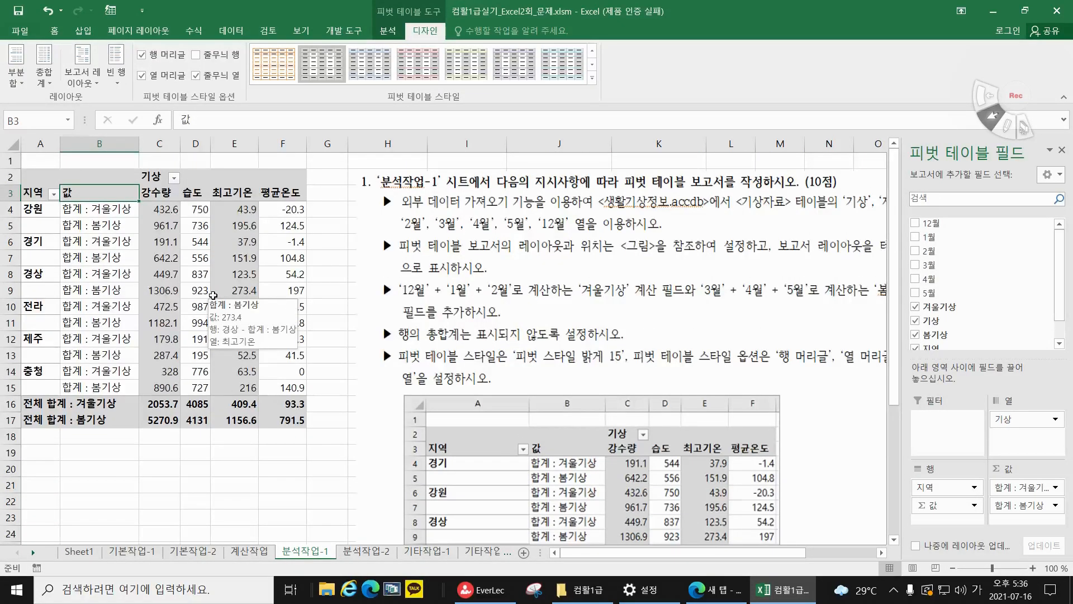
{"action": "scroll", "coordinate": [246, 313], "scroll_direction": "down", "scroll_amount": 2}
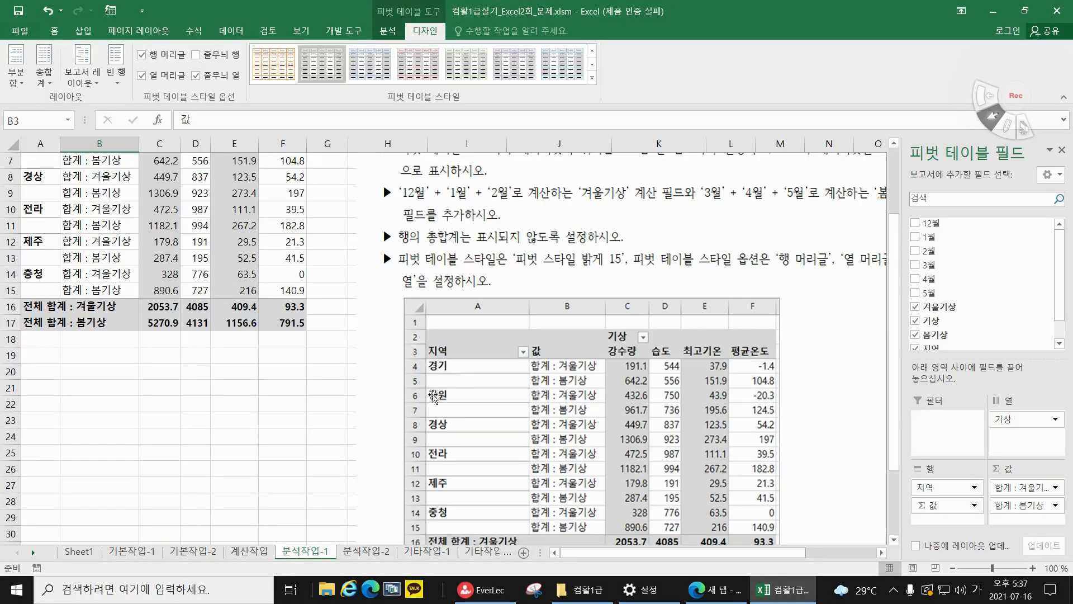
{"action": "scroll", "coordinate": [148, 352], "scroll_direction": "up", "scroll_amount": 2}
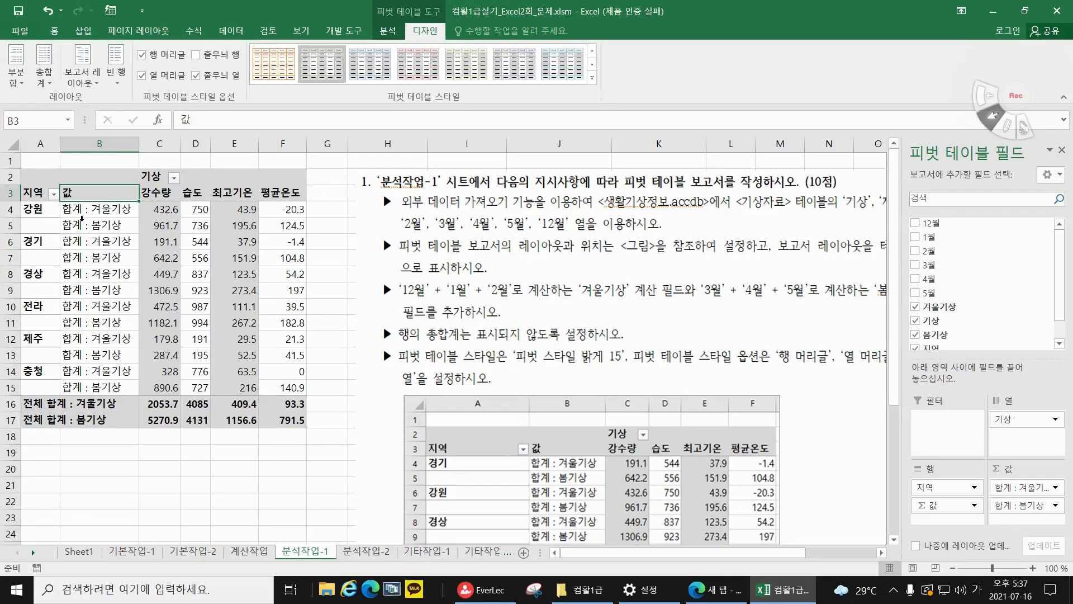
{"action": "scroll", "coordinate": [414, 344], "scroll_direction": "down", "scroll_amount": 2}
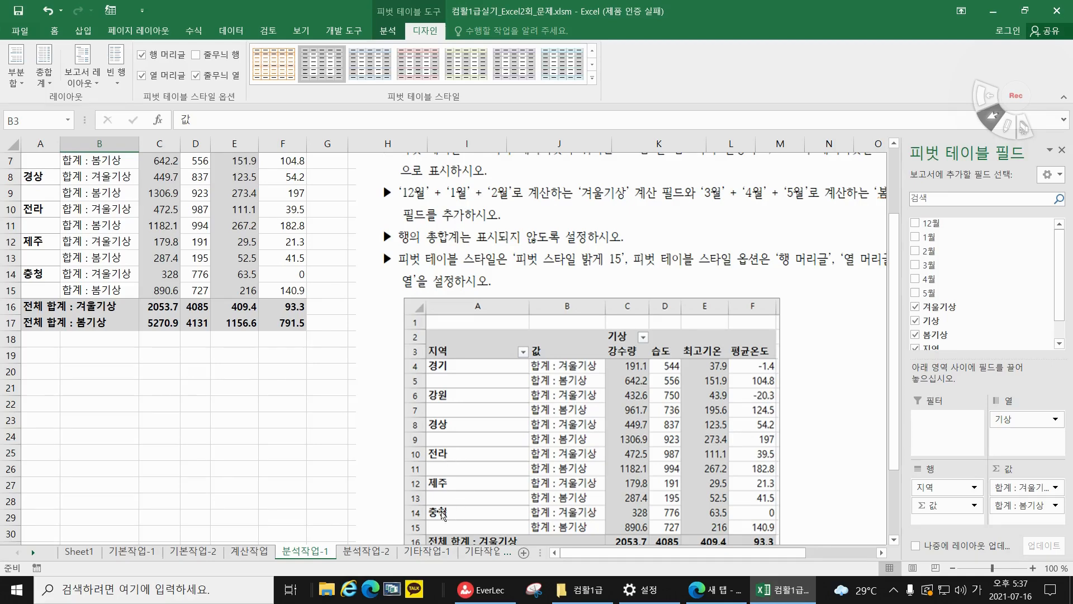
{"action": "scroll", "coordinate": [66, 244], "scroll_direction": "up", "scroll_amount": 2}
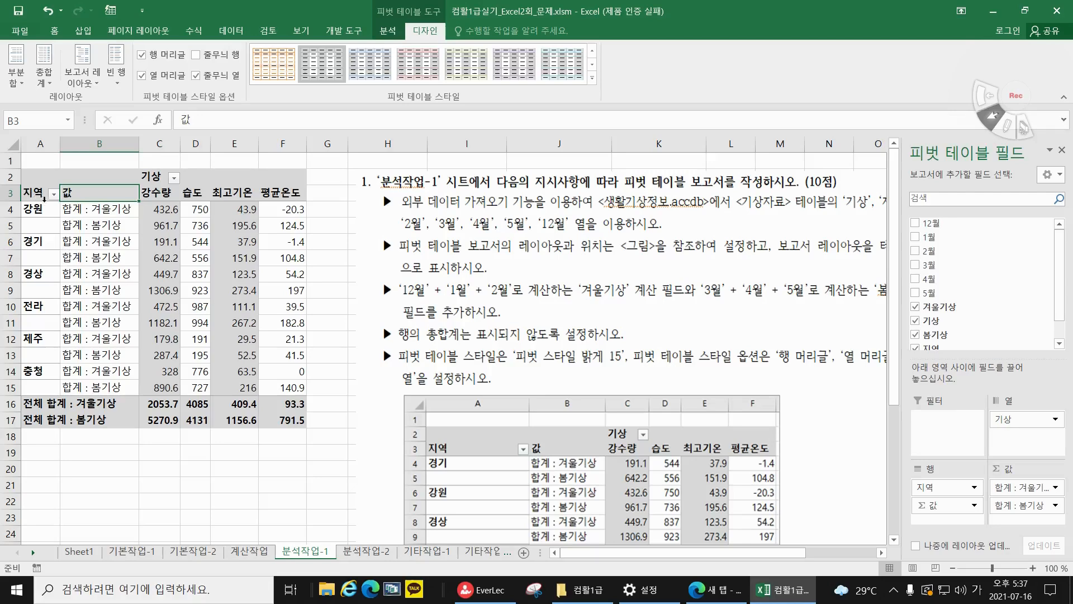
Move the 경기 rows above 강원 so the 지역 order matches the sample picture
{"action": "left_click_drag", "start_coordinate": [43, 242], "coordinate": [272, 260]}
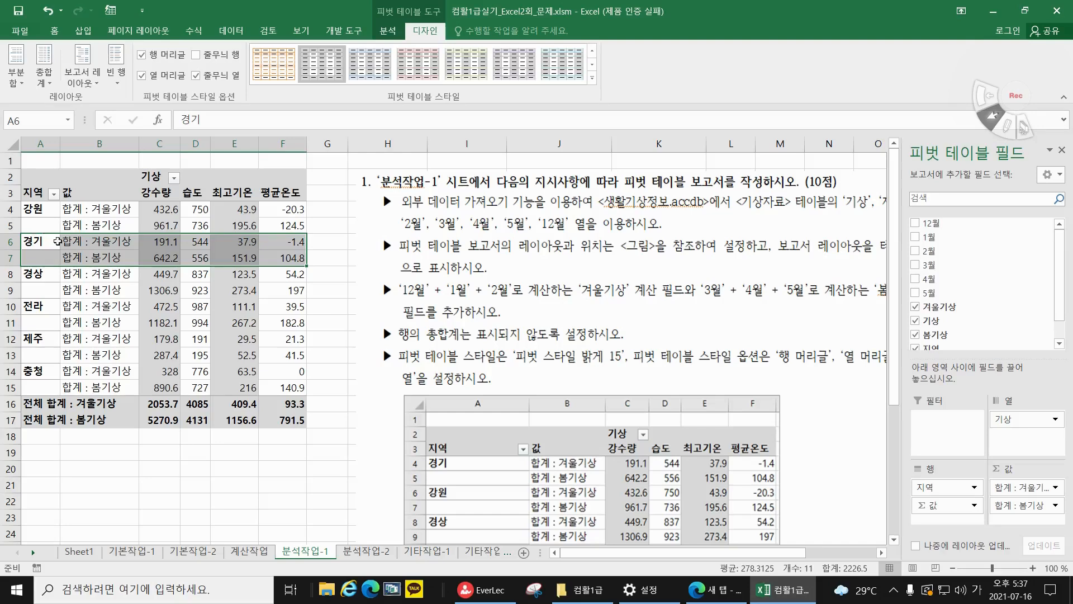
{"action": "left_click", "coordinate": [52, 233]}
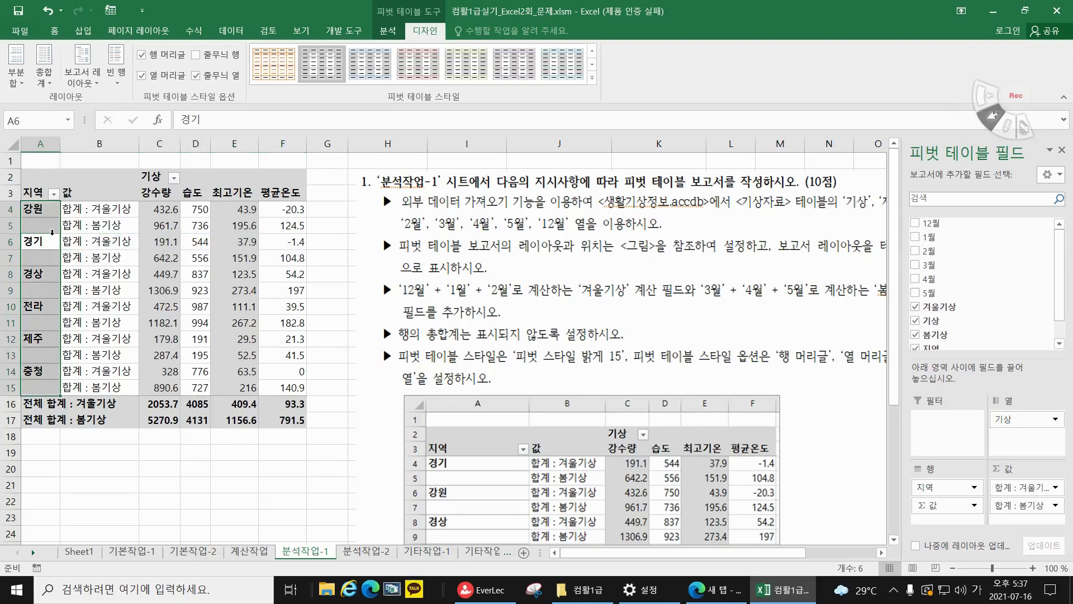
{"action": "left_click_drag", "start_coordinate": [48, 235], "coordinate": [307, 246]}
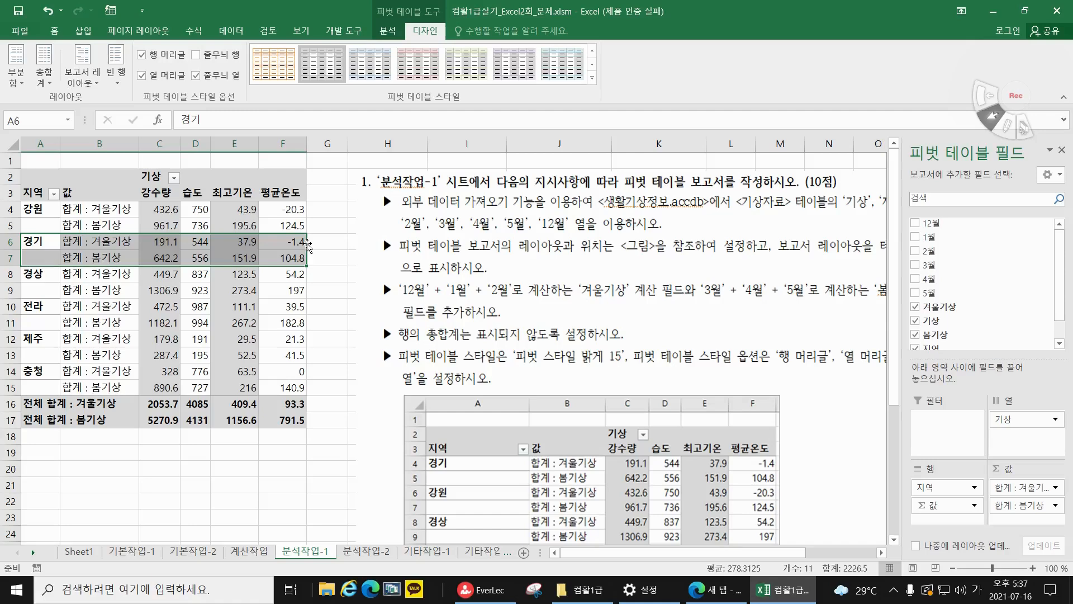
{"action": "left_click_drag", "start_coordinate": [307, 246], "coordinate": [305, 227]}
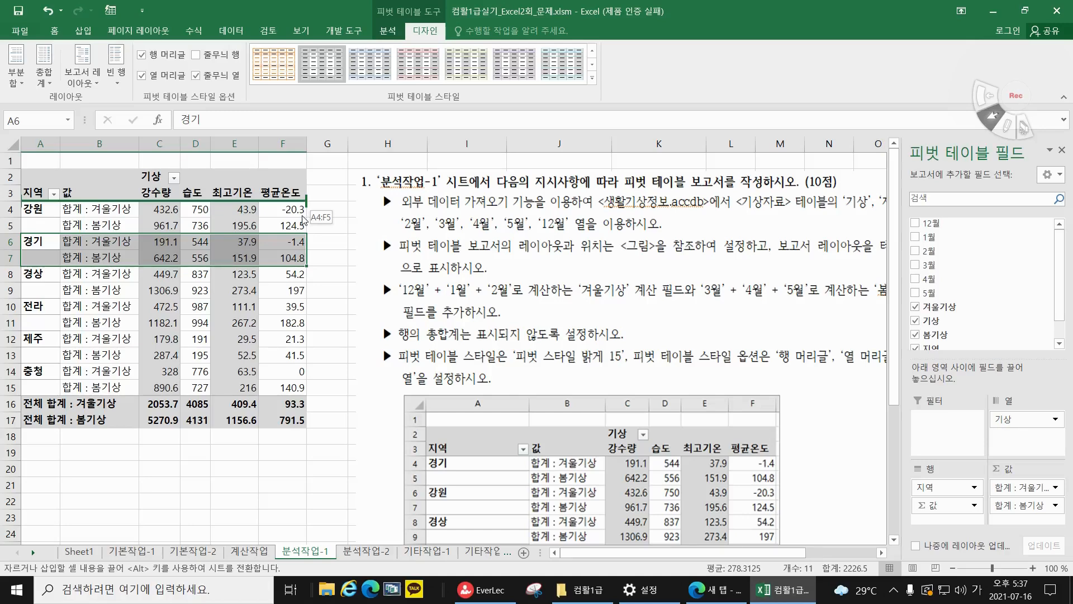
{"action": "left_click_drag", "start_coordinate": [304, 219], "coordinate": [304, 219]}
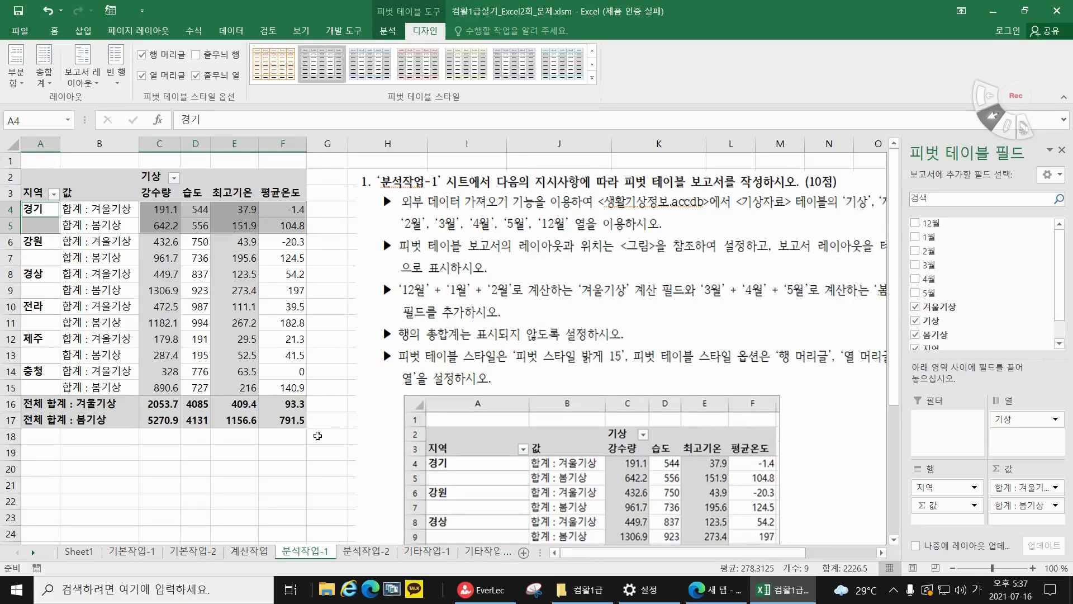
{"action": "scroll", "coordinate": [318, 436], "scroll_direction": "down", "scroll_amount": 1}
{"action": "scroll", "coordinate": [236, 356], "scroll_direction": "up", "scroll_amount": 1}
{"action": "left_click", "coordinate": [326, 390]}
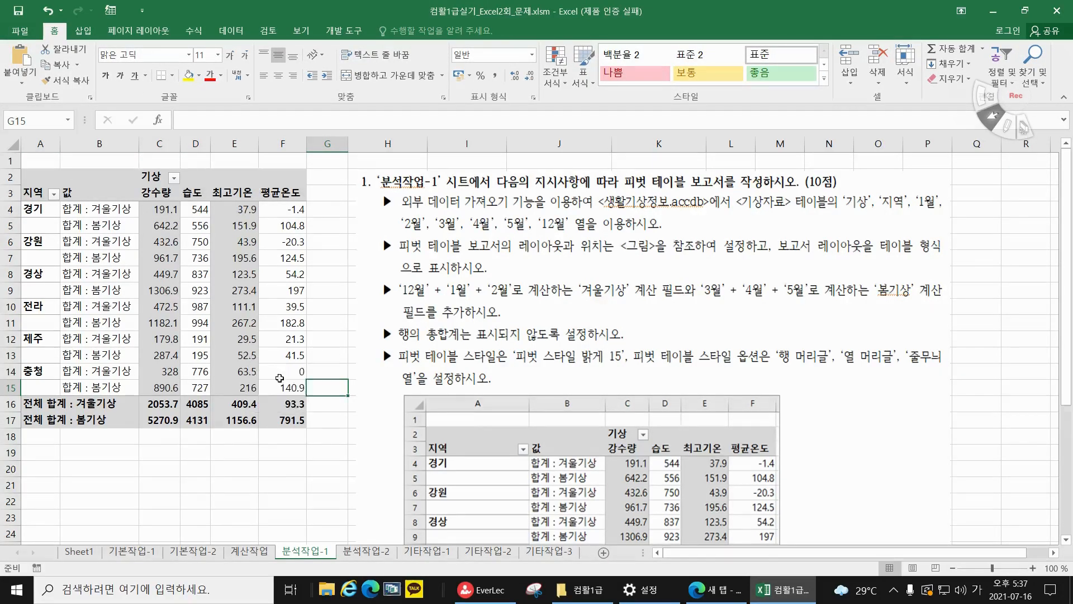
Widen column A, which holds the 지역 labels, to match the proportions of the sample picture
{"action": "scroll", "coordinate": [274, 374], "scroll_direction": "down", "scroll_amount": 3}
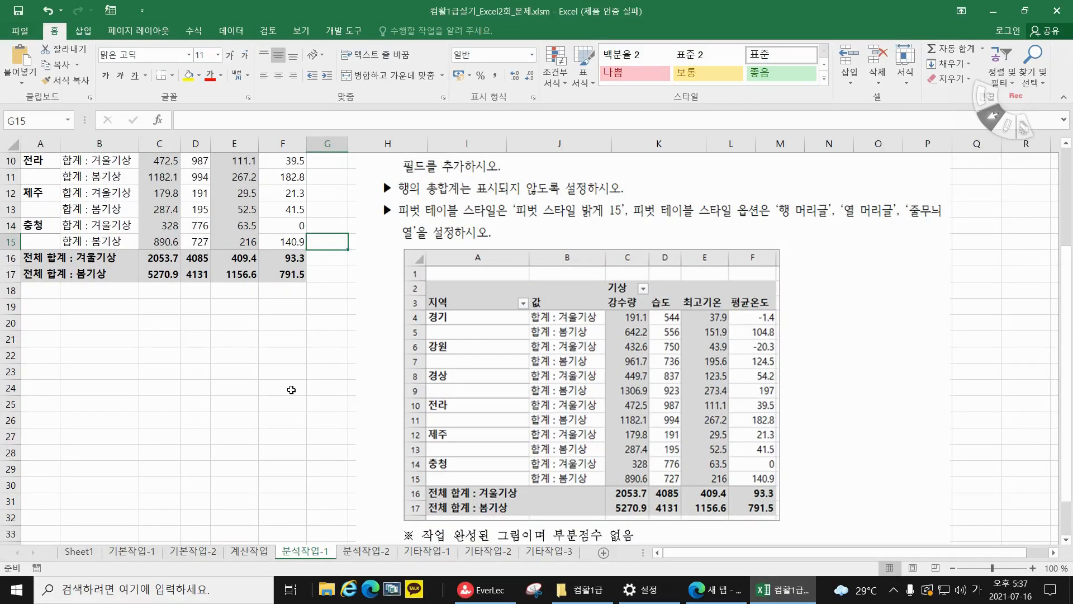
{"action": "scroll", "coordinate": [291, 389], "scroll_direction": "up", "scroll_amount": 3}
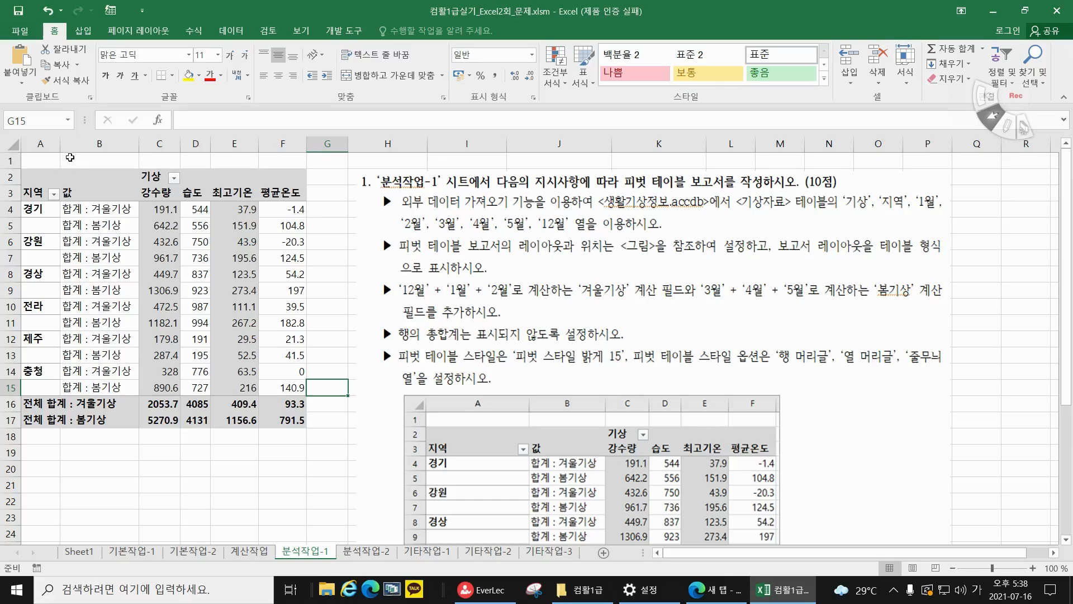
{"action": "left_click_drag", "start_coordinate": [61, 146], "coordinate": [106, 146]}
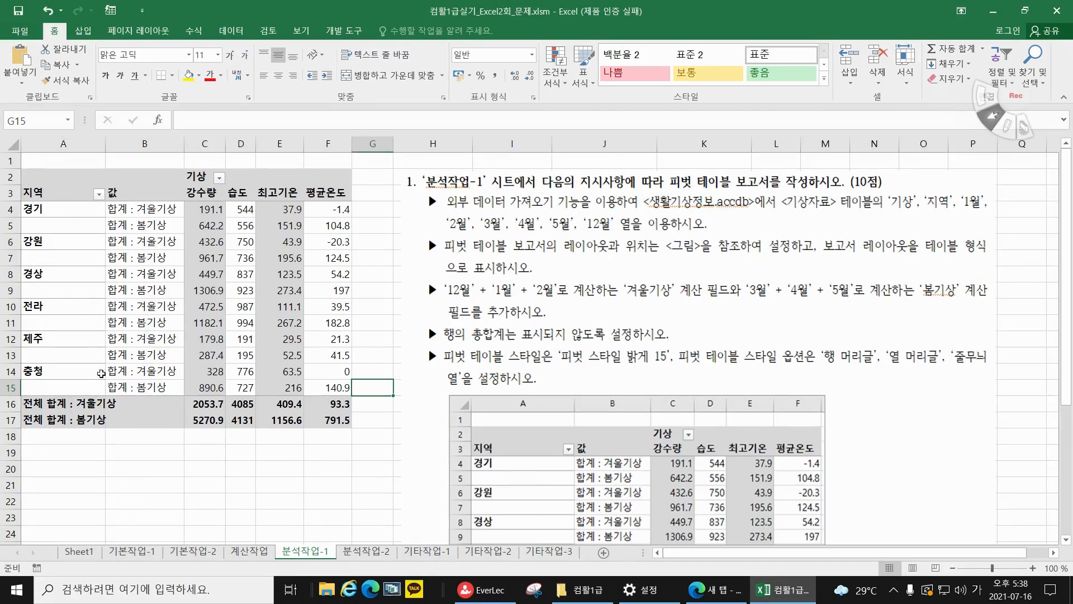
{"action": "scroll", "coordinate": [179, 457], "scroll_direction": "down", "scroll_amount": 2}
{"action": "scroll", "coordinate": [178, 457], "scroll_direction": "down", "scroll_amount": 1}
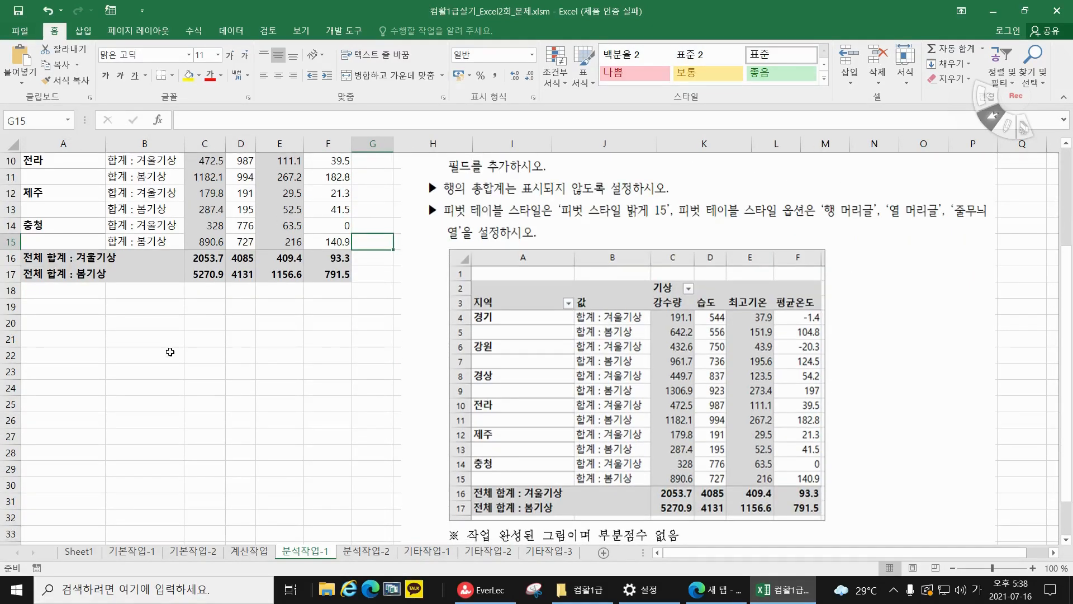
{"action": "left_click_drag", "start_coordinate": [105, 146], "coordinate": [124, 145]}
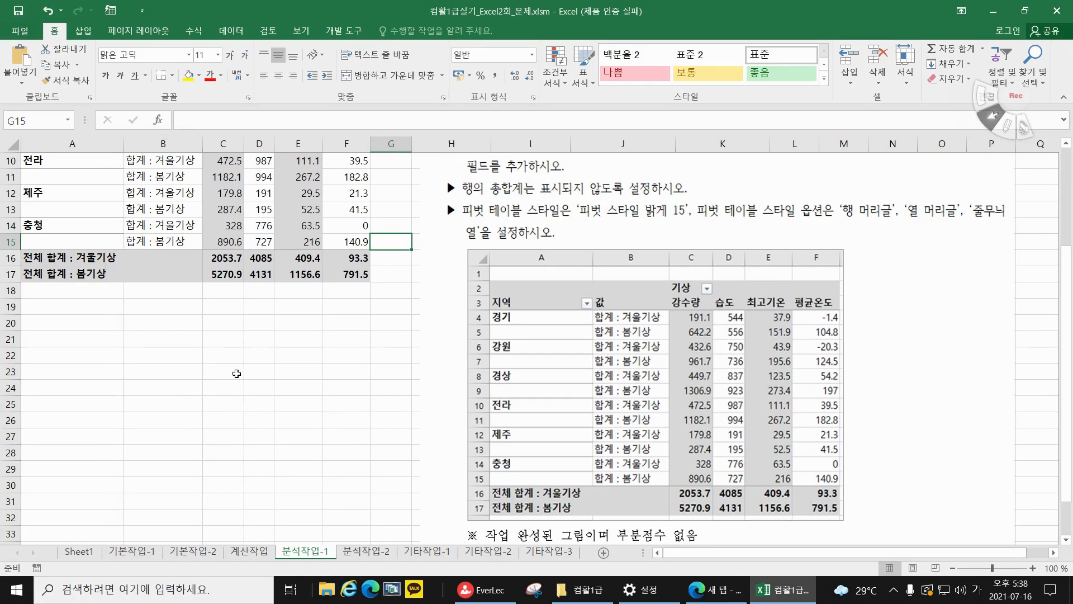
{"action": "scroll", "coordinate": [237, 370], "scroll_direction": "up", "scroll_amount": 3}
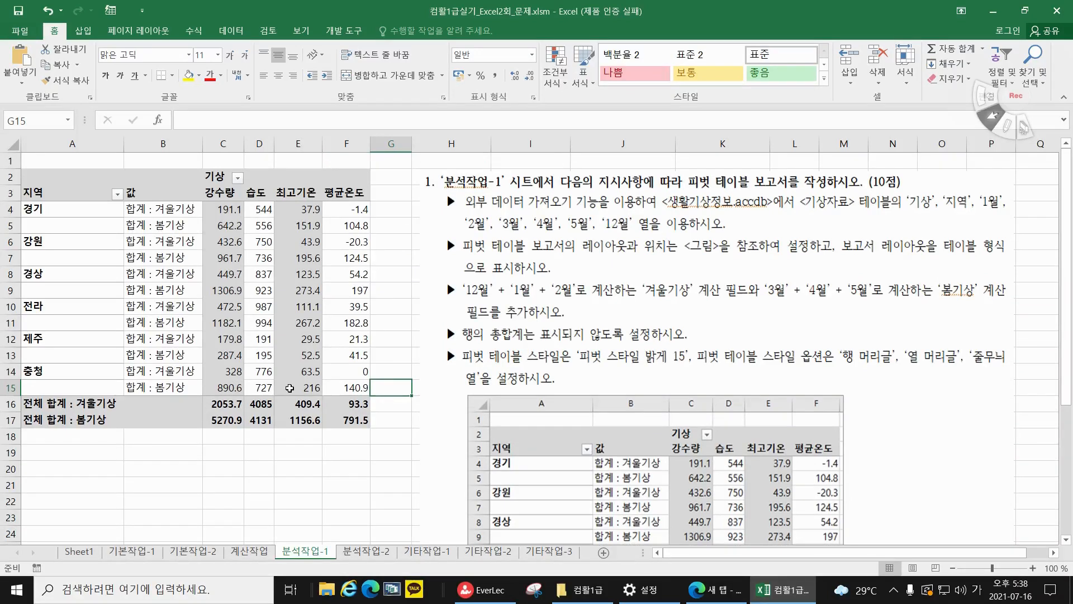
{"action": "left_click", "coordinate": [287, 272]}
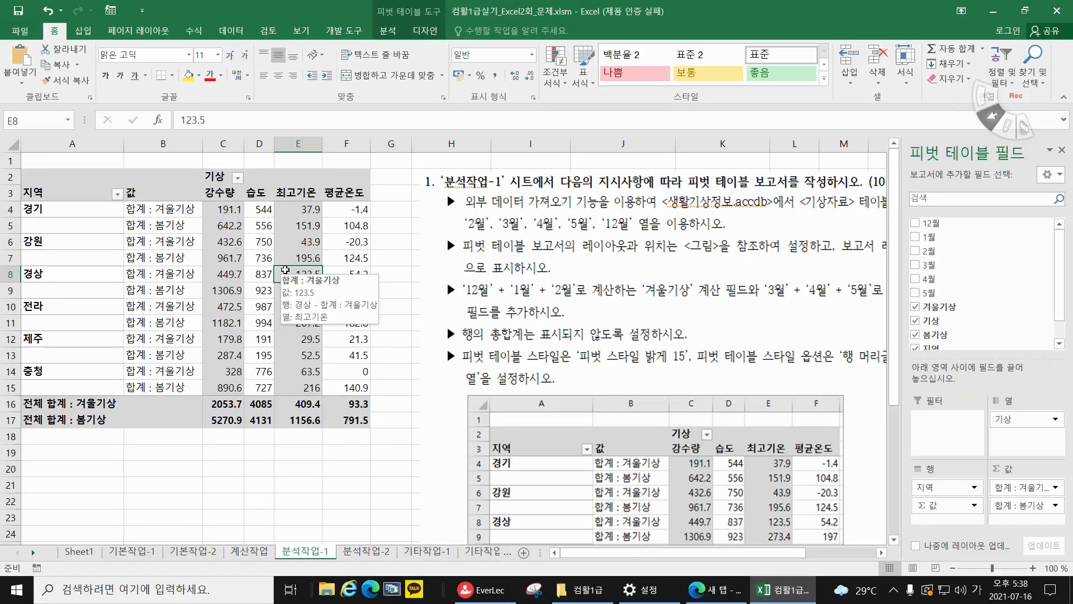
{"action": "left_click", "coordinate": [161, 260]}
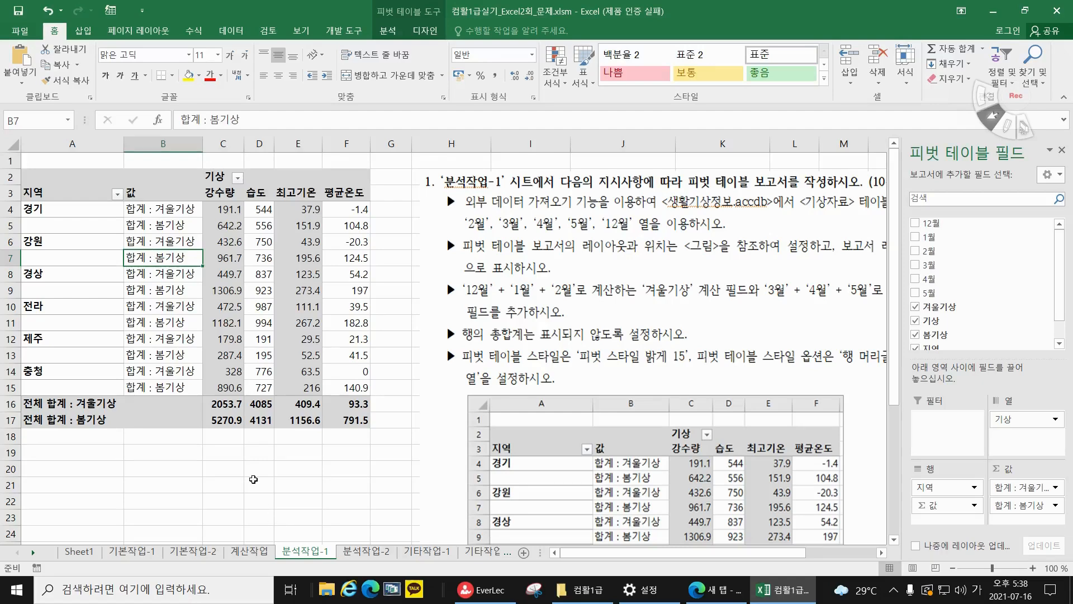
{"action": "left_click", "coordinate": [253, 479]}
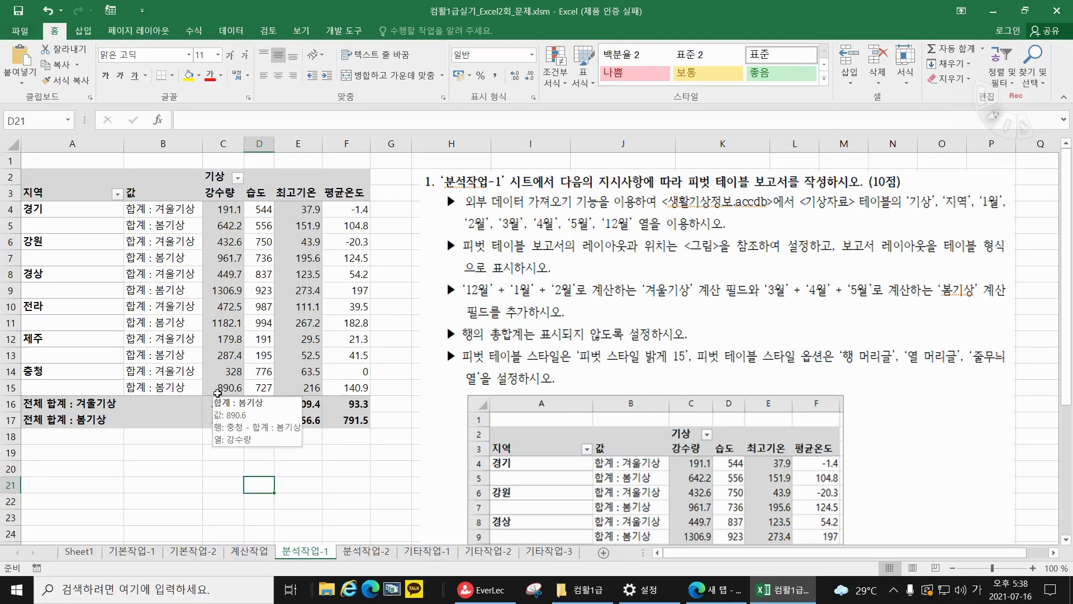
Open the 분석작업-2 sheet for the data validation and filter task
{"action": "left_click", "coordinate": [366, 552]}
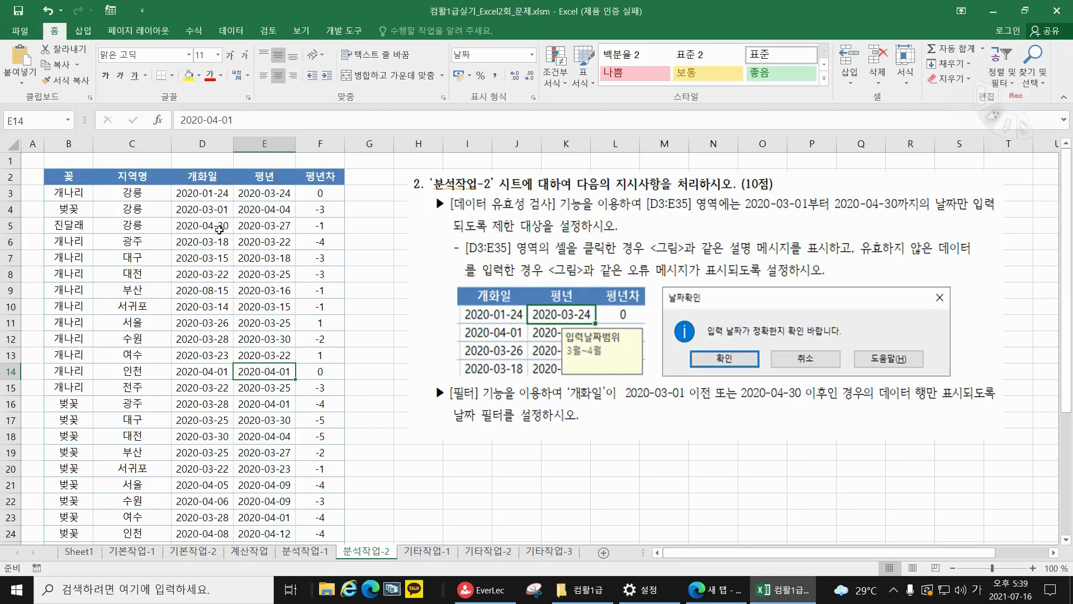
Select the range D3:E35 and open the data validation settings for it
{"action": "left_click", "coordinate": [206, 193]}
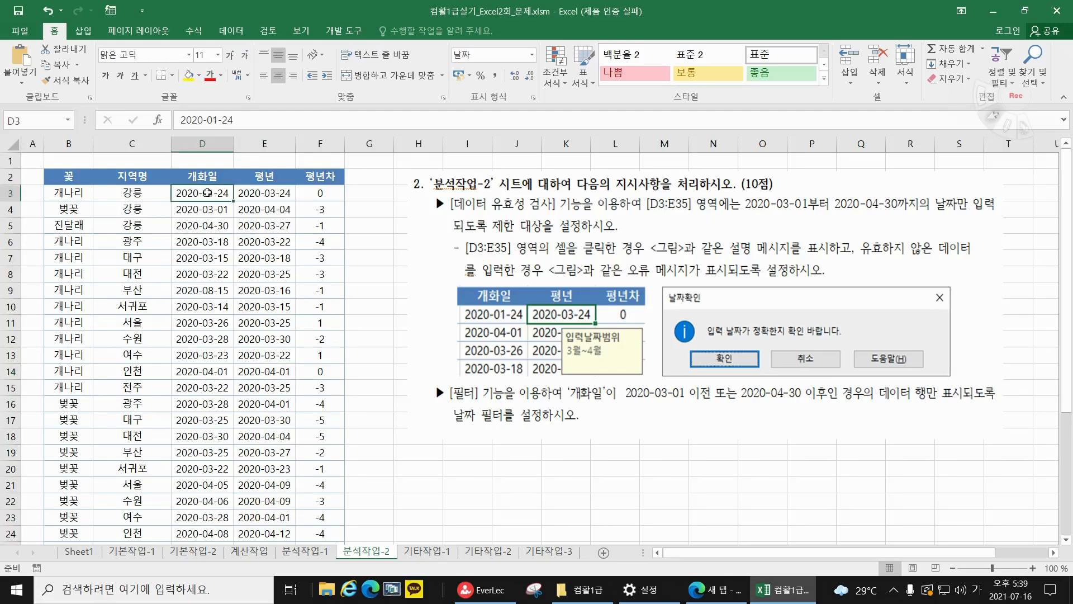
{"action": "left_click_drag", "start_coordinate": [207, 193], "coordinate": [279, 472]}
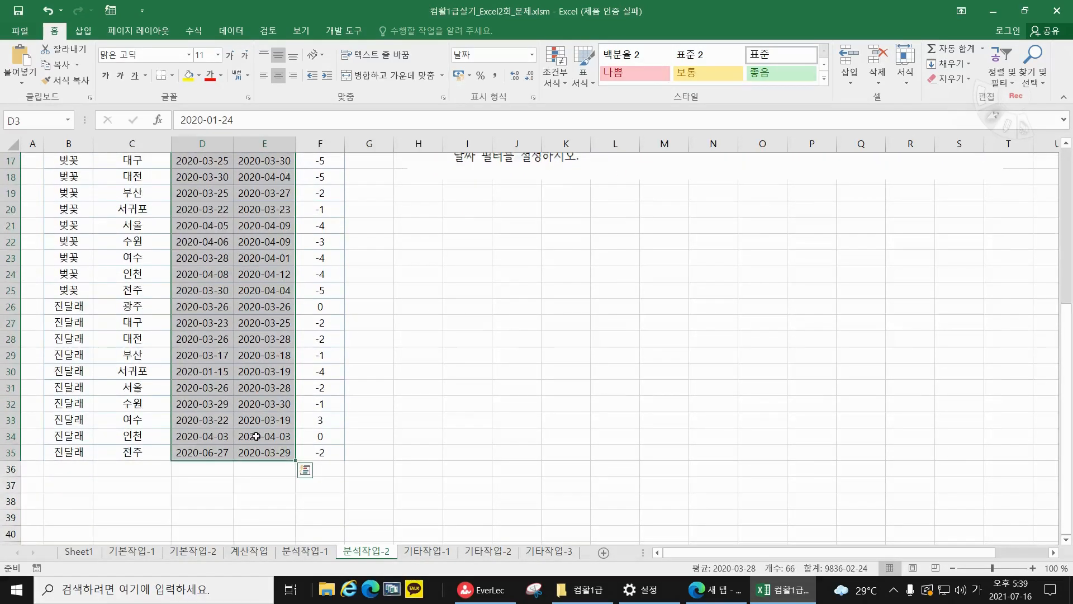
{"action": "scroll", "coordinate": [211, 430], "scroll_direction": "up", "scroll_amount": 5}
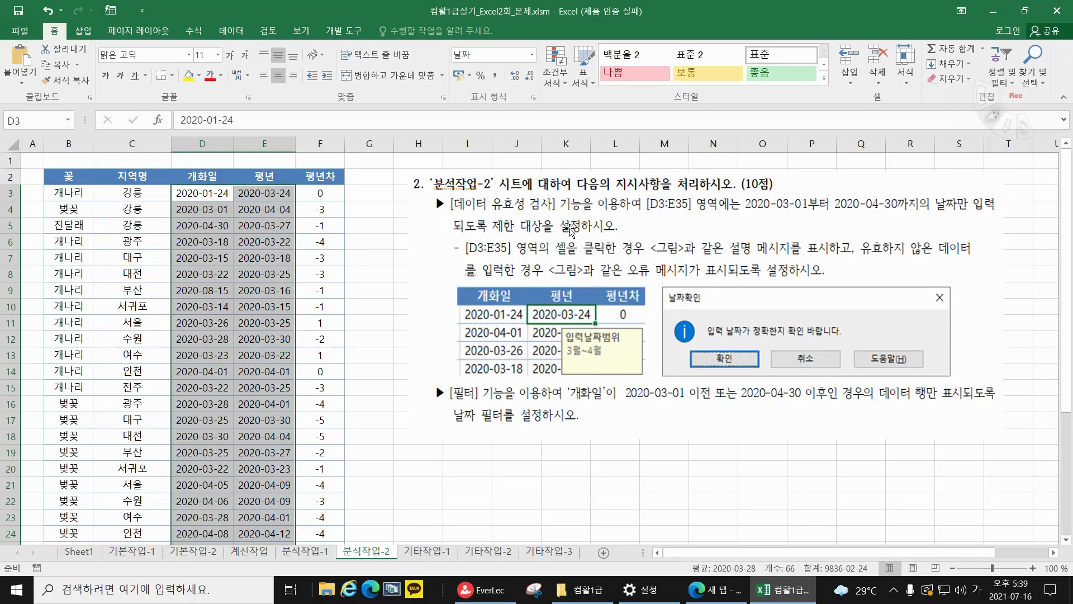
{"action": "left_click", "coordinate": [242, 34]}
{"action": "left_click", "coordinate": [660, 85]}
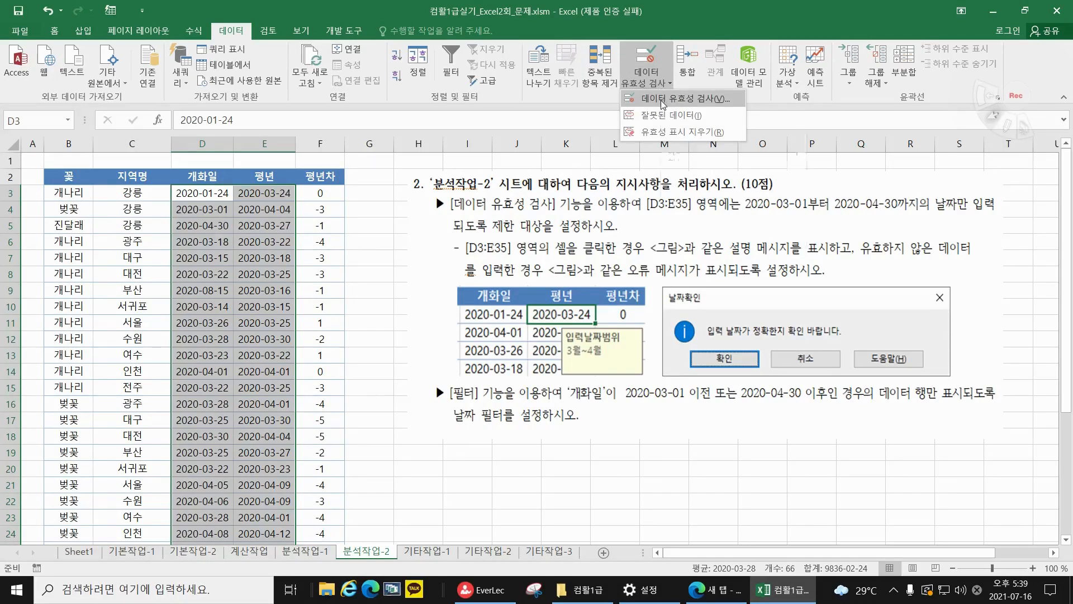
{"action": "left_click", "coordinate": [662, 104]}
{"action": "left_click_drag", "start_coordinate": [609, 306], "coordinate": [247, 254]}
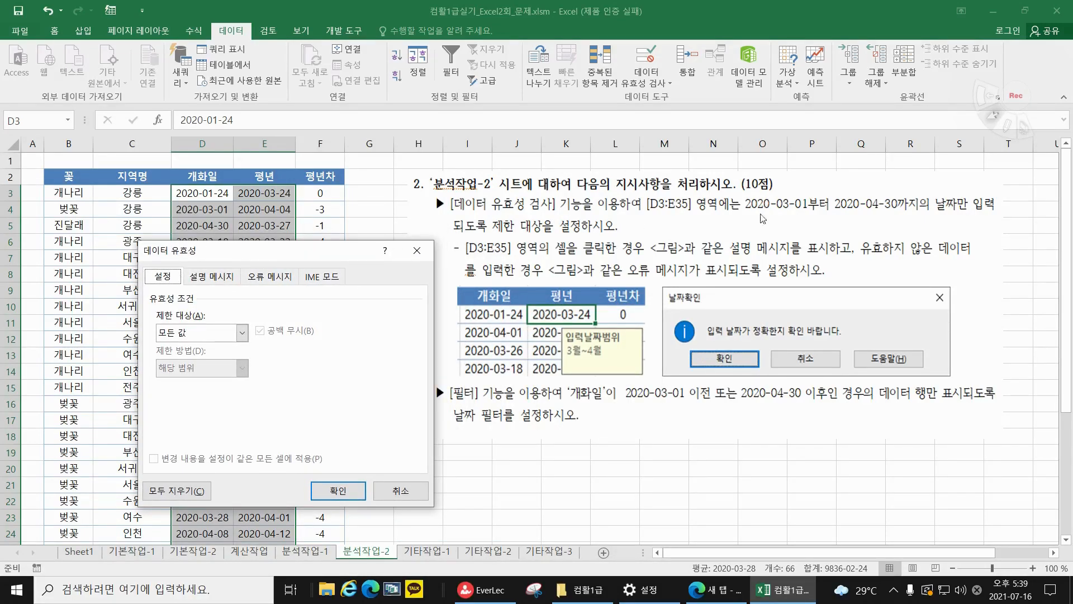
Restrict the allowed entries to 날짜 with 해당 범위 from 2020-03-01 to 2020-04-30
{"action": "left_click", "coordinate": [224, 335]}
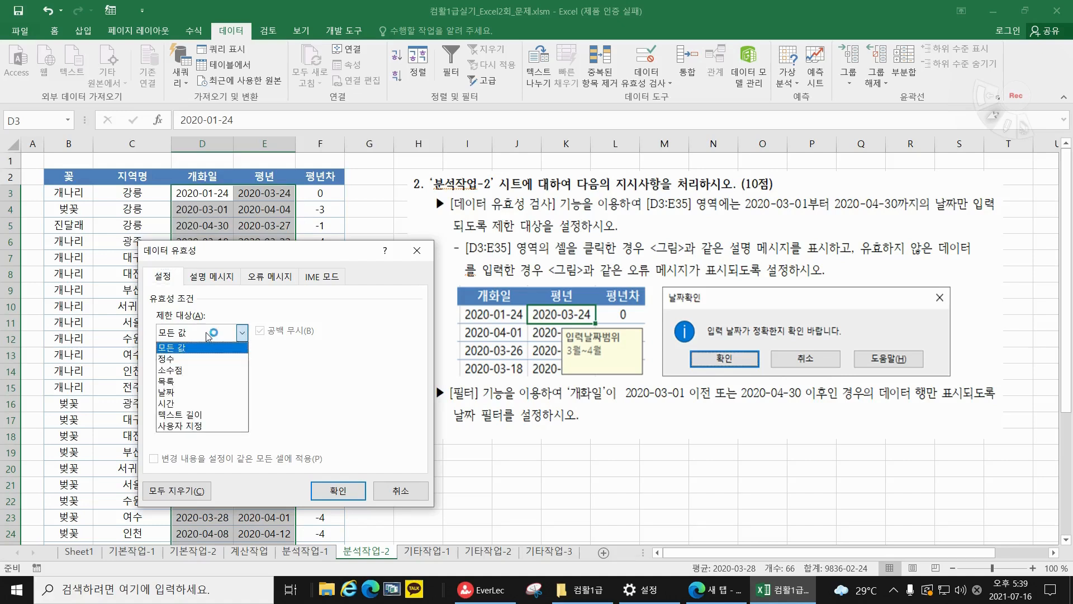
{"action": "left_click", "coordinate": [171, 392]}
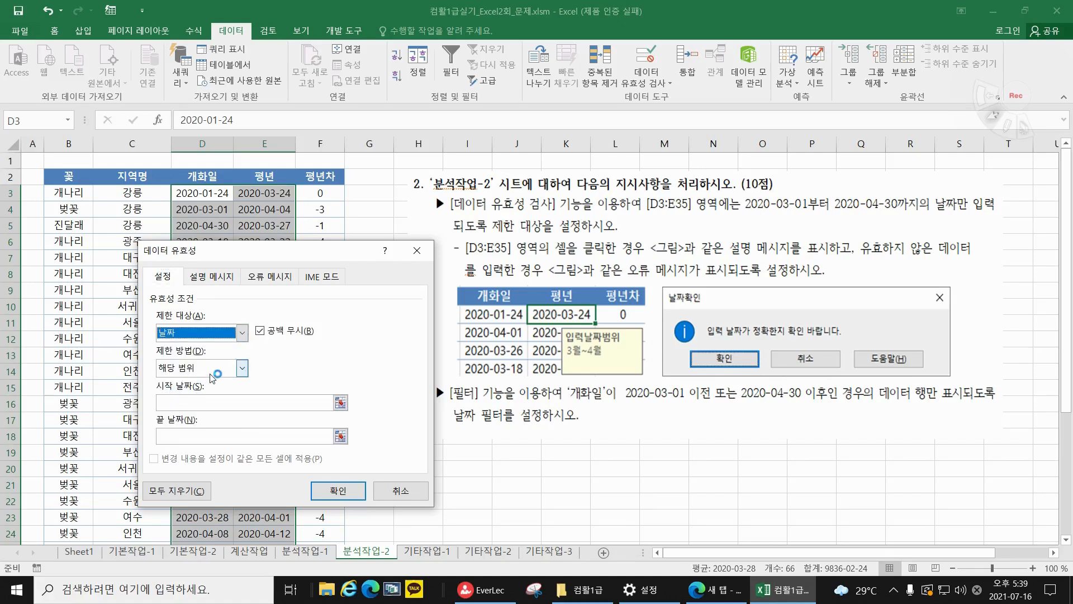
{"action": "left_click", "coordinate": [207, 404]}
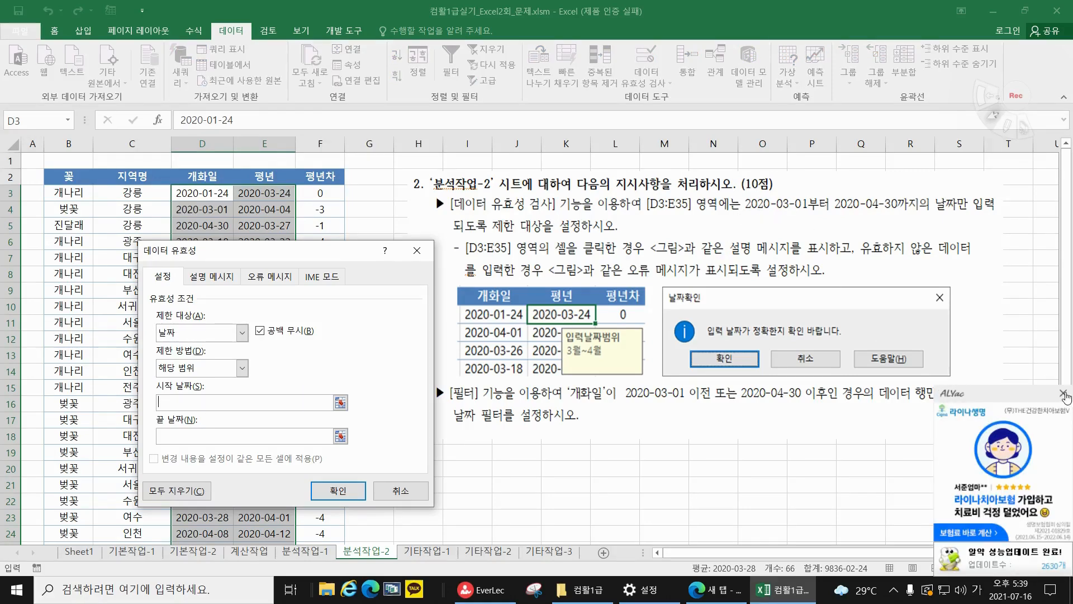
{"action": "left_click", "coordinate": [1064, 395]}
{"action": "left_click", "coordinate": [240, 404]}
{"action": "type", "text": "2020-03-01"}
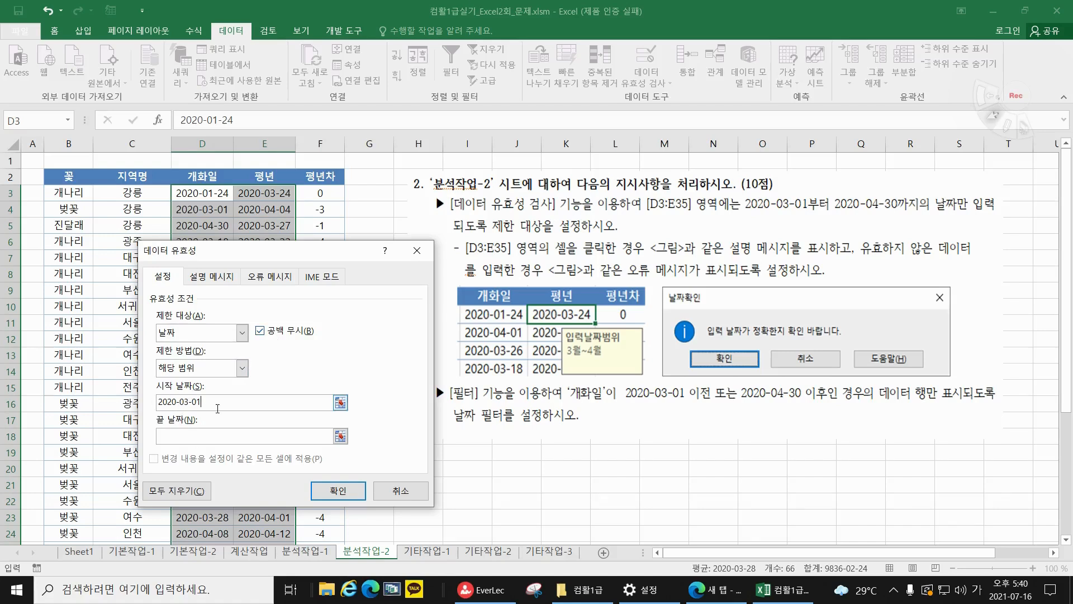
{"action": "left_click", "coordinate": [222, 431]}
{"action": "type", "text": "2020-04-30"}
Add an input message with the title 입력날짜범위 and the text 3월~4월
{"action": "left_click", "coordinate": [212, 278]}
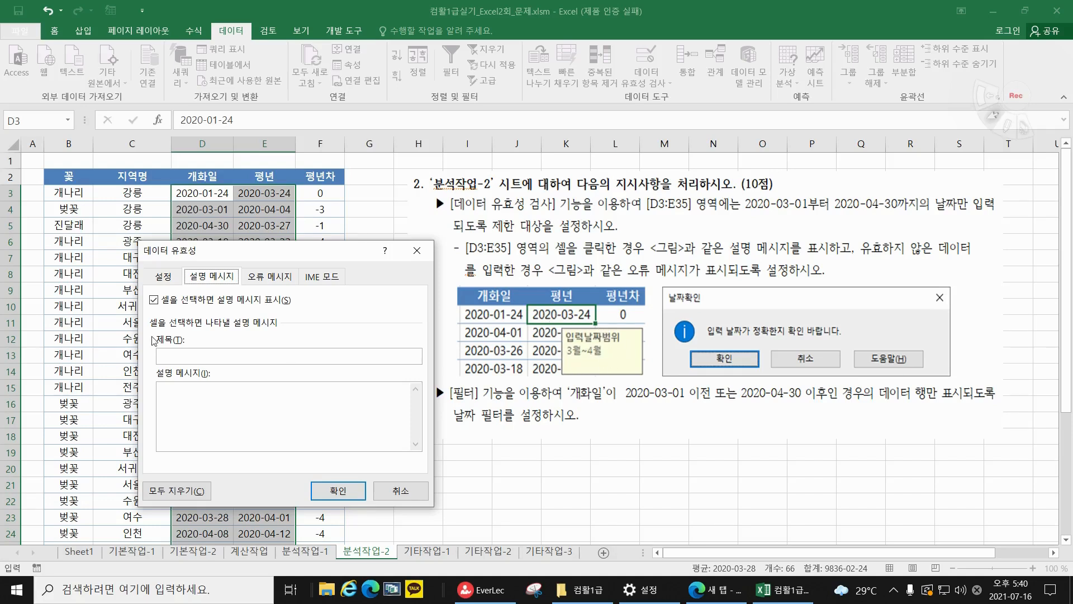
{"action": "left_click", "coordinate": [192, 355]}
{"action": "type", "text": "이력ㄴㅉ"}
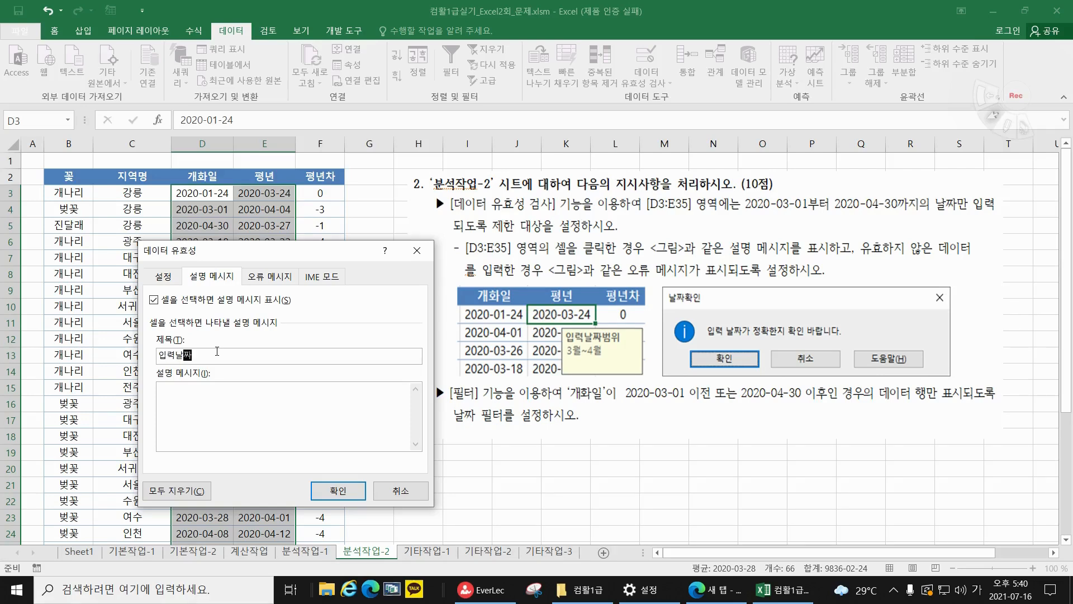
{"action": "type", "text": "범ㅇ"}
{"action": "left_click", "coordinate": [211, 396]}
{"action": "type", "text": "3월"}
{"action": "left_click", "coordinate": [189, 390]}
{"action": "key", "text": "BackSpace"}
{"action": "key", "text": "BackSpace"}
{"action": "key", "text": "BackSpace"}
{"action": "type", "text": "우"}
Set the error message style to 정보 and its title to 날짜확인
{"action": "left_click", "coordinate": [260, 282]}
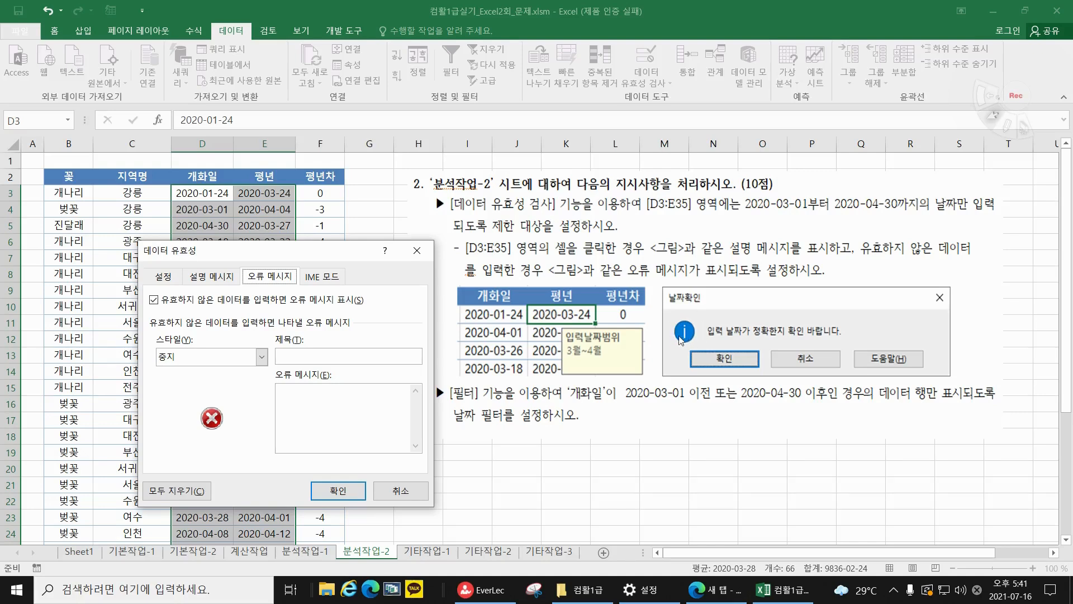
{"action": "left_click", "coordinate": [261, 357]}
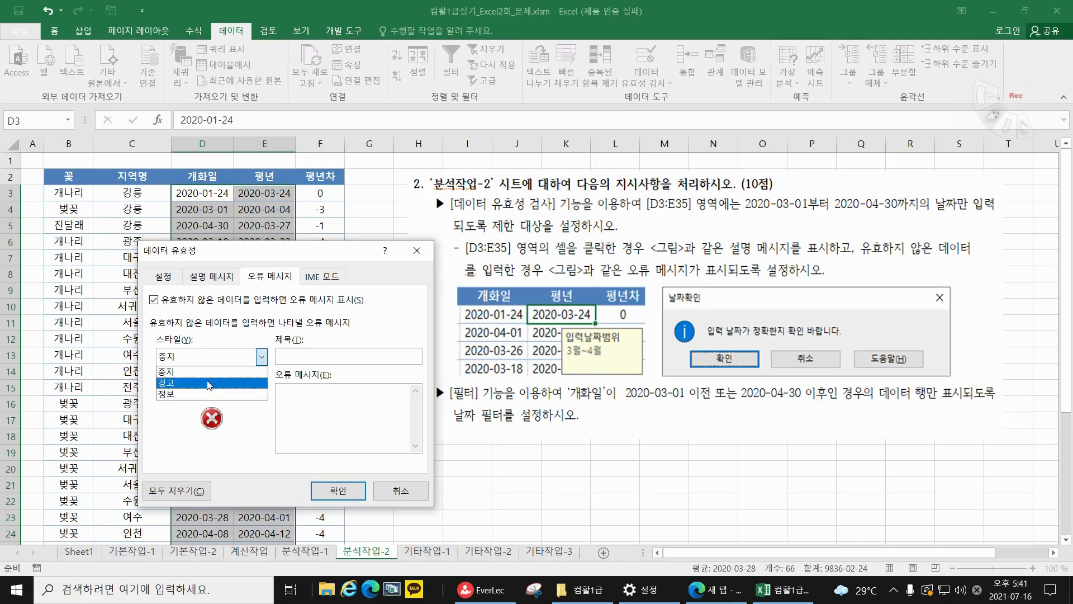
{"action": "left_click", "coordinate": [212, 382]}
{"action": "left_click", "coordinate": [240, 358]}
{"action": "left_click", "coordinate": [213, 371]}
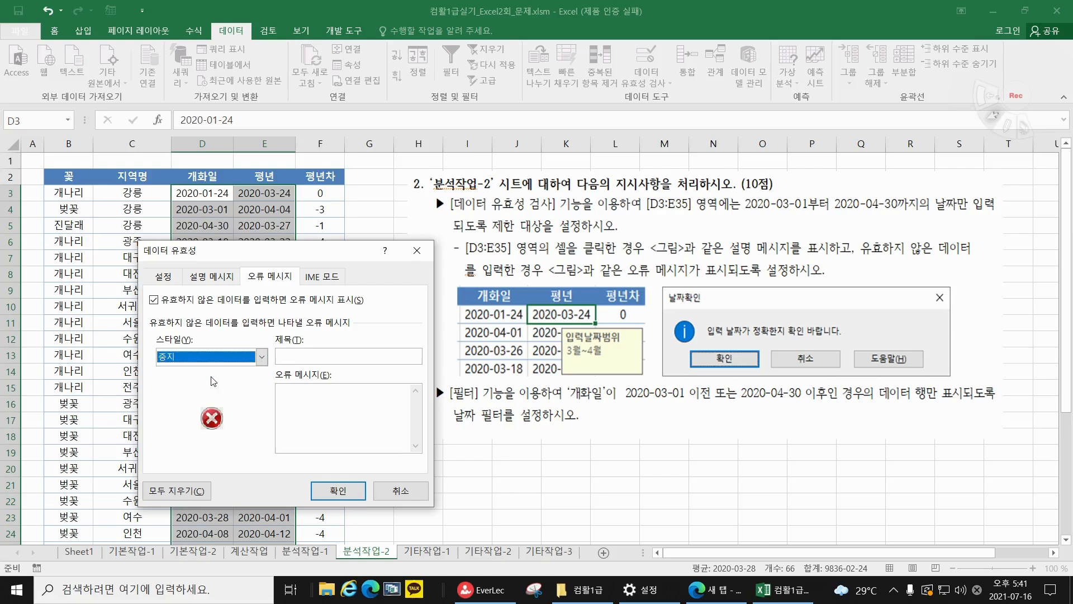
{"action": "left_click", "coordinate": [224, 361]}
{"action": "left_click", "coordinate": [221, 394]}
{"action": "left_click", "coordinate": [341, 356]}
{"action": "type", "text": "나"}
{"action": "type", "text": "ㅉ"}
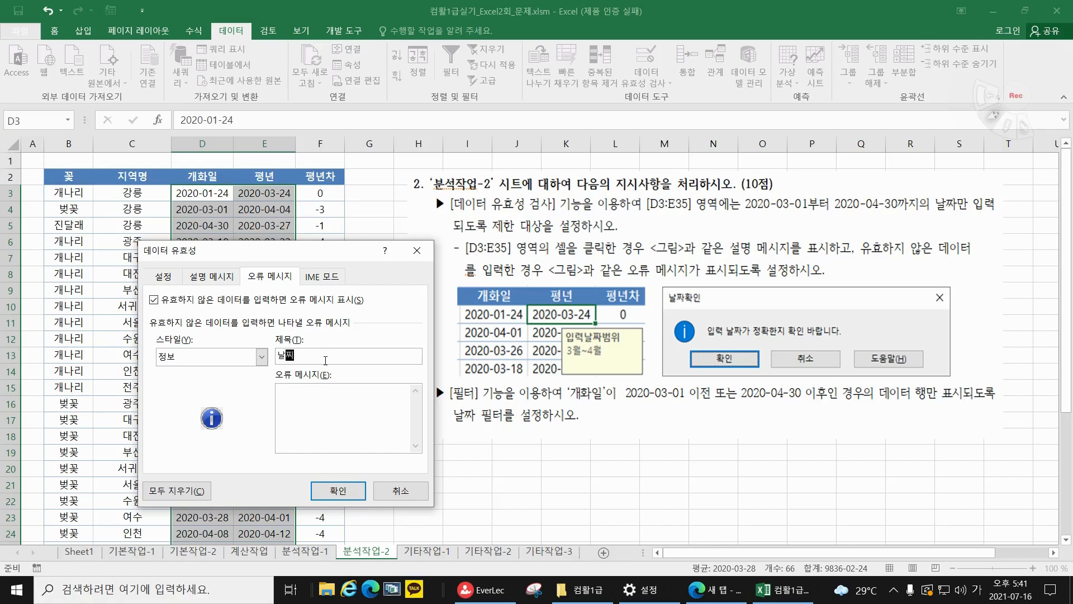
{"action": "type", "text": "ㅏㅎㅗㅏㄱㅇ"}
Enter the error message text "입력 날짜가 정확한지 확인 바랍니다." and apply the validation rule
{"action": "left_click", "coordinate": [319, 405]}
{"action": "type", "text": "ㅇ"}
{"action": "type", "text": "ㄹ"}
{"action": "type", "text": "력 날짜가 정ㅎ"}
{"action": "type", "text": "확ㅎ"}
{"action": "type", "text": "ㄴ지 ㅎ"}
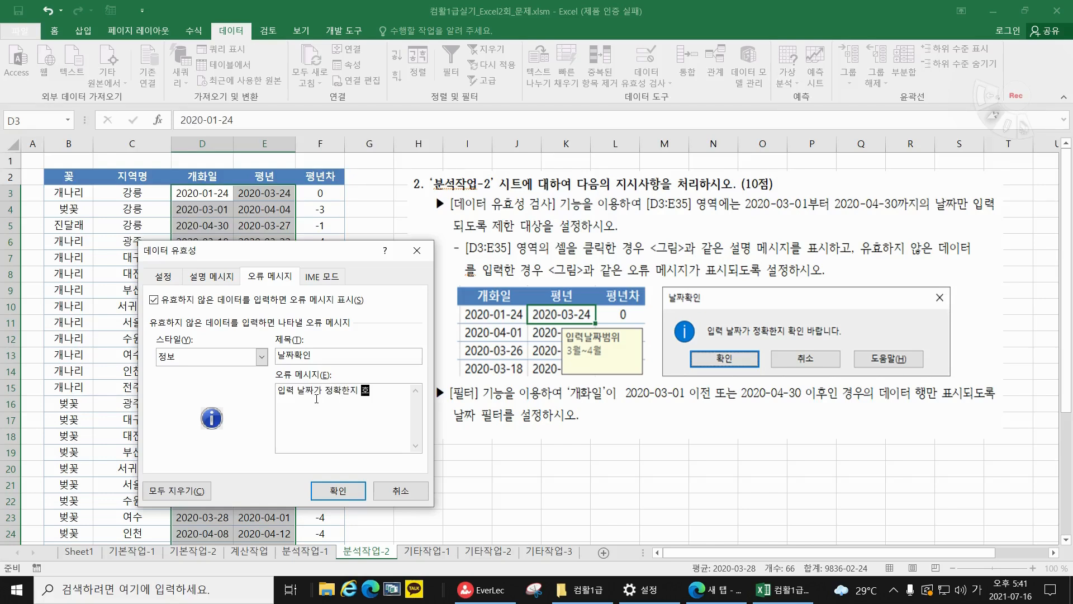
{"action": "type", "text": "인 바랍니다."}
{"action": "left_click", "coordinate": [339, 490]}
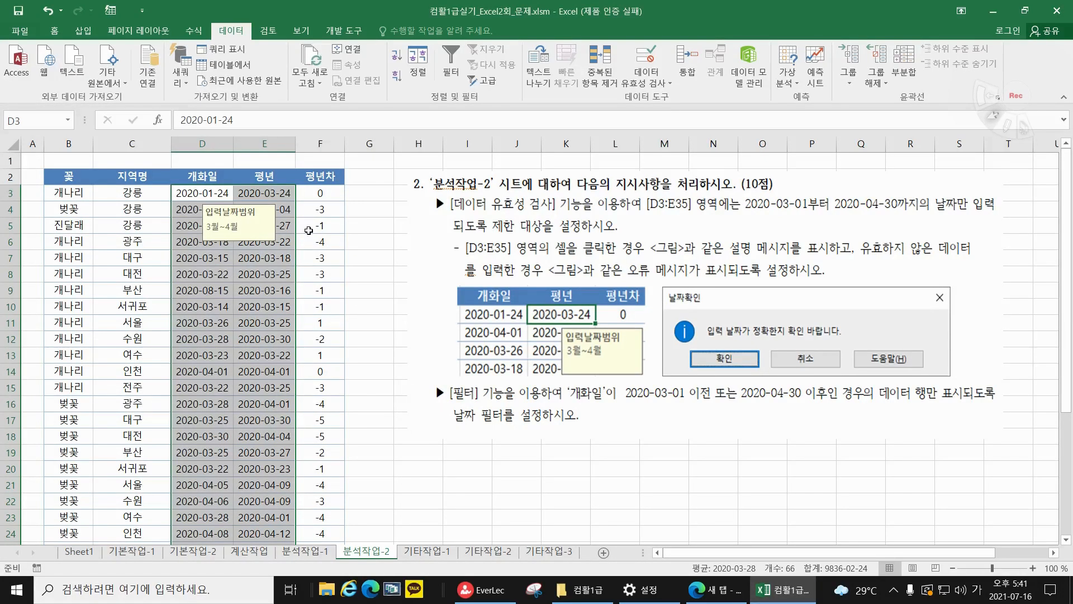
Test the validation by selecting cells in the date columns and trying the out-of-range date 2010-01-24 in D3
{"action": "left_click", "coordinate": [184, 246]}
{"action": "left_click", "coordinate": [246, 231]}
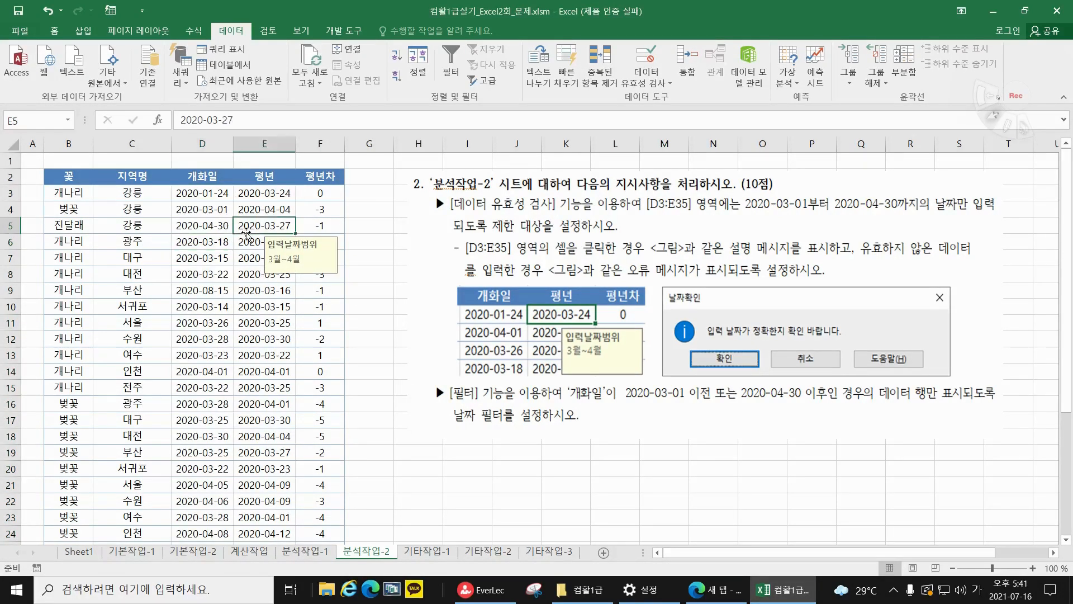
{"action": "left_click", "coordinate": [208, 197]}
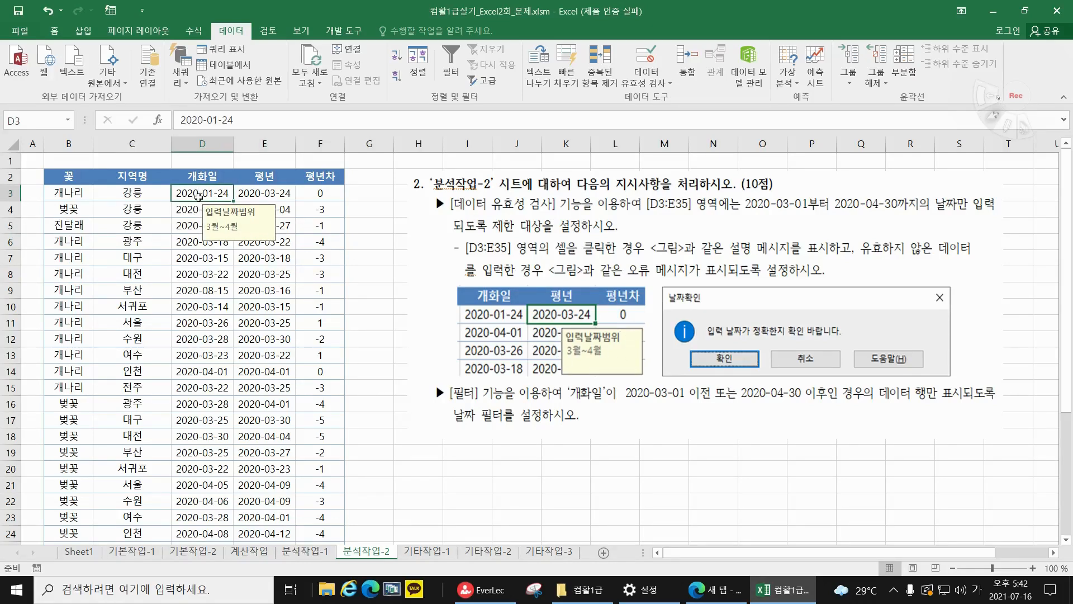
{"action": "double_click", "coordinate": [191, 193]}
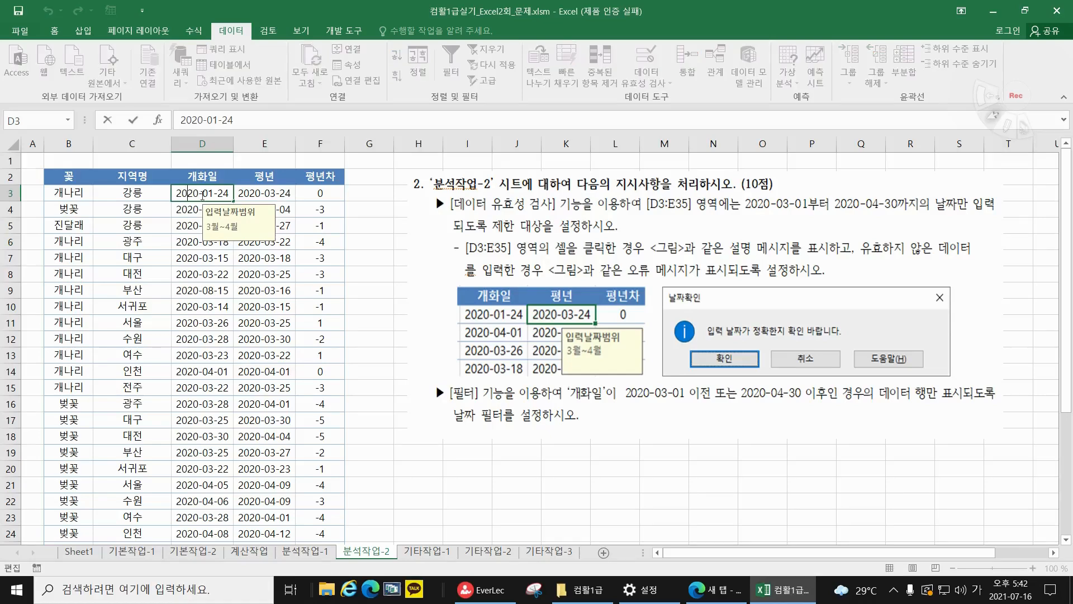
{"action": "key", "text": "Delete"}
{"action": "type", "text": "1"}
{"action": "left_click", "coordinate": [252, 192]}
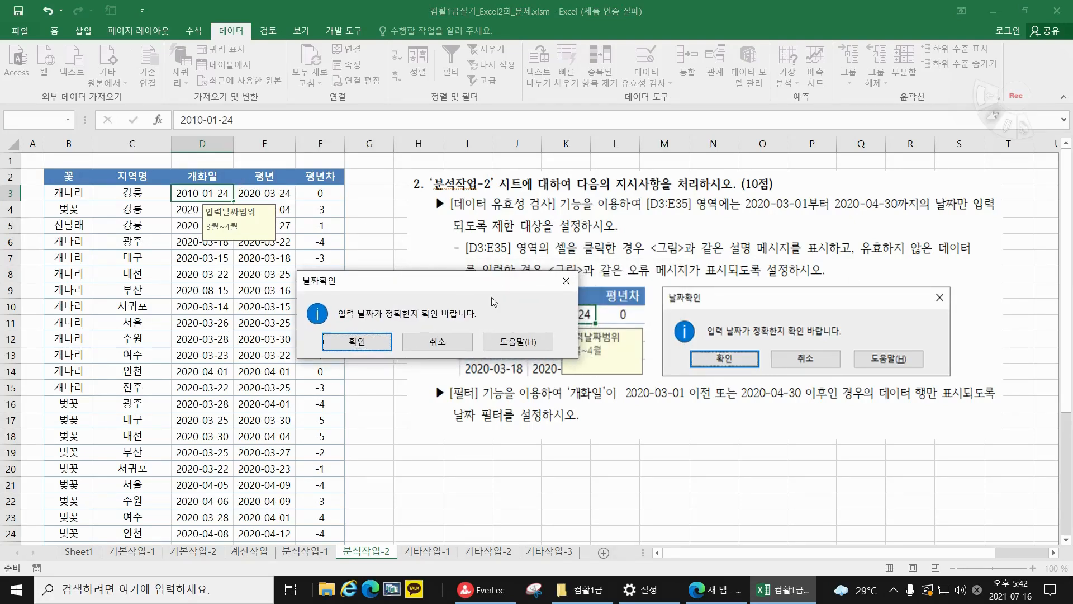
{"action": "left_click", "coordinate": [371, 341]}
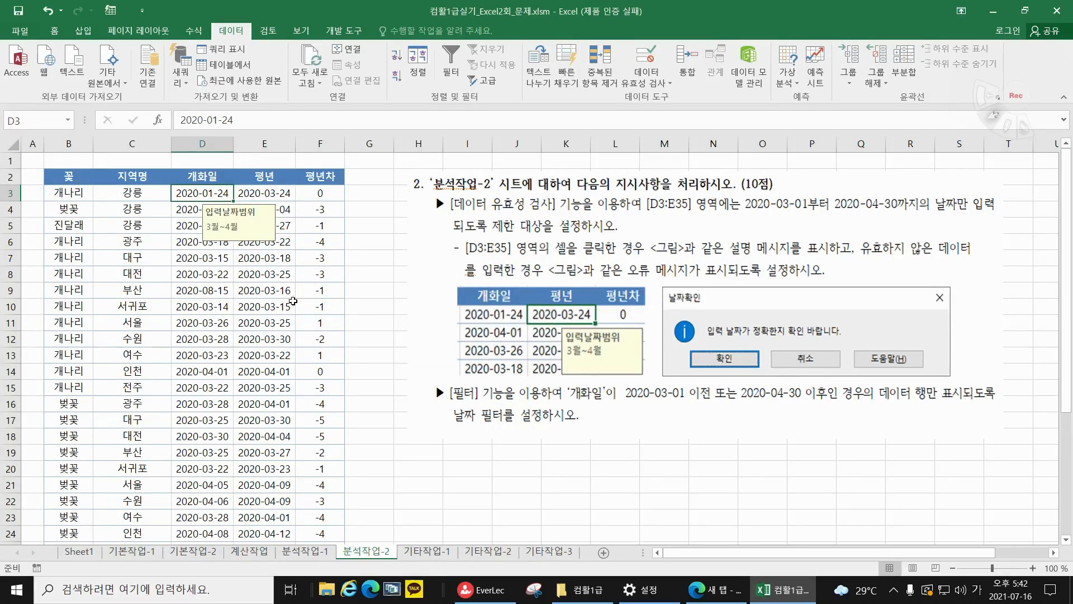
Select the whole table from B2 including its headers and turn on the filter
{"action": "left_click", "coordinate": [386, 326]}
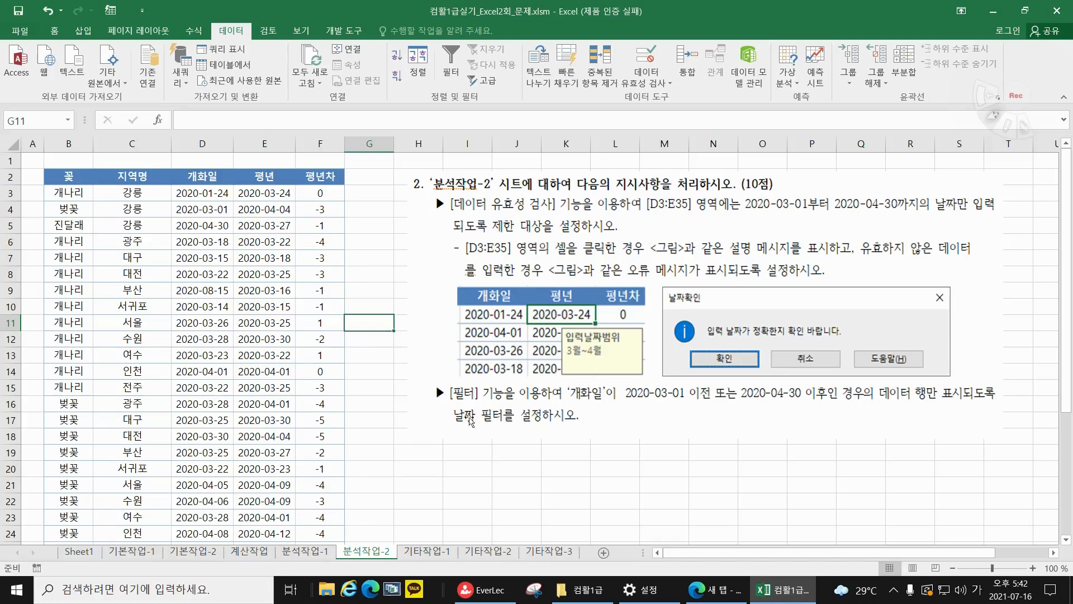
{"action": "left_click", "coordinate": [193, 256]}
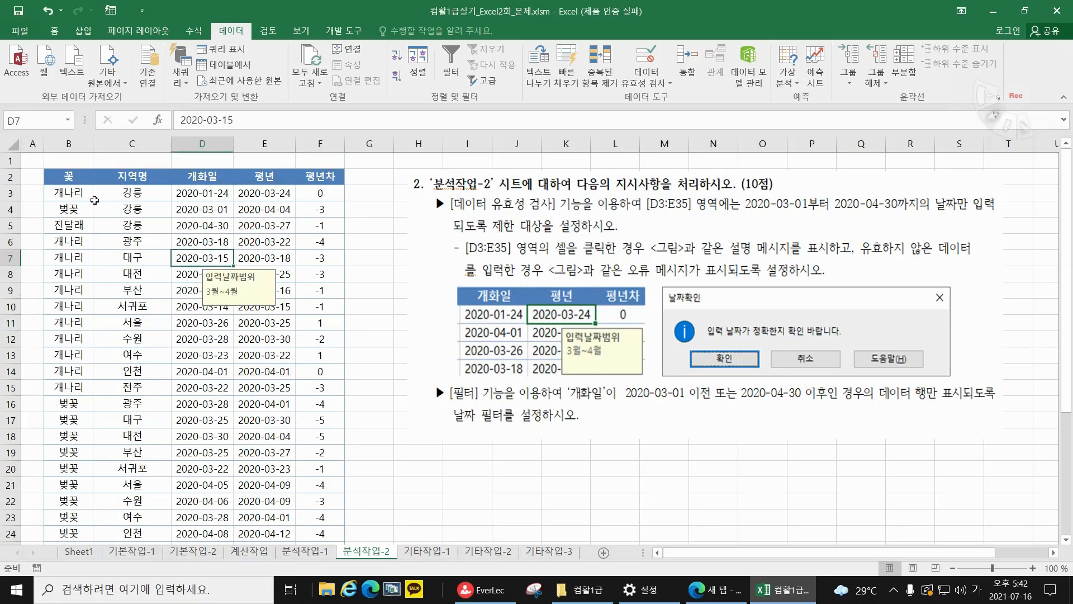
{"action": "left_click_drag", "start_coordinate": [61, 177], "coordinate": [327, 511]}
{"action": "scroll", "coordinate": [291, 485], "scroll_direction": "up", "scroll_amount": 4}
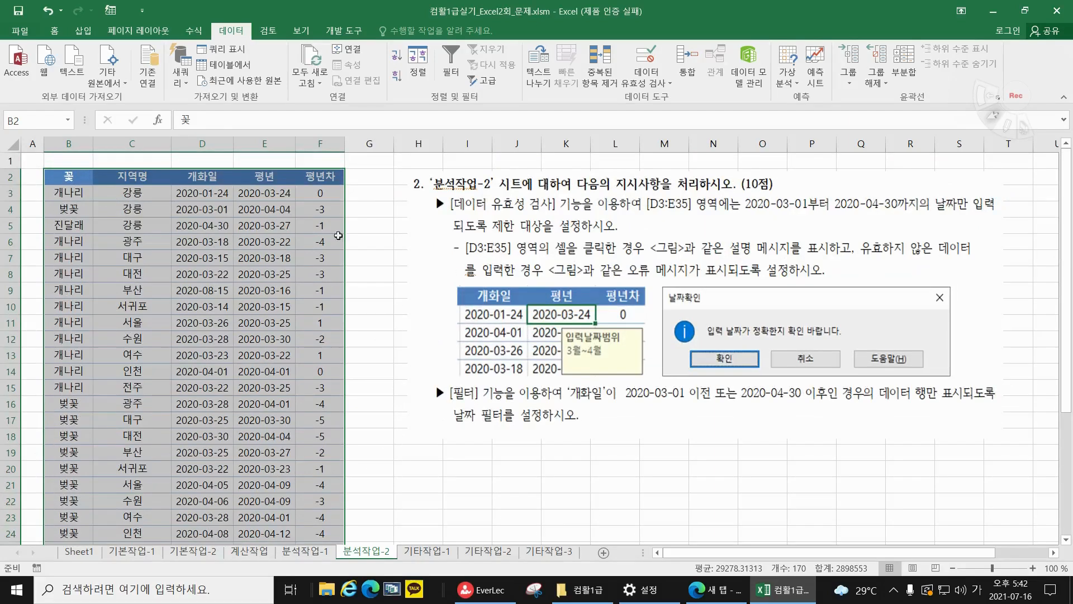
{"action": "left_click", "coordinate": [456, 69]}
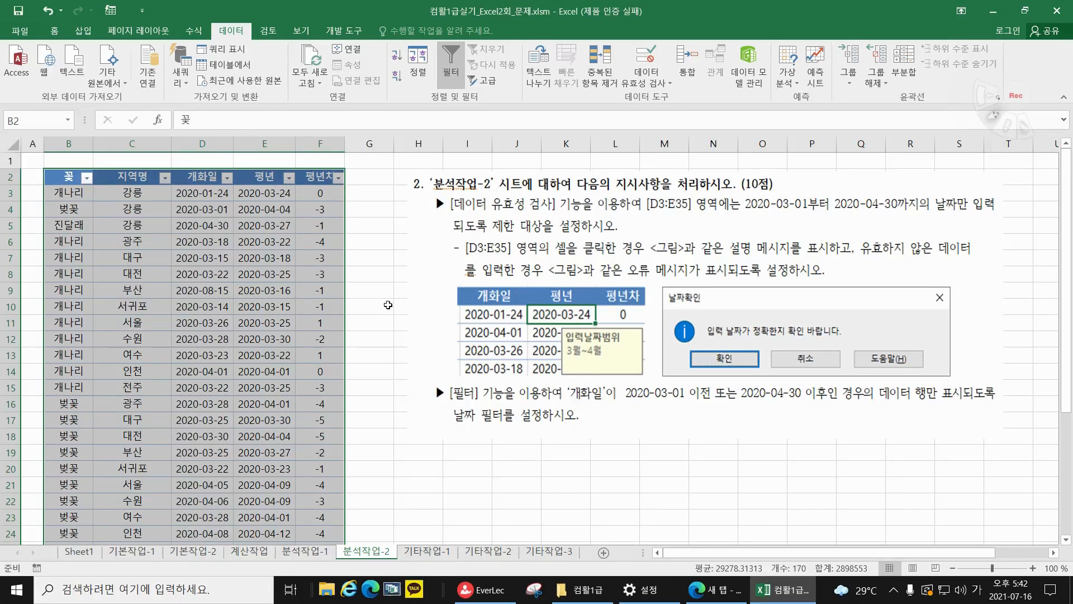
Open a custom date filter for 개화일 and set its first condition to 이전 2020-03-01
{"action": "left_click", "coordinate": [226, 178]}
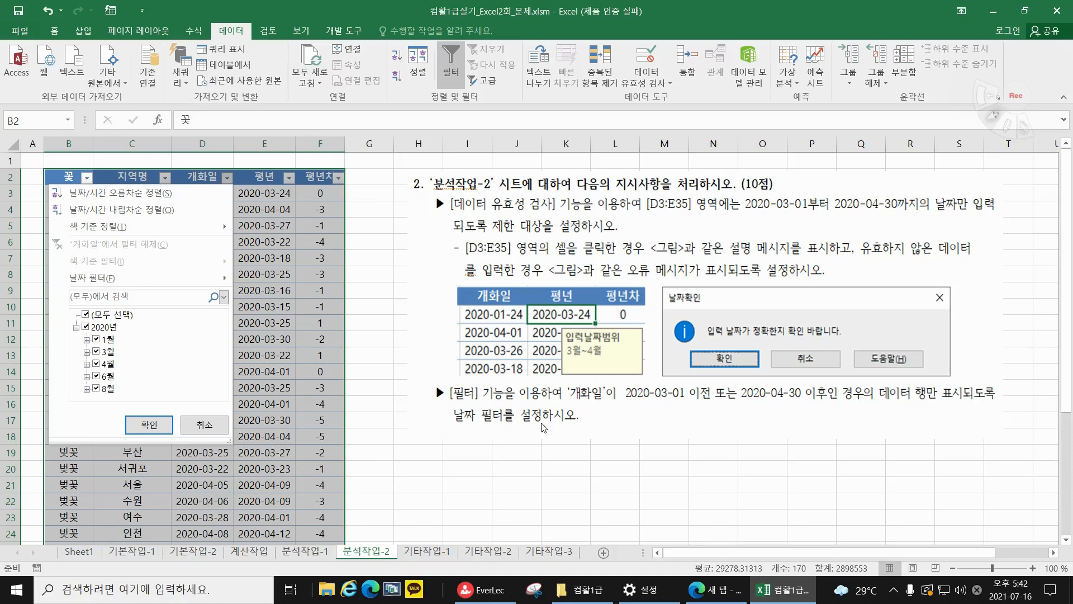
{"action": "mouse_move", "coordinate": [131, 276]}
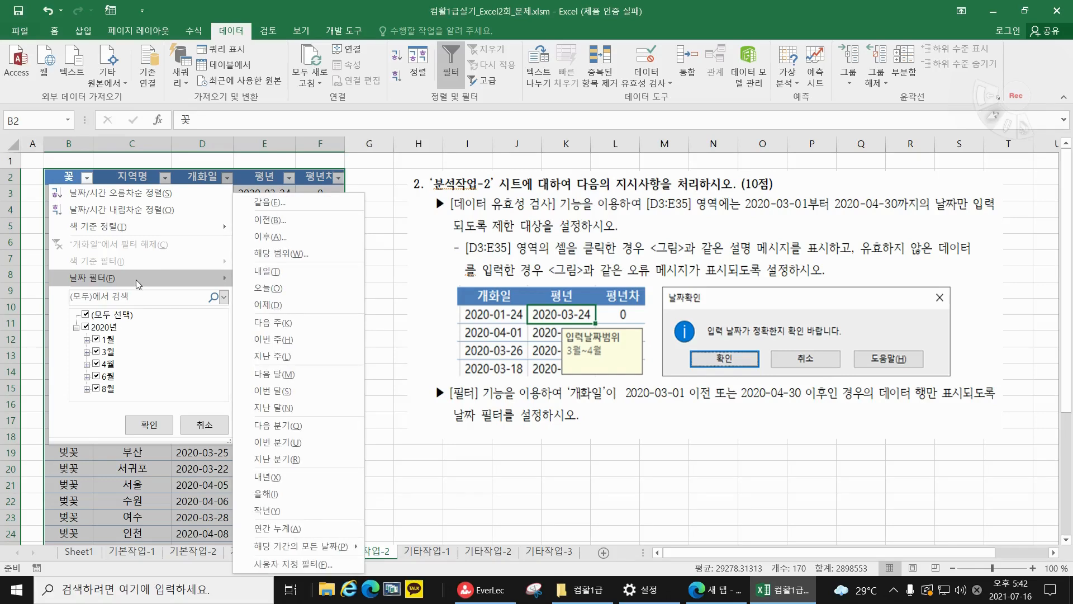
{"action": "left_click", "coordinate": [289, 565]}
{"action": "left_click_drag", "start_coordinate": [259, 287], "coordinate": [298, 309]}
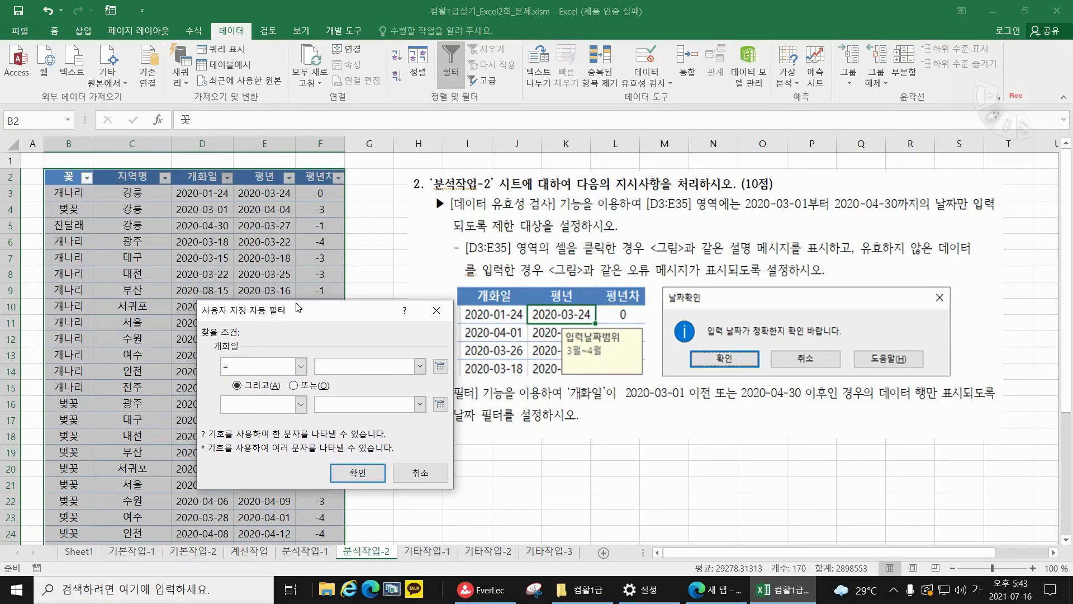
{"action": "left_click", "coordinate": [301, 366]}
{"action": "left_click", "coordinate": [258, 436]}
{"action": "left_click", "coordinate": [354, 365]}
Add the second 개화일 condition 이후 2020-04-30 joined with 또는, and apply the filter
{"action": "left_click", "coordinate": [294, 385]}
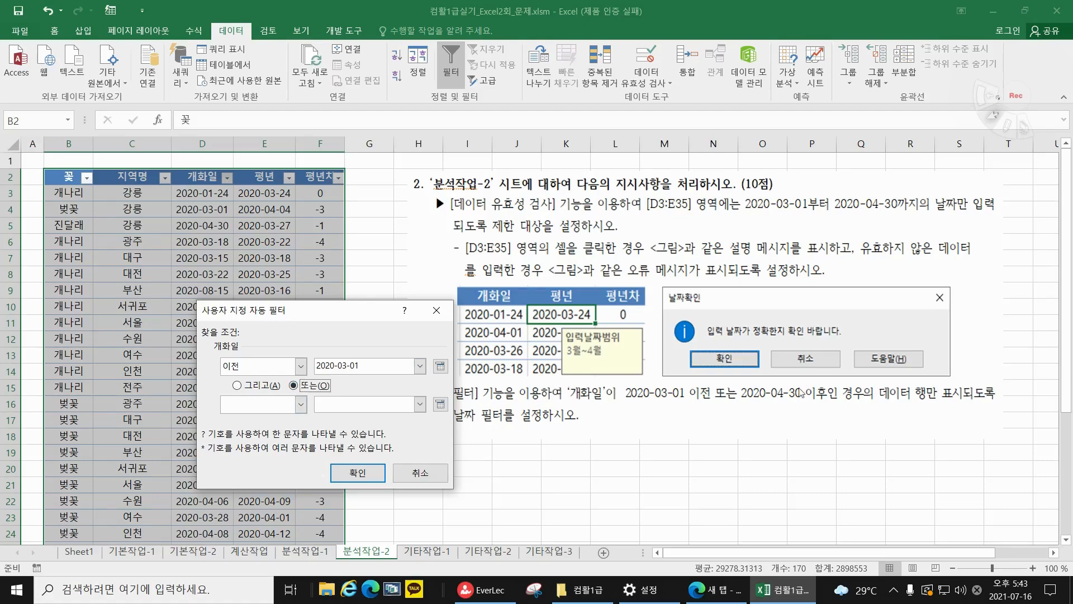
{"action": "left_click", "coordinate": [301, 404]}
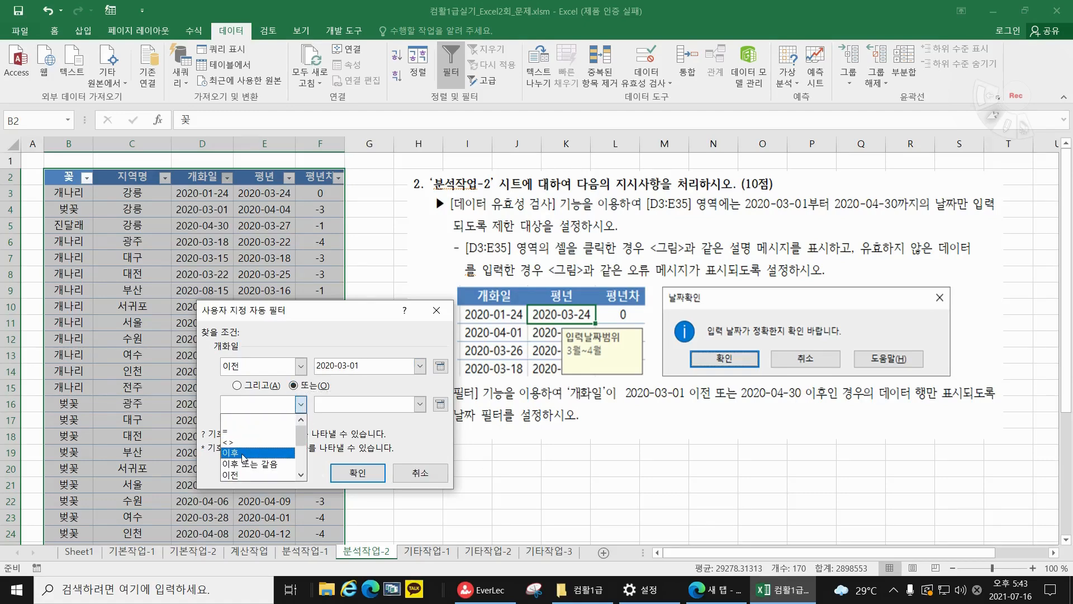
{"action": "left_click", "coordinate": [246, 459]}
{"action": "left_click", "coordinate": [323, 409]}
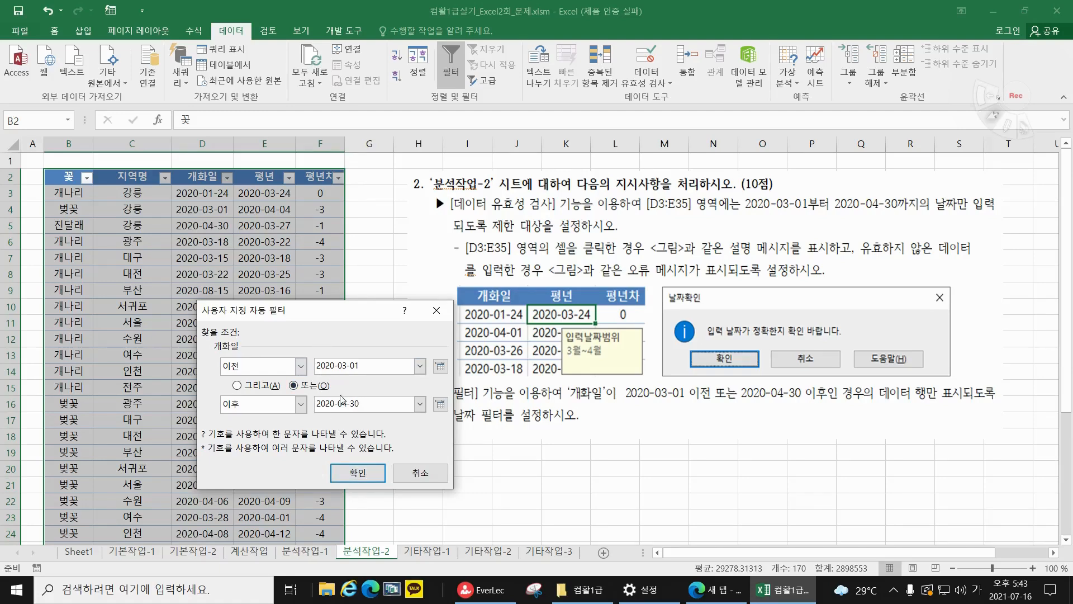
{"action": "left_click", "coordinate": [358, 472]}
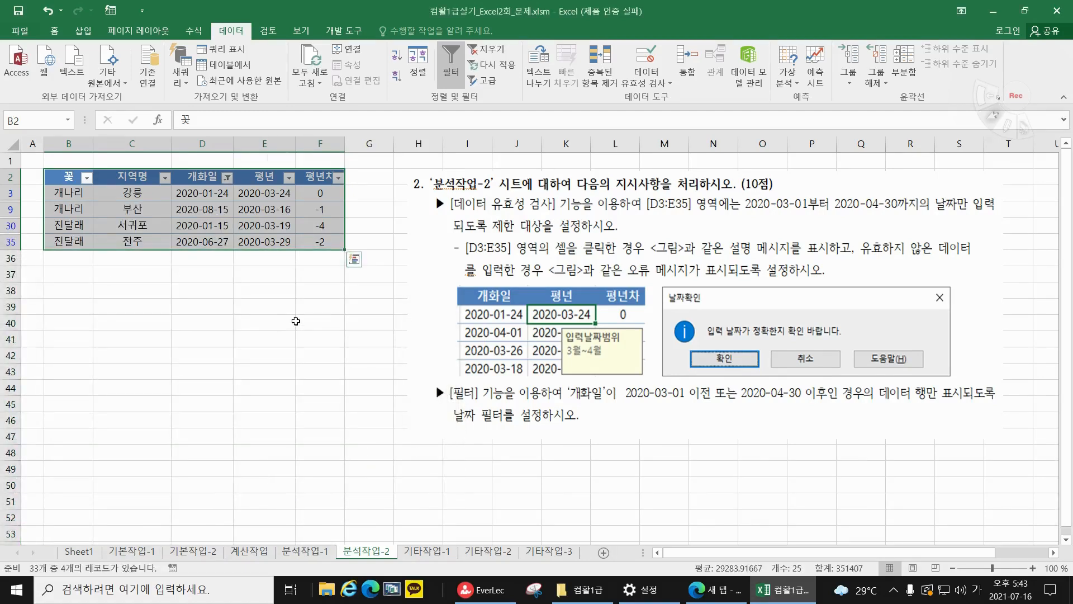
{"action": "left_click", "coordinate": [298, 325]}
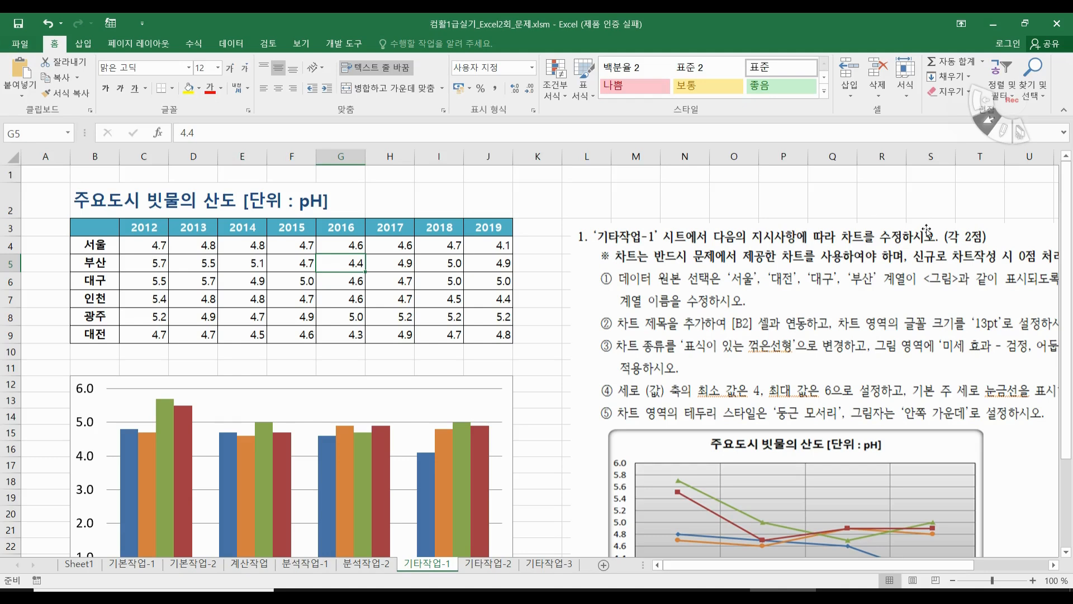
Compare the chart with the task's sample chart and move the instruction picture closer to the data table and chart
{"action": "left_click", "coordinate": [500, 384]}
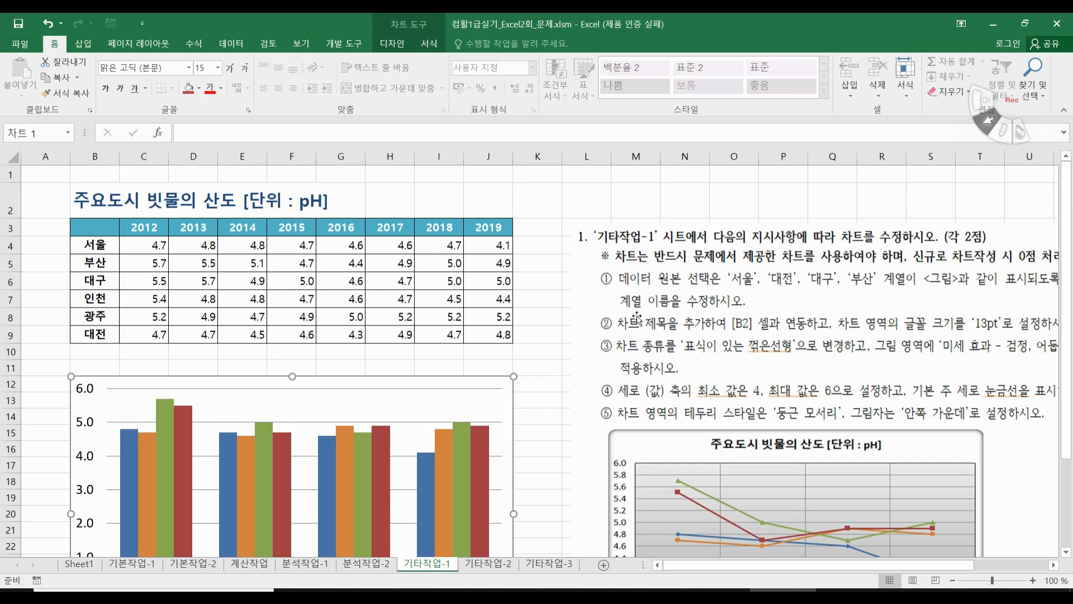
{"action": "scroll", "coordinate": [710, 312], "scroll_direction": "down", "scroll_amount": 2}
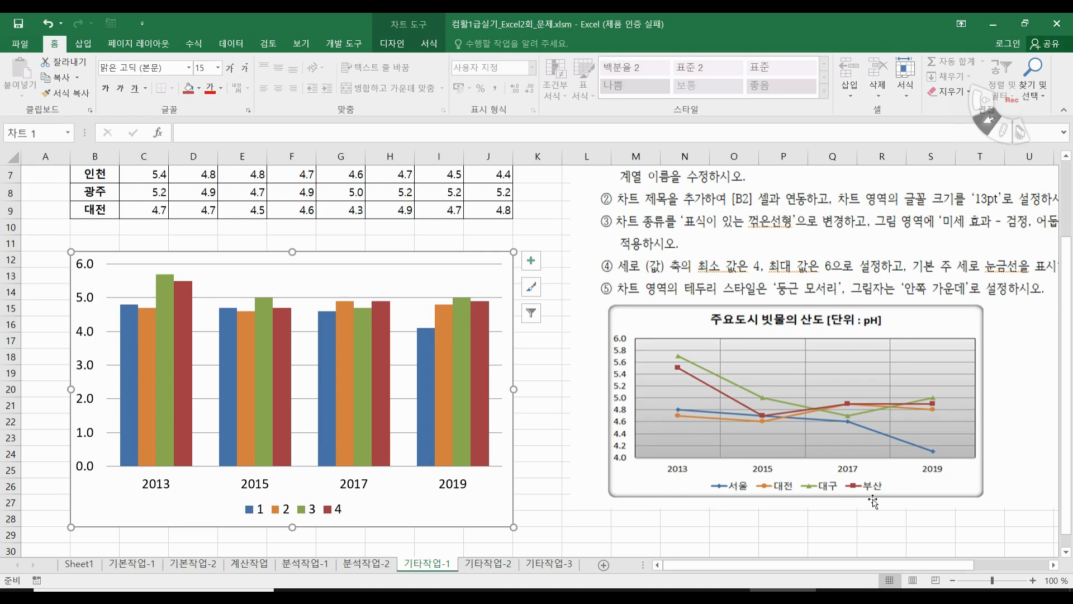
{"action": "scroll", "coordinate": [741, 482], "scroll_direction": "up", "scroll_amount": 2}
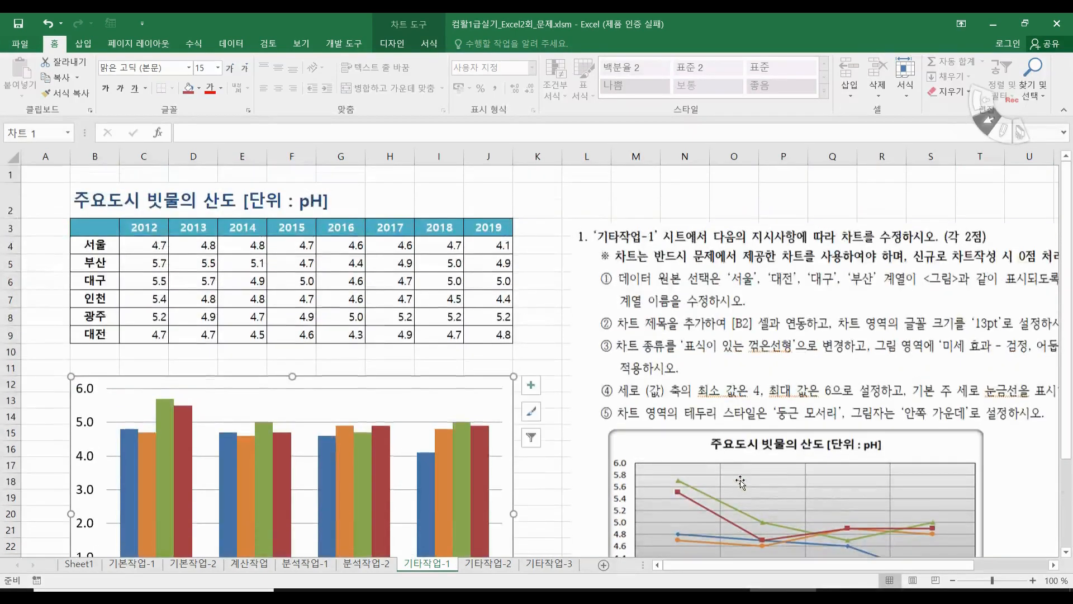
{"action": "scroll", "coordinate": [741, 482], "scroll_direction": "down", "scroll_amount": 1}
{"action": "scroll", "coordinate": [741, 482], "scroll_direction": "down", "scroll_amount": 2}
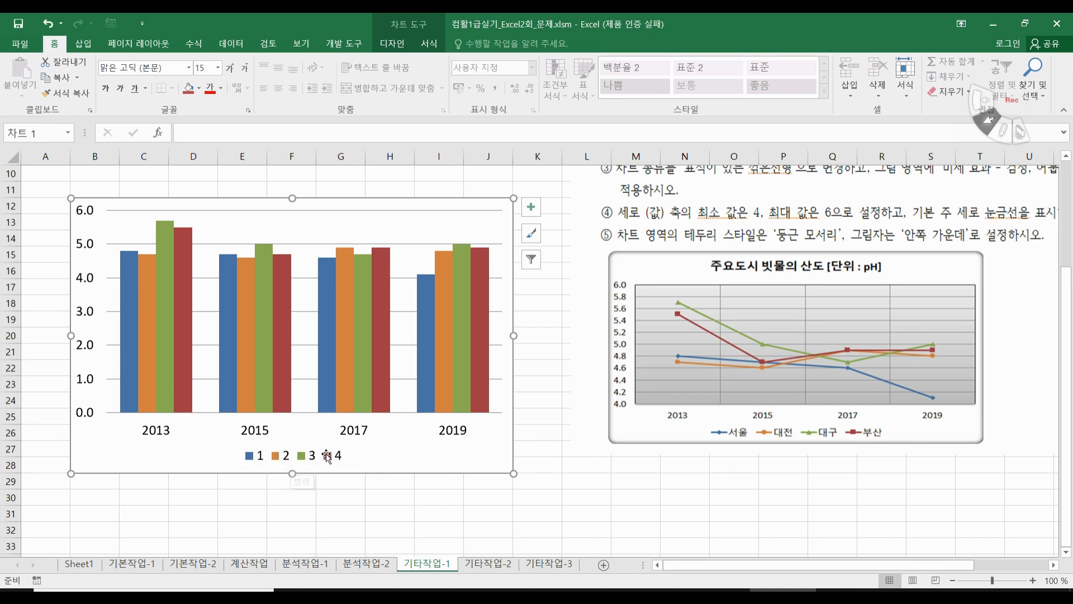
{"action": "scroll", "coordinate": [392, 466], "scroll_direction": "up", "scroll_amount": 2}
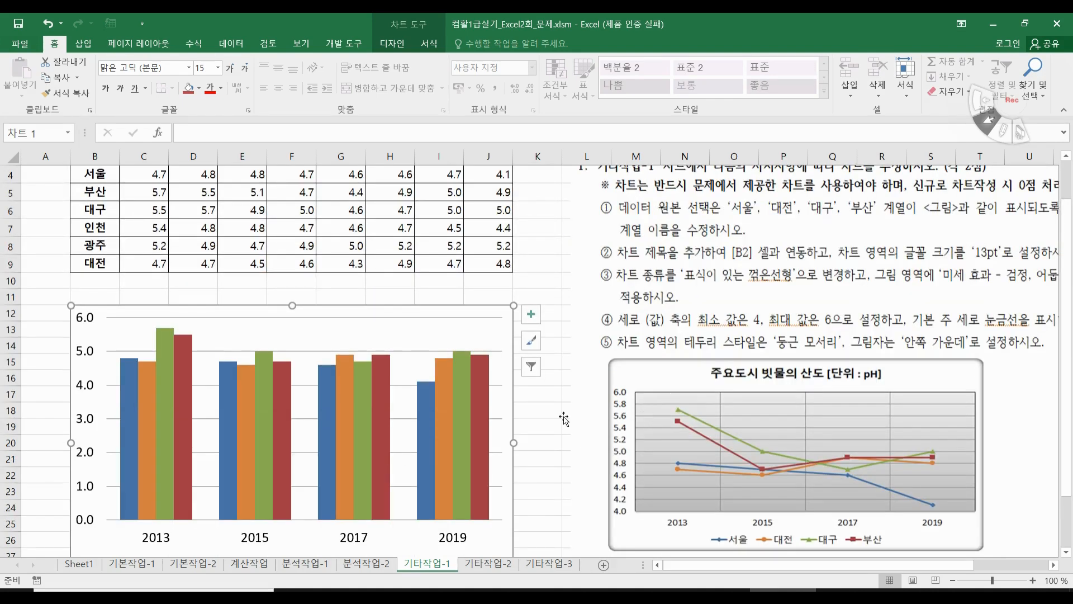
{"action": "left_click_drag", "start_coordinate": [641, 237], "coordinate": [513, 239]}
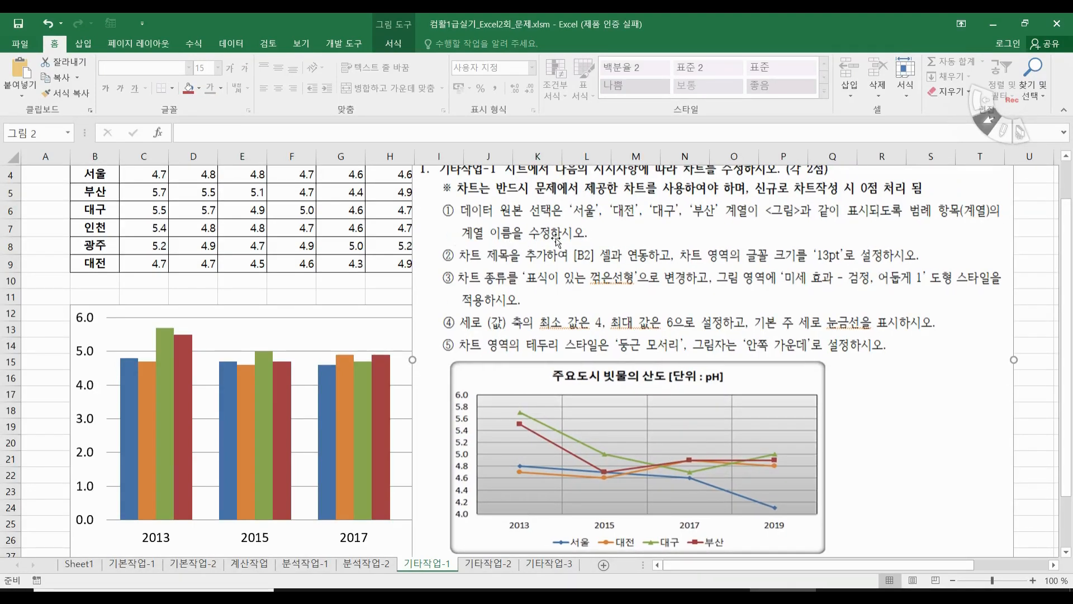
{"action": "left_click_drag", "start_coordinate": [547, 272], "coordinate": [664, 270]}
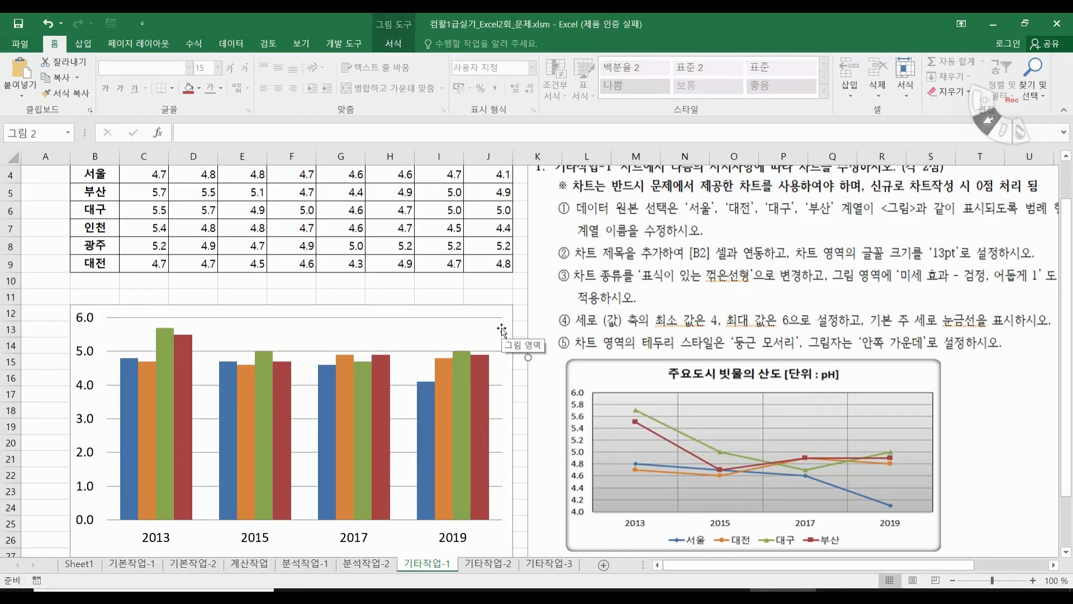
Open the chart's data source selection and link the name of series 1 to cell B4 (서울)
{"action": "right_click", "coordinate": [500, 319]}
{"action": "right_click", "coordinate": [497, 315]}
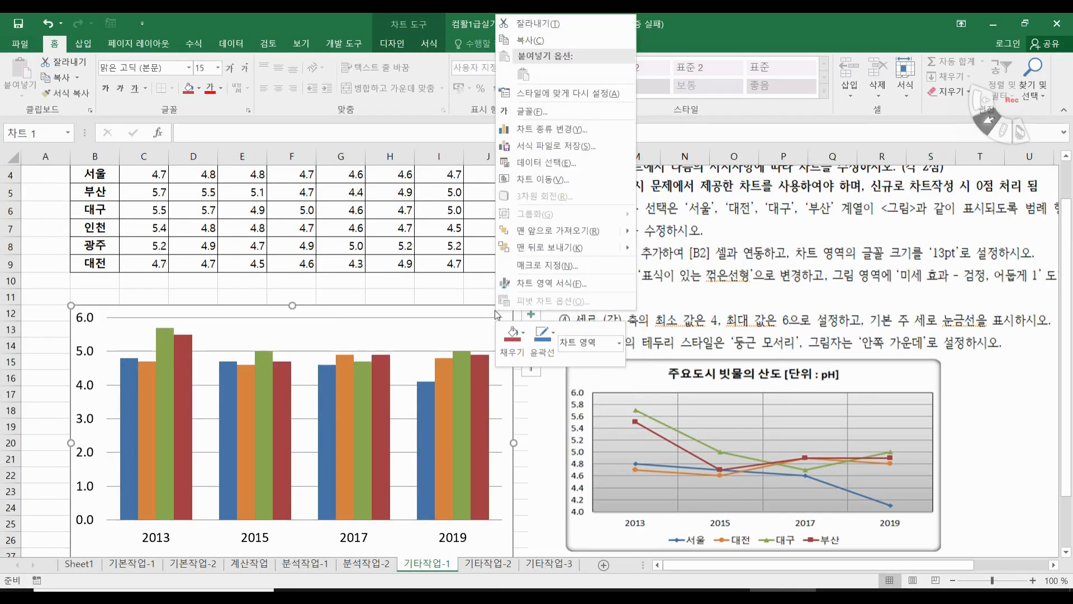
{"action": "left_click", "coordinate": [540, 162]}
{"action": "left_click_drag", "start_coordinate": [374, 339], "coordinate": [351, 199]}
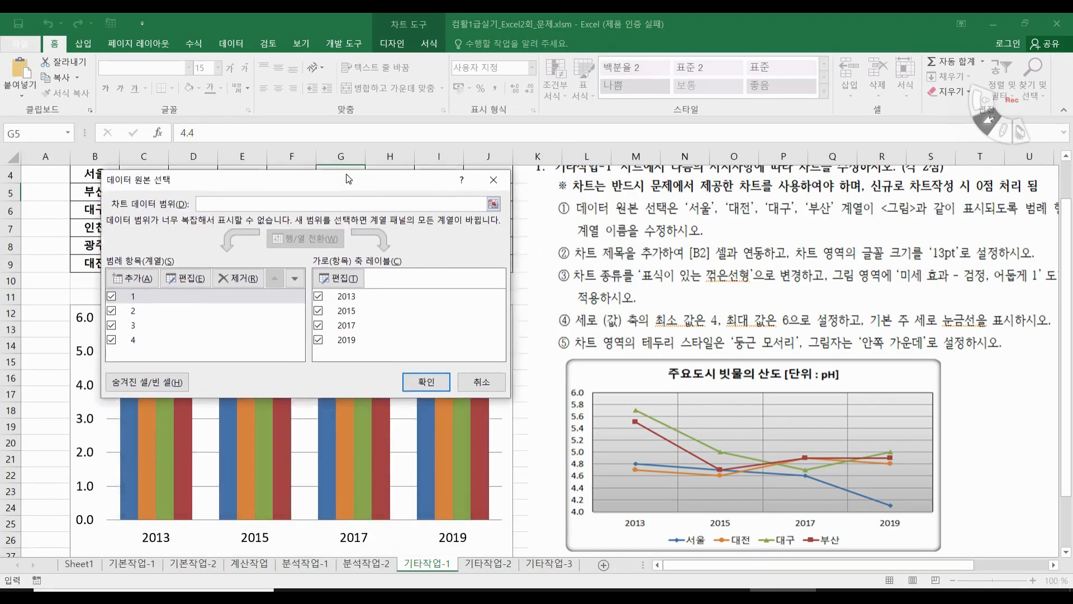
{"action": "left_click_drag", "start_coordinate": [230, 190], "coordinate": [283, 240]}
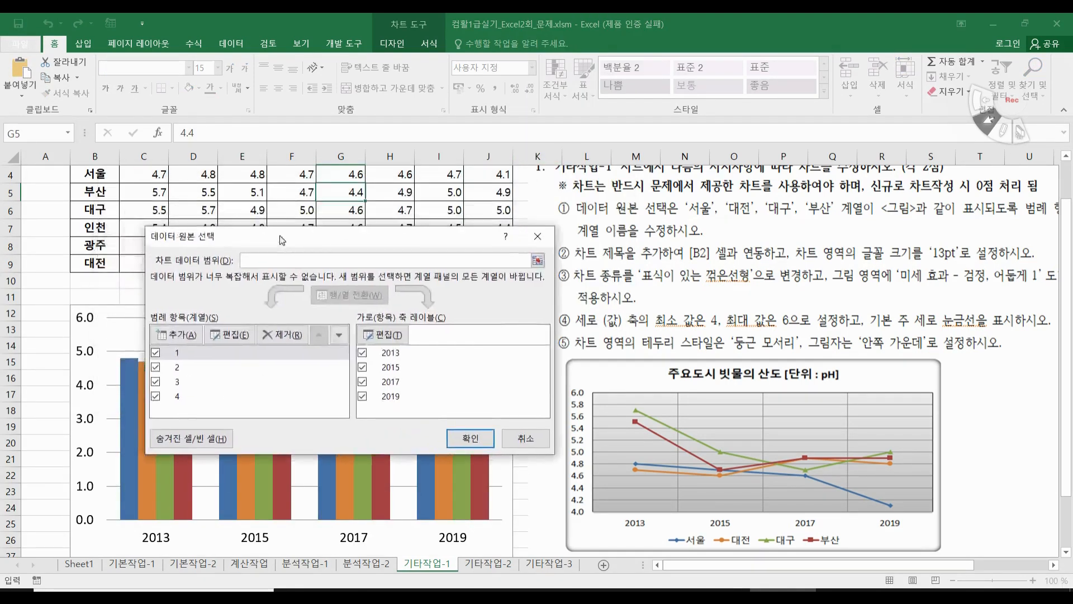
{"action": "left_click", "coordinate": [187, 358]}
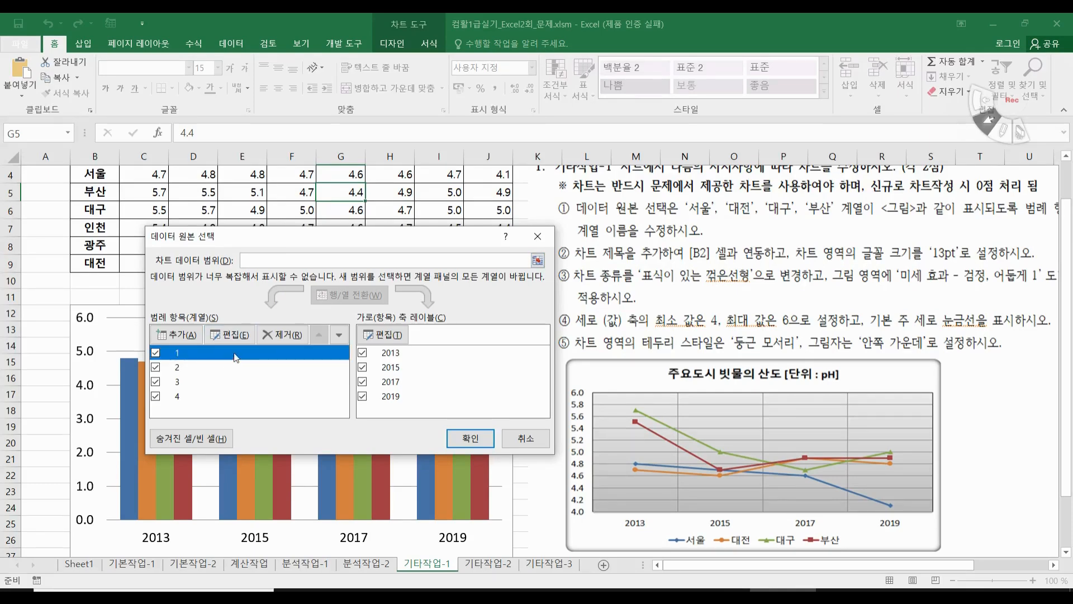
{"action": "left_click", "coordinate": [229, 334]}
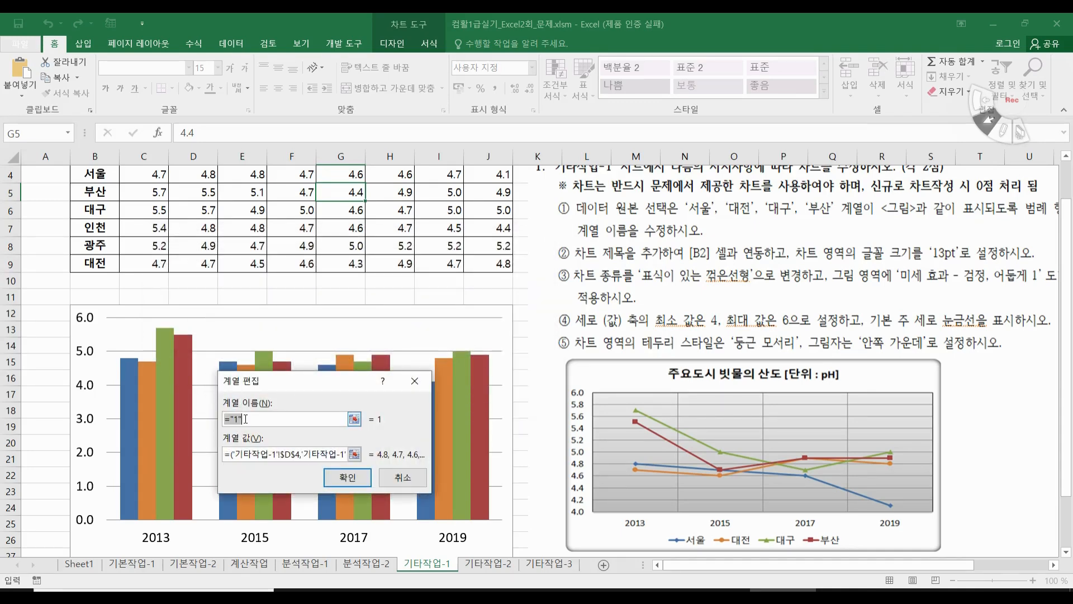
{"action": "scroll", "coordinate": [101, 283], "scroll_direction": "up", "scroll_amount": 1}
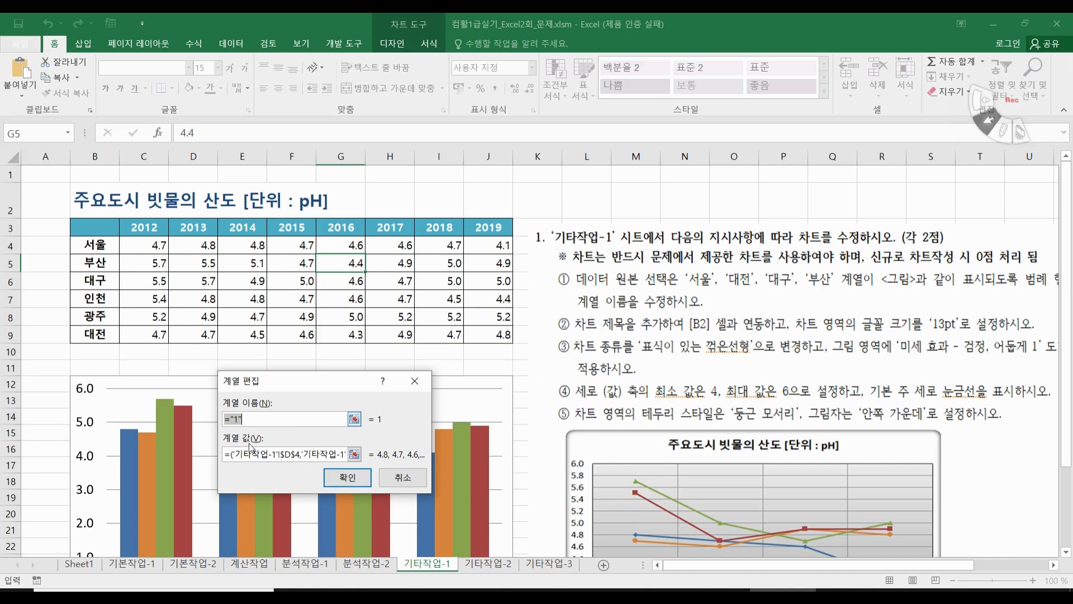
{"action": "left_click", "coordinate": [100, 243]}
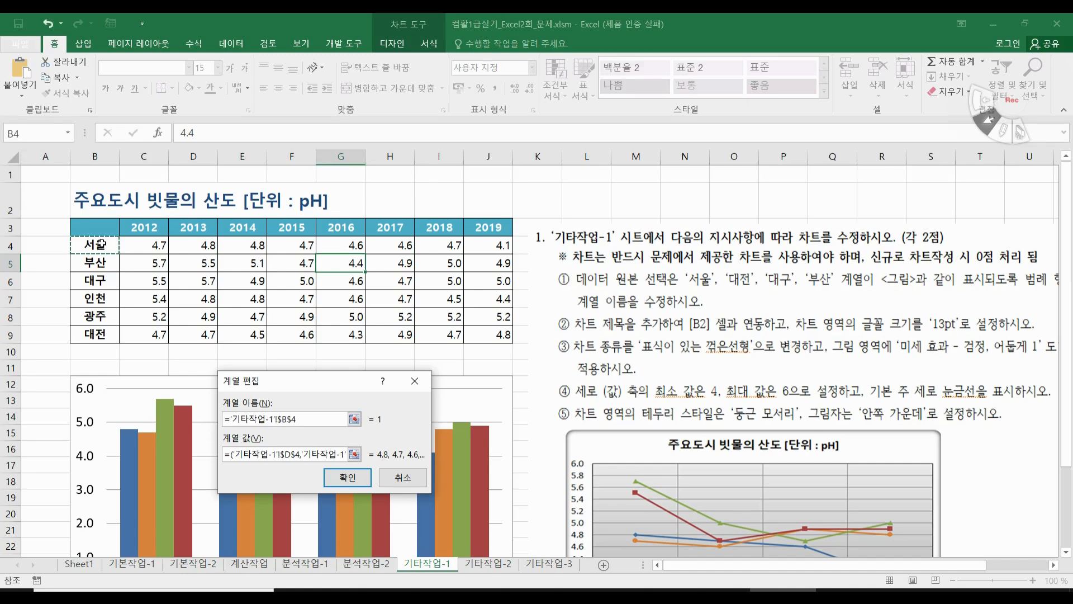
{"action": "left_click", "coordinate": [339, 478]}
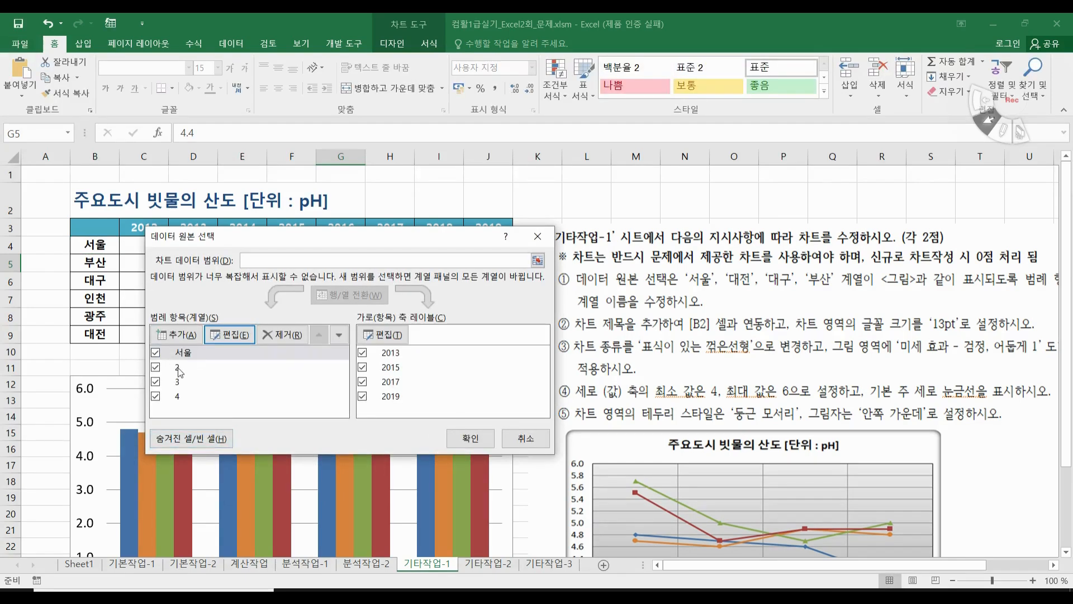
Link the name of series 2 to cell B9 (대전) and the name of series 3 to cell B6 (대구)
{"action": "left_click", "coordinate": [178, 369]}
{"action": "left_click", "coordinate": [234, 341]}
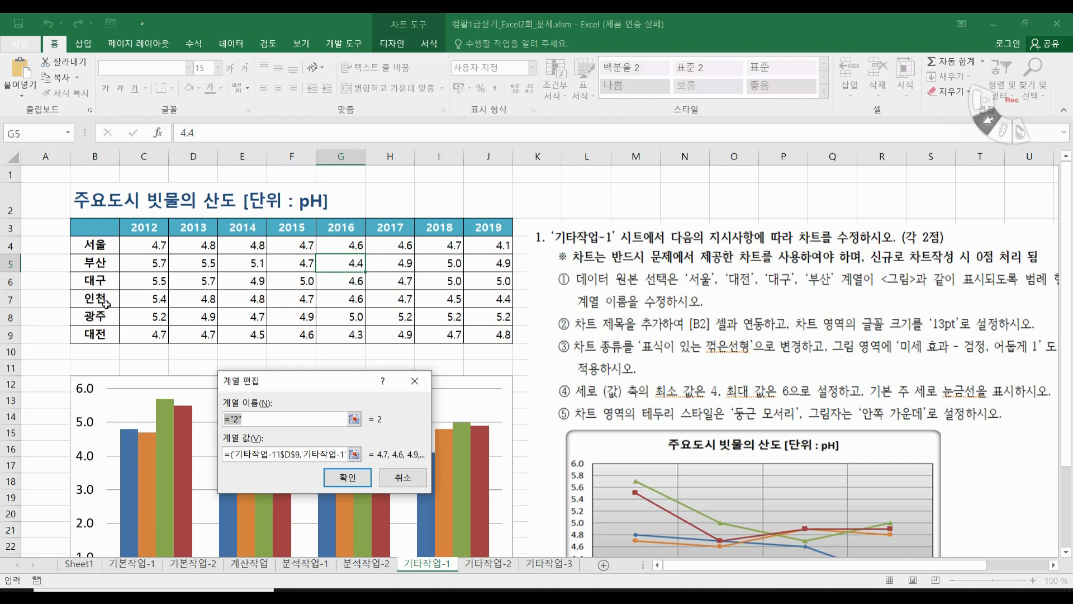
{"action": "left_click", "coordinate": [93, 335]}
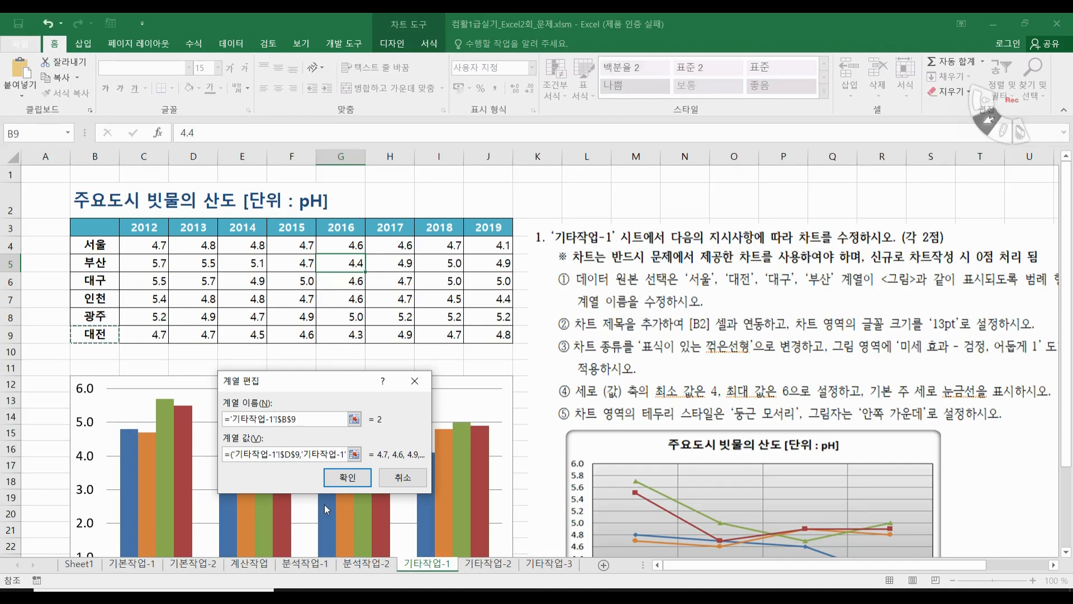
{"action": "left_click", "coordinate": [346, 479]}
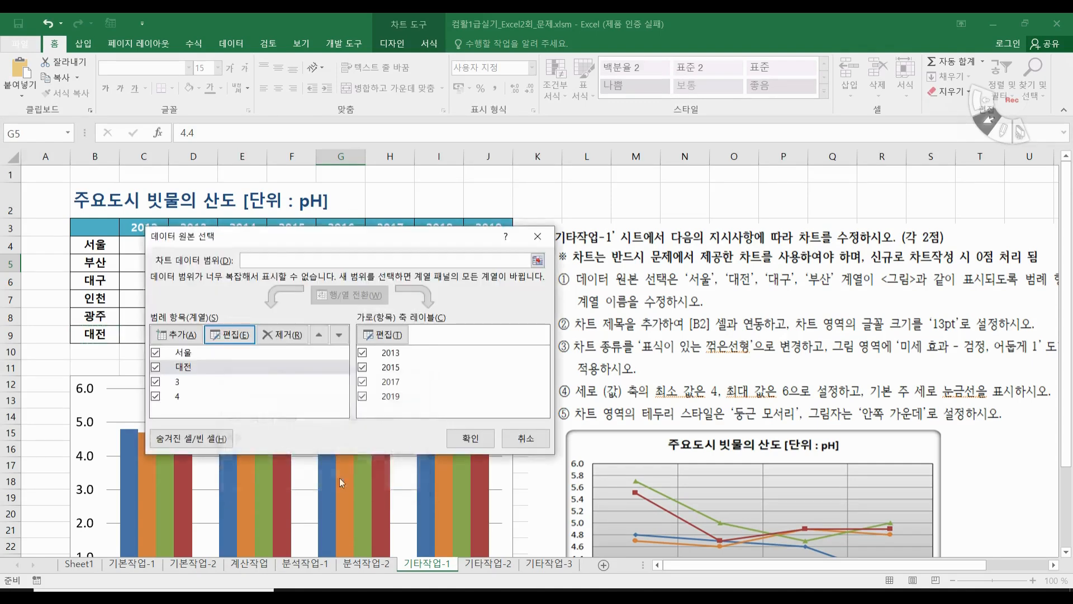
{"action": "left_click", "coordinate": [179, 381]}
{"action": "left_click", "coordinate": [228, 335]}
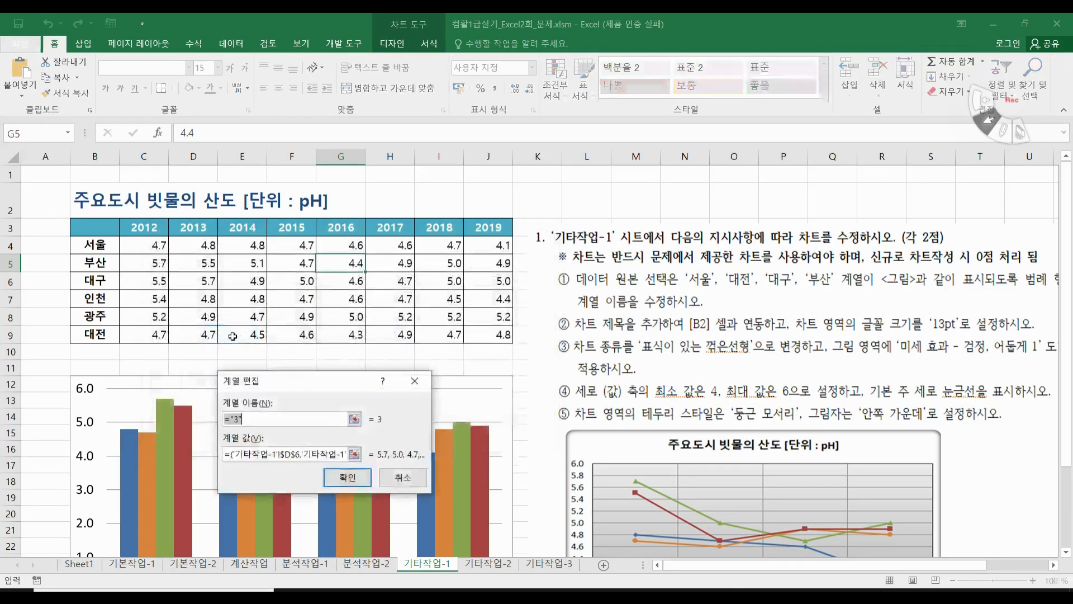
{"action": "left_click", "coordinate": [93, 282]}
{"action": "left_click", "coordinate": [347, 479]}
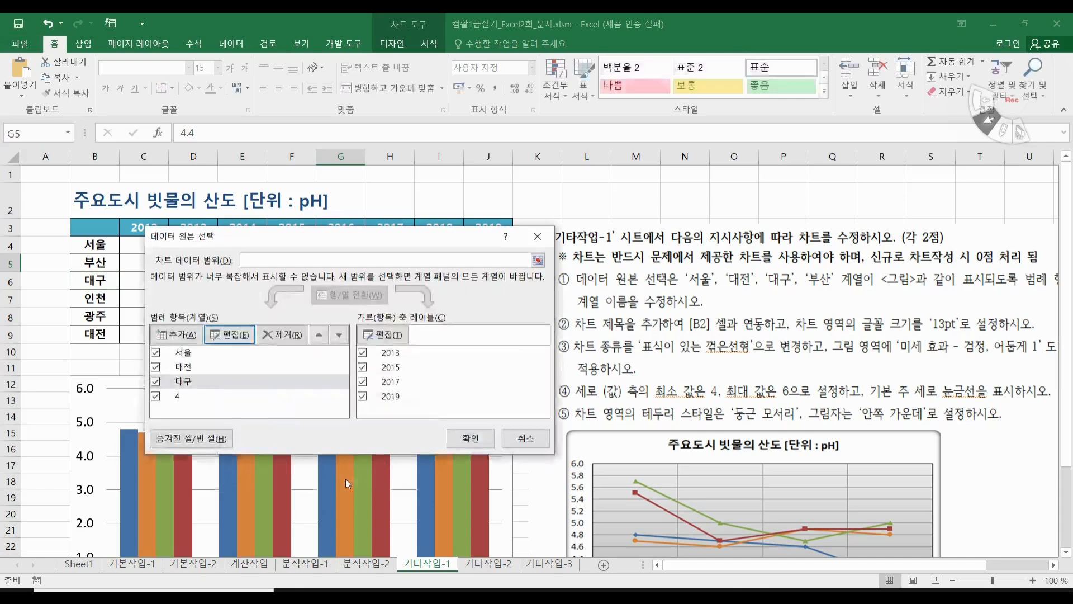
Link the name of series 4 to cell B5 (부산), apply the data source changes and check the chart legend
{"action": "left_click", "coordinate": [179, 395]}
{"action": "left_click", "coordinate": [235, 335]}
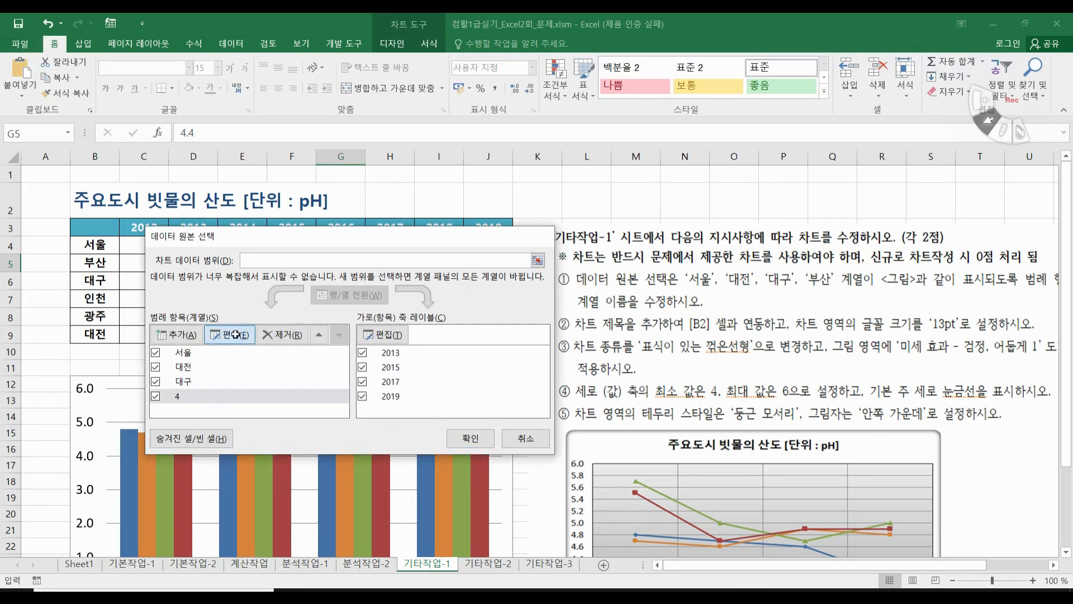
{"action": "left_click", "coordinate": [87, 263]}
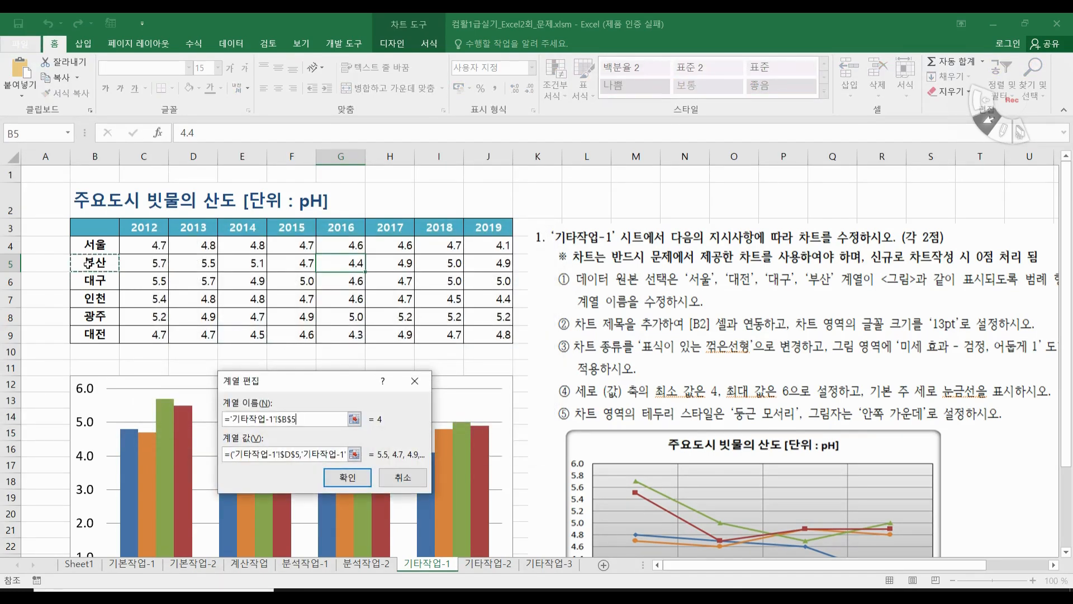
{"action": "left_click", "coordinate": [347, 478]}
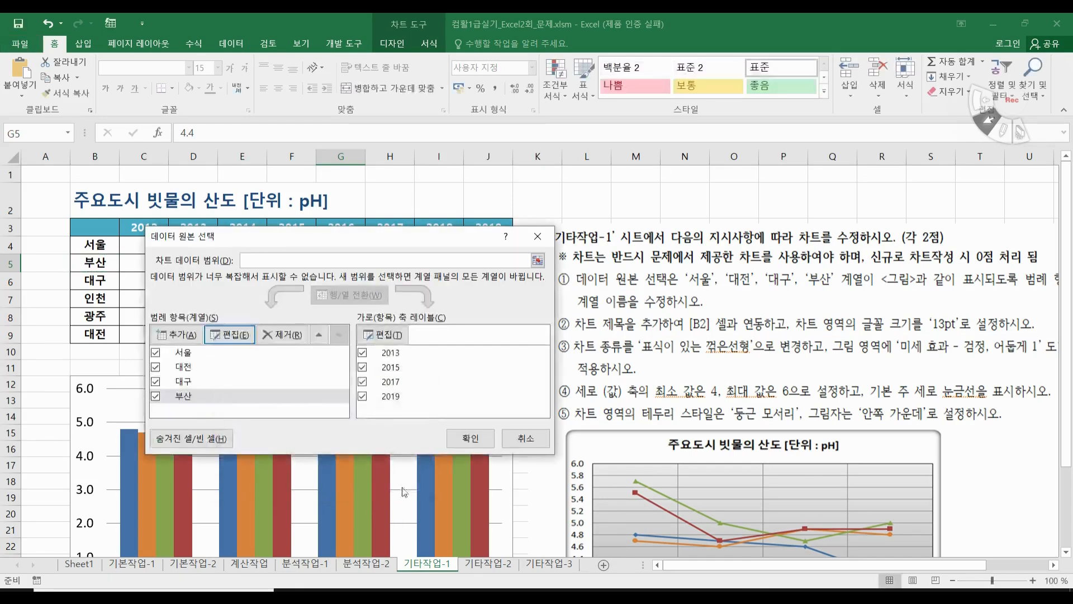
{"action": "left_click", "coordinate": [471, 436]}
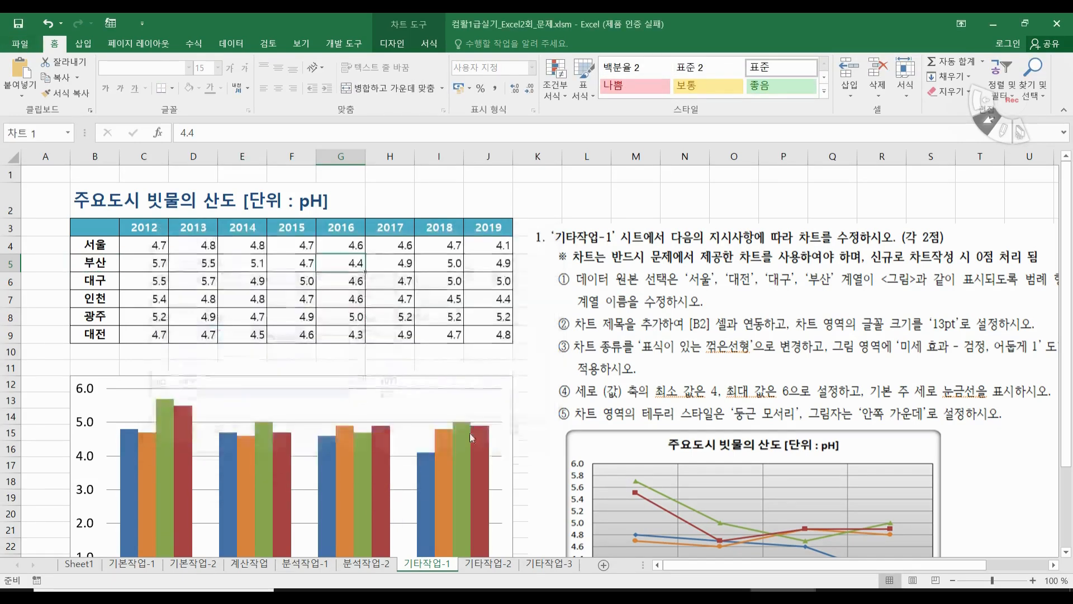
{"action": "scroll", "coordinate": [298, 416], "scroll_direction": "down", "scroll_amount": 4}
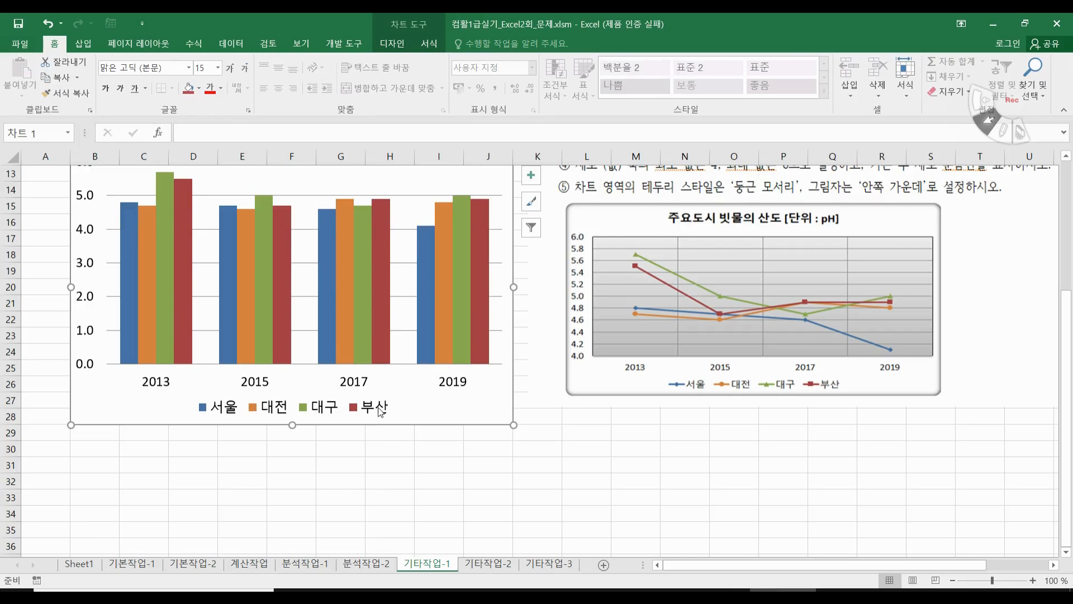
{"action": "scroll", "coordinate": [406, 466], "scroll_direction": "up", "scroll_amount": 3}
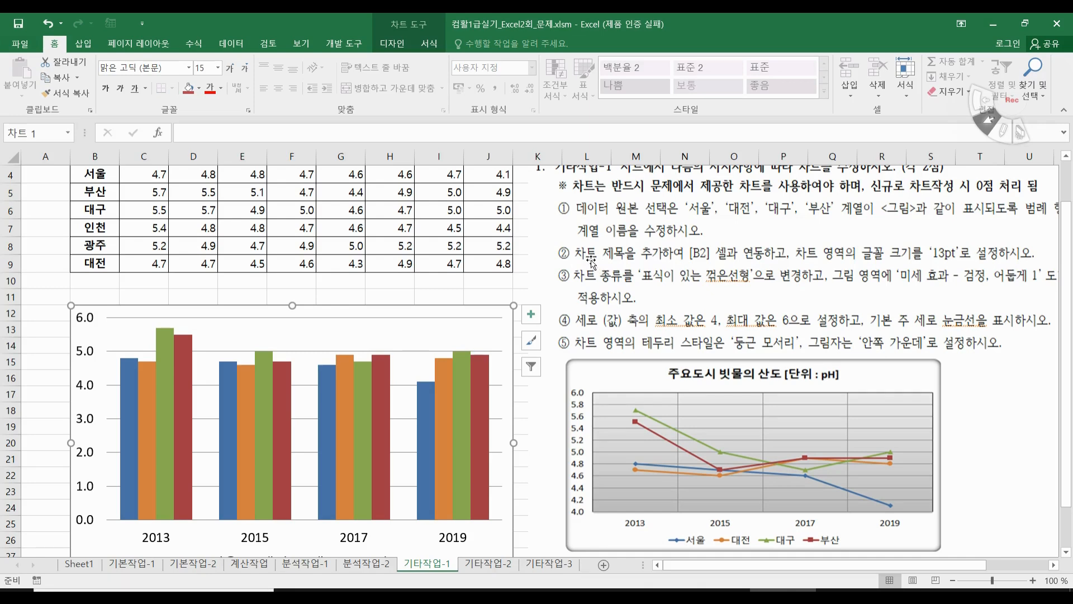
Add a chart title positioned above the chart (차트 위)
{"action": "left_click", "coordinate": [534, 319]}
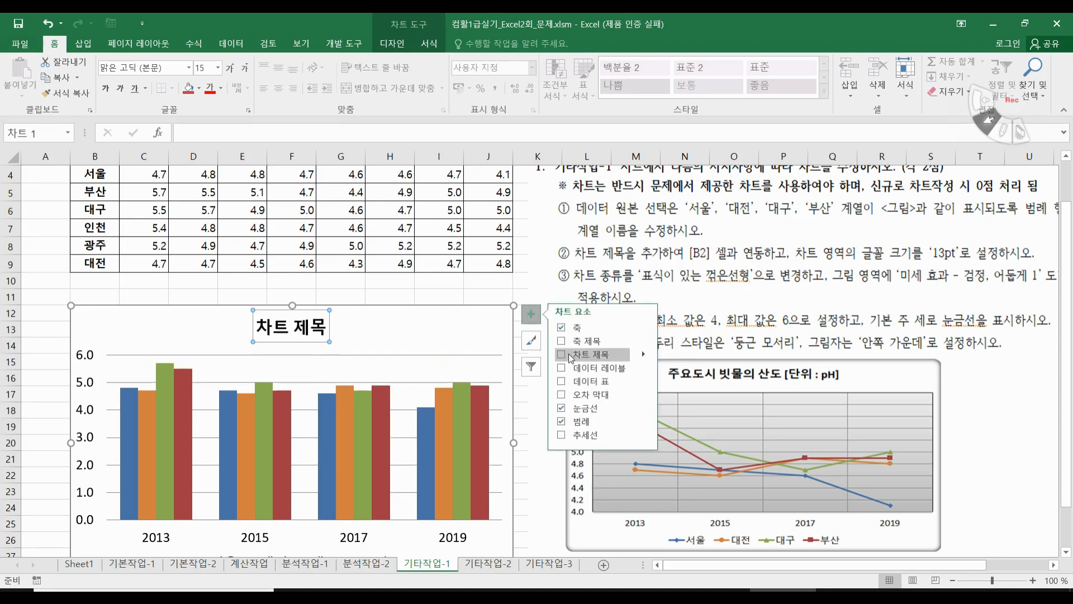
{"action": "left_click", "coordinate": [643, 355]}
{"action": "left_click", "coordinate": [681, 363]}
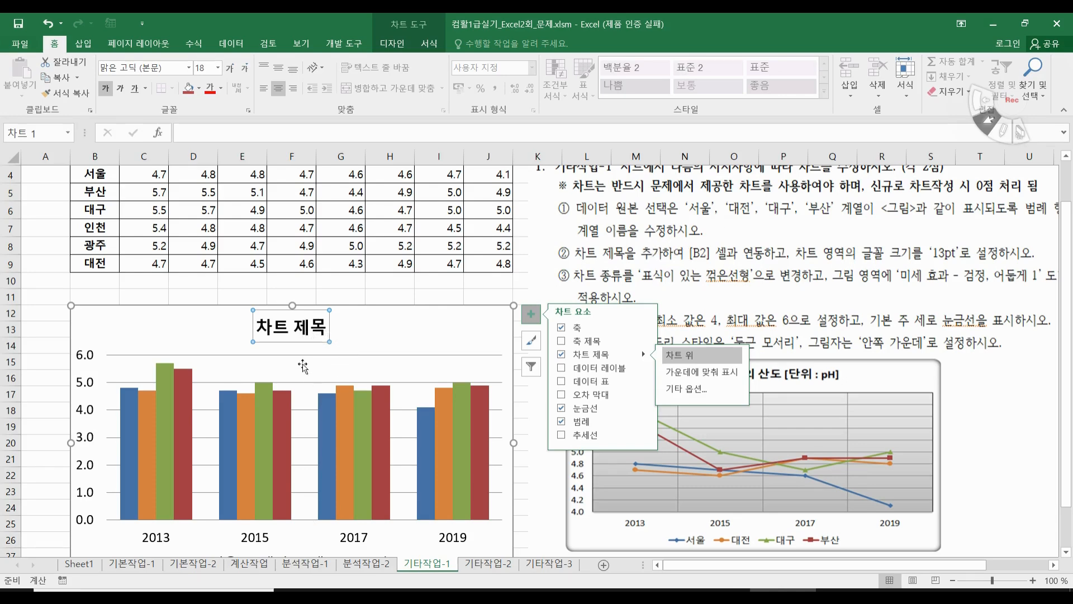
Link the chart title to cell B2 with the formula ='기타작업-1'!$B$2
{"action": "scroll", "coordinate": [303, 366], "scroll_direction": "up", "scroll_amount": 1}
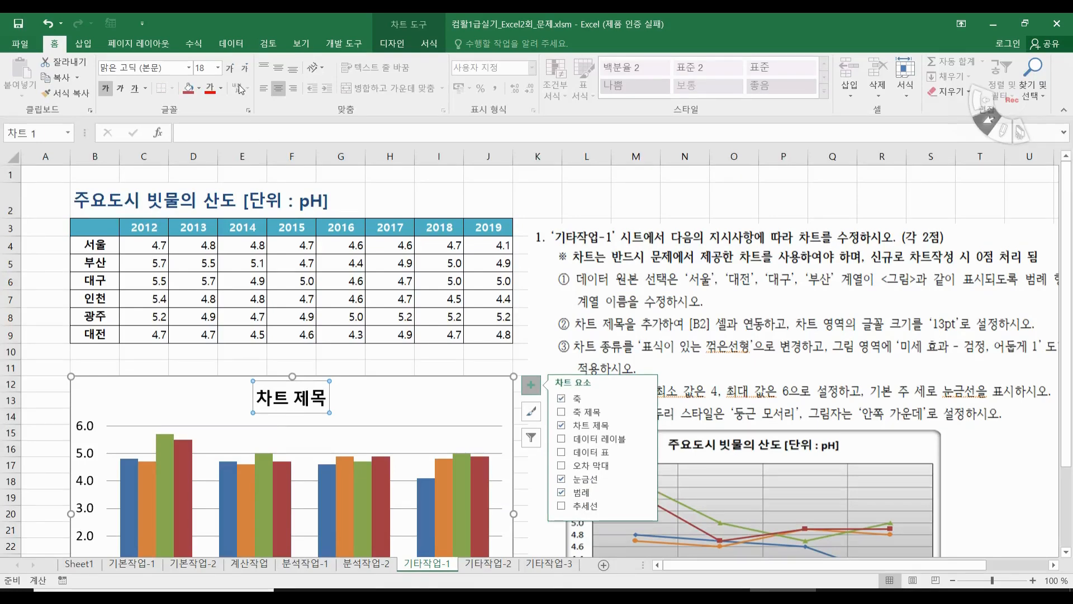
{"action": "left_click", "coordinate": [214, 129]}
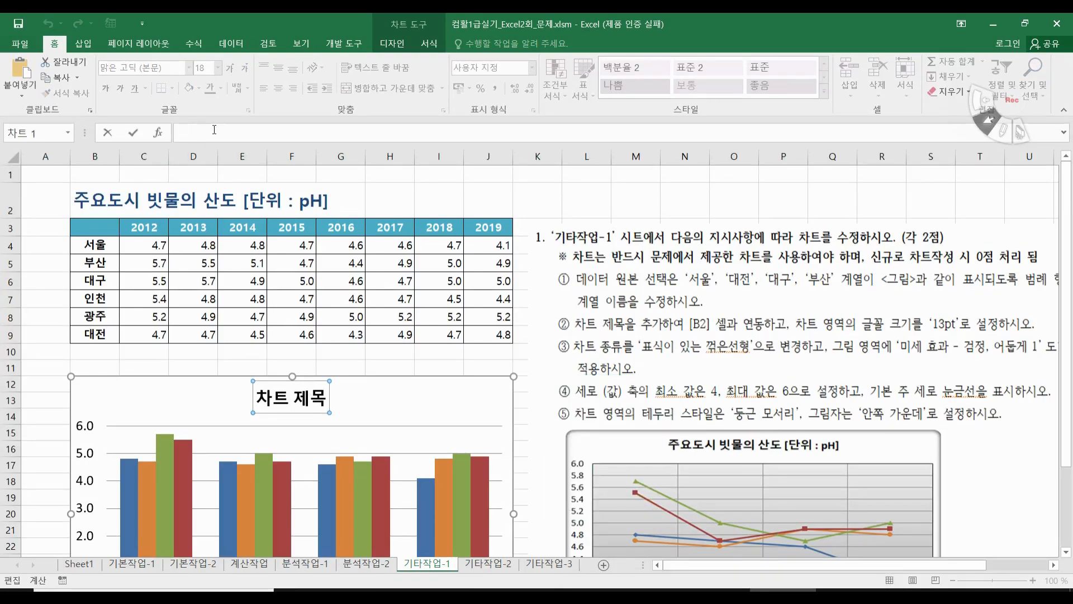
{"action": "type", "text": "="}
{"action": "left_click", "coordinate": [82, 197]}
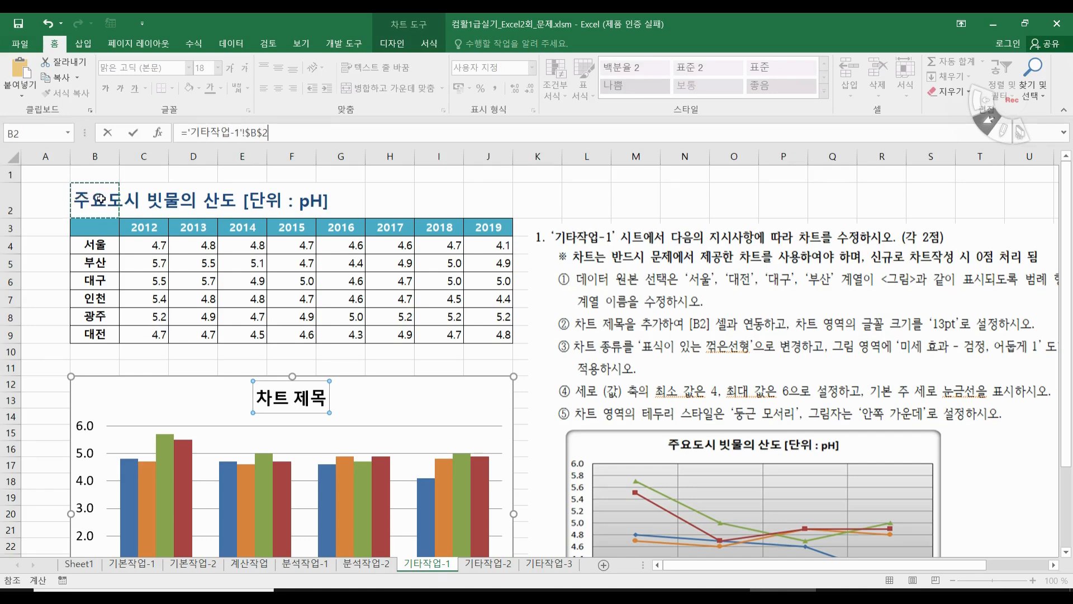
{"action": "key", "text": "Return"}
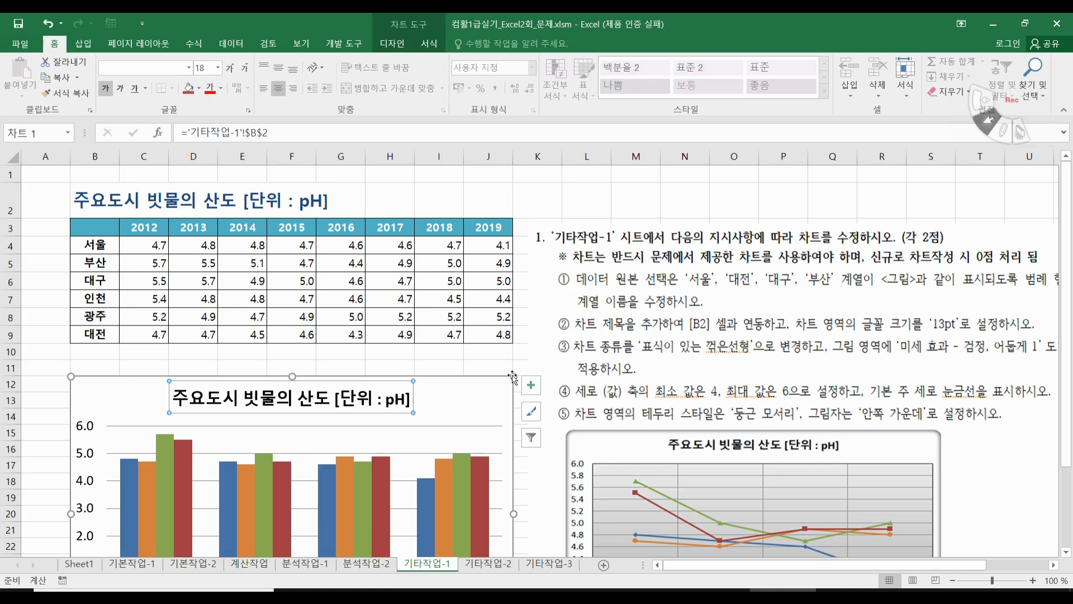
Set the chart title's font size to 13
{"action": "left_click", "coordinate": [214, 68]}
{"action": "type", "text": "13"}
{"action": "key", "text": "Return"}
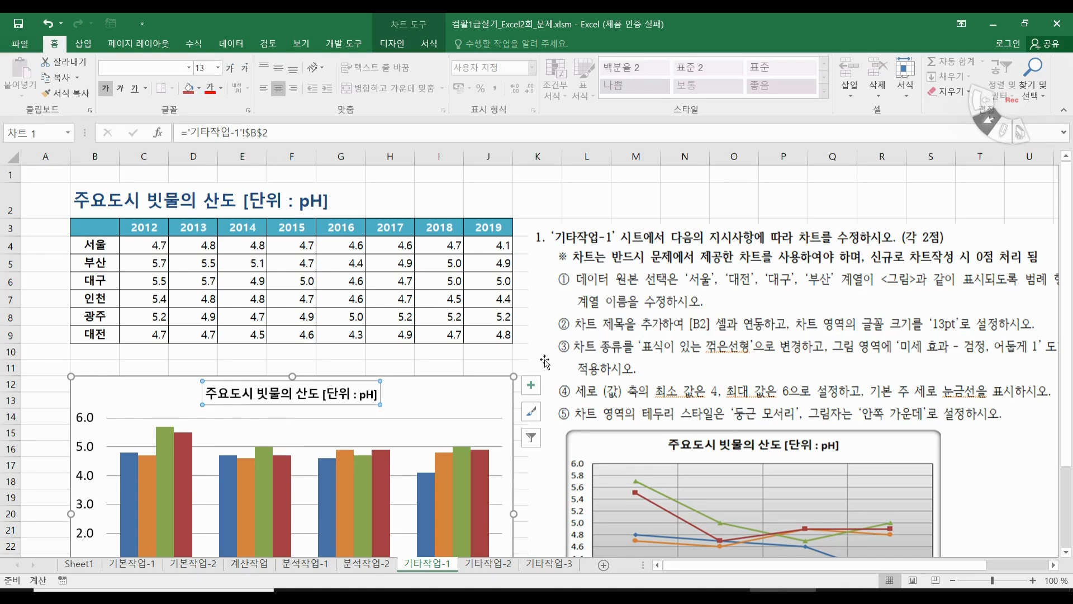
Change the chart type to a line chart with markers (표식이 있는 꺾은선형)
{"action": "scroll", "coordinate": [546, 358], "scroll_direction": "down", "scroll_amount": 2}
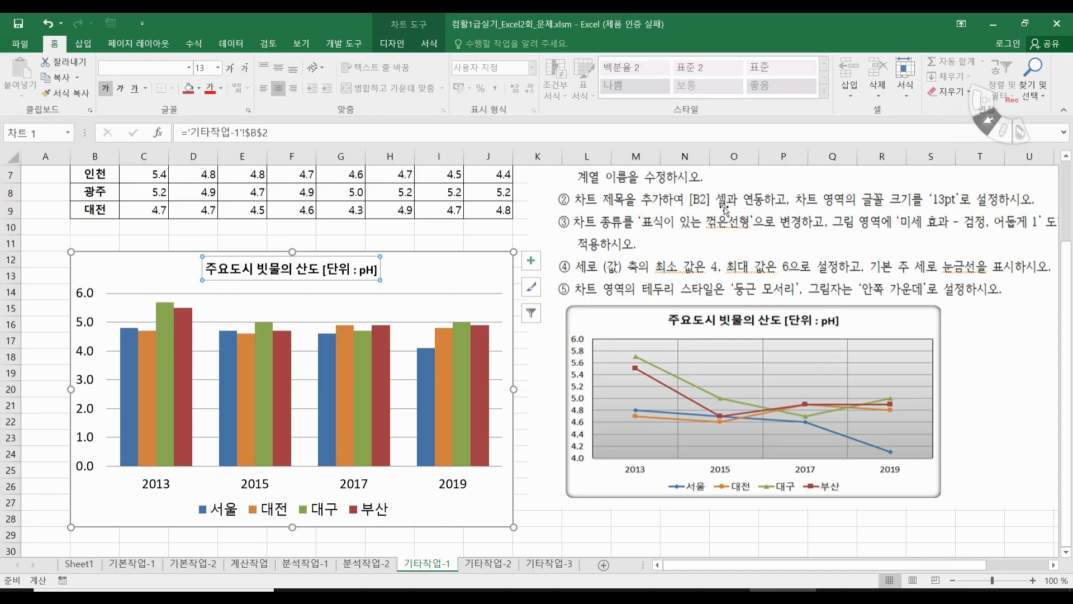
{"action": "right_click", "coordinate": [480, 259]}
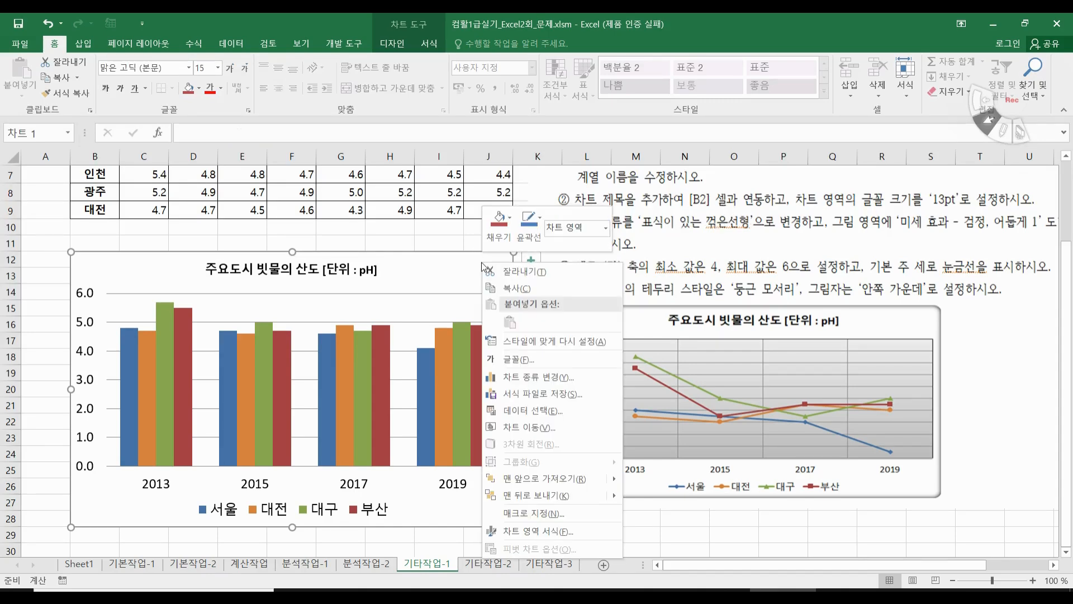
{"action": "left_click", "coordinate": [529, 385]}
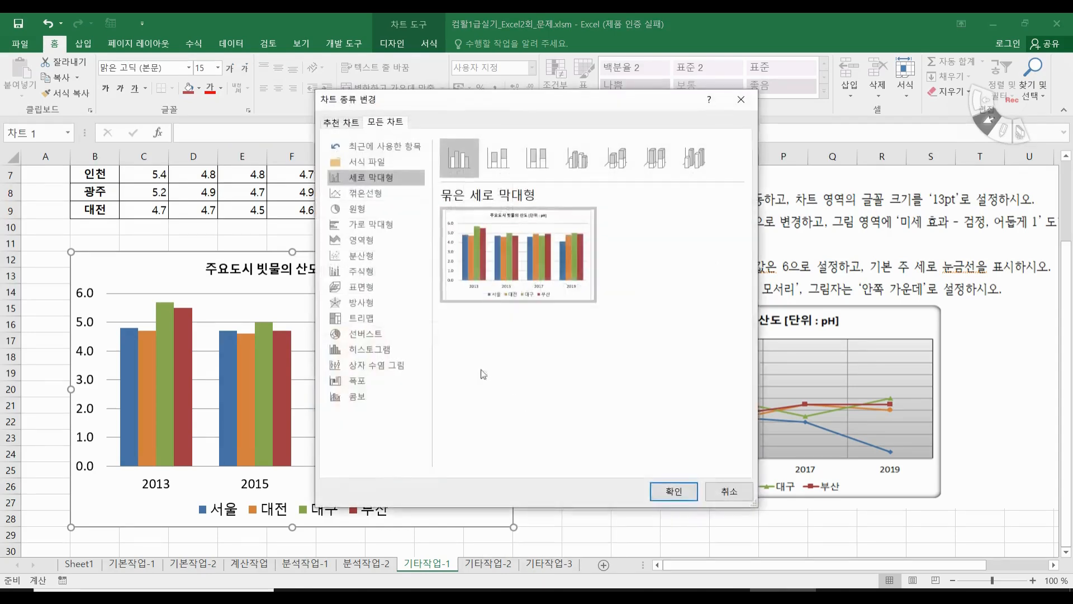
{"action": "left_click", "coordinate": [364, 192]}
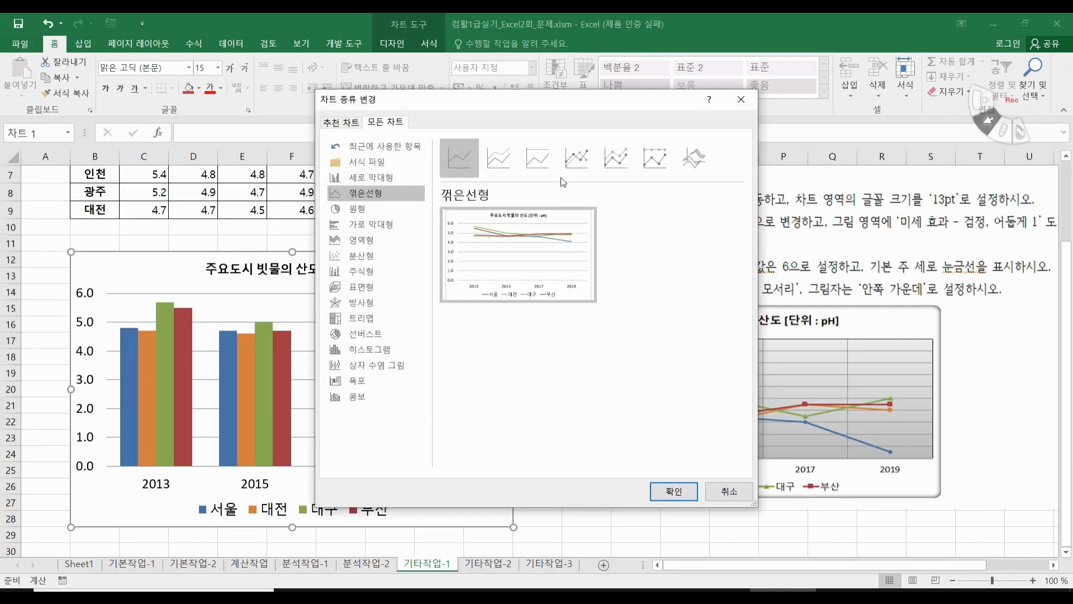
{"action": "left_click", "coordinate": [571, 159]}
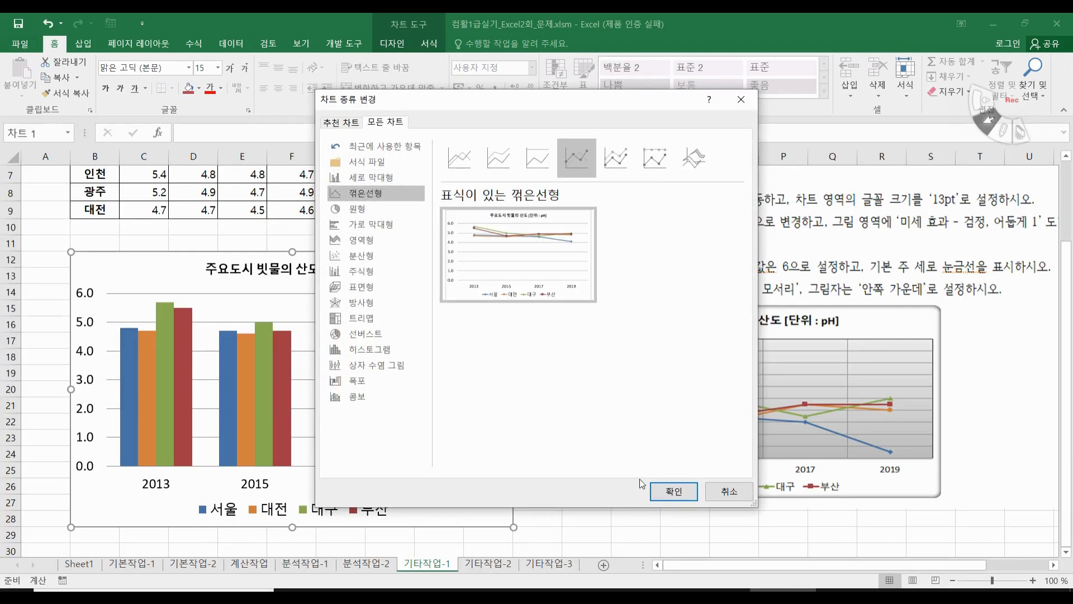
{"action": "left_click", "coordinate": [671, 495]}
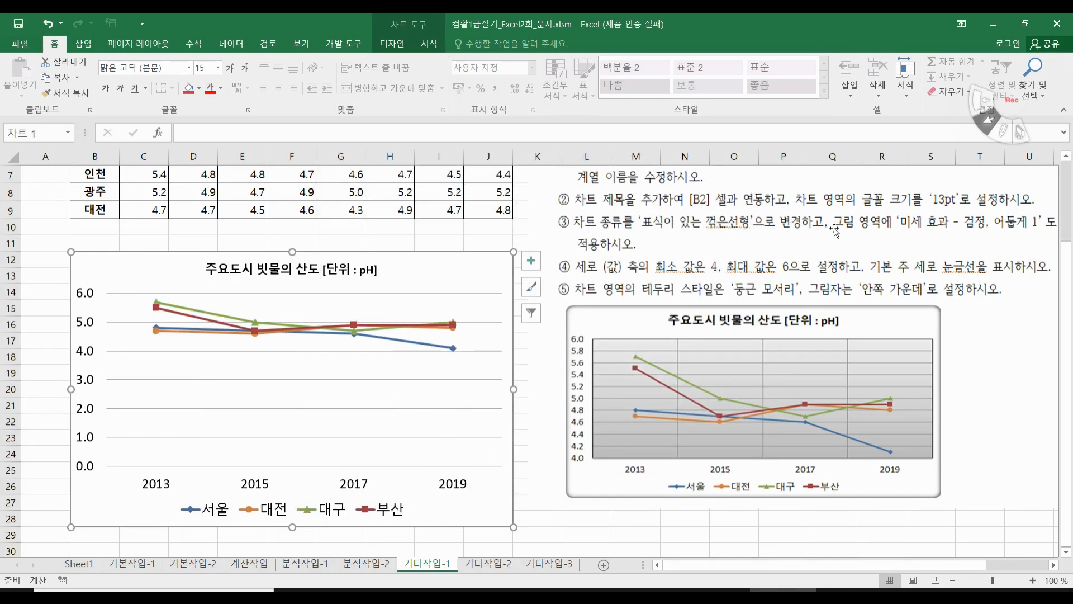
Apply the shape style '미세 효과 - 검정, 어둡게 1' to the chart's plot area
{"action": "left_click", "coordinate": [423, 371]}
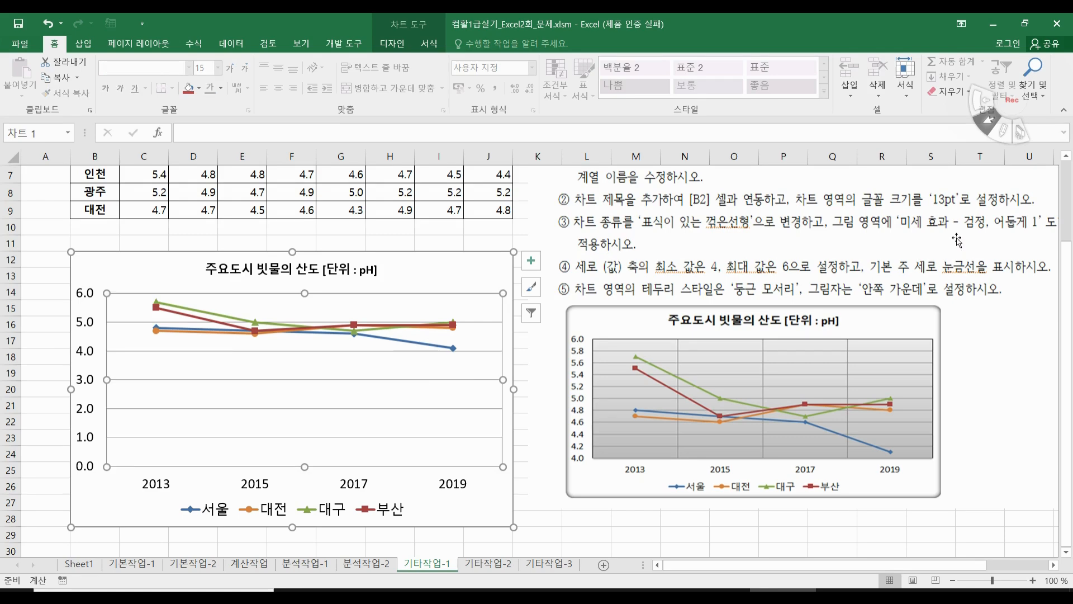
{"action": "mouse_move", "coordinate": [924, 563]}
{"action": "left_mouse_down"}
{"action": "mouse_move", "coordinate": [944, 561]}
{"action": "mouse_move", "coordinate": [905, 563]}
{"action": "left_mouse_up"}
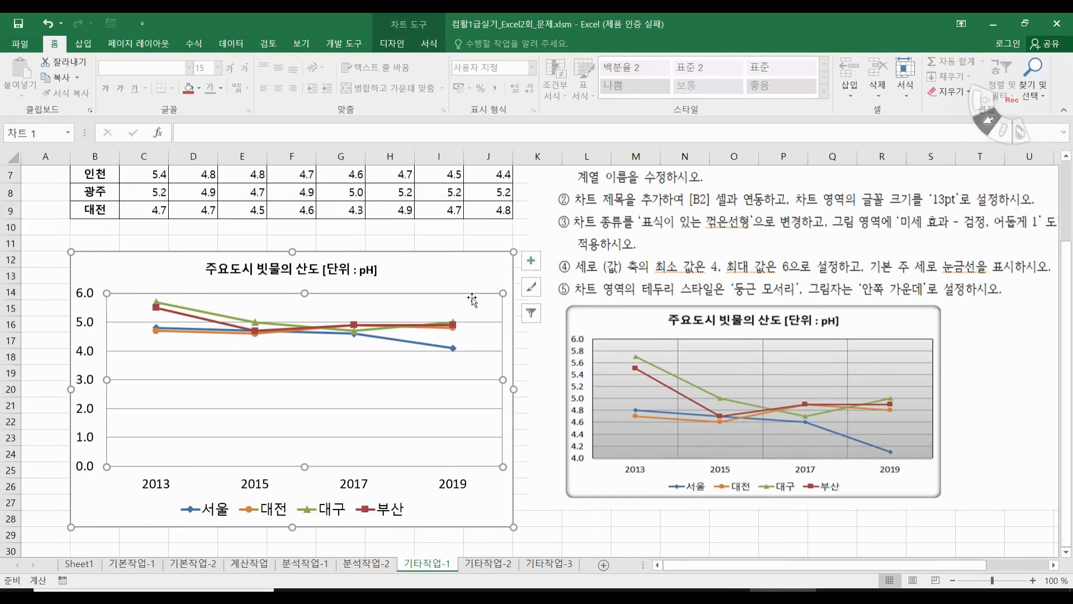
{"action": "left_click", "coordinate": [426, 44]}
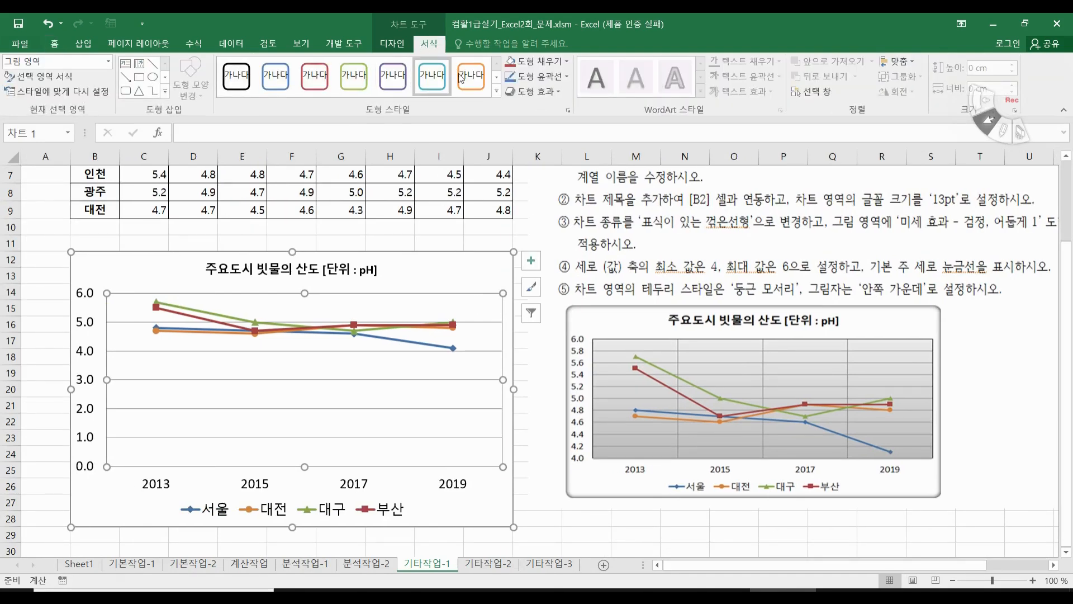
{"action": "left_click", "coordinate": [496, 91]}
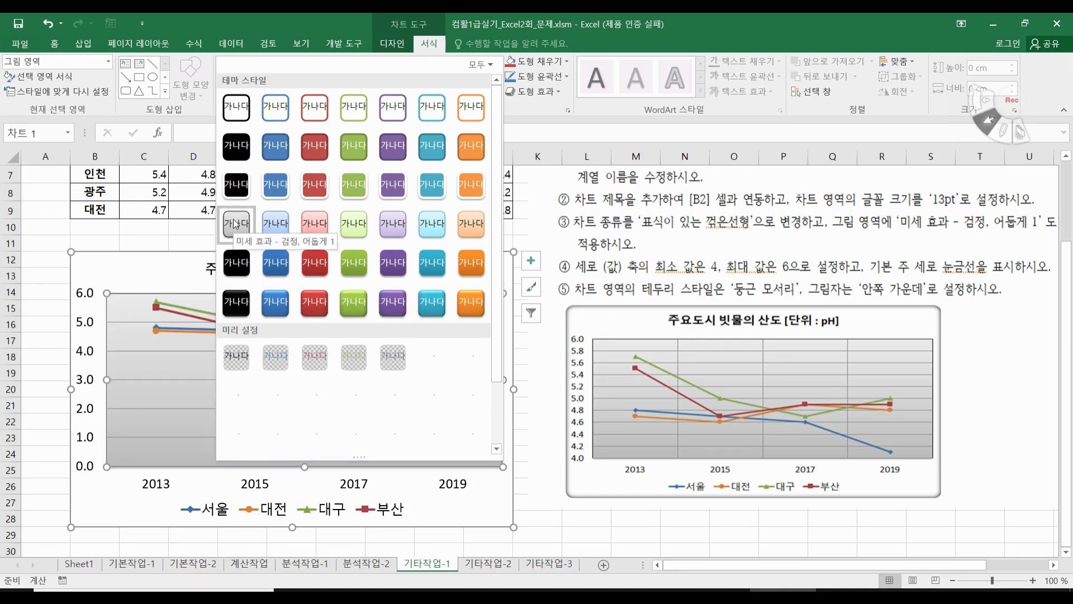
{"action": "left_click", "coordinate": [236, 224]}
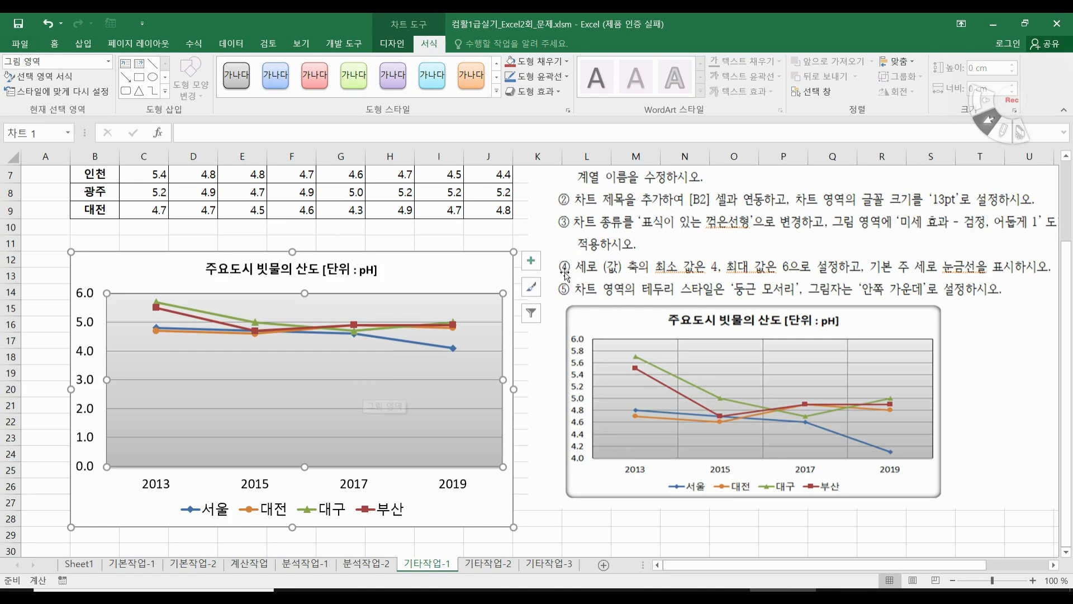
Set the minimum bound of the chart's vertical value axis to 4
{"action": "left_click", "coordinate": [88, 352]}
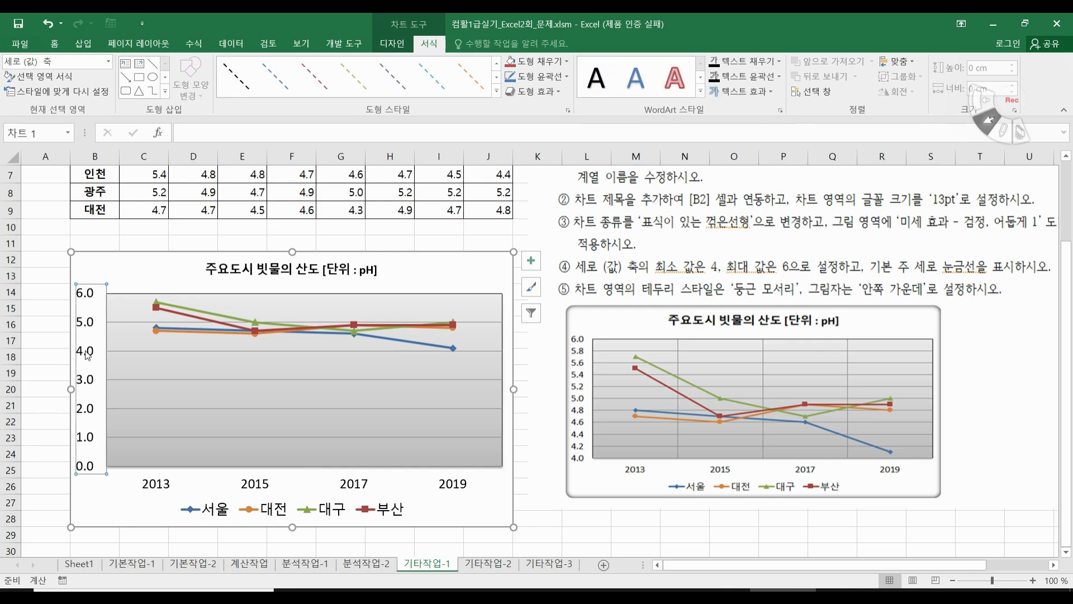
{"action": "right_click", "coordinate": [88, 354]}
{"action": "left_click", "coordinate": [152, 496]}
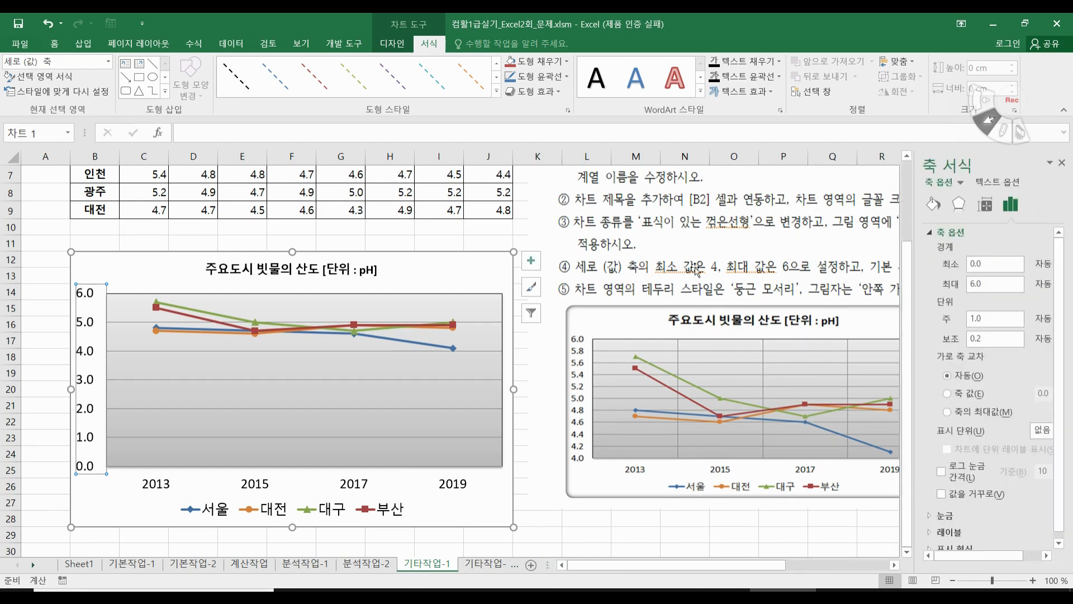
{"action": "double_click", "coordinate": [985, 266]}
{"action": "type", "text": "4"}
{"action": "left_click", "coordinate": [997, 287]}
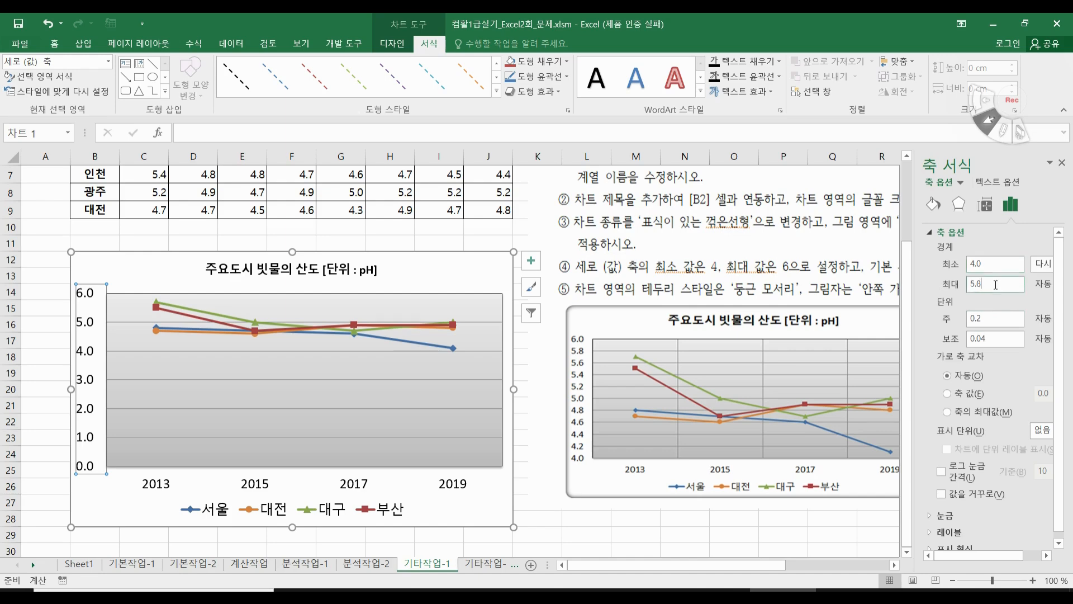
{"action": "left_click_drag", "start_coordinate": [751, 569], "coordinate": [790, 568]}
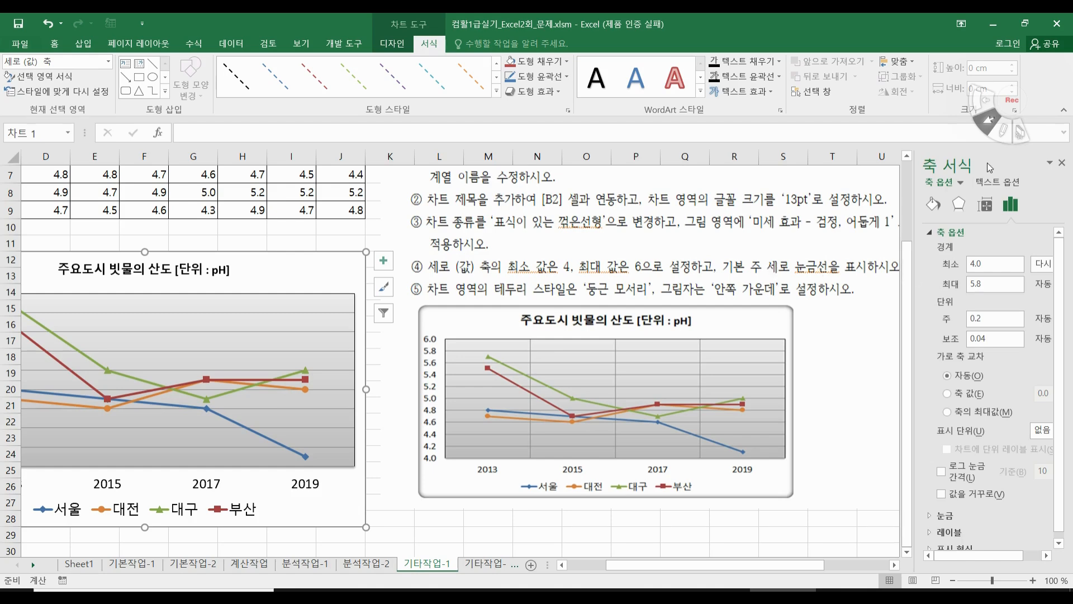
{"action": "left_click", "coordinate": [1062, 163]}
{"action": "left_click_drag", "start_coordinate": [833, 565], "coordinate": [720, 569]}
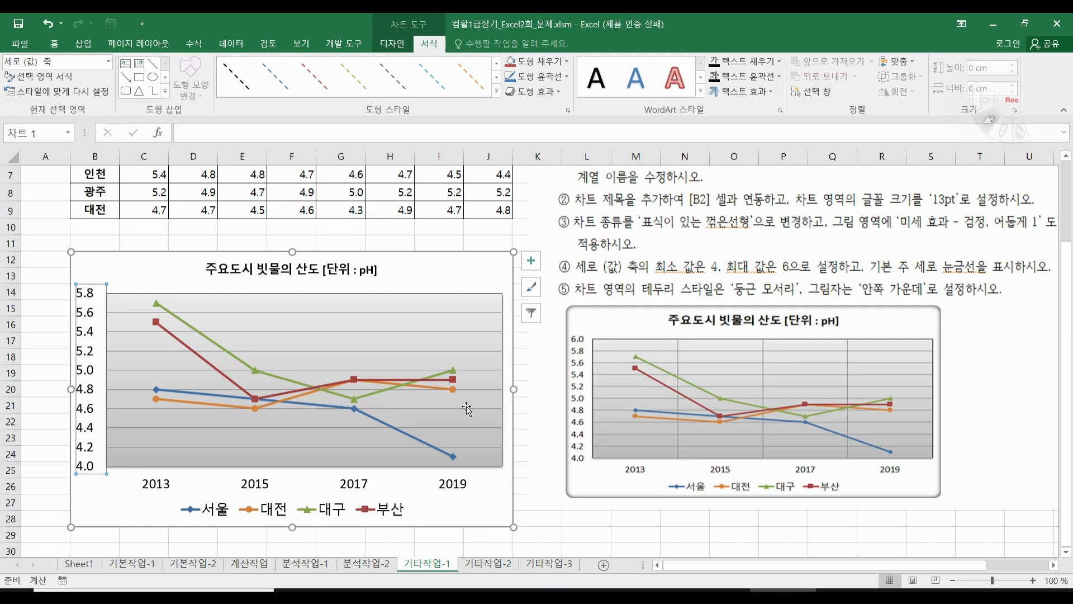
Set the maximum bound of the chart's vertical value axis to 6
{"action": "right_click", "coordinate": [85, 304]}
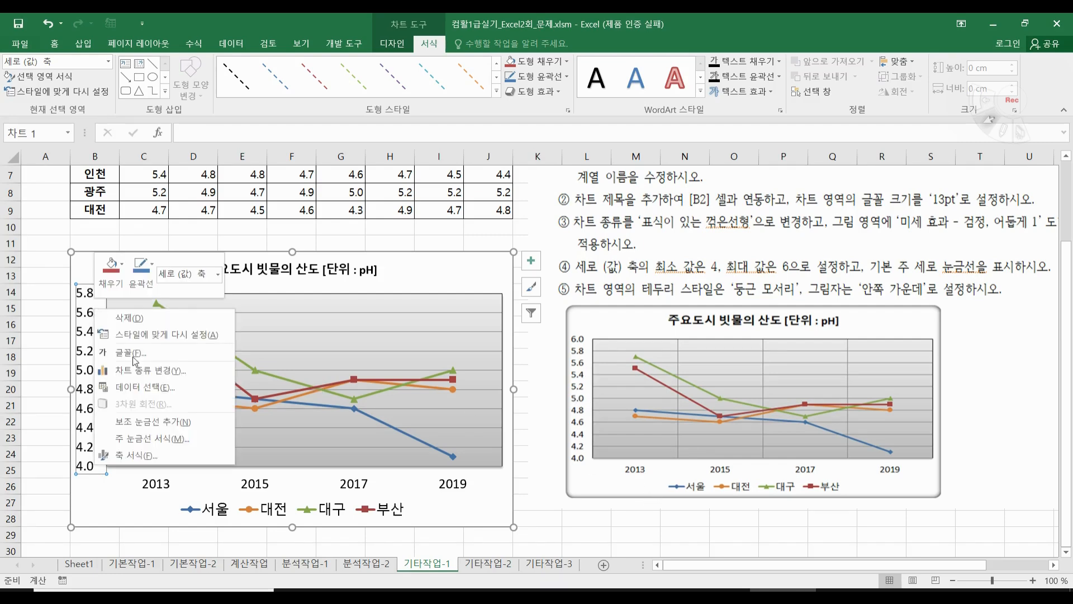
{"action": "left_click", "coordinate": [167, 455]}
{"action": "left_click", "coordinate": [992, 284]}
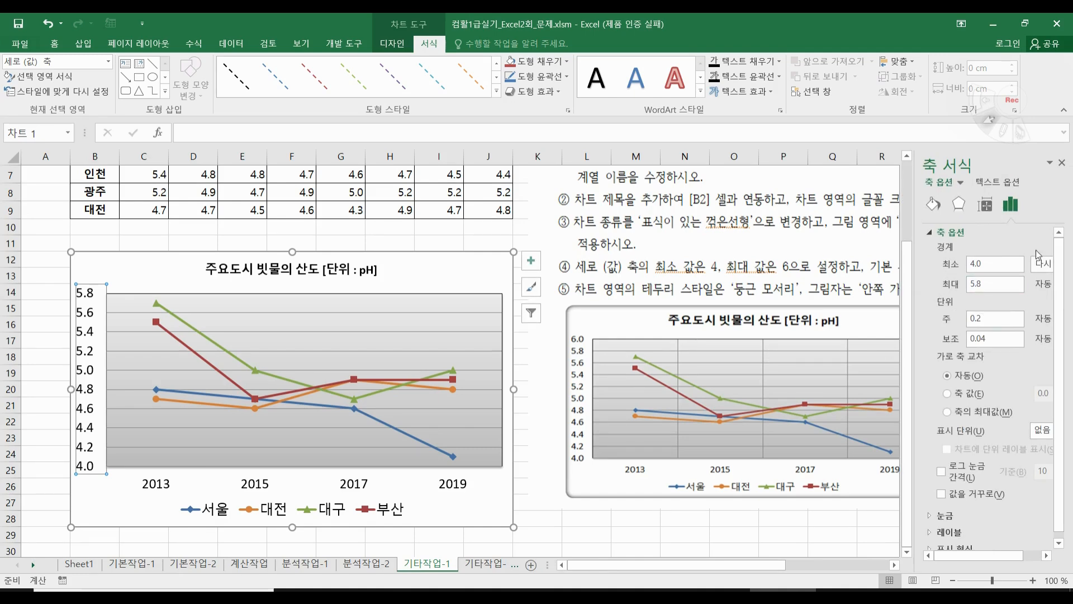
{"action": "left_click_drag", "start_coordinate": [1011, 286], "coordinate": [949, 287]}
{"action": "type", "text": "6"}
{"action": "left_click", "coordinate": [1005, 265]}
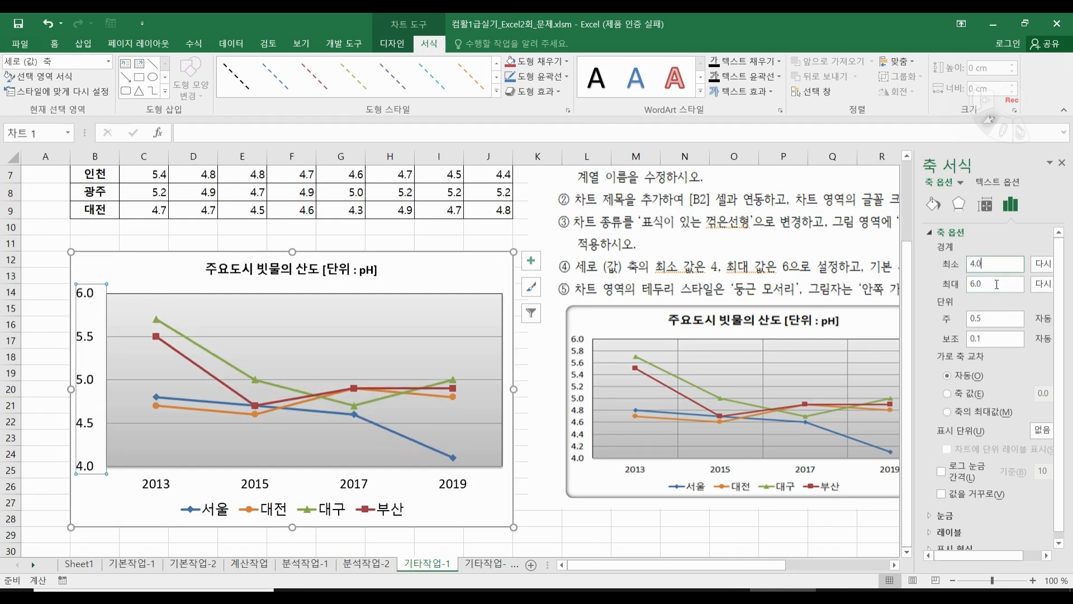
{"action": "left_click", "coordinate": [1005, 284]}
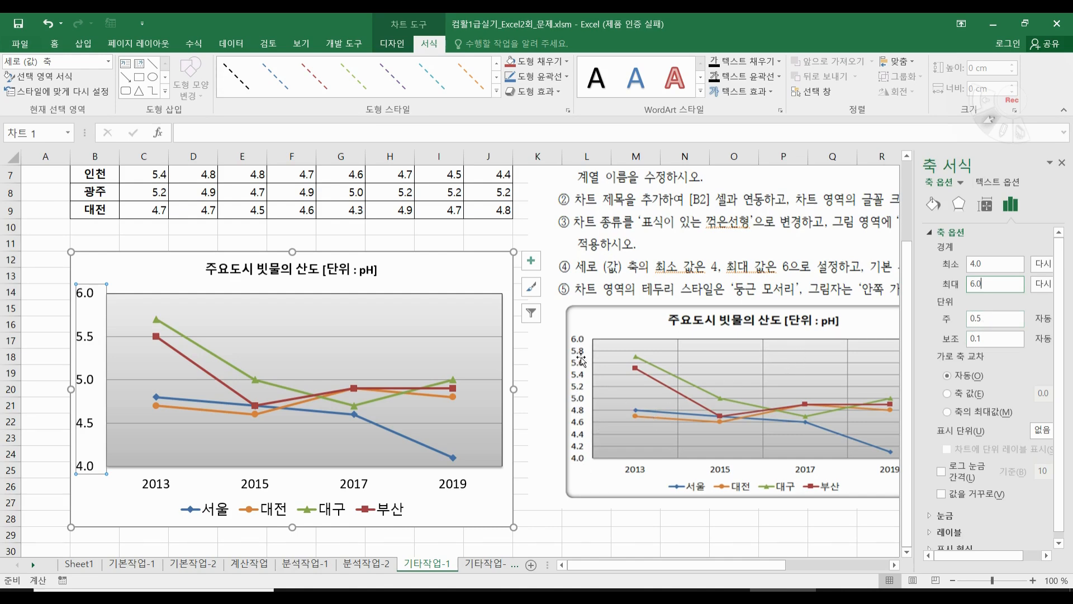
Set the major unit of the vertical value axis to 0.2 and close the axis formatting
{"action": "left_click", "coordinate": [994, 320]}
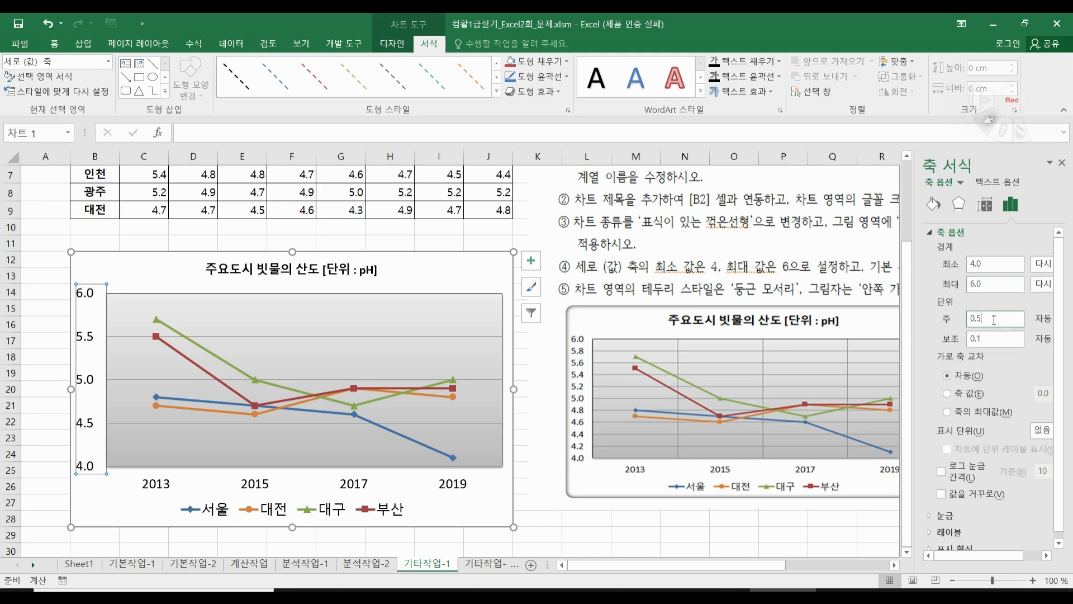
{"action": "type", "text": "0."}
{"action": "left_click", "coordinate": [1057, 163]}
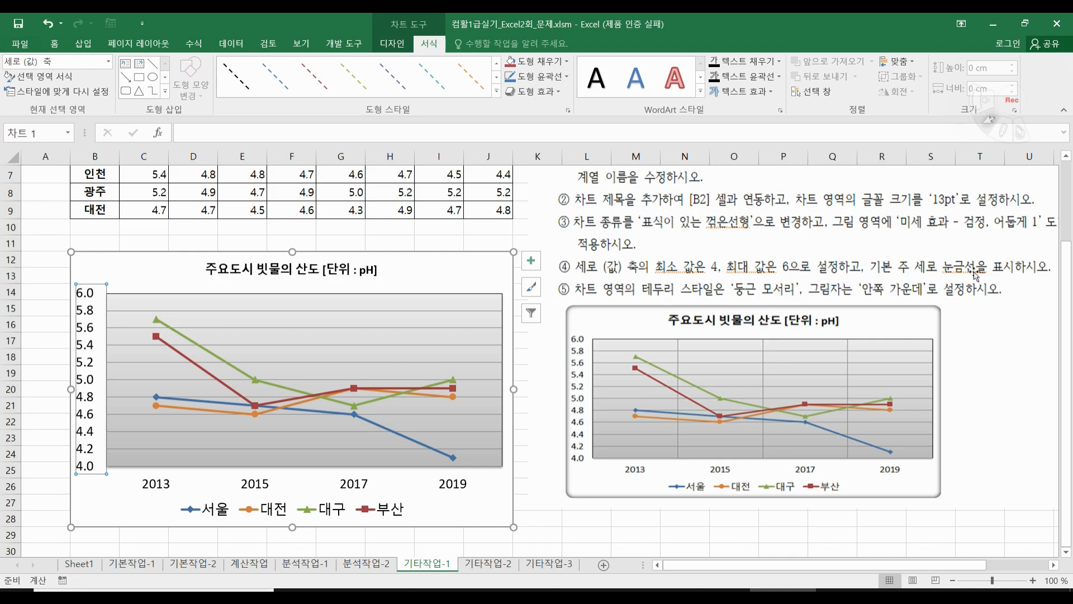
Show the primary major vertical gridlines (기본 주 세로) in the chart
{"action": "left_click", "coordinate": [531, 262]}
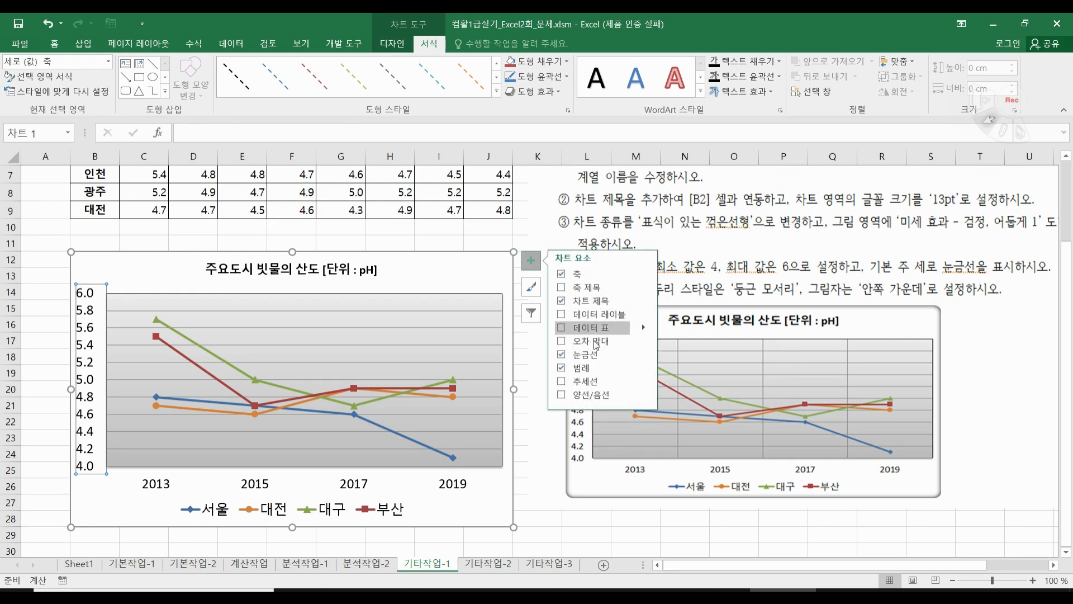
{"action": "left_click", "coordinate": [645, 356]}
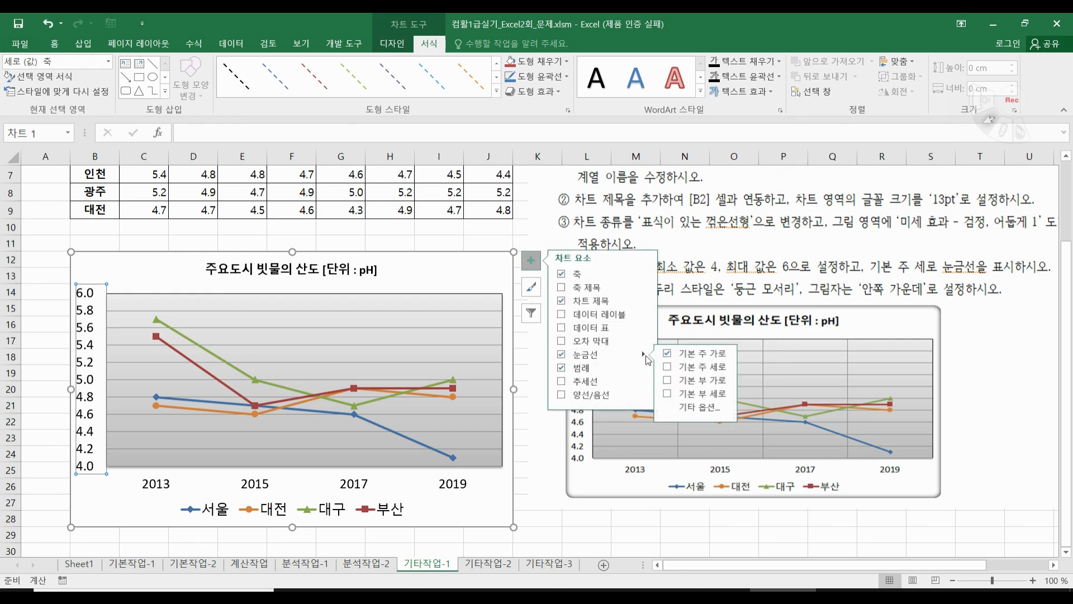
{"action": "left_click", "coordinate": [699, 368]}
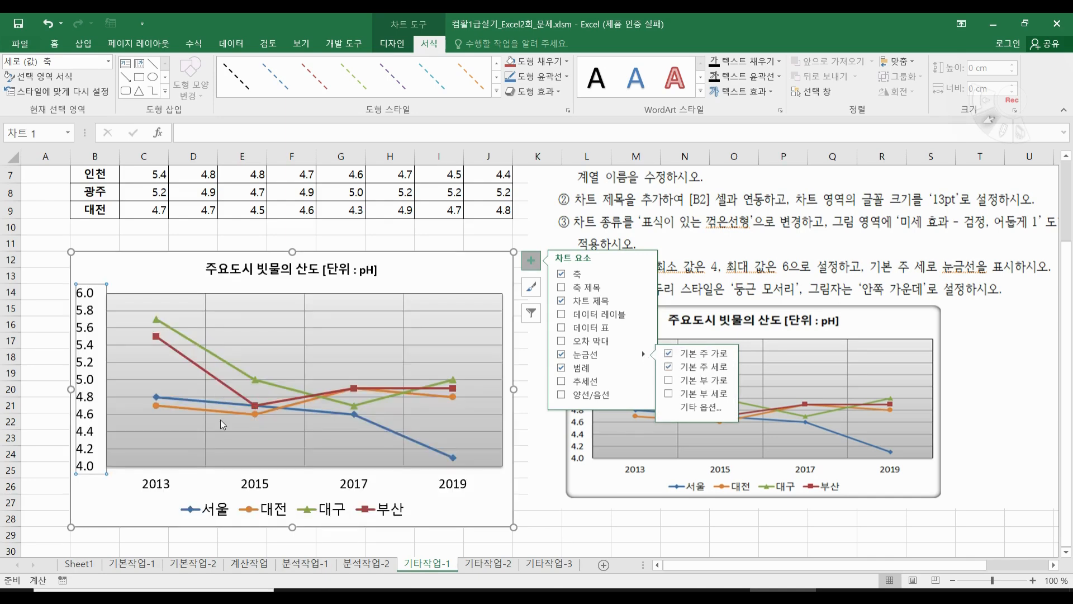
{"action": "left_click", "coordinate": [534, 266]}
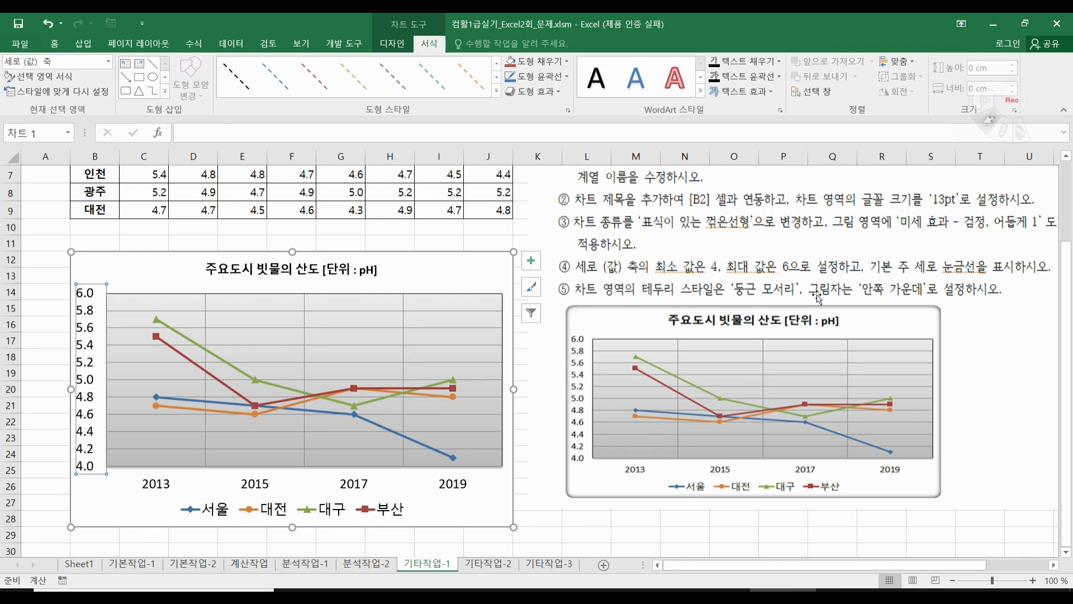
Give the chart area's border rounded corners (둥근 모서리)
{"action": "right_click", "coordinate": [490, 262]}
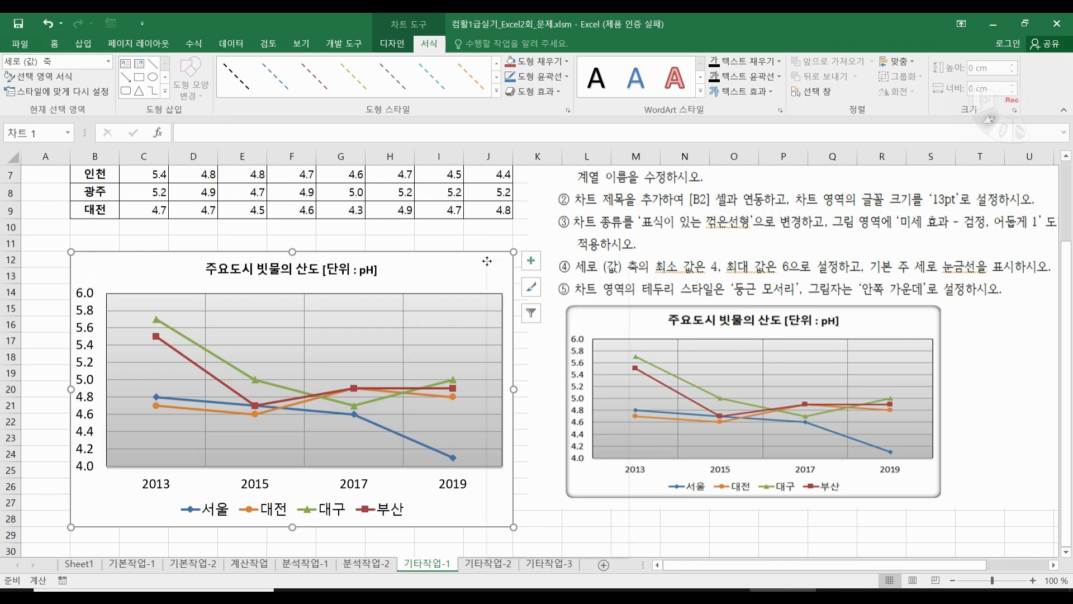
{"action": "left_click", "coordinate": [541, 530]}
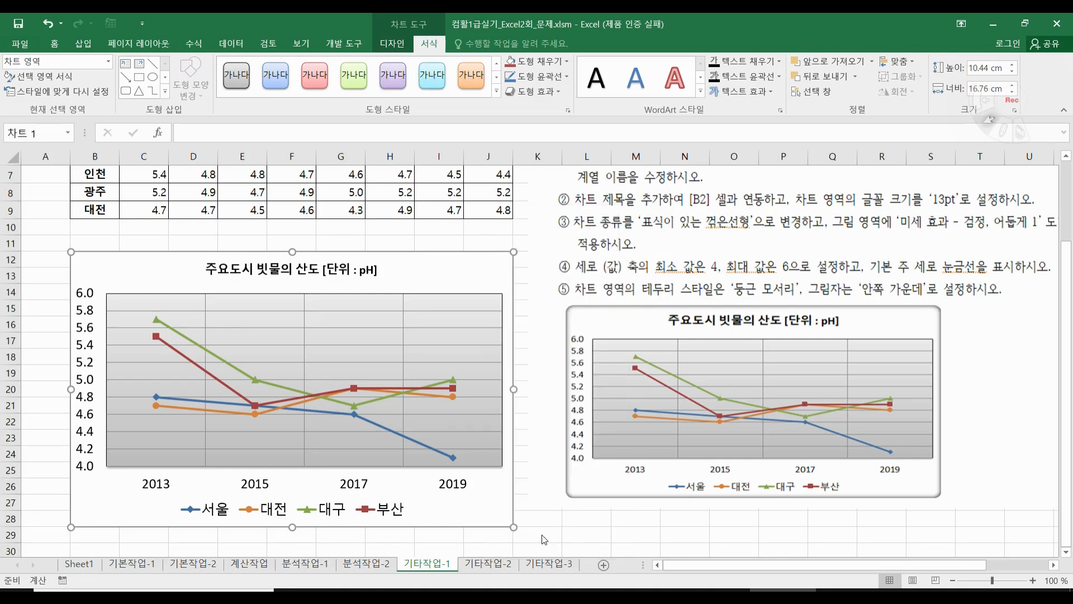
{"action": "left_click", "coordinate": [939, 252]}
{"action": "scroll", "coordinate": [950, 491], "scroll_direction": "down", "scroll_amount": 1}
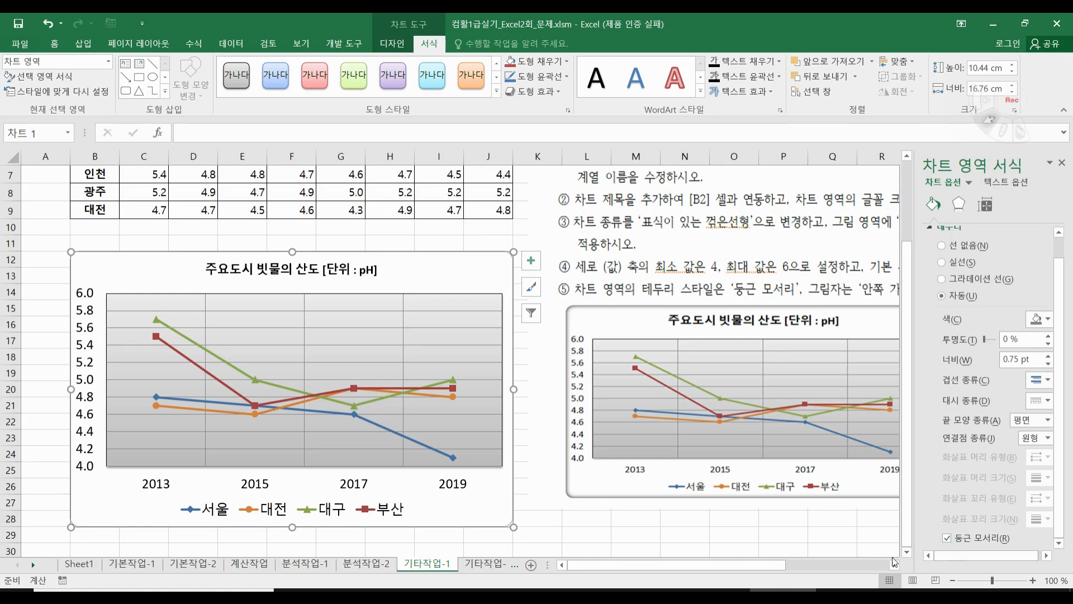
Apply the inner center shadow preset (안쪽 가운데) to the chart area and close its formatting
{"action": "left_click_drag", "start_coordinate": [752, 565], "coordinate": [843, 564]}
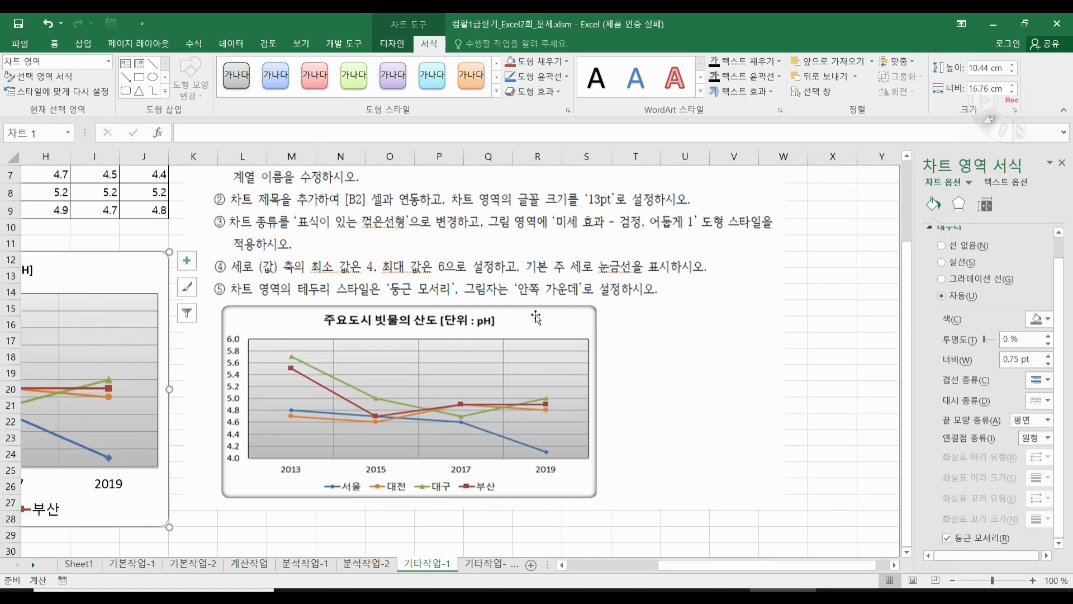
{"action": "left_click", "coordinate": [959, 206]}
{"action": "left_click", "coordinate": [950, 234]}
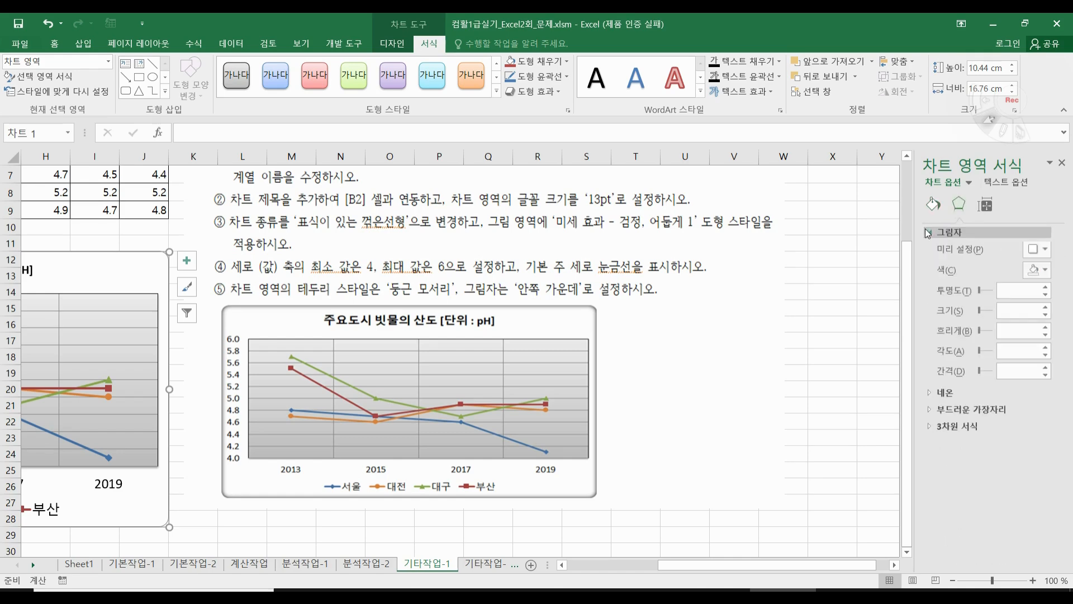
{"action": "left_click", "coordinate": [1045, 252]}
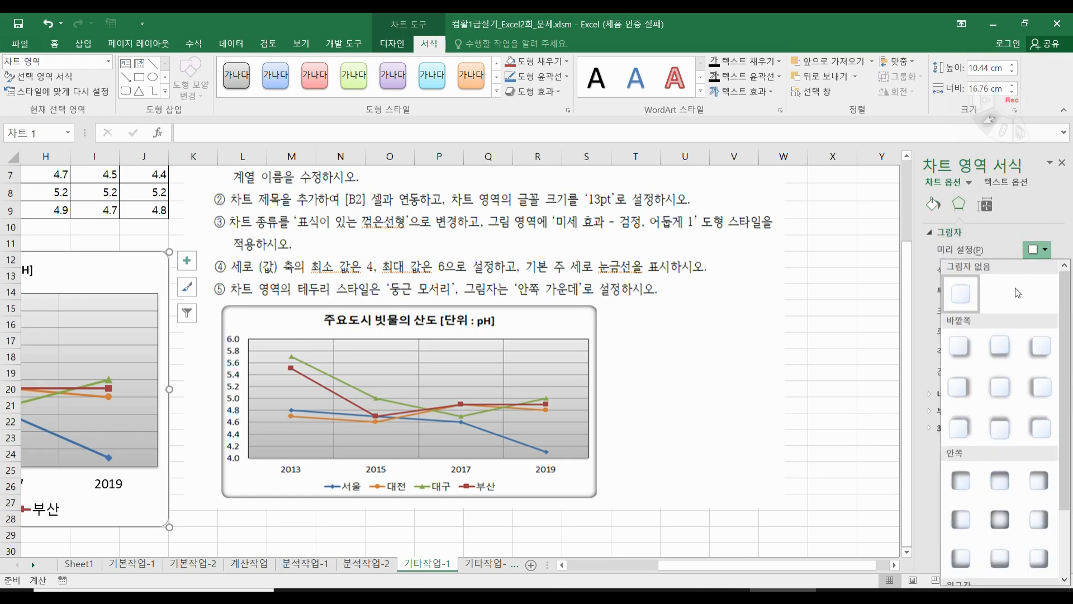
{"action": "left_click", "coordinate": [1002, 524]}
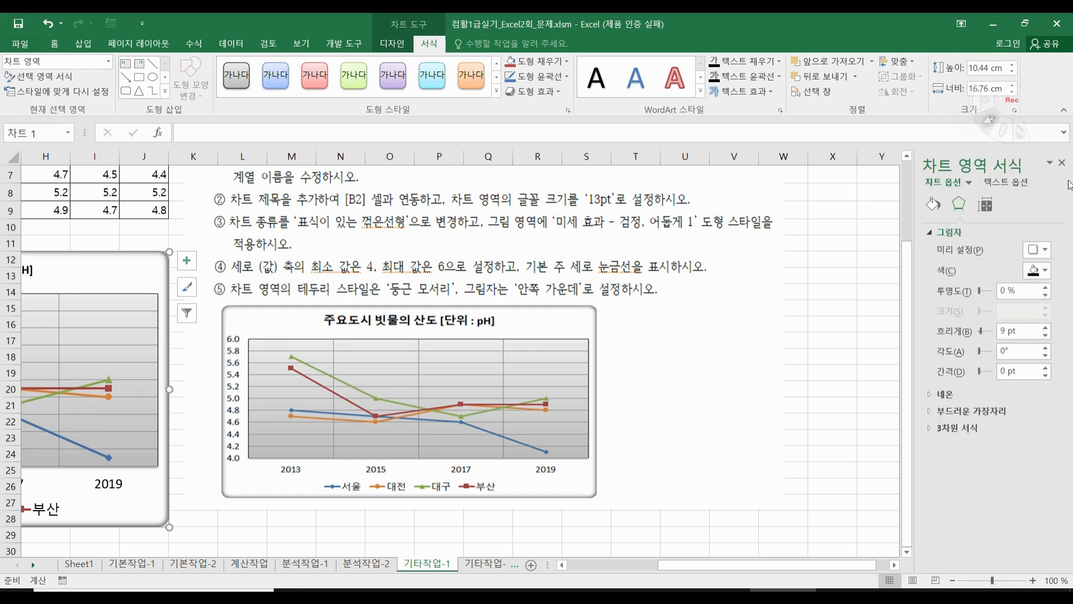
{"action": "left_click", "coordinate": [933, 205]}
{"action": "left_click", "coordinate": [985, 204]}
{"action": "left_click", "coordinate": [1062, 163]}
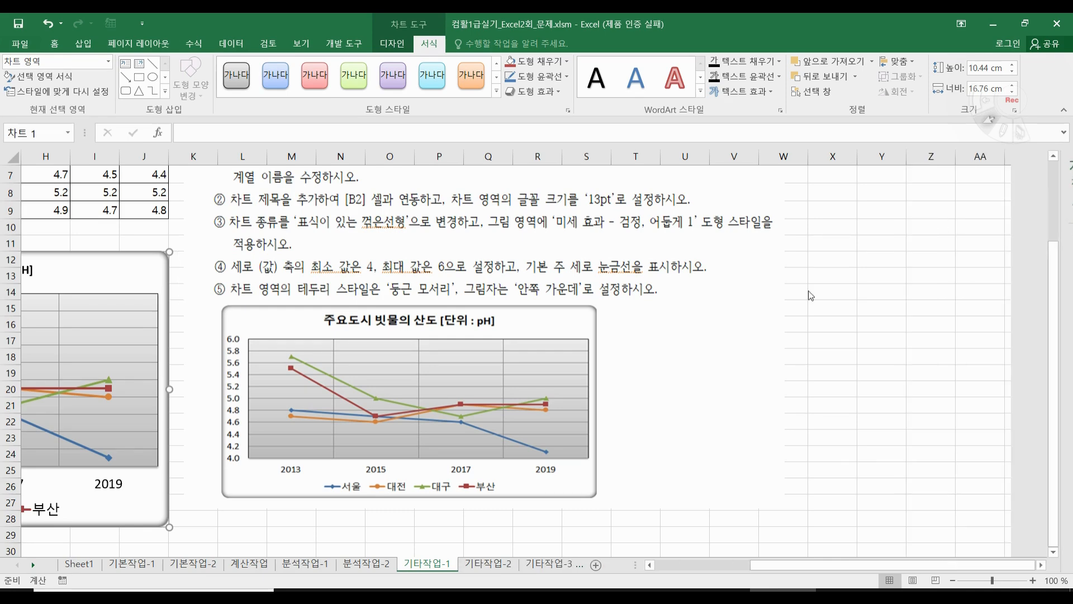
{"action": "left_click_drag", "start_coordinate": [761, 565], "coordinate": [747, 566]}
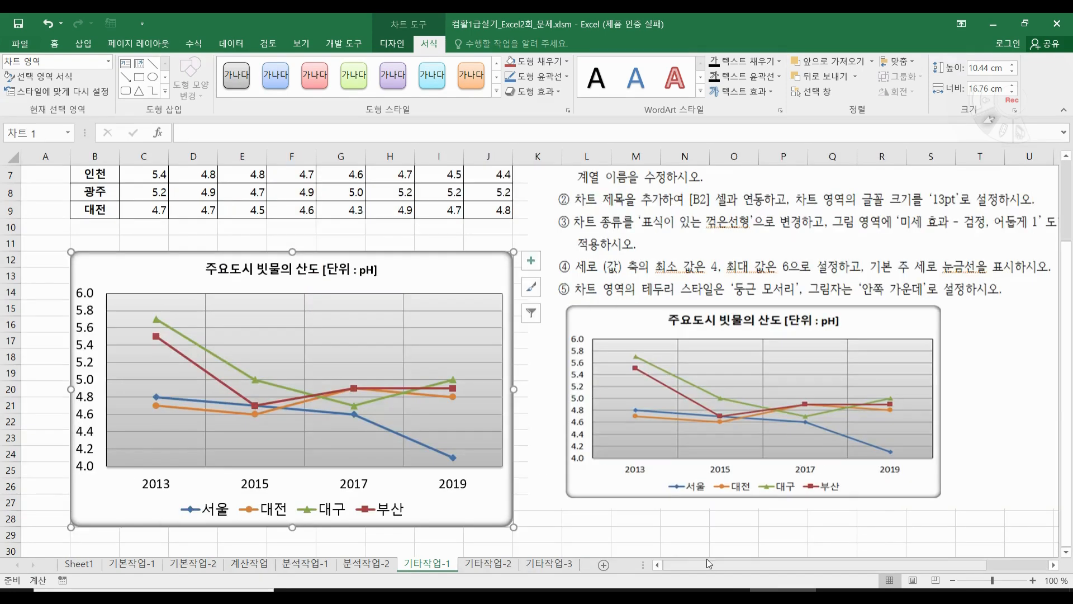
Deselect the finished chart and switch to the 기타작업-2 worksheet
{"action": "left_click", "coordinate": [529, 534]}
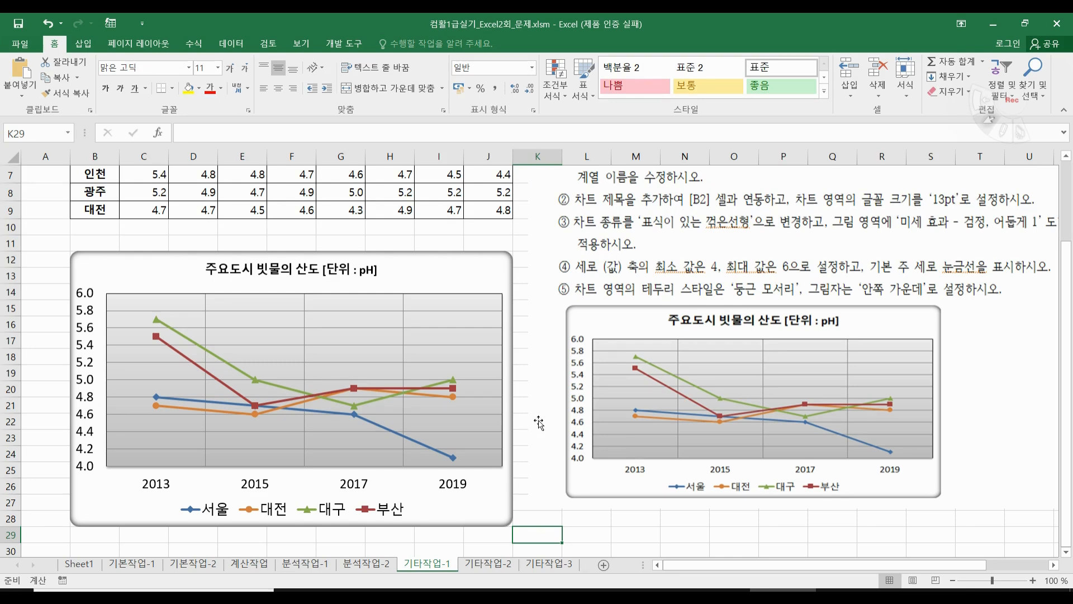
{"action": "scroll", "coordinate": [551, 448], "scroll_direction": "up", "scroll_amount": 2}
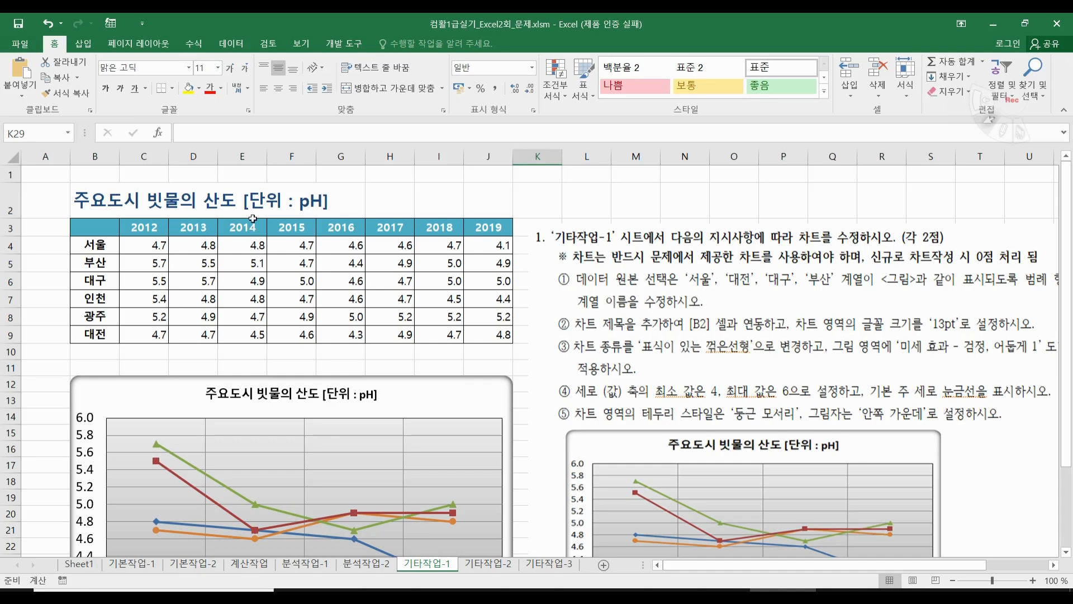
{"action": "left_click", "coordinate": [488, 564]}
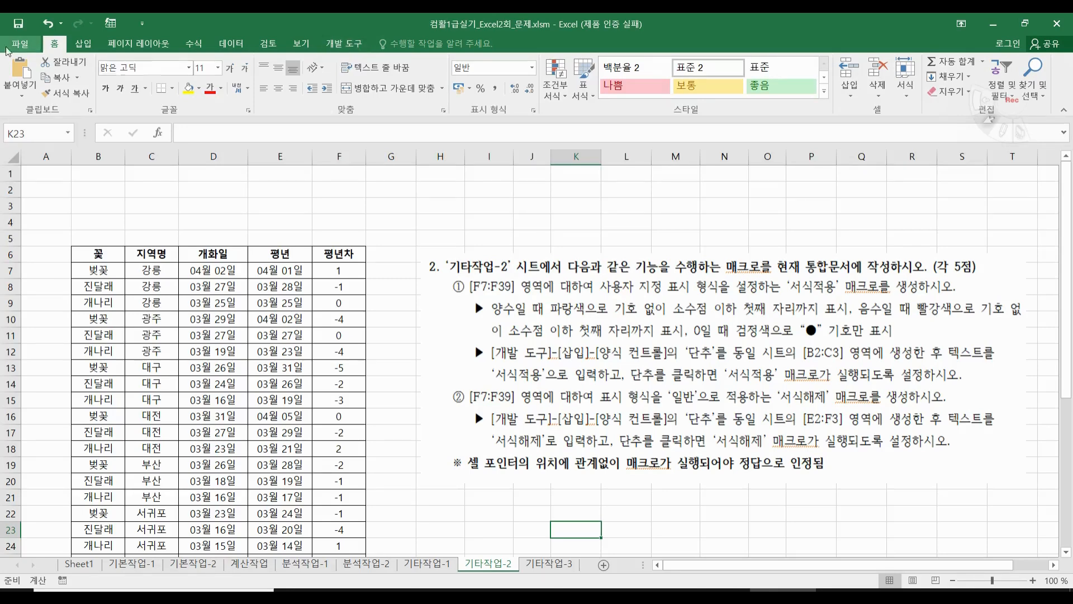
Check in the Excel options' ribbon customization whether the 개발 도구 tab is enabled, and close the options
{"action": "left_click", "coordinate": [34, 47]}
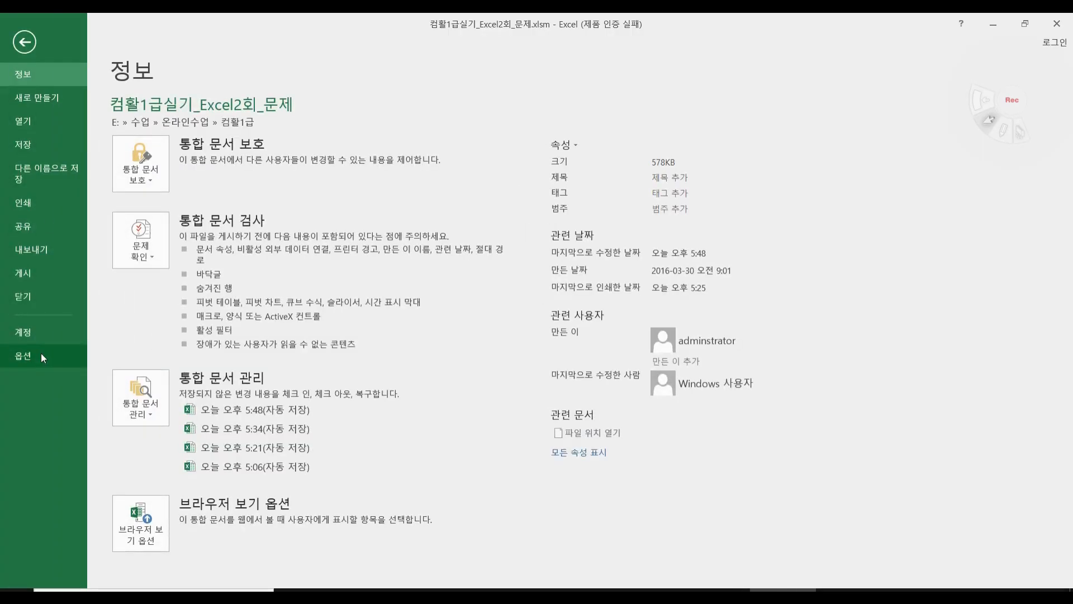
{"action": "left_click", "coordinate": [37, 354]}
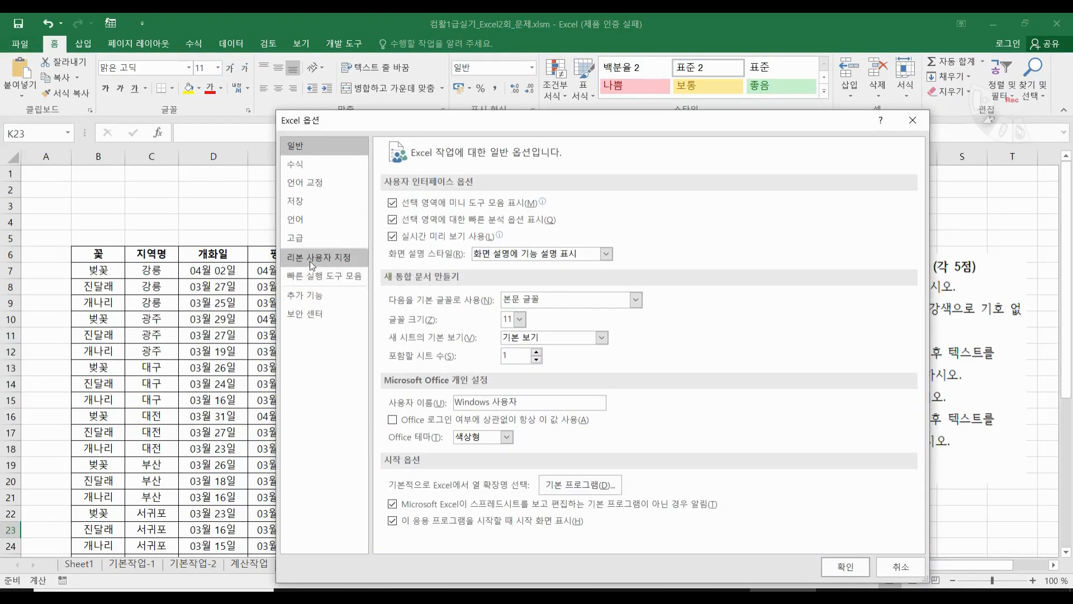
{"action": "left_click", "coordinate": [313, 260]}
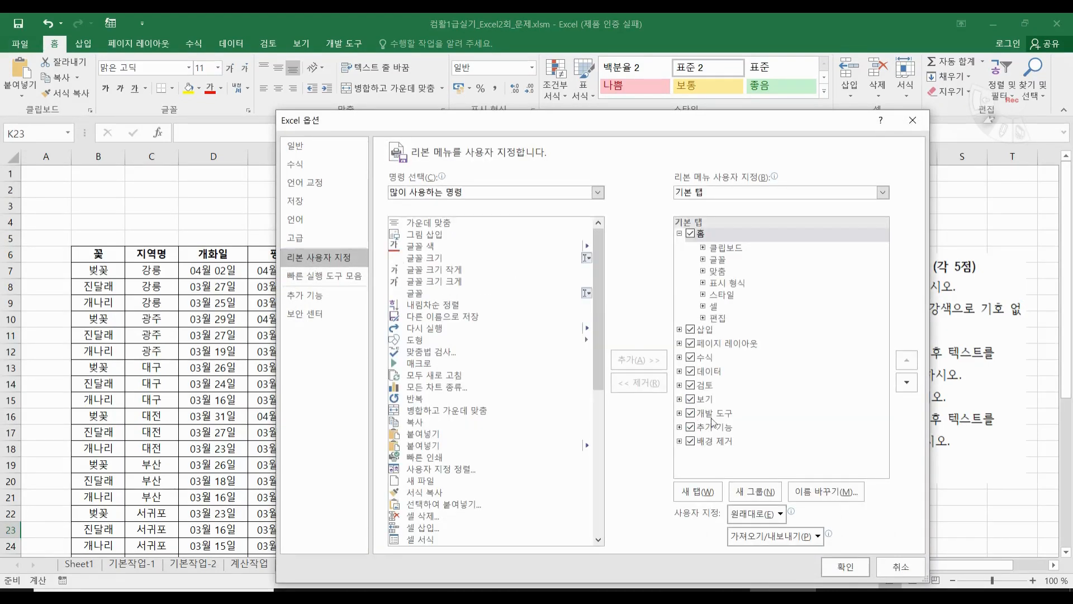
{"action": "left_click", "coordinate": [846, 566]}
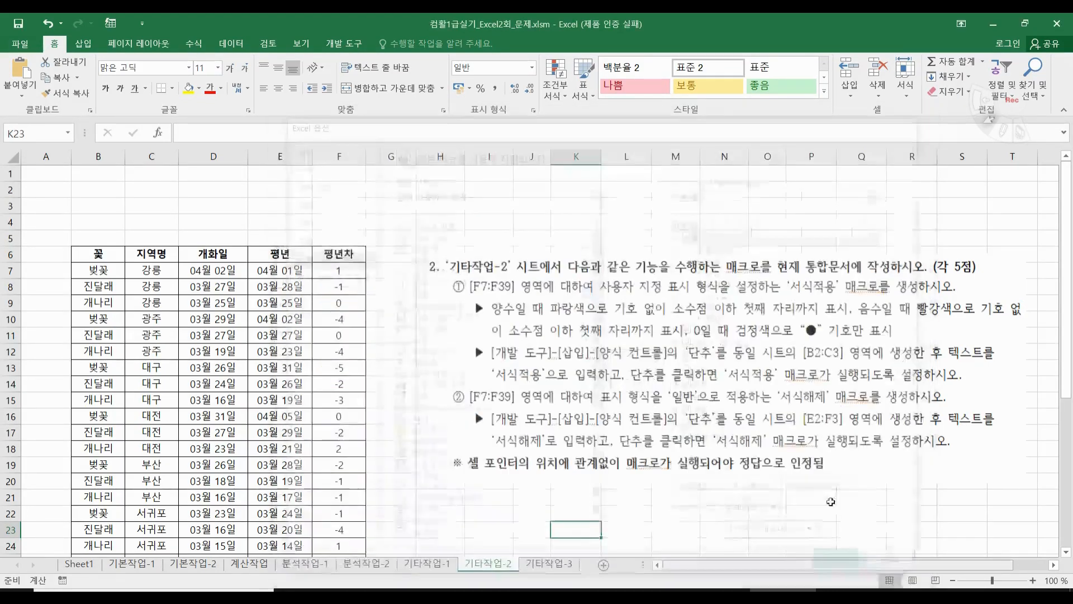
With cell A1 selected, start recording a macro named 서식적용 stored in the current workbook (현재 통합 문서)
{"action": "left_click", "coordinate": [345, 44]}
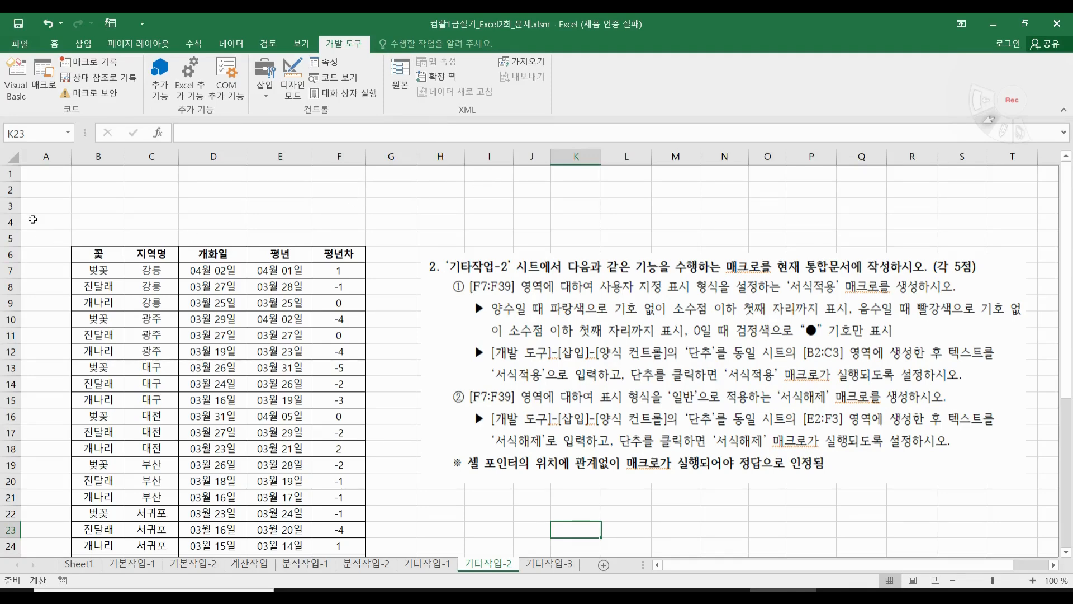
{"action": "left_click", "coordinate": [53, 175]}
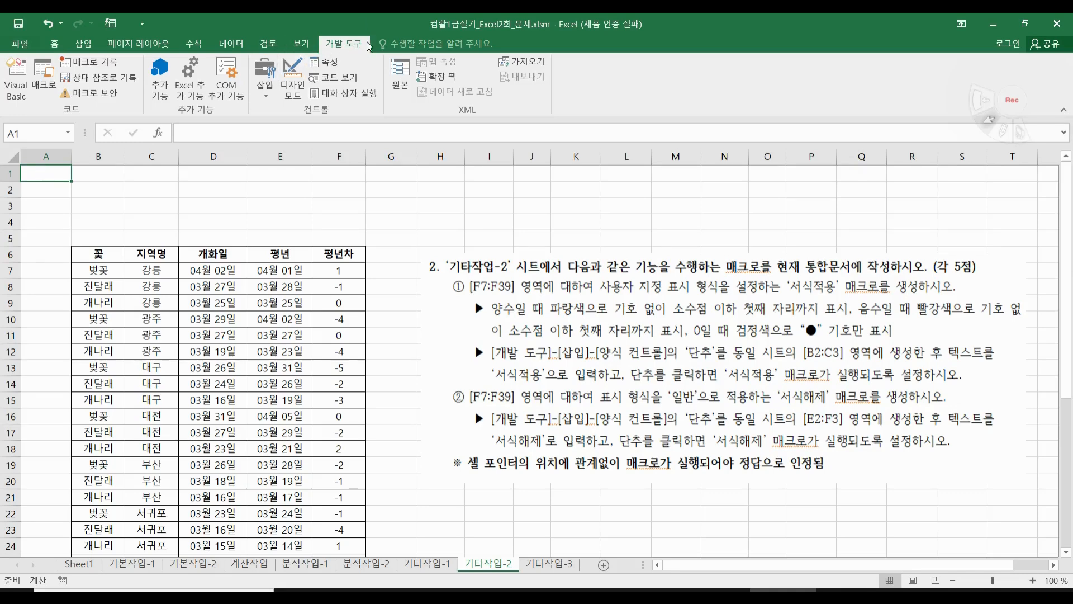
{"action": "left_click", "coordinate": [97, 62]}
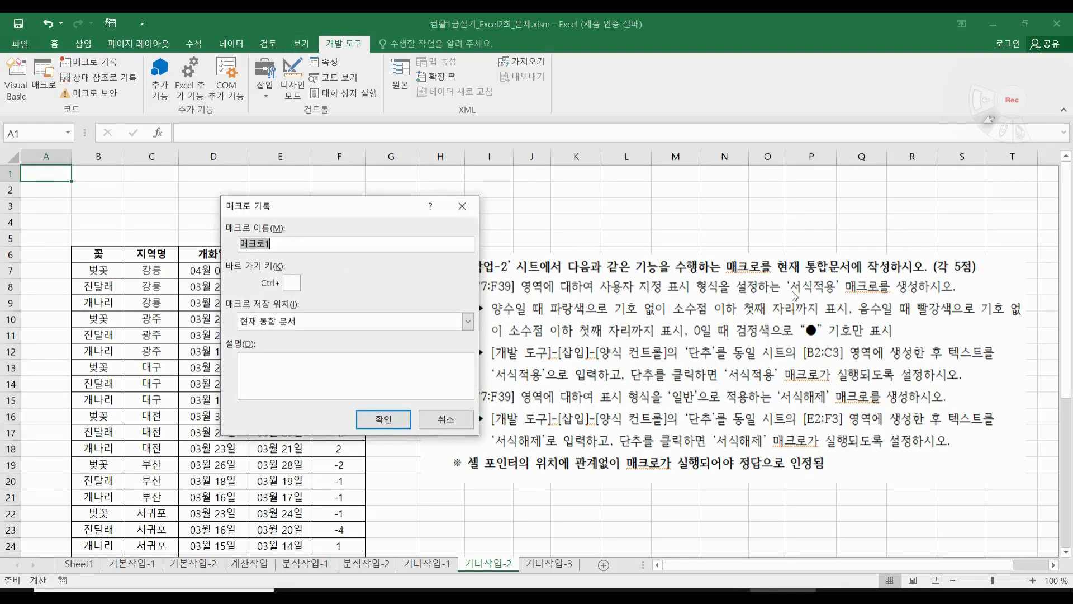
{"action": "type", "text": "서식적용"}
{"action": "left_click", "coordinate": [384, 420]}
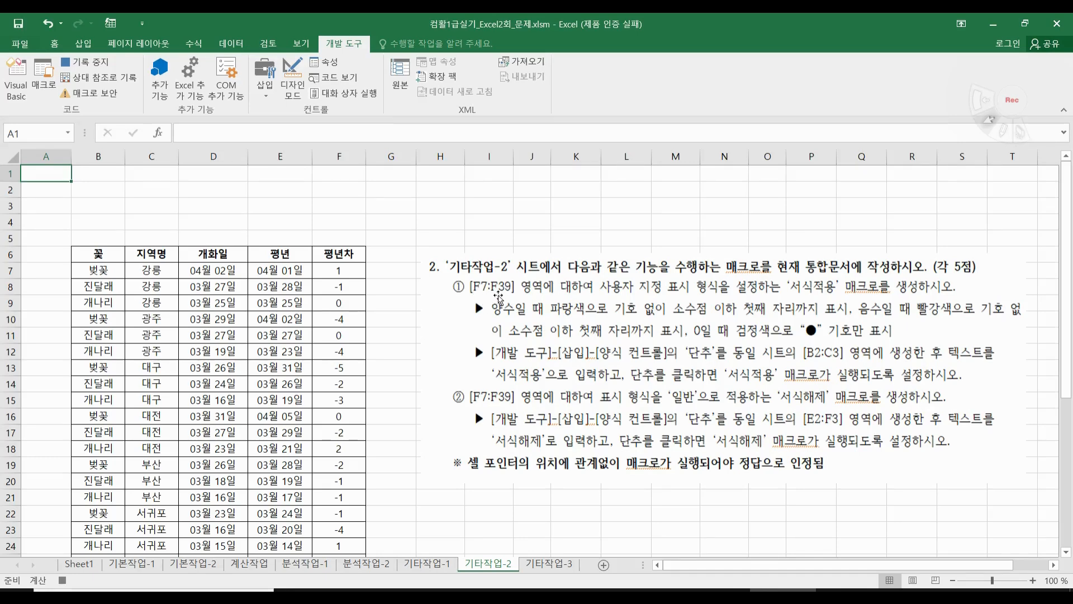
Select the 평년차 values in F7:F39 as the range for the recorded formatting
{"action": "left_click", "coordinate": [340, 269]}
{"action": "left_click_drag", "start_coordinate": [340, 270], "coordinate": [366, 547]}
{"action": "scroll", "coordinate": [323, 500], "scroll_direction": "up", "scroll_amount": 5}
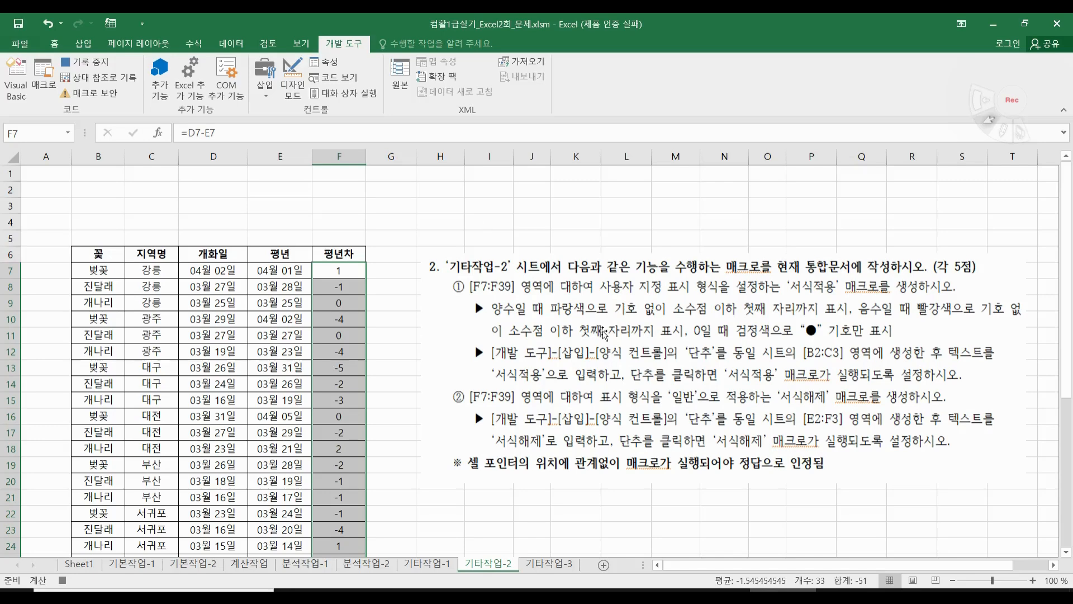
Start a custom number format for F7:F39 with the section [파랑]0.0 for positive values
{"action": "right_click", "coordinate": [337, 271]}
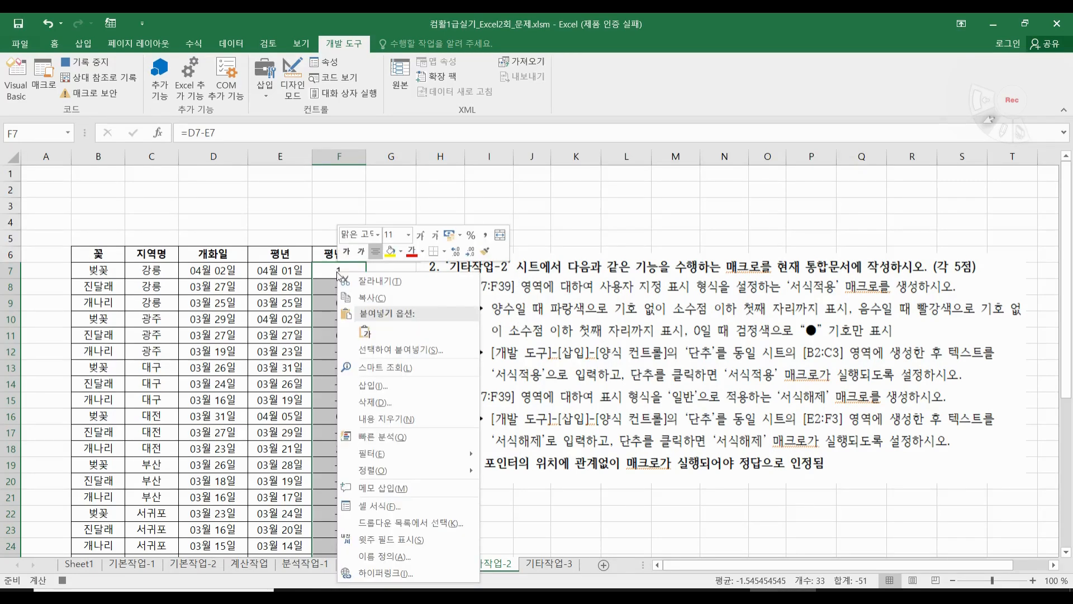
{"action": "left_click", "coordinate": [380, 515]}
{"action": "left_click", "coordinate": [240, 388]}
{"action": "left_click_drag", "start_coordinate": [323, 205], "coordinate": [178, 173]}
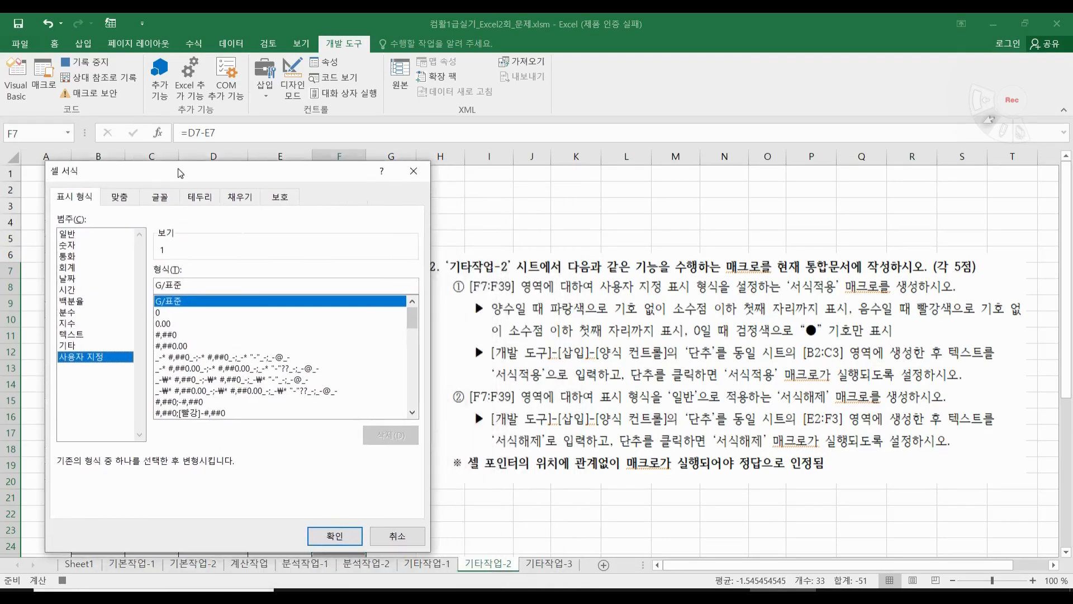
{"action": "left_click_drag", "start_coordinate": [210, 281], "coordinate": [130, 272]}
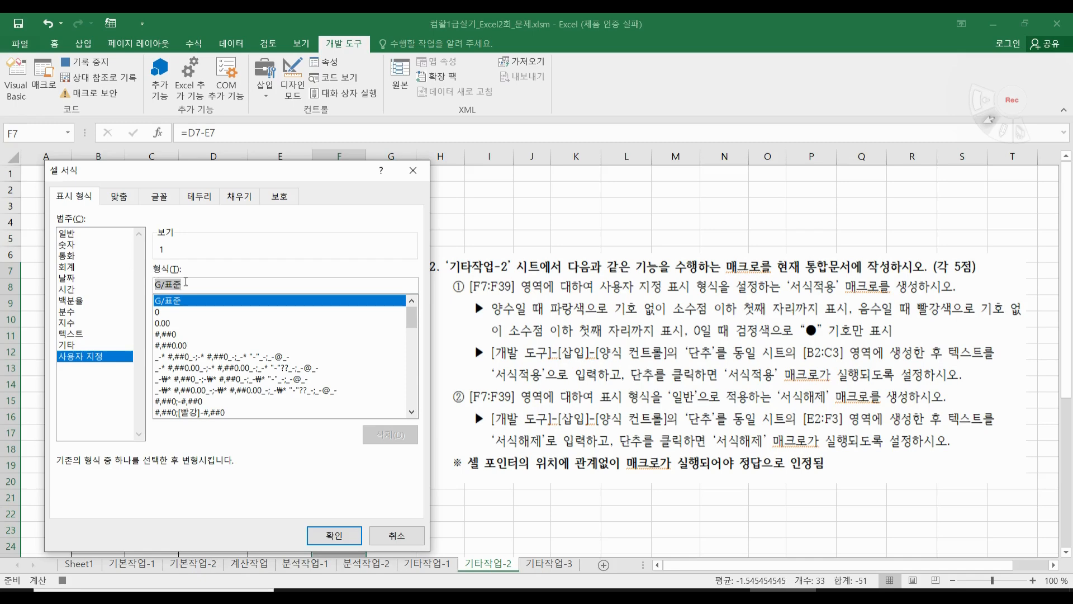
{"action": "key", "text": "Delete"}
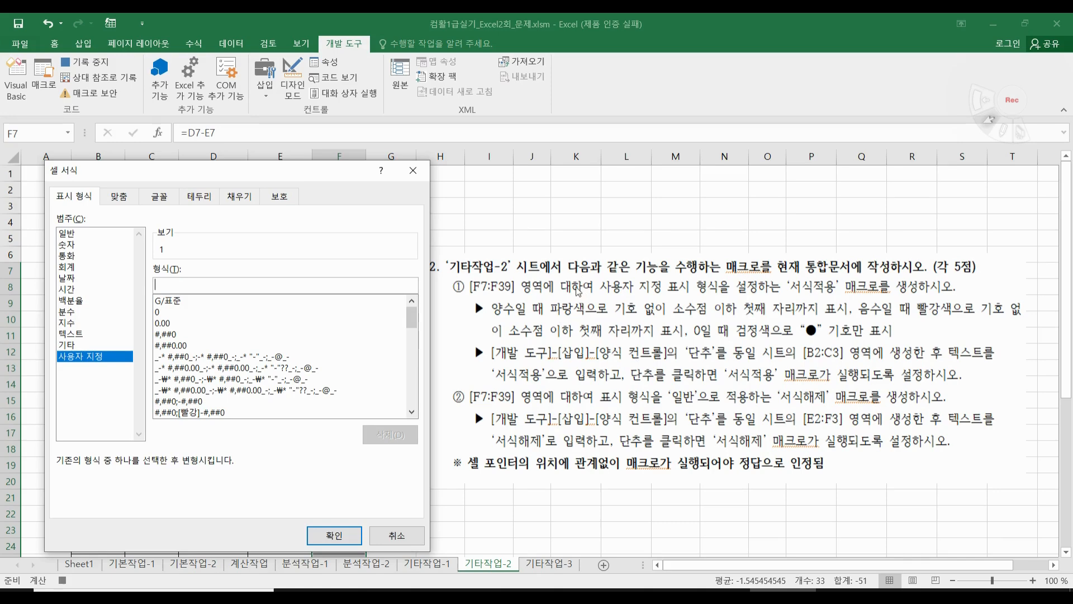
{"action": "type", "text": "["}
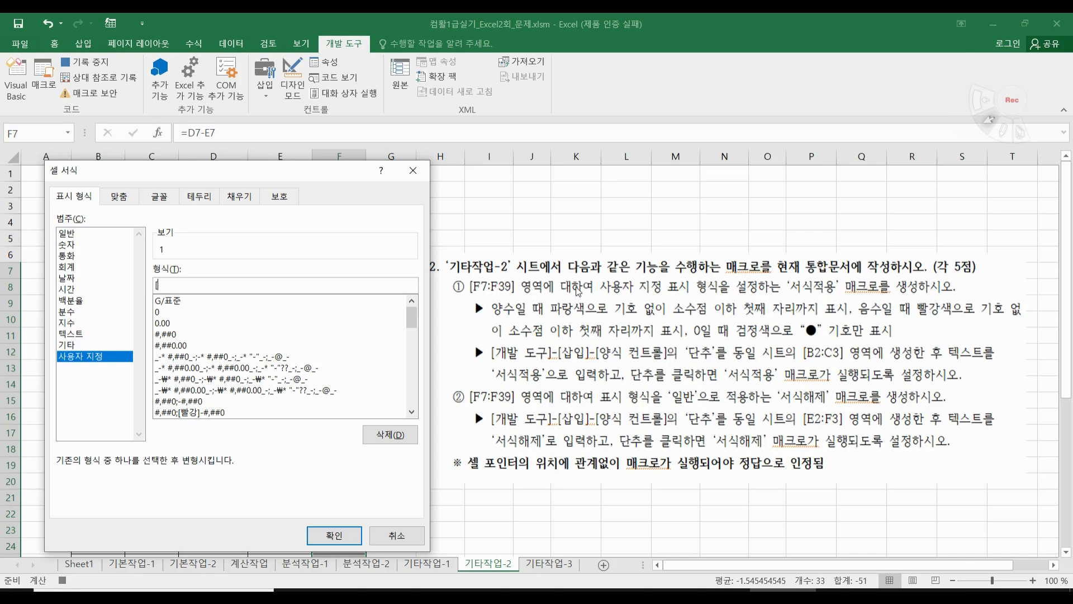
{"action": "type", "text": "라"}
{"action": "type", "text": "]"}
{"action": "type", "text": "0."}
{"action": "type", "text": "0;"}
Complete the format code with [빨강]0.0 for negatives and [검정]"●" for zeros, apply it, and stop the macro recording
{"action": "type", "text": "[빨강]"}
{"action": "type", "text": "0.0"}
{"action": "type", "text": ";[검정]\"ㅁ"}
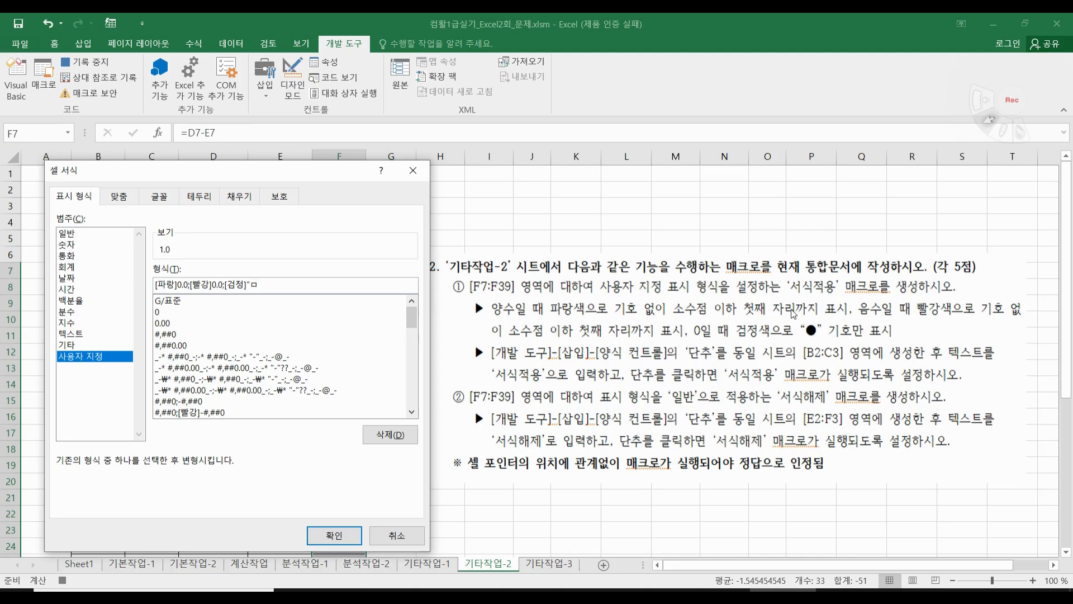
{"action": "key", "text": "Hangul_Hanja"}
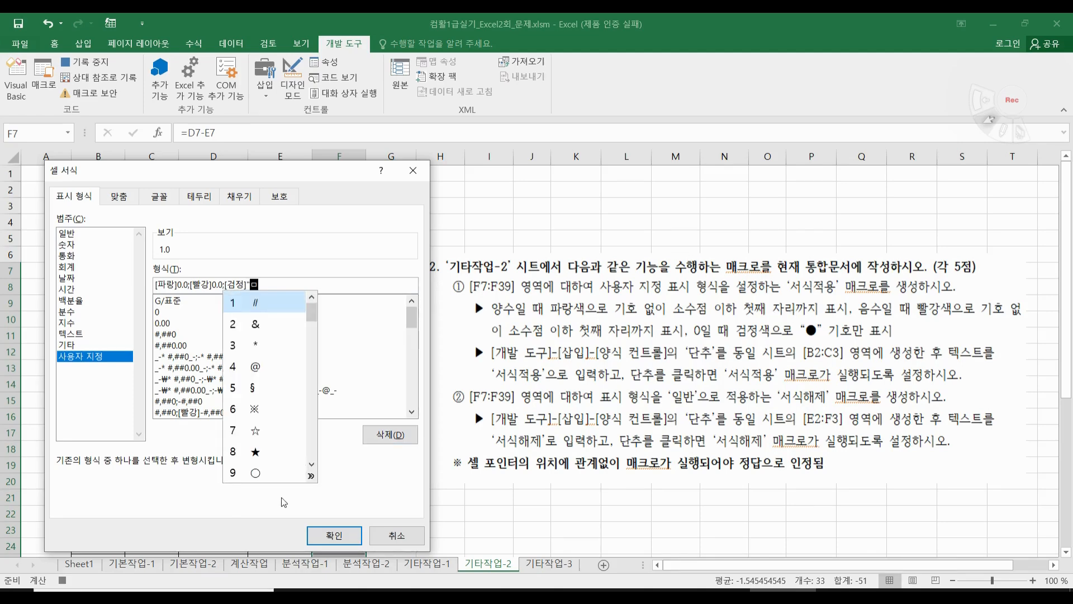
{"action": "left_click", "coordinate": [312, 477]}
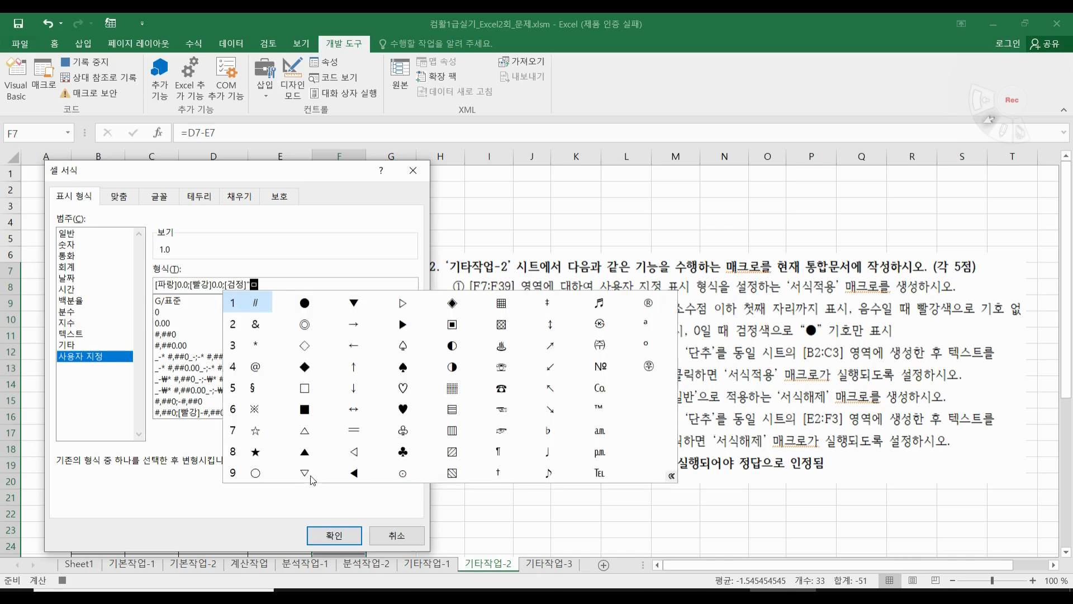
{"action": "left_click", "coordinate": [307, 307]}
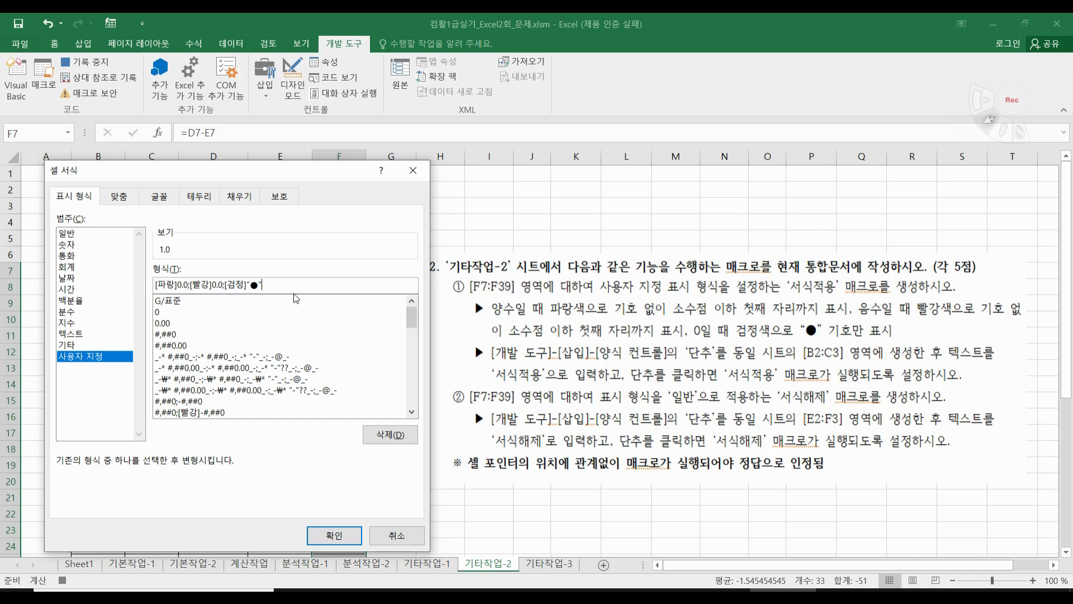
{"action": "left_click", "coordinate": [333, 534]}
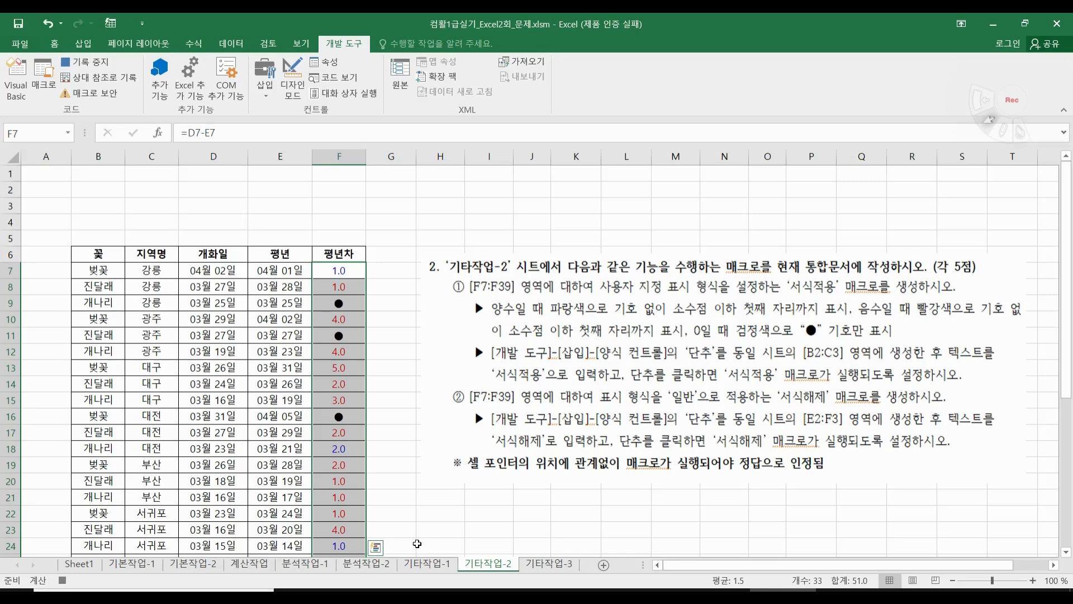
{"action": "left_click", "coordinate": [81, 63]}
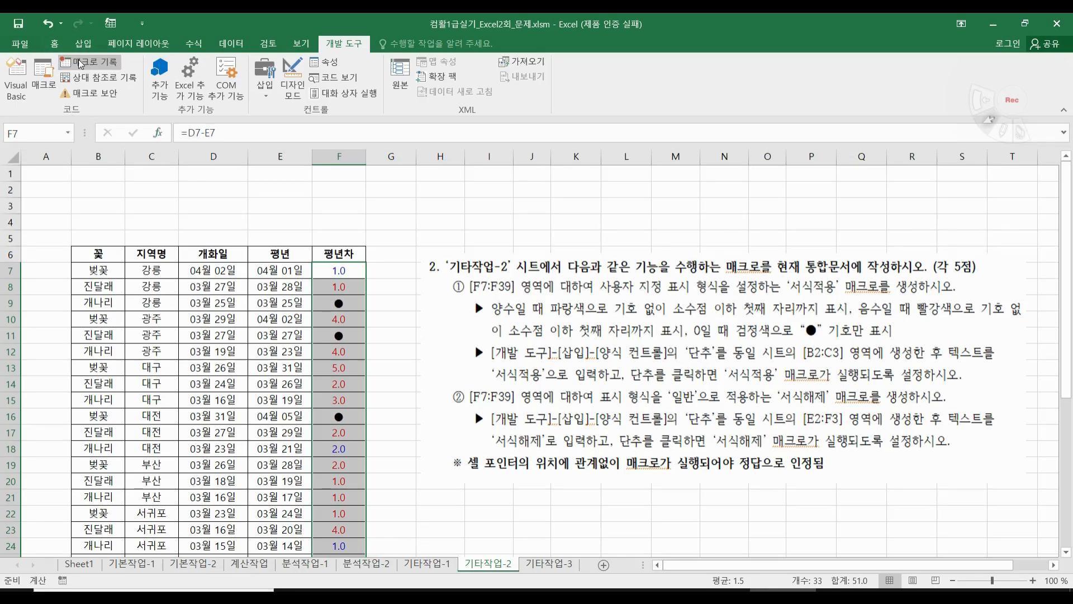
{"action": "left_click", "coordinate": [407, 316]}
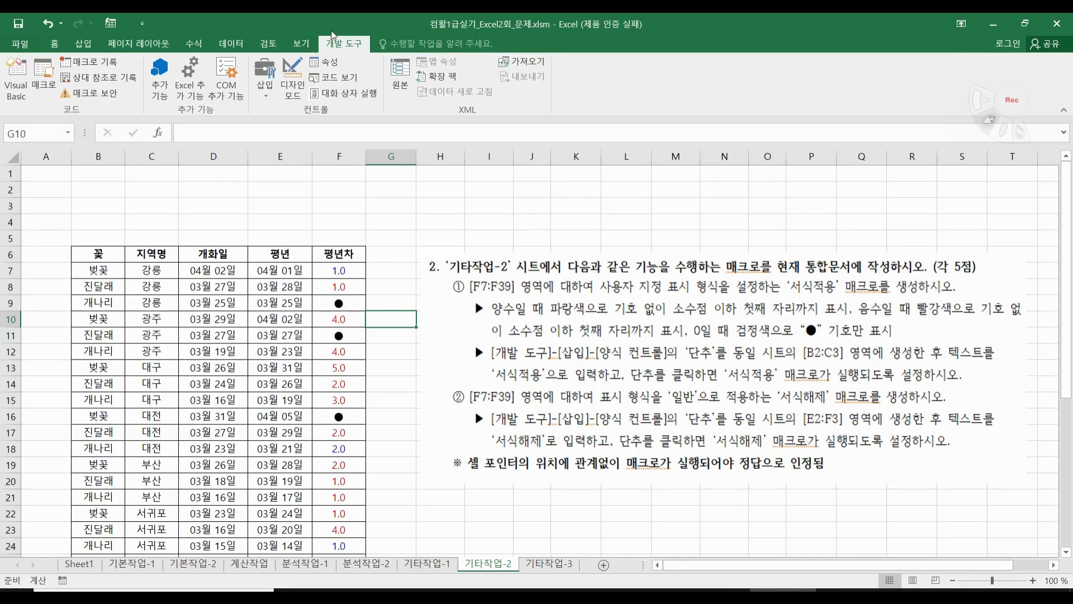
Insert a form control button over B2:C3 and assign the 서식적용 macro to it
{"action": "left_click", "coordinate": [265, 84]}
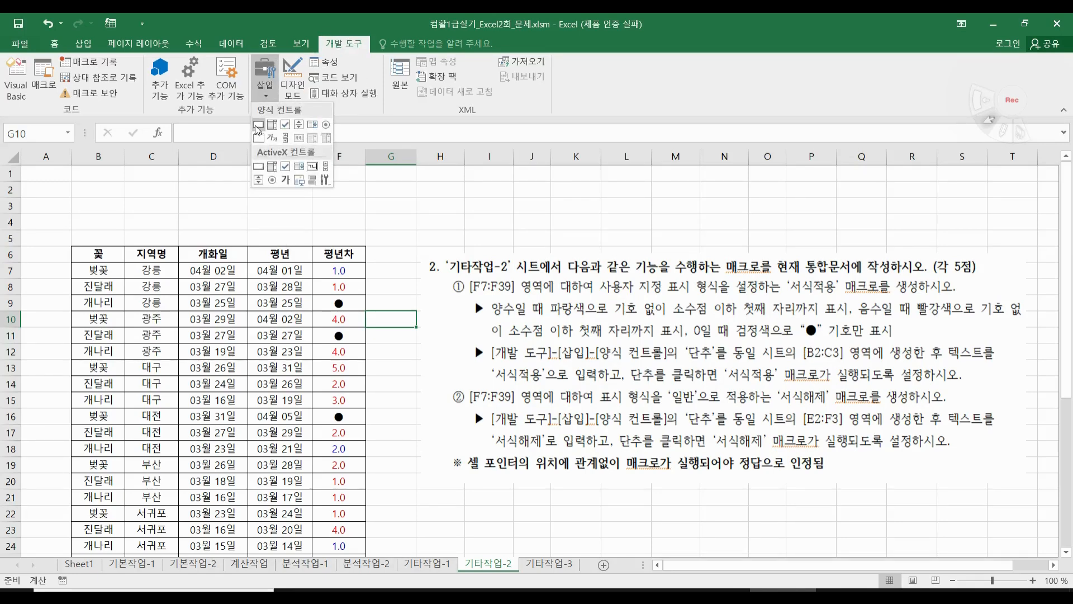
{"action": "left_click", "coordinate": [258, 125]}
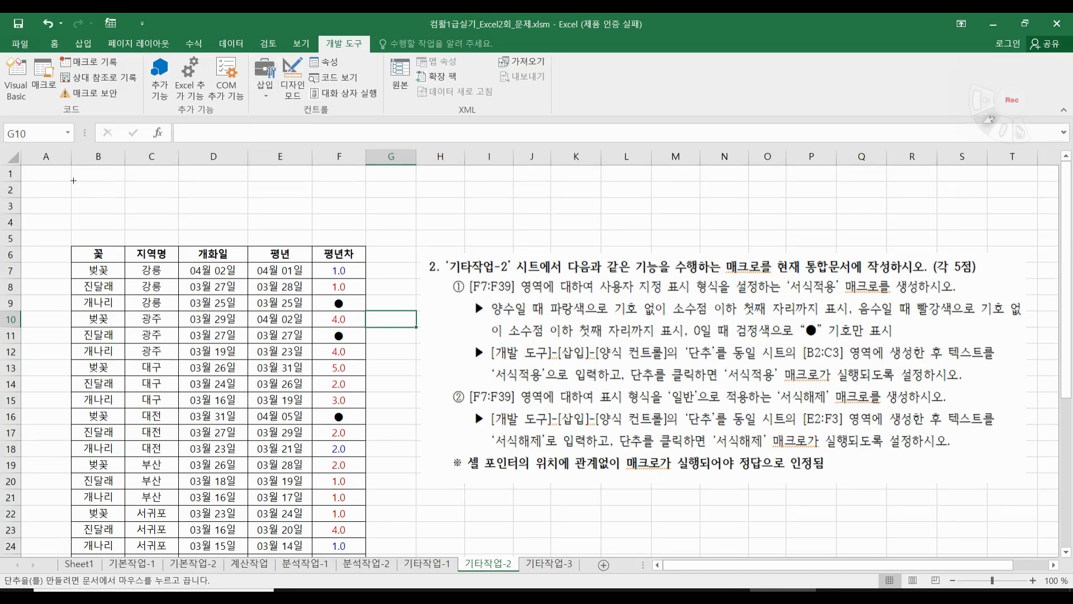
{"action": "left_click_drag", "start_coordinate": [73, 180], "coordinate": [178, 215]}
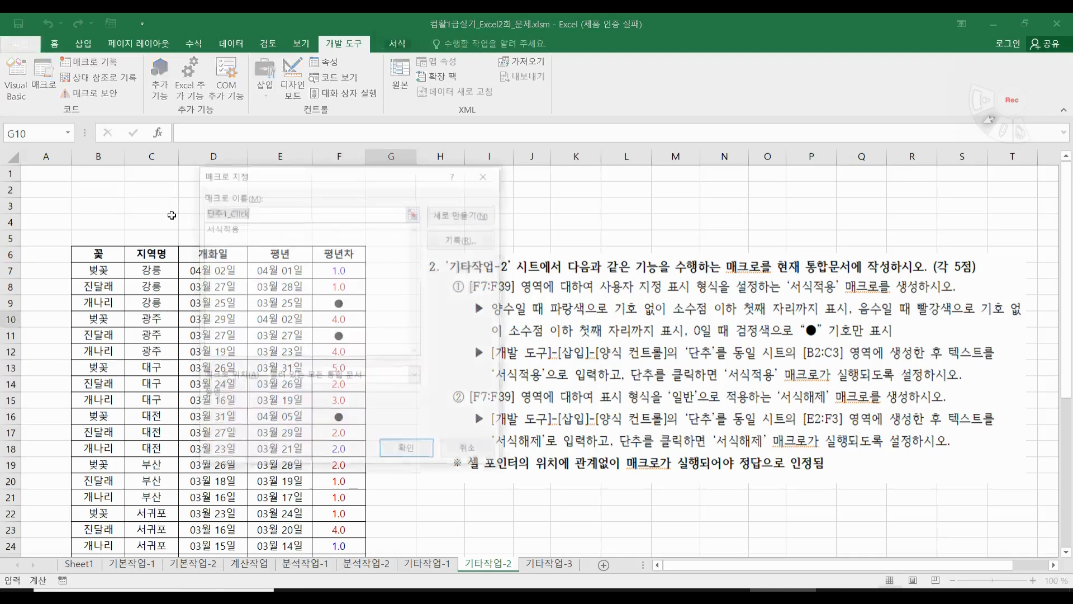
{"action": "left_click", "coordinate": [233, 229]}
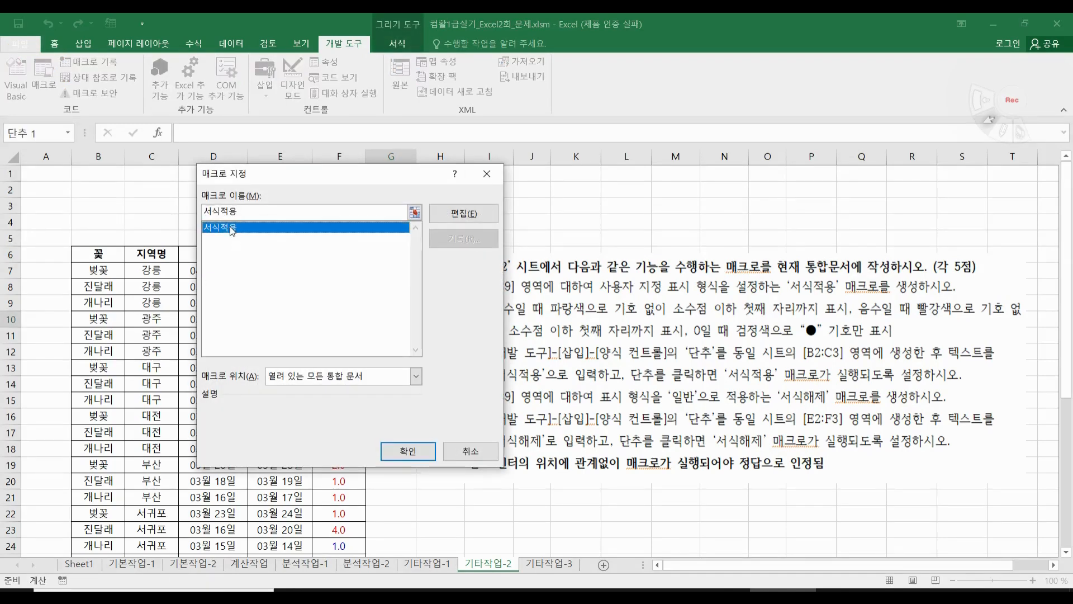
{"action": "left_click", "coordinate": [401, 448]}
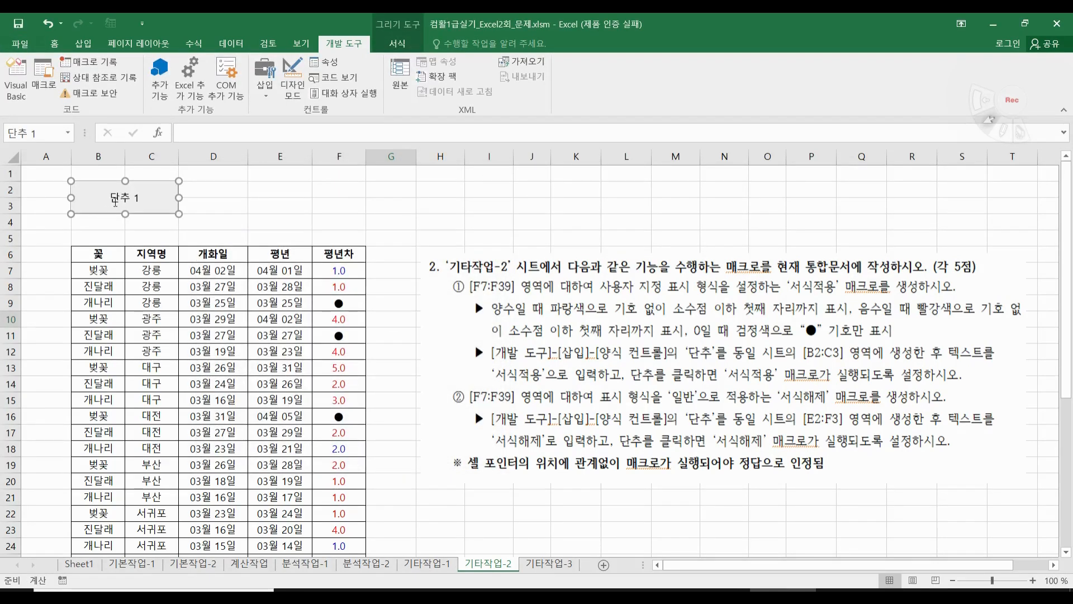
Label the new button 서식적용 and run its macro once as a test
{"action": "double_click", "coordinate": [116, 202]}
{"action": "key", "text": "BackSpace"}
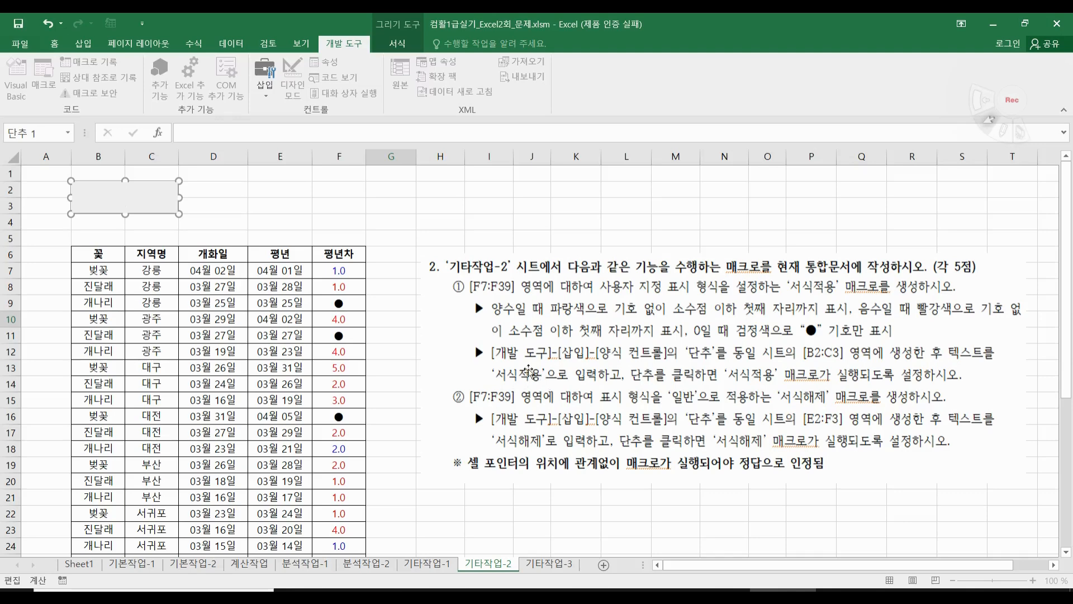
{"action": "type", "text": "ㅅ식ㅈ요ㅇ"}
{"action": "key", "text": "Return"}
{"action": "left_click", "coordinate": [345, 206]}
{"action": "left_click", "coordinate": [126, 202]}
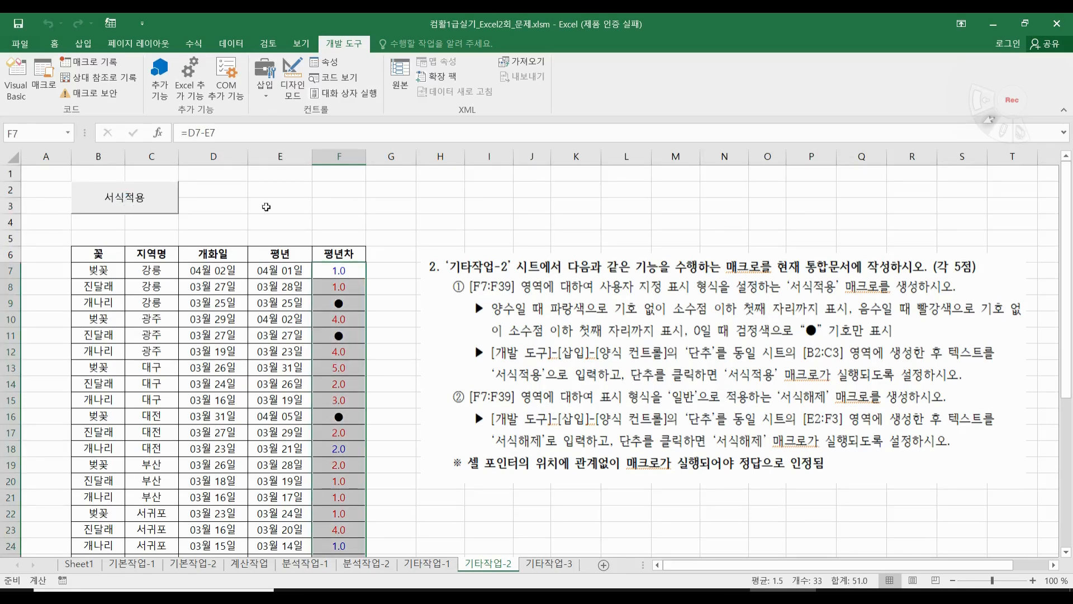
{"action": "left_click", "coordinate": [281, 207]}
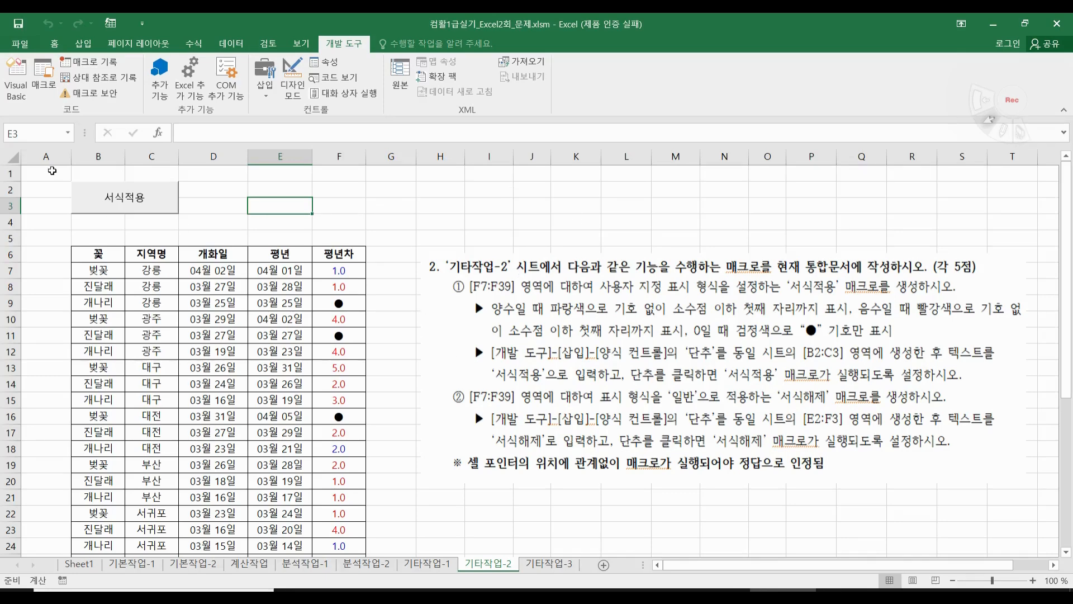
{"action": "left_click", "coordinate": [49, 174]}
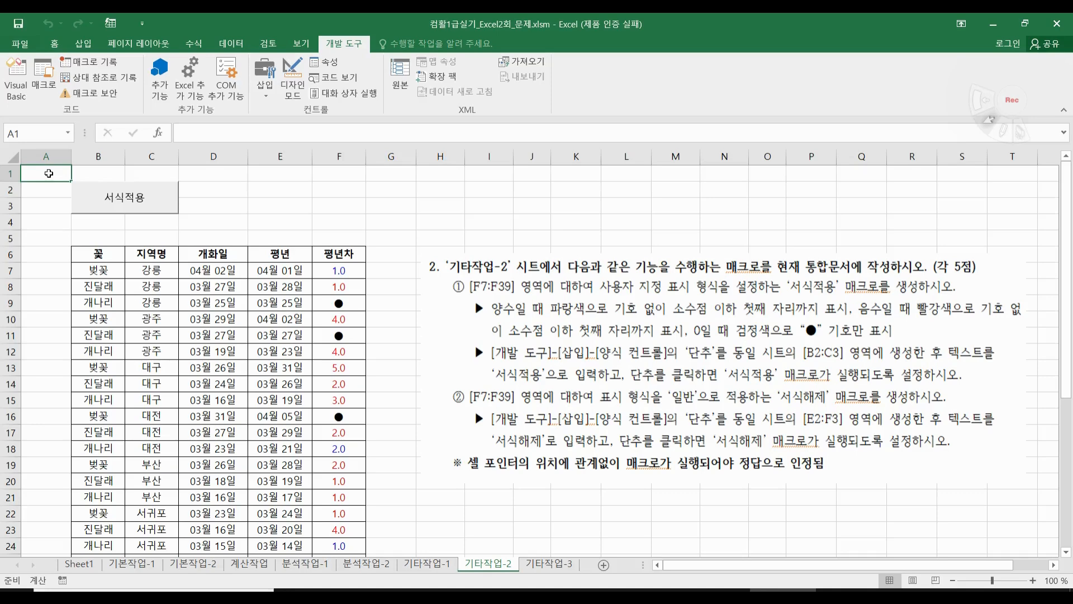
{"action": "left_click", "coordinate": [103, 66]}
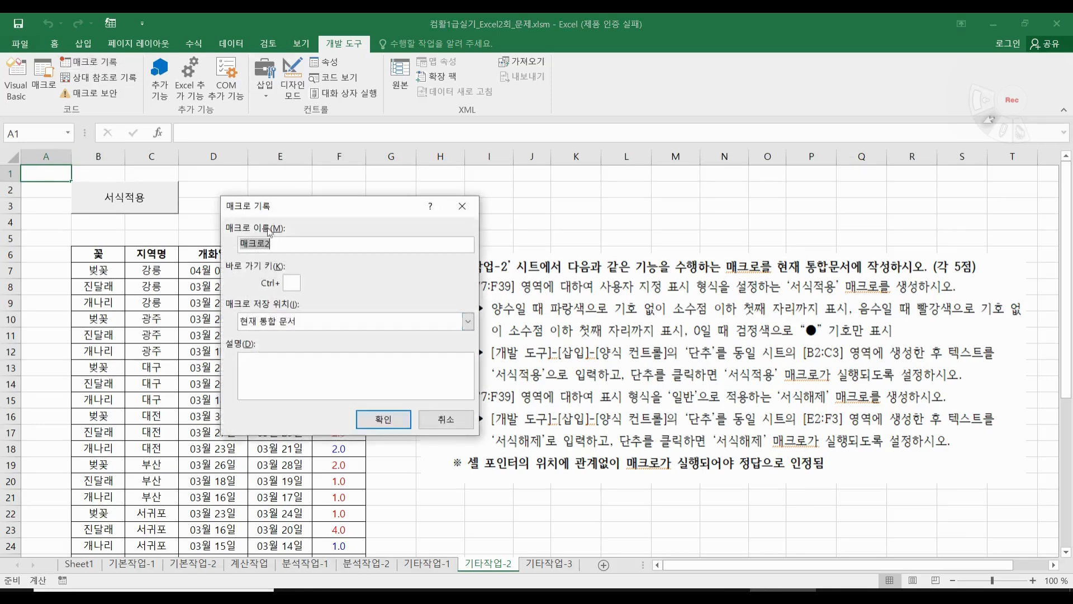
{"action": "type", "text": "ㅇ바ㄴ"}
{"action": "left_click", "coordinate": [384, 418]}
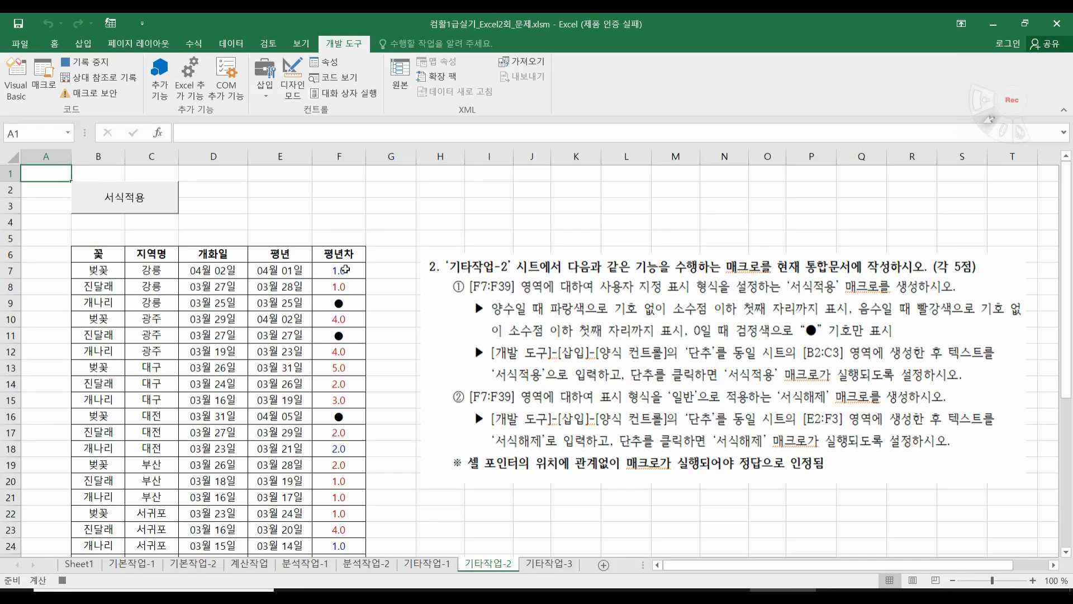
{"action": "left_click_drag", "start_coordinate": [346, 270], "coordinate": [366, 534]}
{"action": "scroll", "coordinate": [362, 481], "scroll_direction": "up", "scroll_amount": 5}
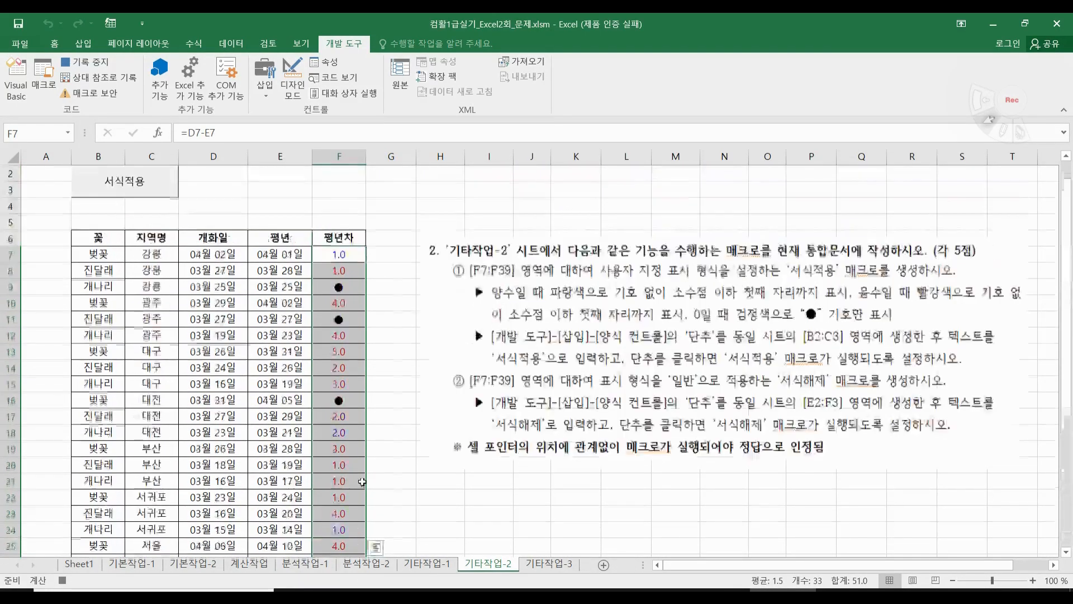
{"action": "scroll", "coordinate": [363, 482], "scroll_direction": "up", "scroll_amount": 1}
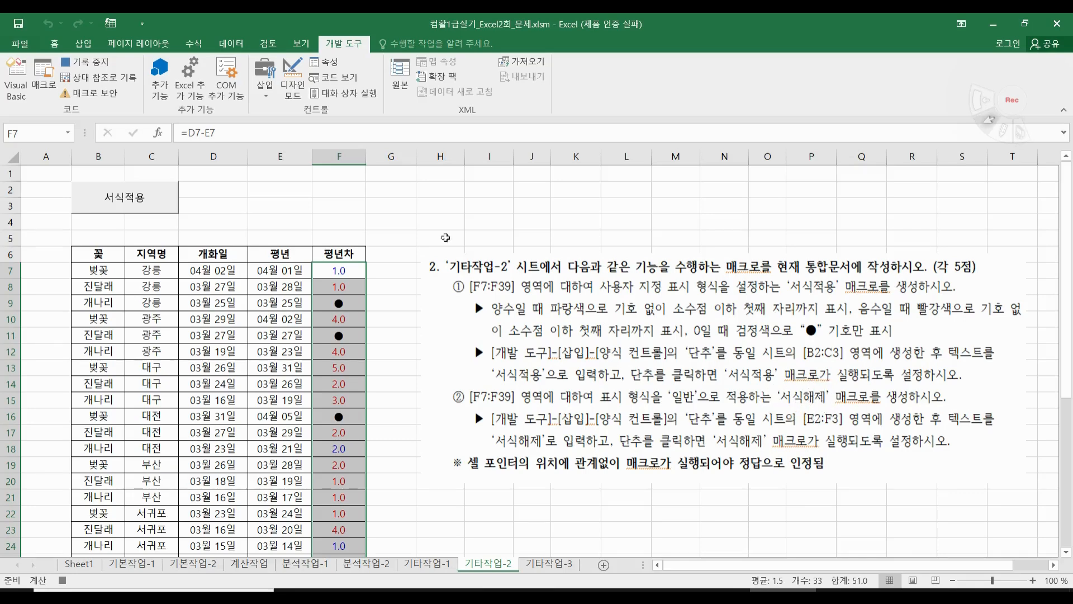
{"action": "left_click", "coordinate": [78, 63]}
Start recording a new macro named 서식해제 in the current workbook with cell A1 selected
{"action": "left_click", "coordinate": [49, 172]}
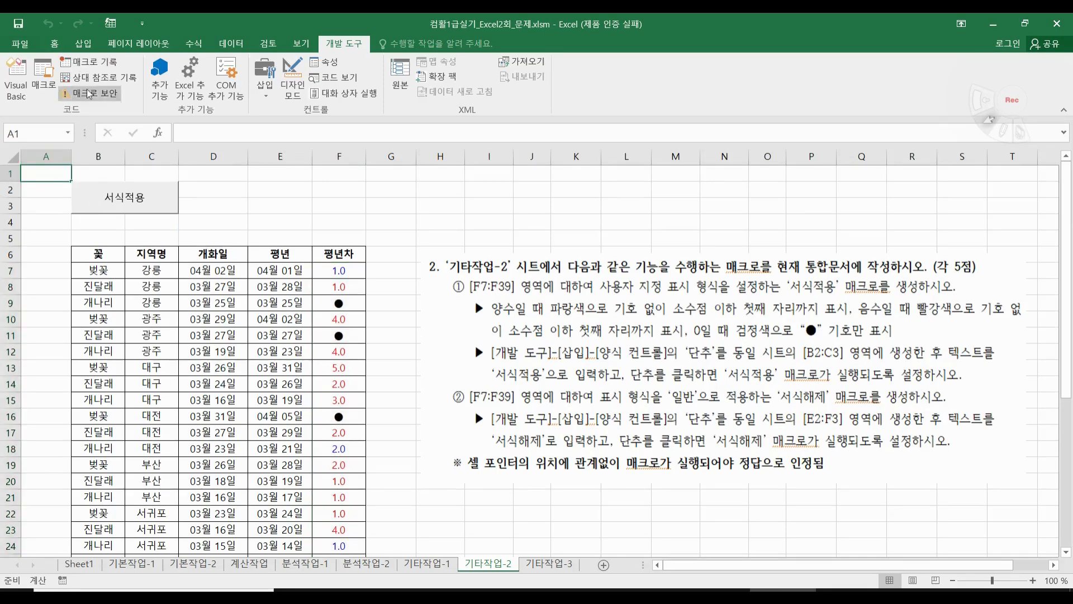
{"action": "left_click", "coordinate": [94, 63]}
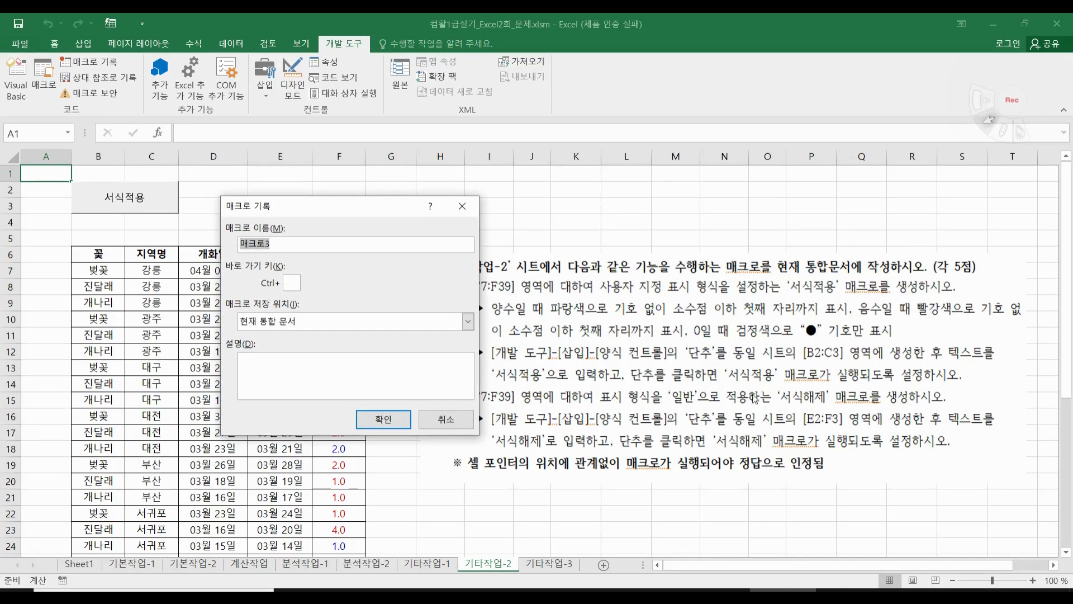
{"action": "type", "text": "서시"}
{"action": "type", "text": "해제"}
{"action": "left_click", "coordinate": [376, 415]}
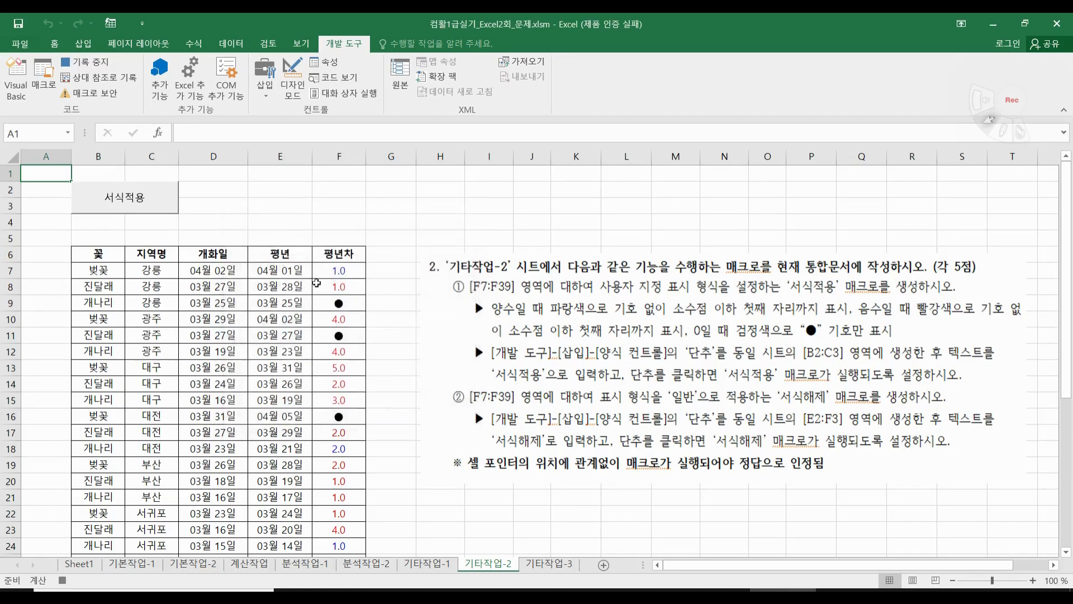
Set the number format of F7:F39 to 일반 (General) and stop recording the macro
{"action": "left_click_drag", "start_coordinate": [333, 270], "coordinate": [347, 525]}
{"action": "scroll", "coordinate": [341, 503], "scroll_direction": "up", "scroll_amount": 5}
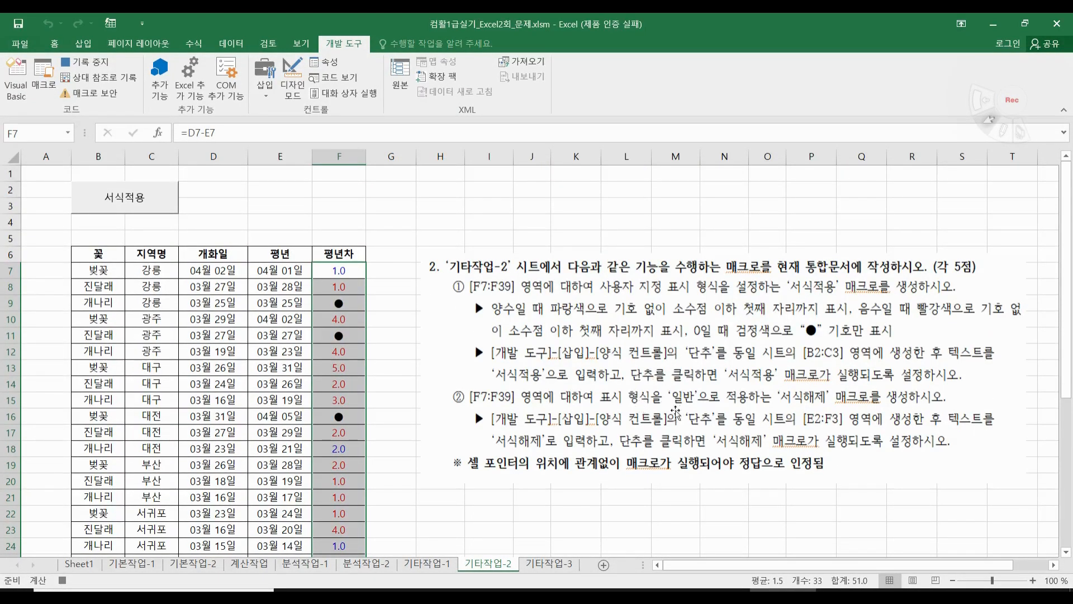
{"action": "left_click", "coordinate": [54, 42]}
{"action": "left_click", "coordinate": [531, 68]}
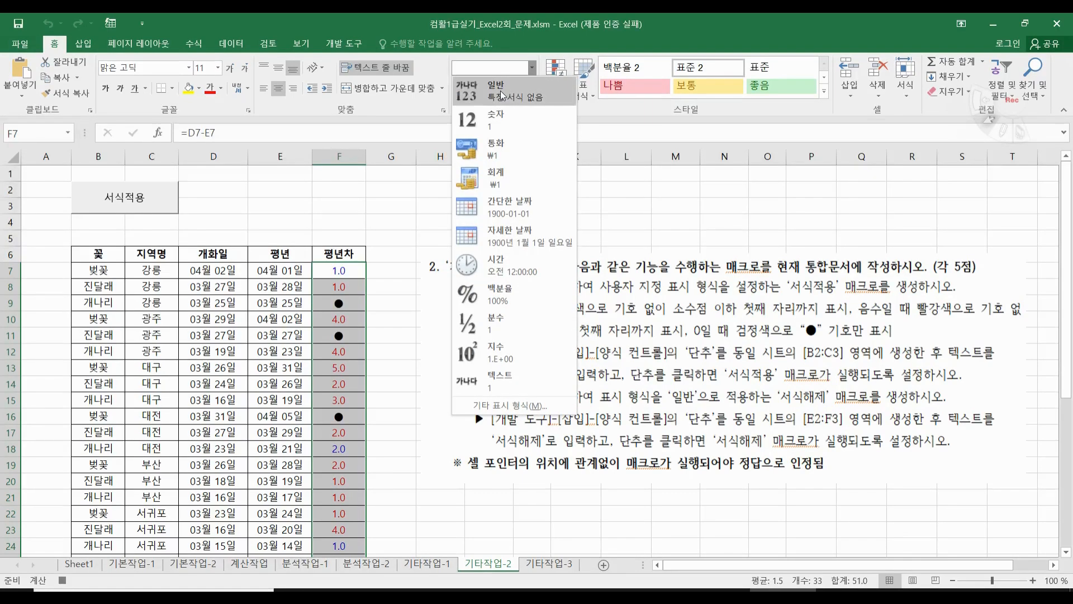
{"action": "left_click", "coordinate": [500, 93]}
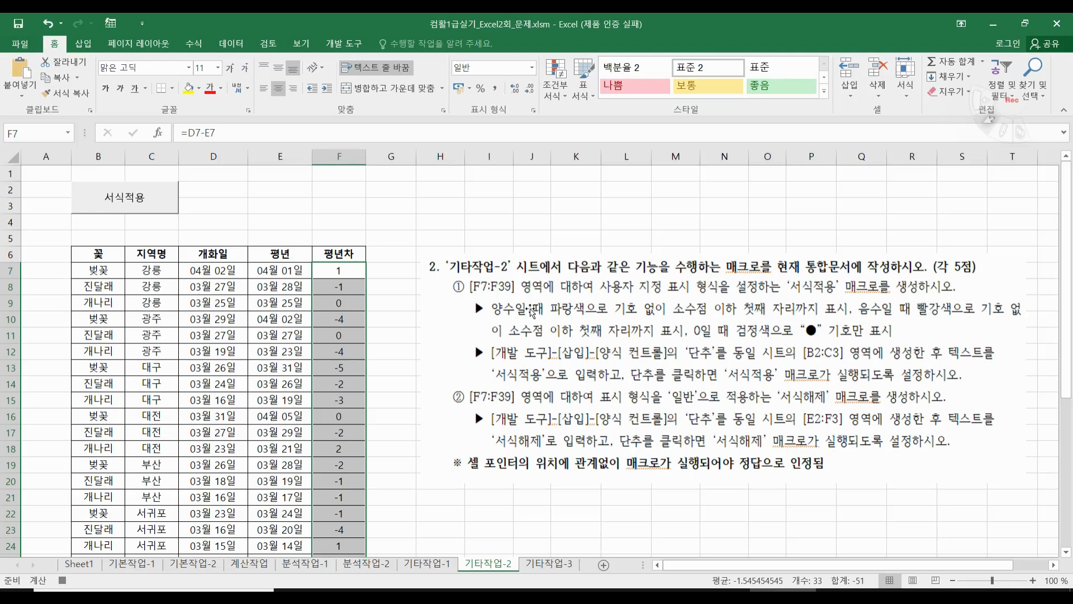
{"action": "left_click", "coordinate": [343, 43]}
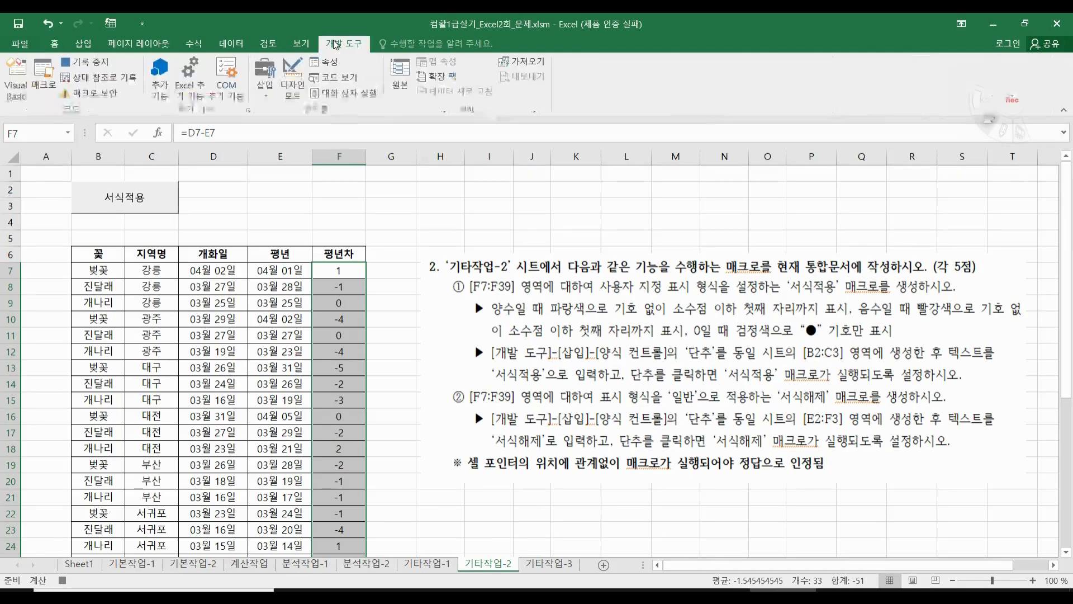
{"action": "left_click", "coordinate": [84, 61]}
Insert a form control button over E2:F3 and assign the 서식해제 macro to it
{"action": "left_click", "coordinate": [439, 320]}
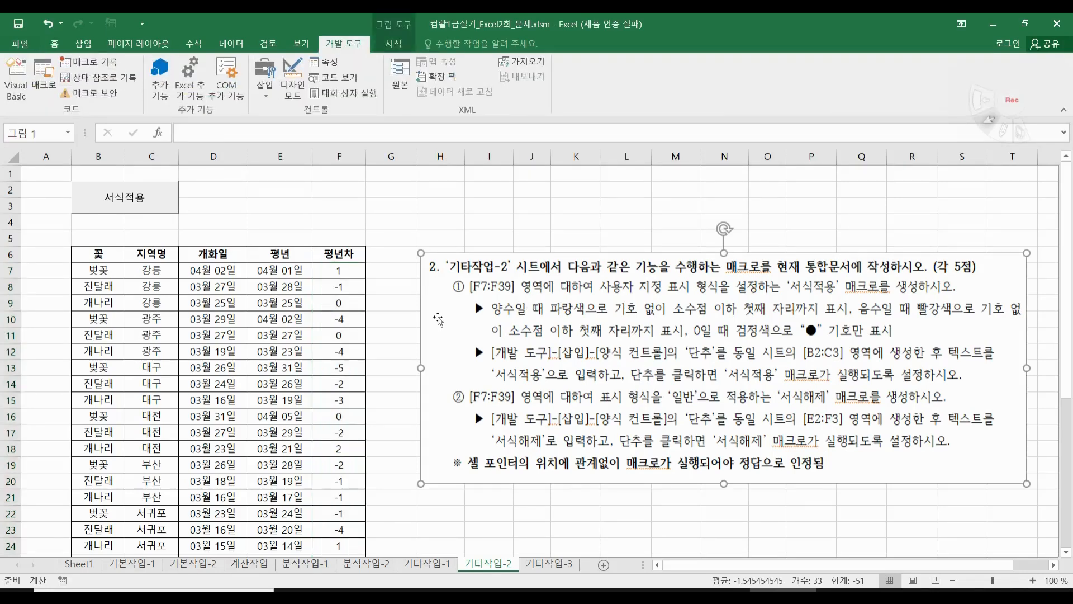
{"action": "left_click", "coordinate": [725, 513]}
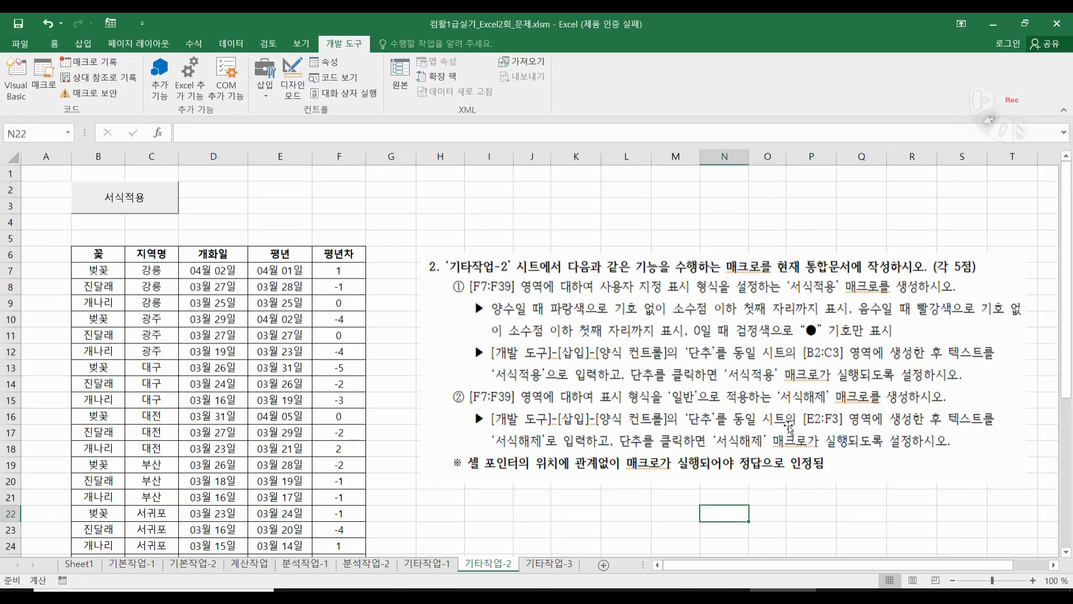
{"action": "left_click", "coordinate": [266, 89]}
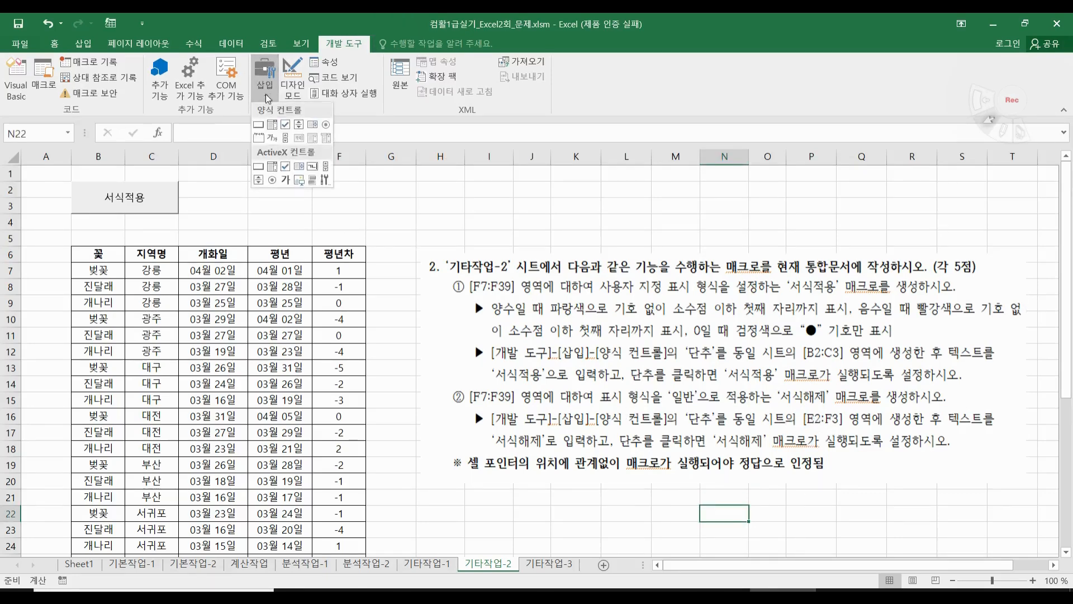
{"action": "left_click", "coordinate": [258, 125]}
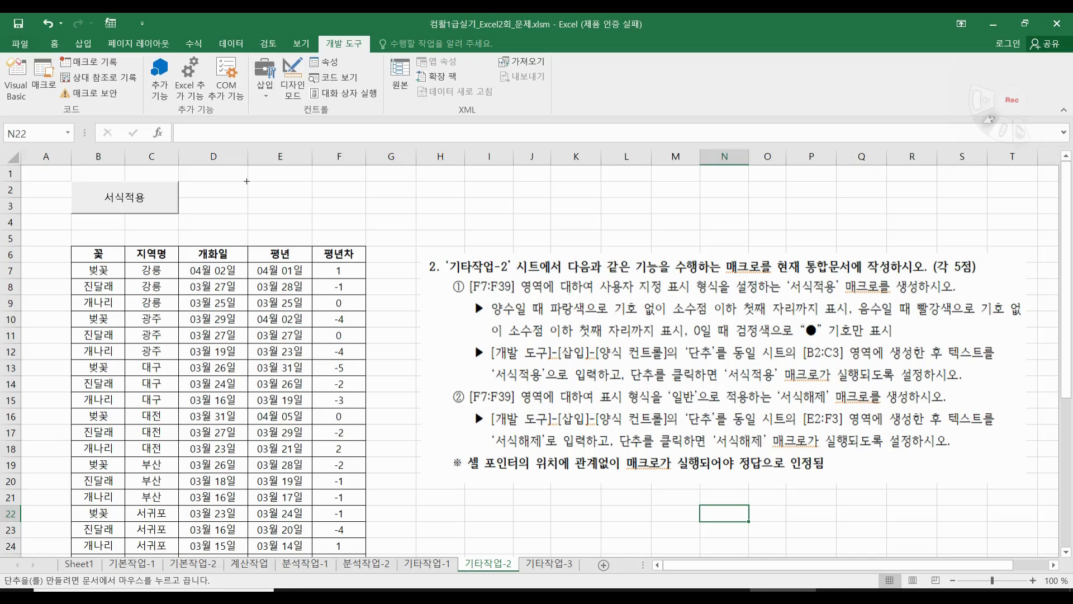
{"action": "left_click_drag", "start_coordinate": [245, 182], "coordinate": [367, 215]}
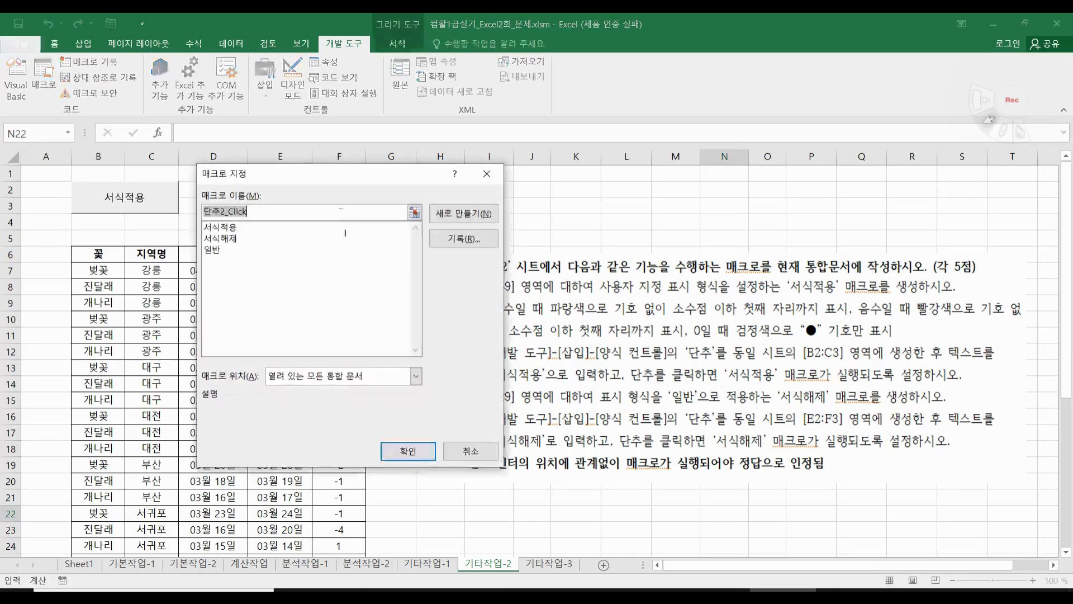
{"action": "left_click", "coordinate": [253, 242]}
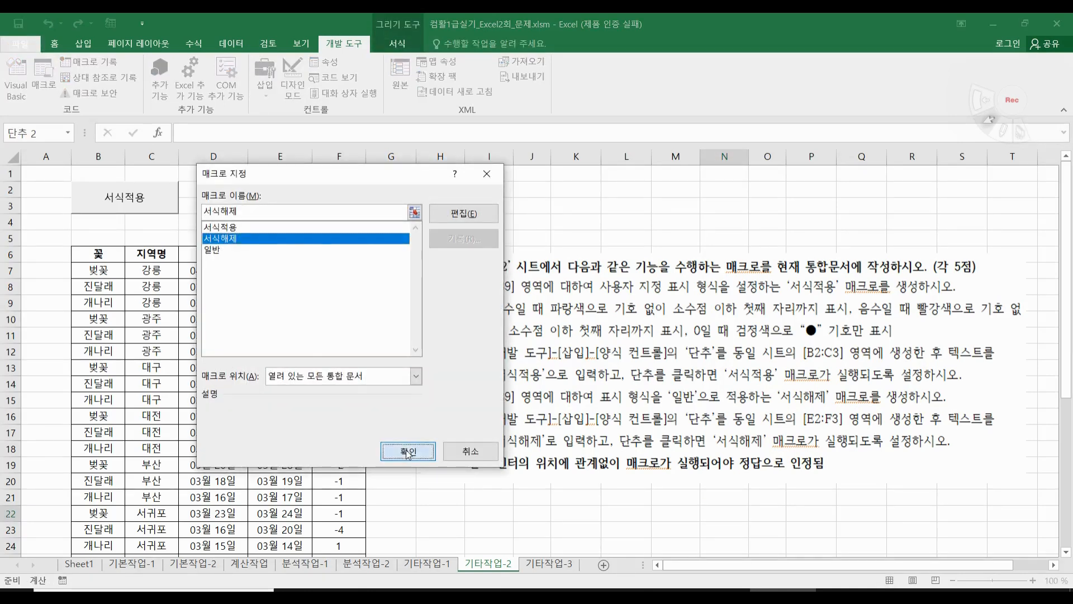
{"action": "left_click", "coordinate": [408, 451]}
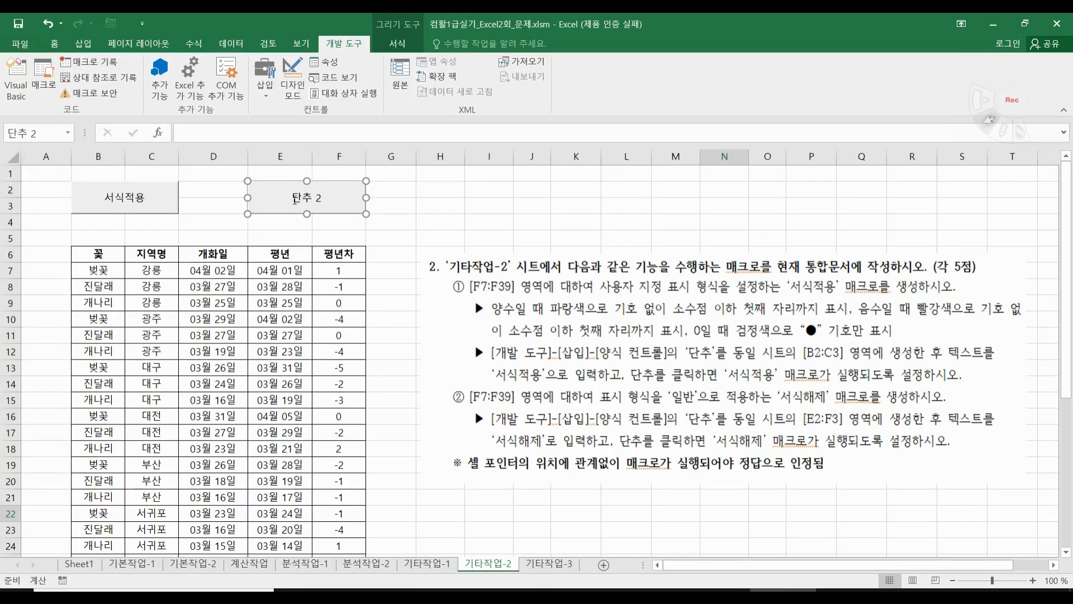
Replace the new button's default label with 서식해제
{"action": "left_click", "coordinate": [294, 198]}
{"action": "key", "text": "Delete"}
{"action": "key", "text": "Delete"}
{"action": "key", "text": "Delete"}
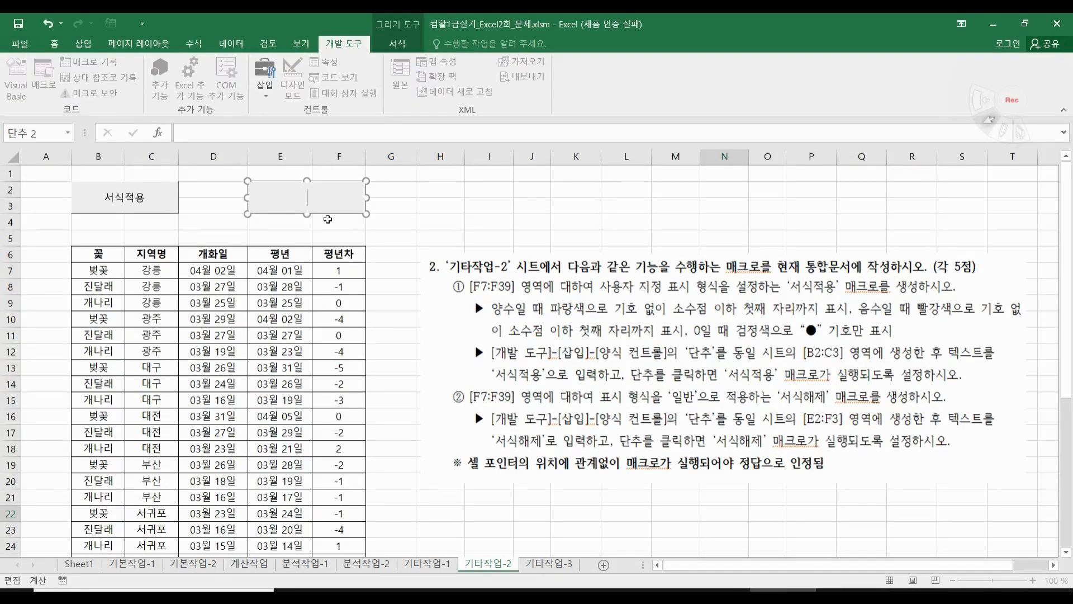
{"action": "type", "text": "ㅅㅓㅅㅣㄱㅎㅐㅈㅔ"}
{"action": "left_click", "coordinate": [421, 222]}
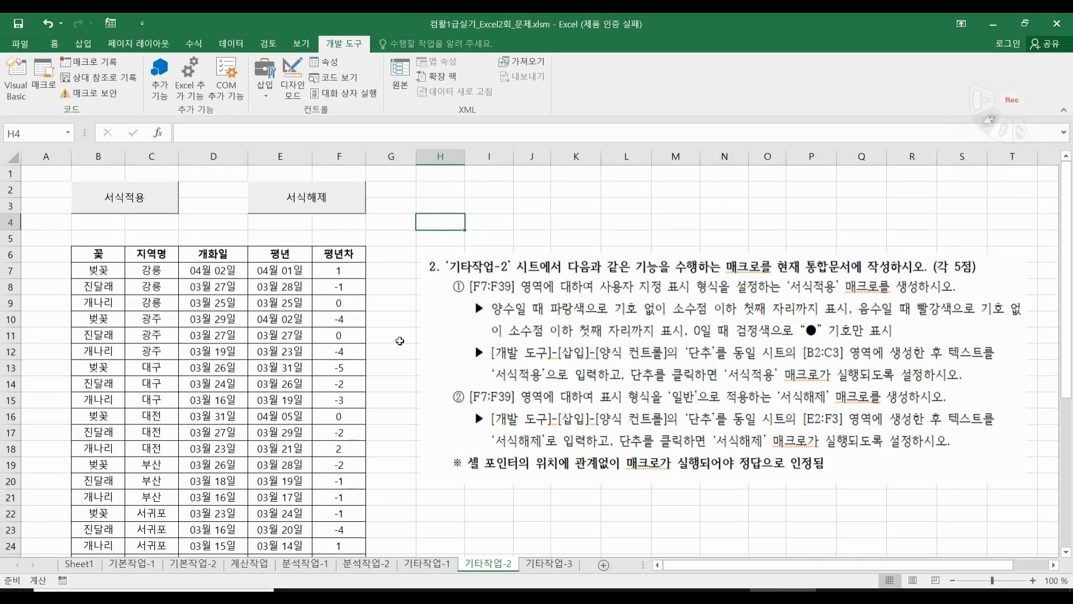
Test both buttons by running the 서식적용 macro and then the 서식해제 macro
{"action": "left_click", "coordinate": [140, 197]}
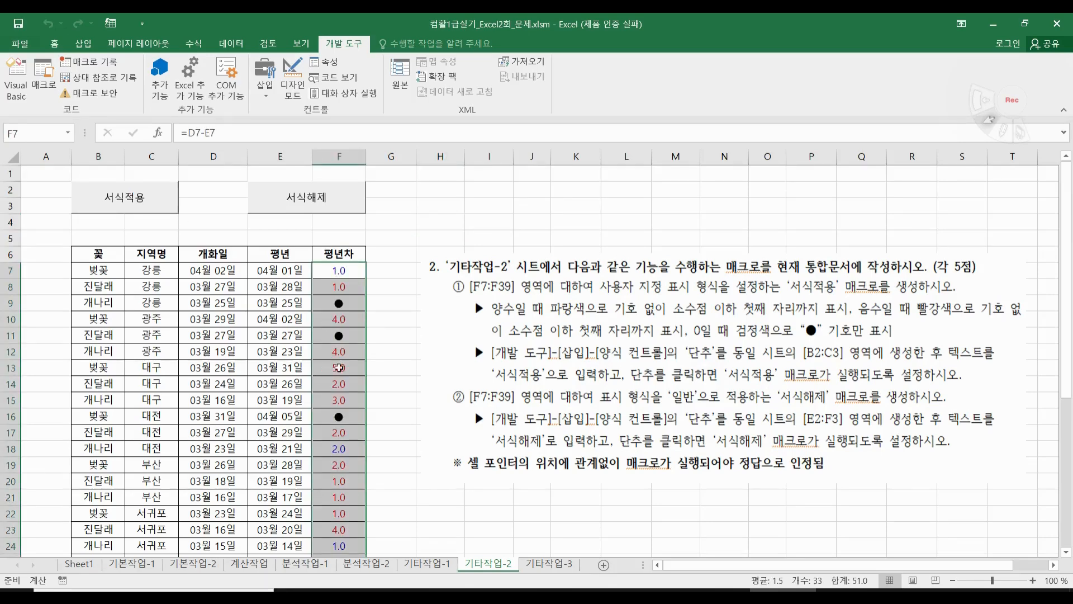
{"action": "left_click", "coordinate": [340, 197]}
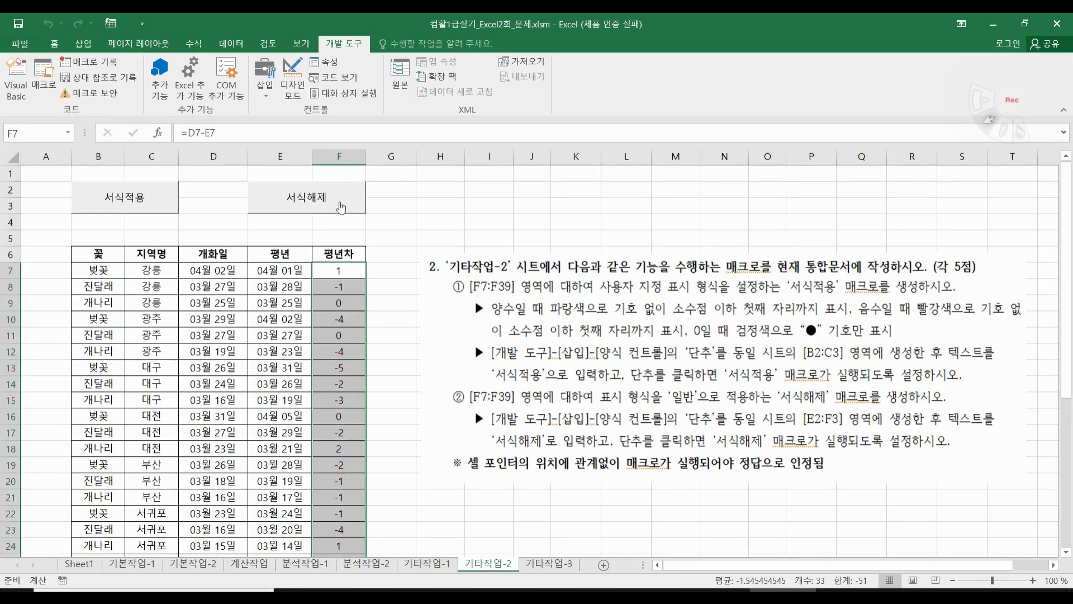
{"action": "left_click", "coordinate": [415, 244]}
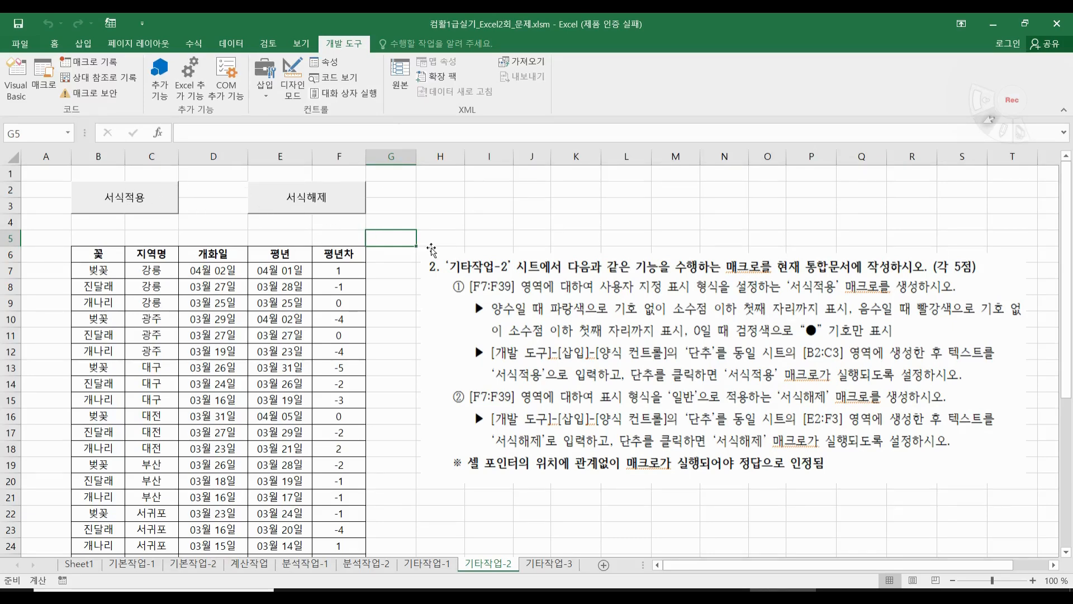
Delete the unneeded 일반 macro from the workbook and recheck the macro list
{"action": "left_click", "coordinate": [43, 84]}
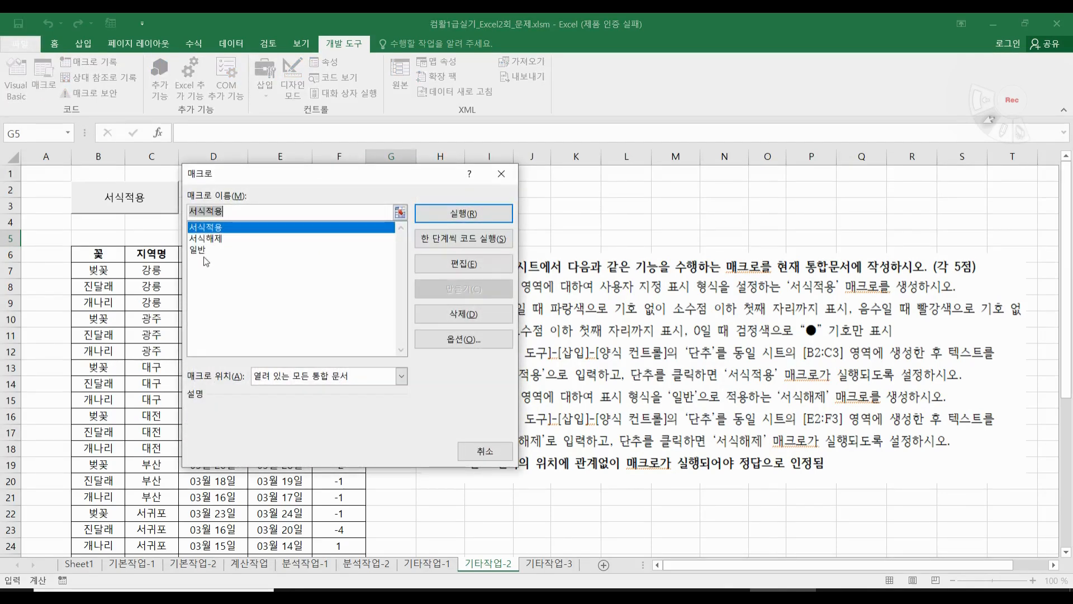
{"action": "left_click", "coordinate": [205, 253]}
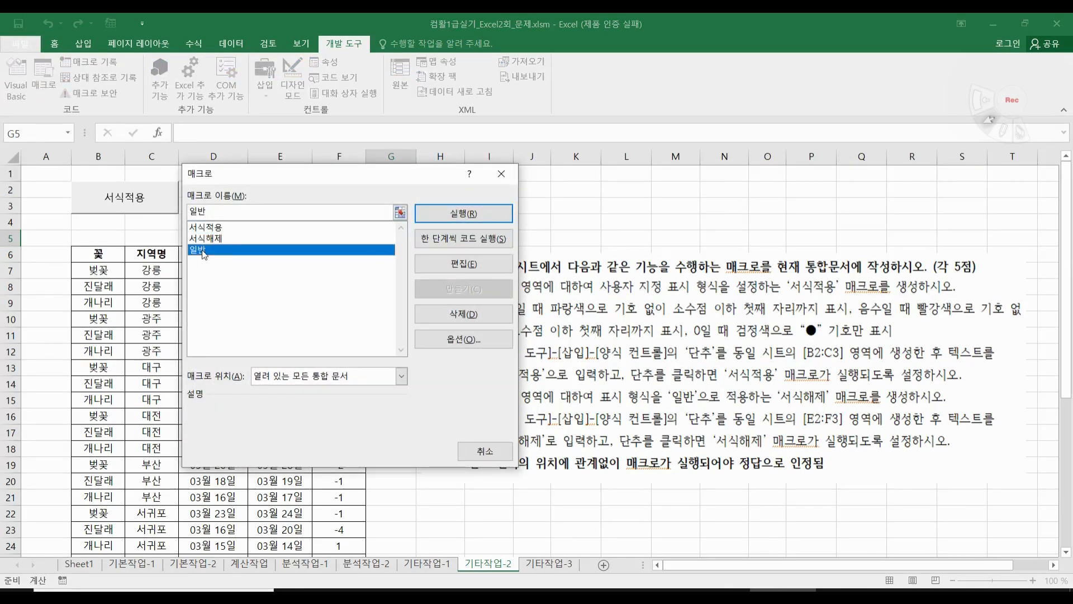
{"action": "left_click", "coordinate": [464, 314]}
{"action": "left_click", "coordinate": [502, 347]}
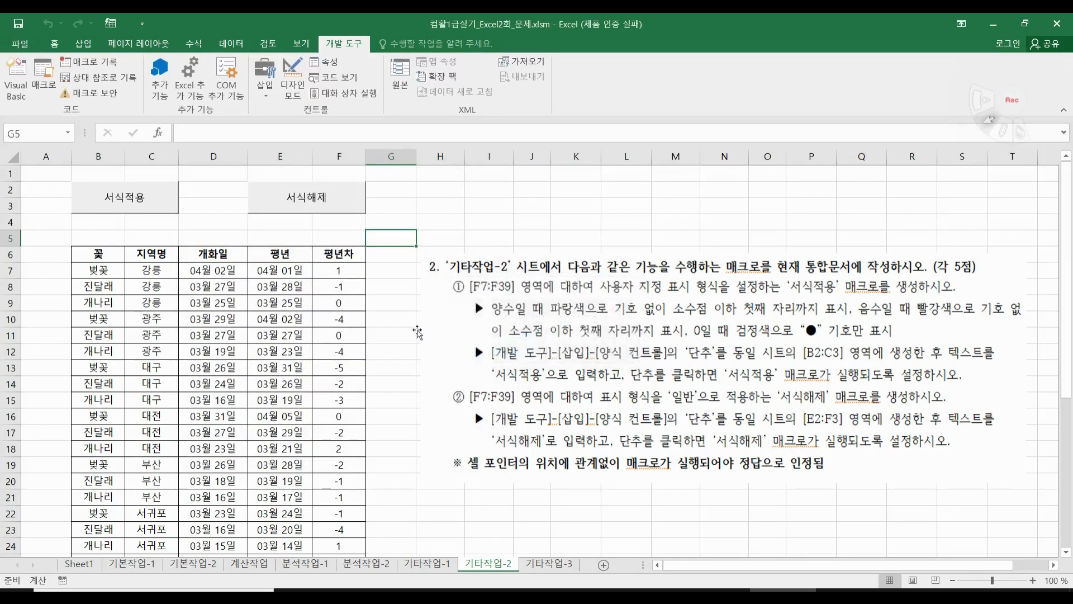
{"action": "left_click", "coordinate": [43, 84]}
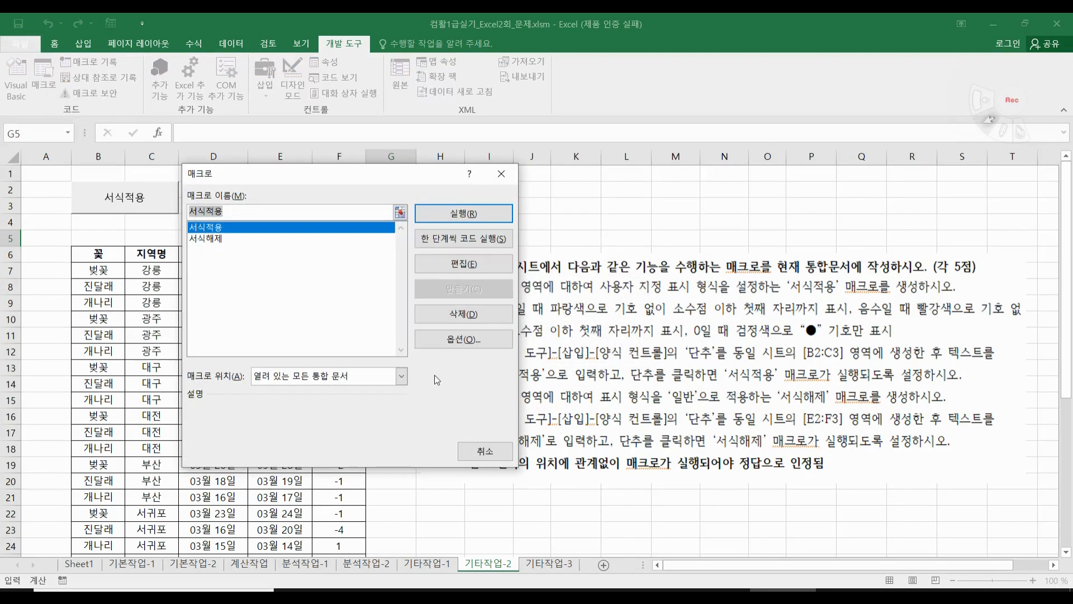
{"action": "key", "text": "Escape"}
{"action": "left_click", "coordinate": [411, 369]}
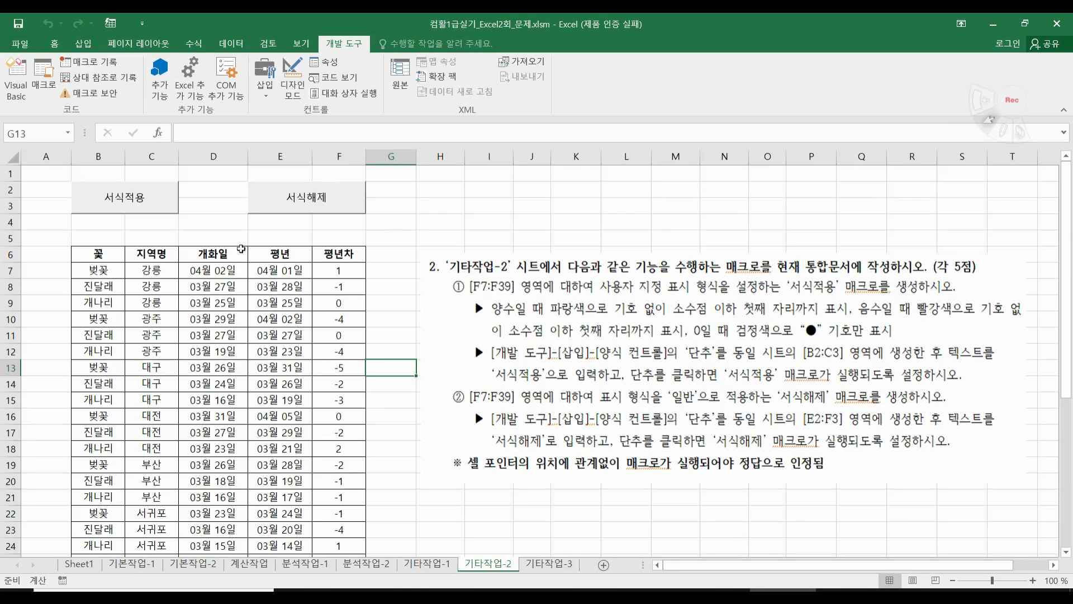
On sheet 기타작업-3, turn on design mode and open the click event procedure of the 성적입력 button
{"action": "left_click", "coordinate": [552, 566]}
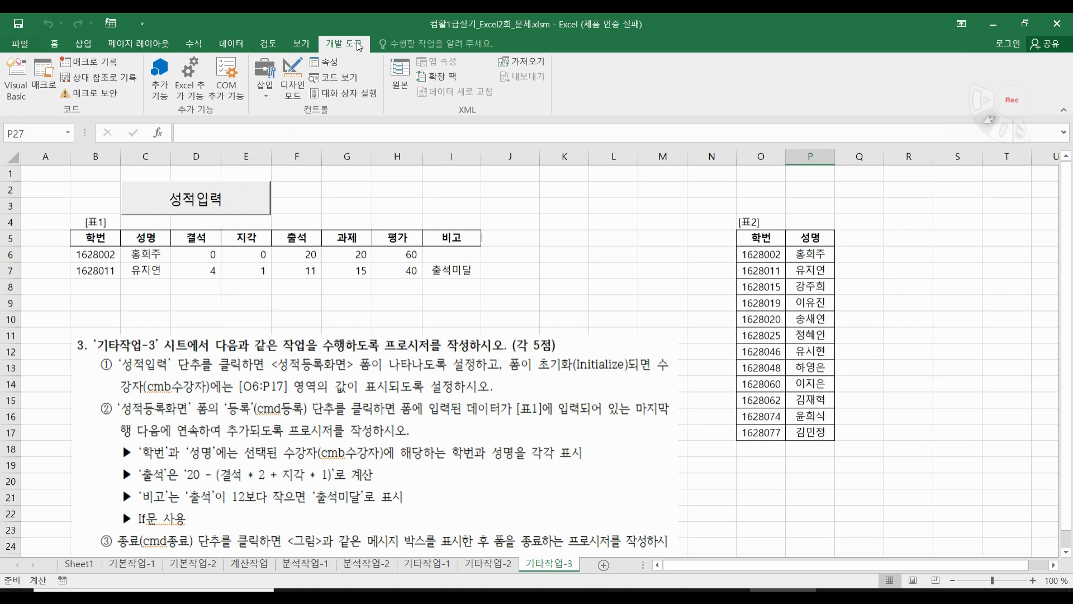
{"action": "left_click", "coordinate": [292, 78]}
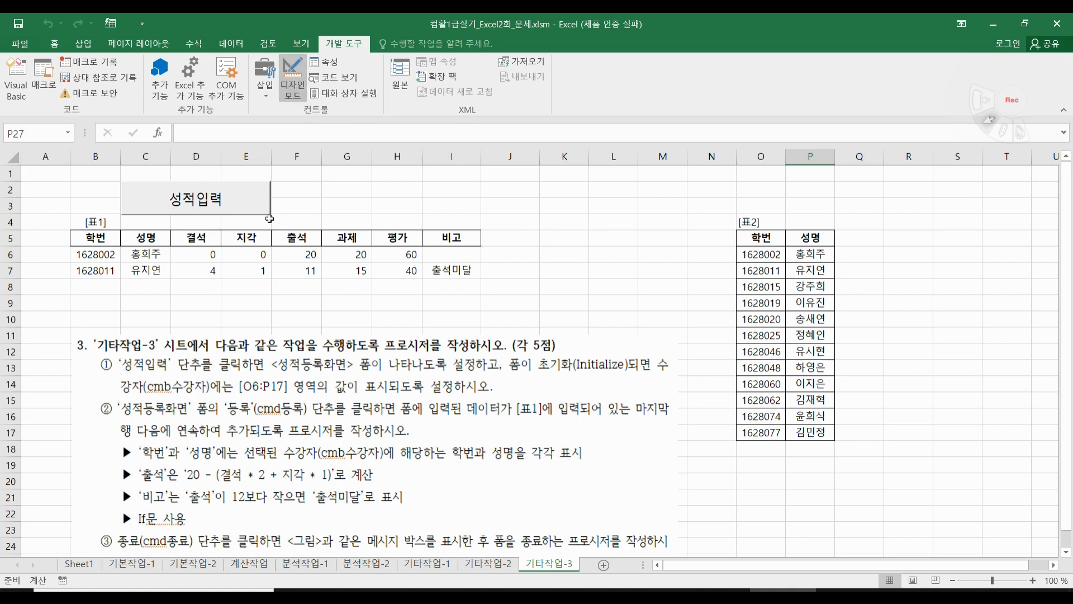
{"action": "double_click", "coordinate": [238, 191]}
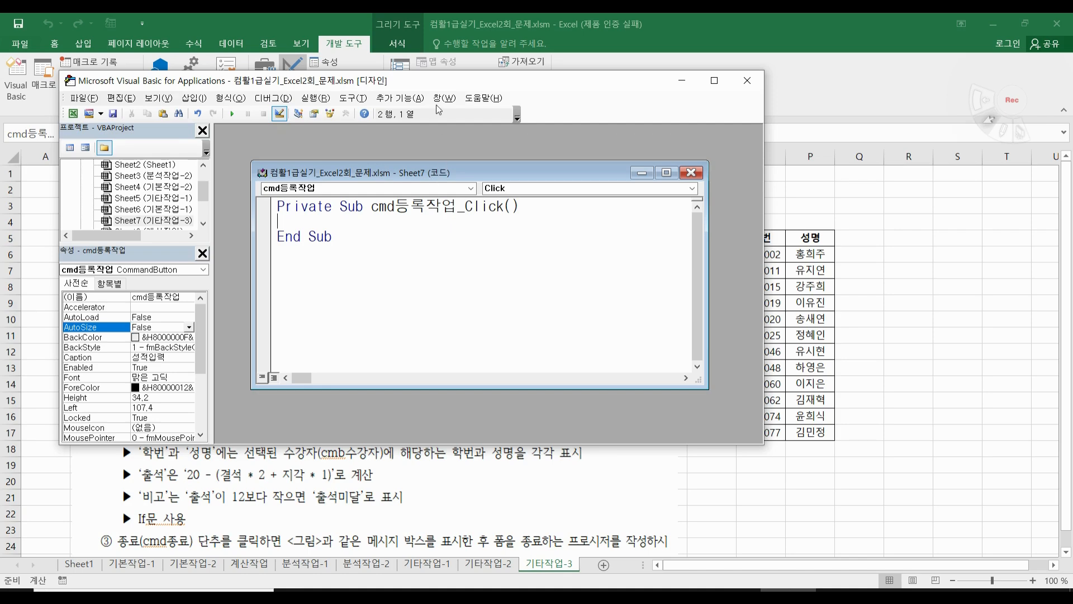
Write the statement 성적등록화면.Show in the cmd등록작업_Click procedure
{"action": "left_click_drag", "start_coordinate": [429, 81], "coordinate": [498, 151]}
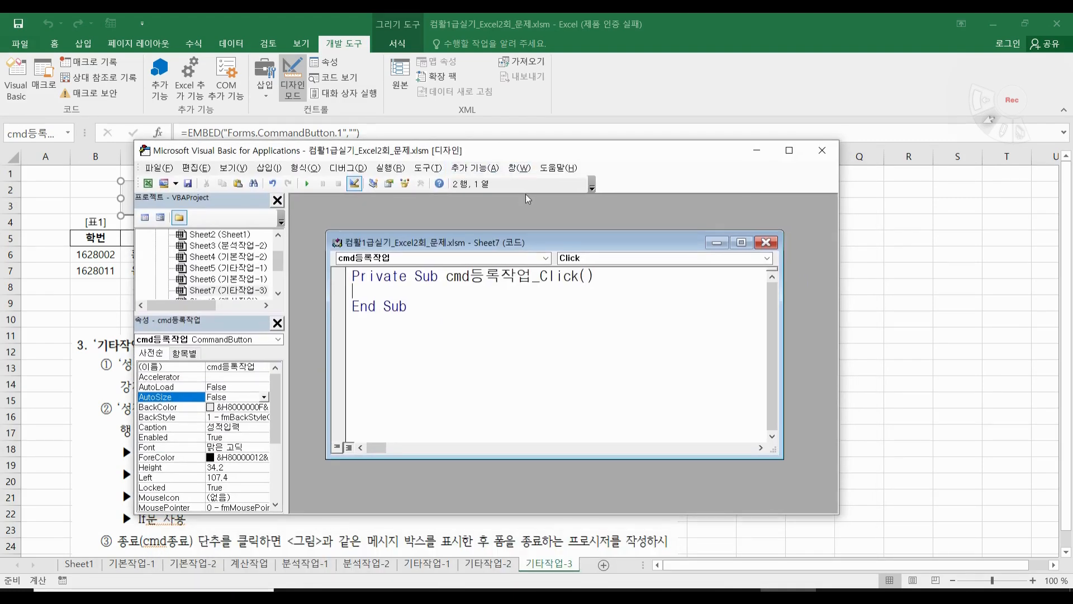
{"action": "type", "text": "성"}
{"action": "type", "text": "적등ㄹ"}
{"action": "type", "text": "록"}
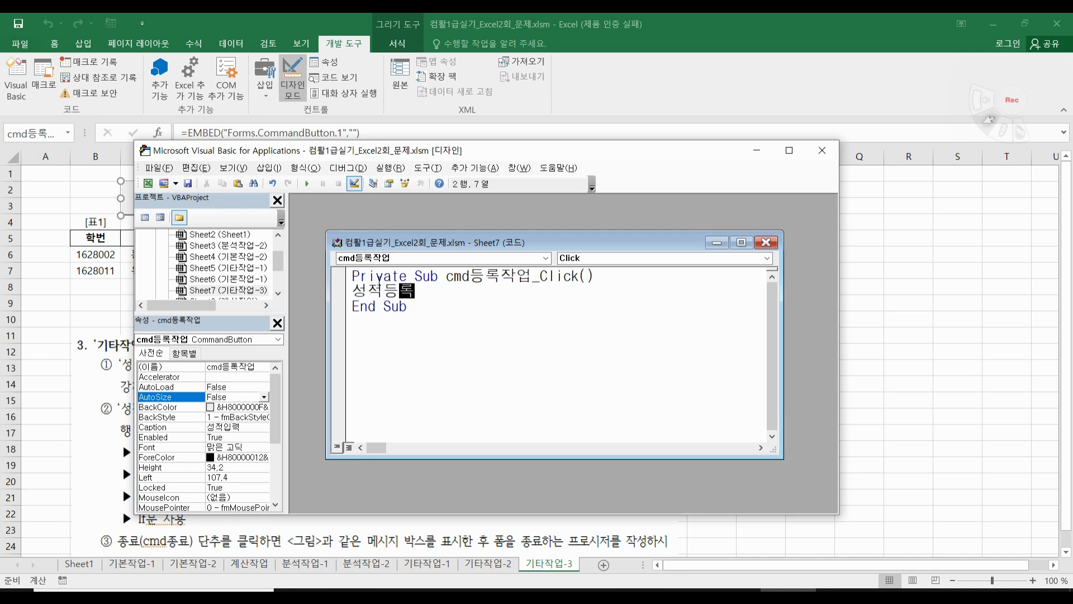
{"action": "type", "text": "화며ㄴ"}
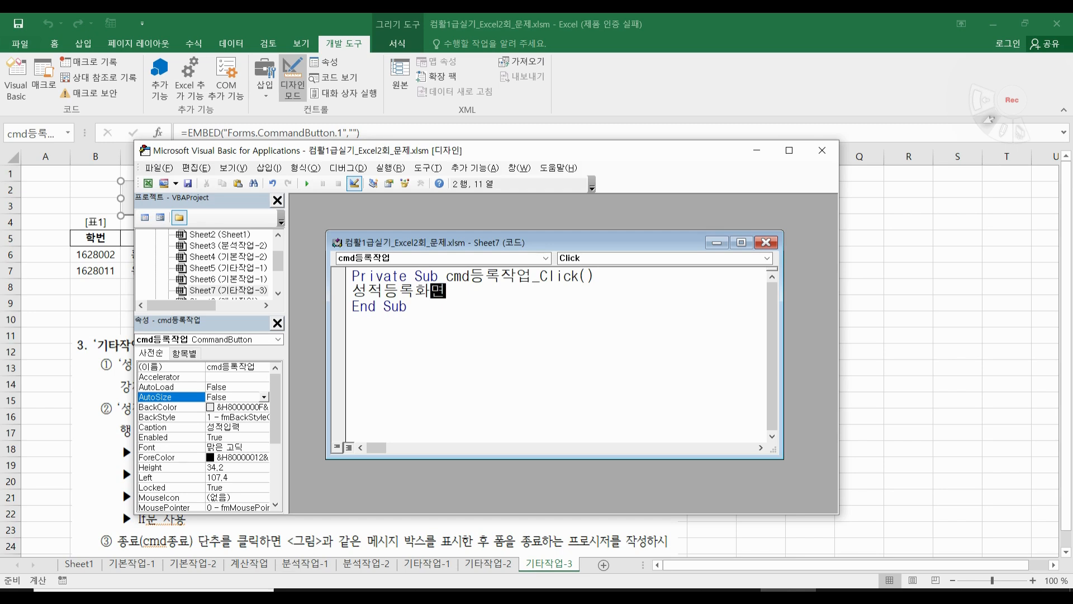
{"action": "type", "text": "."}
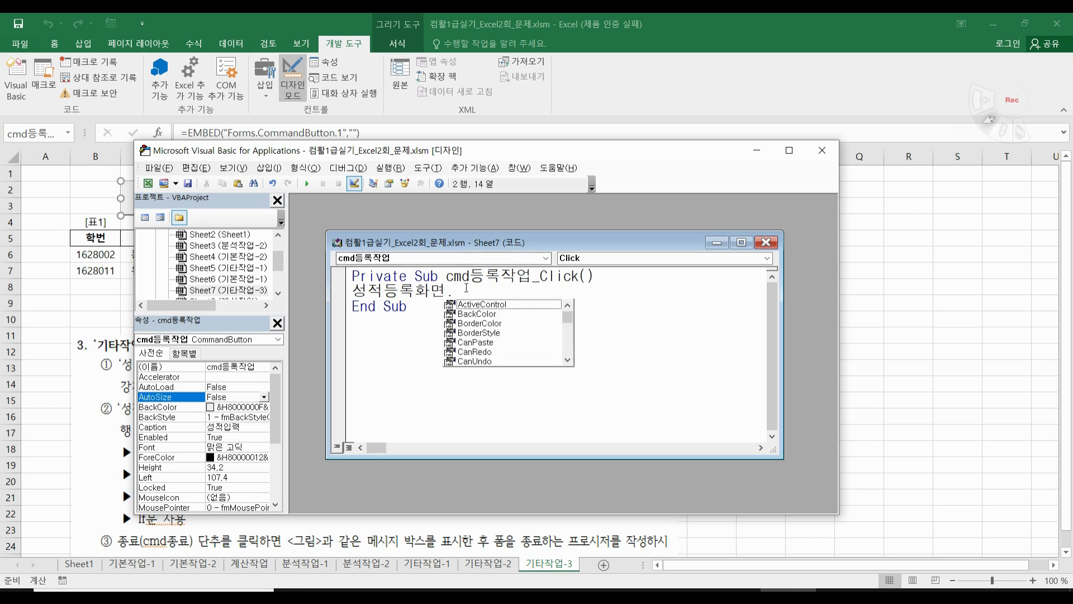
{"action": "type", "text": " sh"}
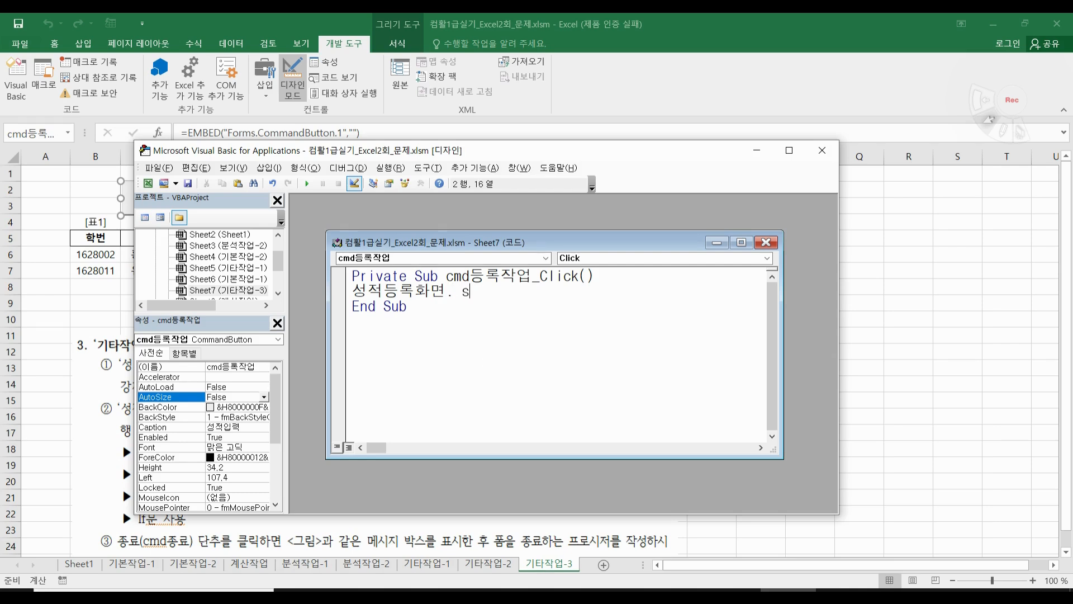
{"action": "key", "text": "BackSpace"}
{"action": "key", "text": "BackSpace"}
{"action": "key", "text": "BackSpace"}
{"action": "type", "text": ".s"}
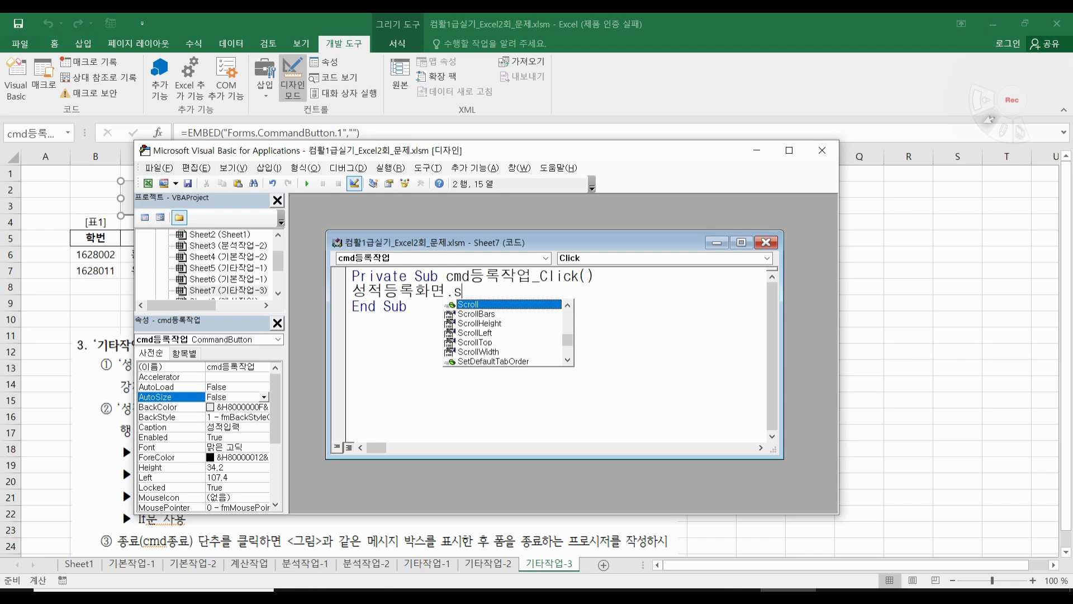
{"action": "type", "text": "h"}
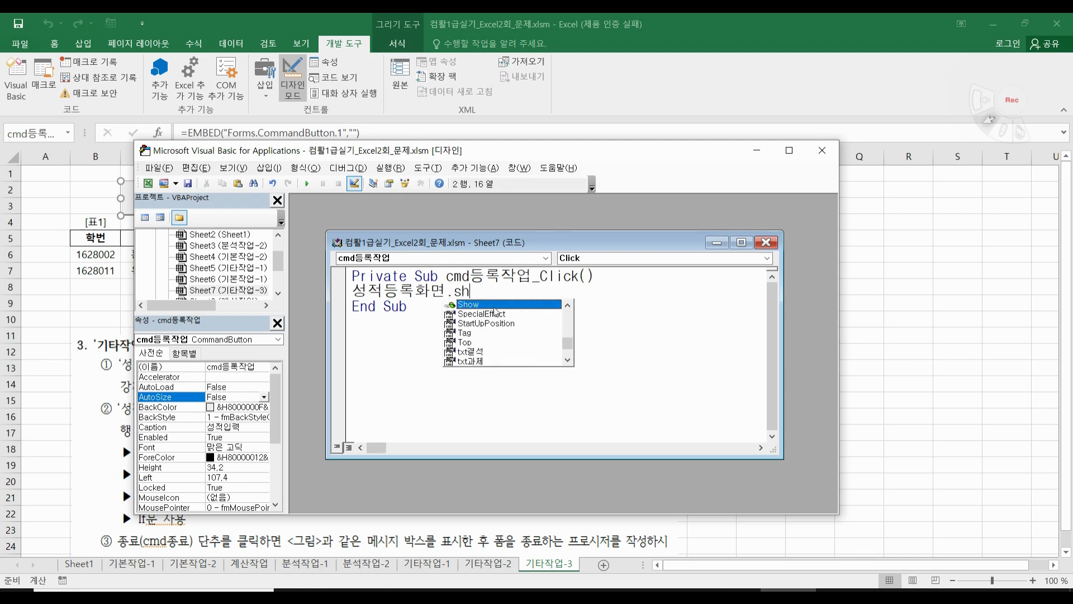
{"action": "key", "text": "Tab"}
{"action": "left_click", "coordinate": [478, 321]}
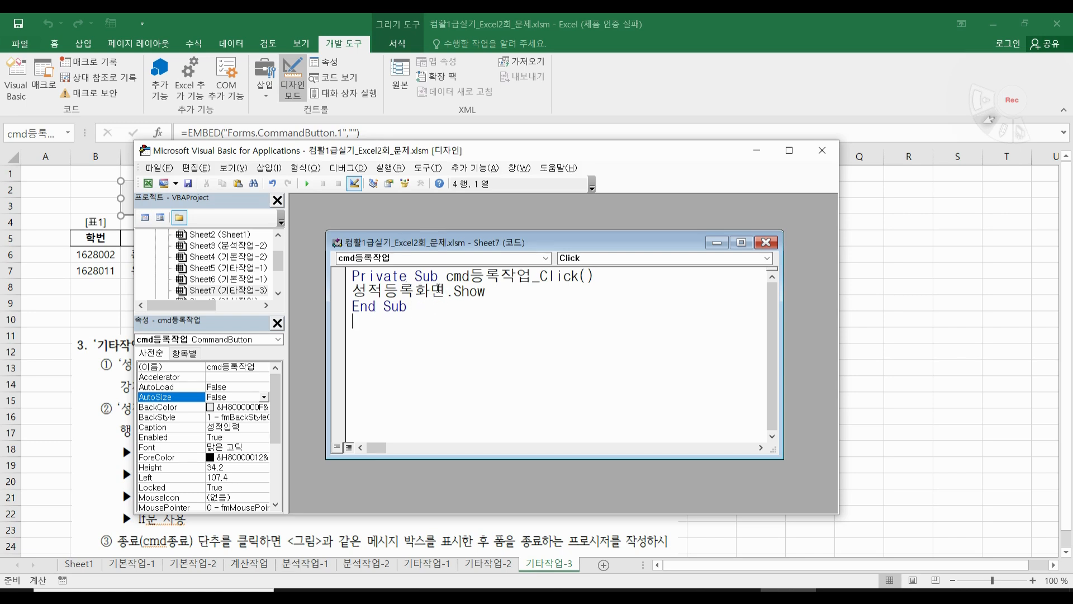
Open the 성적등록화면 user form from the project's forms and display its code
{"action": "left_click_drag", "start_coordinate": [277, 261], "coordinate": [280, 281]}
{"action": "left_click", "coordinate": [156, 279]}
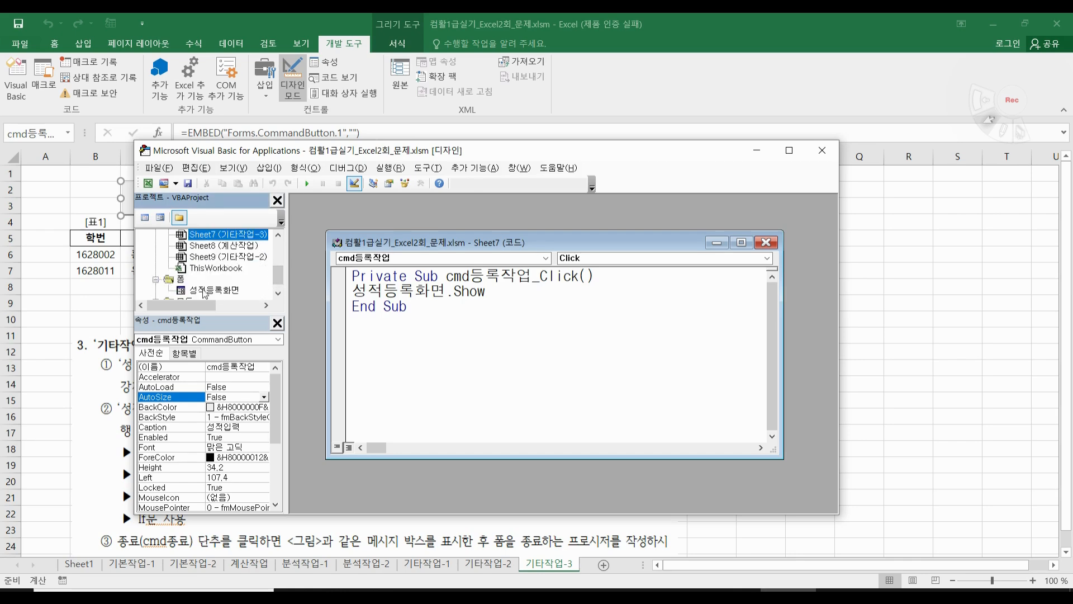
{"action": "left_click", "coordinate": [221, 291]}
{"action": "double_click", "coordinate": [223, 291]}
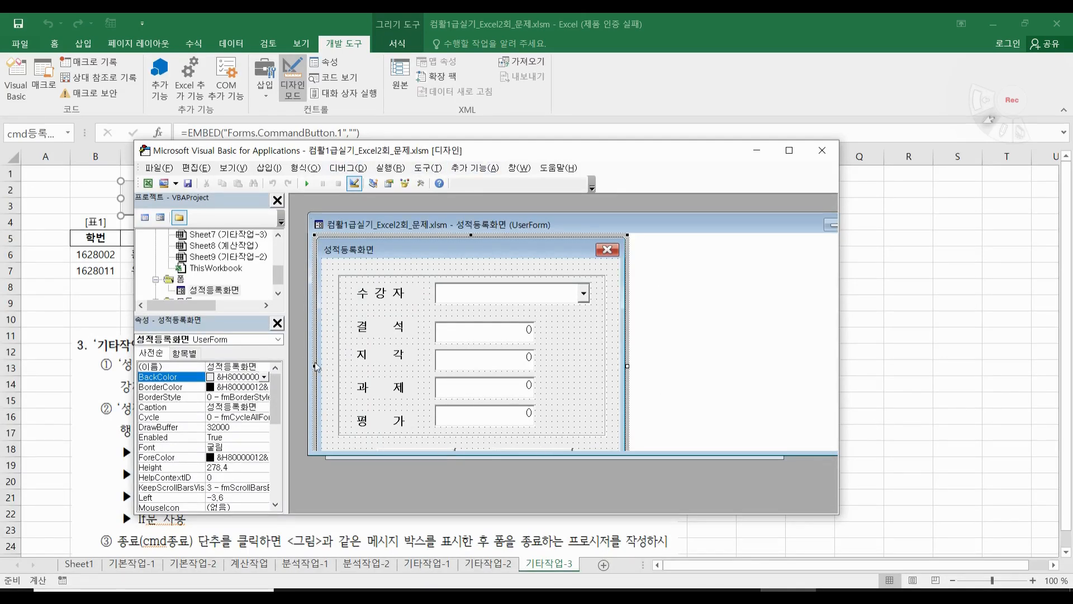
{"action": "left_click", "coordinate": [145, 219]}
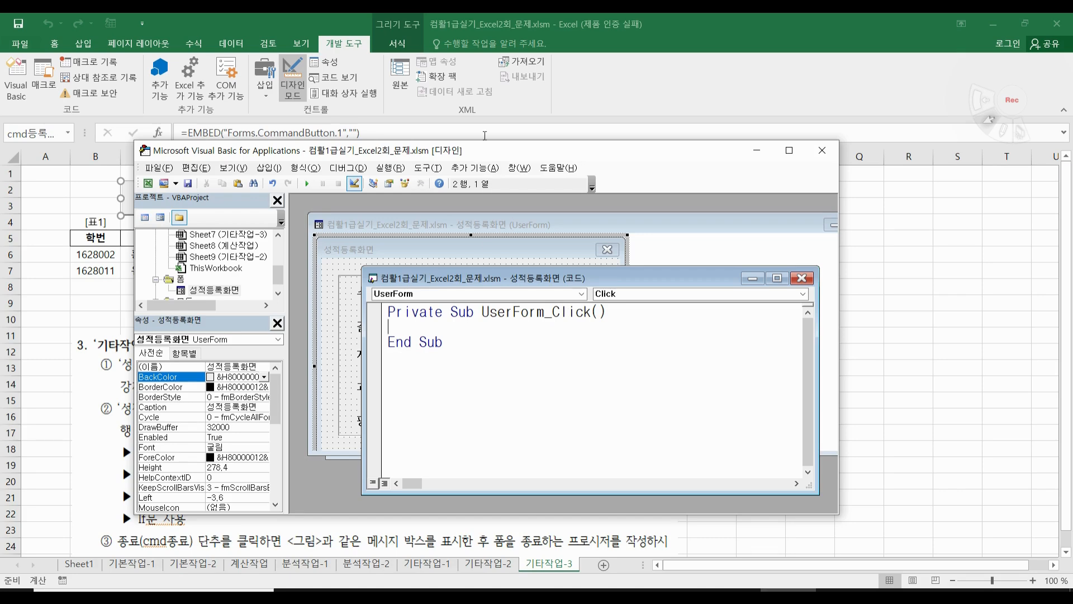
Create the Initialize event procedure for the 성적등록화면 user form
{"action": "left_click_drag", "start_coordinate": [487, 152], "coordinate": [534, 120]}
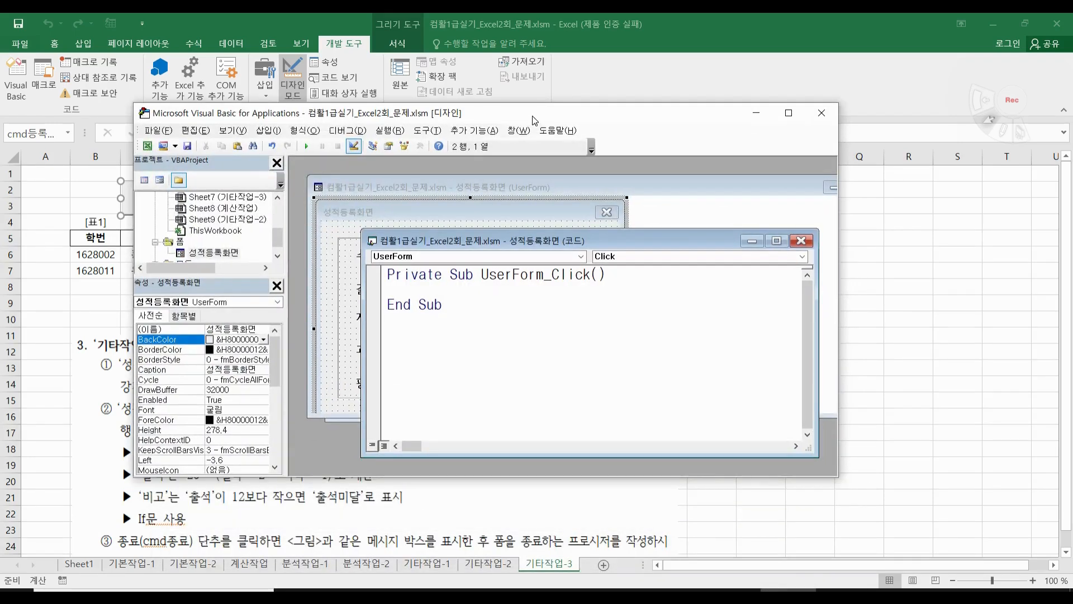
{"action": "left_click", "coordinate": [641, 259]}
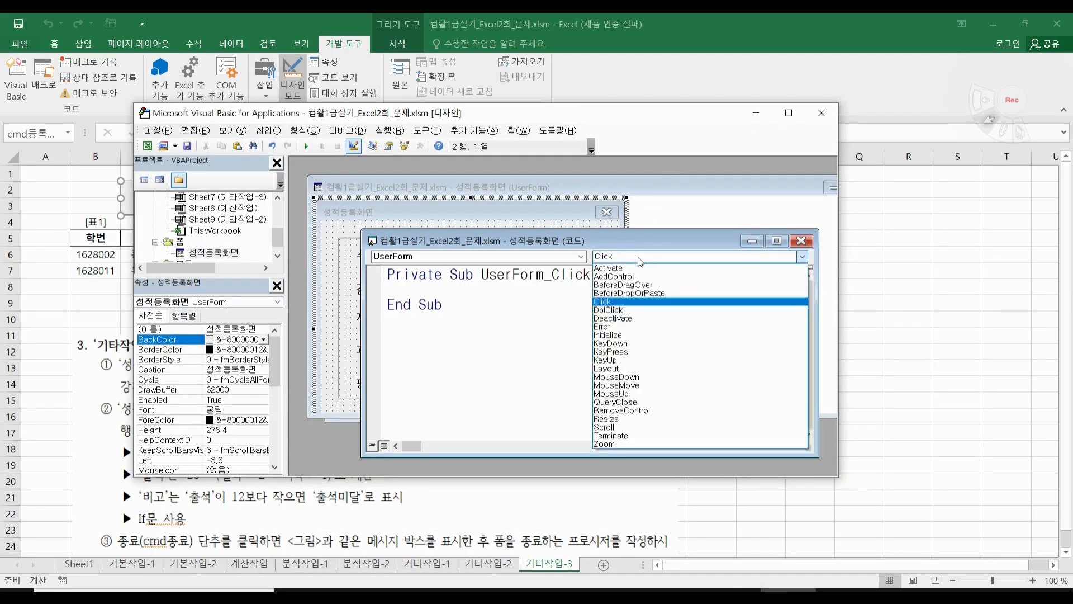
{"action": "left_click", "coordinate": [631, 334]}
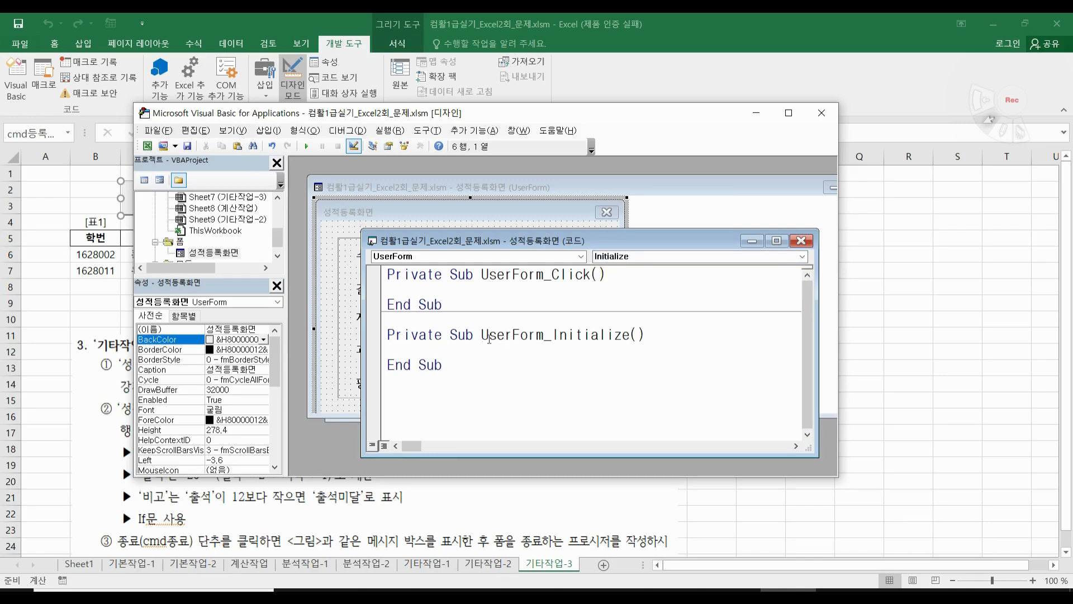
{"action": "left_click_drag", "start_coordinate": [478, 334], "coordinate": [639, 335]}
{"action": "left_click", "coordinate": [426, 350]}
Write the statement cmb수강자.RowSource = "o6:p17" in the UserForm_Initialize procedure
{"action": "type", "text": "Cmb수강자"}
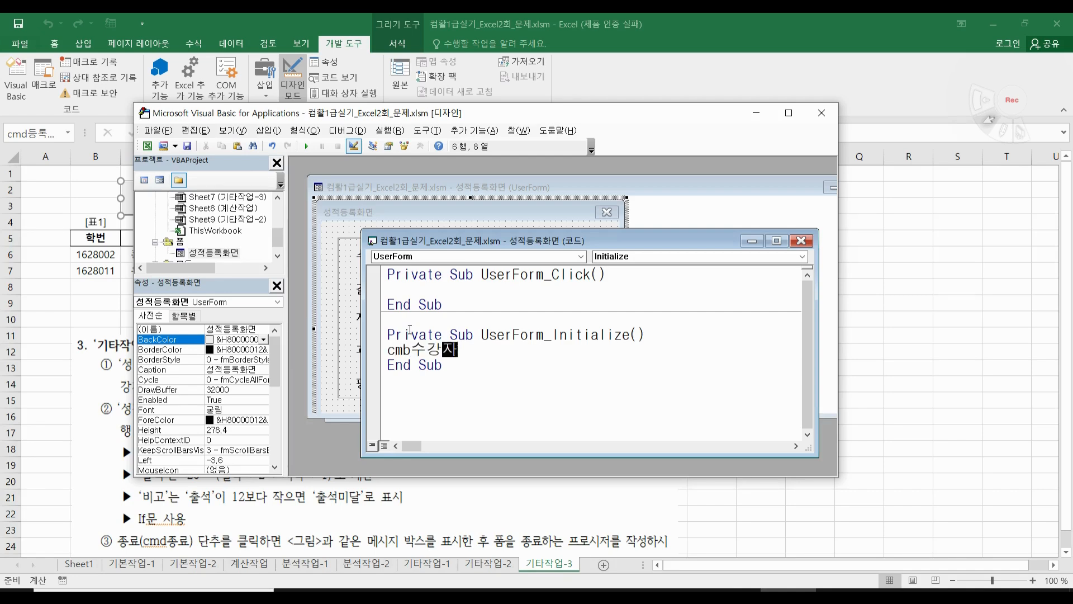
{"action": "type", "text": "."}
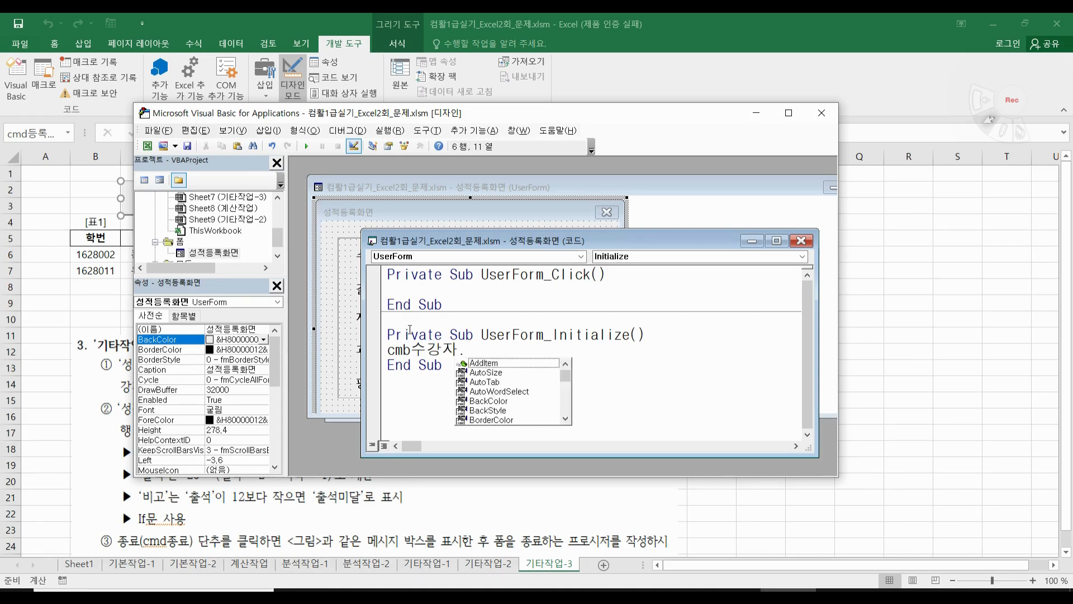
{"action": "type", "text": "r"}
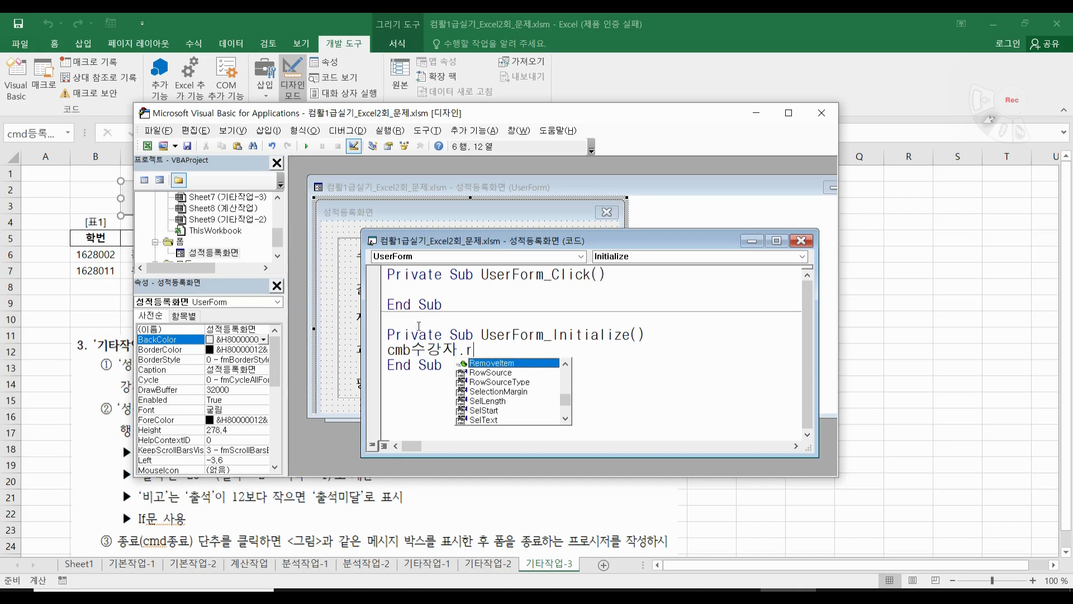
{"action": "type", "text": "o"}
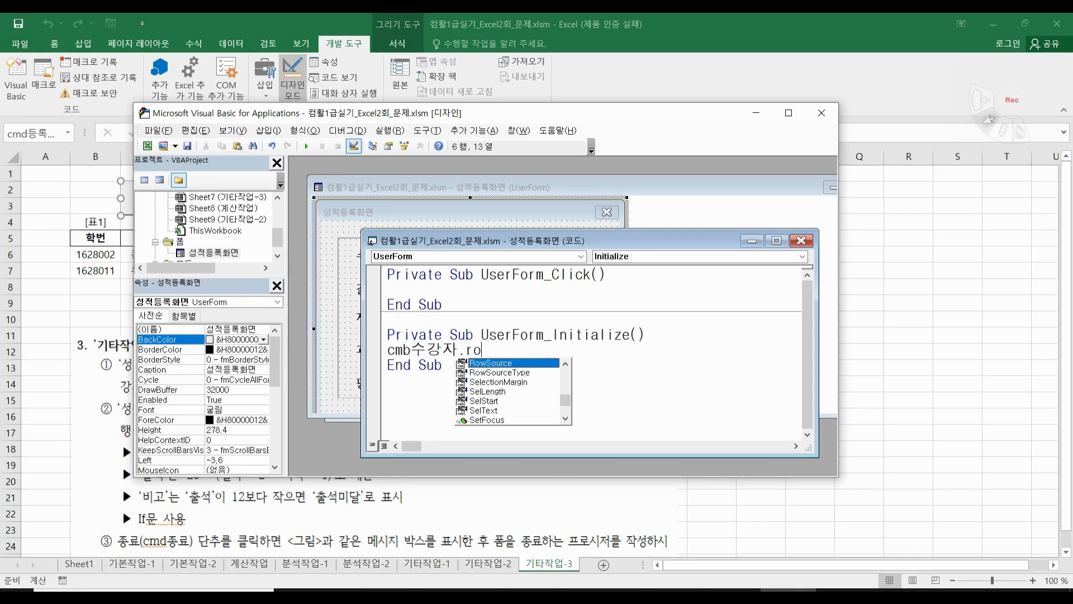
{"action": "double_click", "coordinate": [508, 363]}
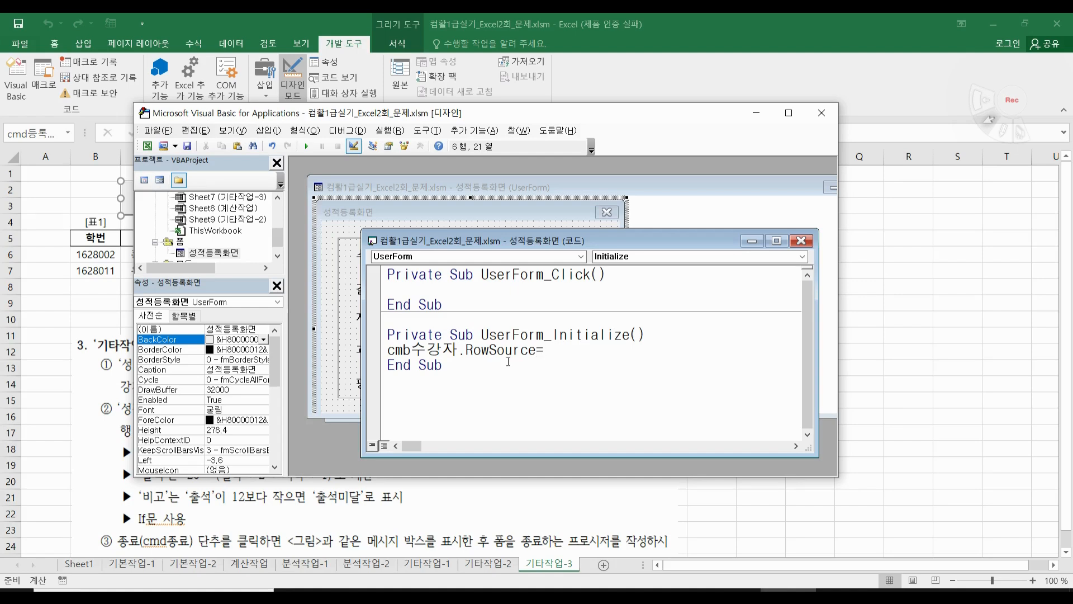
{"action": "type", "text": "=\"o6:p17\""}
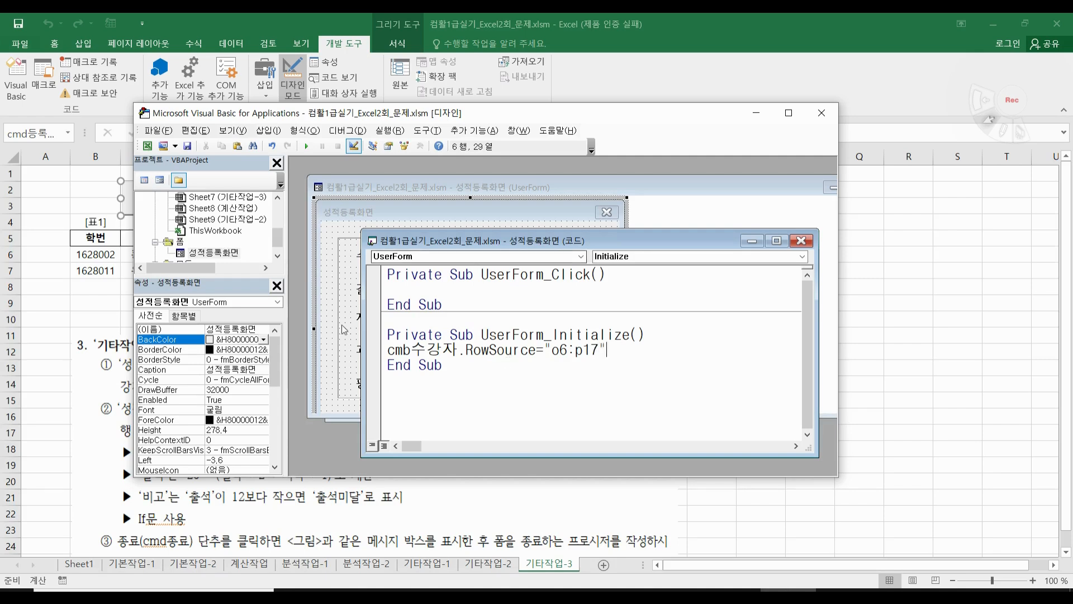
{"action": "left_click", "coordinate": [430, 384]}
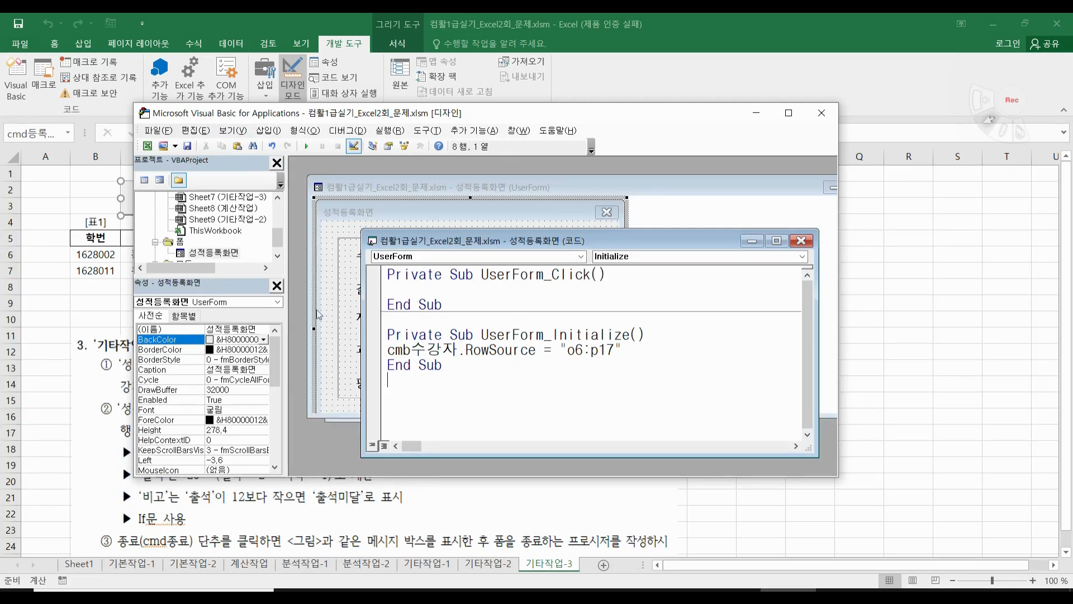
Run the 성적등록화면 form, check the 수강자 list, and close the form
{"action": "left_click", "coordinate": [307, 148]}
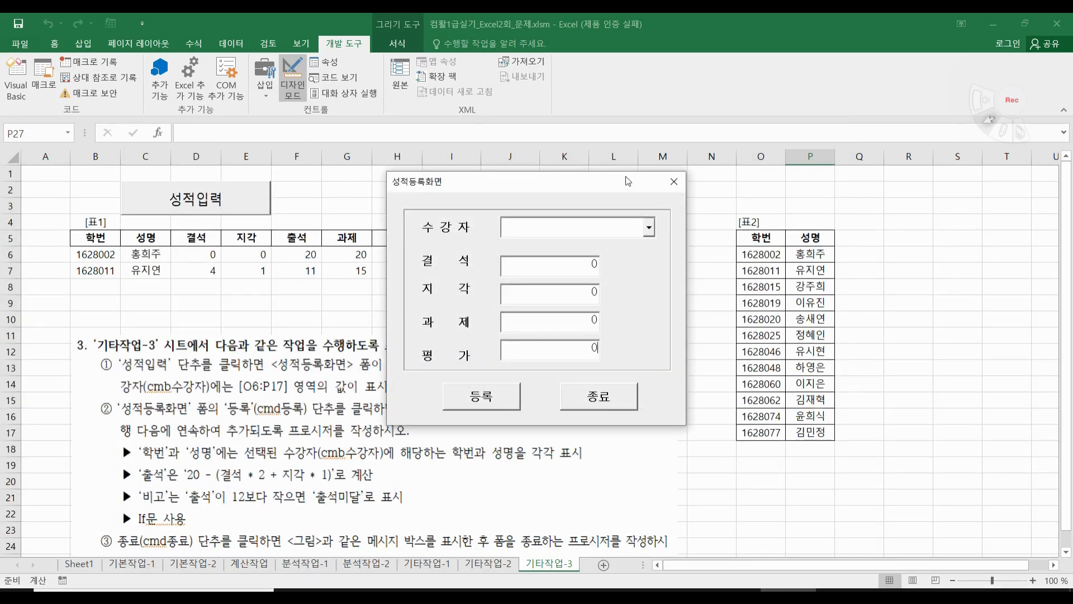
{"action": "left_click", "coordinate": [650, 228]}
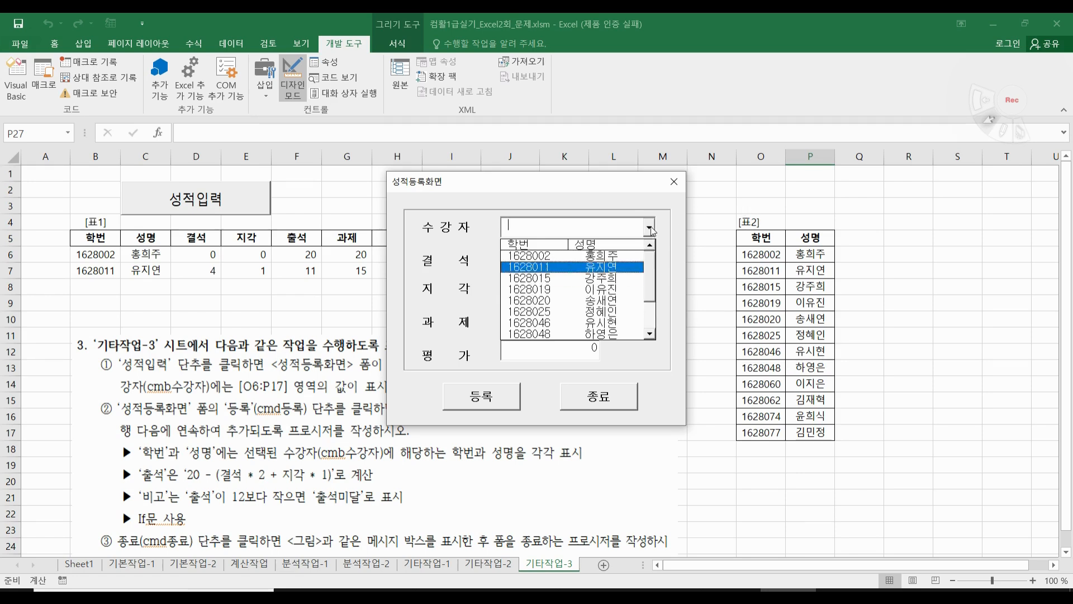
{"action": "left_click", "coordinate": [650, 228]}
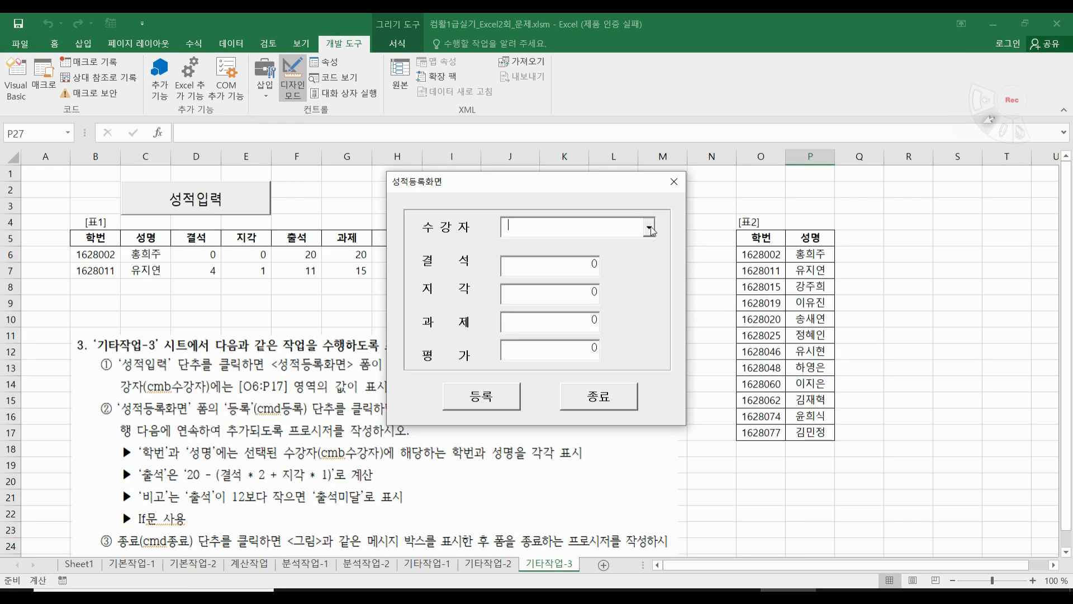
{"action": "left_click", "coordinate": [674, 183]}
{"action": "left_click", "coordinate": [534, 368]}
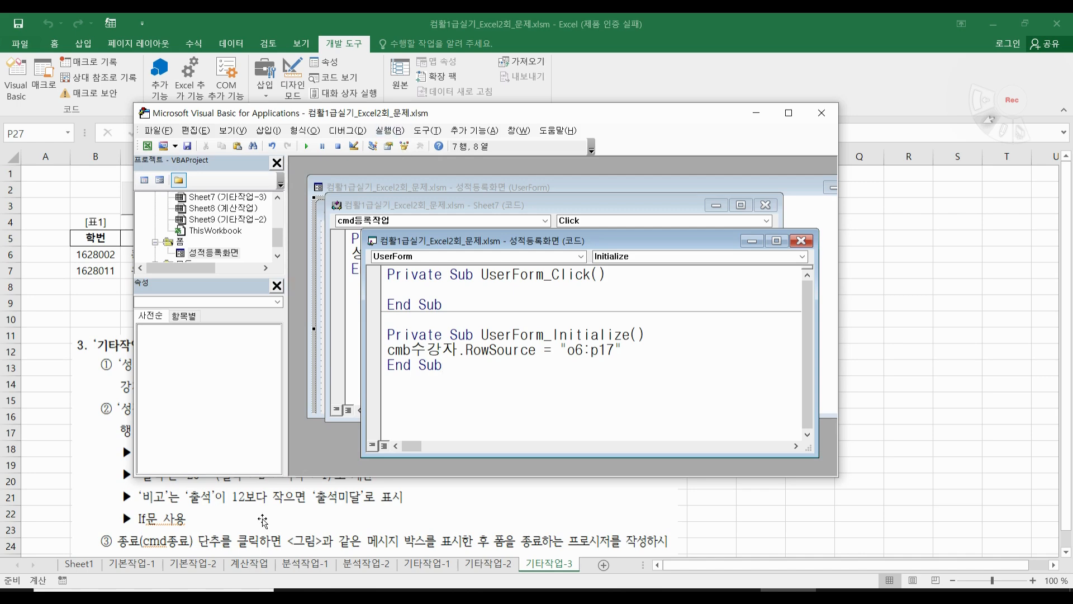
Review the 종료 button's requirements on the sheet and open its click event procedure from the 성적등록화면 form
{"action": "left_click", "coordinate": [270, 522]}
{"action": "scroll", "coordinate": [274, 514], "scroll_direction": "down", "scroll_amount": 4}
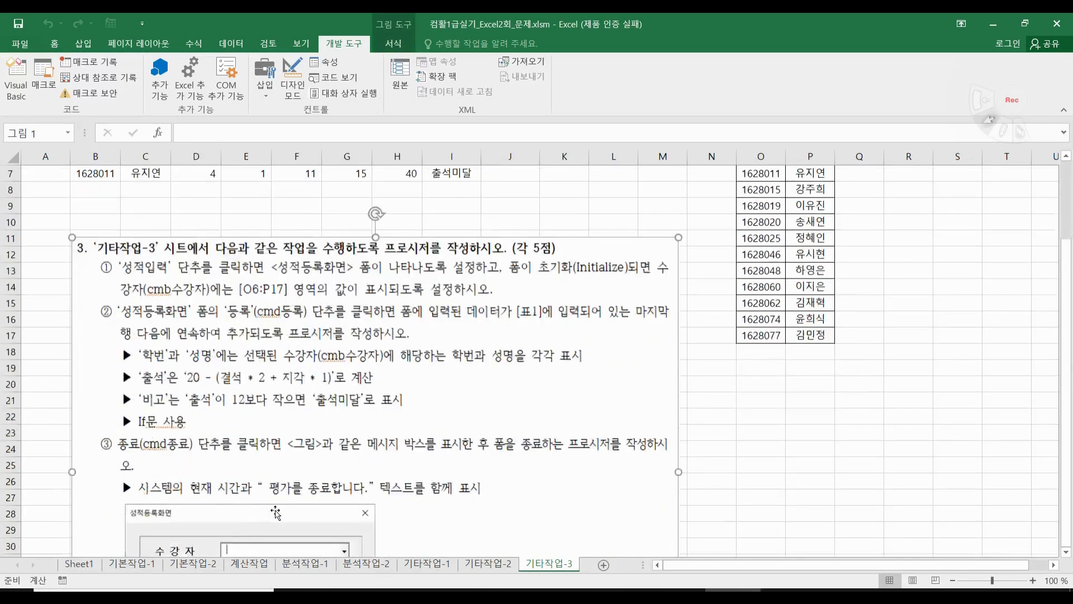
{"action": "scroll", "coordinate": [276, 510], "scroll_direction": "down", "scroll_amount": 2}
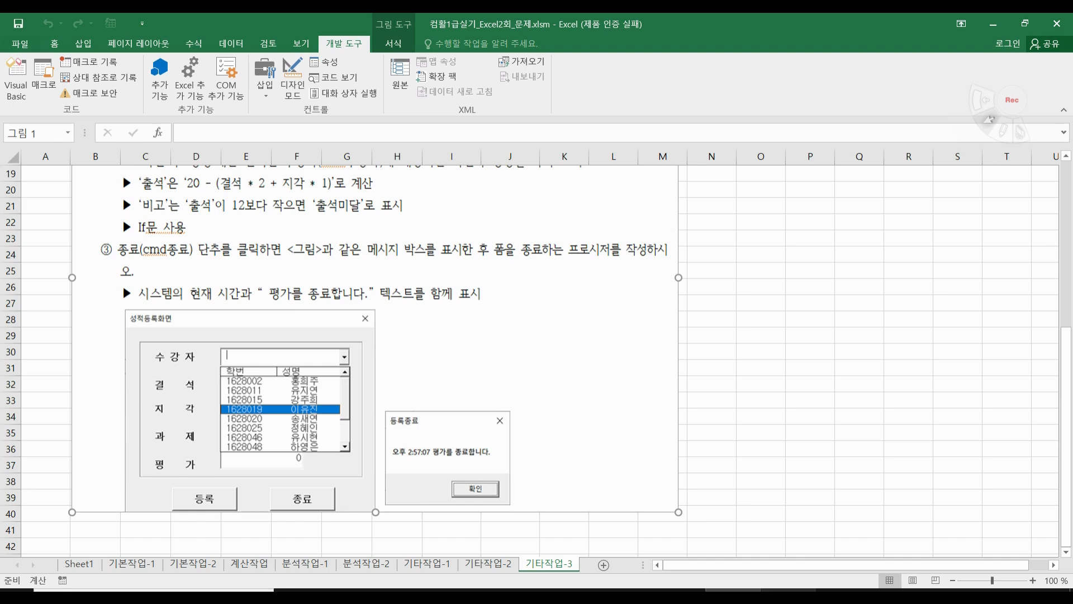
{"action": "key", "text": "alt+F11"}
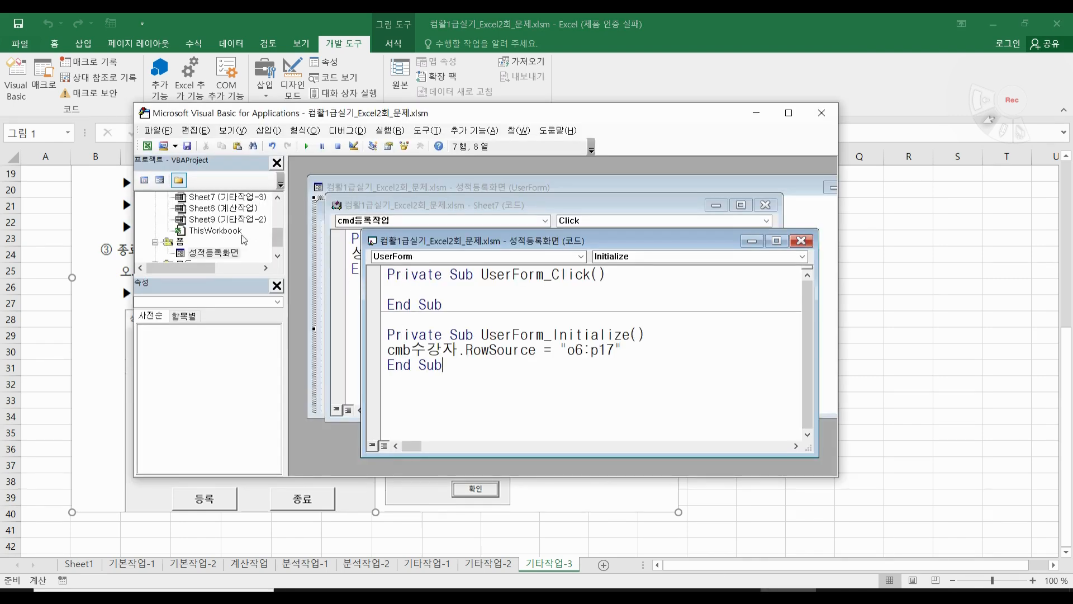
{"action": "double_click", "coordinate": [212, 253]}
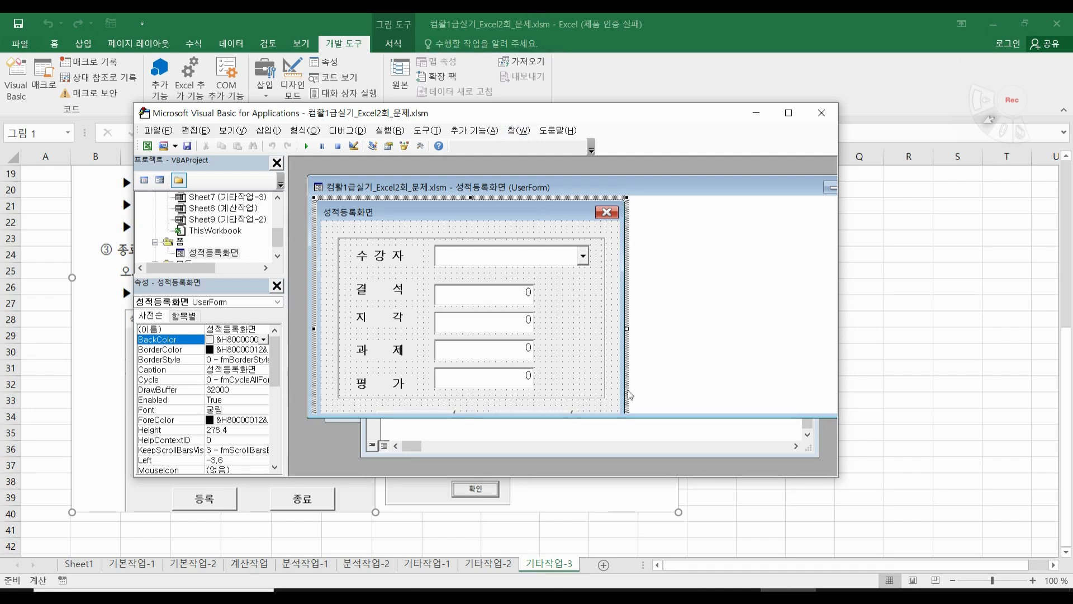
{"action": "left_click_drag", "start_coordinate": [610, 416], "coordinate": [601, 476]}
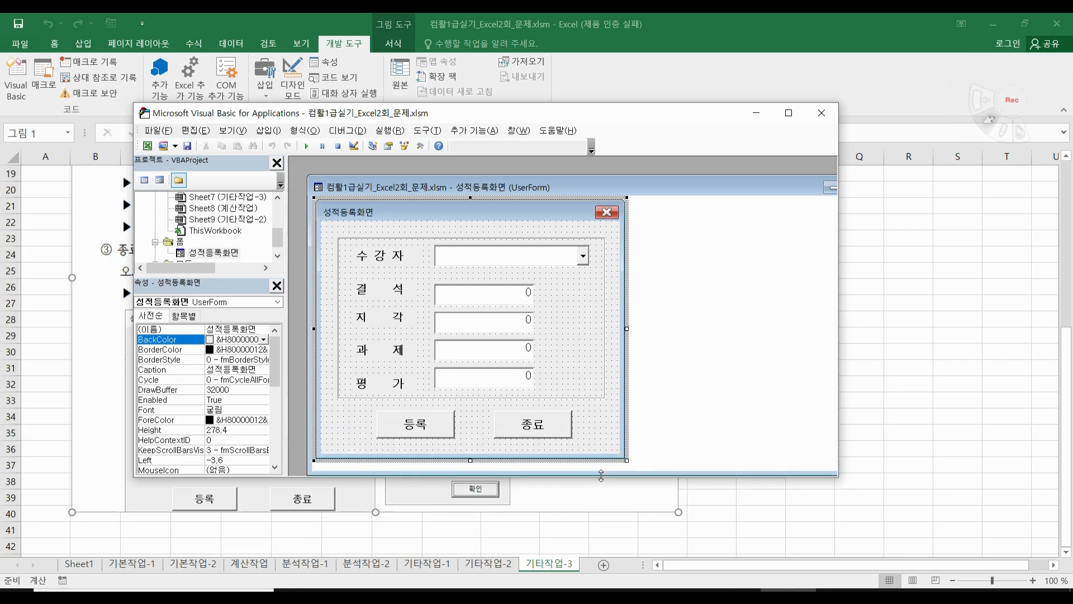
{"action": "double_click", "coordinate": [543, 428]}
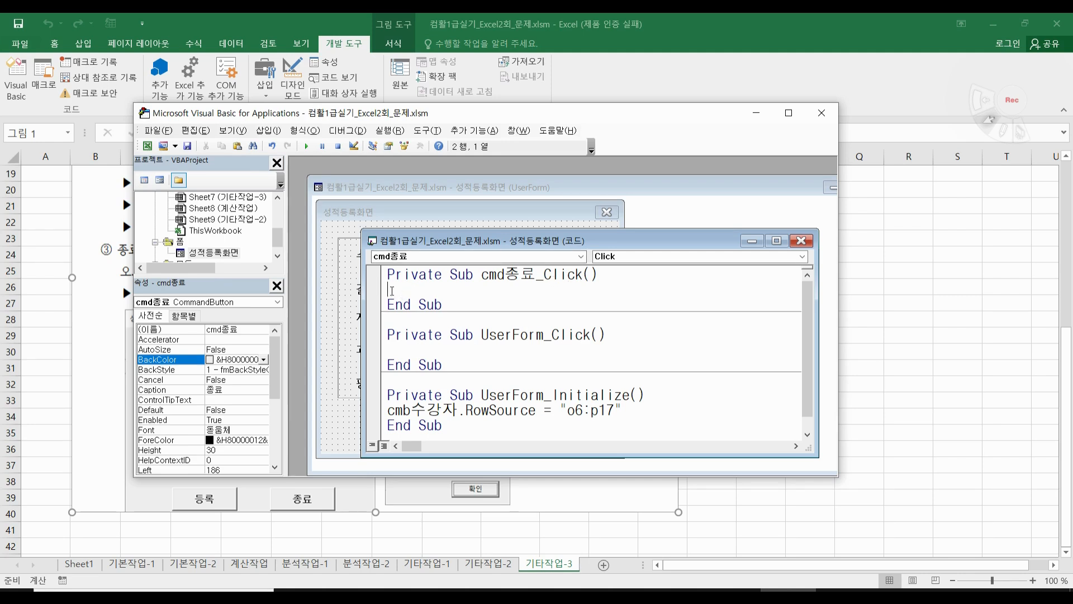
In cmd종료_Click, begin a MsgBox statement whose prompt is Time & " 평가를 종료합니다."
{"action": "type", "text": "msgbox"}
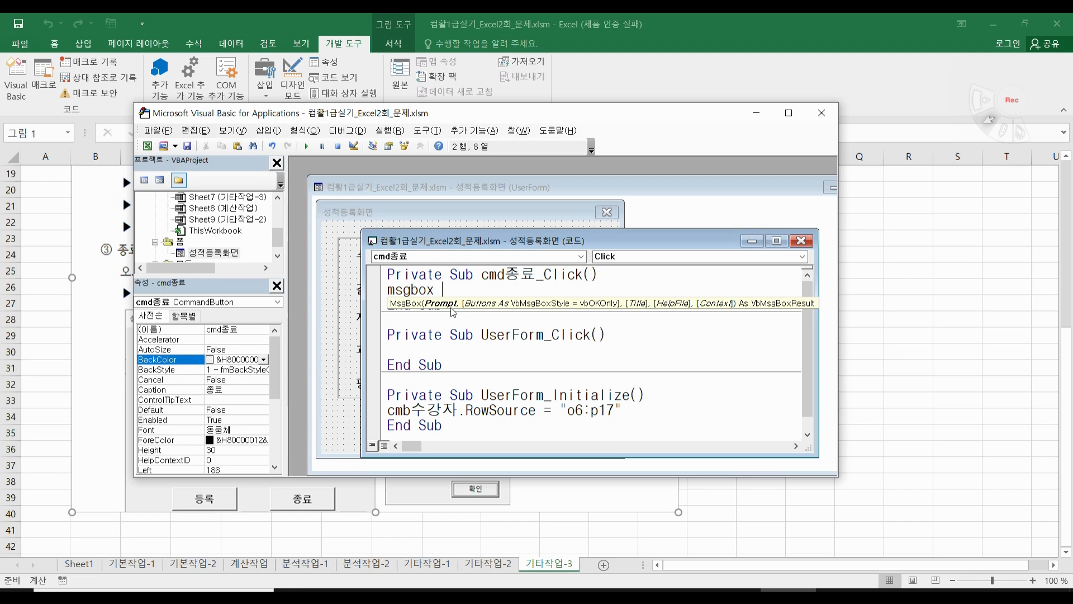
{"action": "type", "text": " time"}
{"action": "type", "text": " &"}
{"action": "type", "text": "교"}
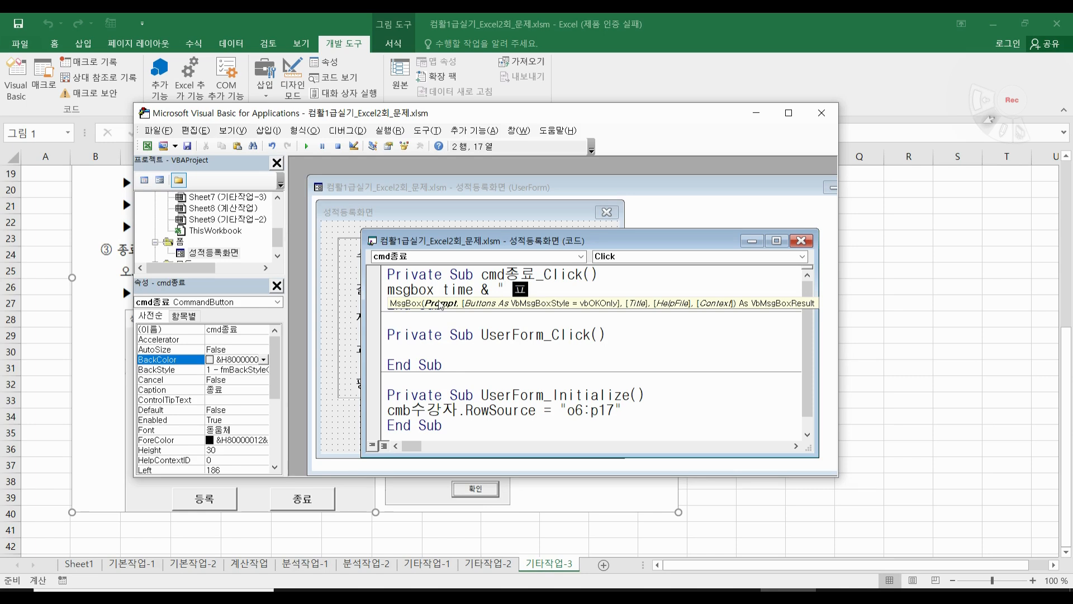
{"action": "type", "text": "평가를 "}
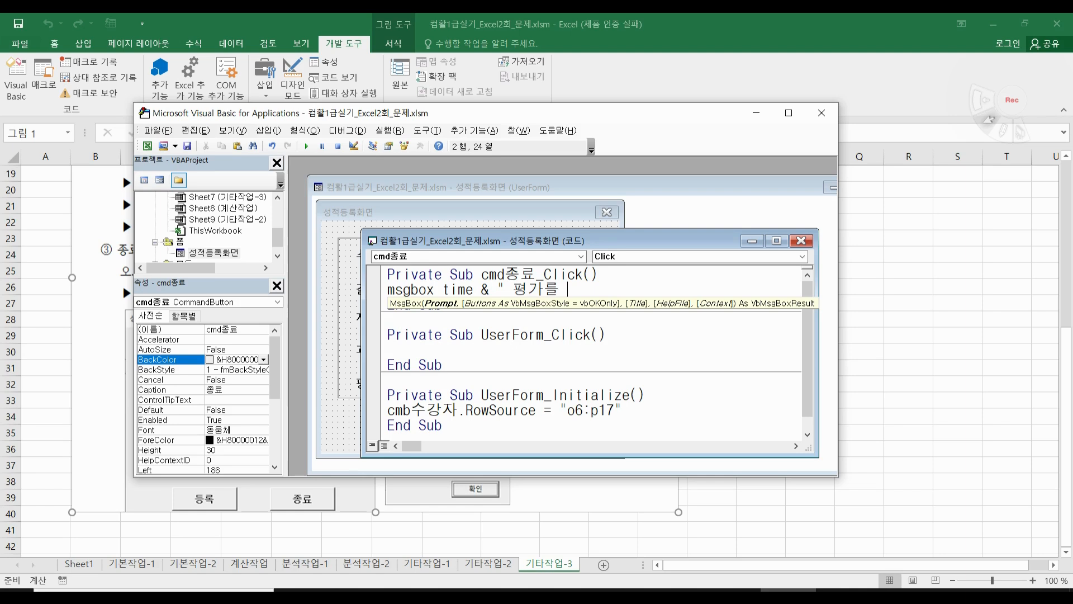
{"action": "type", "text": "종료"}
{"action": "type", "text": "합ㄴ"}
{"action": "type", "text": "다"}
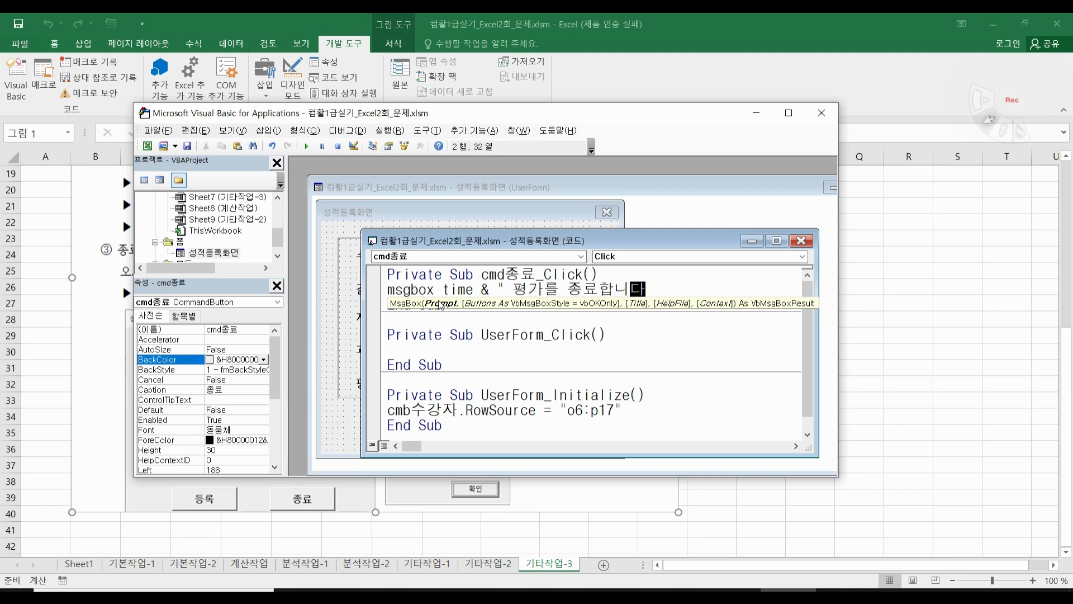
{"action": "type", "text": ".\","}
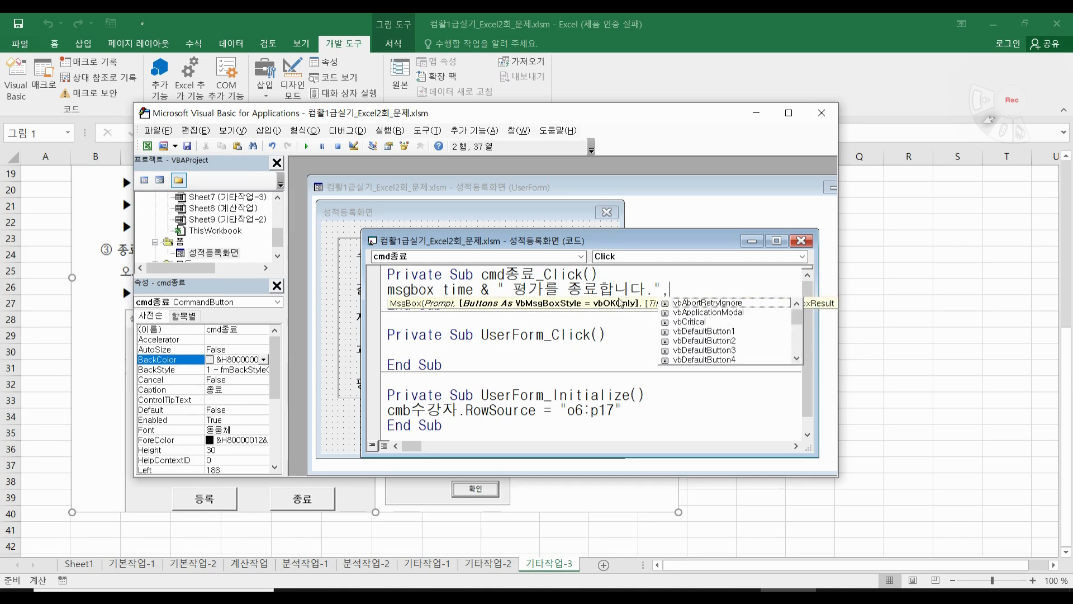
Leave the MsgBox buttons argument empty, set the title to "등록종료", and add the statement Unload Me below it
{"action": "type", "text": ","}
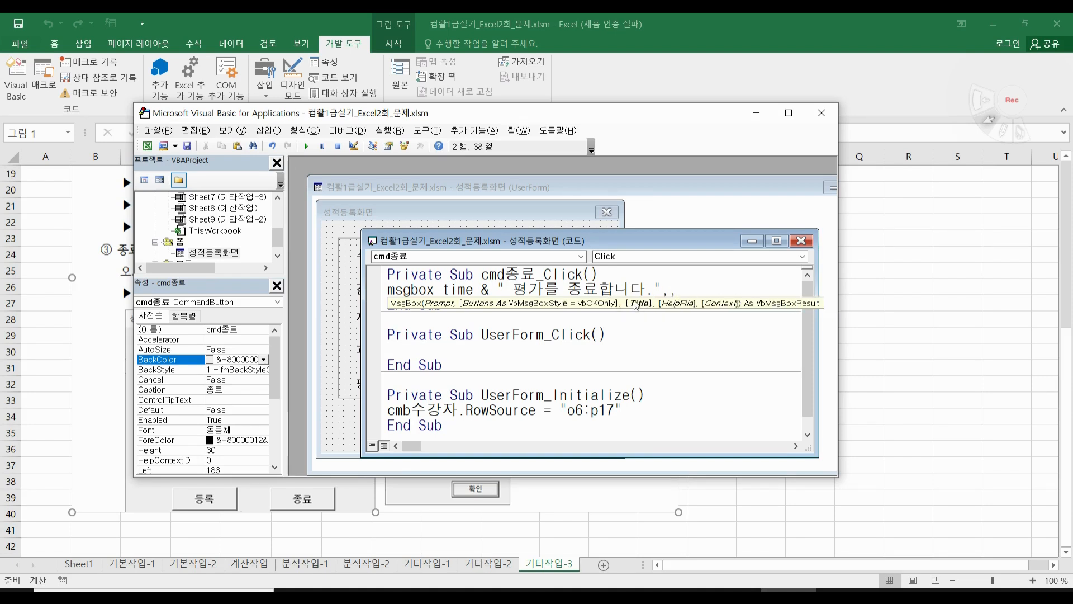
{"action": "type", "text": "\"등ㄹ"}
{"action": "type", "text": "종료\""}
{"action": "key", "text": "Return"}
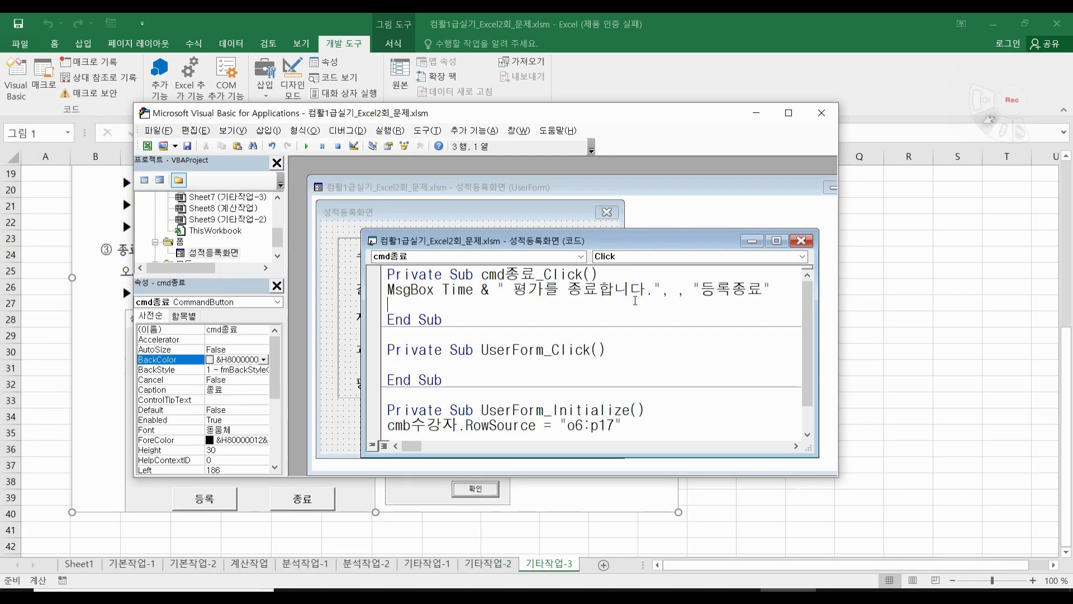
{"action": "type", "text": "unload me"}
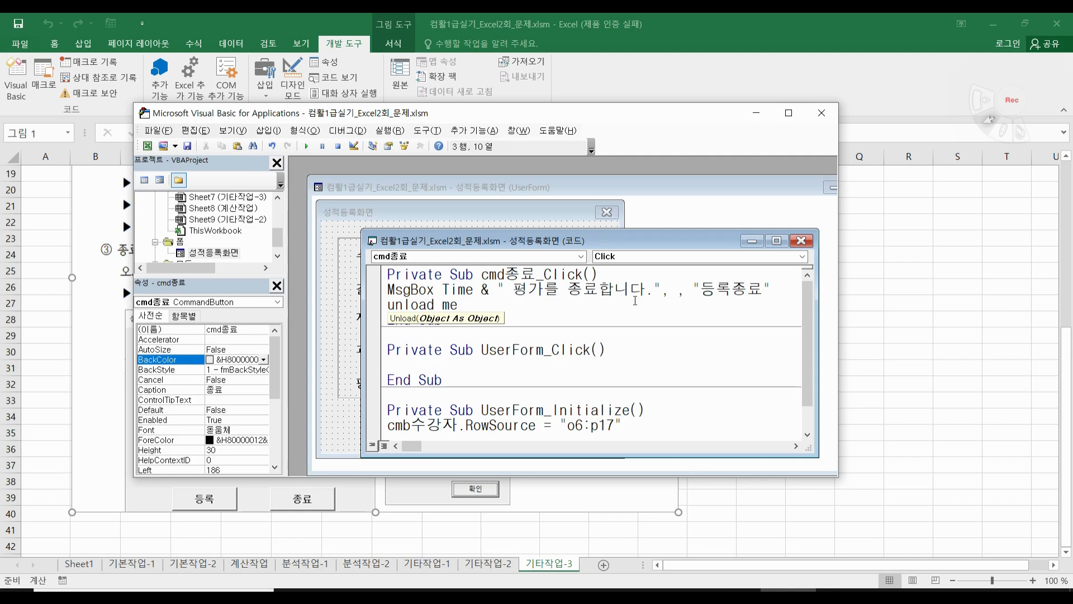
{"action": "key", "text": "Return"}
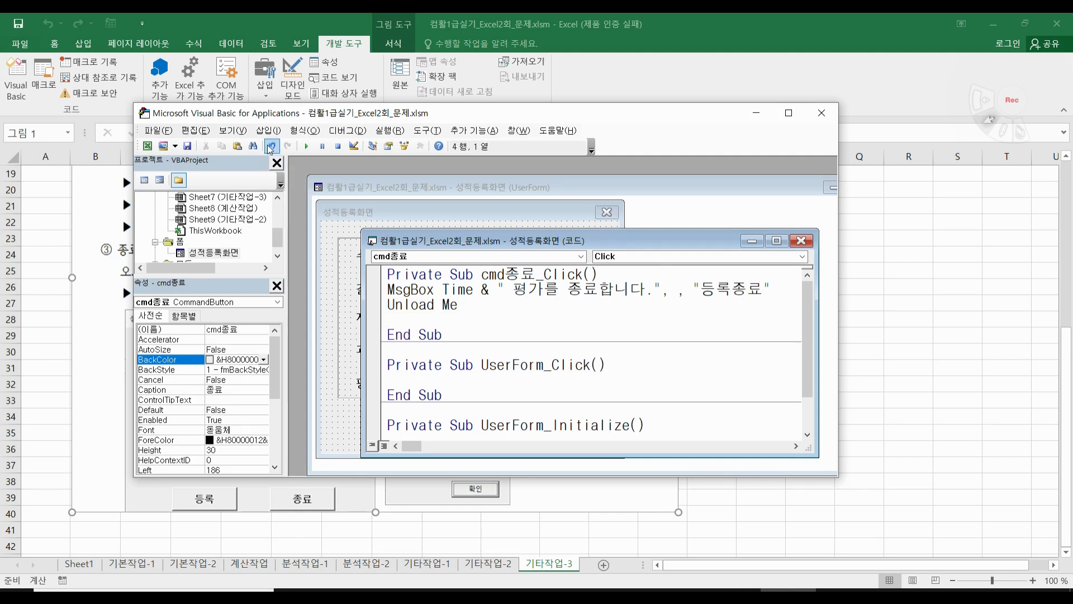
Run the form to test the 종료 button, acknowledge its message box, and close the Visual Basic editor
{"action": "left_click", "coordinate": [306, 147]}
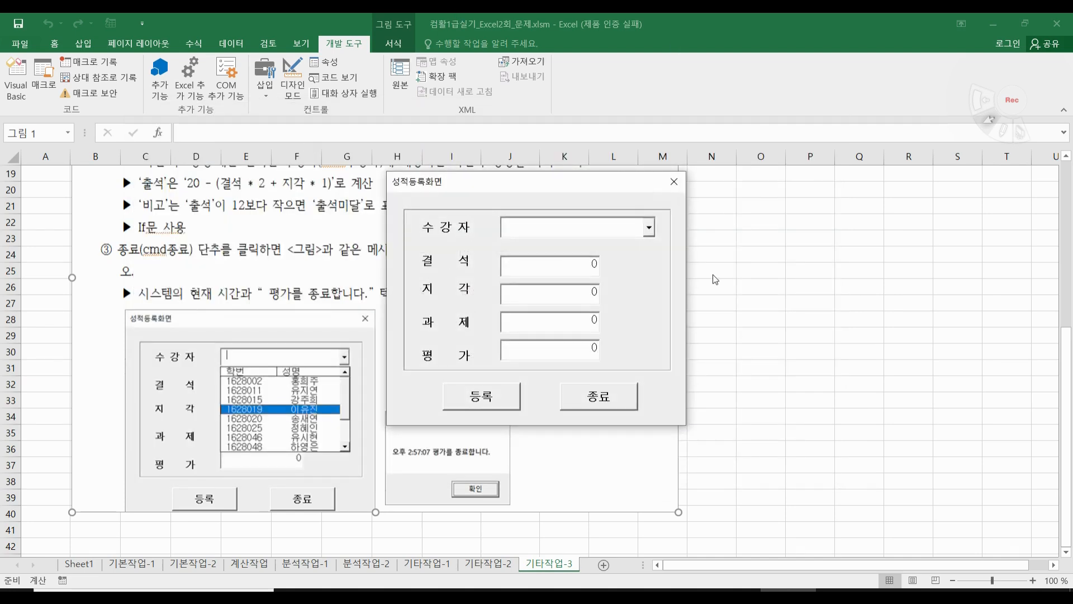
{"action": "left_click", "coordinate": [596, 398]}
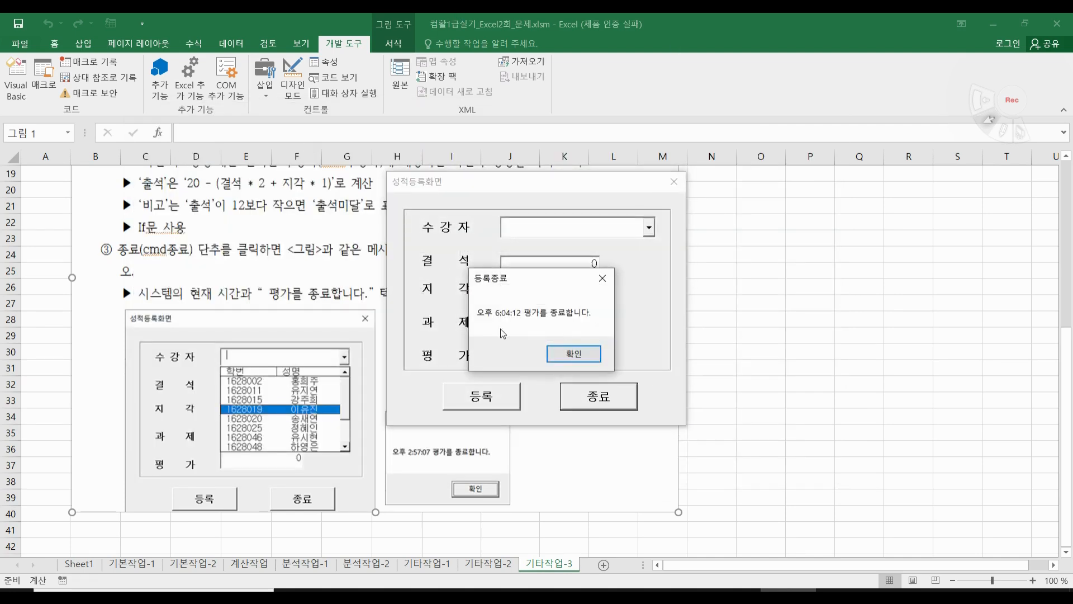
{"action": "left_click", "coordinate": [573, 354]}
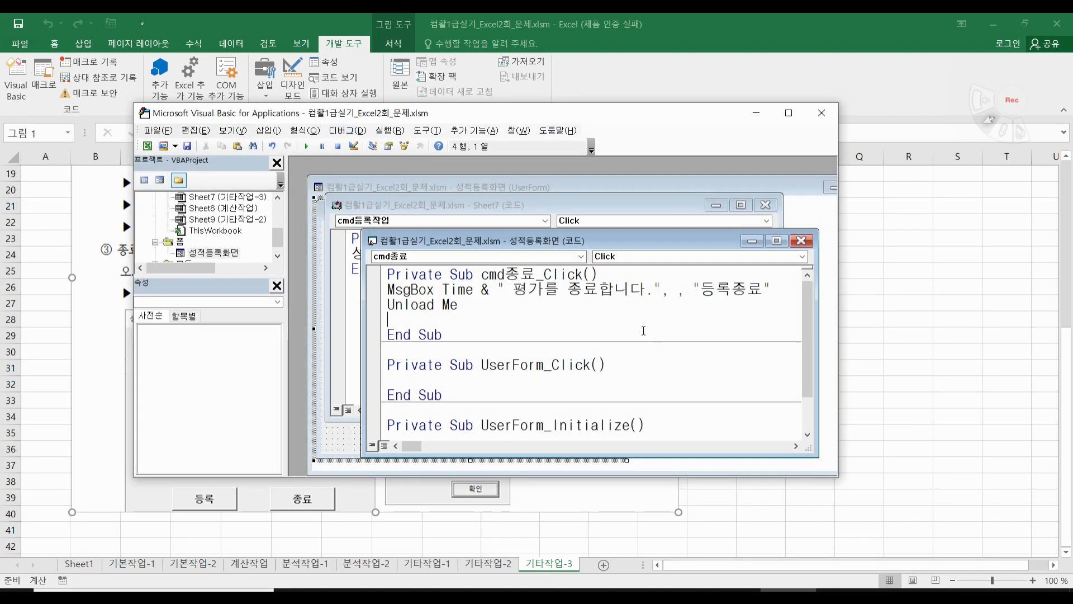
{"action": "left_click", "coordinate": [822, 113]}
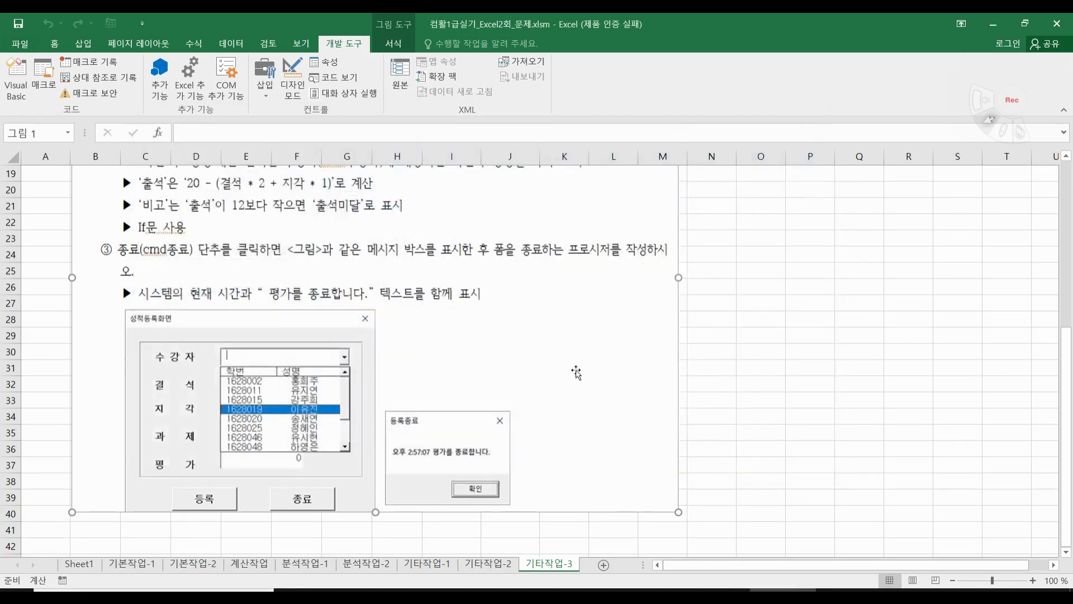
Switch to sheet 계산작업 and move the instruction picture slightly up
{"action": "left_click", "coordinate": [756, 382]}
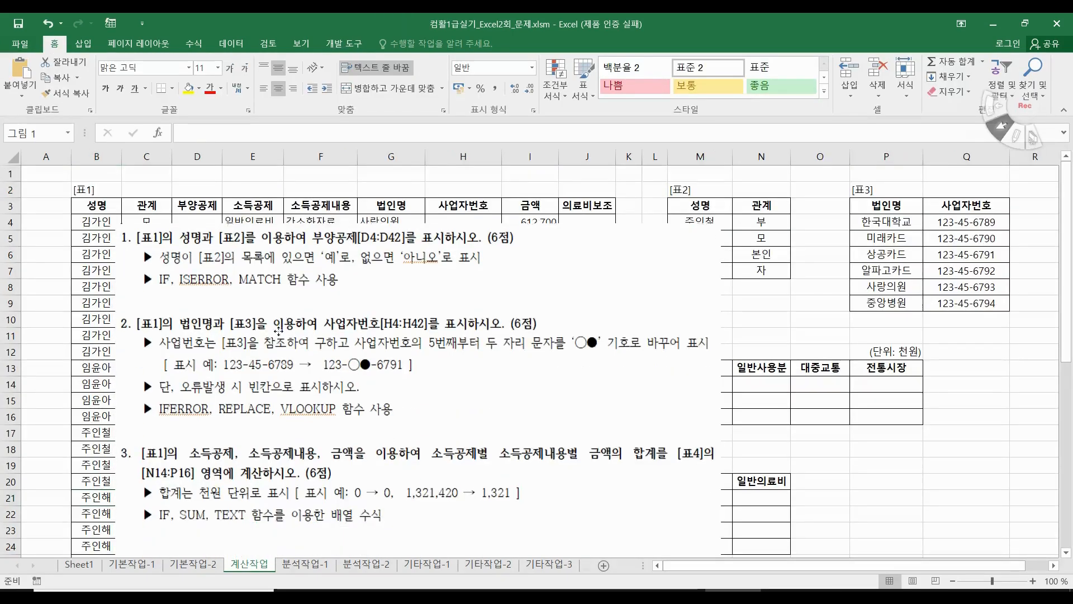
{"action": "left_click_drag", "start_coordinate": [278, 331], "coordinate": [281, 292]}
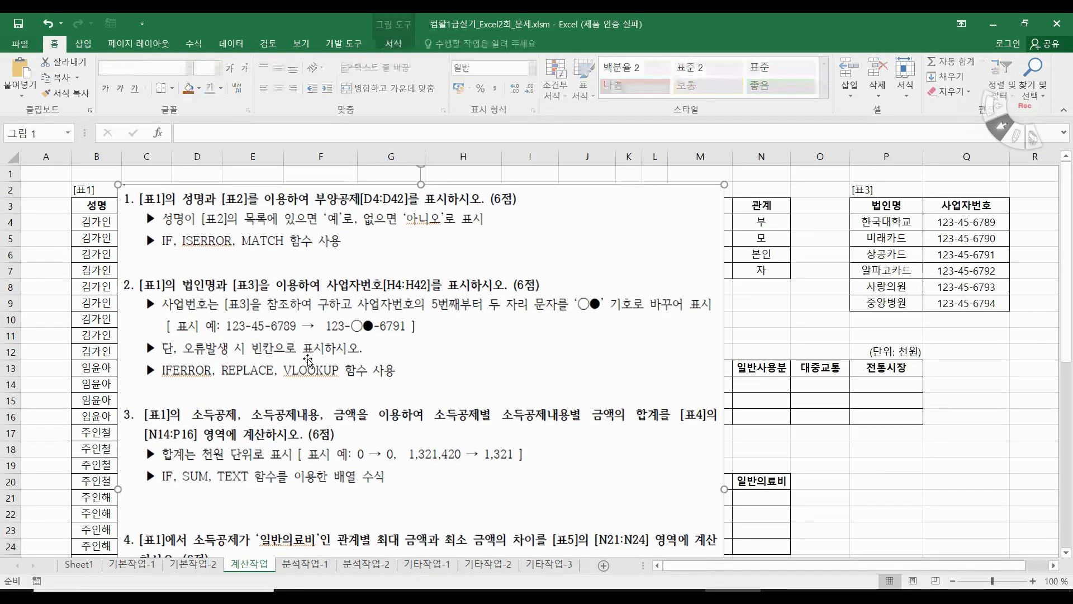
Crop away the lower part of the instruction picture so only task 1 remains, and move the picture down to about row 9
{"action": "scroll", "coordinate": [413, 410], "scroll_direction": "down", "scroll_amount": 7}
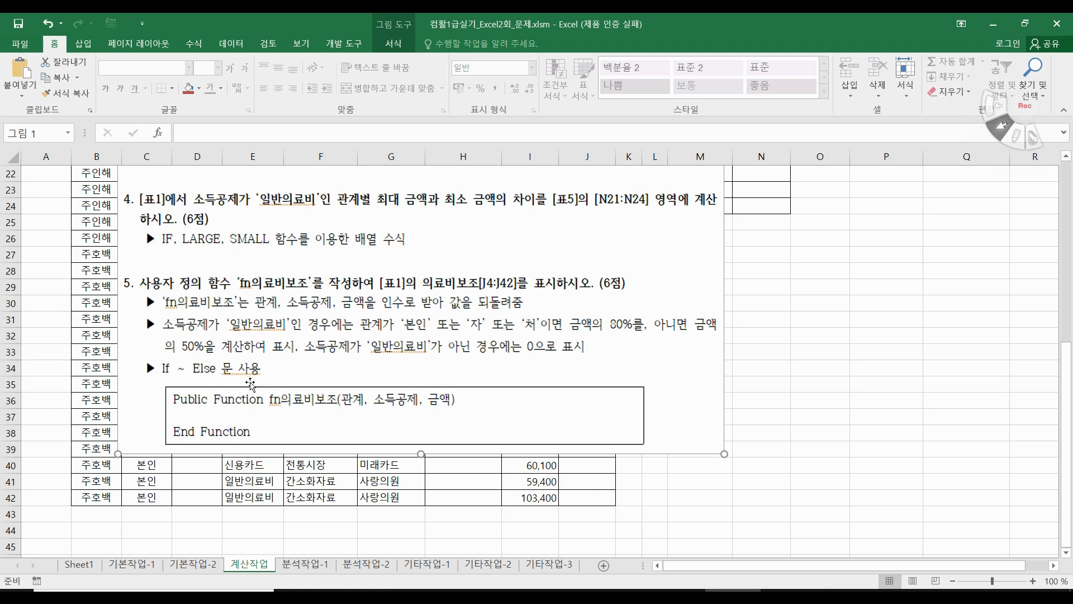
{"action": "left_click", "coordinate": [393, 38]}
{"action": "left_click", "coordinate": [926, 68]}
{"action": "left_click_drag", "start_coordinate": [423, 453], "coordinate": [392, 224]}
{"action": "scroll", "coordinate": [392, 224], "scroll_direction": "up", "scroll_amount": 3}
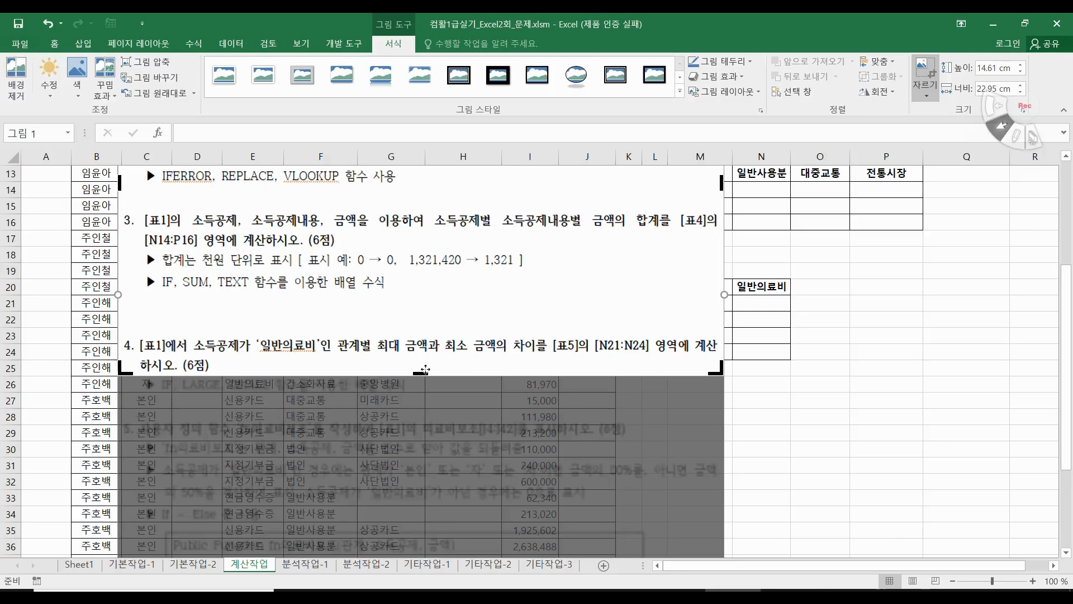
{"action": "left_click_drag", "start_coordinate": [421, 373], "coordinate": [412, 207]}
{"action": "scroll", "coordinate": [379, 478], "scroll_direction": "up", "scroll_amount": 3}
{"action": "scroll", "coordinate": [379, 478], "scroll_direction": "up", "scroll_amount": 1}
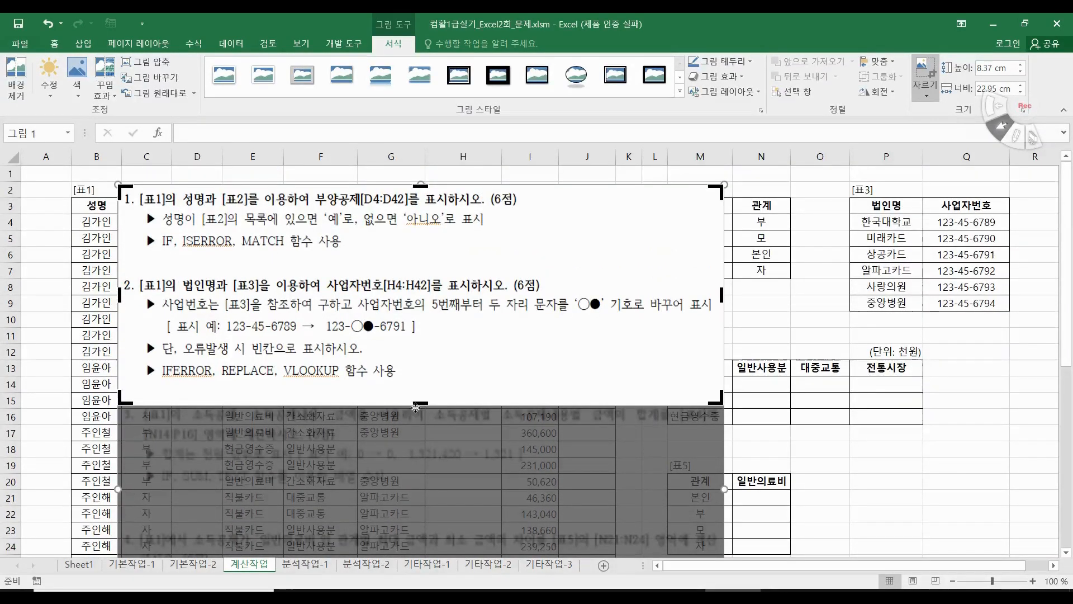
{"action": "left_click_drag", "start_coordinate": [420, 404], "coordinate": [429, 330]}
{"action": "left_click", "coordinate": [814, 334]}
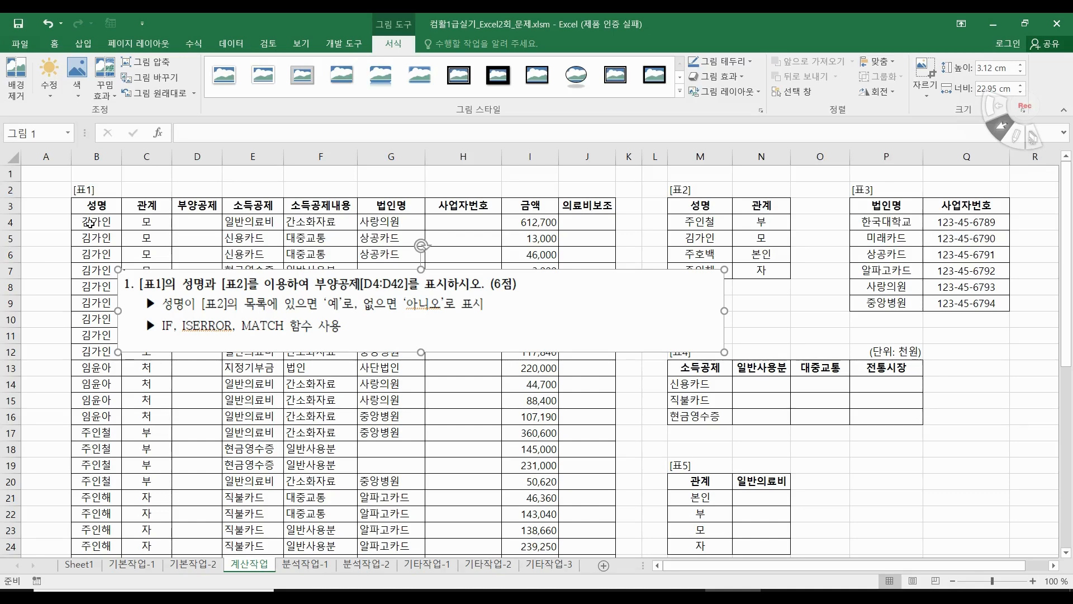
{"action": "left_click_drag", "start_coordinate": [625, 309], "coordinate": [630, 341]}
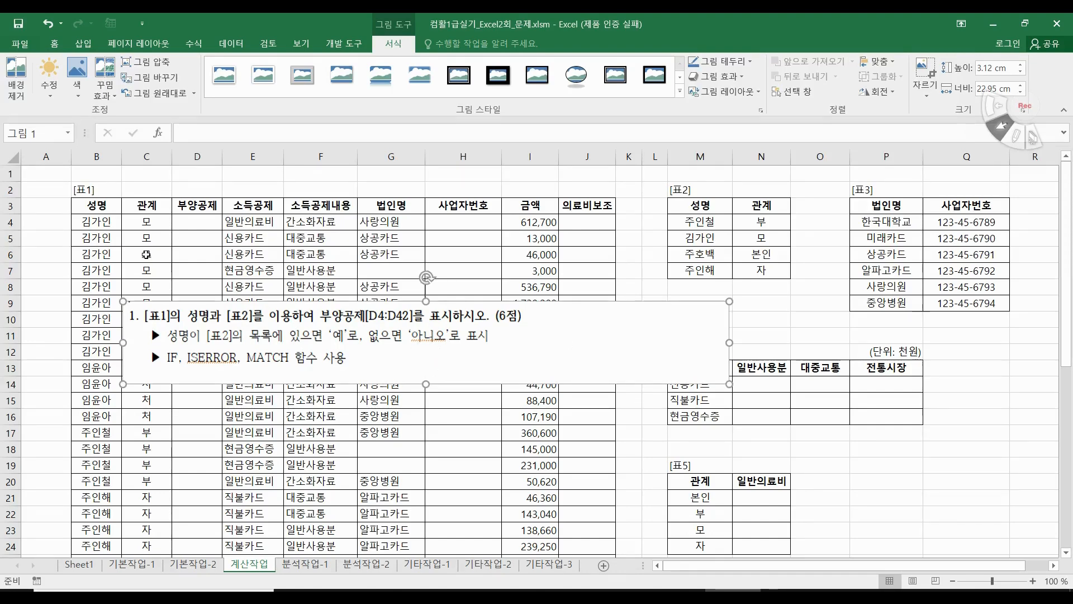
{"action": "left_click", "coordinate": [99, 222]}
{"action": "left_click_drag", "start_coordinate": [687, 222], "coordinate": [687, 275]}
{"action": "left_click_drag", "start_coordinate": [701, 220], "coordinate": [702, 271]}
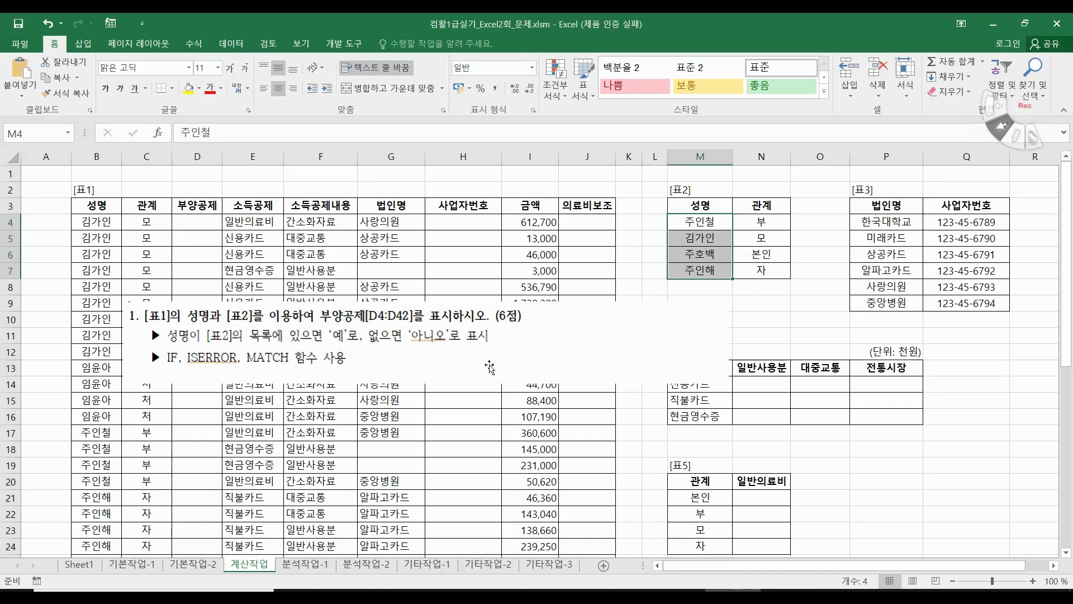
{"action": "left_click", "coordinate": [494, 361]}
{"action": "left_click", "coordinate": [310, 253]}
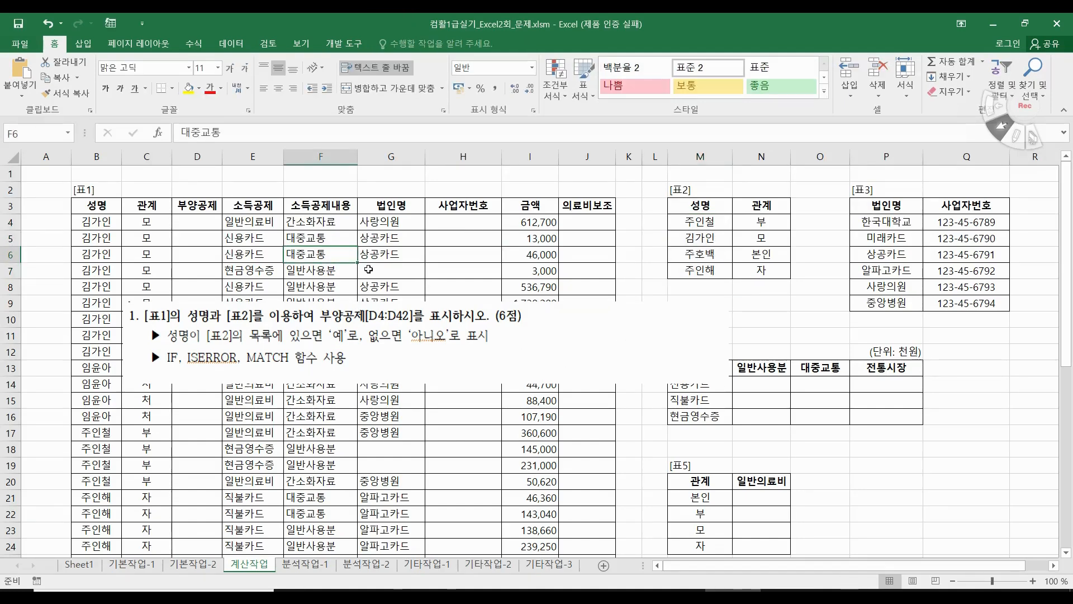
Start an IF formula in cell D4 of the 부양공제 column and open its function arguments dialog
{"action": "left_click", "coordinate": [217, 221]}
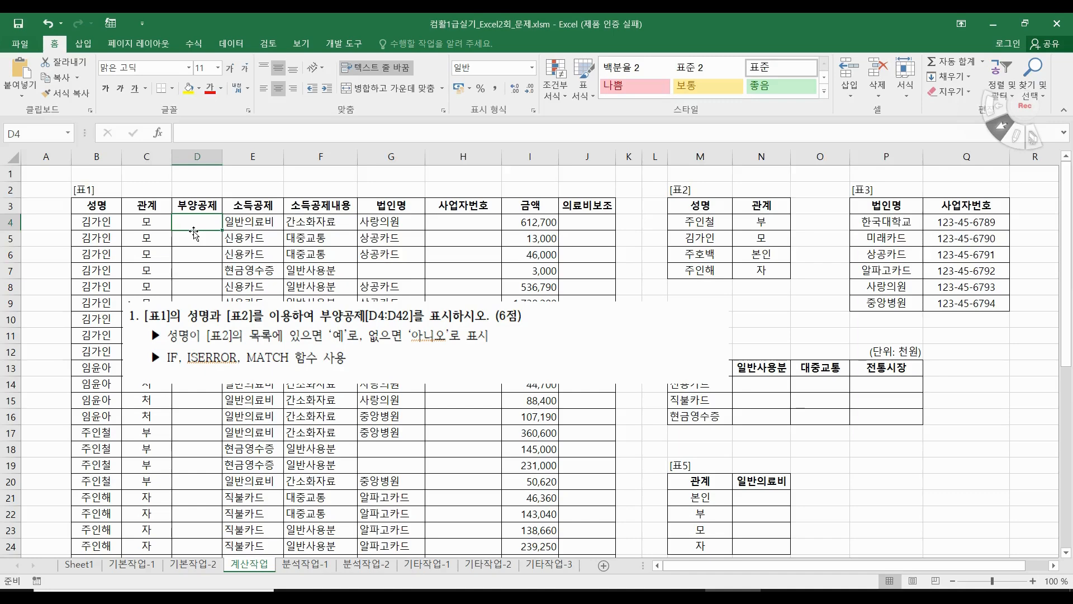
{"action": "type", "text": "=i"}
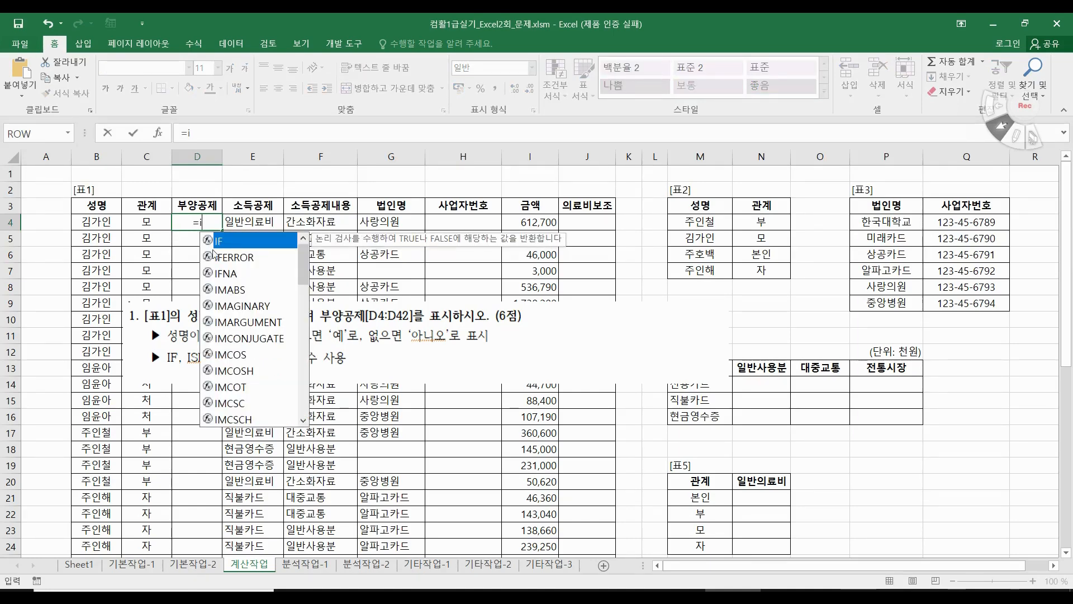
{"action": "double_click", "coordinate": [222, 242]}
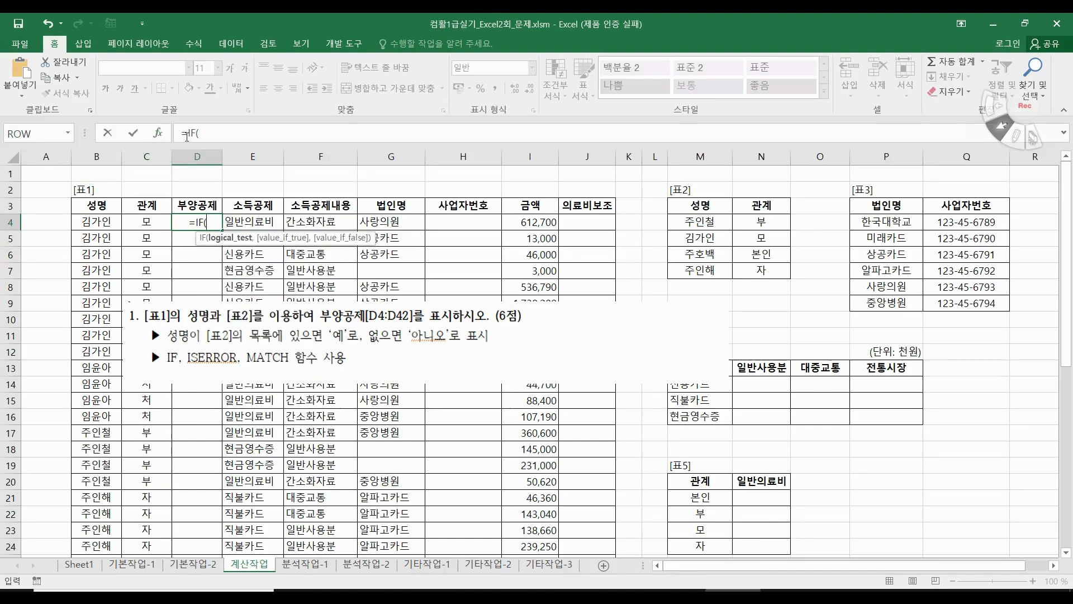
{"action": "left_click", "coordinate": [159, 134]}
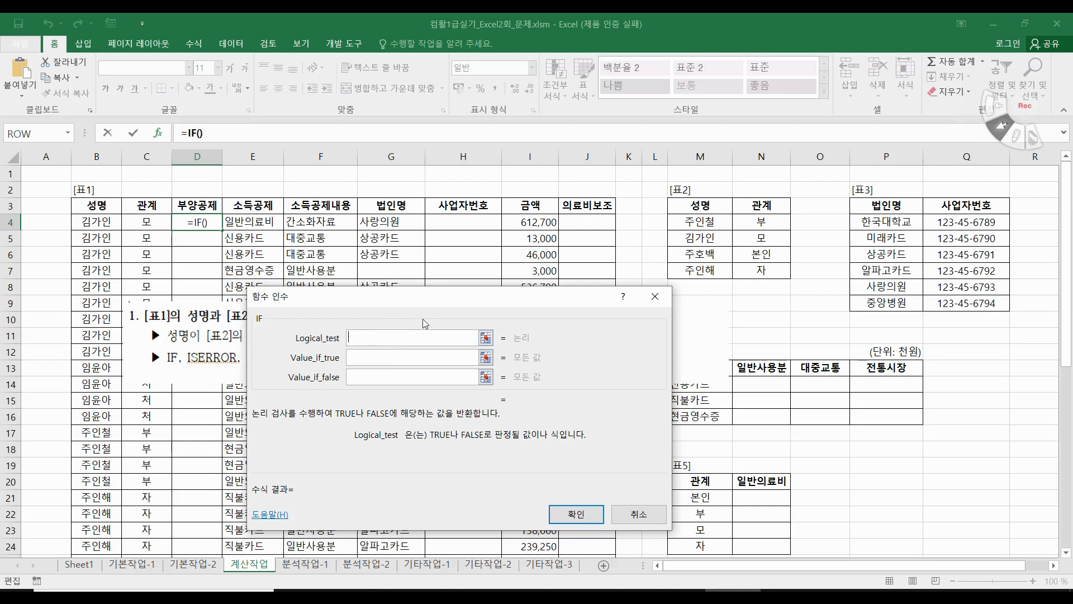
Nest the ISERROR function in the IF logical test, choosing it from the full function list (category 모두)
{"action": "left_click", "coordinate": [68, 134]}
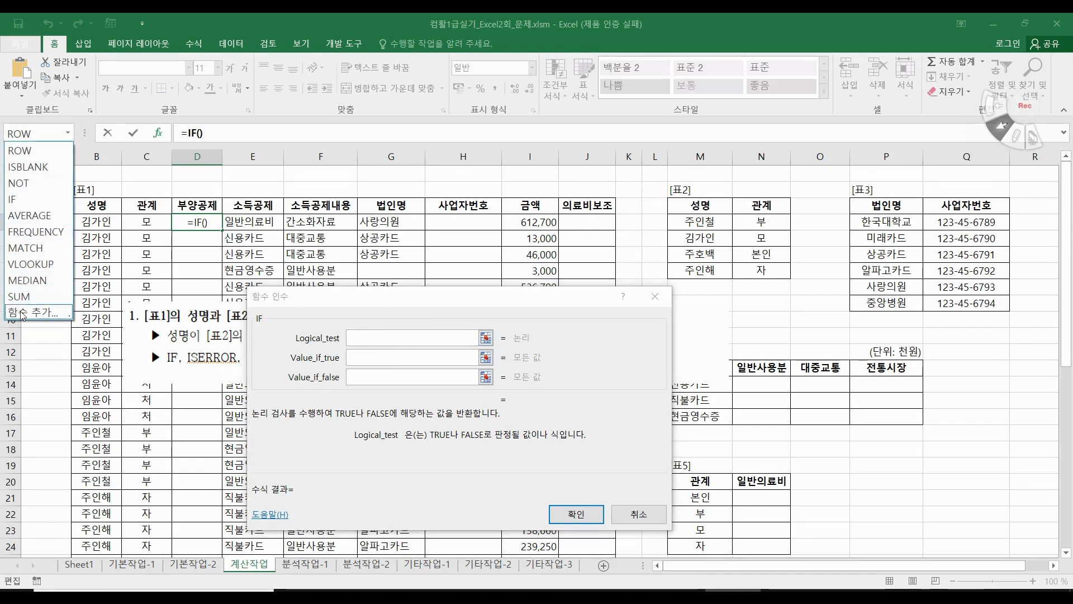
{"action": "left_click", "coordinate": [32, 313]}
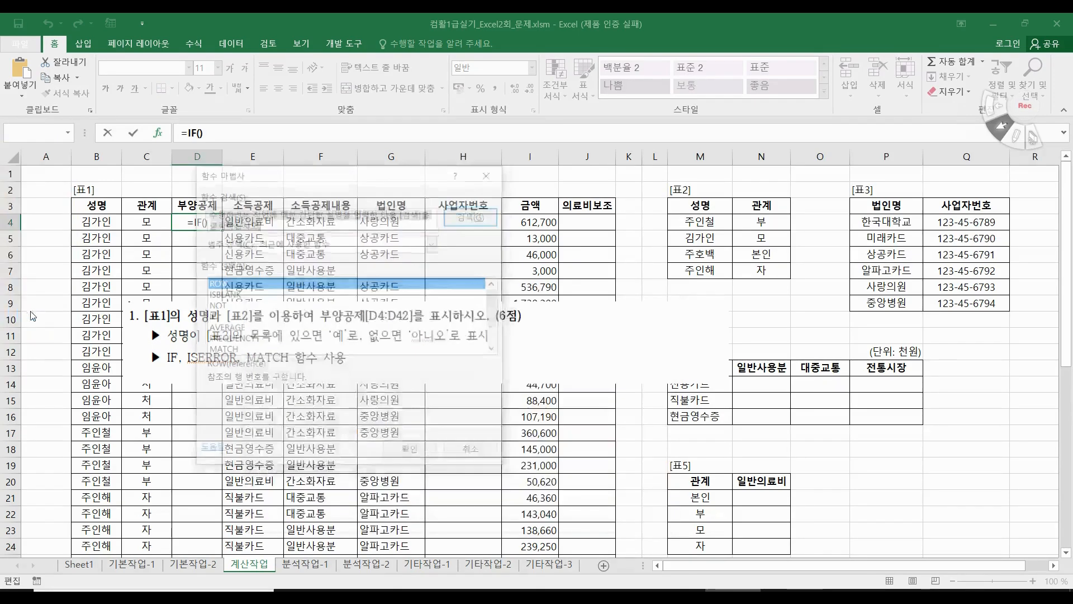
{"action": "key", "text": "BackSpace"}
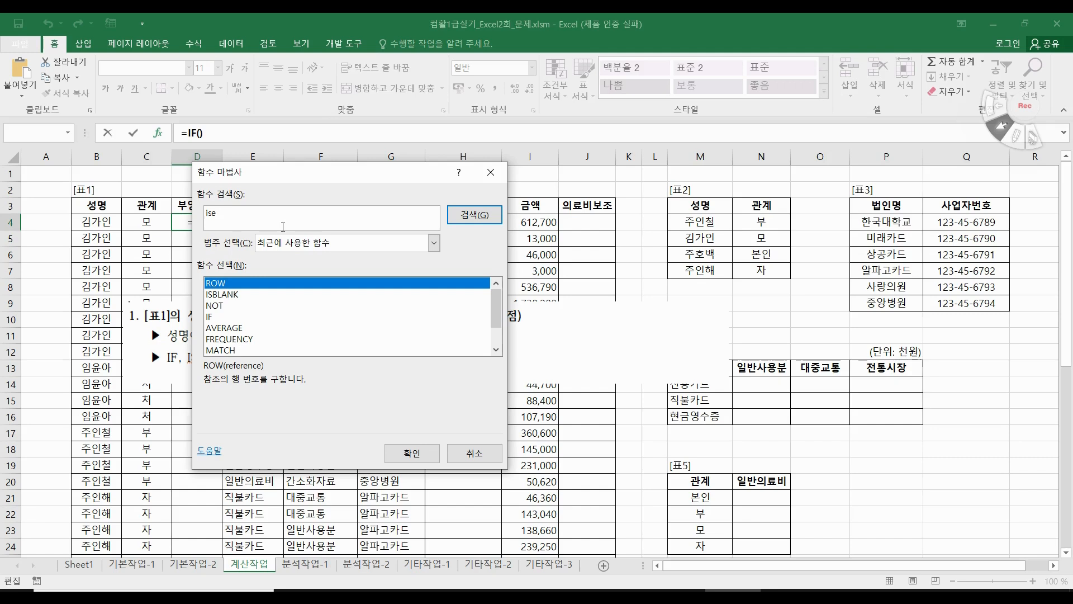
{"action": "key", "text": "Return"}
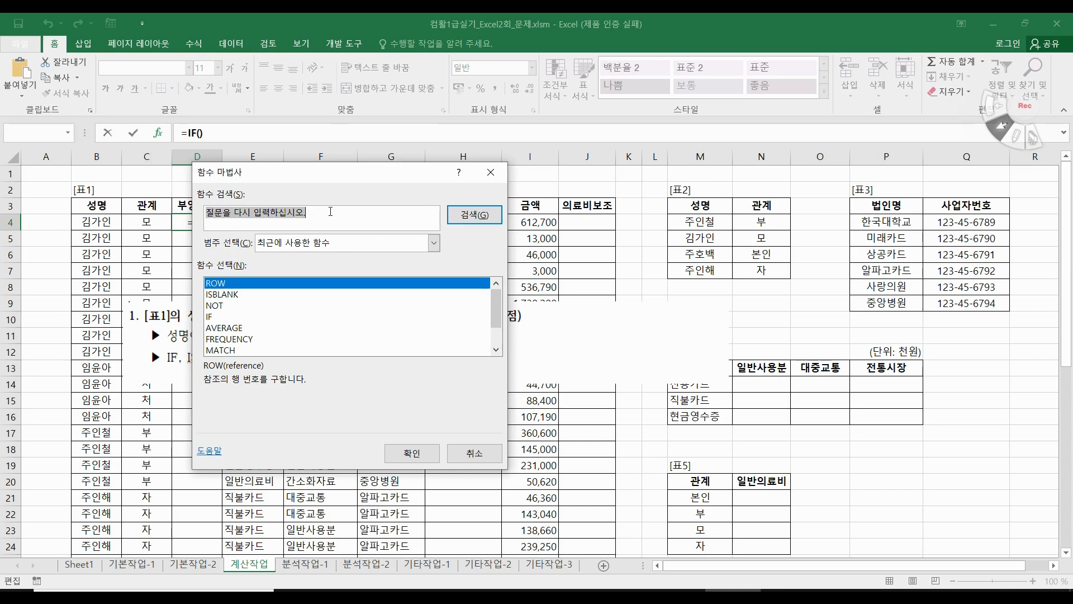
{"action": "left_click", "coordinate": [397, 243]}
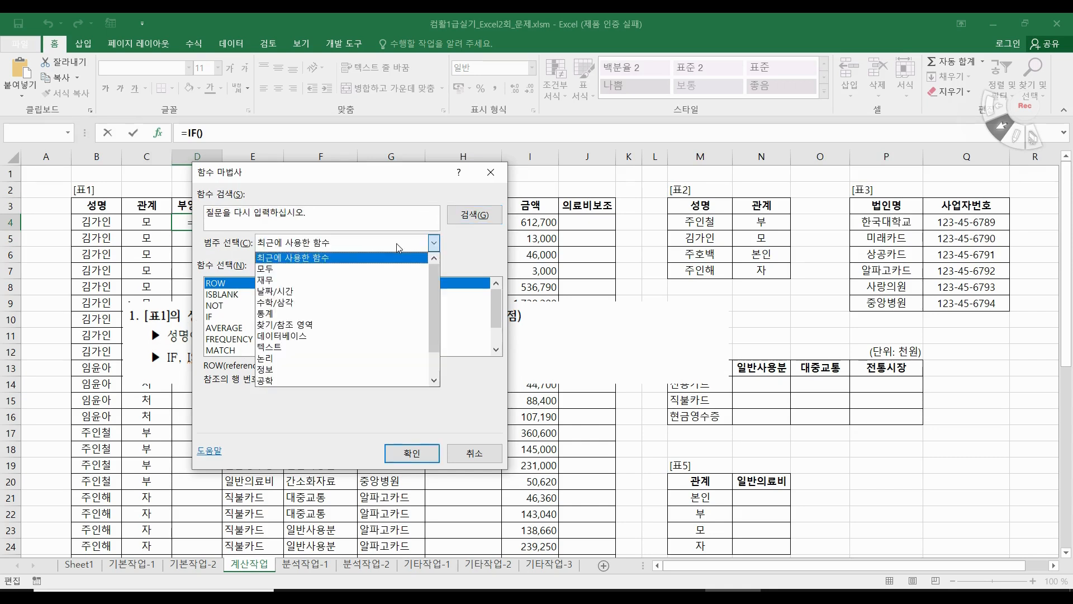
{"action": "left_click", "coordinate": [268, 269]}
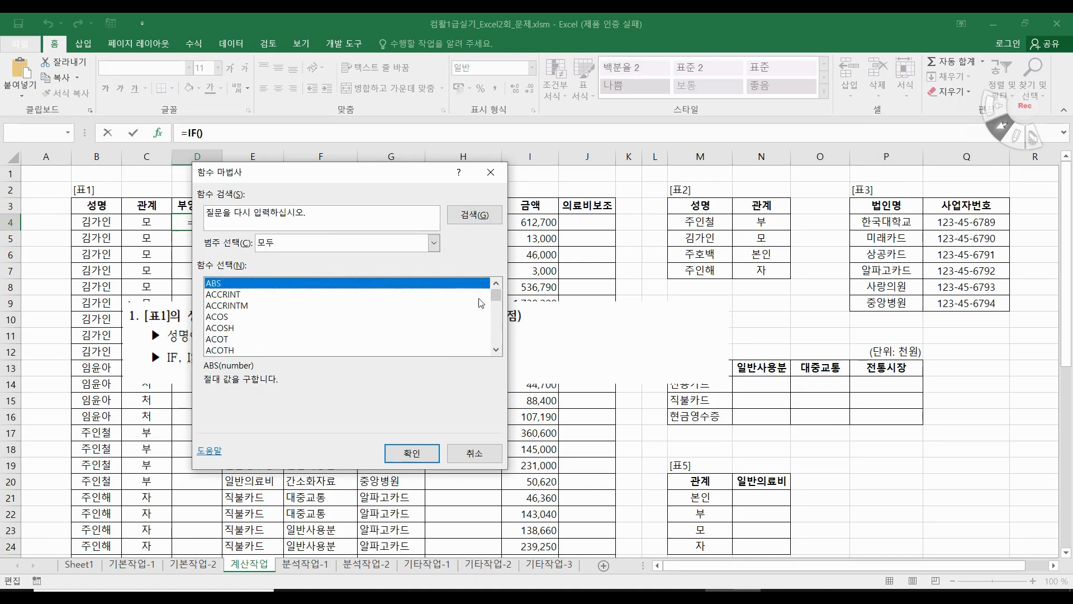
{"action": "left_click_drag", "start_coordinate": [502, 298], "coordinate": [506, 322]}
{"action": "left_click", "coordinate": [498, 284]}
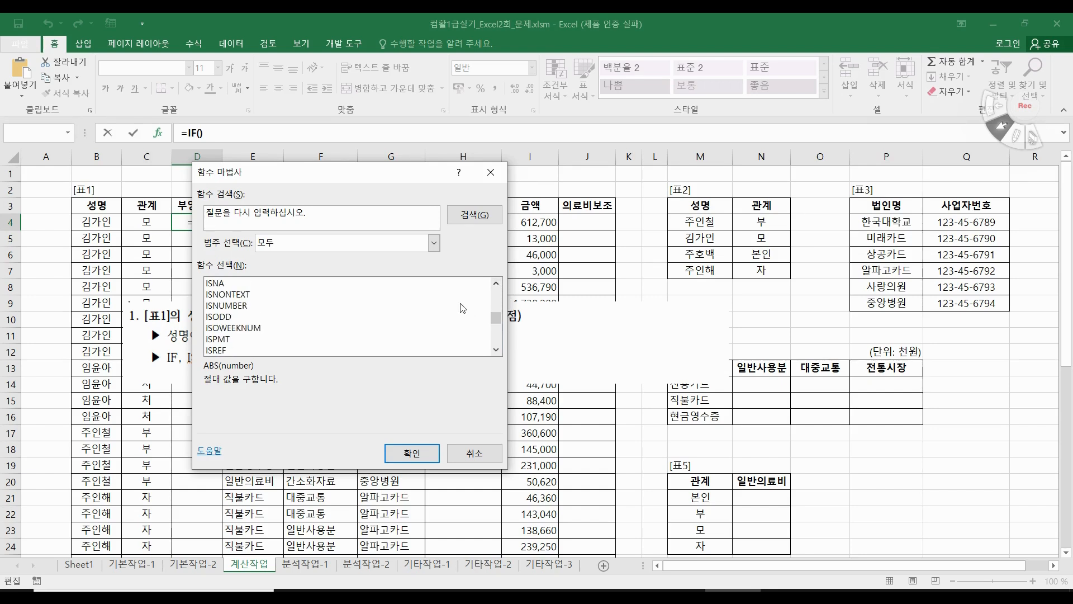
{"action": "left_click", "coordinate": [497, 285]}
{"action": "left_click", "coordinate": [497, 284]}
{"action": "left_click", "coordinate": [497, 284]}
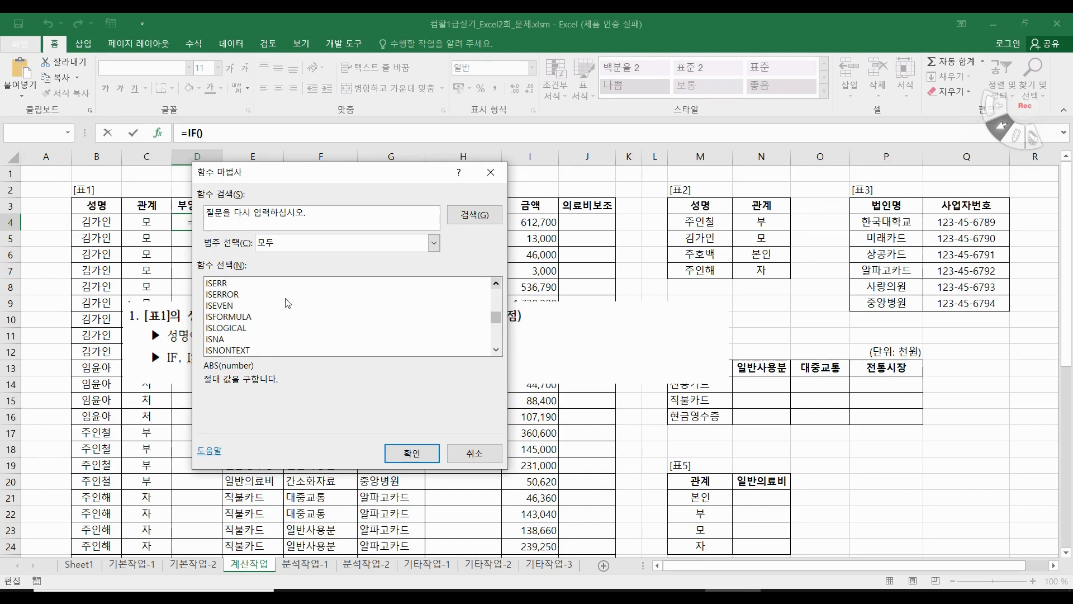
{"action": "double_click", "coordinate": [238, 295]}
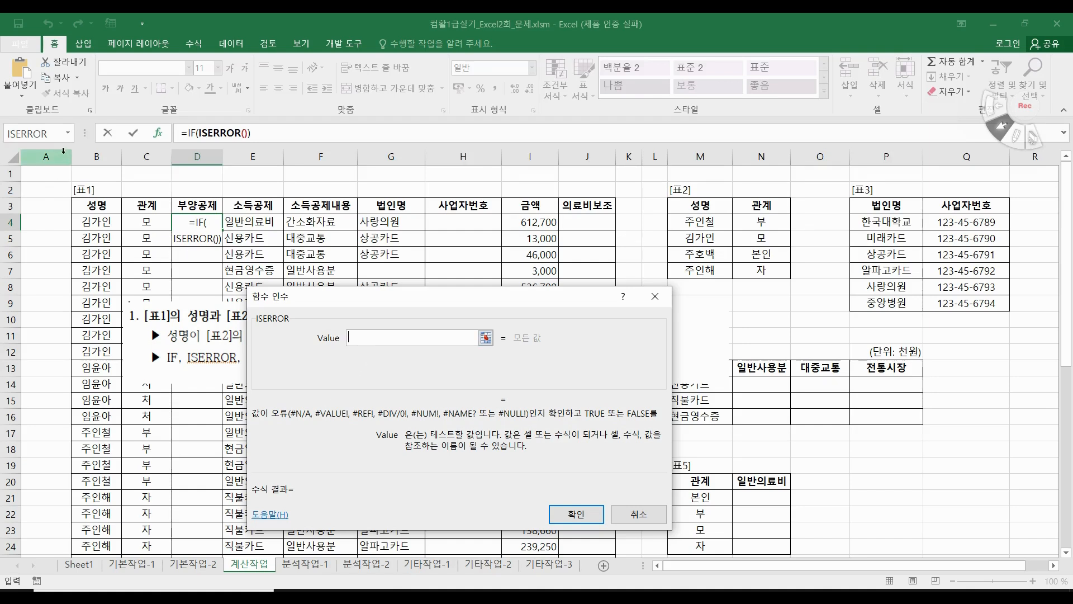
Nest MATCH inside ISERROR with lookup value B4, absolute lookup array $M$4:$M$7, and match type 0
{"action": "left_click", "coordinate": [67, 132]}
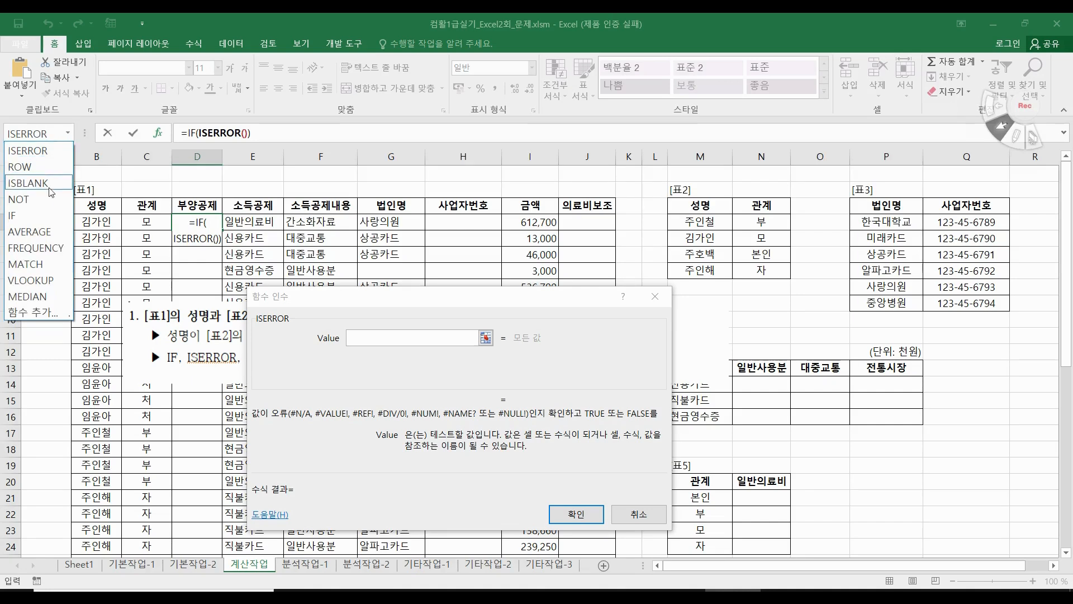
{"action": "left_click", "coordinate": [25, 264]}
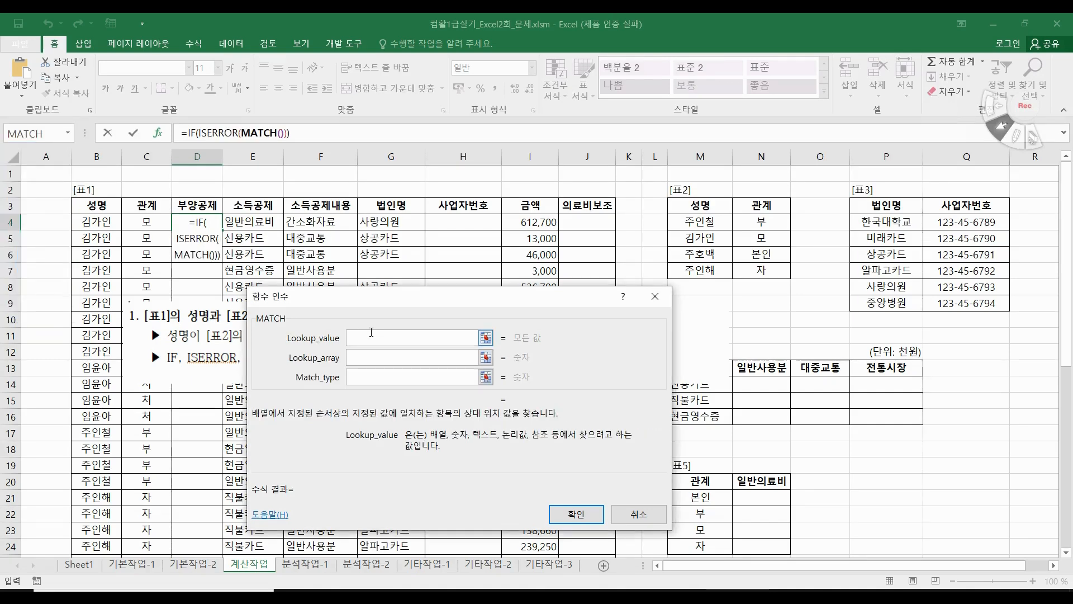
{"action": "left_click", "coordinate": [98, 224]}
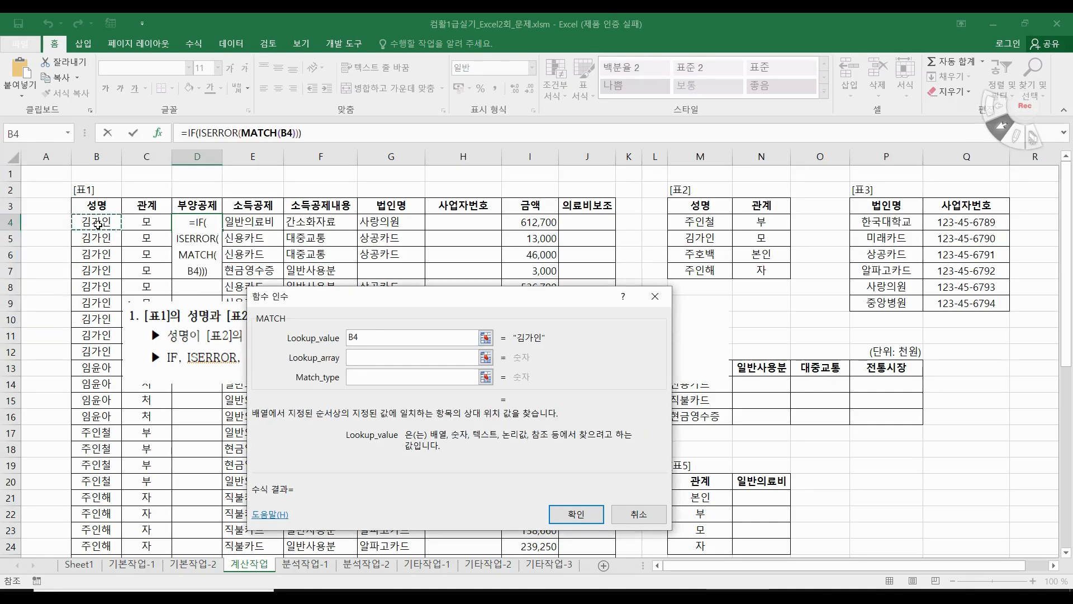
{"action": "left_click", "coordinate": [362, 358]}
{"action": "left_click_drag", "start_coordinate": [702, 223], "coordinate": [715, 267]}
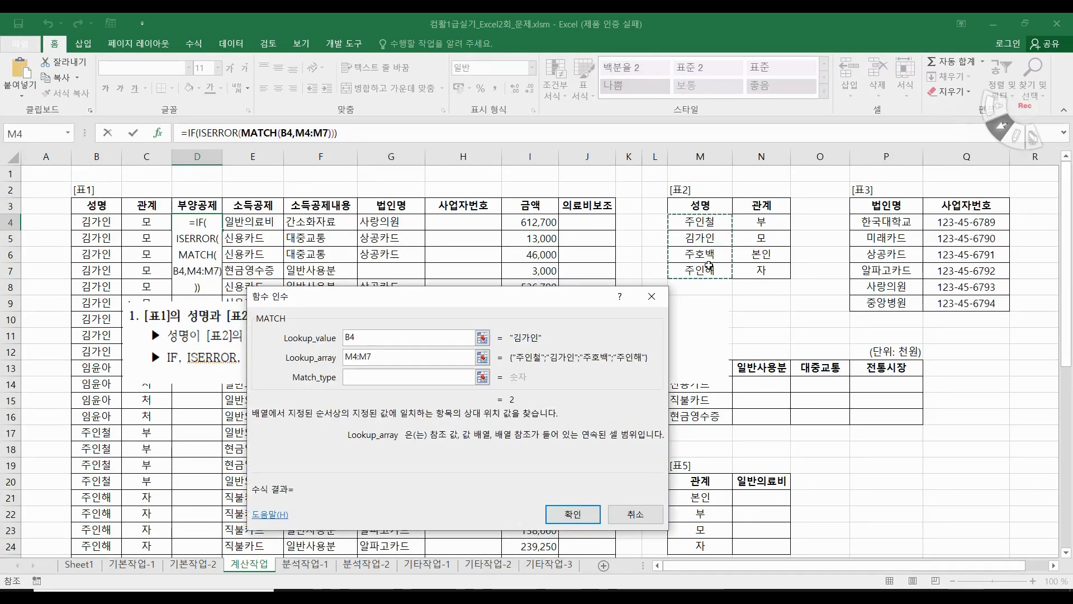
{"action": "key", "text": "F4"}
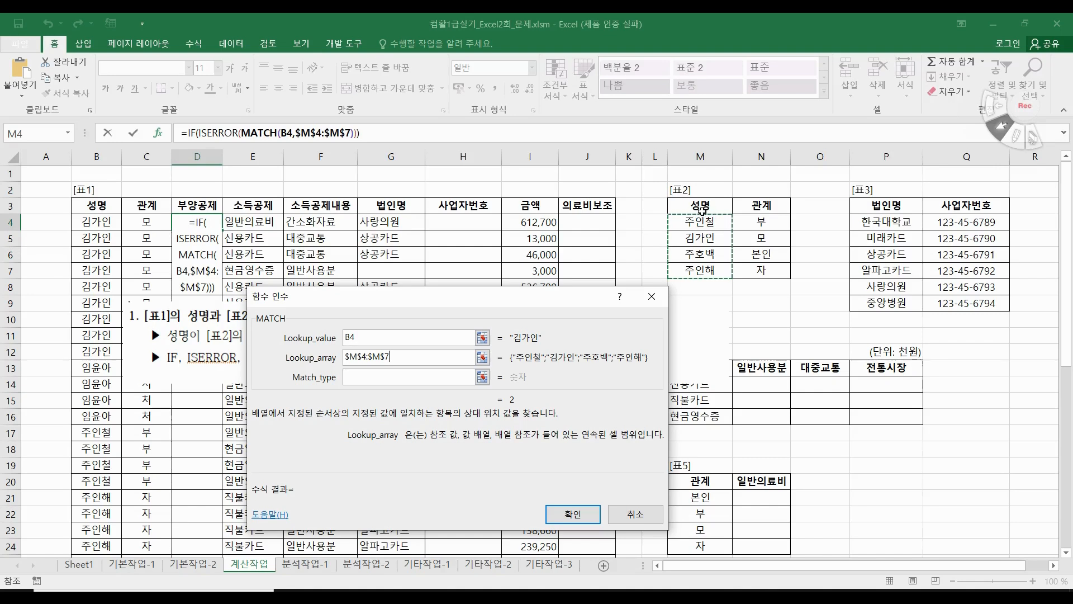
{"action": "left_click", "coordinate": [413, 375]}
{"action": "type", "text": "0"}
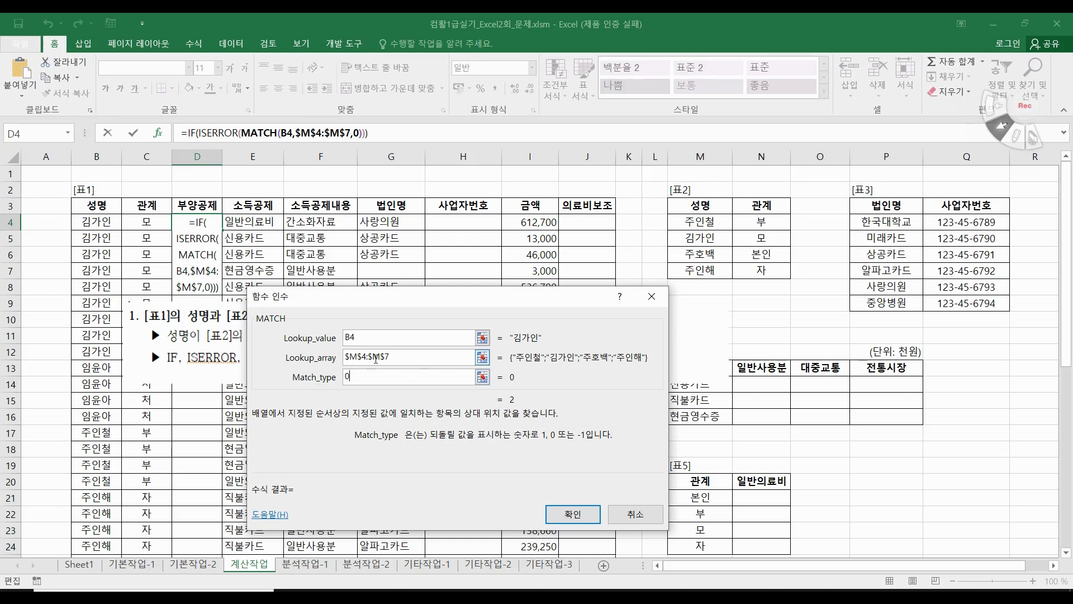
Return to the IF function's arguments and set its value if true to "아니오"
{"action": "left_click", "coordinate": [214, 133]}
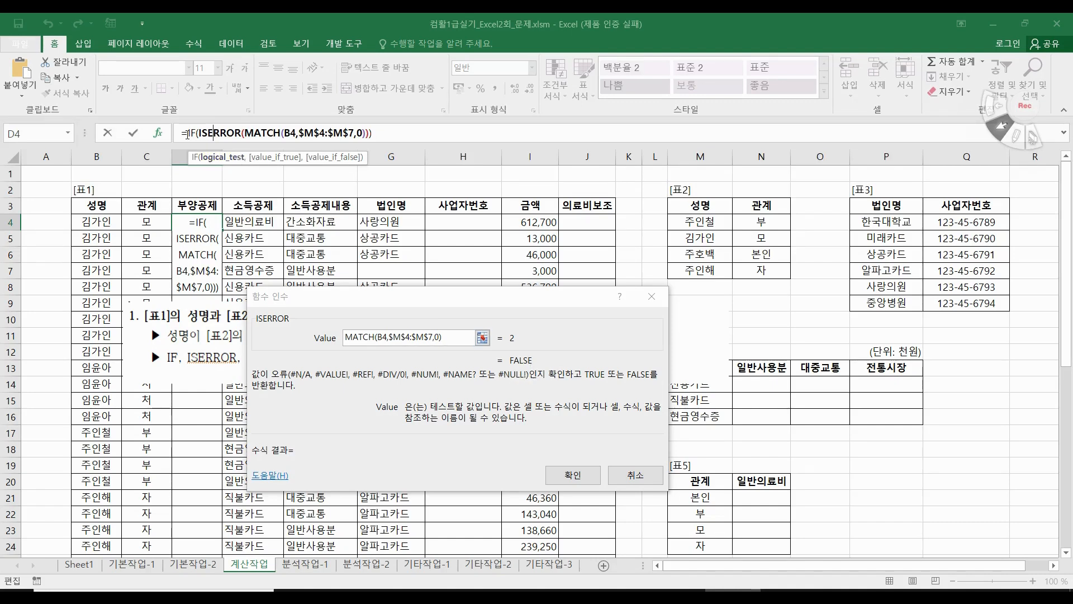
{"action": "left_click", "coordinate": [188, 132]}
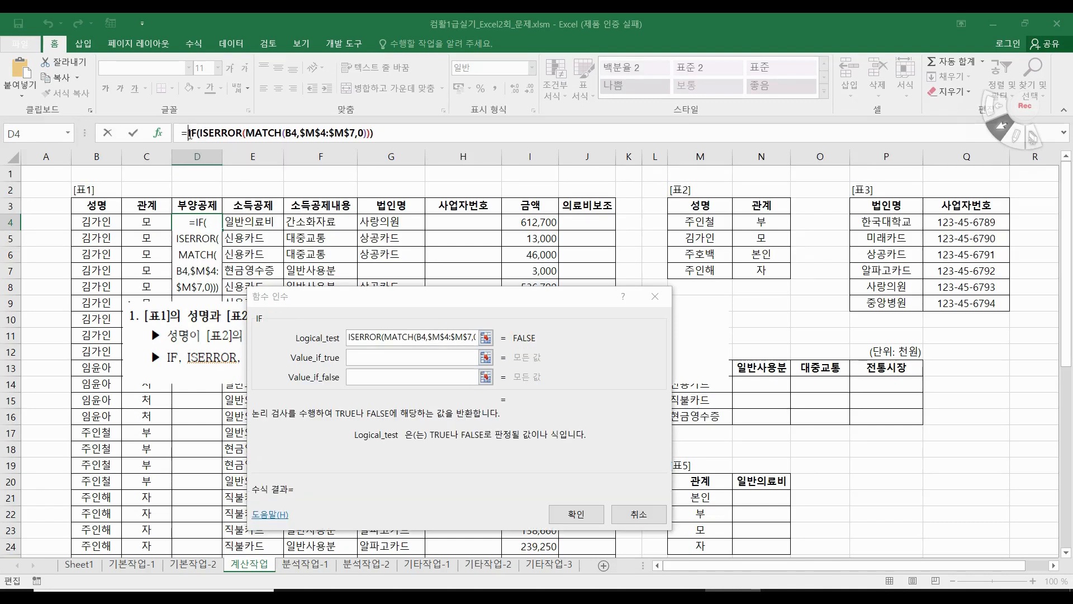
{"action": "left_click", "coordinate": [395, 358]}
{"action": "left_click_drag", "start_coordinate": [384, 305], "coordinate": [380, 370]}
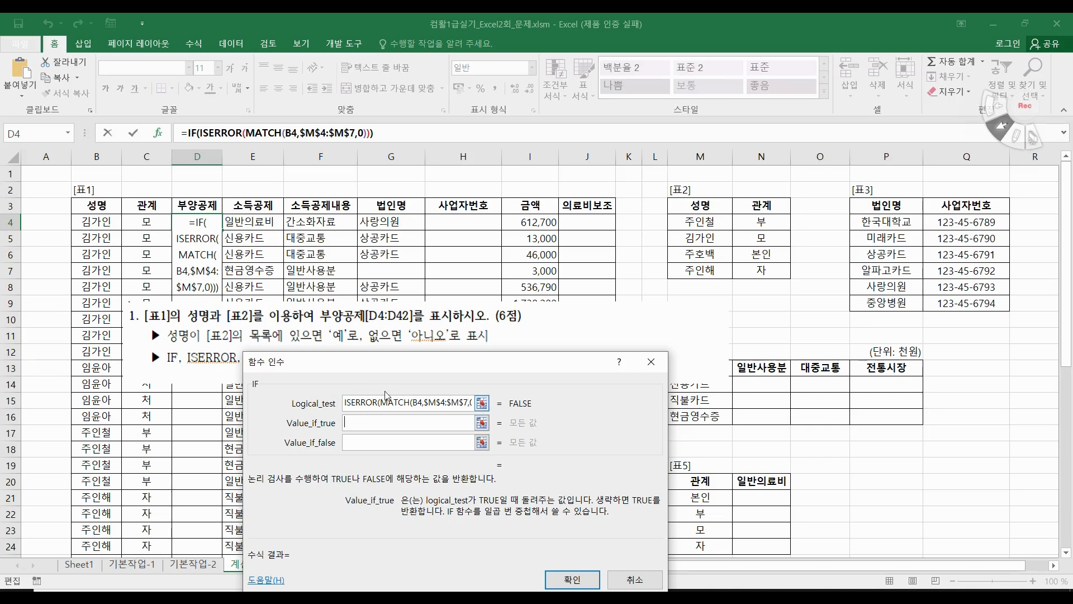
{"action": "left_click", "coordinate": [368, 425]}
{"action": "type", "text": "\"안"}
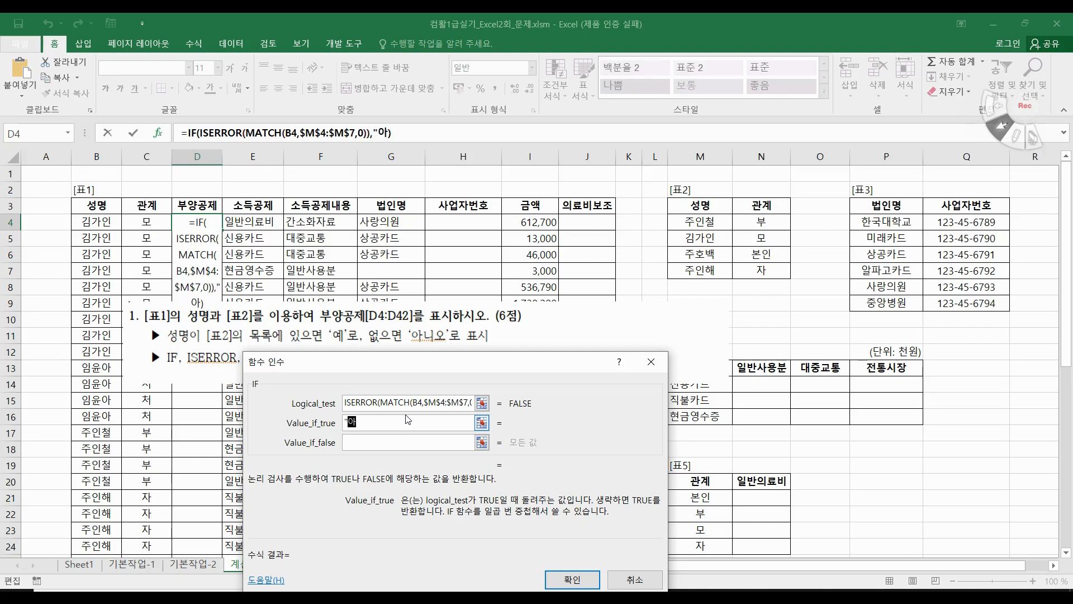
{"action": "type", "text": "니오\""}
{"action": "key", "text": "Tab"}
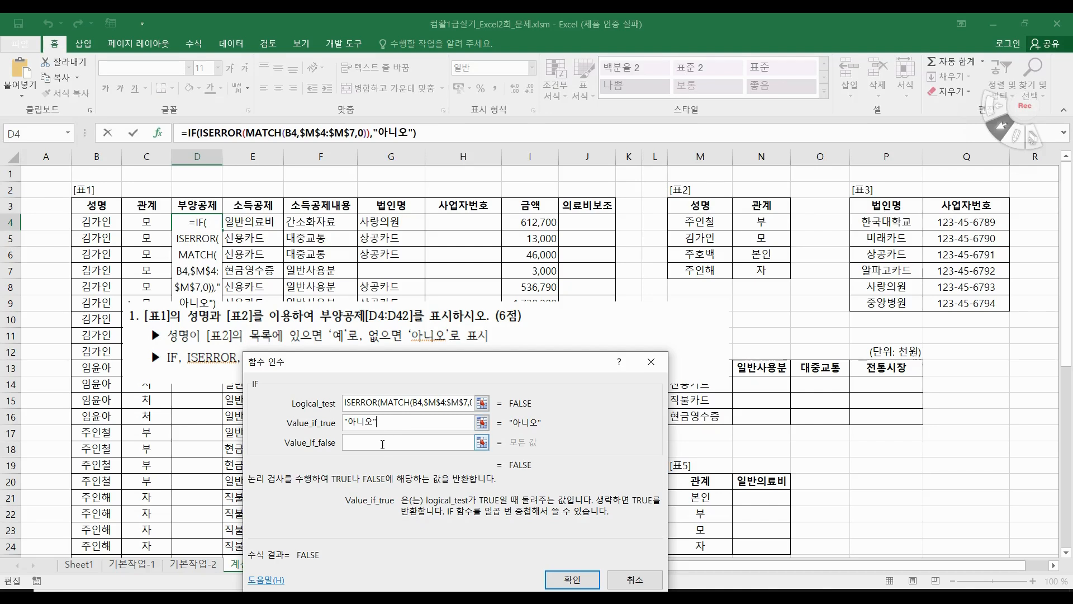
Set the IF function's value if false to "예" and accept the formula in D4
{"action": "left_click", "coordinate": [383, 444]}
{"action": "type", "text": "\"예"}
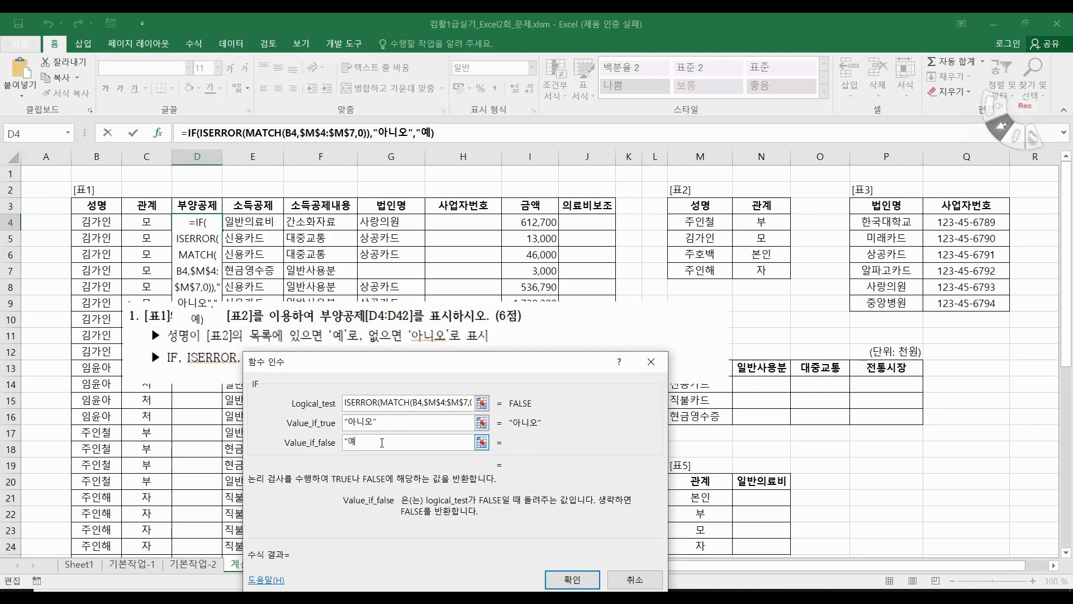
{"action": "type", "text": "\"("}
{"action": "key", "text": "BackSpace"}
{"action": "left_click", "coordinate": [566, 576]}
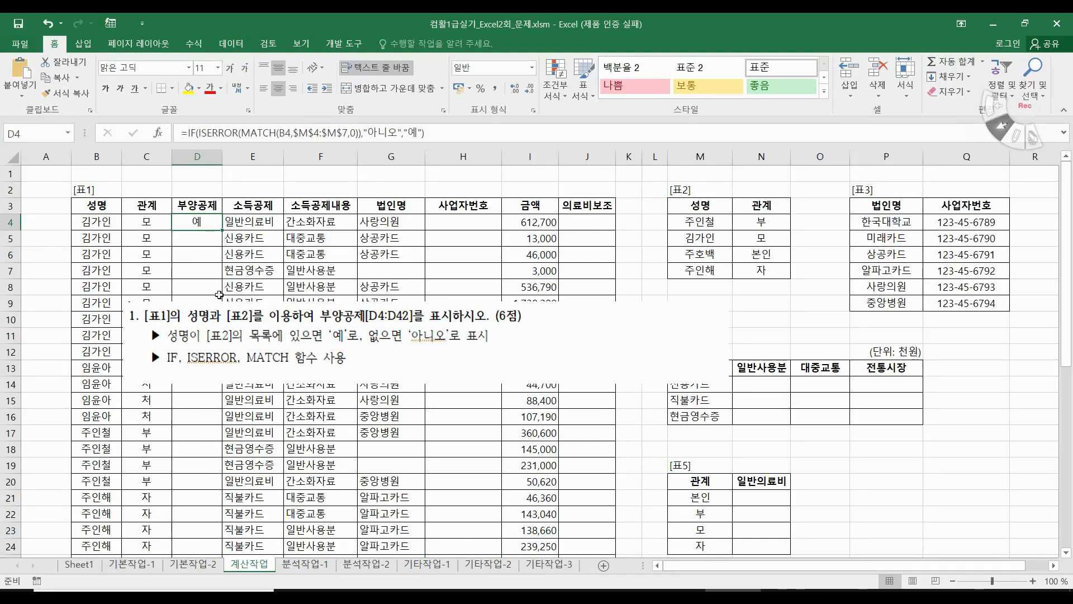
Fill the D4 formula down the 부양공제 column to D42, and check the copied formula in D7 and the name in B13
{"action": "double_click", "coordinate": [222, 230]}
{"action": "left_click", "coordinate": [199, 271]}
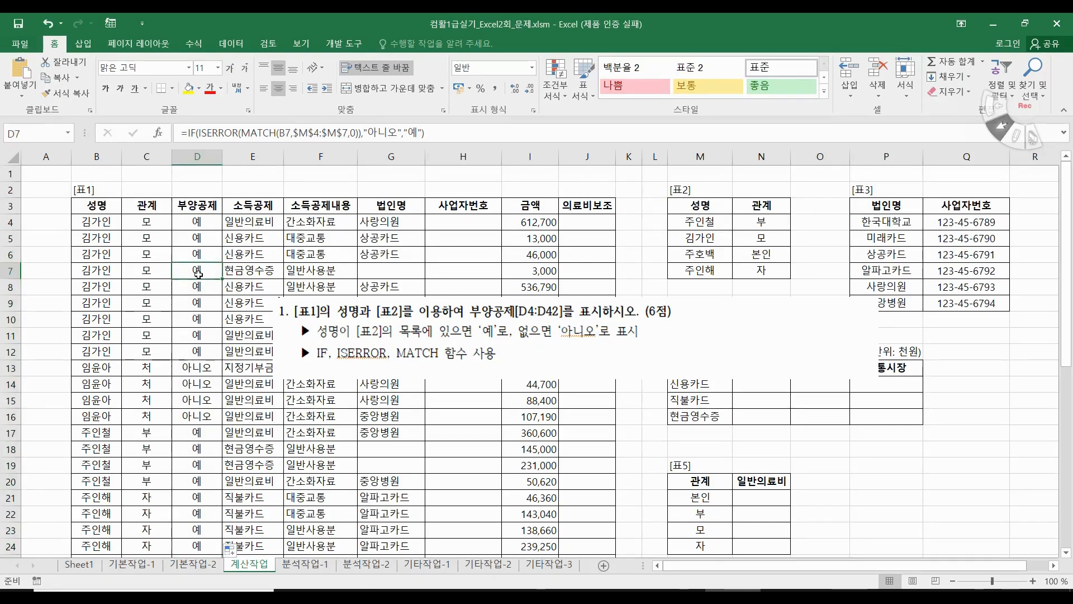
{"action": "left_click", "coordinate": [94, 370]}
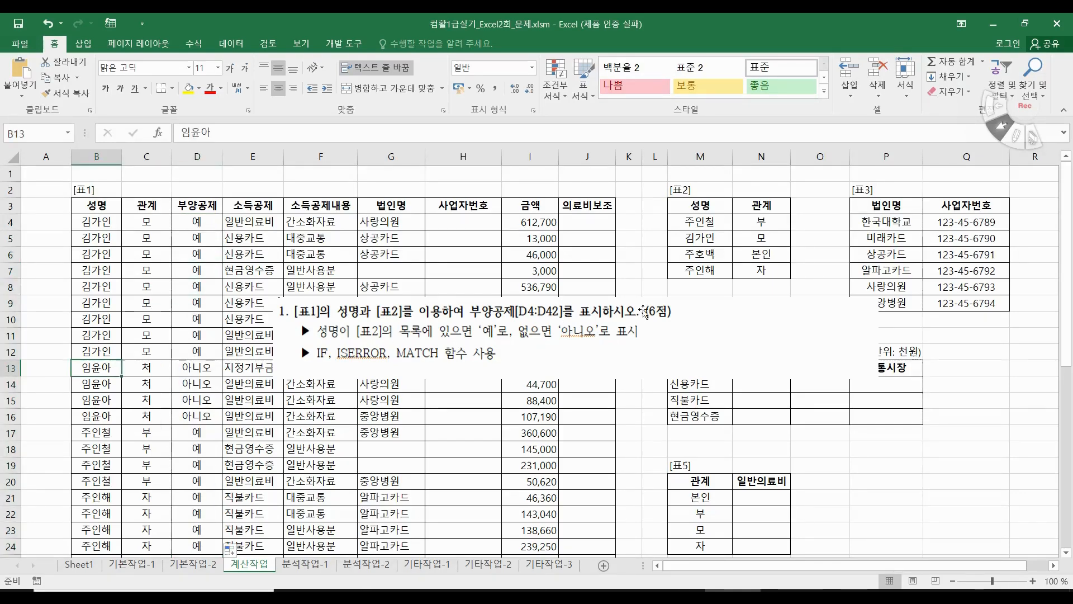
Move and crop the task picture so it shows only task 2, placing it below row 9 of the table
{"action": "left_click", "coordinate": [190, 414]}
{"action": "left_click_drag", "start_coordinate": [423, 330], "coordinate": [356, 242]}
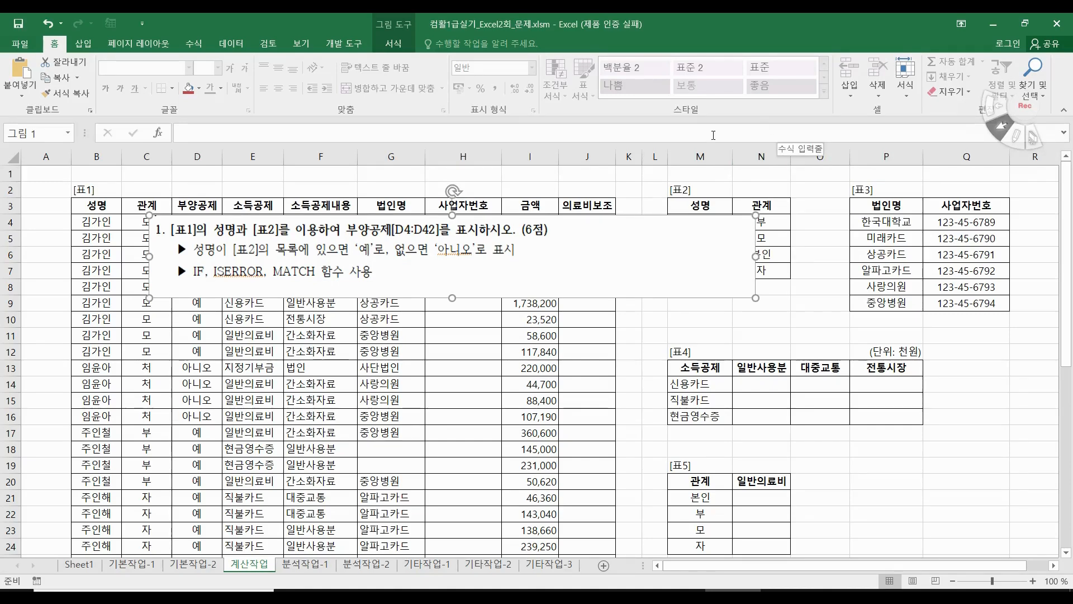
{"action": "left_click", "coordinate": [413, 42]}
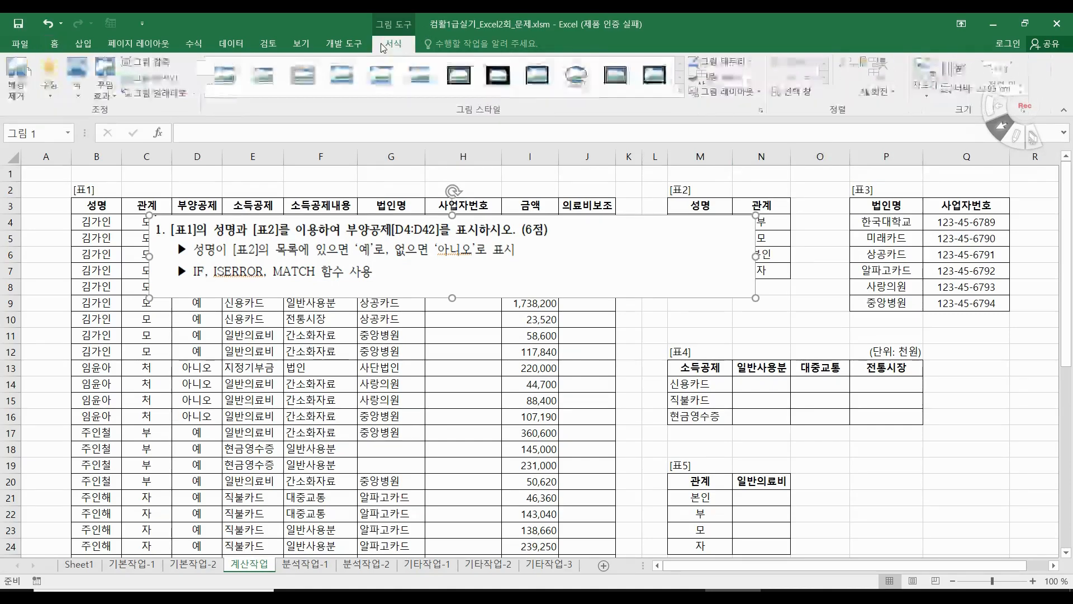
{"action": "left_click", "coordinate": [925, 75]}
{"action": "left_click_drag", "start_coordinate": [452, 297], "coordinate": [418, 423]}
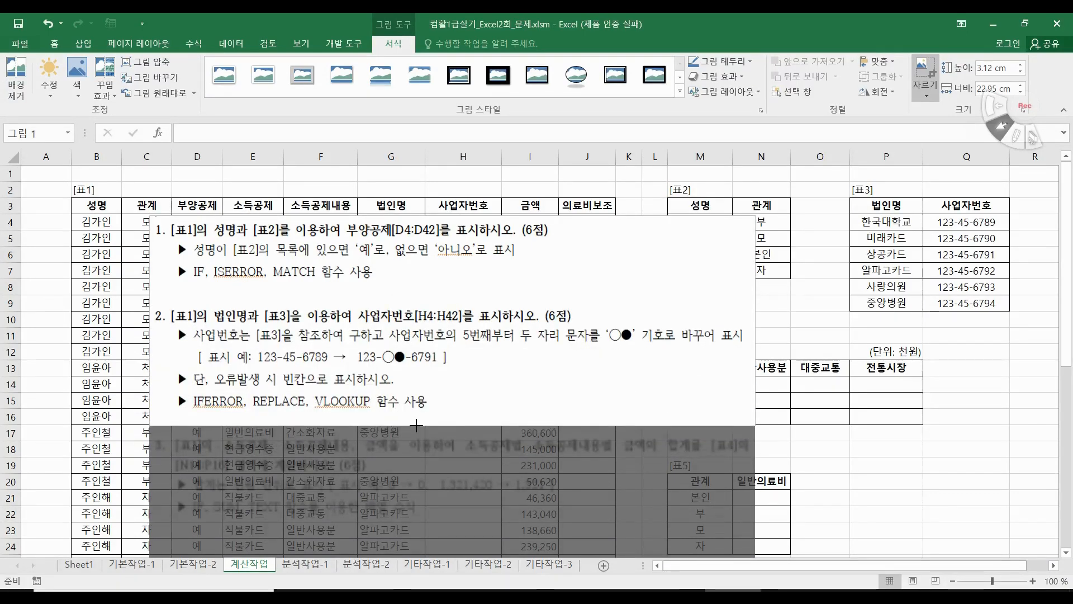
{"action": "left_click_drag", "start_coordinate": [451, 214], "coordinate": [452, 303]}
{"action": "left_click", "coordinate": [818, 364]}
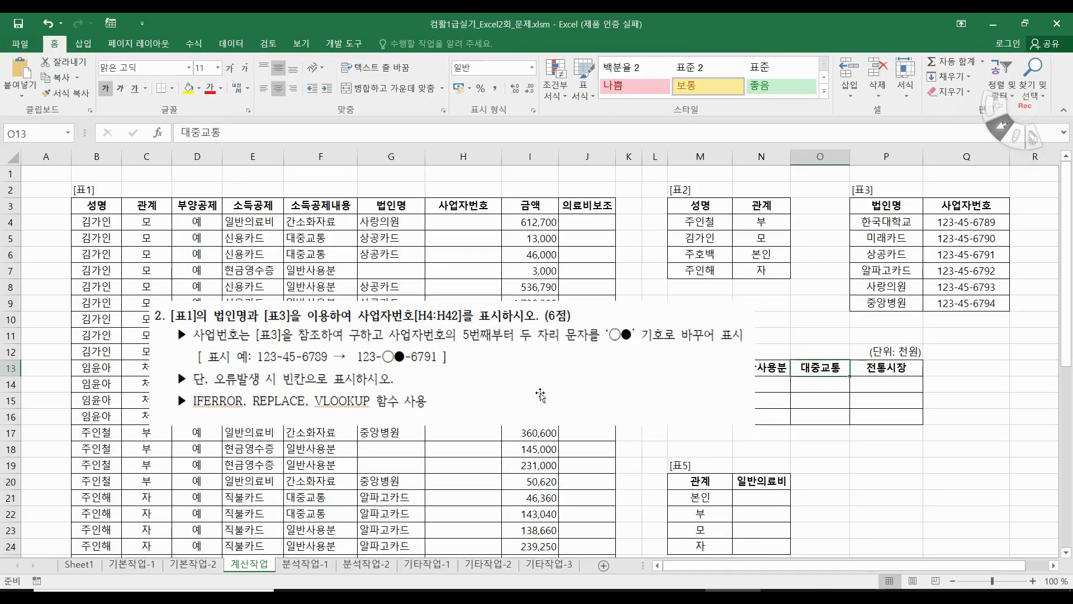
{"action": "left_click_drag", "start_coordinate": [421, 375], "coordinate": [428, 388]}
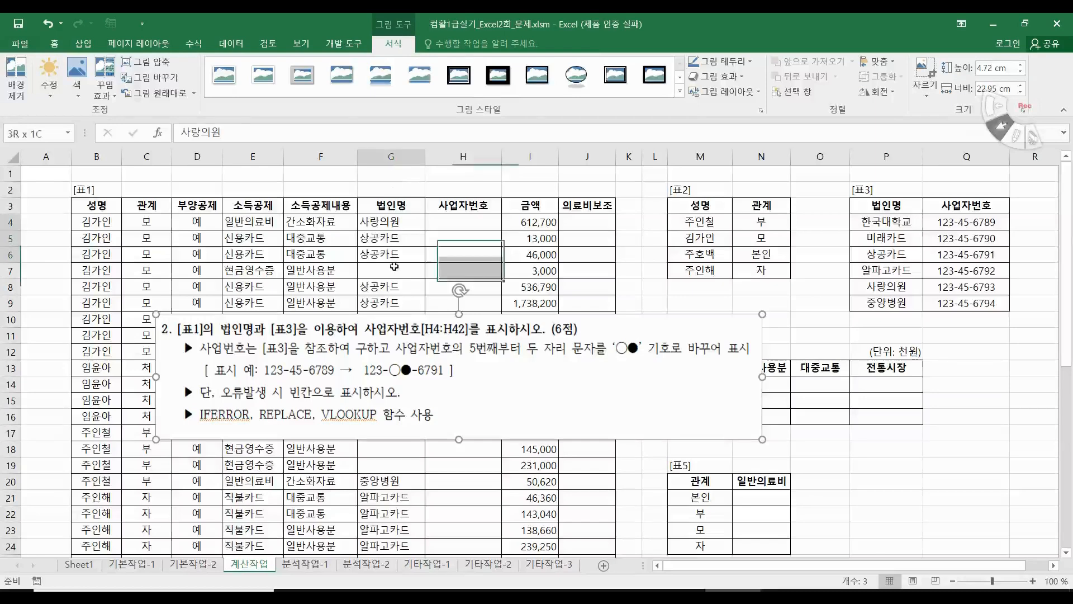
Start an IFERROR formula in H4 of the 사업자번호 column and open its function arguments
{"action": "left_click", "coordinate": [390, 222]}
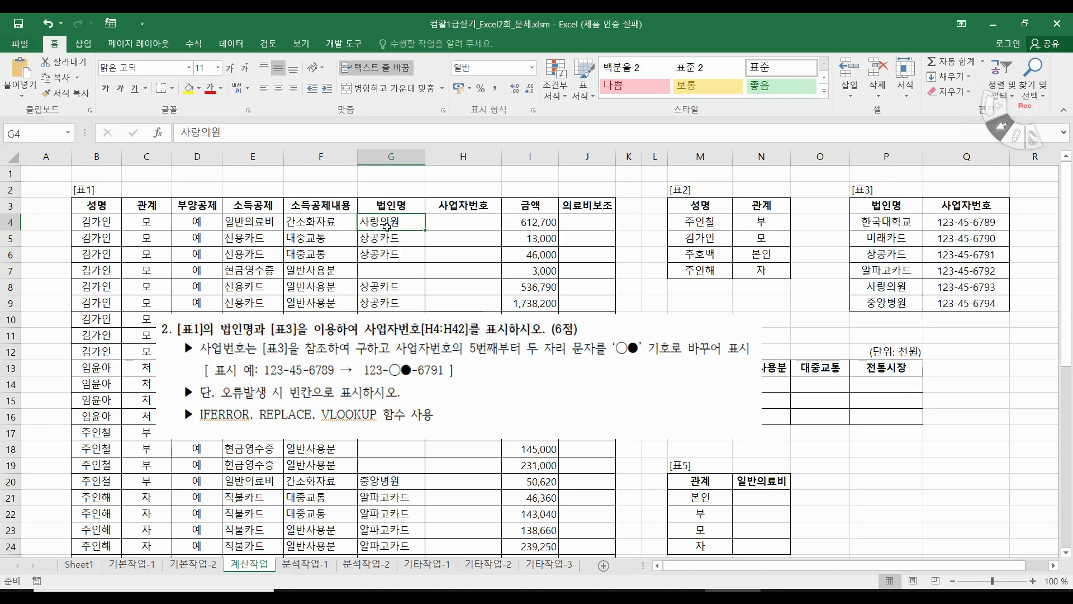
{"action": "left_click_drag", "start_coordinate": [884, 224], "coordinate": [992, 304]}
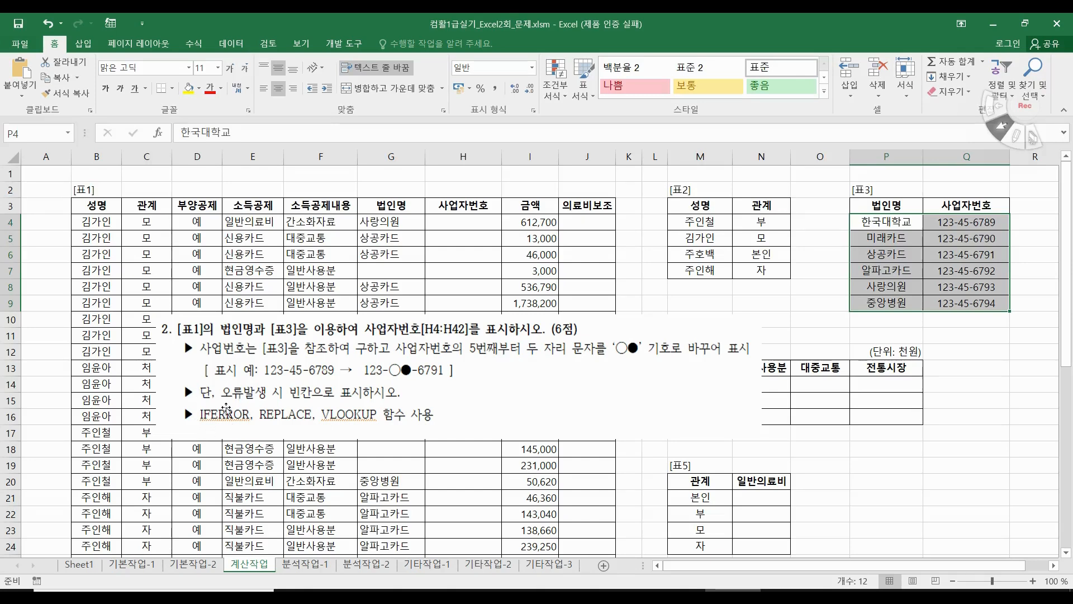
{"action": "left_click", "coordinate": [254, 396]}
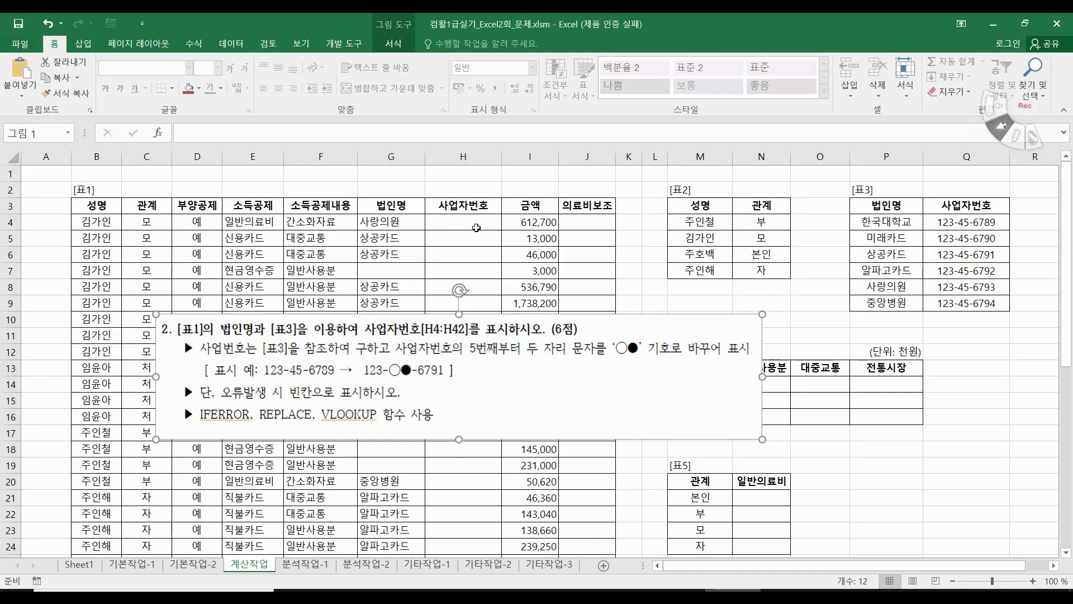
{"action": "left_click", "coordinate": [479, 225]}
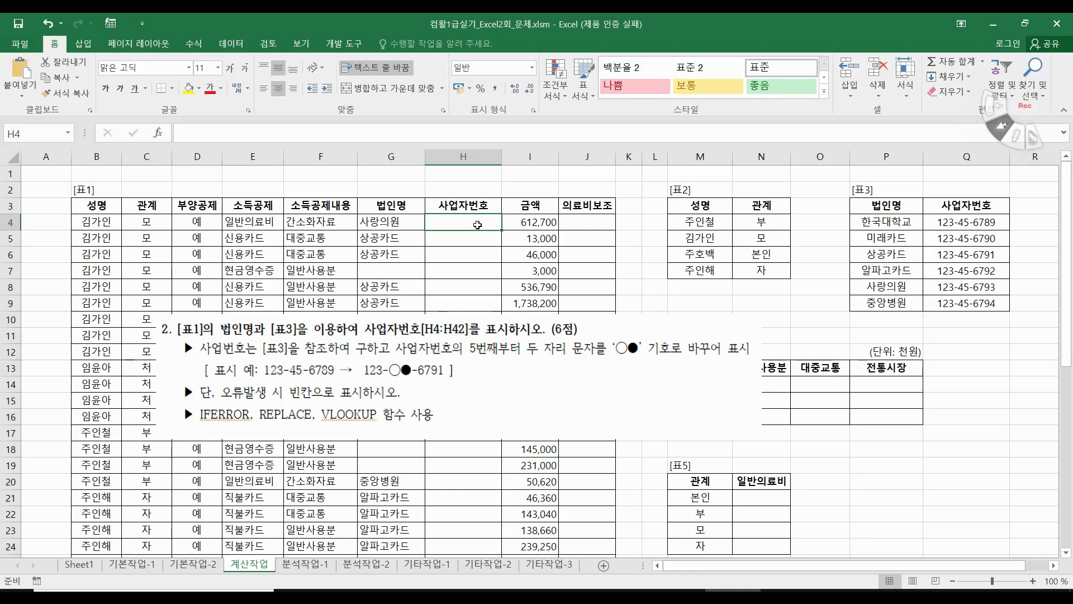
{"action": "type", "text": "=ㅑㄹ"}
{"action": "key", "text": "BackSpace"}
{"action": "key", "text": "Hangul"}
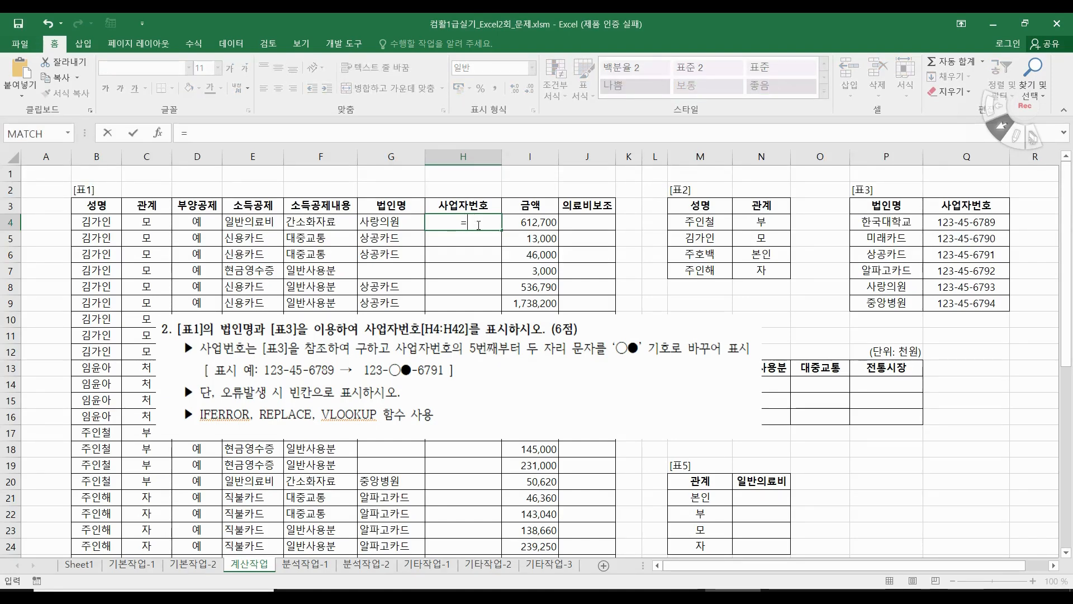
{"action": "type", "text": "if"}
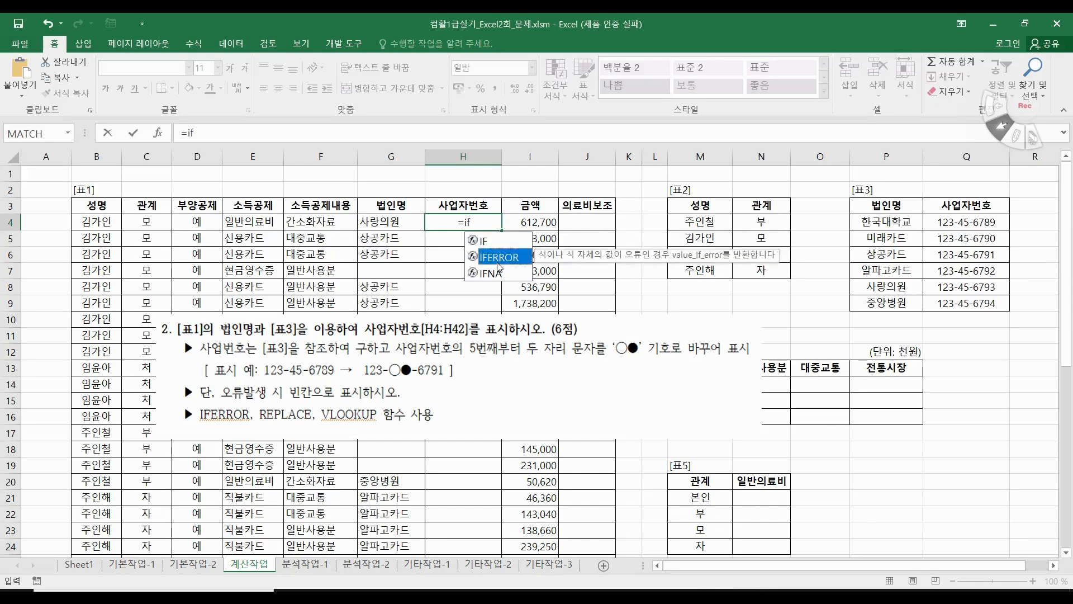
{"action": "double_click", "coordinate": [497, 263]}
{"action": "left_click", "coordinate": [158, 133]}
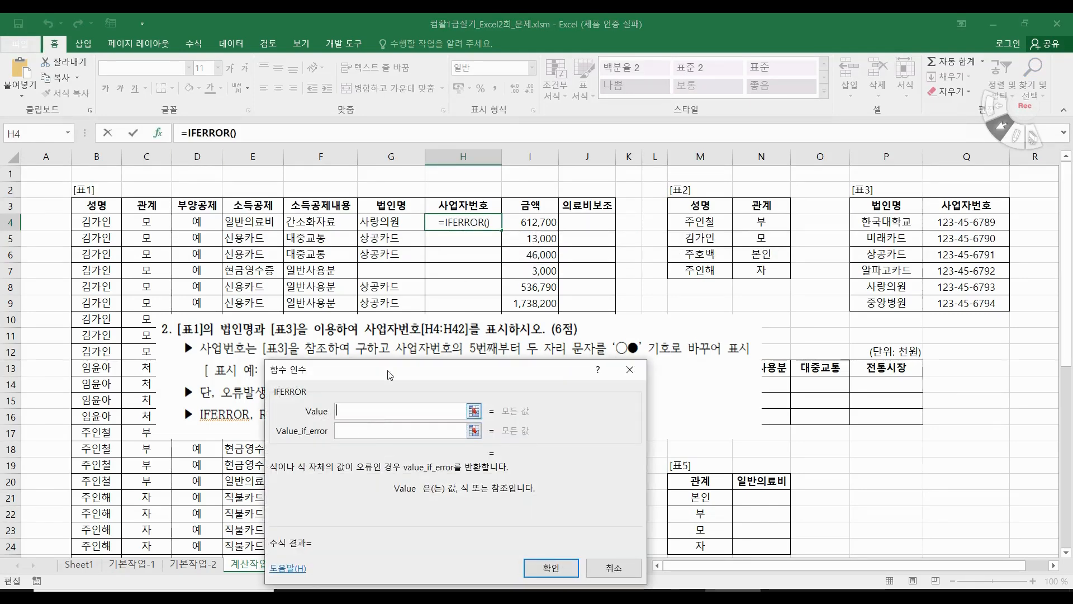
Set IFERROR's Value_if_error argument to an empty string ("")
{"action": "left_click_drag", "start_coordinate": [302, 370], "coordinate": [397, 319]}
{"action": "left_click", "coordinate": [450, 381]}
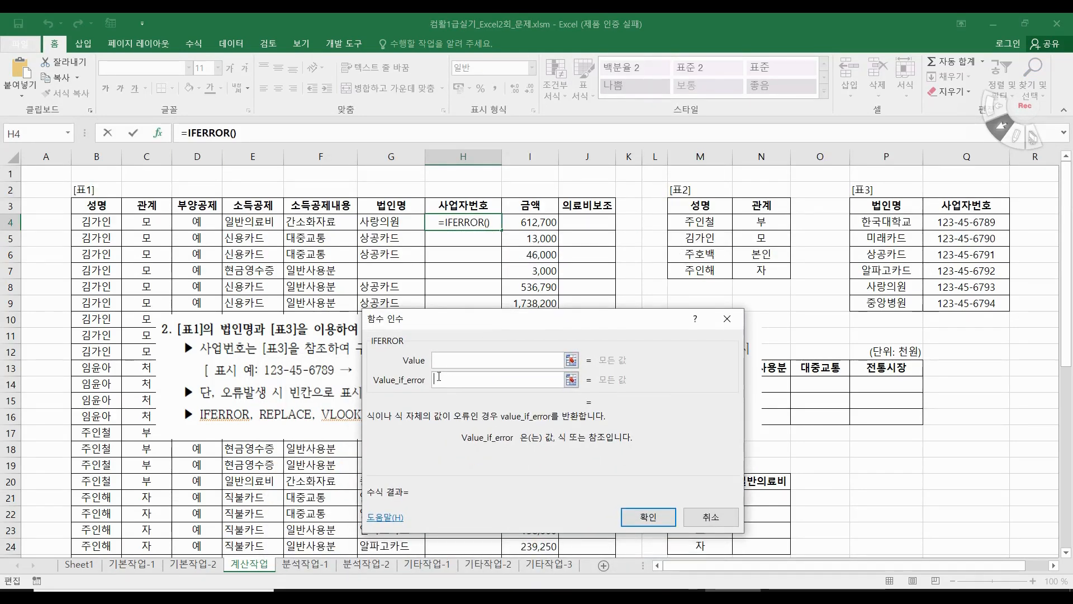
{"action": "type", "text": "\"\""}
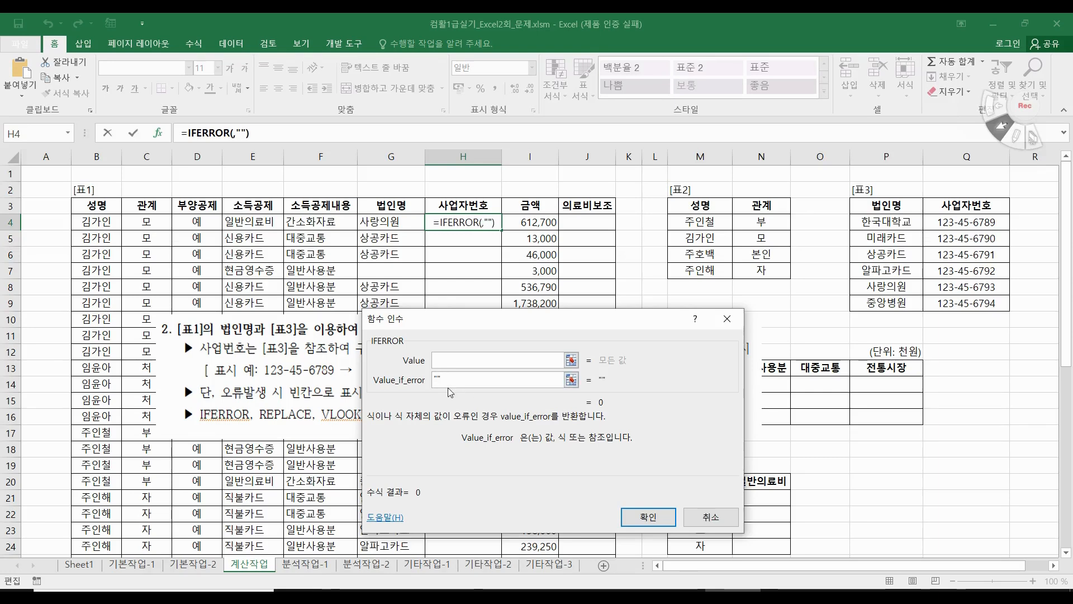
Find the REPLACE function and nest it in IFERROR's Value argument, with its own arguments open
{"action": "left_click", "coordinate": [440, 361]}
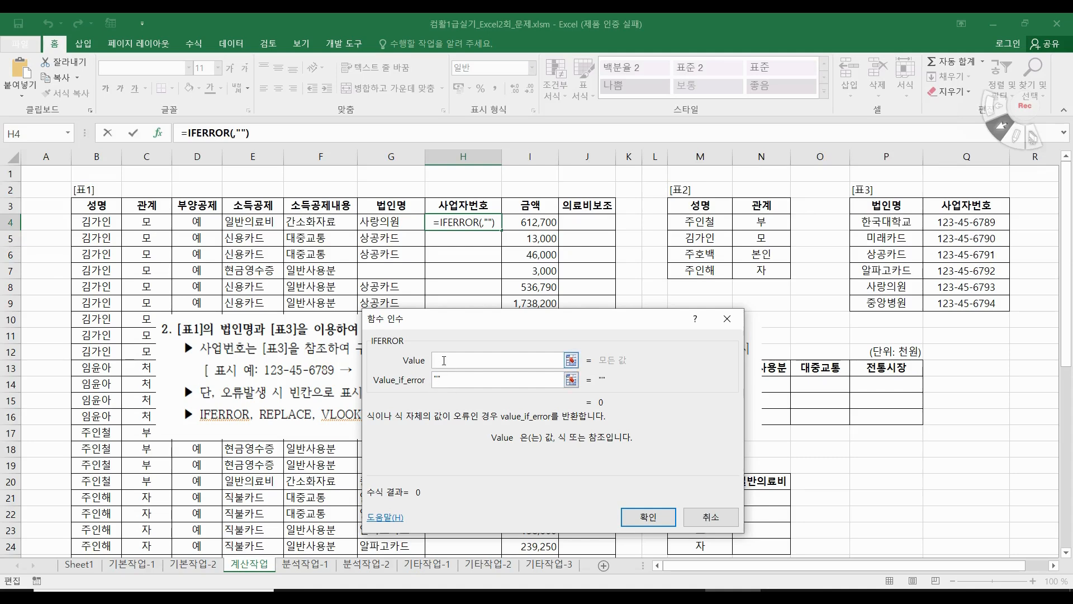
{"action": "left_click_drag", "start_coordinate": [416, 332], "coordinate": [416, 443]}
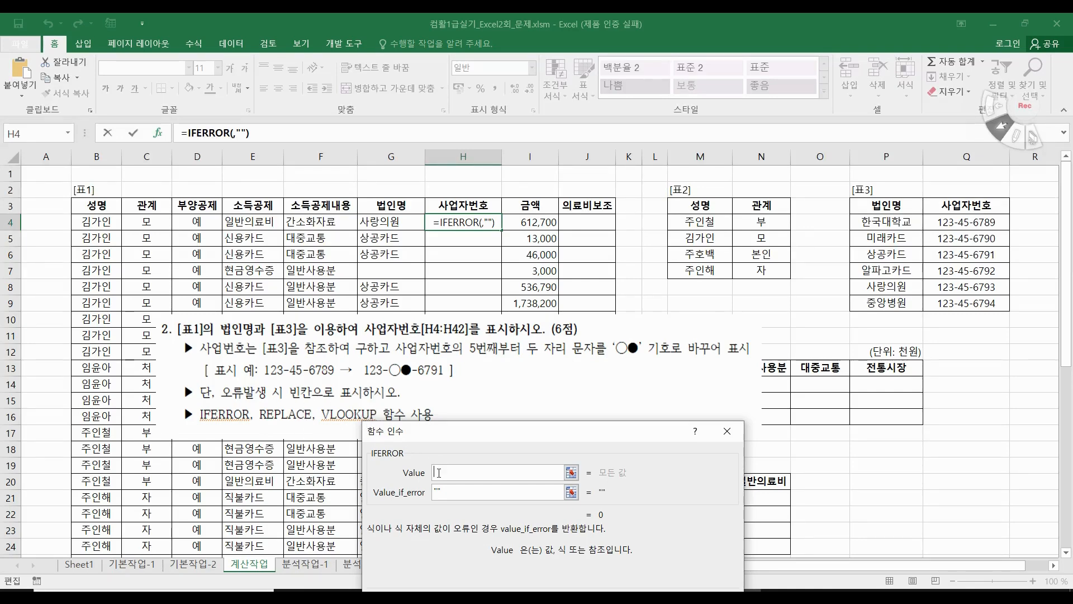
{"action": "left_click", "coordinate": [71, 132]}
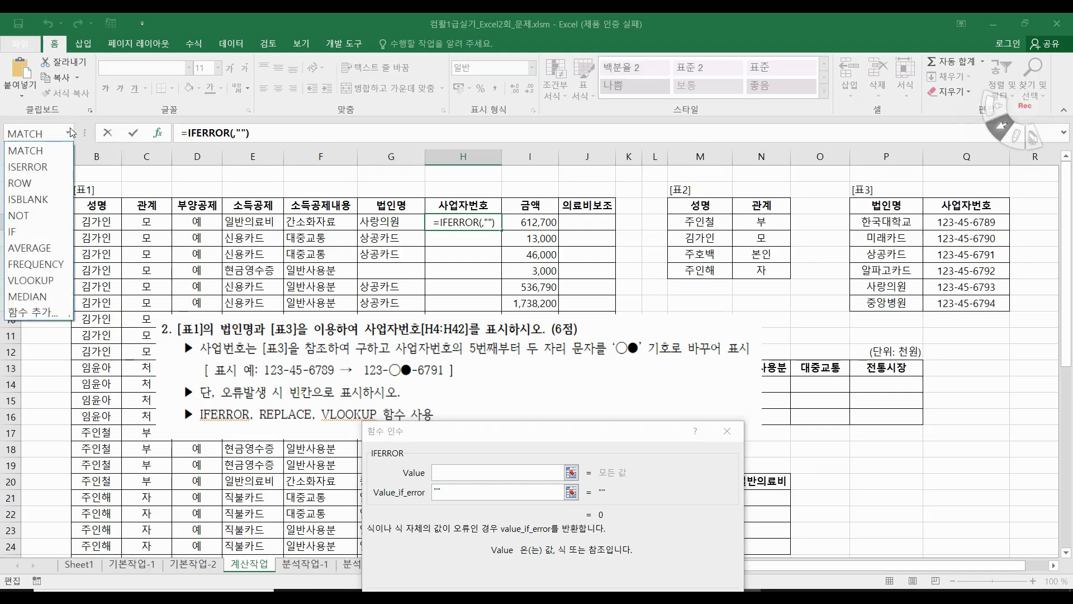
{"action": "left_click", "coordinate": [34, 313]}
{"action": "type", "text": "replace"}
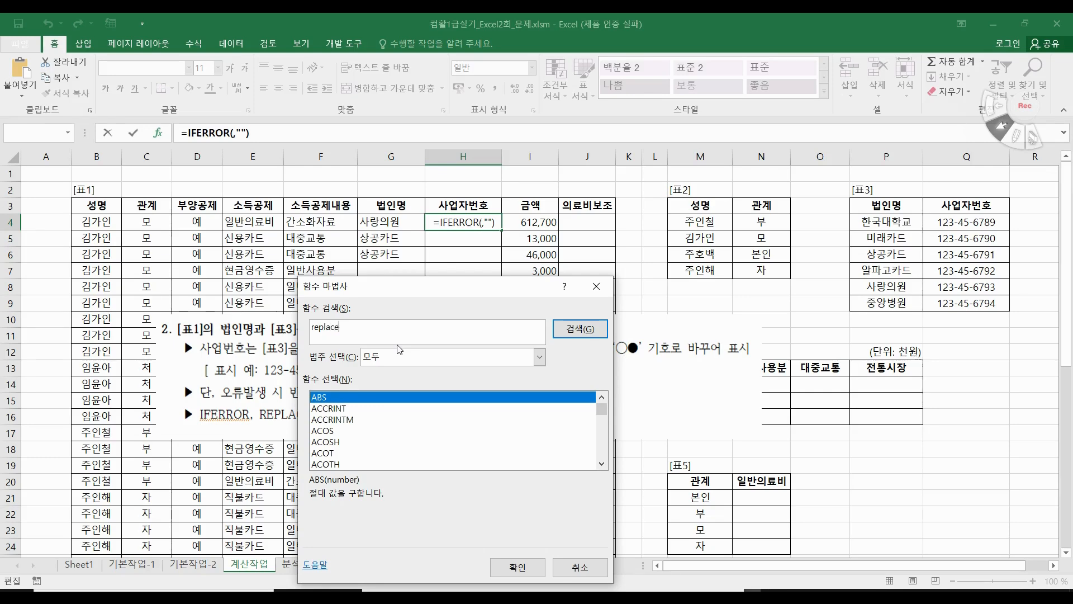
{"action": "key", "text": "Return"}
{"action": "key", "text": "Return"}
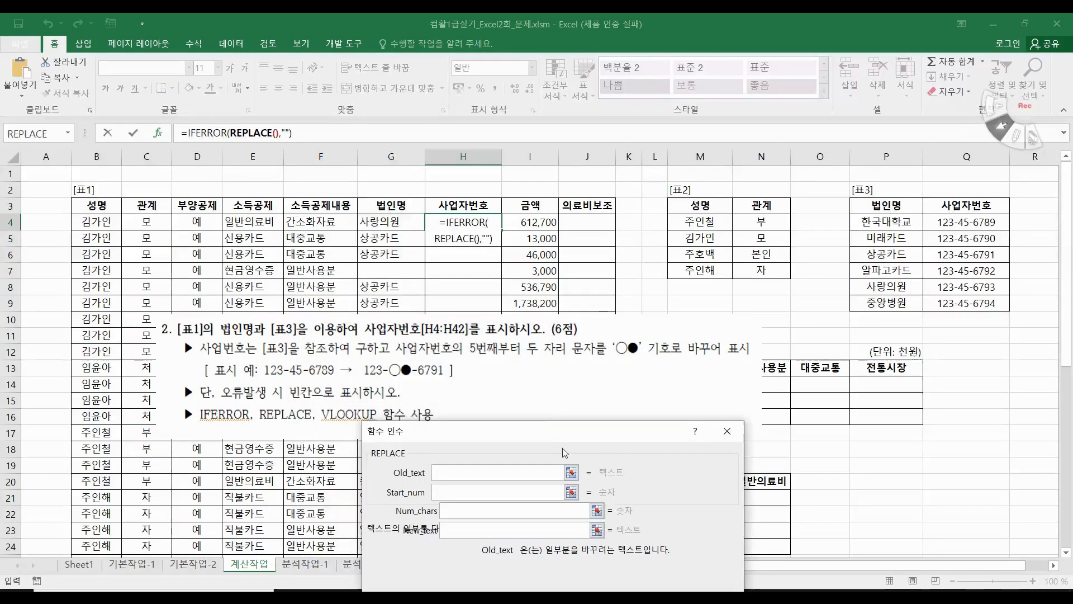
{"action": "left_click_drag", "start_coordinate": [464, 454], "coordinate": [434, 295]}
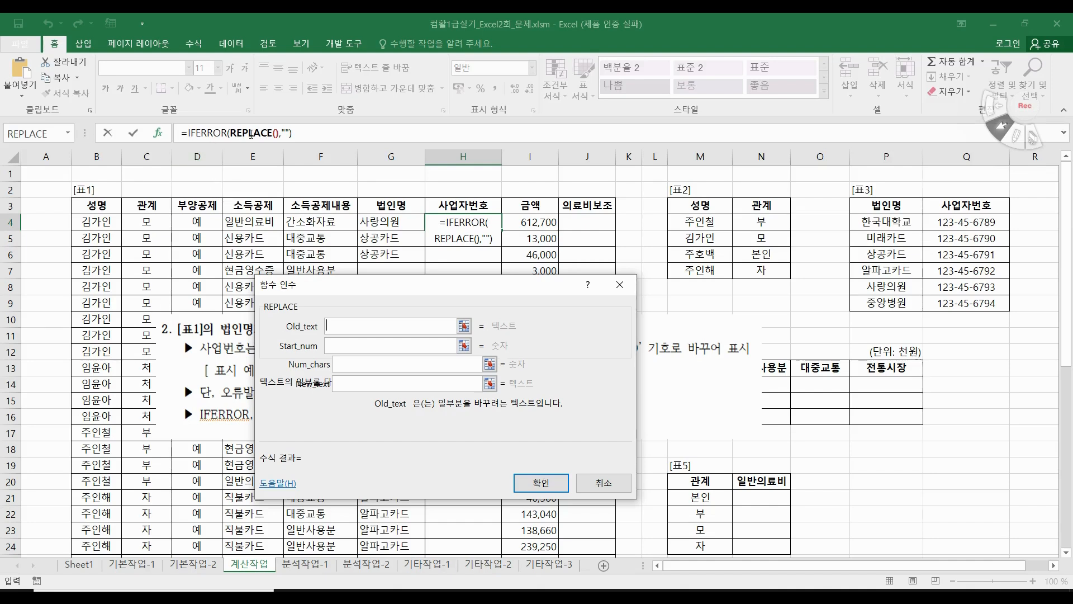
{"action": "left_click", "coordinate": [200, 132]}
{"action": "left_click", "coordinate": [254, 132]}
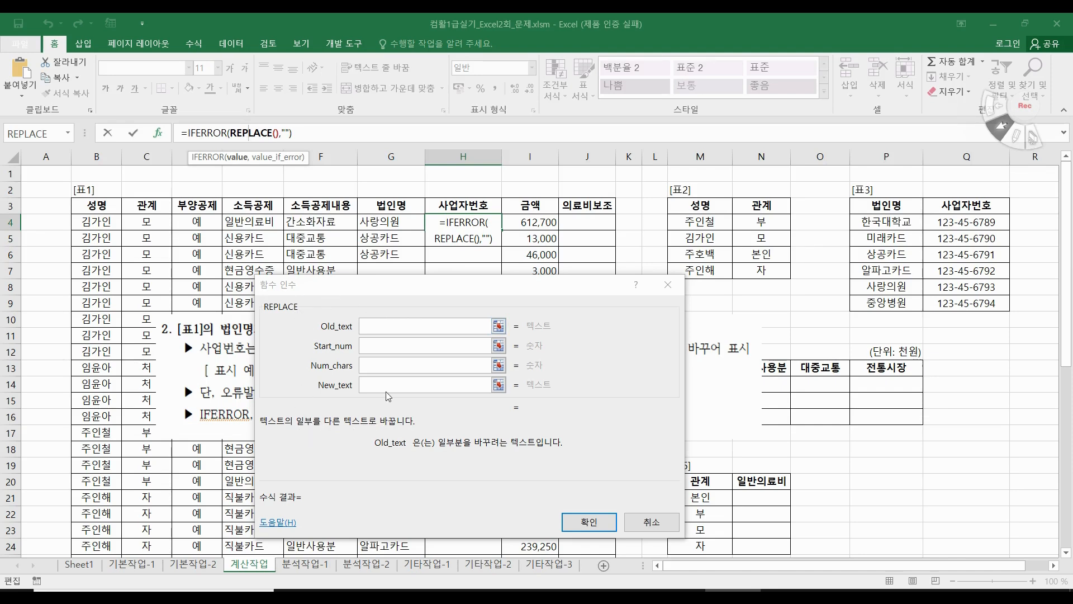
Nest VLOOKUP in REPLACE's Old_text with lookup value G4, absolute table array $P$4:$Q$9, column index 2 and range lookup 0
{"action": "left_click", "coordinate": [387, 324]}
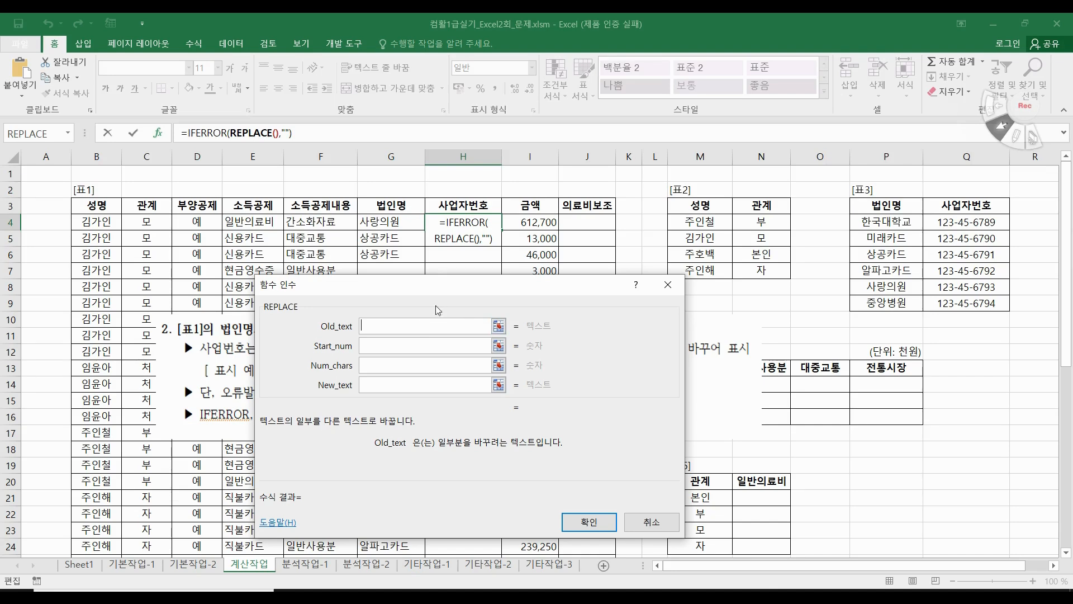
{"action": "left_click", "coordinate": [68, 133]}
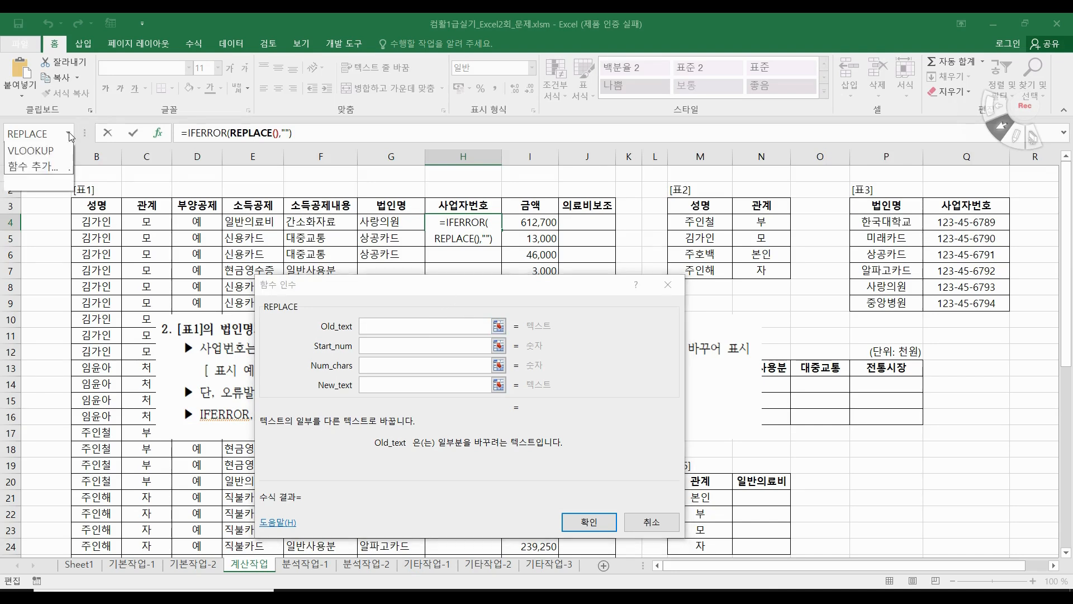
{"action": "left_click", "coordinate": [34, 297]}
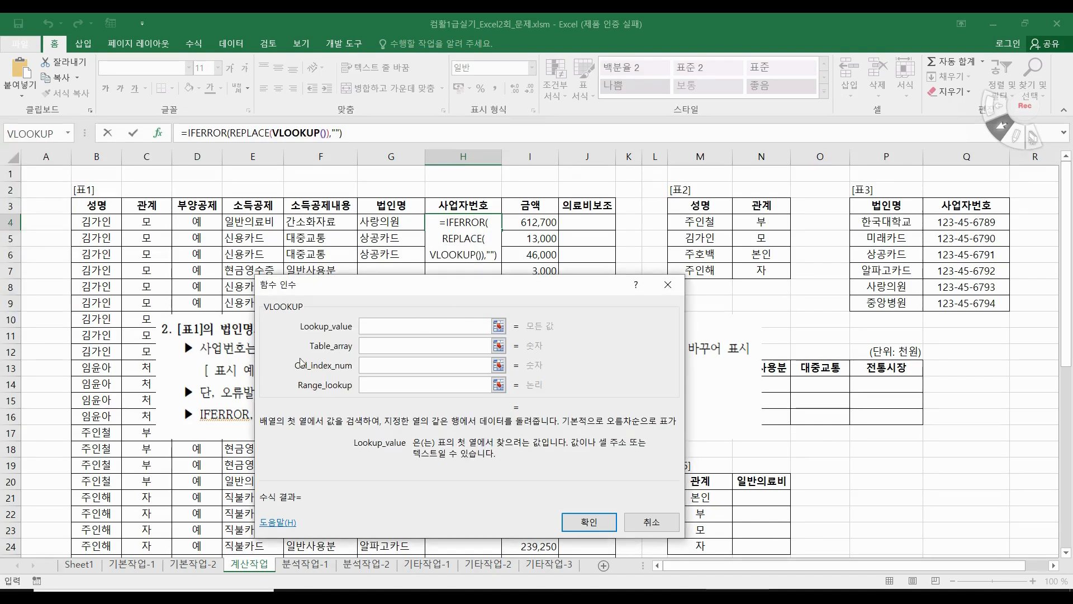
{"action": "left_click", "coordinate": [395, 221]}
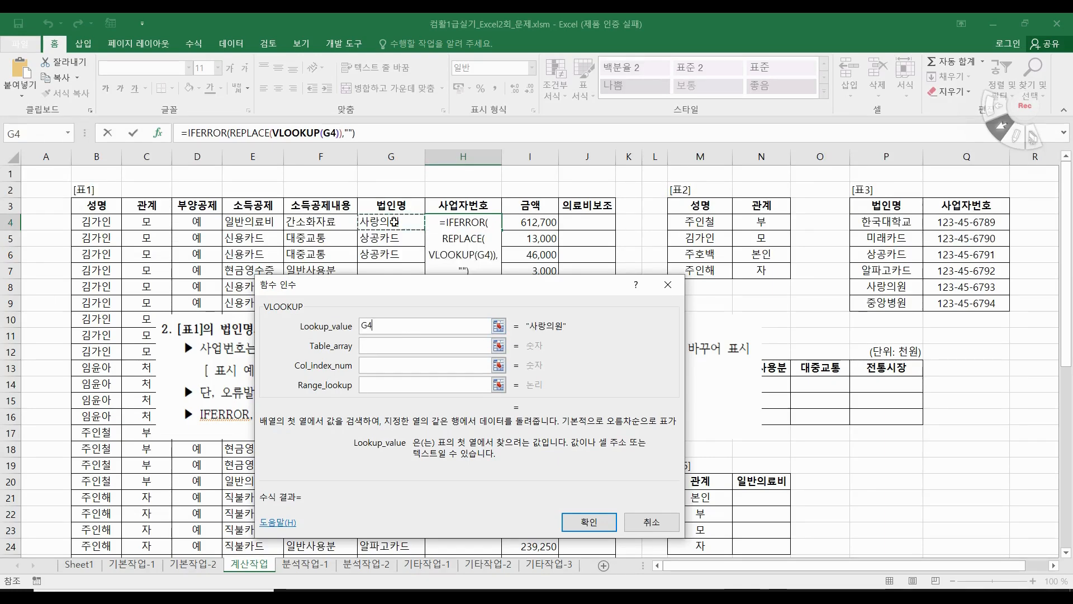
{"action": "left_click", "coordinate": [389, 346]}
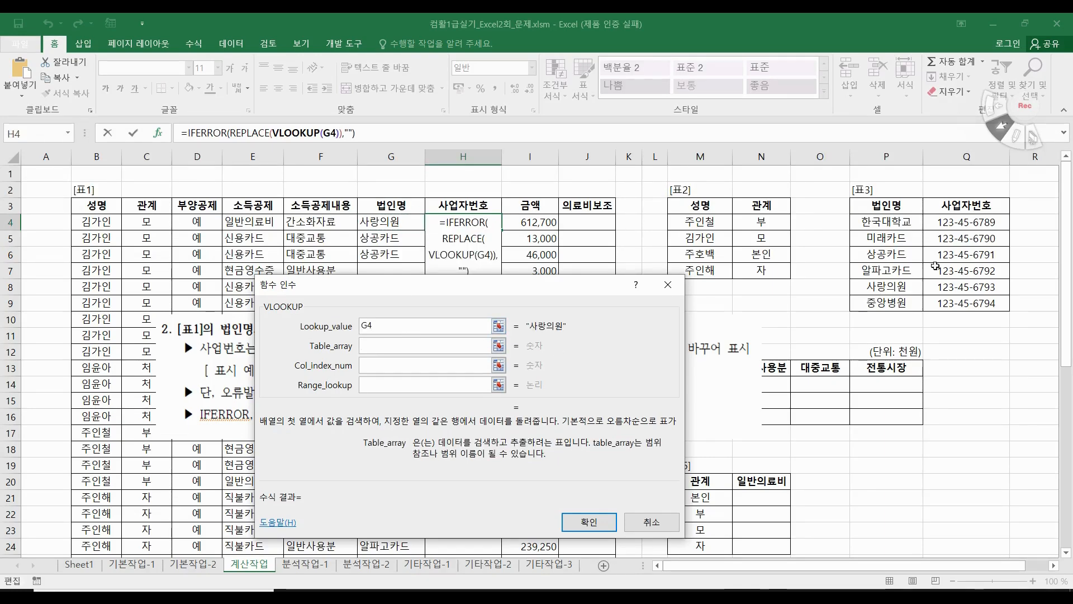
{"action": "left_click_drag", "start_coordinate": [881, 223], "coordinate": [967, 299]}
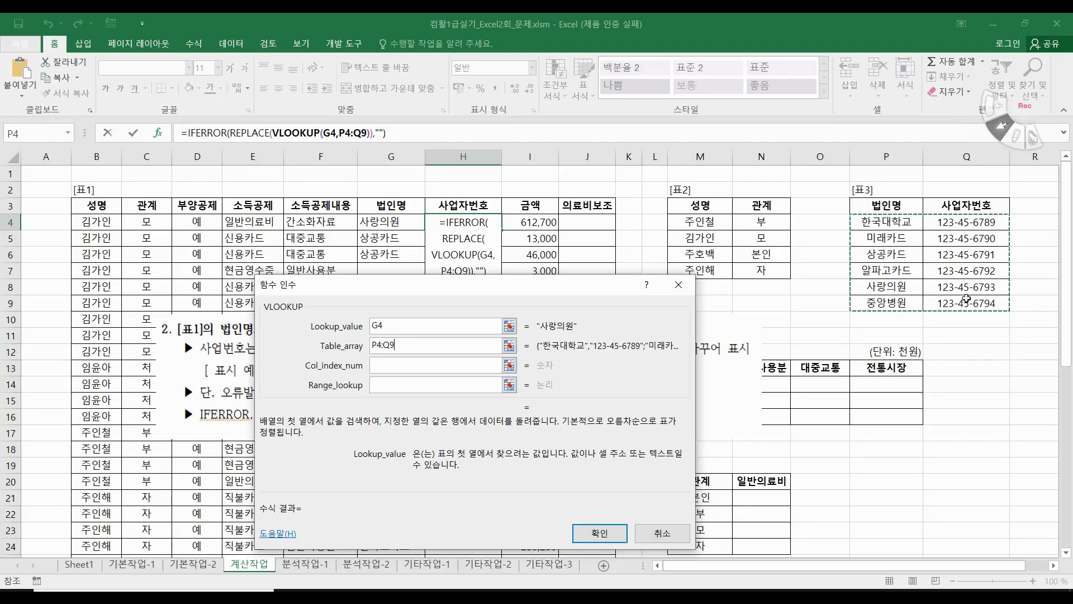
{"action": "key", "text": "F4"}
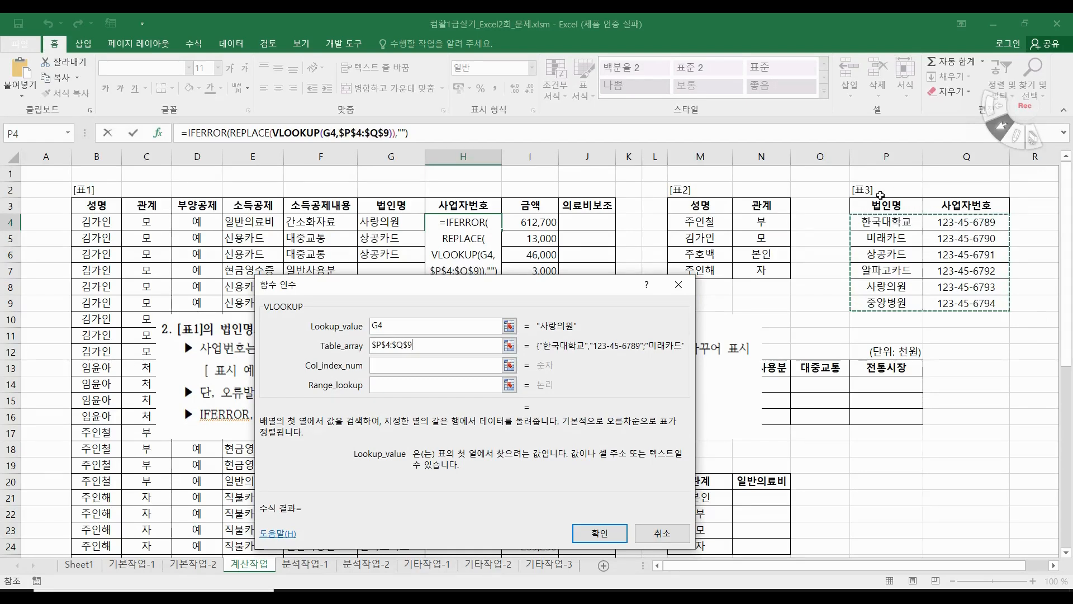
{"action": "left_click", "coordinate": [390, 363]}
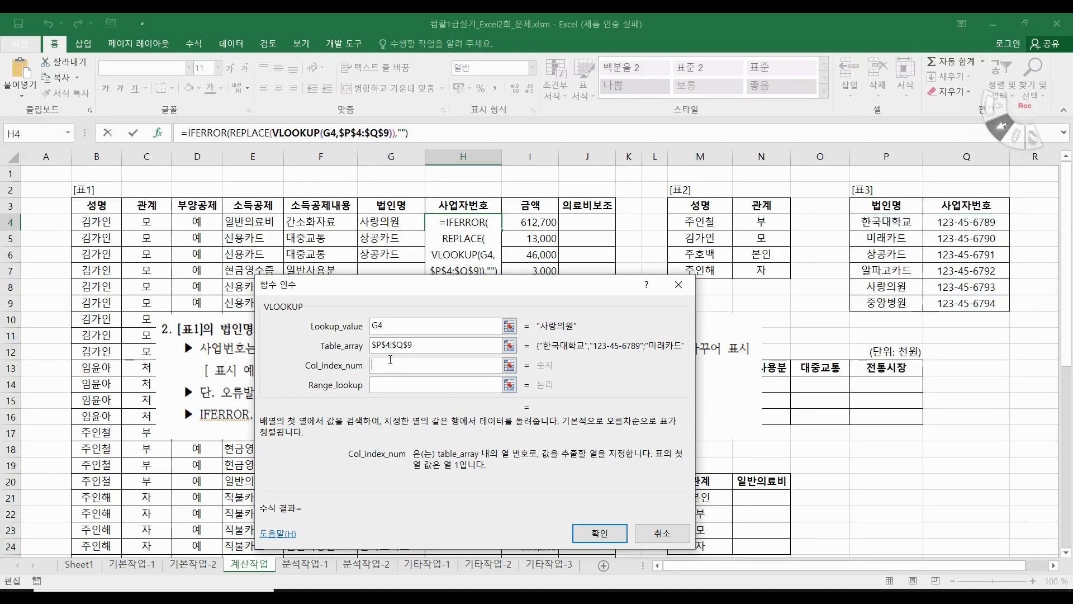
{"action": "type", "text": "2"}
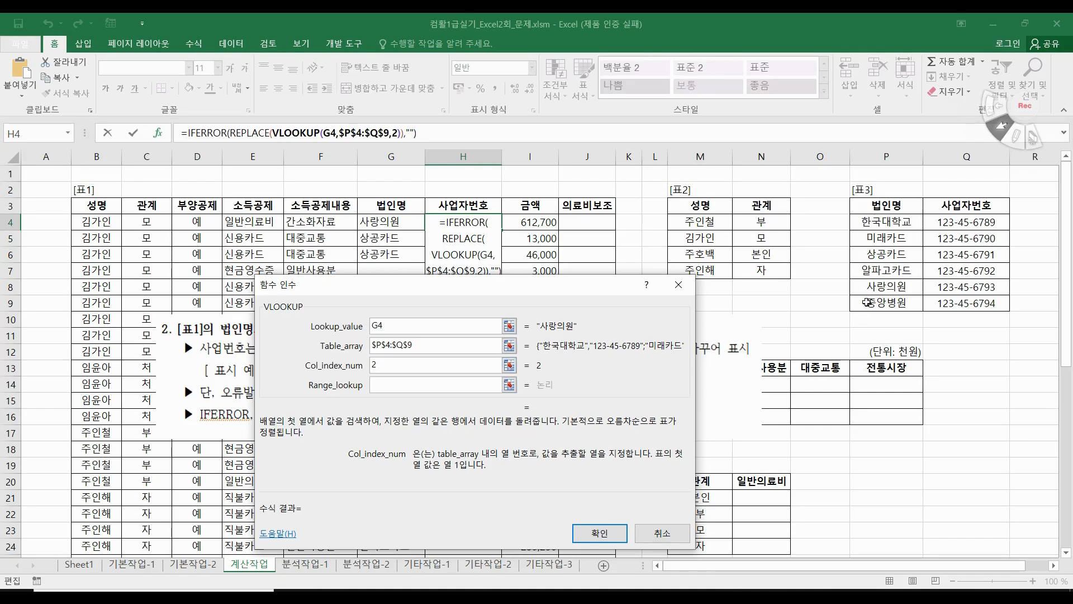
{"action": "left_click", "coordinate": [414, 391]}
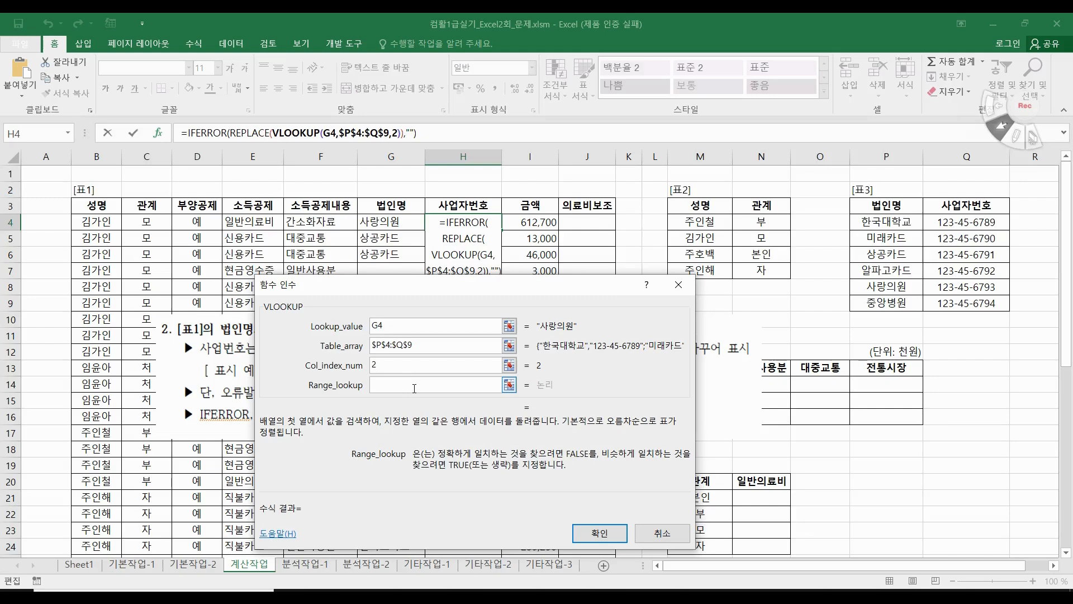
{"action": "type", "text": "0"}
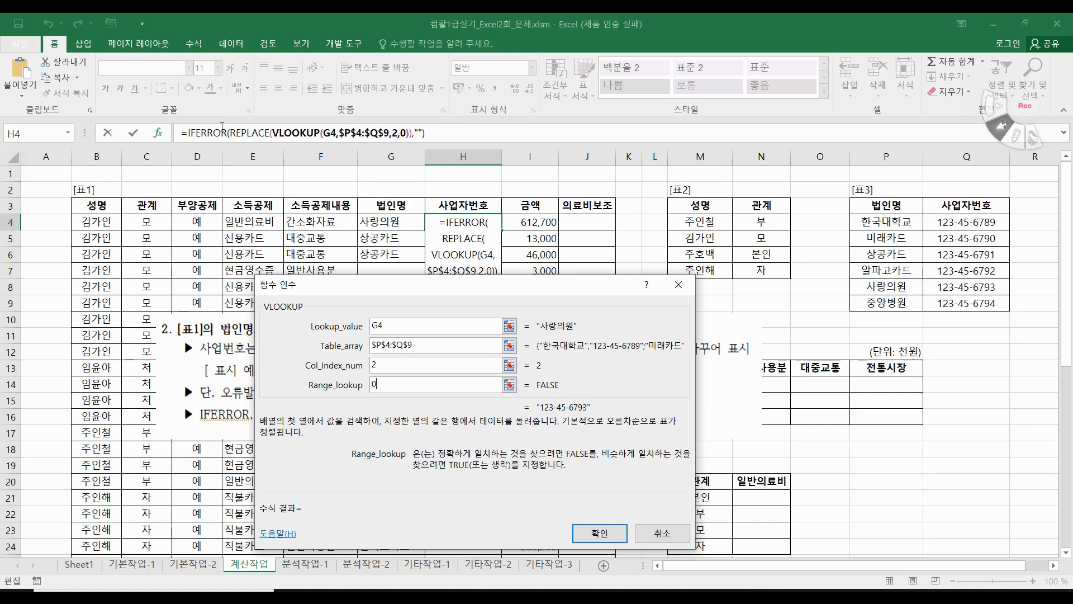
Return to REPLACE's arguments and set Start_num to 5 and Num_chars to 2
{"action": "left_click", "coordinate": [242, 132]}
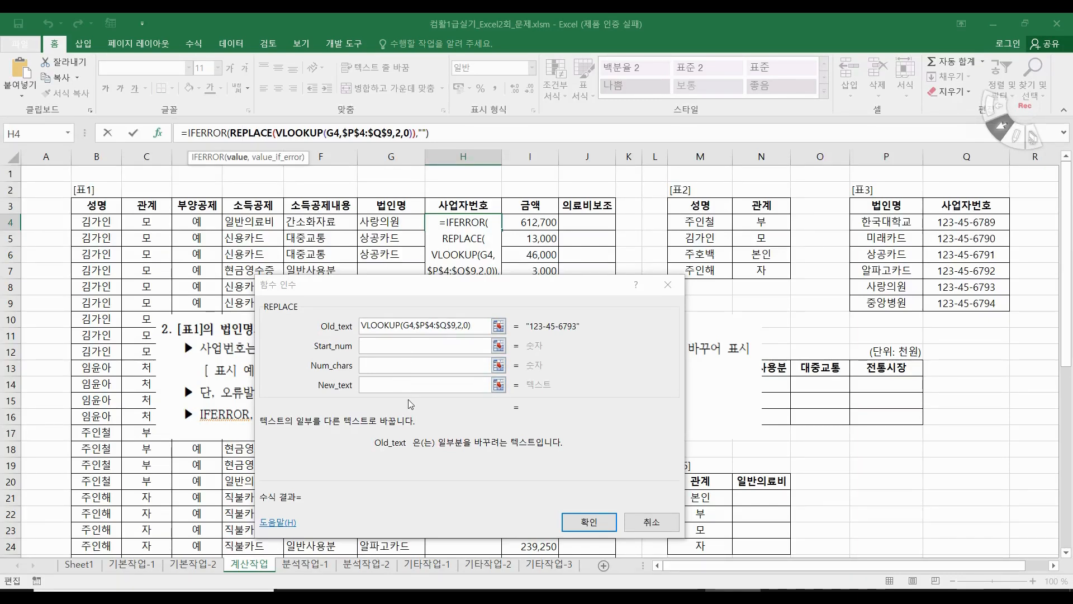
{"action": "left_click", "coordinate": [407, 349]}
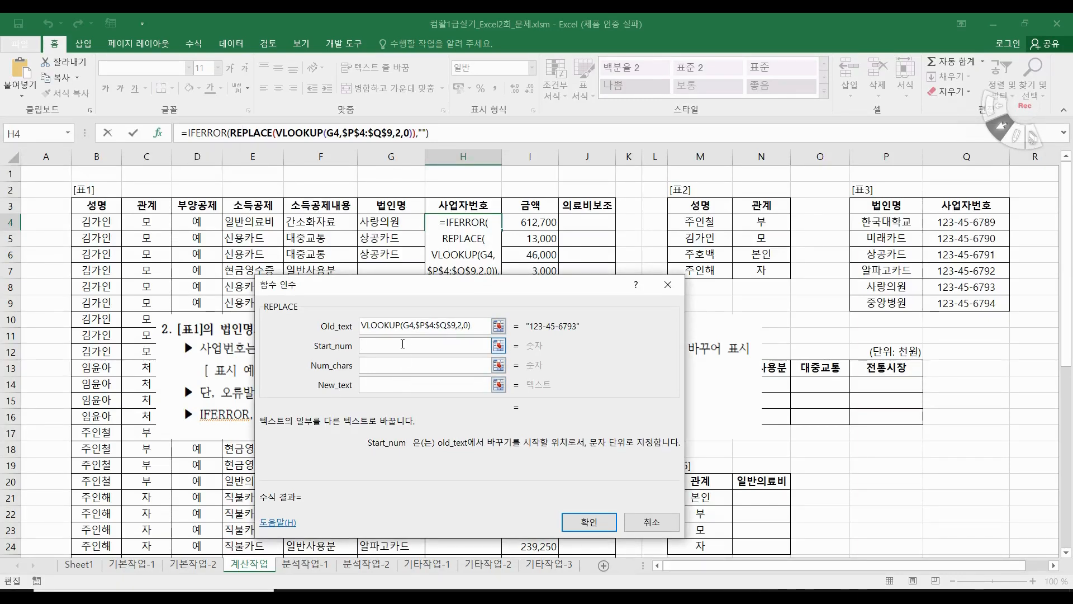
{"action": "left_click_drag", "start_coordinate": [485, 295], "coordinate": [472, 403]}
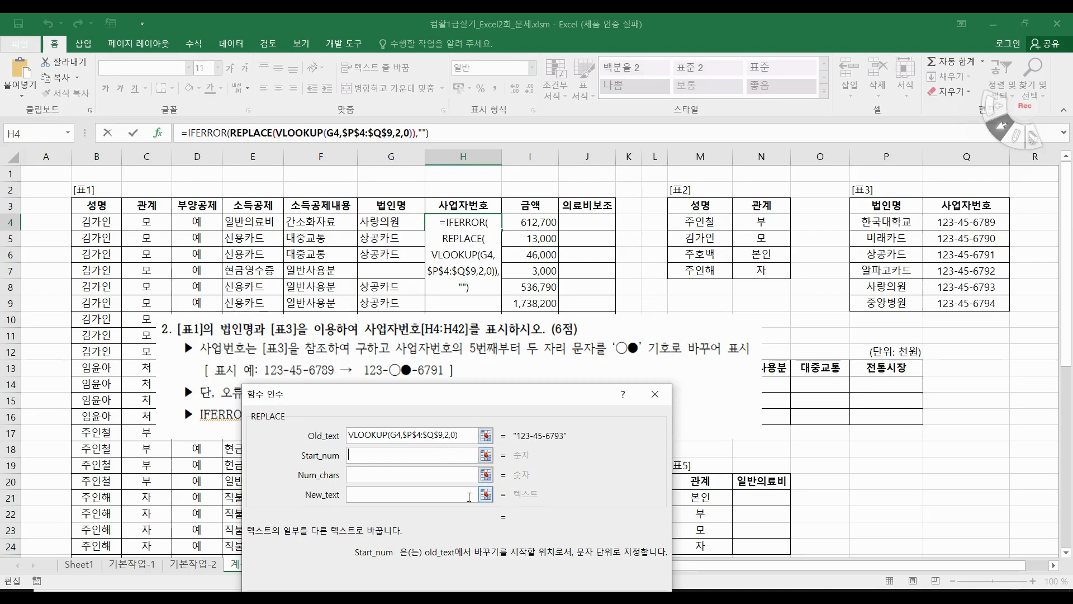
{"action": "type", "text": "5"}
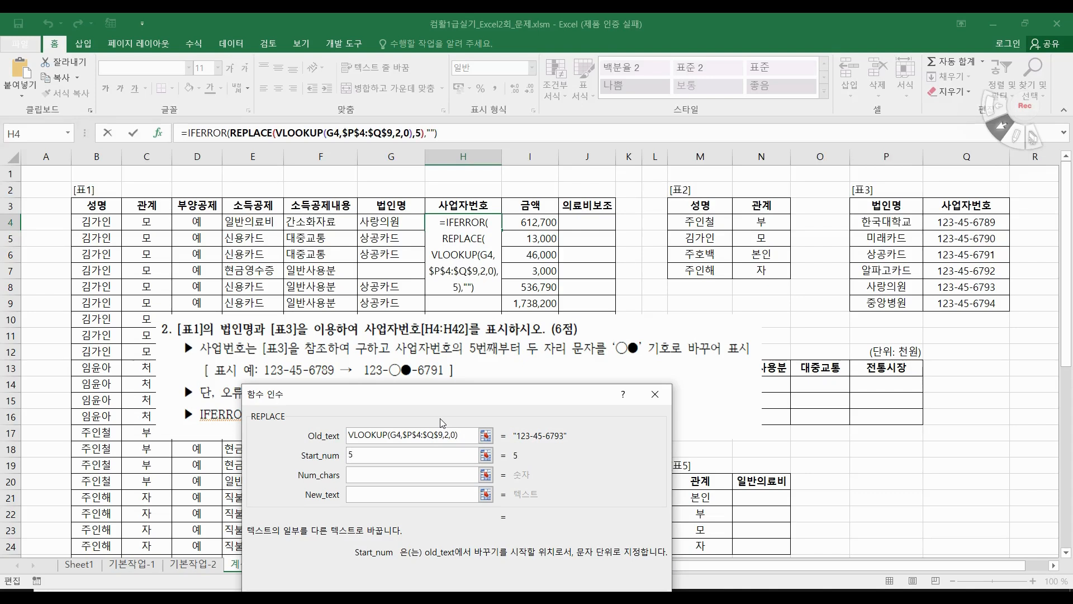
{"action": "left_click", "coordinate": [382, 476]}
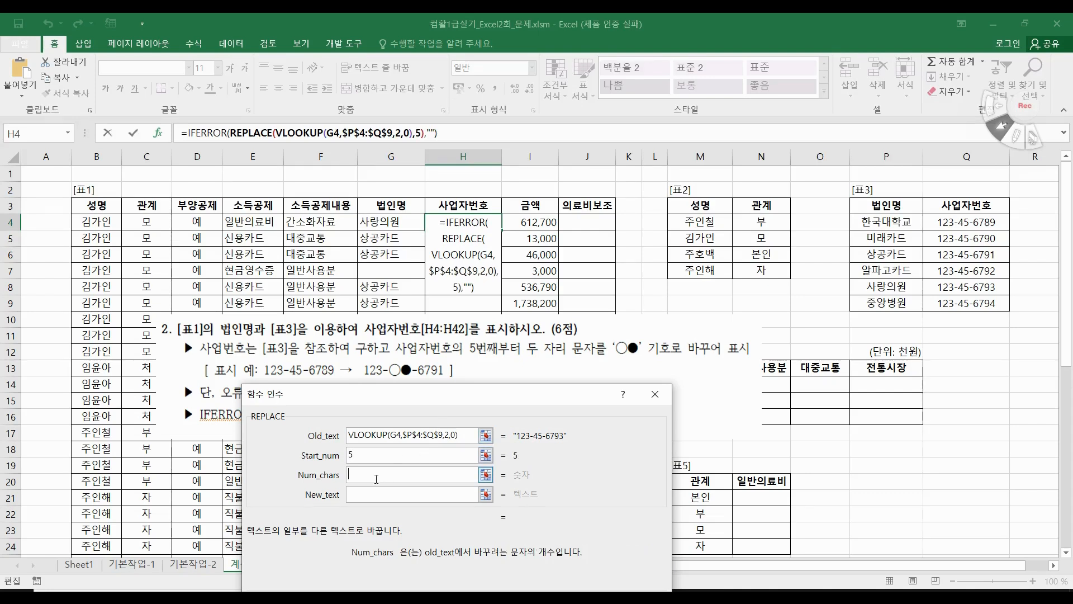
{"action": "type", "text": "2"}
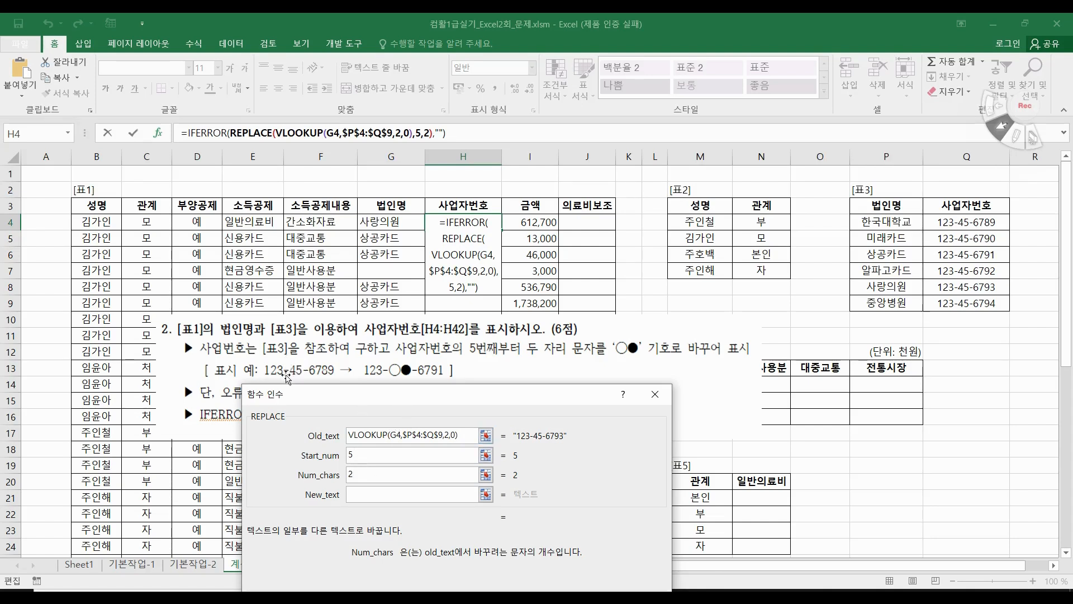
Set REPLACE's New_text argument to "○●", inserting both circles as special characters
{"action": "left_click", "coordinate": [382, 495]}
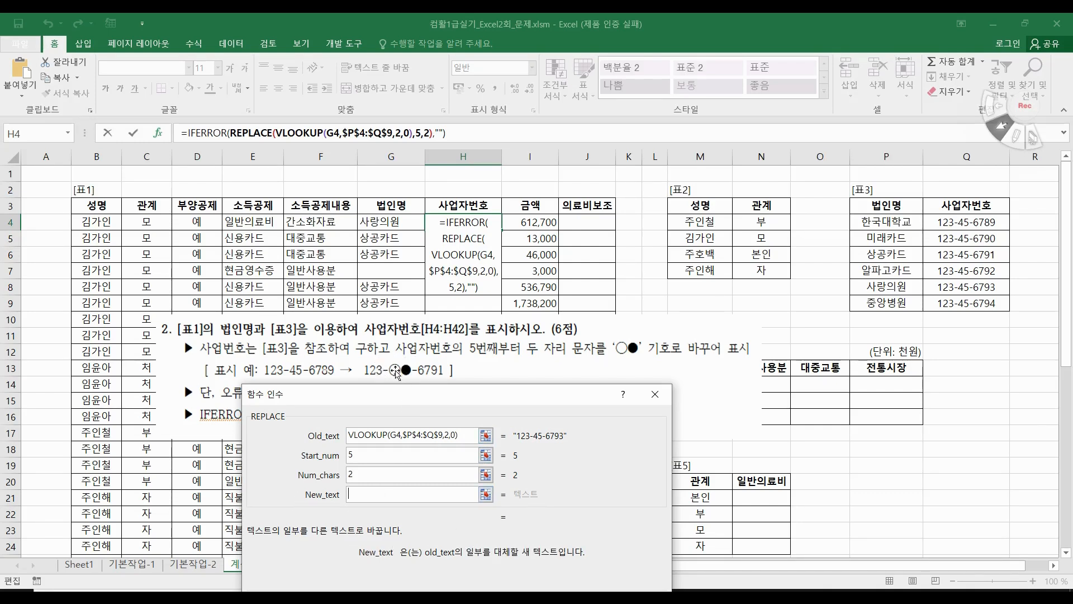
{"action": "type", "text": "\"a"}
{"action": "key", "text": "BackSpace"}
{"action": "type", "text": "ㅁ"}
{"action": "key", "text": "Hangul_Hanja"}
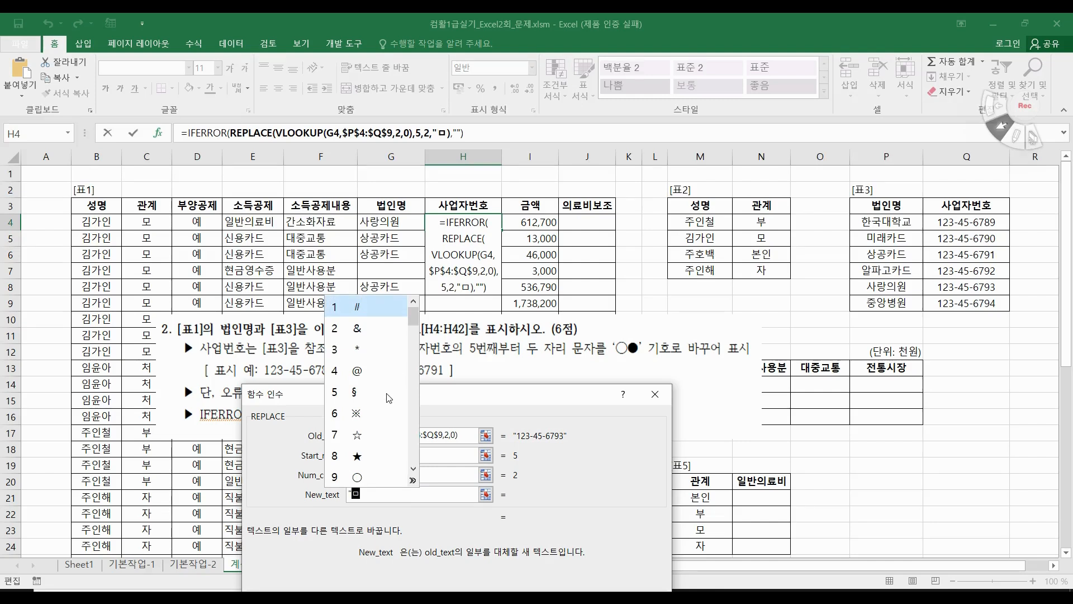
{"action": "left_click", "coordinate": [358, 478]}
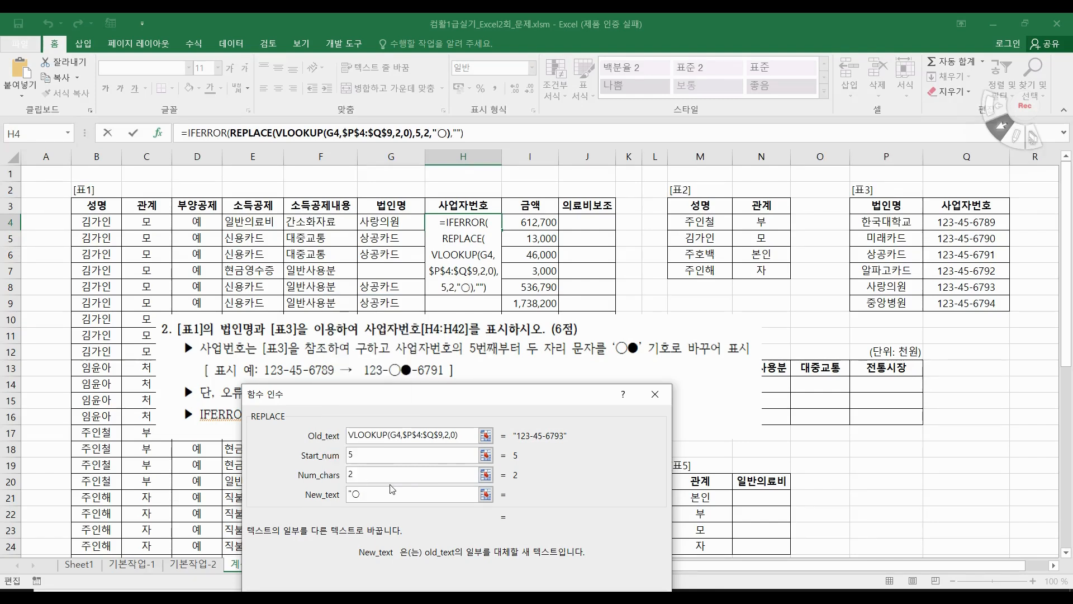
{"action": "type", "text": "ㅁ"}
{"action": "key", "text": "Hangul_Hanja"}
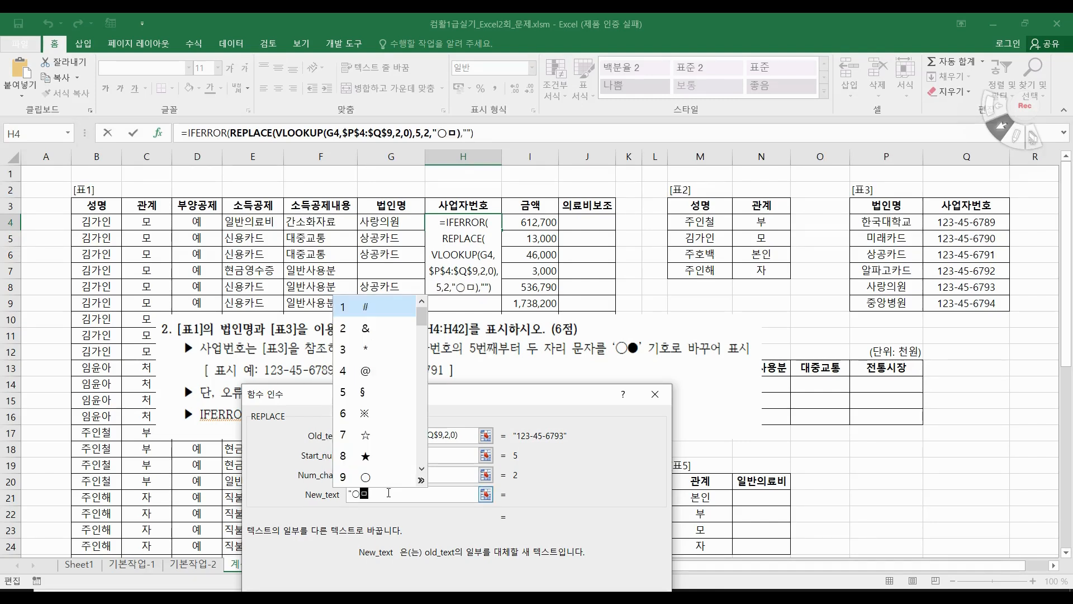
{"action": "left_click", "coordinate": [422, 482]}
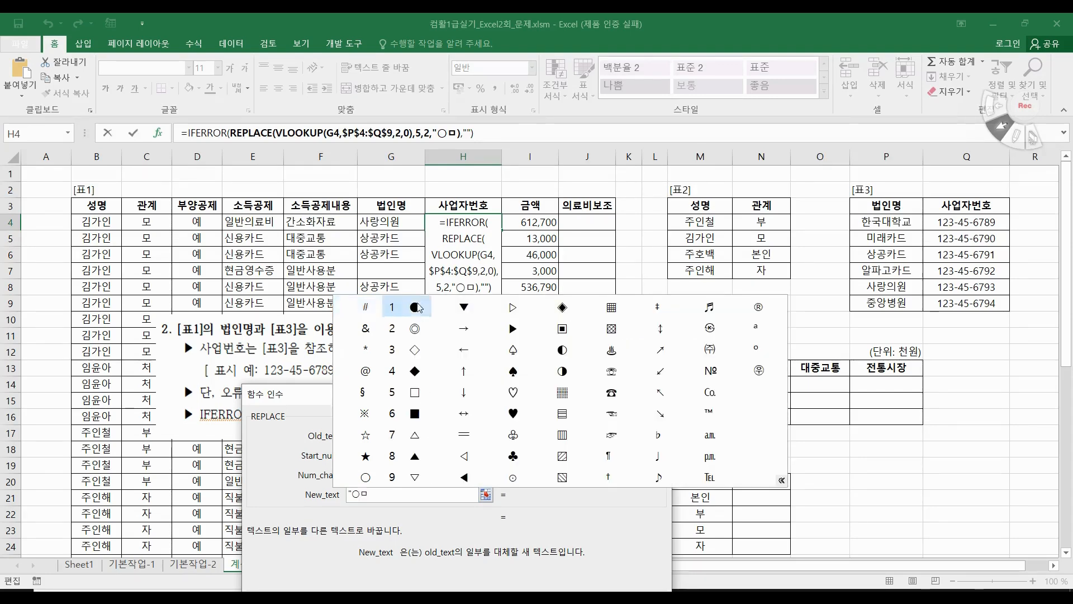
{"action": "left_click", "coordinate": [415, 307]}
{"action": "type", "text": "\""}
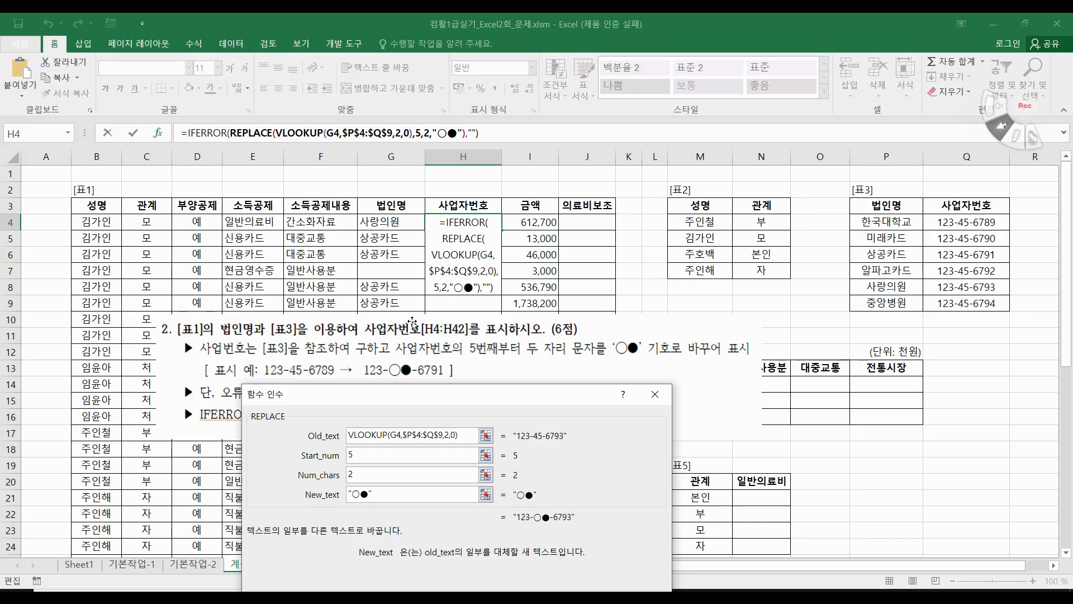
Return to the IFERROR arguments, confirm the H4 formula and fill it down the 사업자번호 column to H42
{"action": "left_click", "coordinate": [193, 133]}
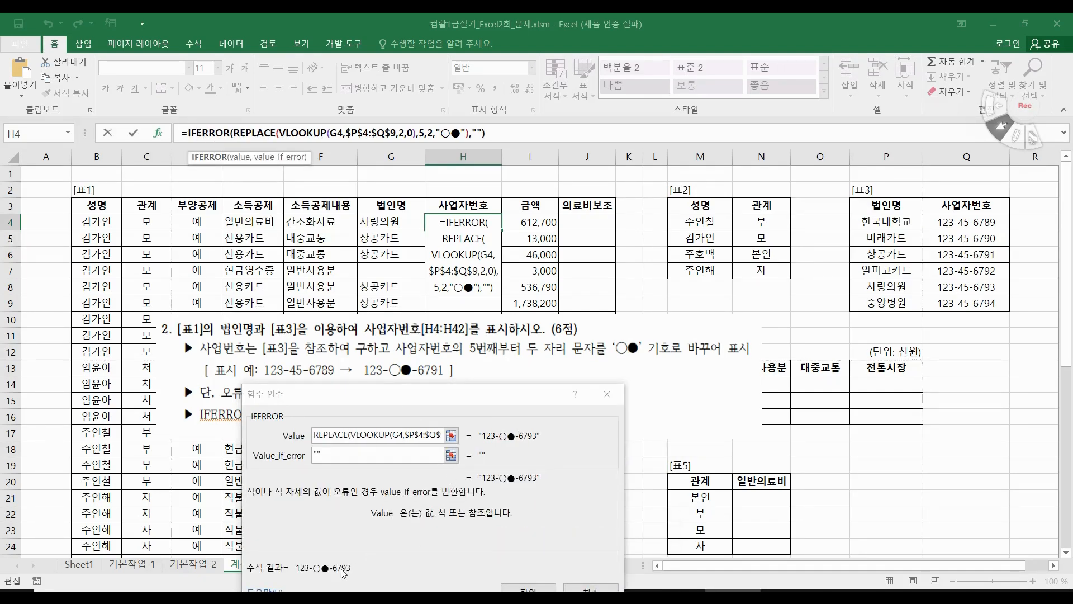
{"action": "left_click_drag", "start_coordinate": [354, 393], "coordinate": [320, 181]}
{"action": "left_click", "coordinate": [504, 386]}
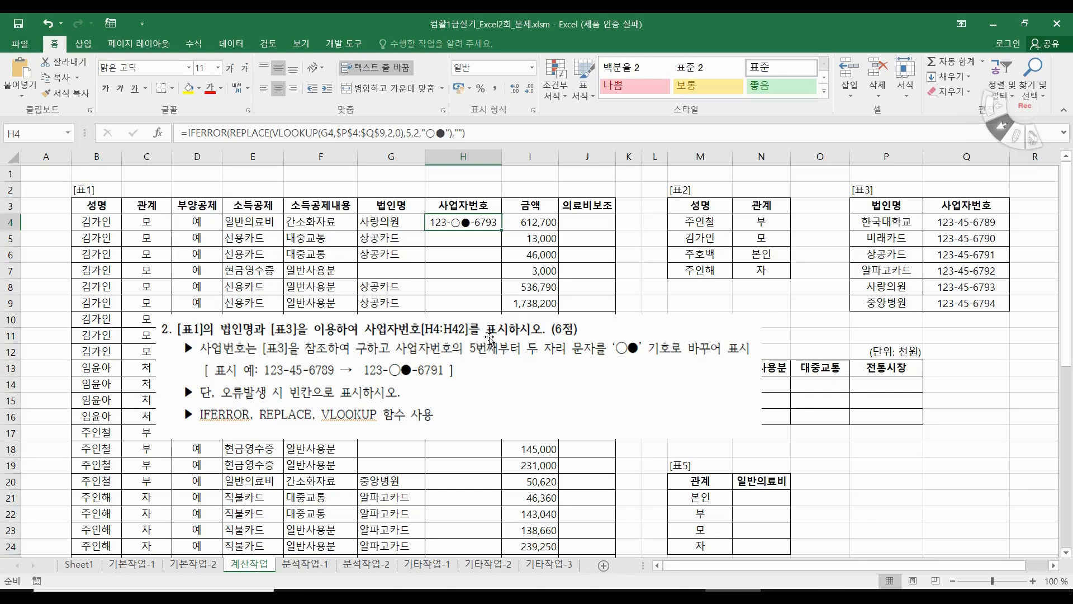
{"action": "double_click", "coordinate": [502, 229]}
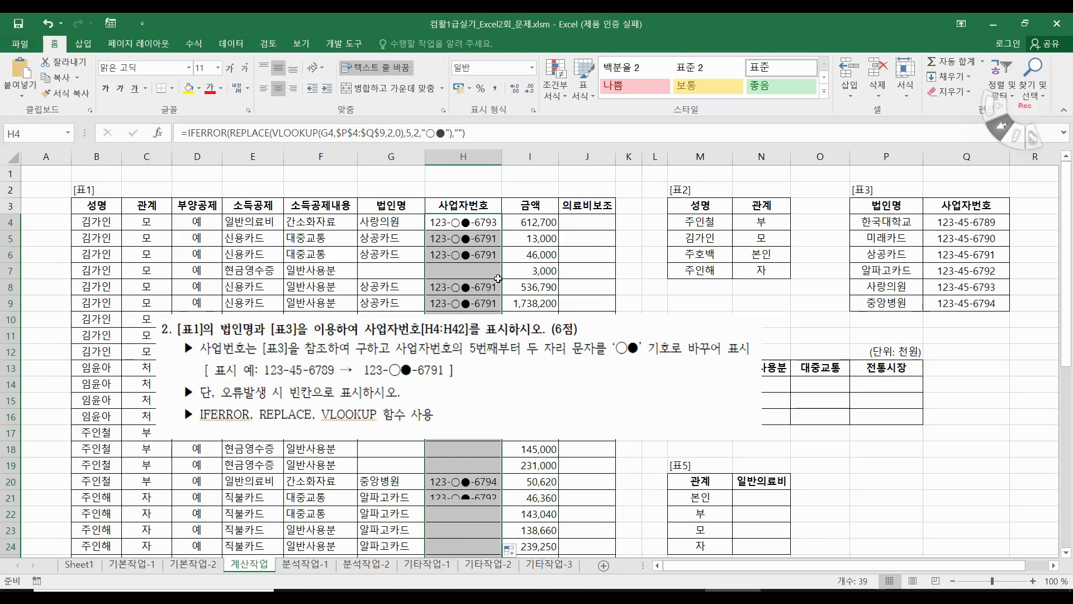
Uncover the filled 사업자번호 column and check its blank cells against 법인명 and the companies listed in [표3]
{"action": "left_click_drag", "start_coordinate": [395, 364], "coordinate": [752, 301]}
{"action": "left_click", "coordinate": [443, 272]}
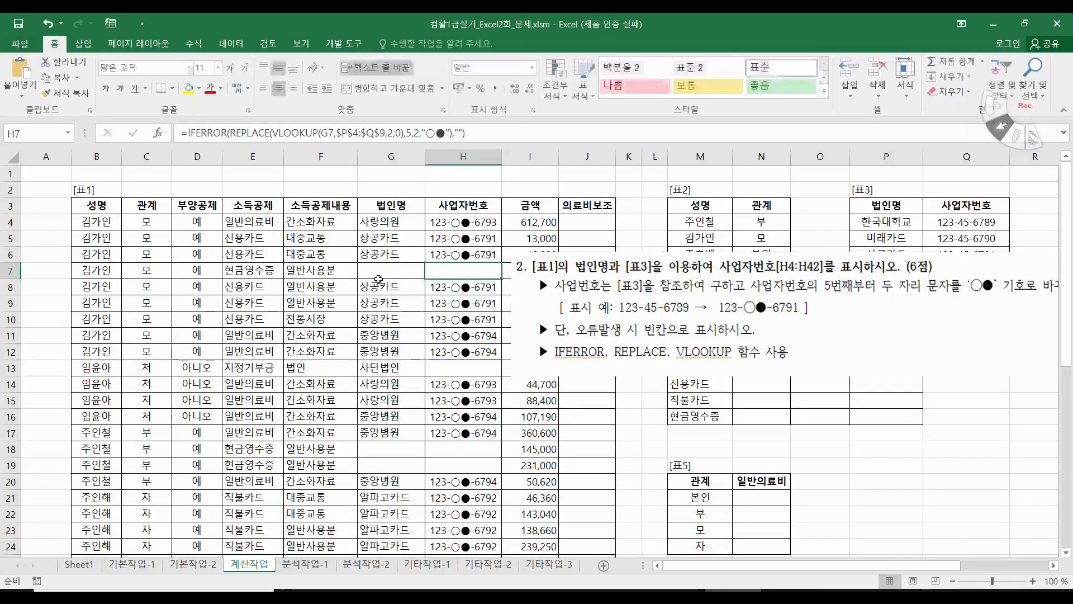
{"action": "left_click", "coordinate": [376, 272]}
{"action": "double_click", "coordinate": [371, 272]}
{"action": "left_click_drag", "start_coordinate": [689, 312], "coordinate": [695, 442]}
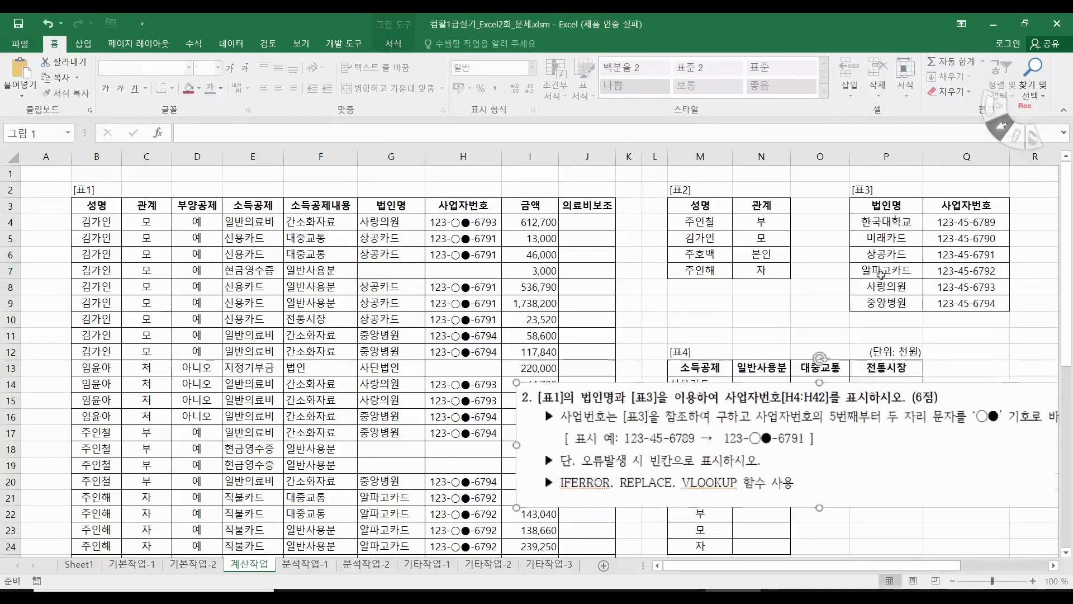
{"action": "left_click", "coordinate": [468, 272]}
{"action": "left_click", "coordinate": [472, 369]}
{"action": "left_click", "coordinate": [470, 448]}
Re-crop the question picture so it shows only question 3, and place it just above [표4]
{"action": "left_click_drag", "start_coordinate": [675, 407], "coordinate": [339, 267]}
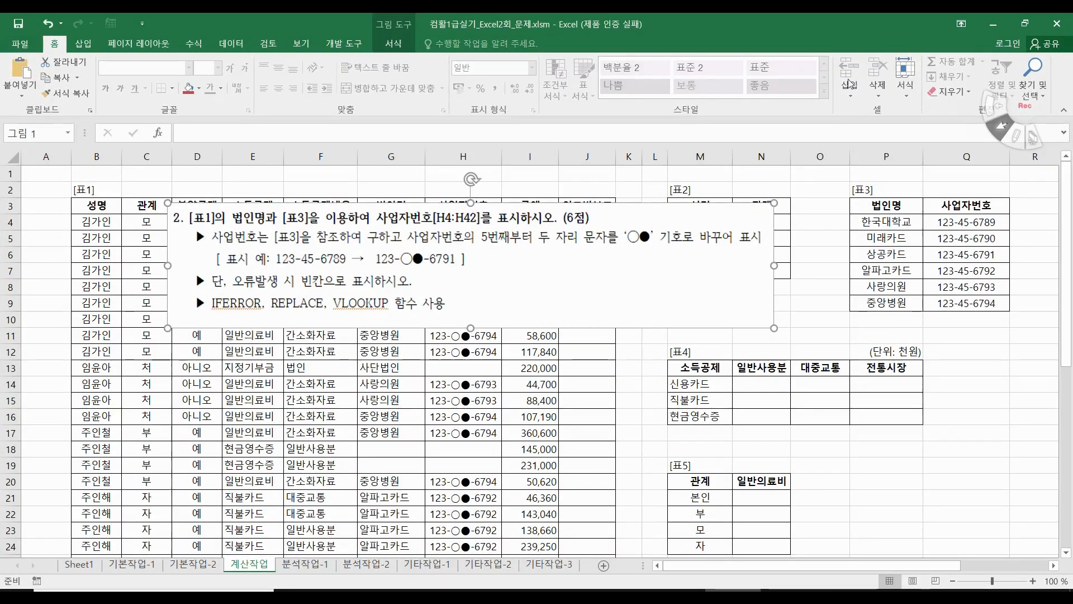
{"action": "left_click", "coordinate": [906, 78]}
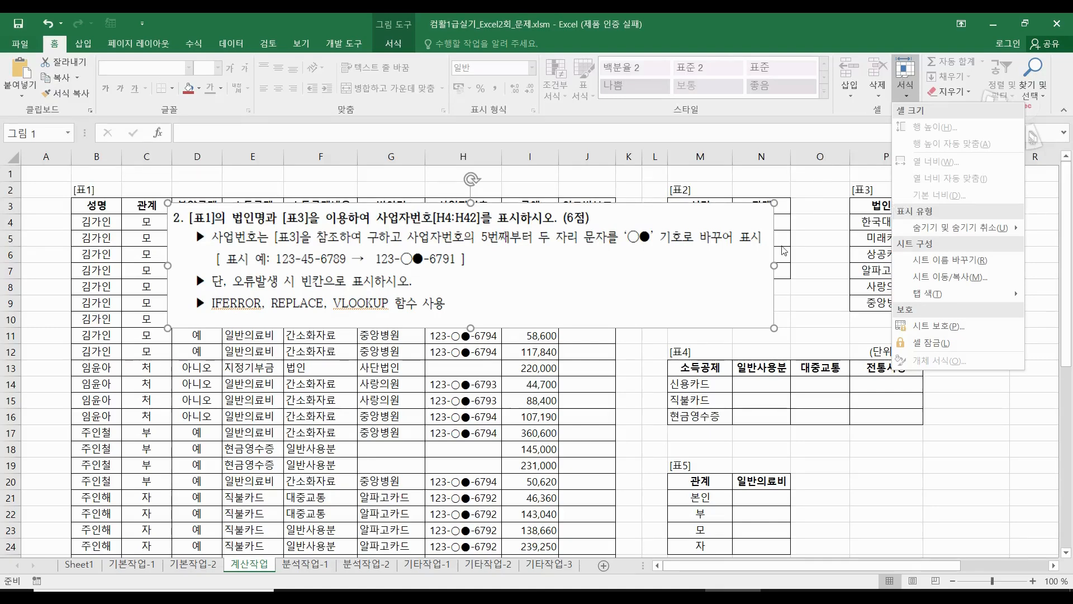
{"action": "left_click", "coordinate": [639, 264]}
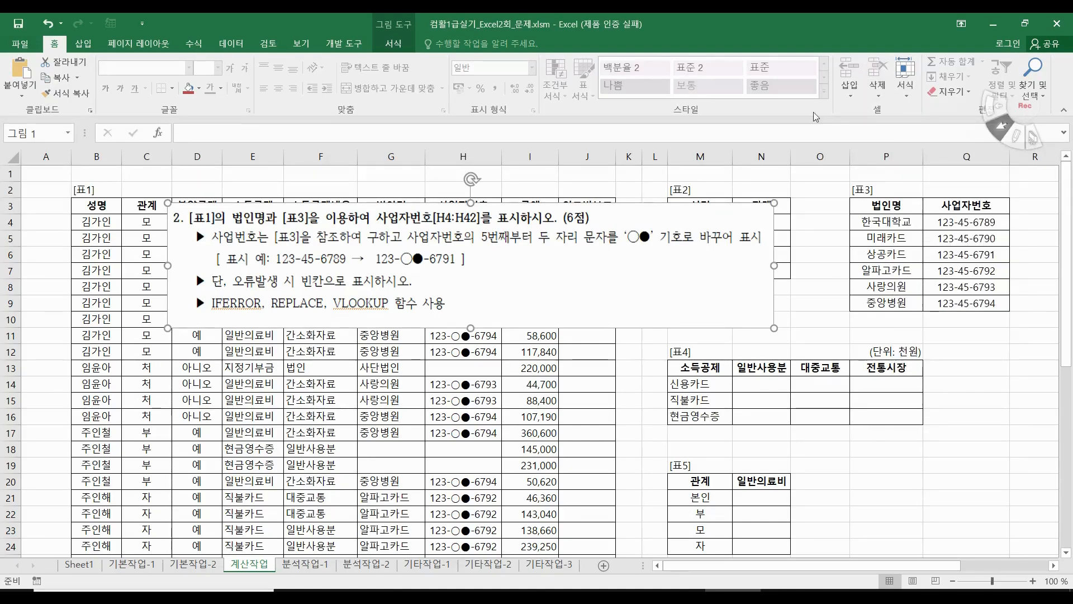
{"action": "left_click", "coordinate": [394, 44]}
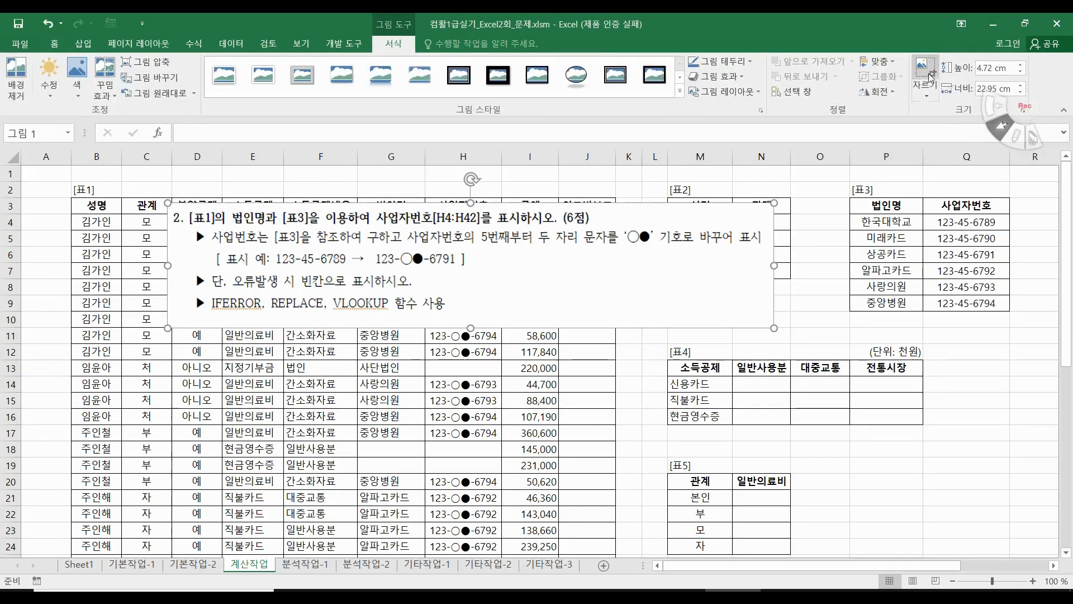
{"action": "left_click", "coordinate": [926, 75]}
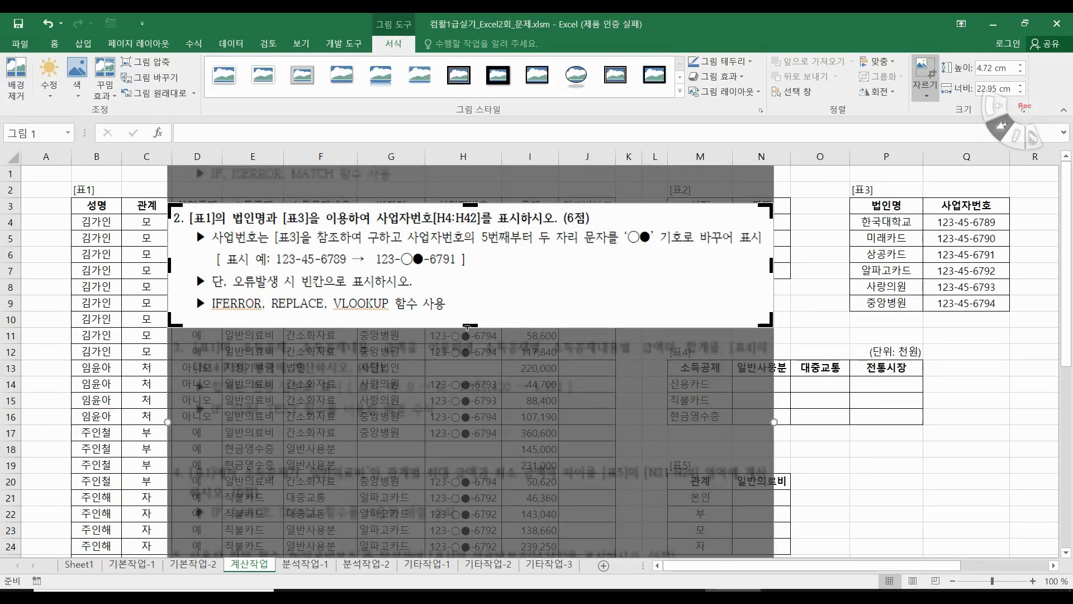
{"action": "left_click_drag", "start_coordinate": [468, 324], "coordinate": [434, 437]}
{"action": "left_click_drag", "start_coordinate": [468, 205], "coordinate": [460, 323]}
{"action": "left_click", "coordinate": [799, 305]}
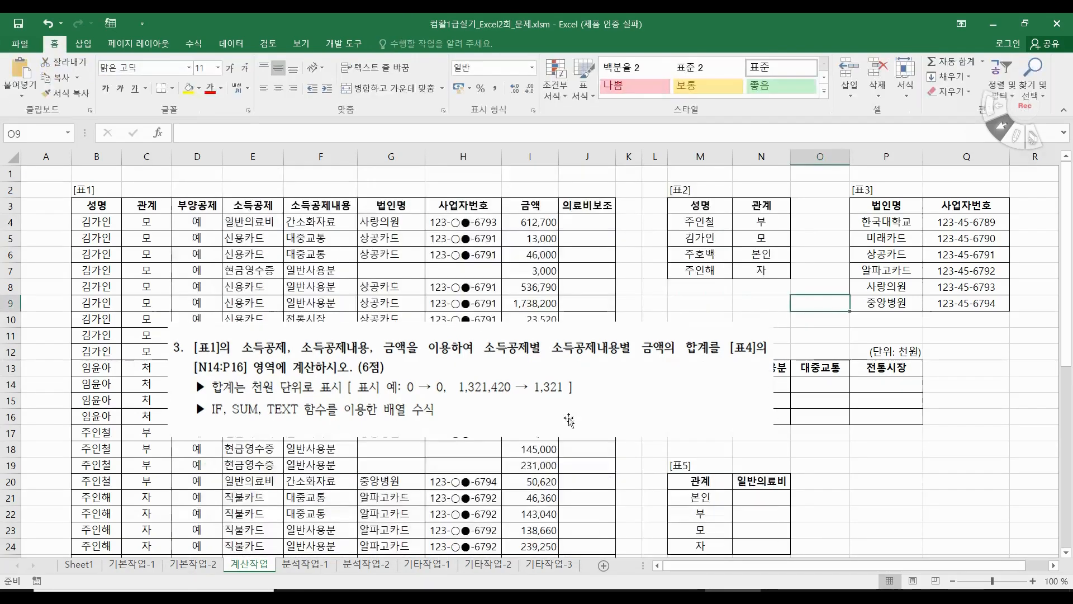
{"action": "left_click_drag", "start_coordinate": [477, 404], "coordinate": [463, 324]}
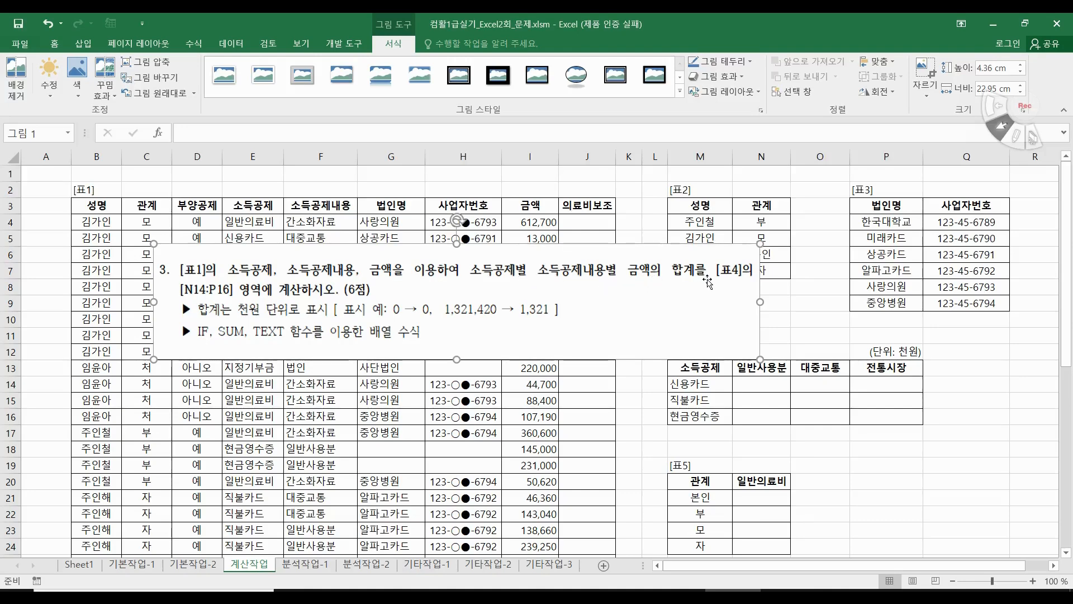
{"action": "left_click_drag", "start_coordinate": [628, 350], "coordinate": [778, 329]}
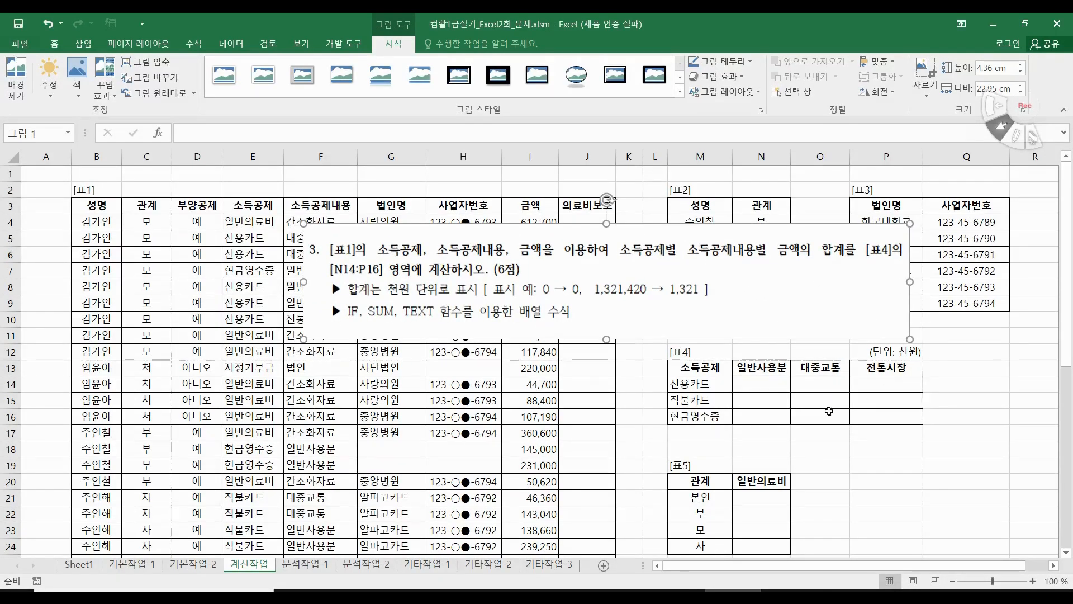
{"action": "left_click", "coordinate": [771, 385]}
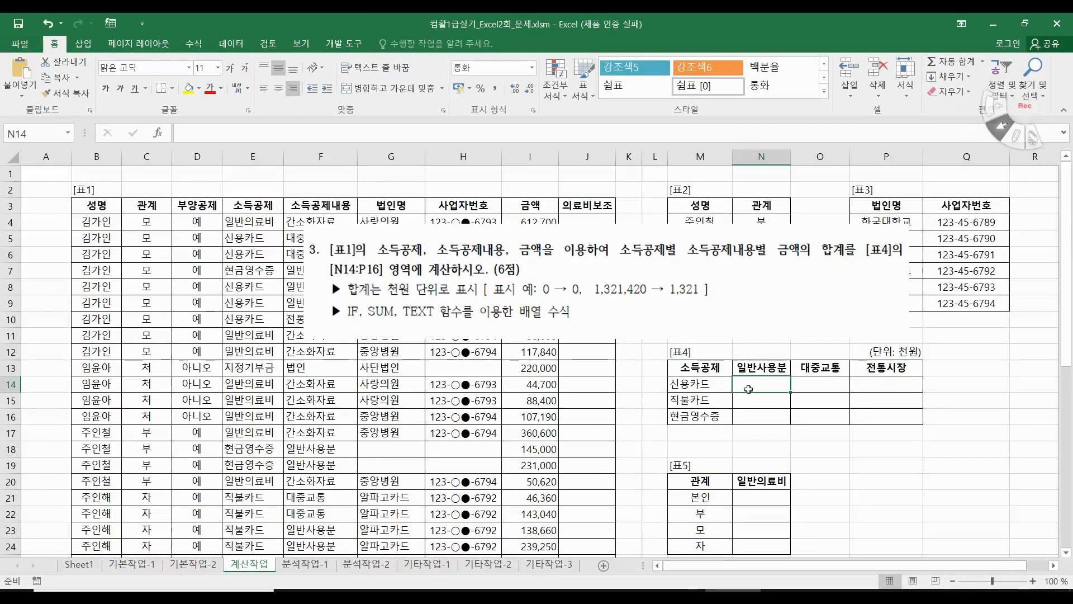
{"action": "left_click", "coordinate": [692, 387]}
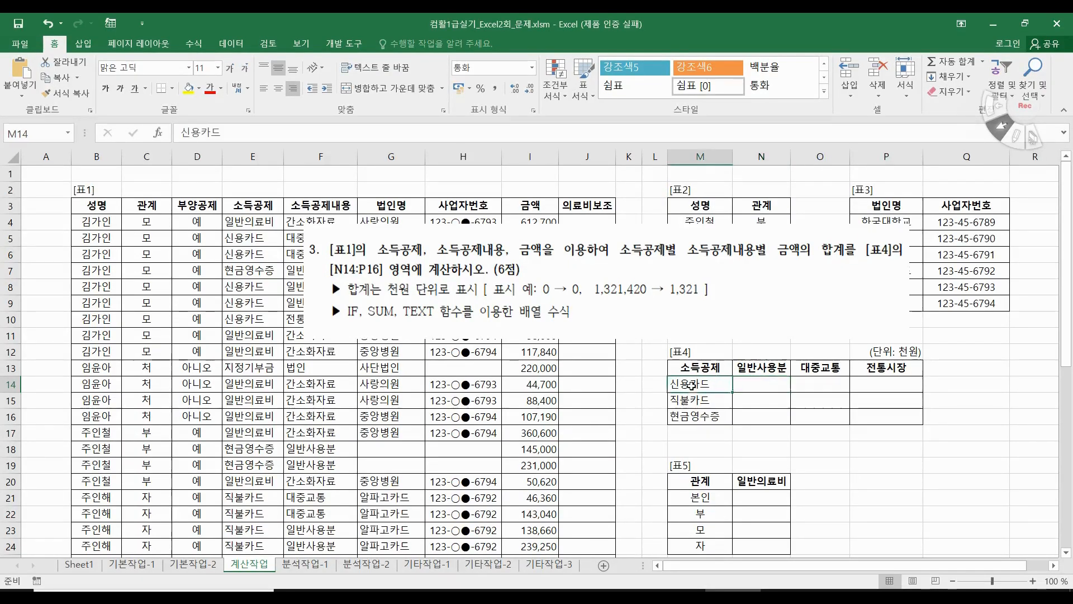
{"action": "left_click", "coordinate": [750, 382]}
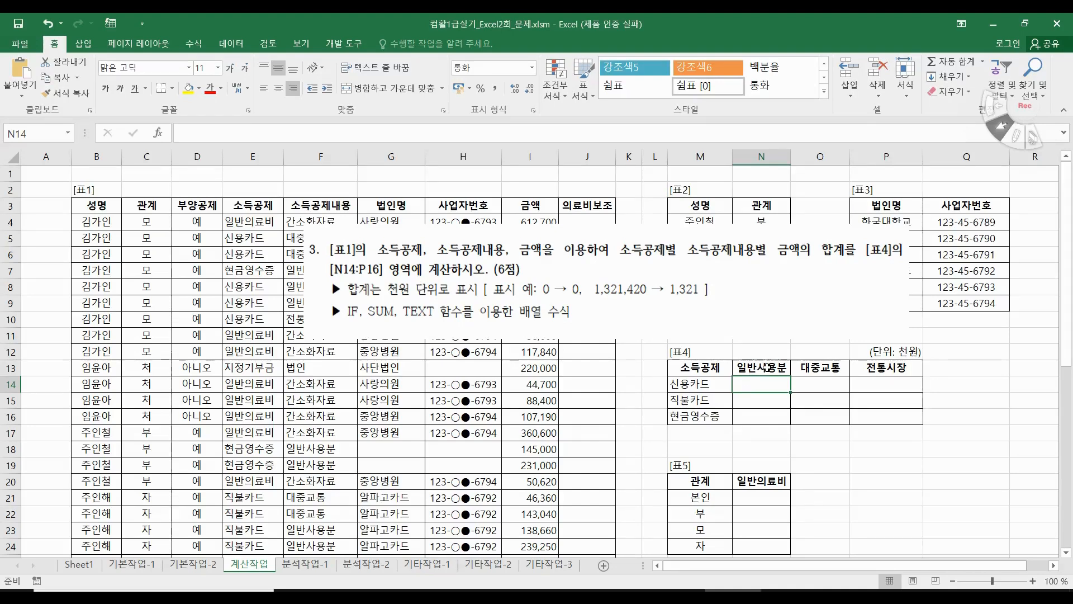
{"action": "left_click", "coordinate": [766, 368]}
{"action": "left_click", "coordinate": [763, 383]}
{"action": "left_click", "coordinate": [763, 372]}
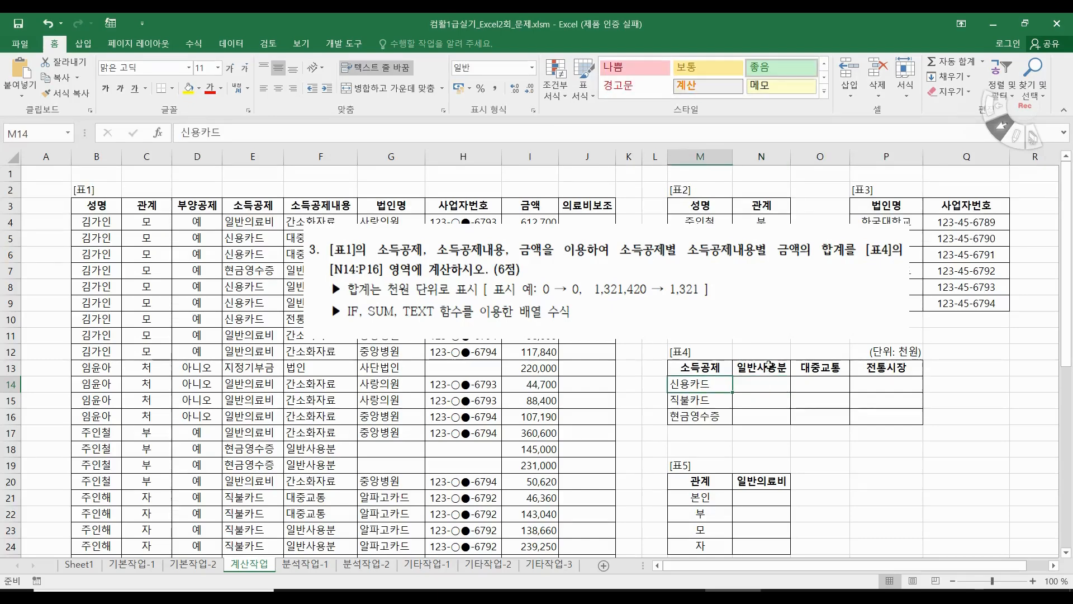
Start a TEXT formula in N14 of [표4] and open its function arguments in Format_text, keeping question 3 readable
{"action": "left_click", "coordinate": [762, 387]}
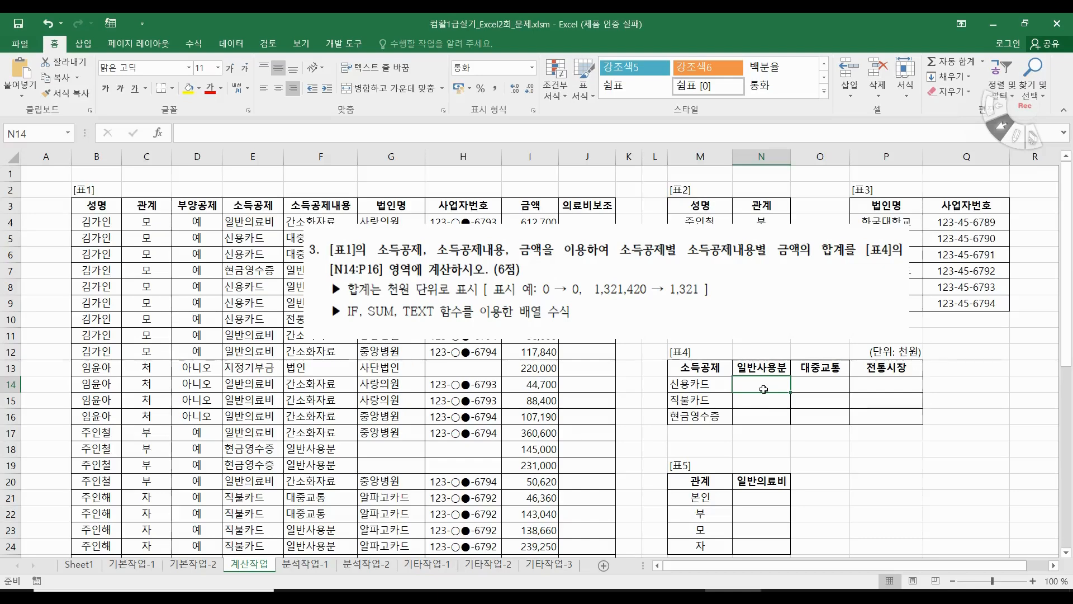
{"action": "type", "text": "="}
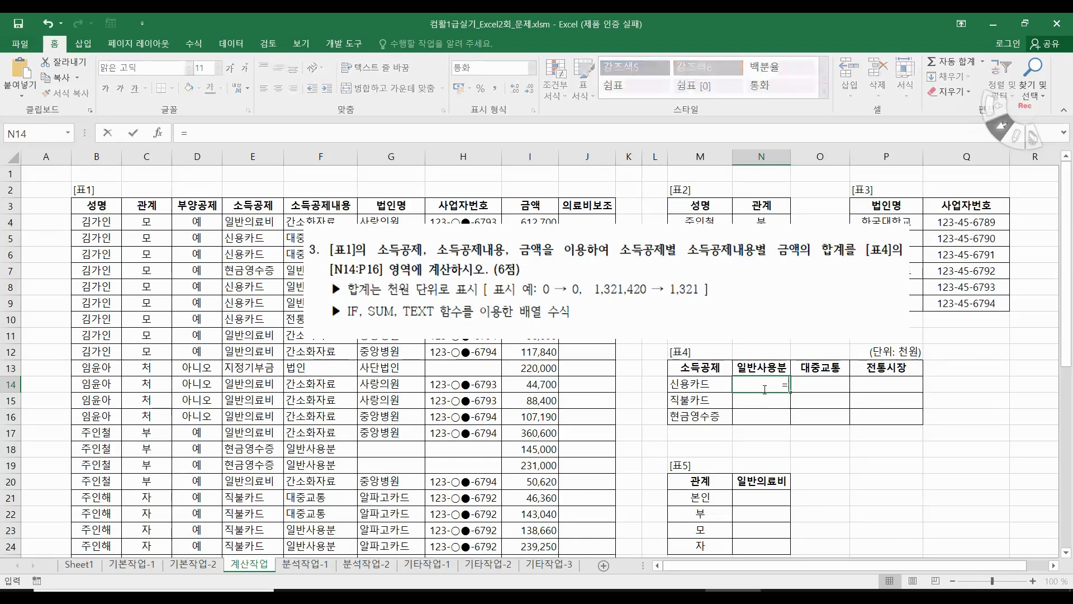
{"action": "type", "text": "ㅅㄷ"}
{"action": "key", "text": "Hangul"}
{"action": "key", "text": "BackSpace"}
{"action": "type", "text": "te"}
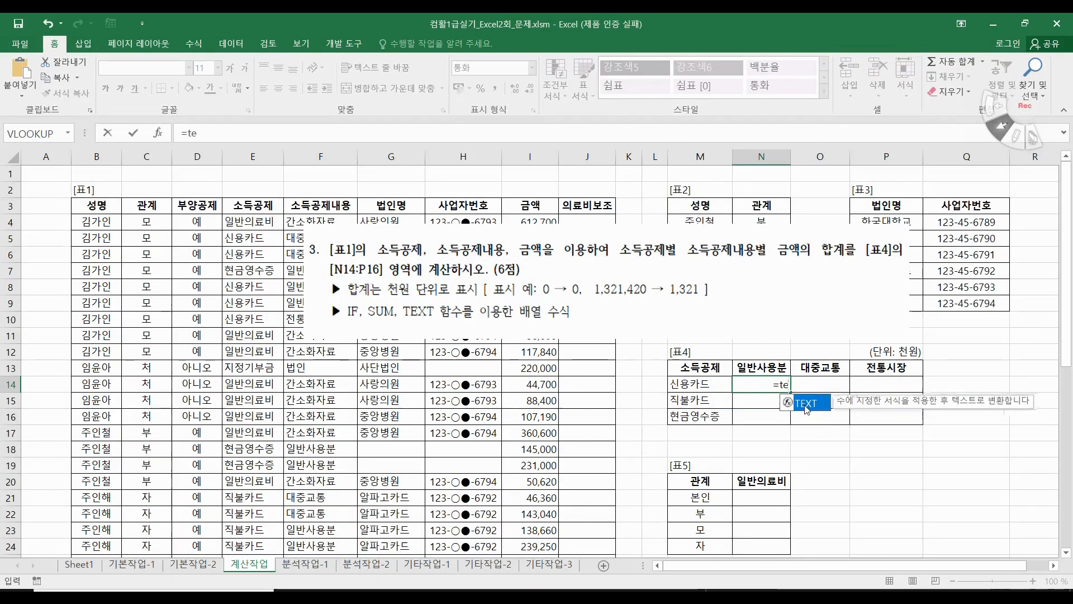
{"action": "double_click", "coordinate": [807, 403]}
{"action": "left_click", "coordinate": [158, 134]}
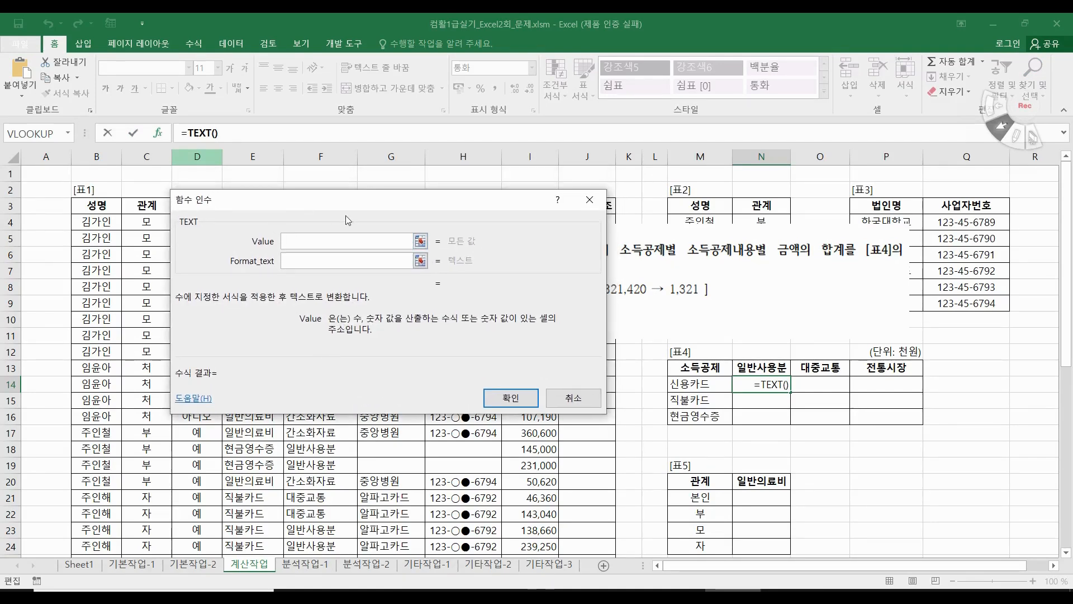
{"action": "left_click", "coordinate": [302, 260]}
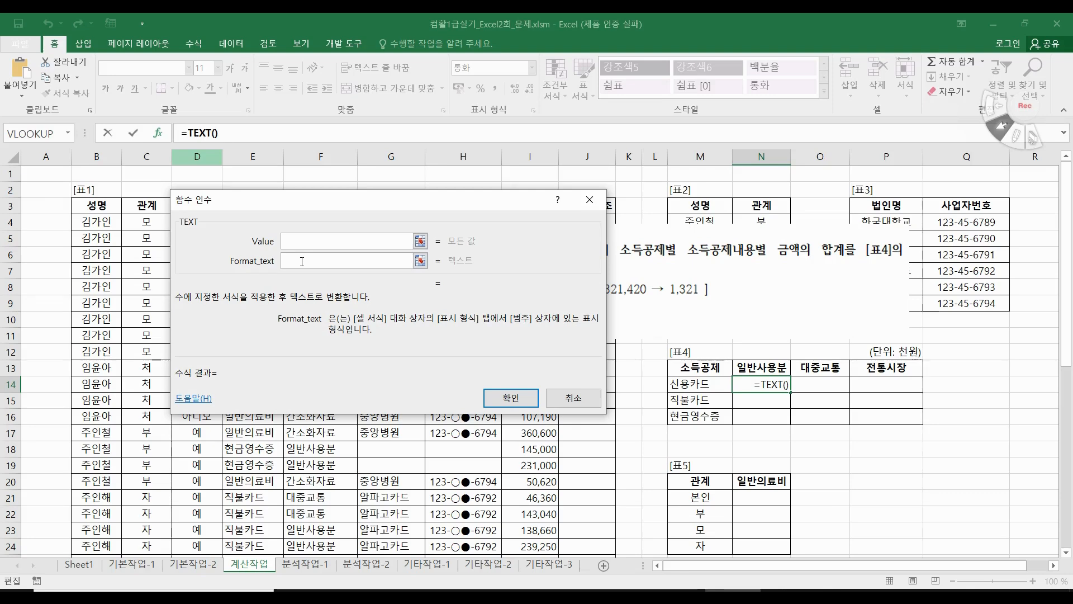
{"action": "left_click_drag", "start_coordinate": [323, 348], "coordinate": [410, 503]}
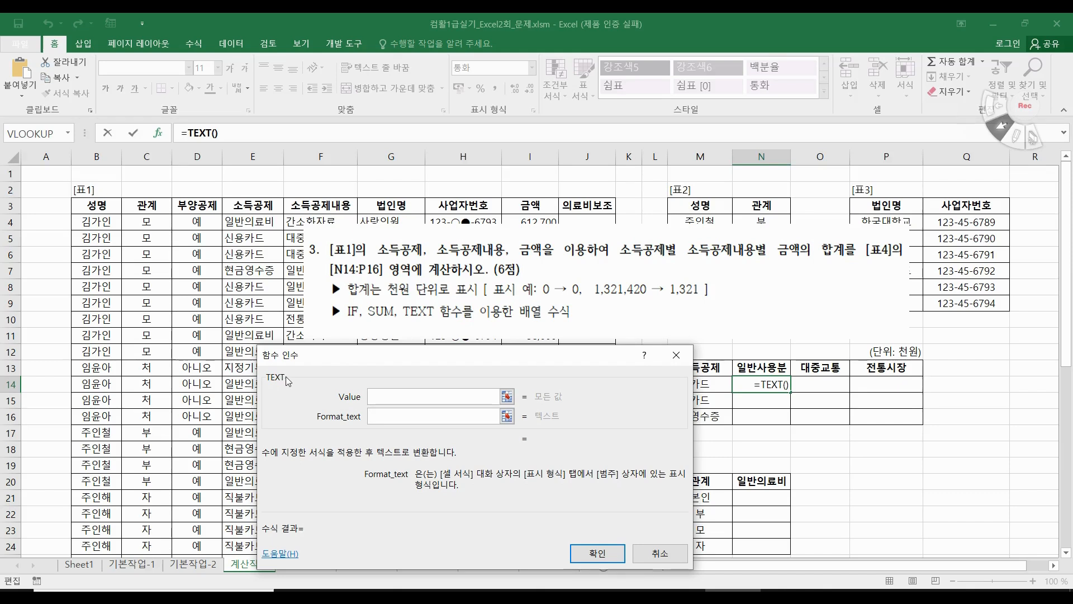
Set the TEXT function's Format_text in N14 to "#,##0," so the sum displays in thousands
{"action": "type", "text": "\"$"}
{"action": "key", "text": "BackSpace"}
{"action": "type", "text": "#,##0,"}
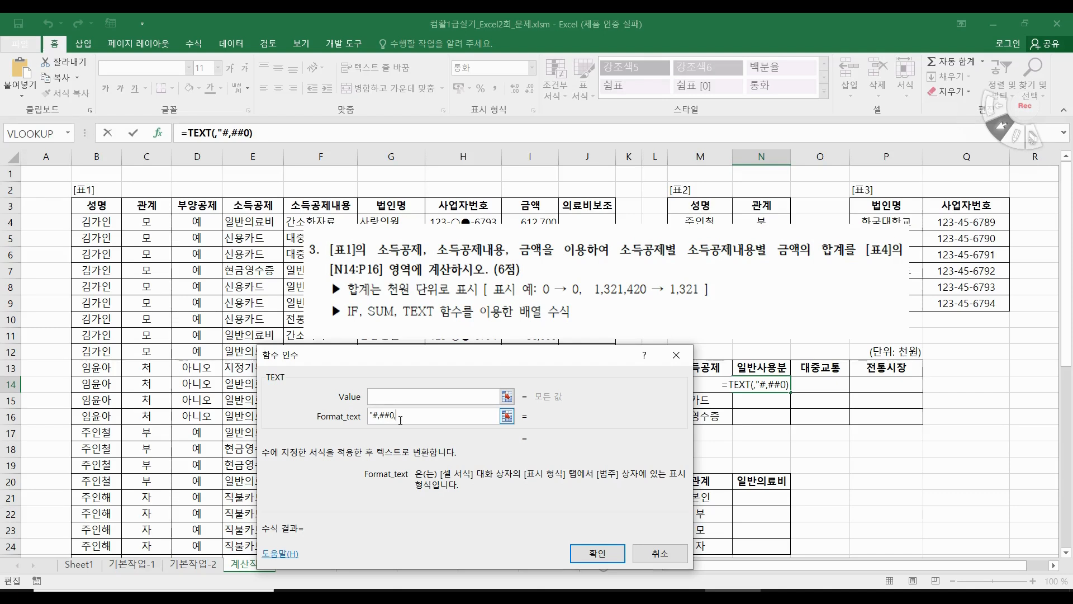
{"action": "type", "text": "\""}
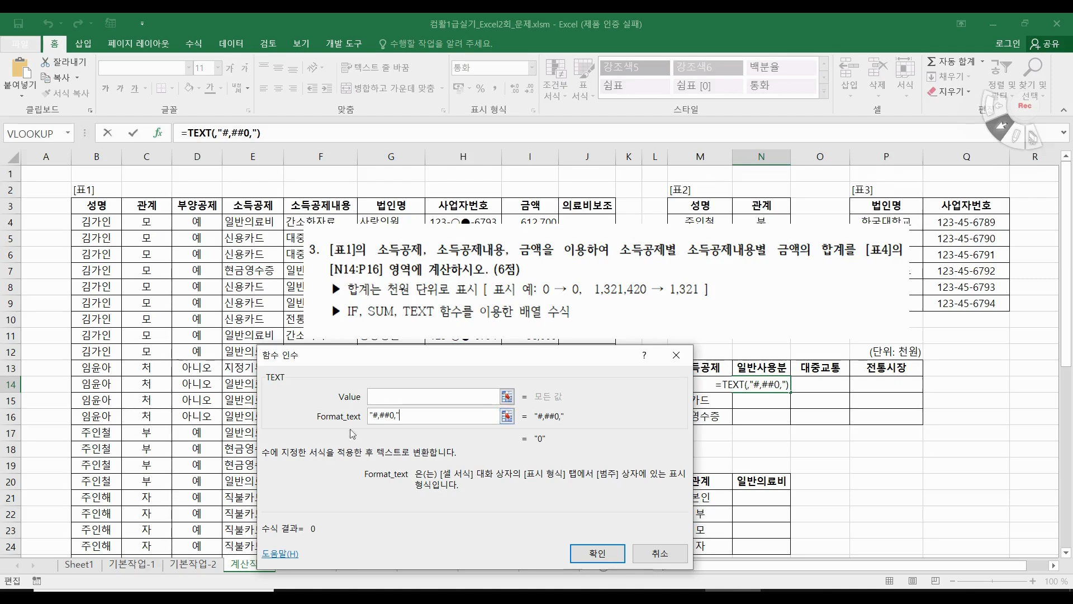
Nest a SUM function in the Value argument of TEXT and clear its suggested range I14:M14
{"action": "left_click", "coordinate": [393, 396]}
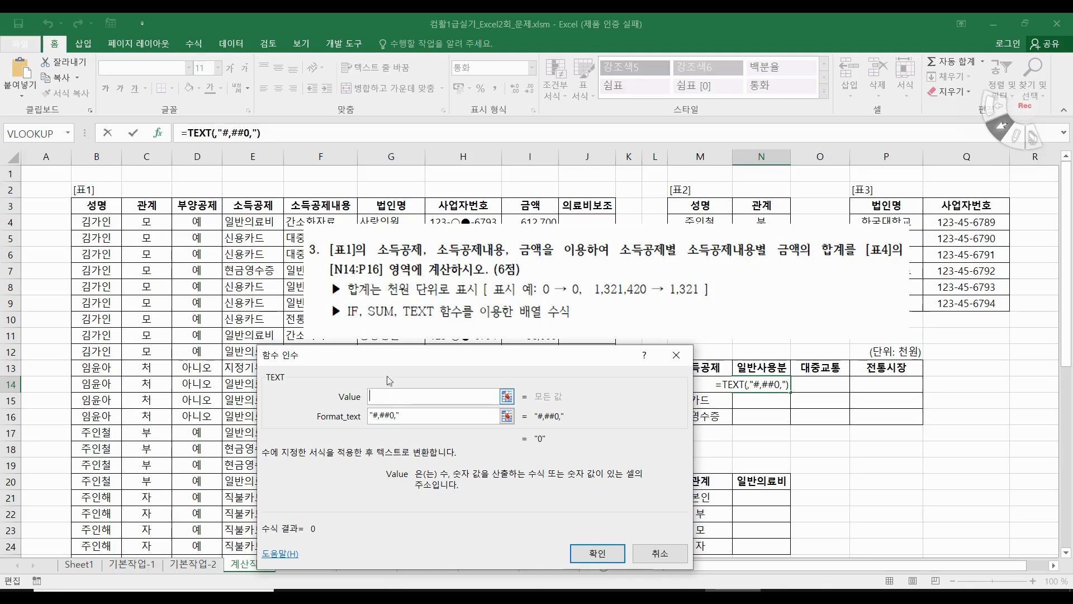
{"action": "left_click", "coordinate": [67, 134]}
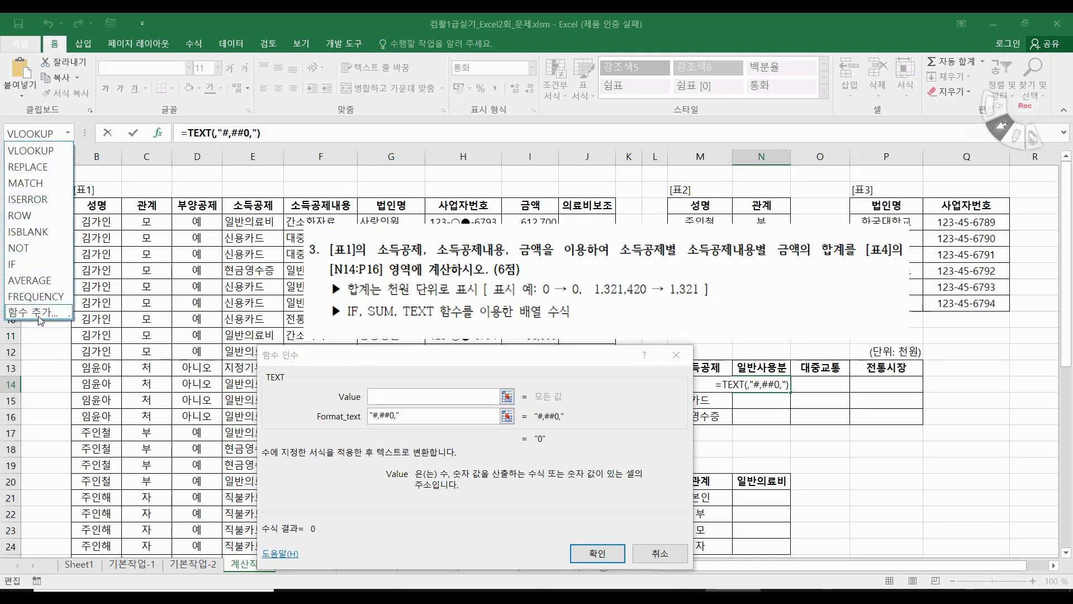
{"action": "left_click", "coordinate": [39, 315]}
{"action": "type", "text": "sum"}
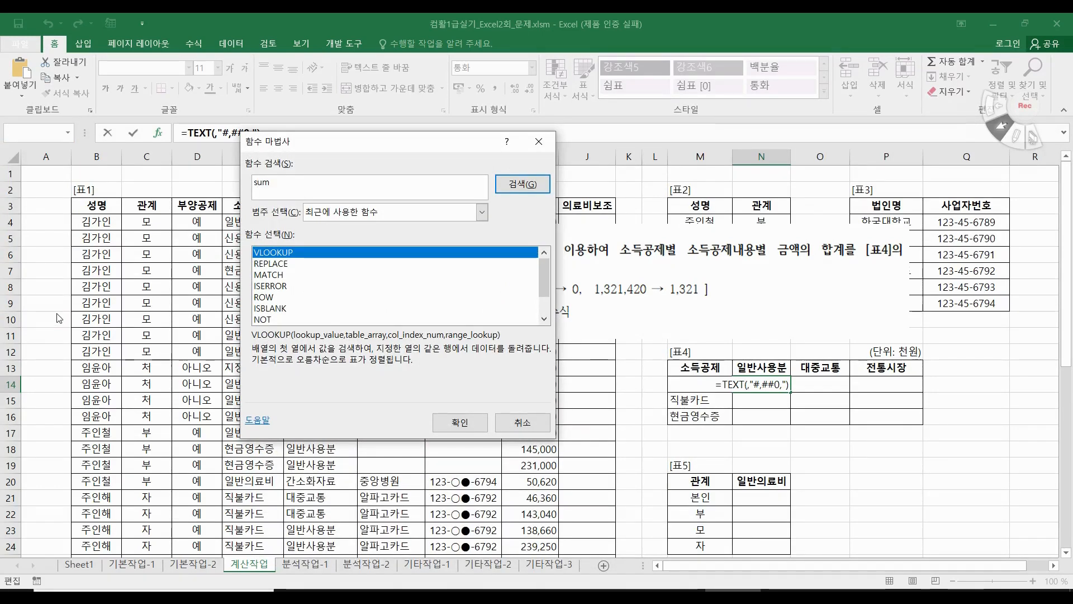
{"action": "key", "text": "Return"}
{"action": "left_click", "coordinate": [454, 424]}
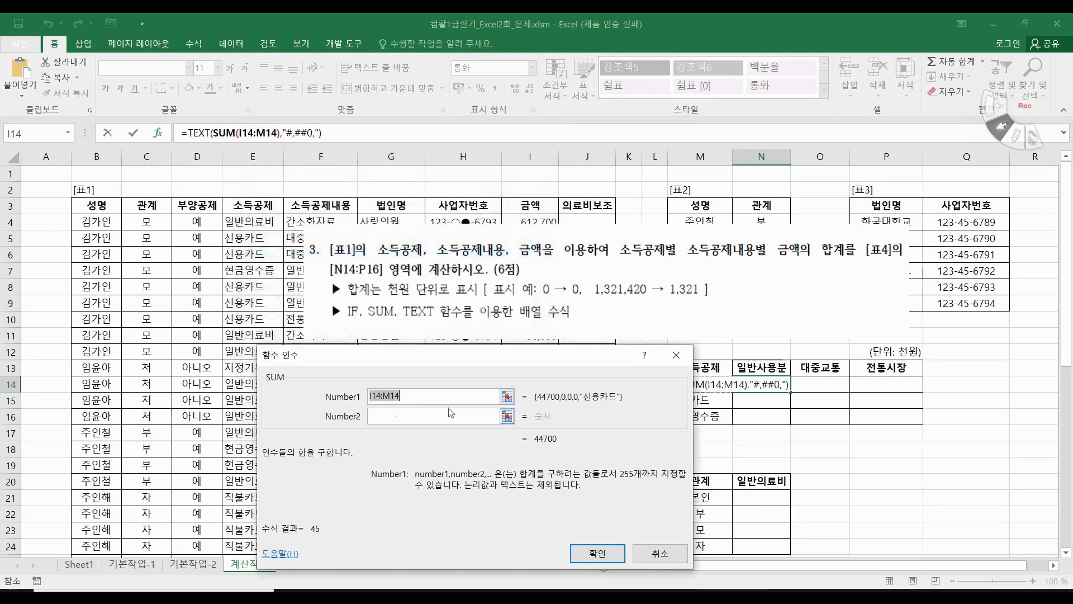
{"action": "key", "text": "Delete"}
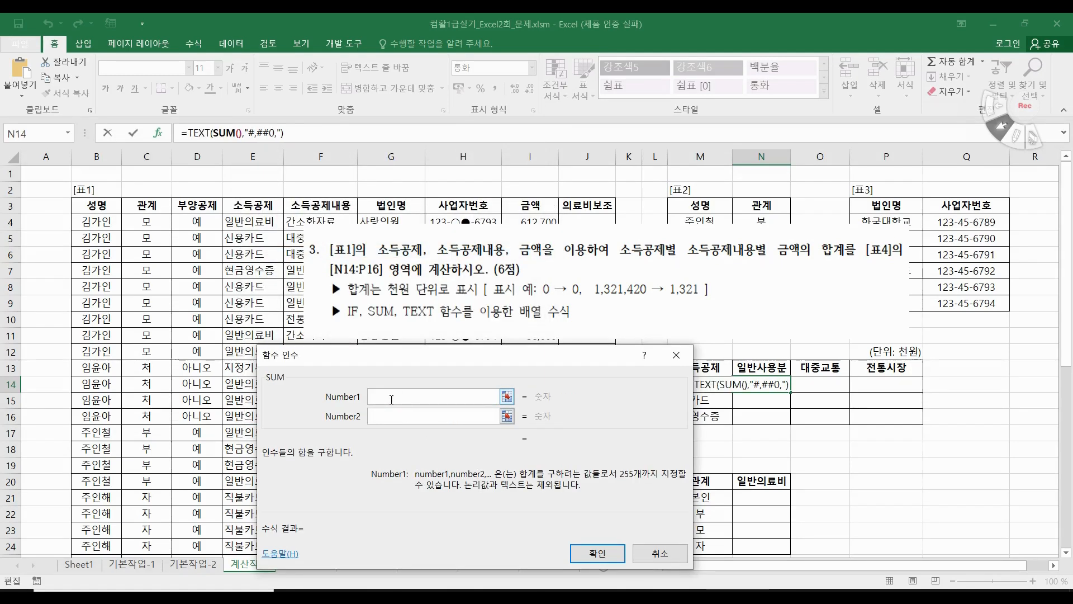
{"action": "left_click", "coordinate": [68, 133]}
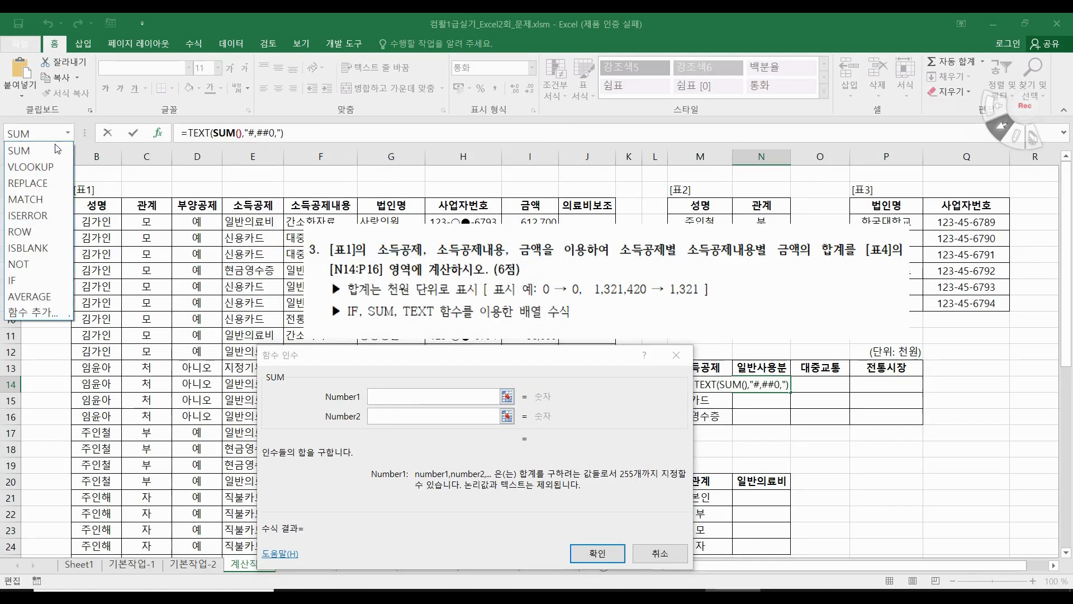
{"action": "left_click", "coordinate": [29, 297]}
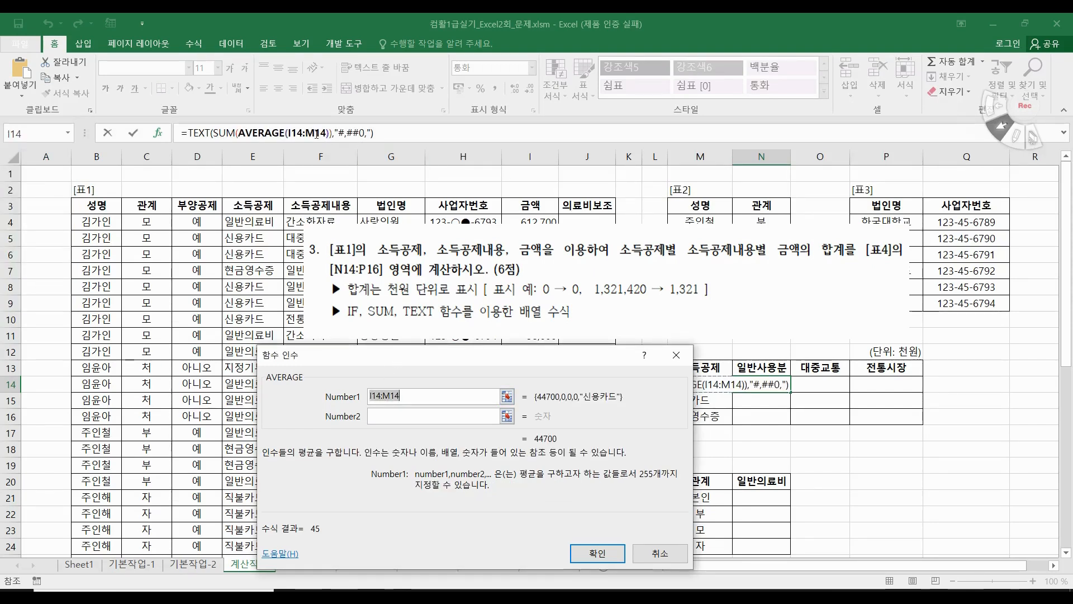
{"action": "left_click", "coordinate": [236, 132]}
{"action": "key", "text": "BackSpace"}
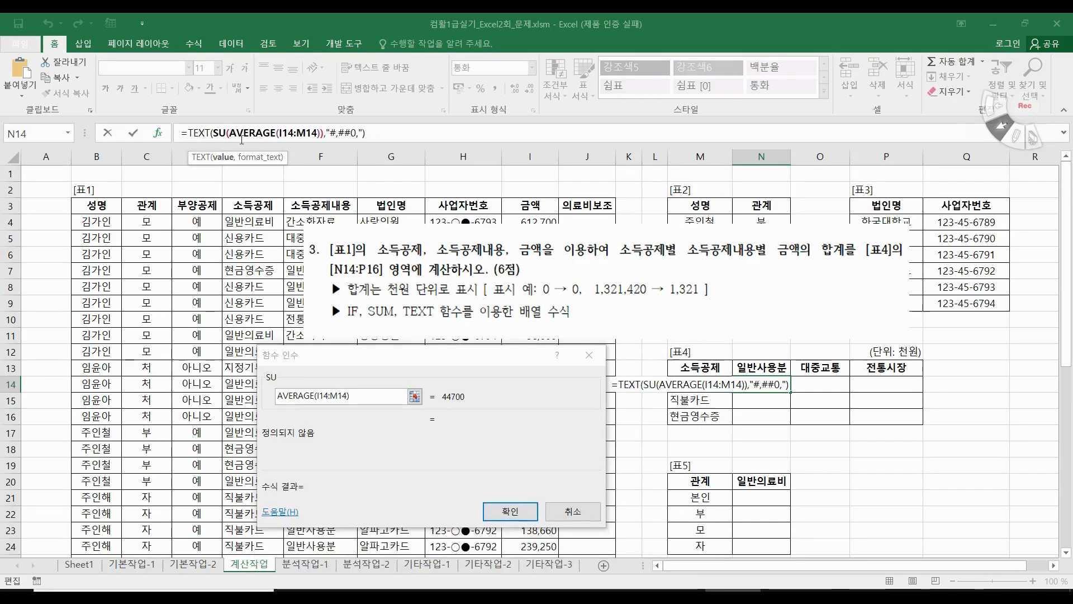
{"action": "type", "text": "m"}
{"action": "key", "text": "Delete"}
{"action": "key", "text": "Delete"}
{"action": "key", "text": "Delete"}
{"action": "key", "text": "Delete"}
{"action": "key", "text": "Delete"}
{"action": "key", "text": "Delete"}
{"action": "key", "text": "Delete"}
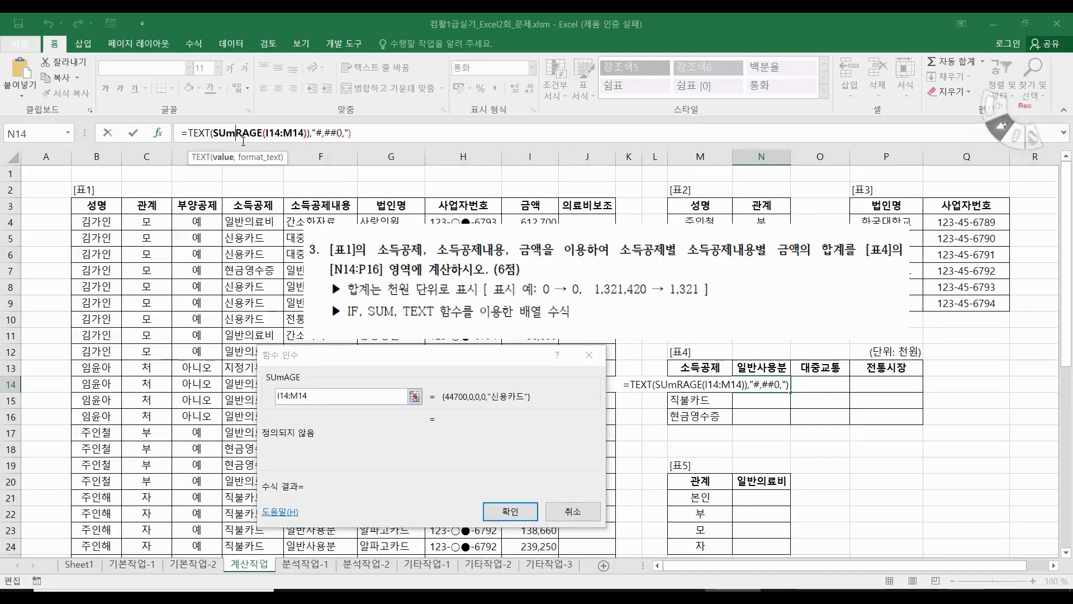
{"action": "key", "text": "Delete"}
{"action": "key", "text": "Delete"}
{"action": "key", "text": "Delete"}
{"action": "key", "text": "Delete"}
{"action": "key", "text": "Delete"}
{"action": "key", "text": "Delete"}
{"action": "key", "text": "Delete"}
{"action": "key", "text": "Delete"}
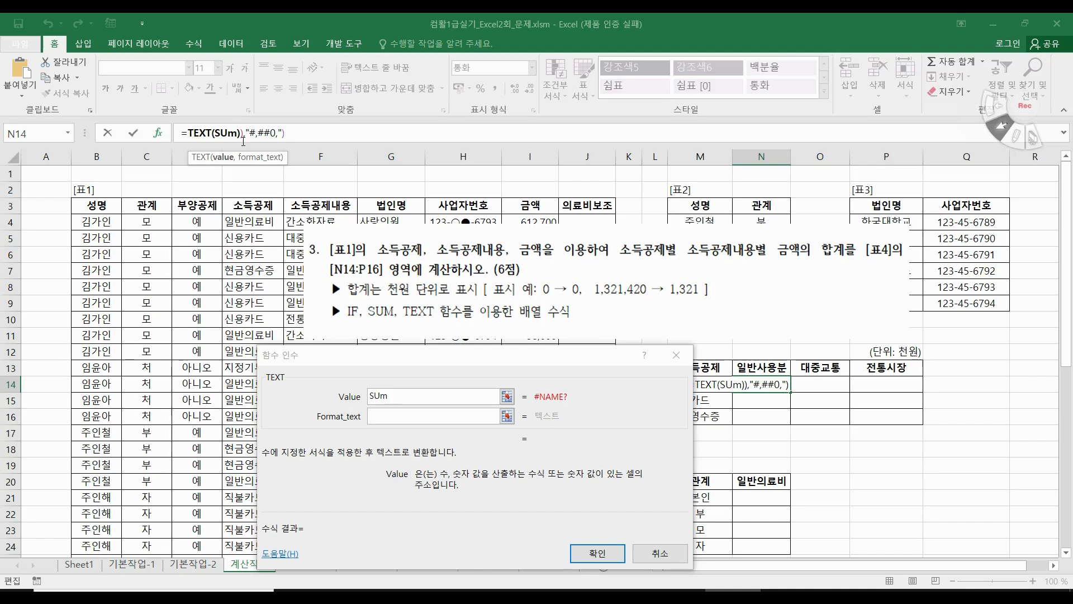
{"action": "key", "text": "BackSpace"}
{"action": "key", "text": "BackSpace"}
{"action": "type", "text": "um("}
{"action": "left_click", "coordinate": [237, 132]}
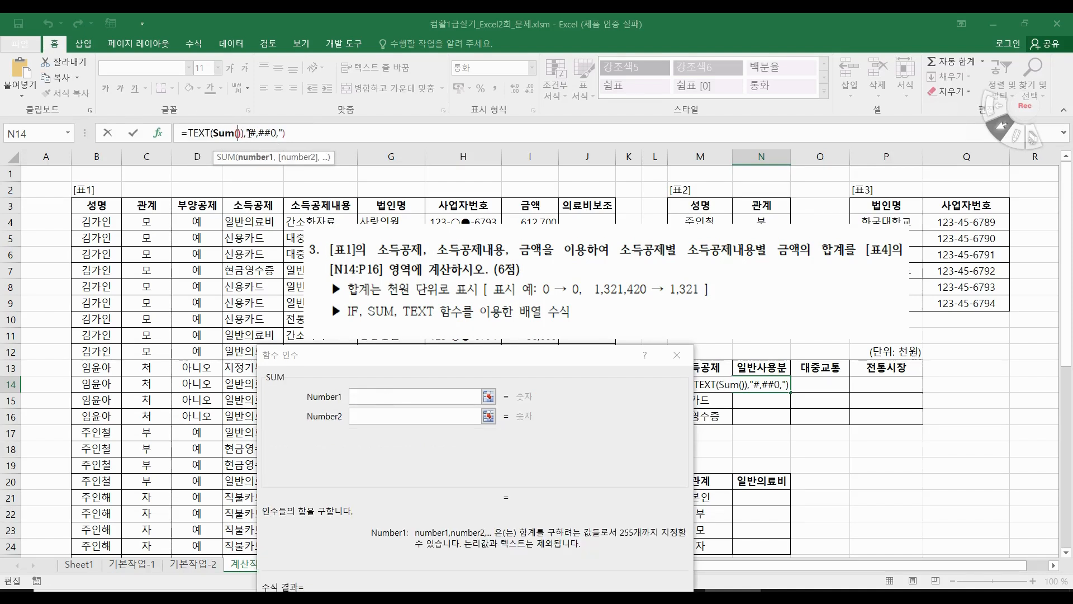
{"action": "left_click", "coordinate": [394, 396]}
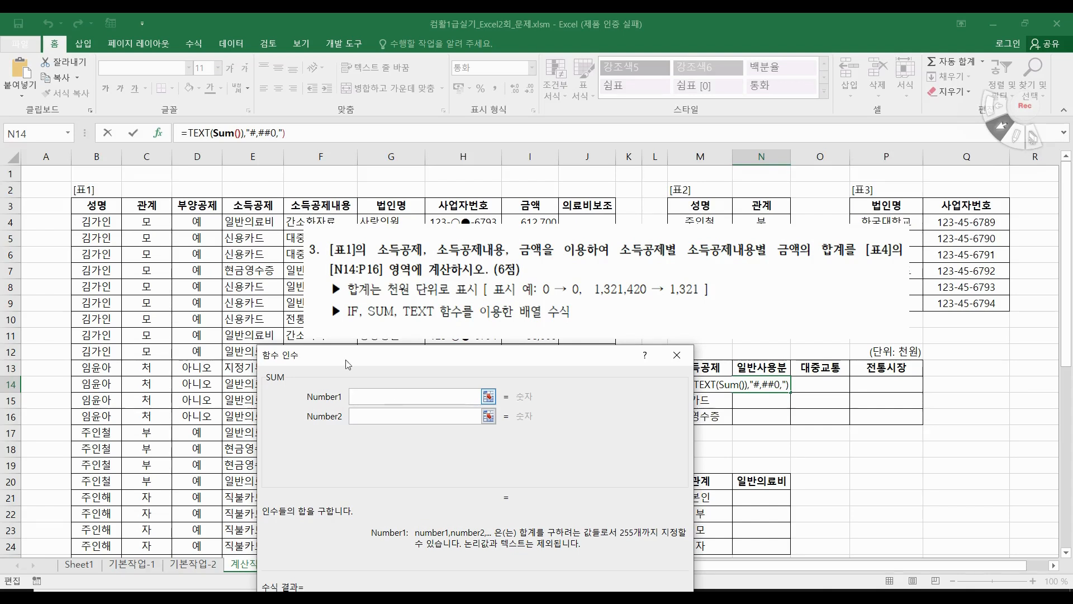
{"action": "left_click", "coordinate": [242, 135]}
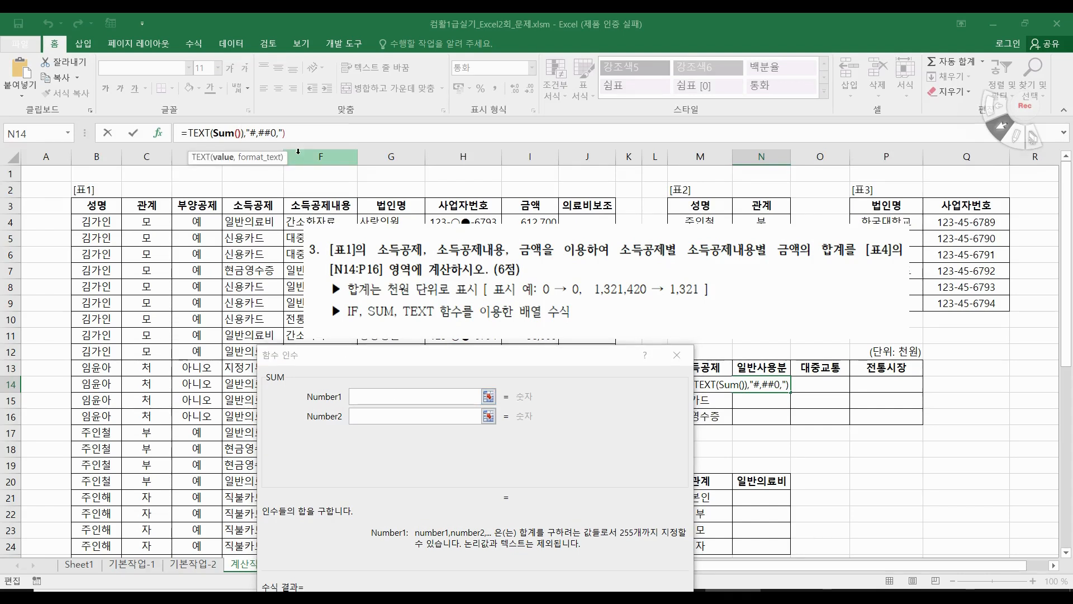
{"action": "left_click", "coordinate": [402, 397]}
Nest an IF function inside SUM and enter ()*() in Logical_test as the frame for two multiplied conditions
{"action": "left_click", "coordinate": [69, 134]}
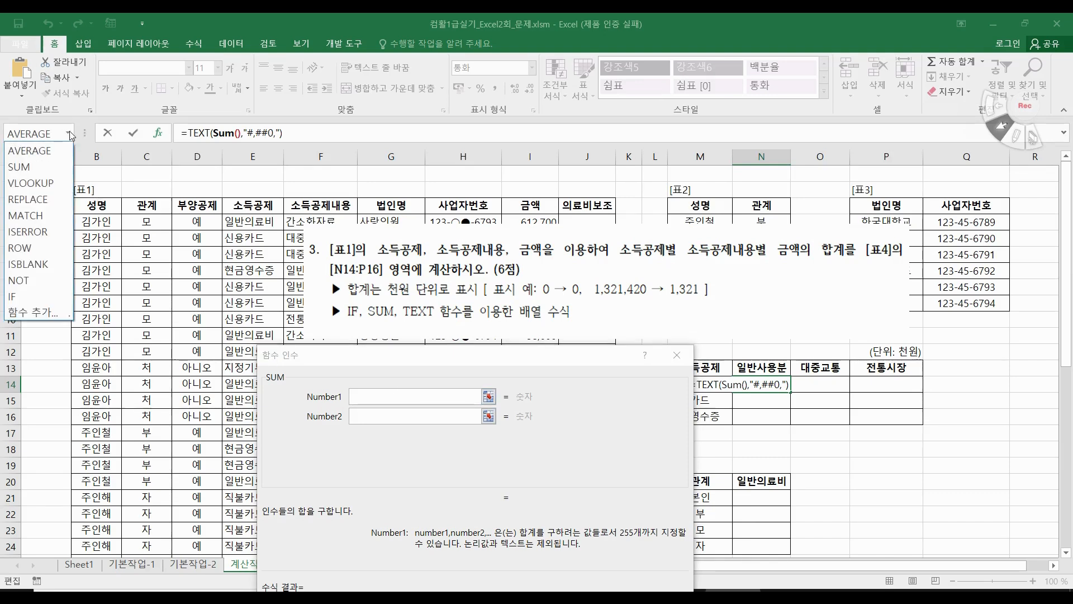
{"action": "left_click", "coordinate": [23, 296]}
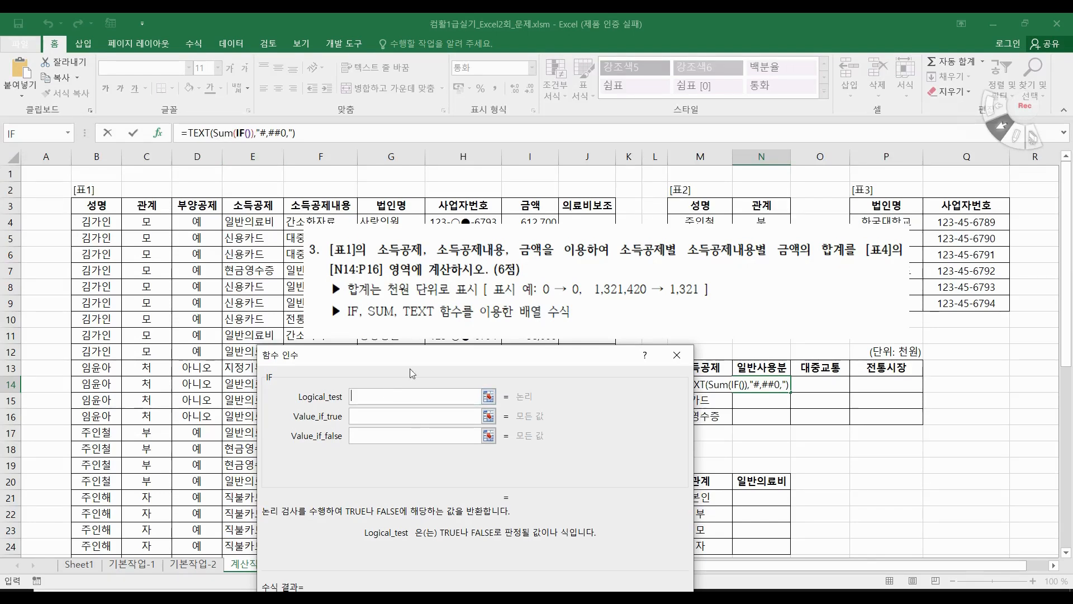
{"action": "left_click_drag", "start_coordinate": [457, 351], "coordinate": [402, 351]}
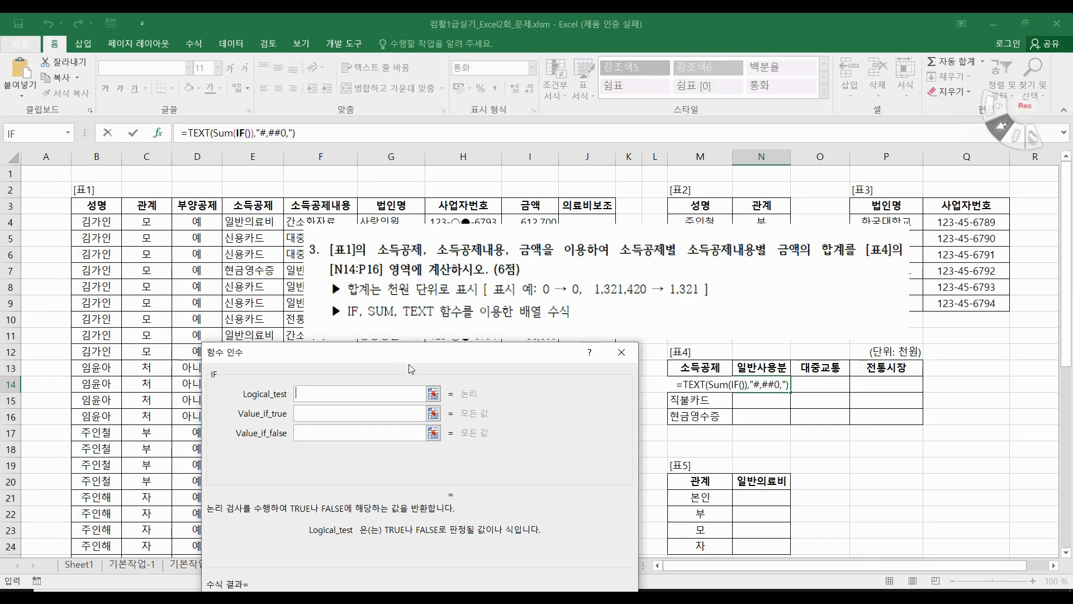
{"action": "type", "text": "()"}
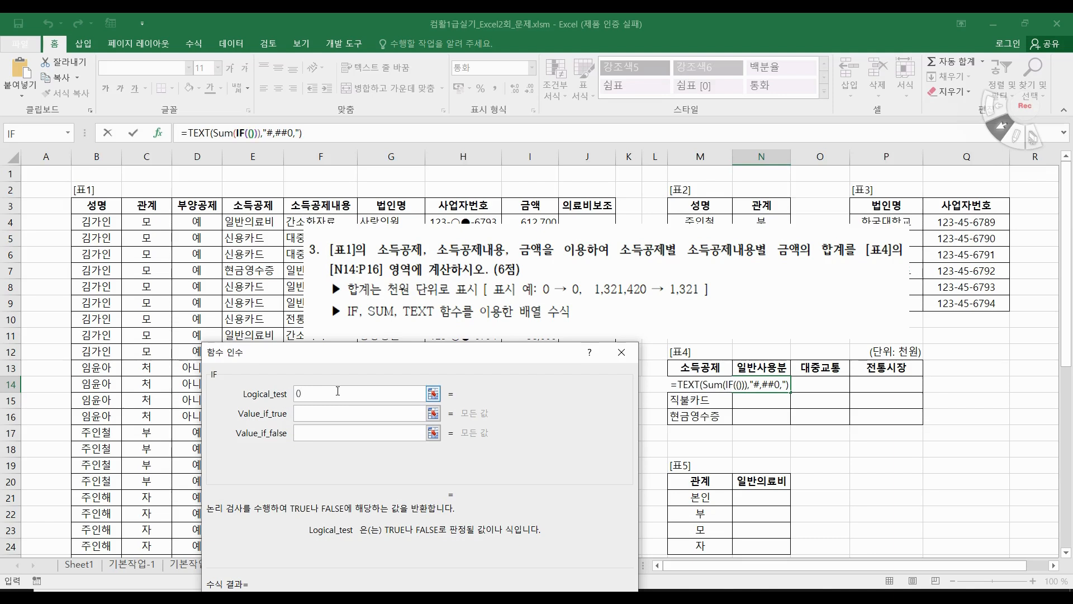
{"action": "type", "text": "*("}
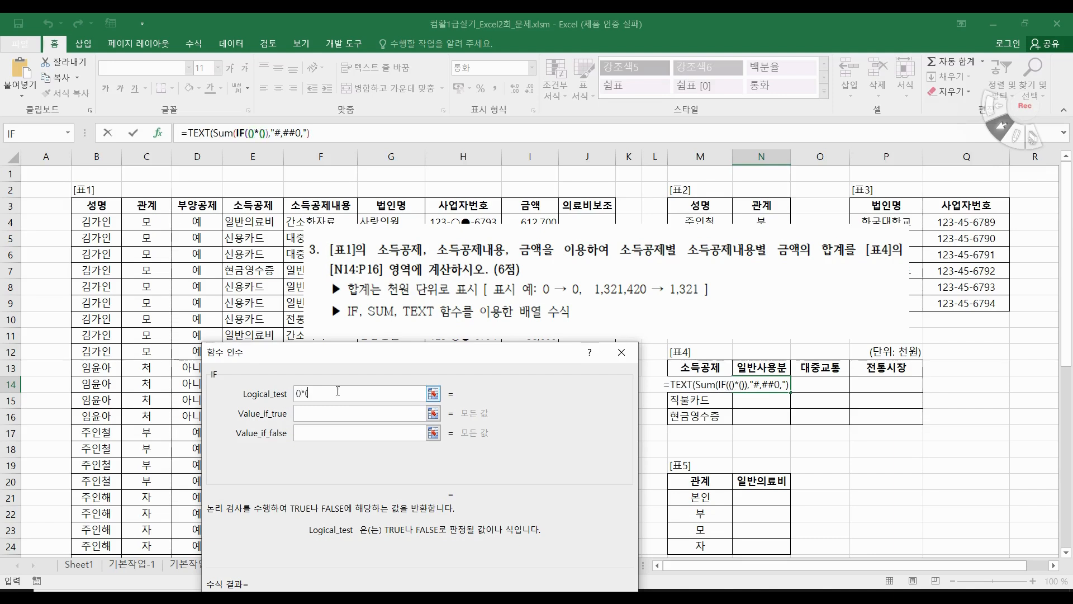
{"action": "type", "text": ")"}
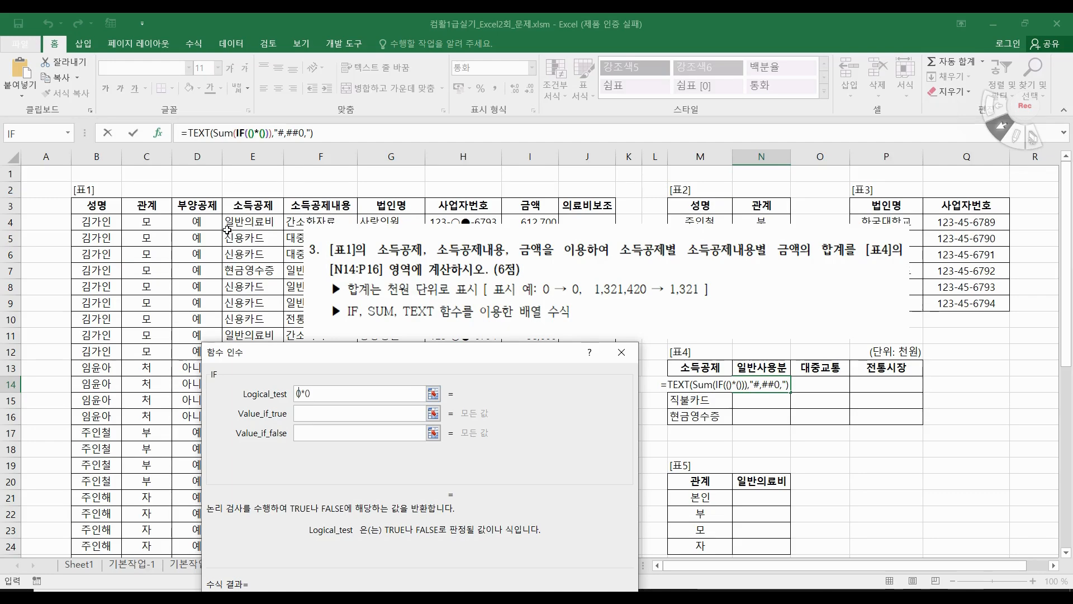
Fill the first condition's parentheses with $E$4:$E$42=$M14 to match the 소득공제 column against the [표4] row label
{"action": "left_click_drag", "start_coordinate": [246, 229], "coordinate": [257, 535]}
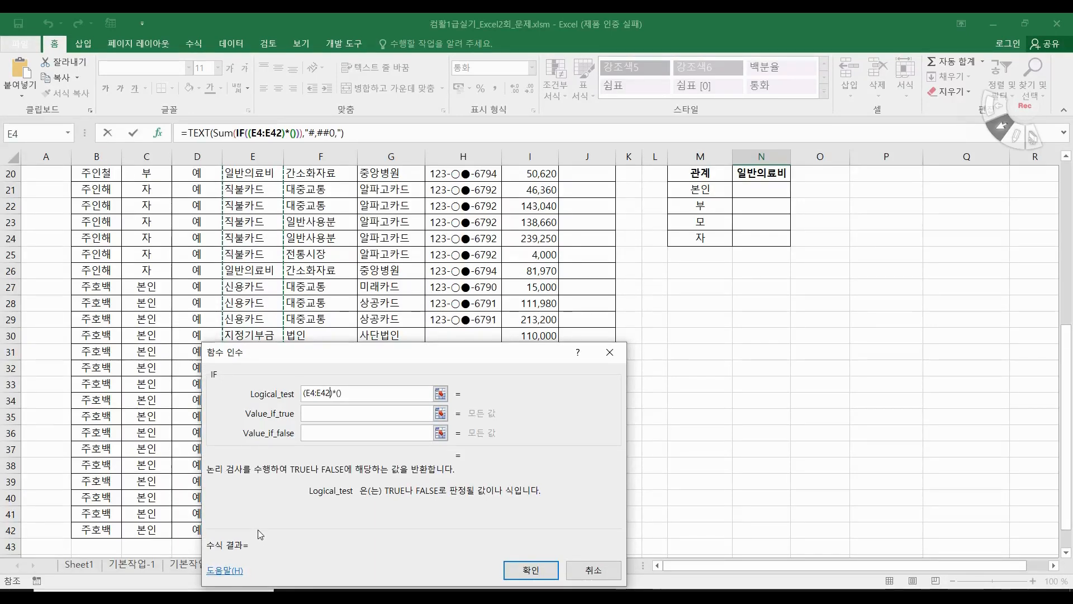
{"action": "key", "text": "F4"}
{"action": "type", "text": "="}
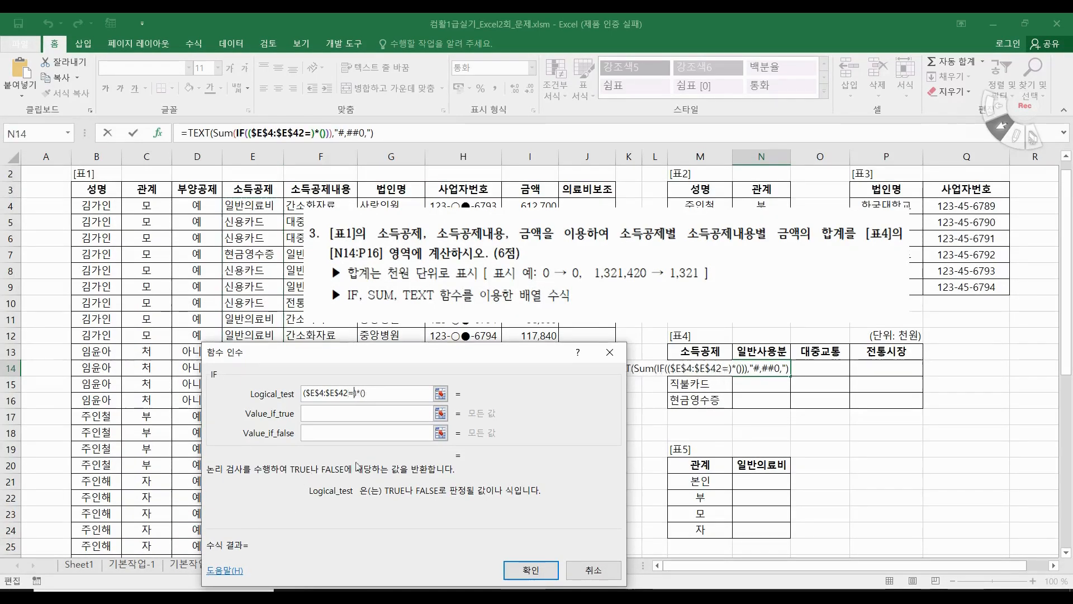
{"action": "left_click", "coordinate": [685, 367]}
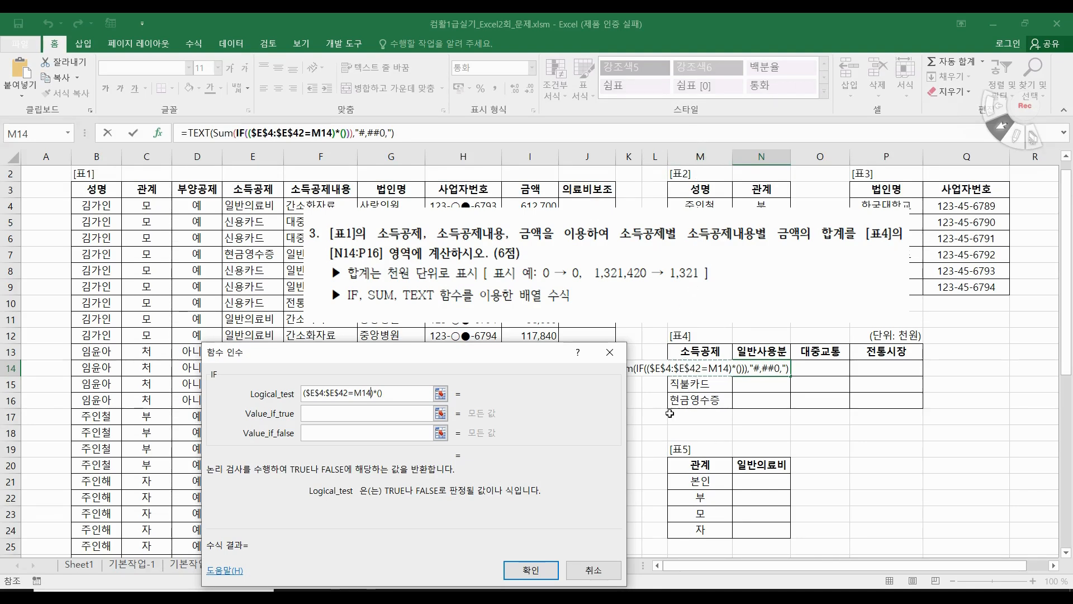
{"action": "key", "text": "F4"}
{"action": "key", "text": "F4"}
{"action": "key", "text": "F4"}
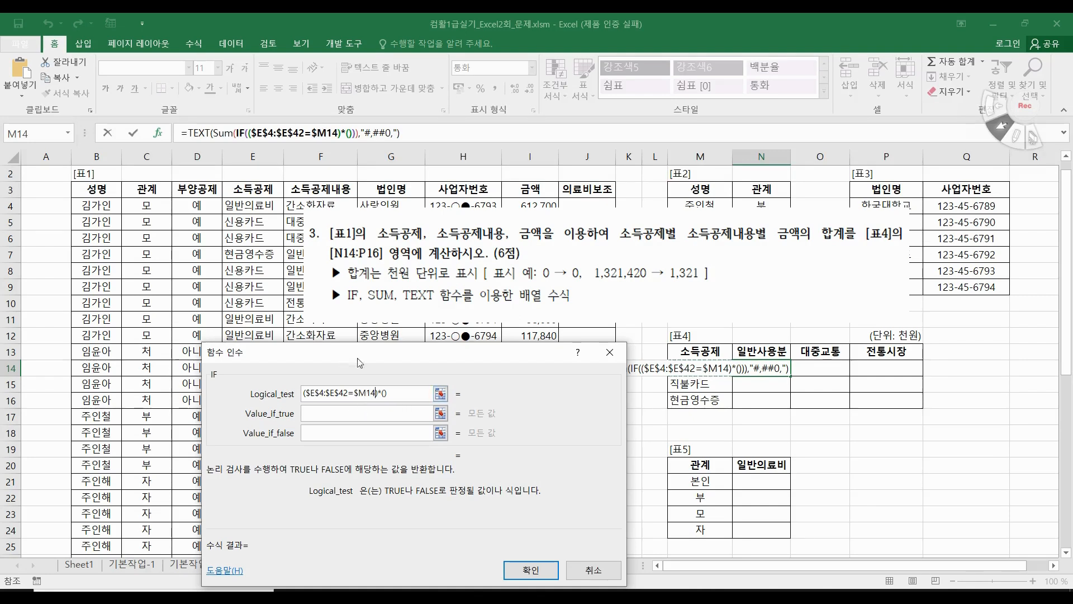
Fill the second condition's parentheses with $F$4:$F$42=N$13 to match 소득공제내용 against the [표4] column heading
{"action": "left_click", "coordinate": [385, 393]}
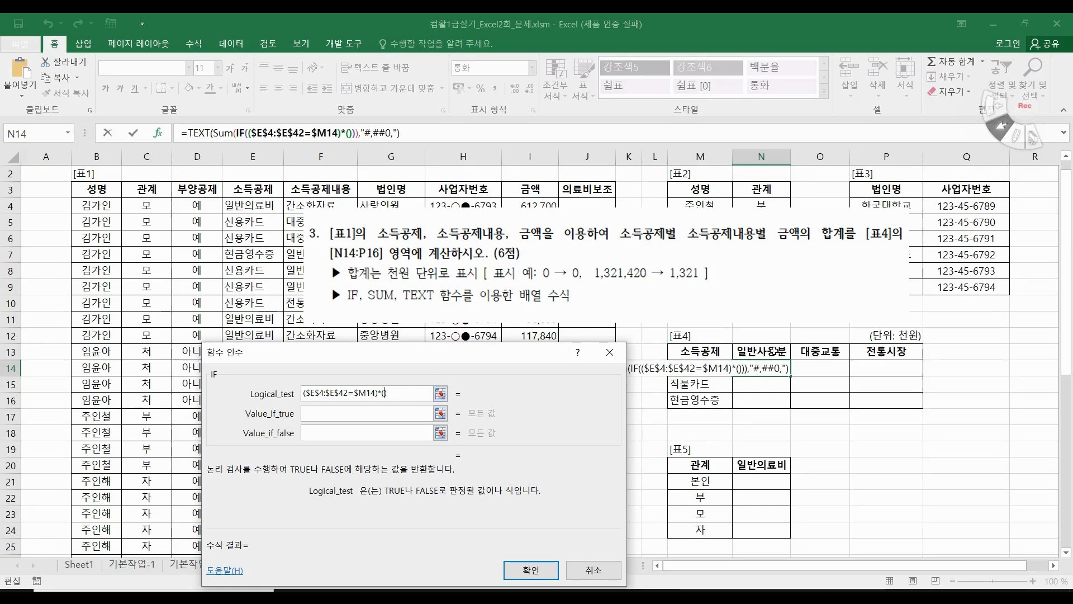
{"action": "left_click_drag", "start_coordinate": [292, 205], "coordinate": [336, 585]}
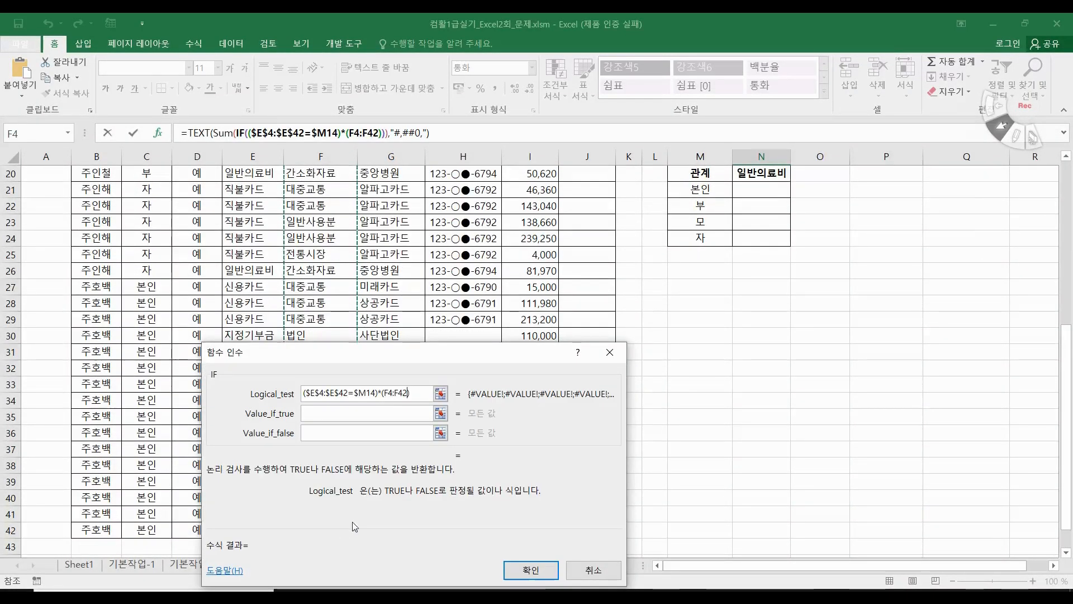
{"action": "key", "text": "F4"}
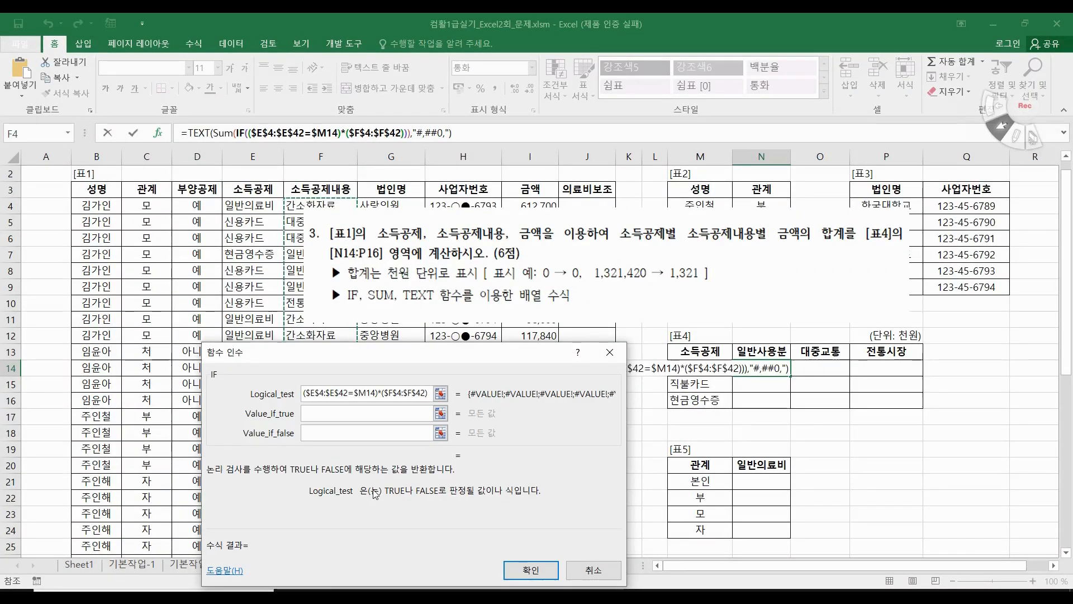
{"action": "type", "text": "="}
{"action": "left_click", "coordinate": [764, 351]}
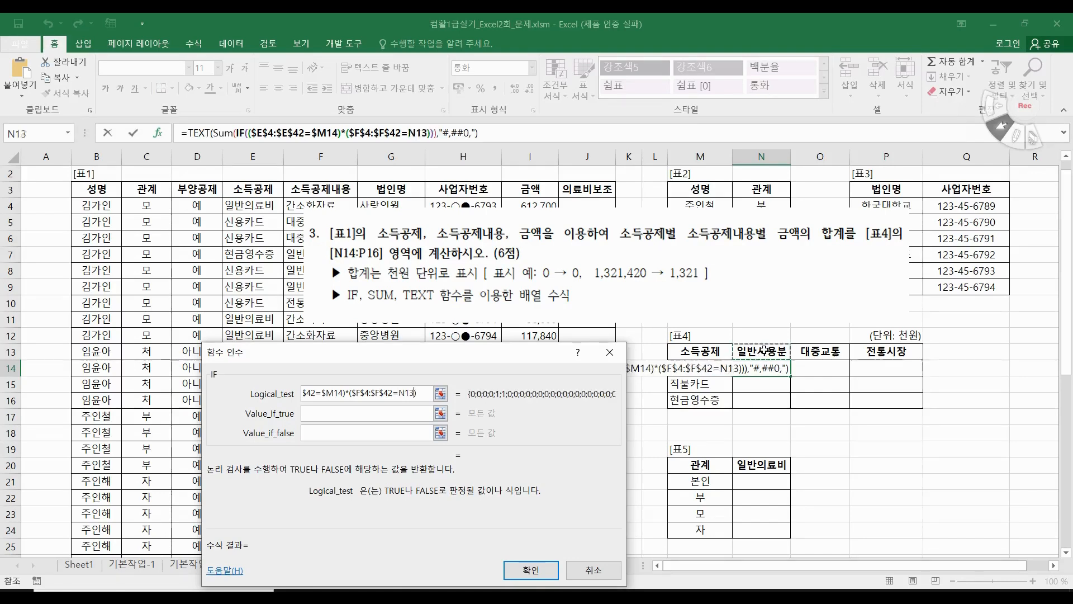
{"action": "key", "text": "F4"}
{"action": "key", "text": "F4"}
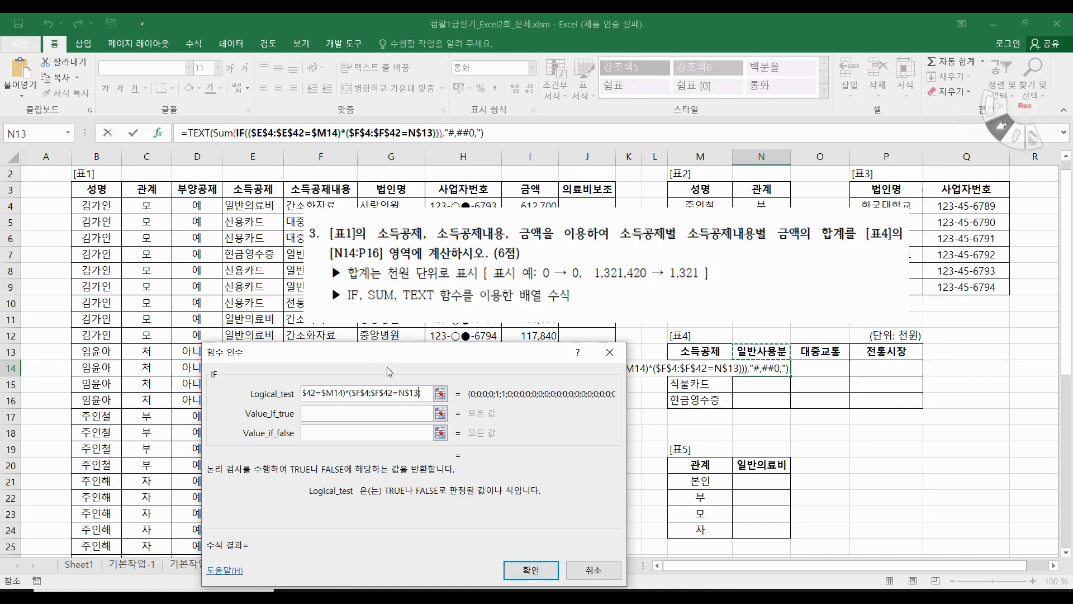
Set Value_if_true to the 금액 range $I$4:$I$42, return to the TEXT arguments and confirm the N14 formula
{"action": "left_click", "coordinate": [323, 413]}
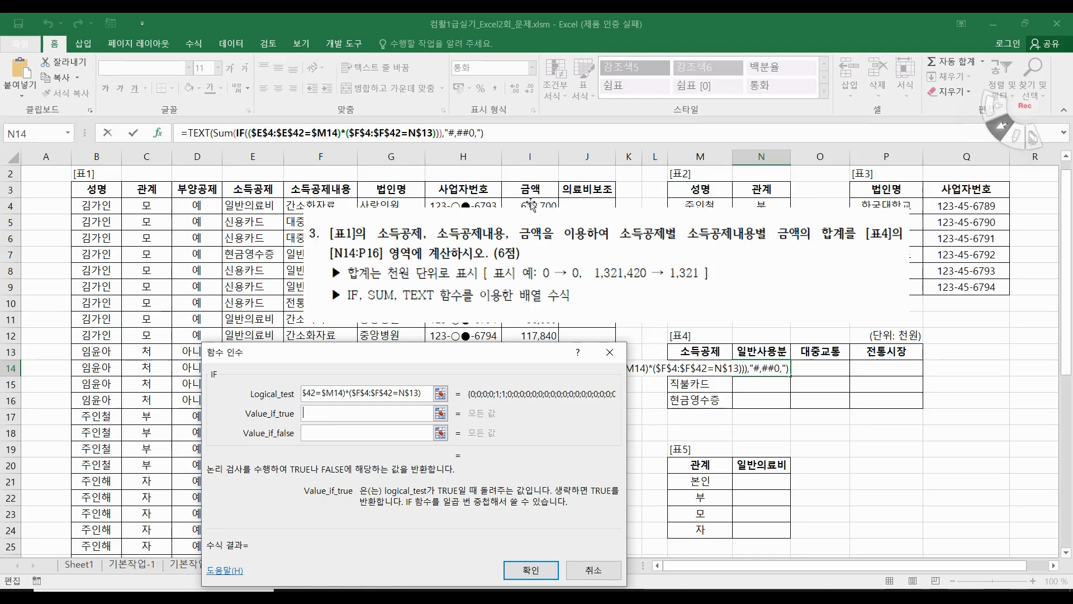
{"action": "left_click_drag", "start_coordinate": [530, 203], "coordinate": [521, 536]}
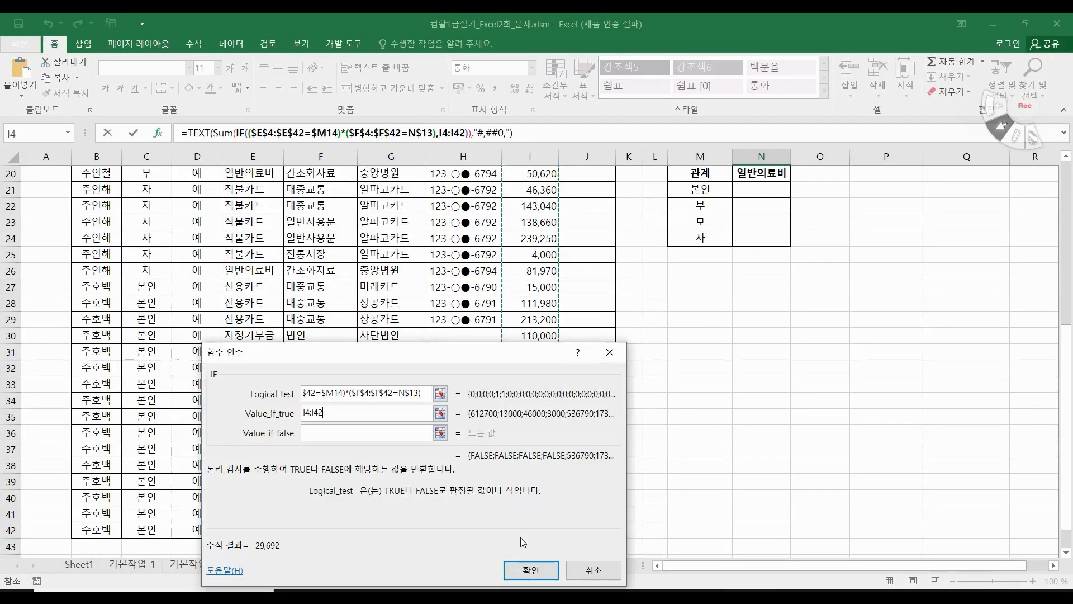
{"action": "key", "text": "F4"}
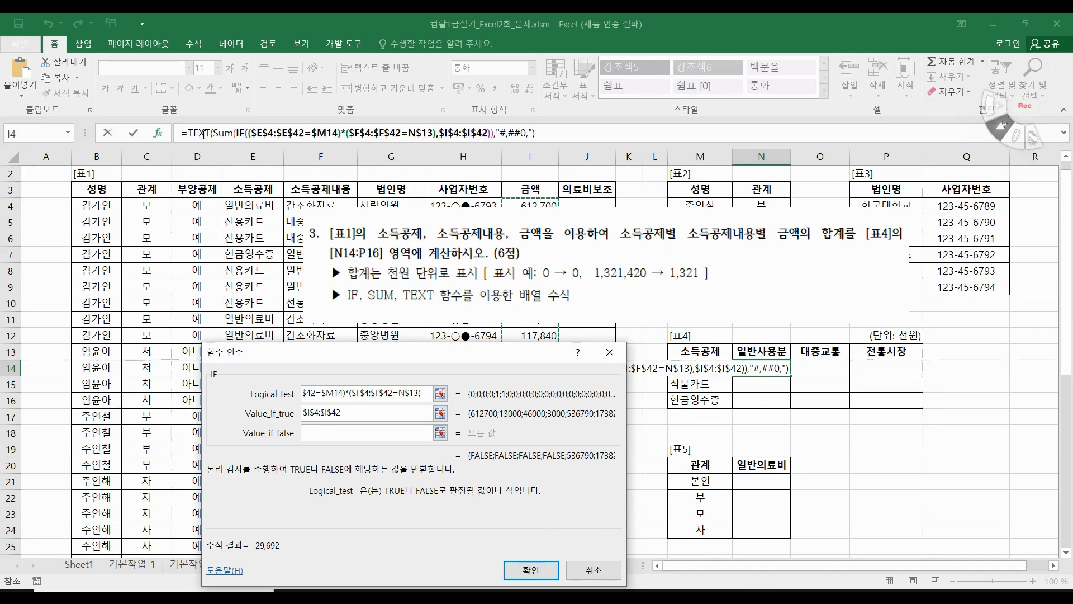
{"action": "left_click", "coordinate": [205, 133]}
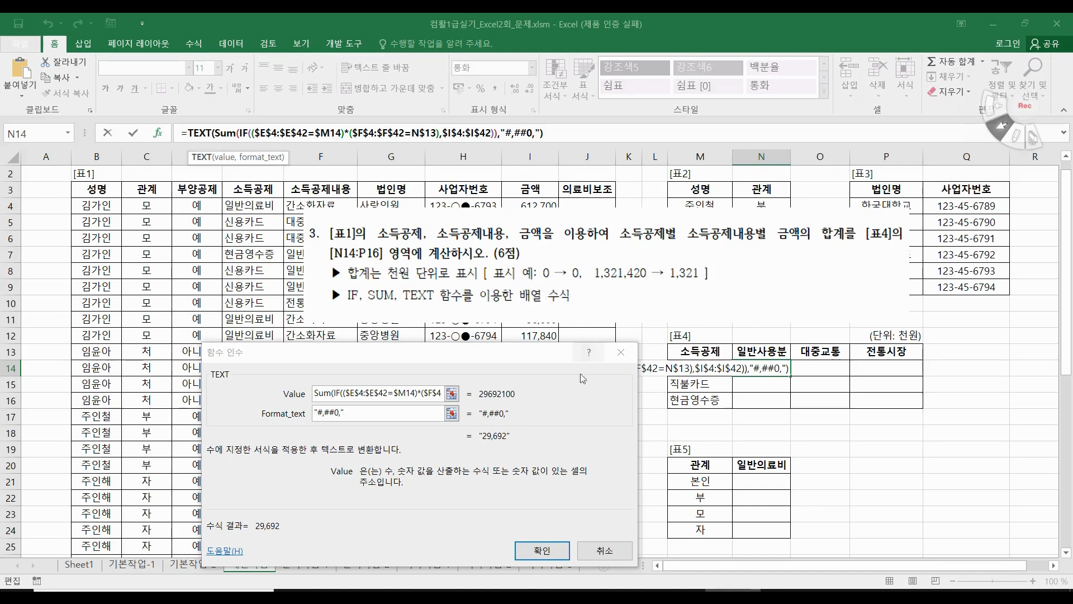
{"action": "left_click", "coordinate": [553, 555]}
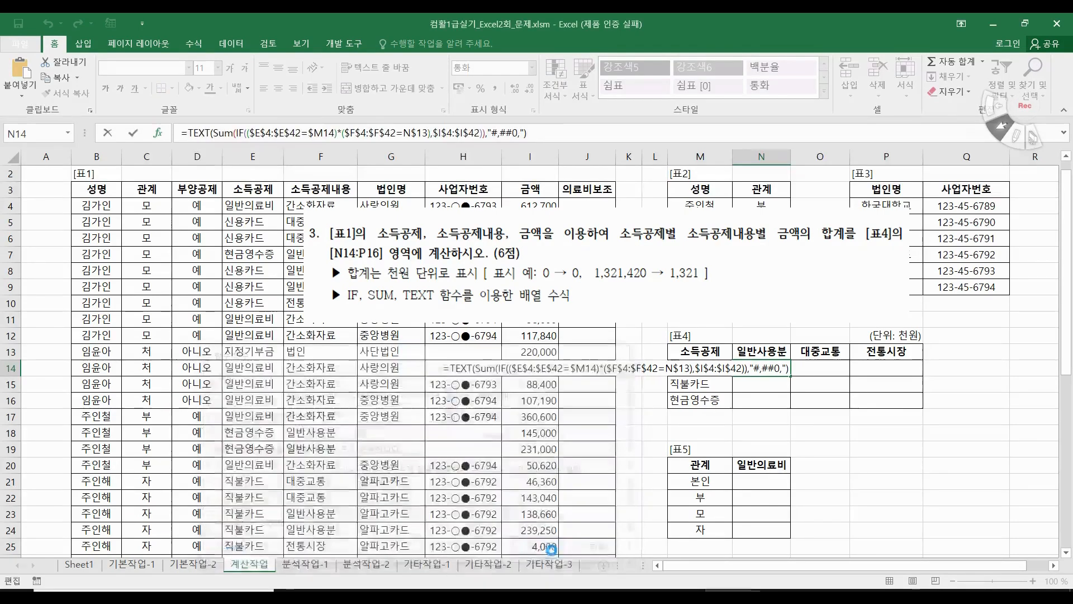
Fill the N14 array formula across the [표4] range N14:P16
{"action": "left_click_drag", "start_coordinate": [790, 376], "coordinate": [922, 409]}
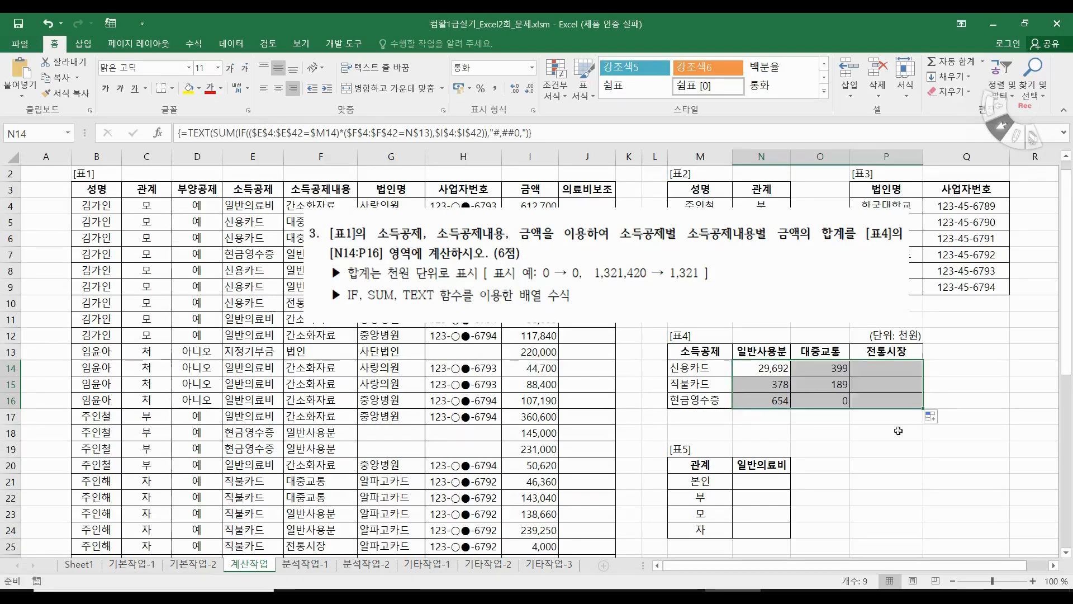
{"action": "left_click", "coordinate": [862, 435]}
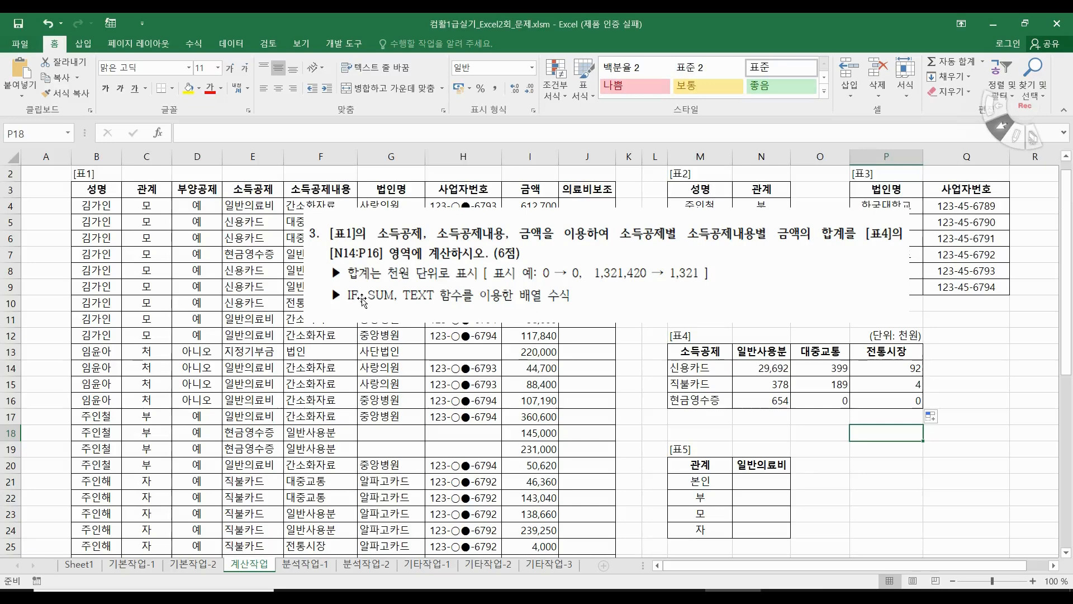
Recrop the question picture to show only question 4 and move it over the middle of [표1], clear of [표5]
{"action": "left_click", "coordinate": [582, 260]}
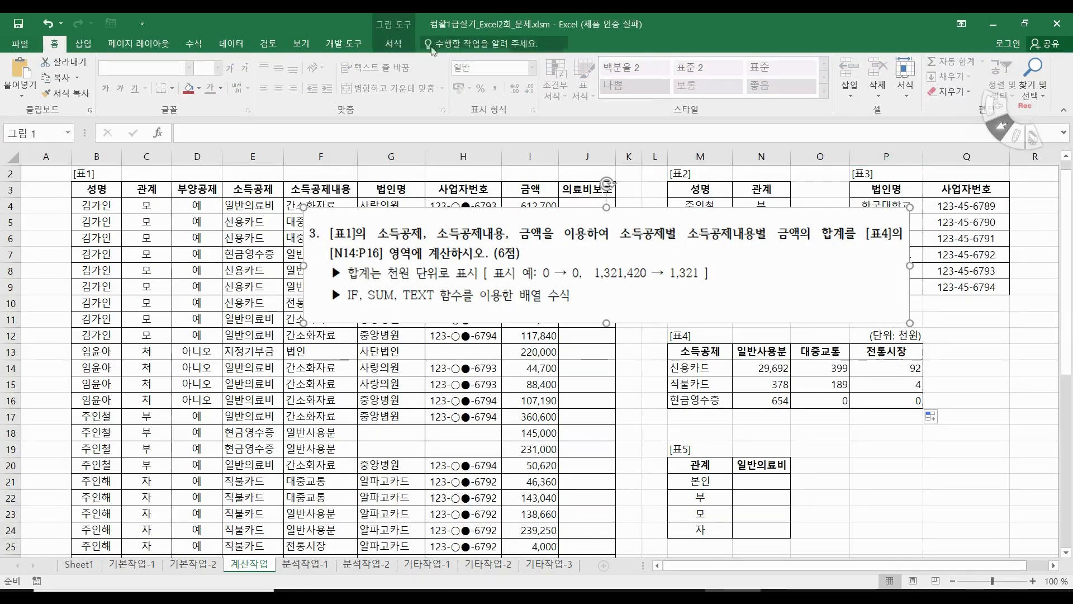
{"action": "left_click", "coordinate": [394, 43]}
{"action": "left_click", "coordinate": [925, 70]}
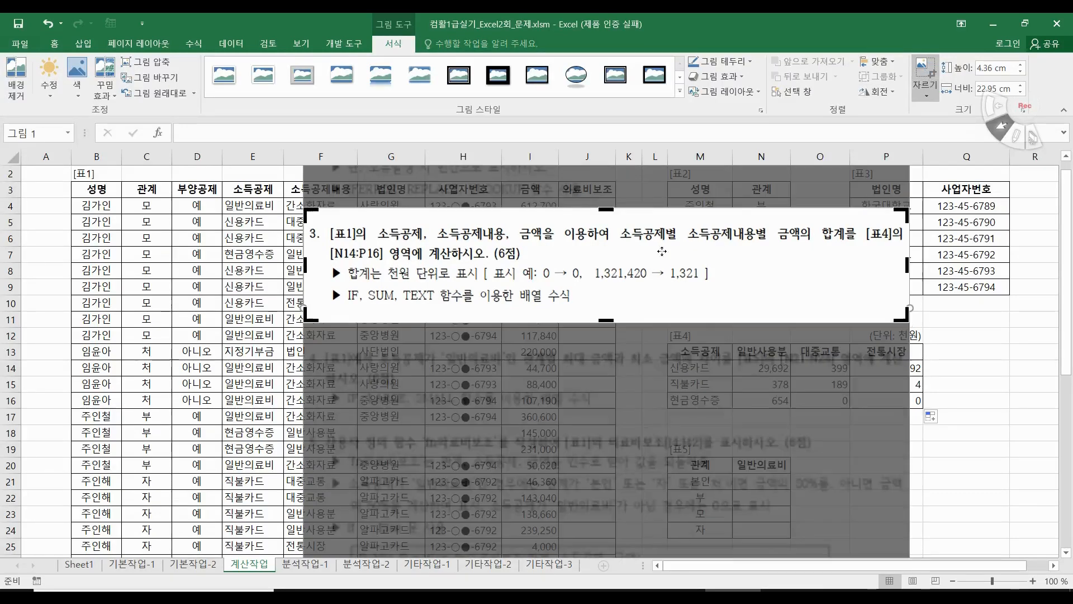
{"action": "left_click_drag", "start_coordinate": [606, 321], "coordinate": [582, 418]}
{"action": "left_click_drag", "start_coordinate": [608, 209], "coordinate": [592, 338]}
{"action": "left_click", "coordinate": [197, 351]}
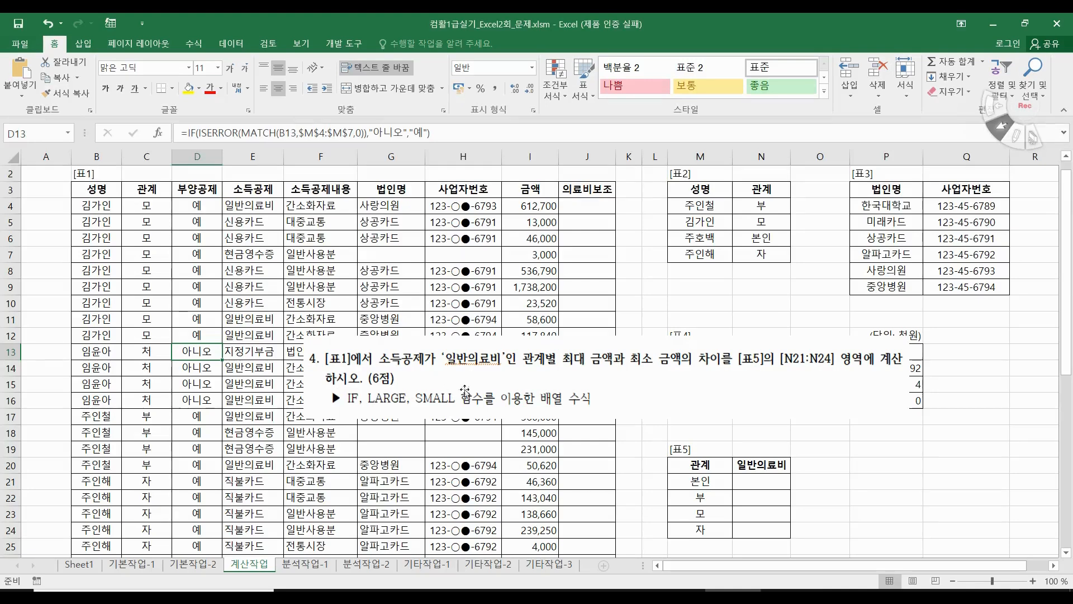
{"action": "left_click_drag", "start_coordinate": [536, 396], "coordinate": [485, 356]}
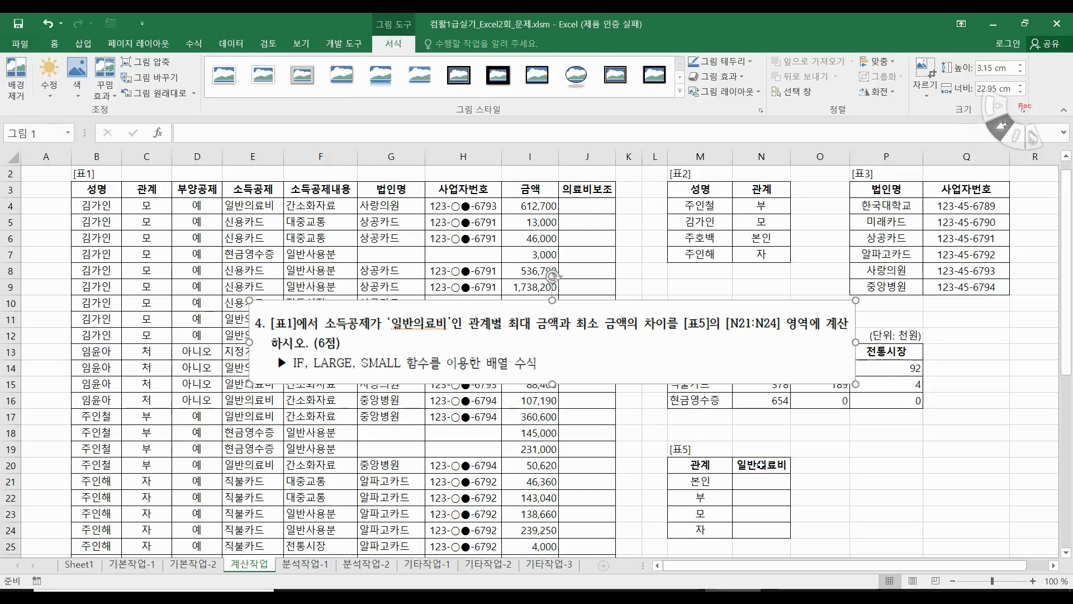
{"action": "left_click", "coordinate": [744, 465]}
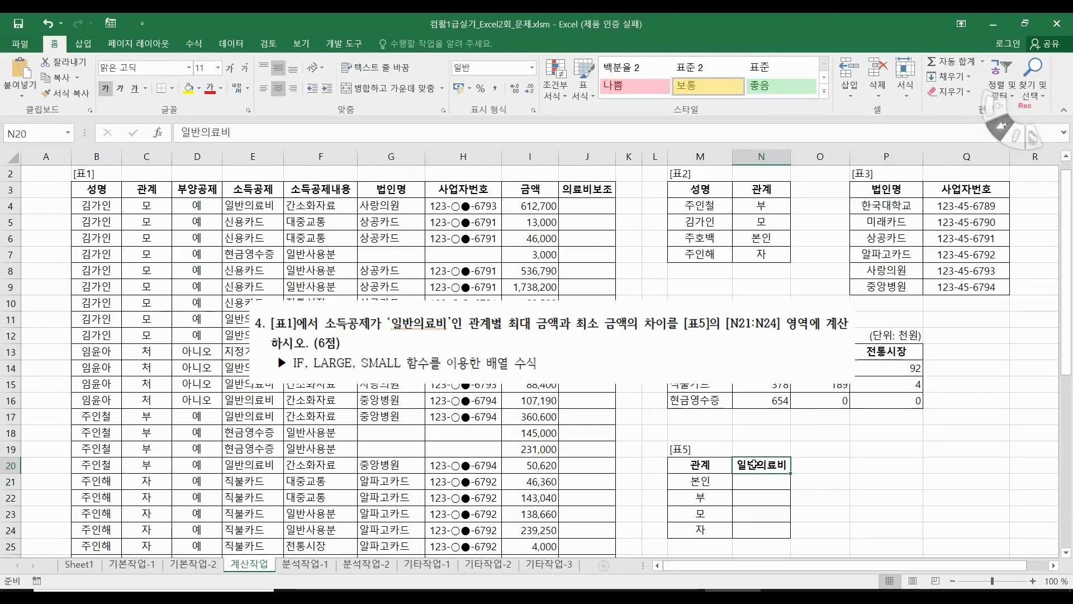
{"action": "left_click", "coordinate": [700, 482]}
{"action": "left_click", "coordinate": [702, 498]}
{"action": "left_click", "coordinate": [706, 514]}
{"action": "left_click", "coordinate": [706, 534]}
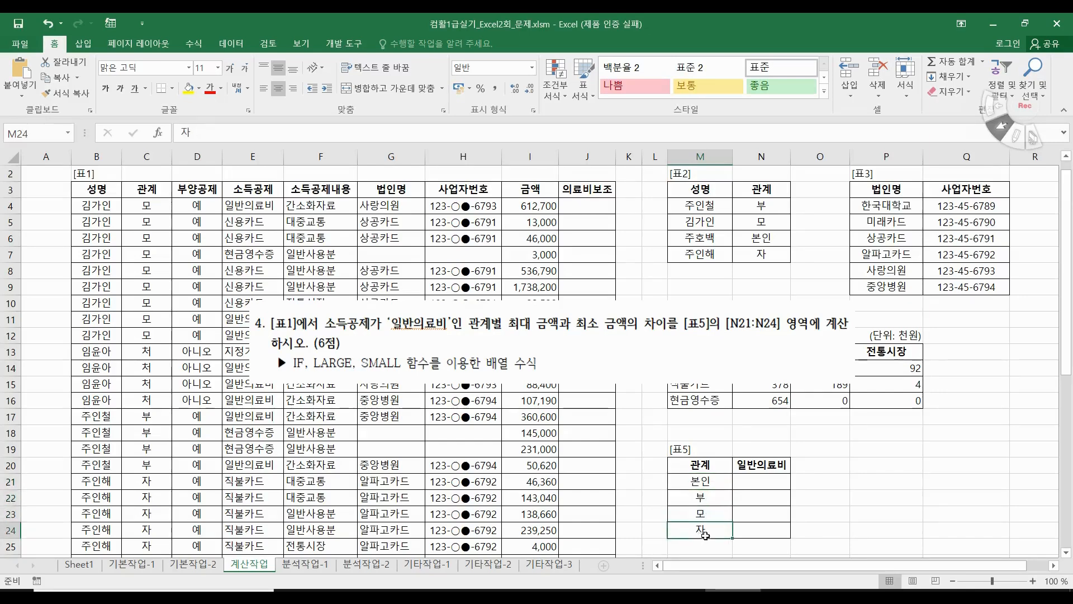
Start a LARGE function in N21 of [표5], open its function arguments and set K to 1
{"action": "left_click", "coordinate": [766, 487]}
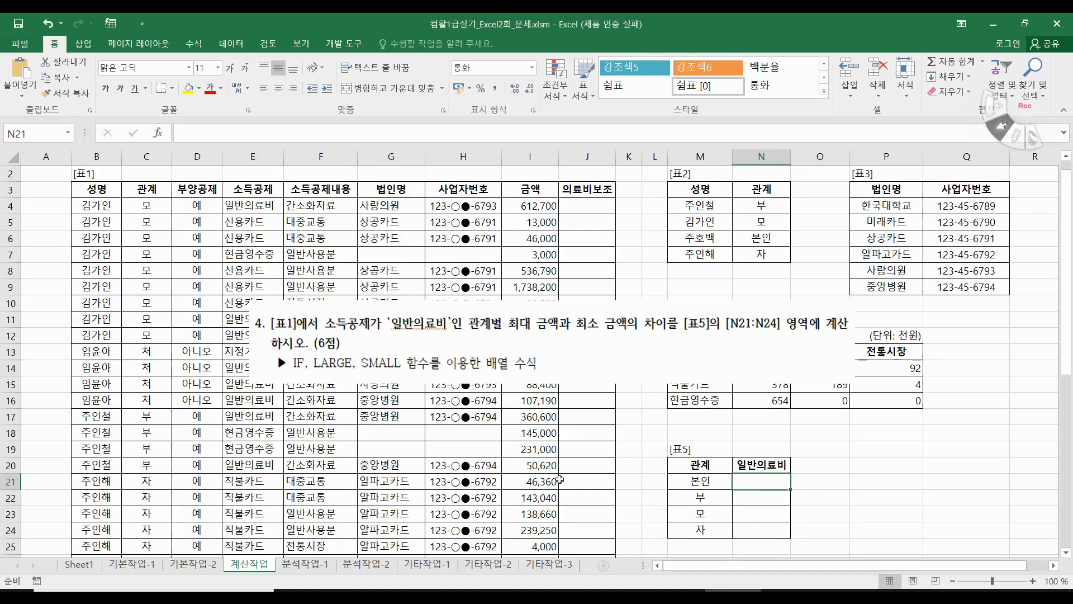
{"action": "scroll", "coordinate": [586, 443], "scroll_direction": "down", "scroll_amount": 1}
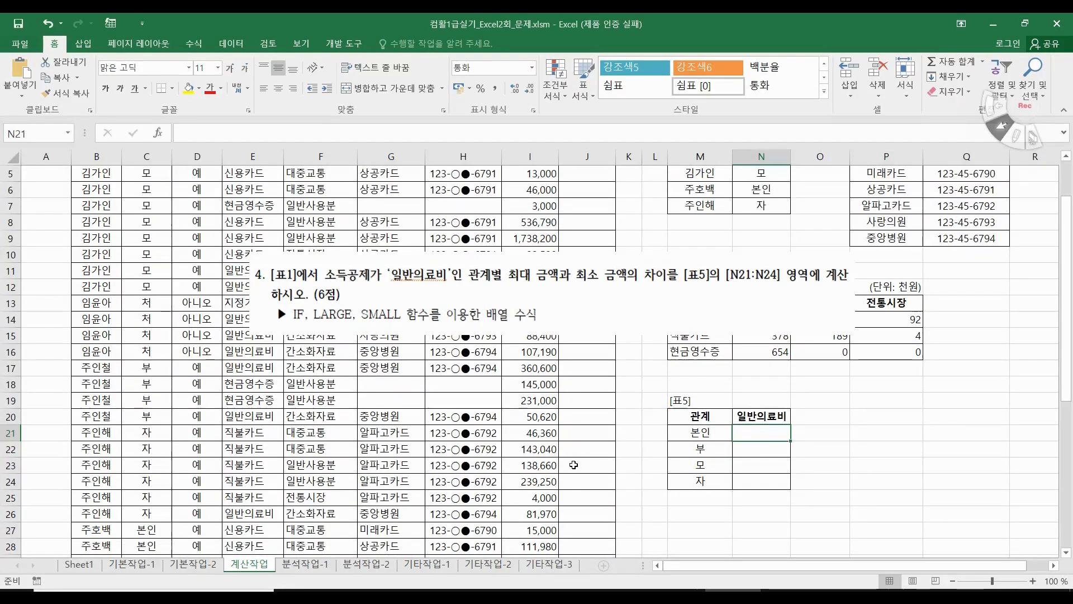
{"action": "type", "text": "="}
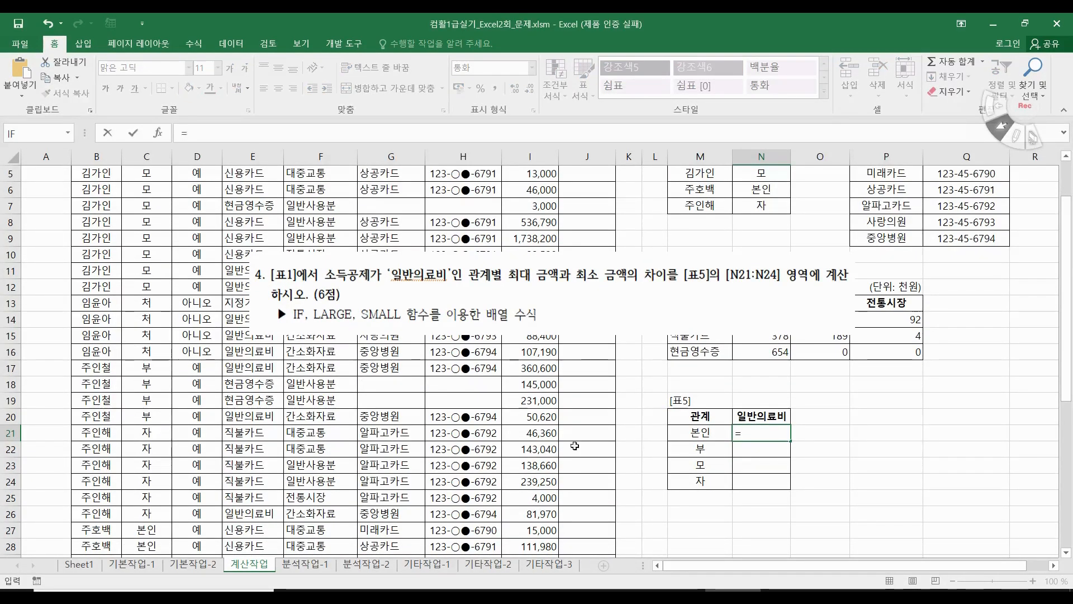
{"action": "type", "text": "la"}
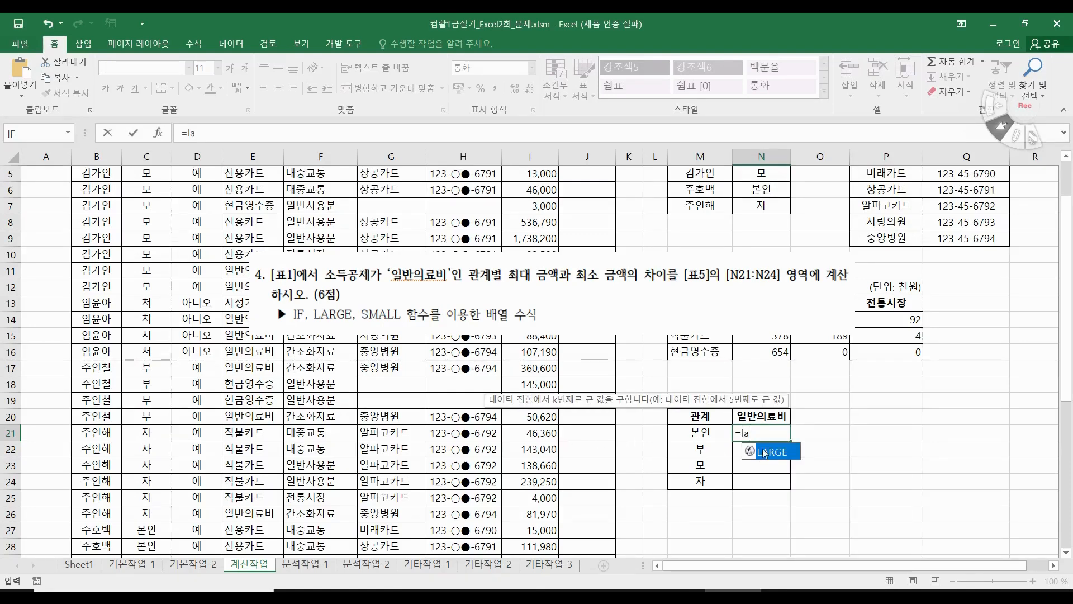
{"action": "key", "text": "Tab"}
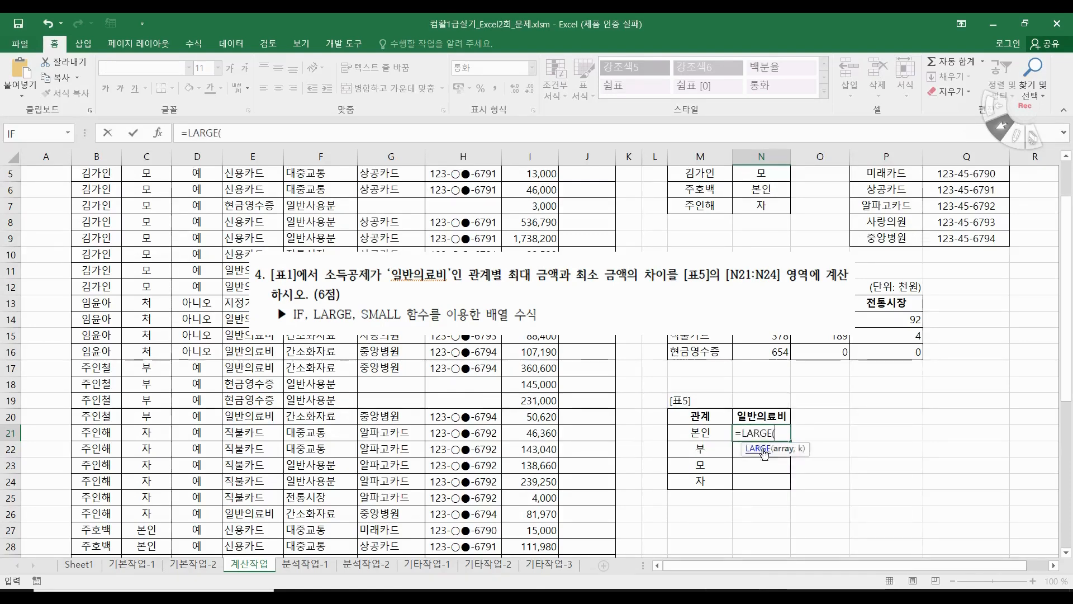
{"action": "left_click", "coordinate": [158, 133]}
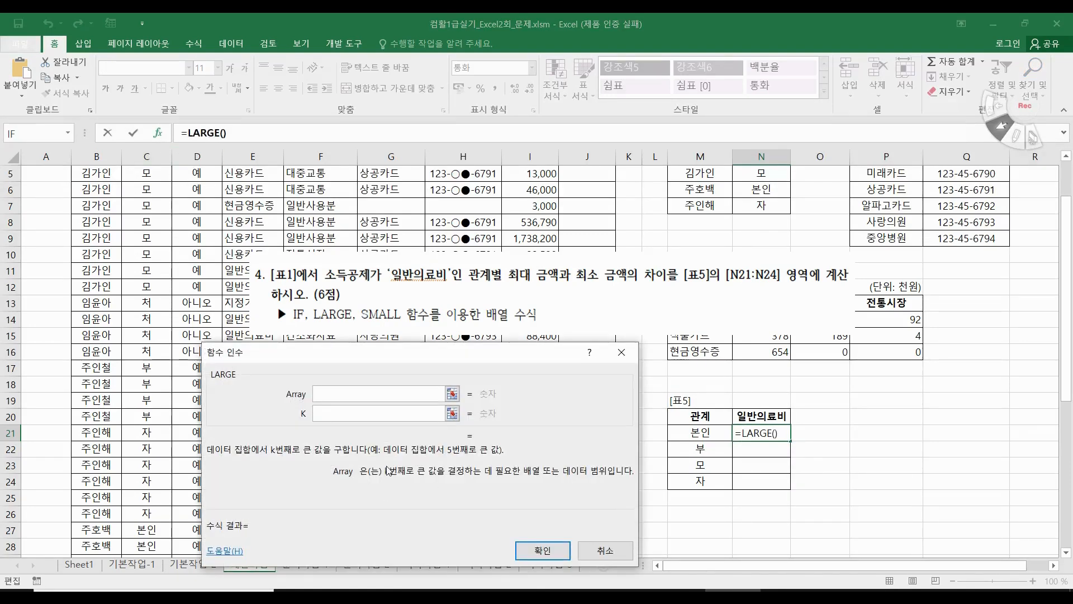
{"action": "left_click", "coordinate": [383, 415]}
{"action": "type", "text": "1"}
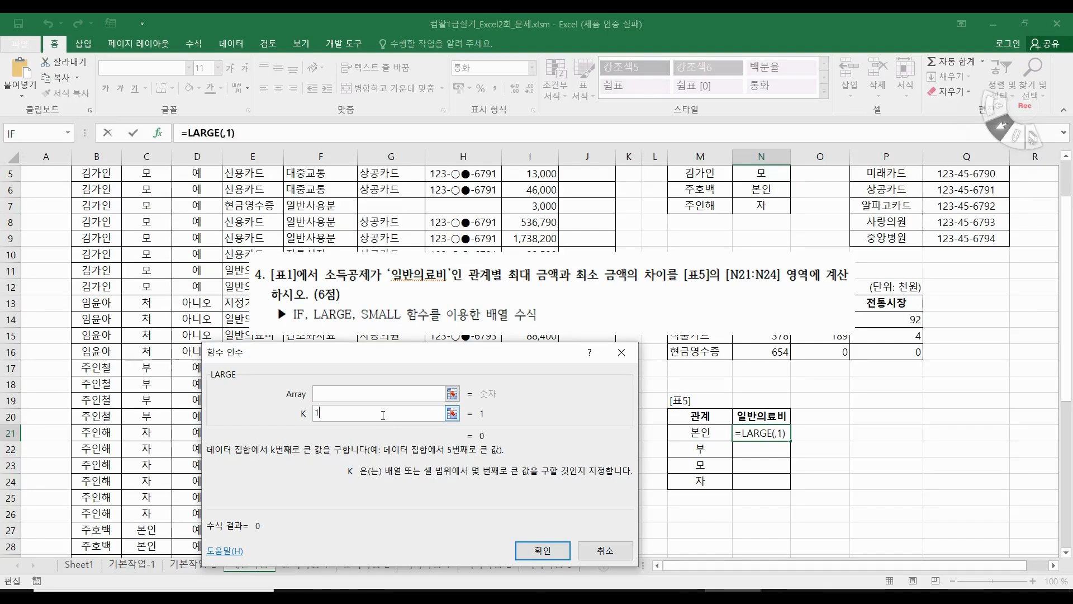
Nest an IF function in LARGE's Array argument and enter ()*() in Logical_test as the frame for two conditions
{"action": "left_click", "coordinate": [385, 392]}
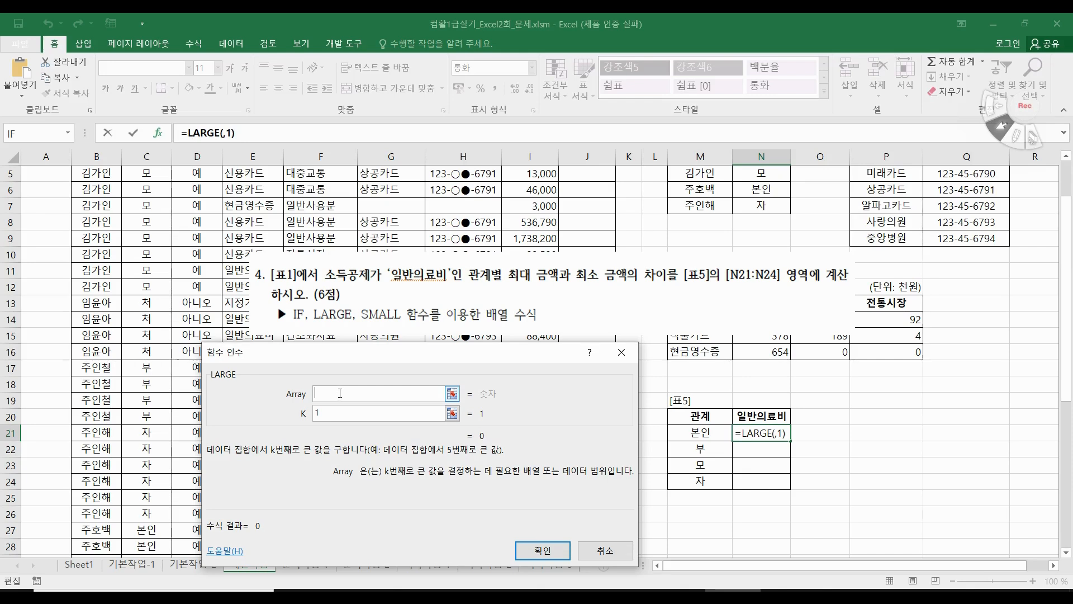
{"action": "left_click", "coordinate": [68, 133]}
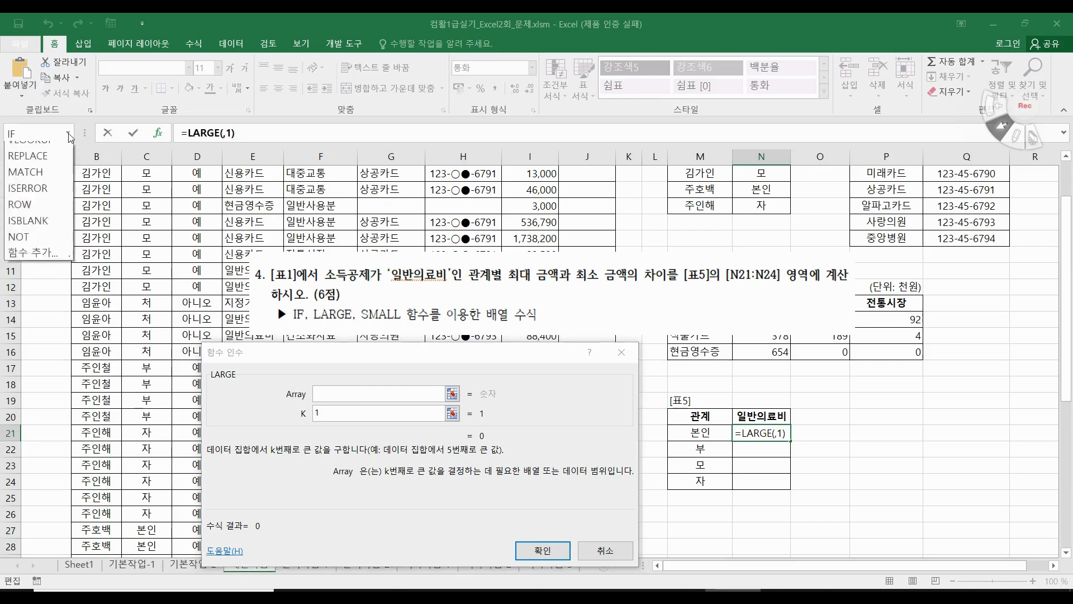
{"action": "left_click", "coordinate": [16, 151]}
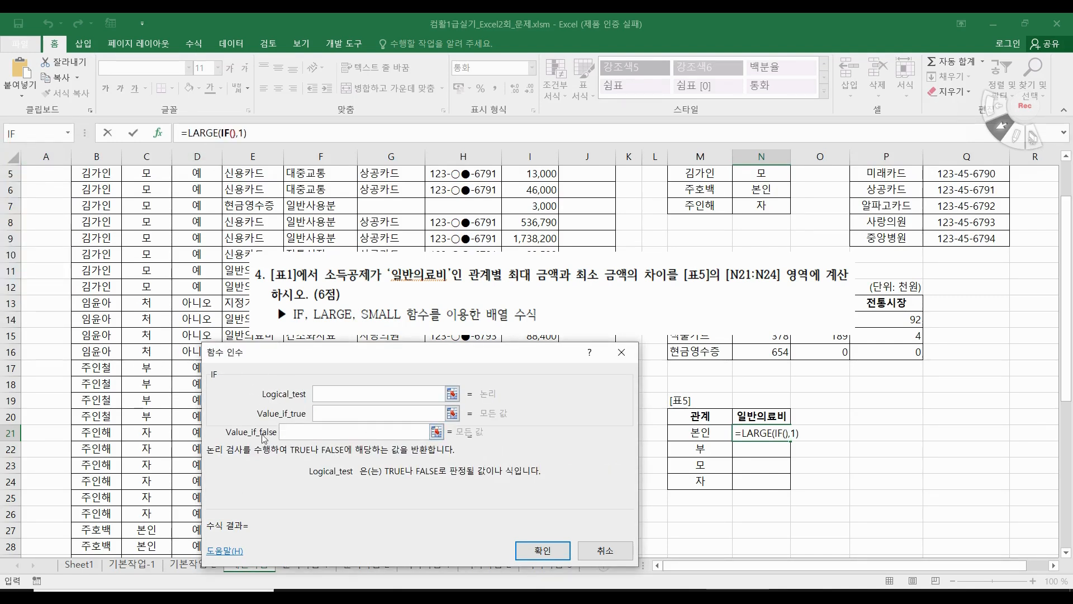
{"action": "left_click", "coordinate": [208, 133]}
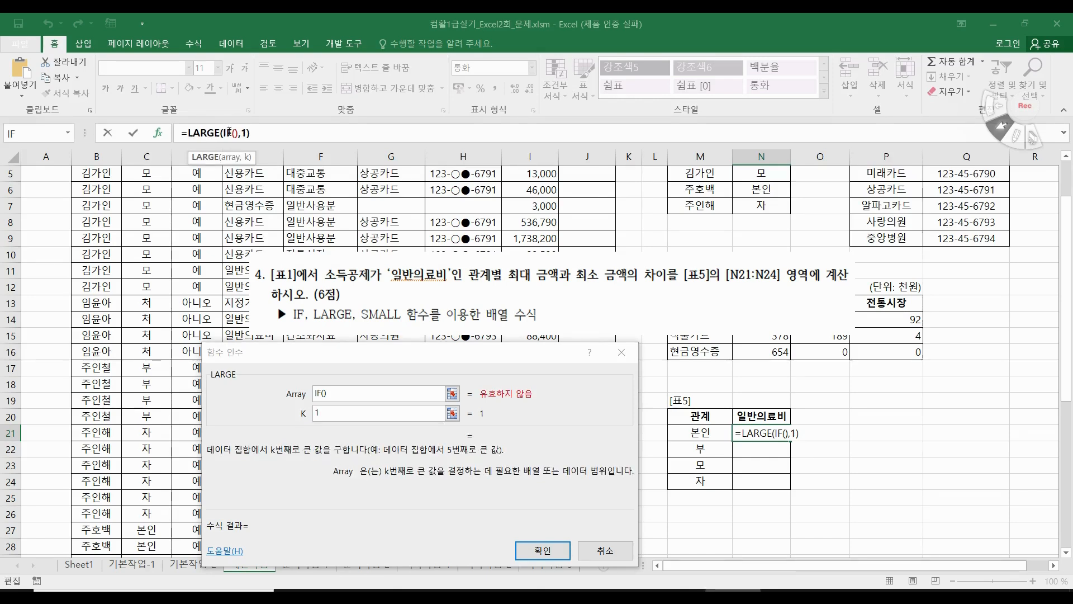
{"action": "left_click", "coordinate": [226, 133]}
{"action": "left_click", "coordinate": [322, 391]}
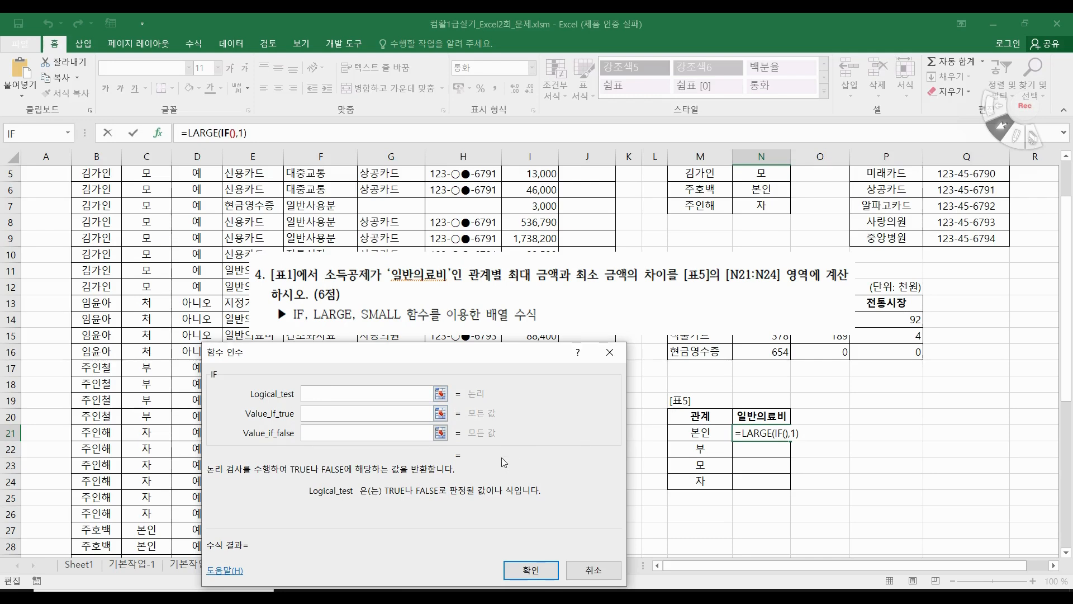
{"action": "type", "text": "()*()"}
Fill the first condition's parentheses with $E$4:$E$42=$N$20 to match 소득공제 against the [표5] heading 일반의료비
{"action": "scroll", "coordinate": [160, 393], "scroll_direction": "up", "scroll_amount": 2}
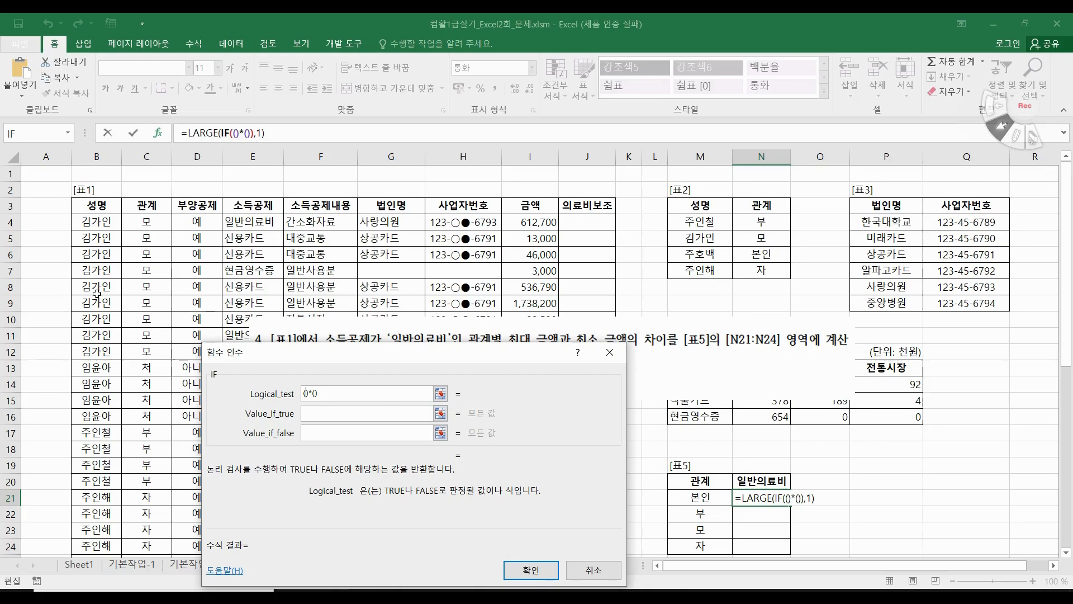
{"action": "left_click_drag", "start_coordinate": [244, 221], "coordinate": [259, 539]}
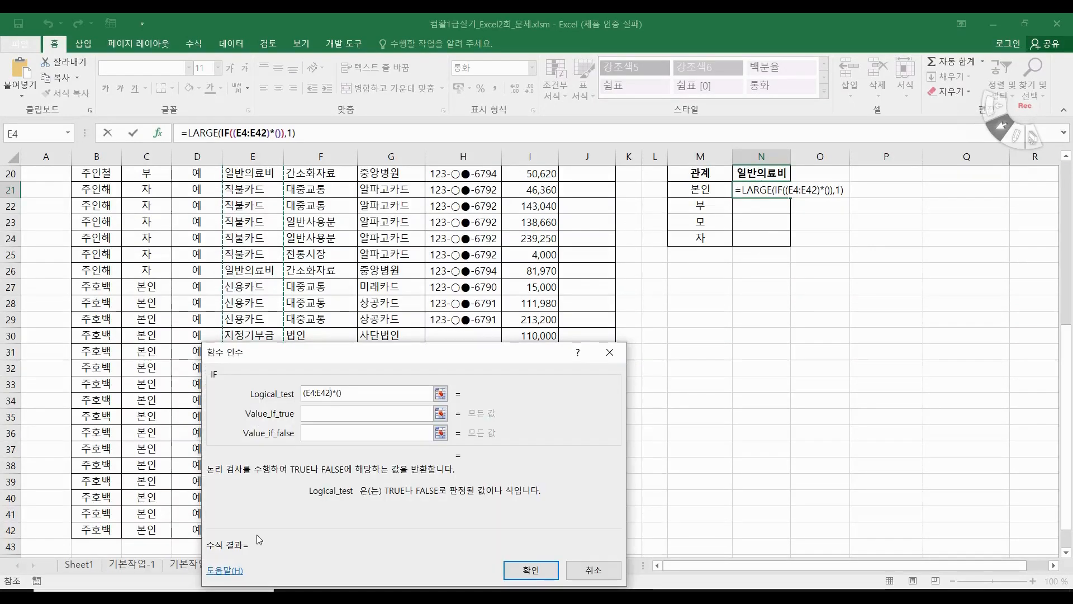
{"action": "key", "text": "F4"}
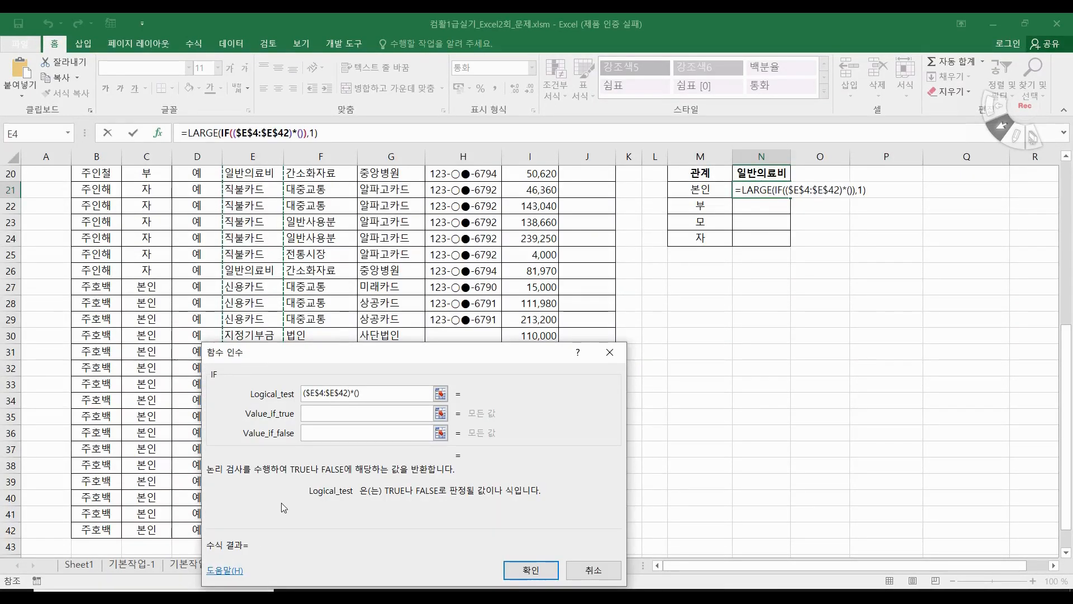
{"action": "type", "text": "="}
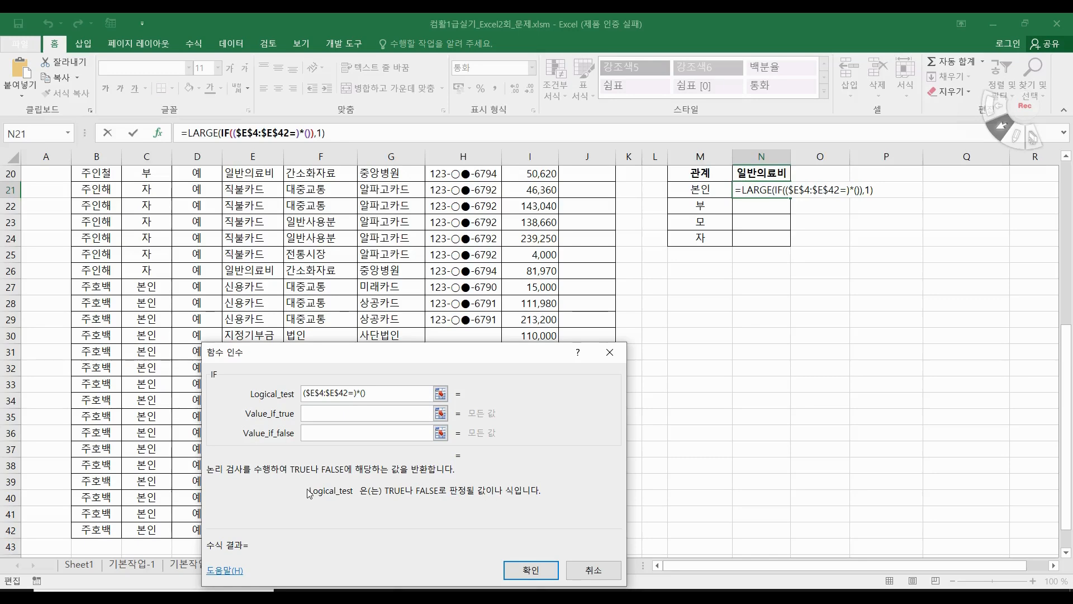
{"action": "scroll", "coordinate": [639, 274], "scroll_direction": "up", "scroll_amount": 1}
{"action": "left_click", "coordinate": [765, 222]}
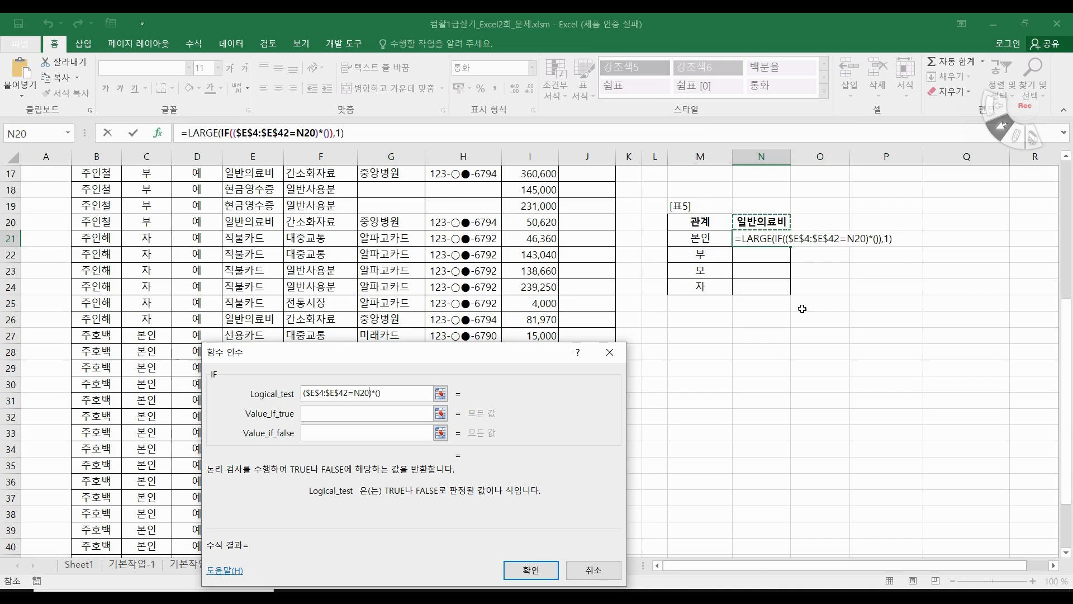
{"action": "key", "text": "F4"}
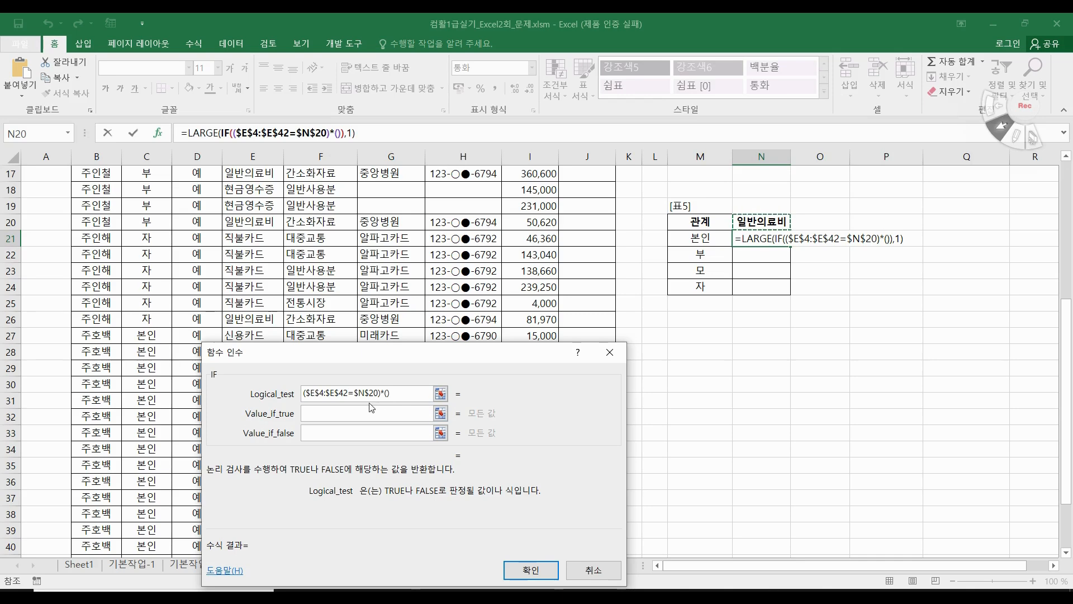
Fill the second condition's parentheses with $C$4:$C$42=M21 to match the 관계 column against the [표5] row label
{"action": "left_click", "coordinate": [387, 394]}
{"action": "scroll", "coordinate": [151, 244], "scroll_direction": "up", "scroll_amount": 5}
{"action": "left_click_drag", "start_coordinate": [153, 221], "coordinate": [151, 535]}
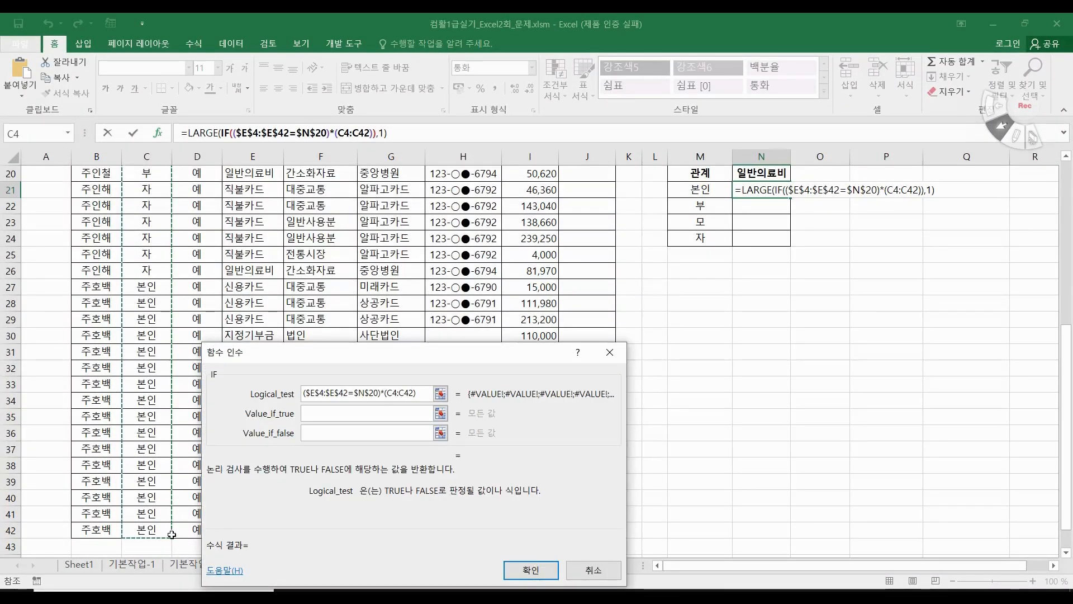
{"action": "key", "text": "F4"}
{"action": "type", "text": "="}
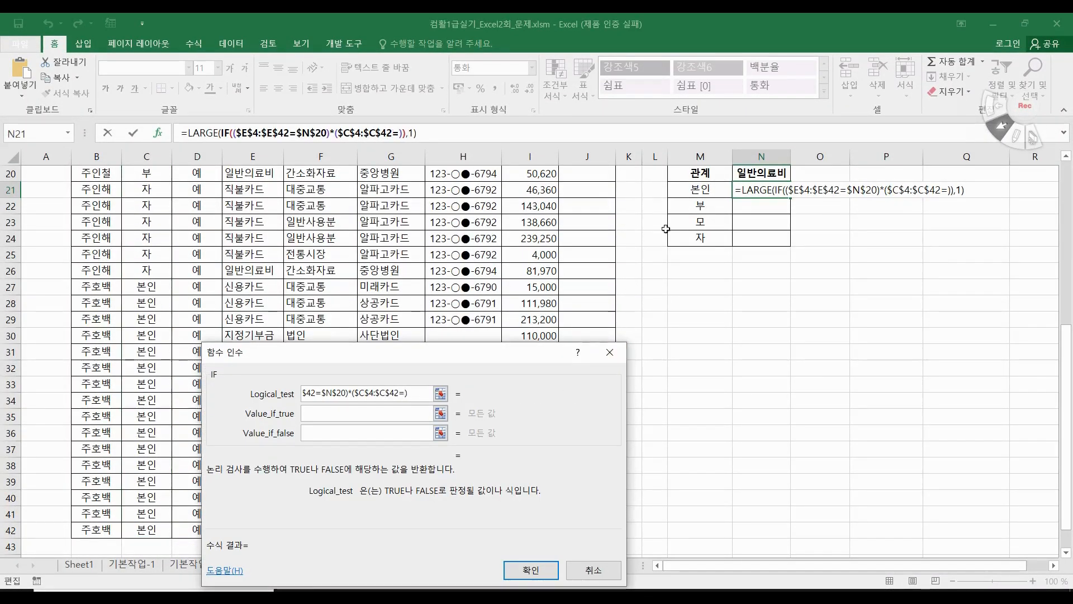
{"action": "left_click", "coordinate": [707, 191]}
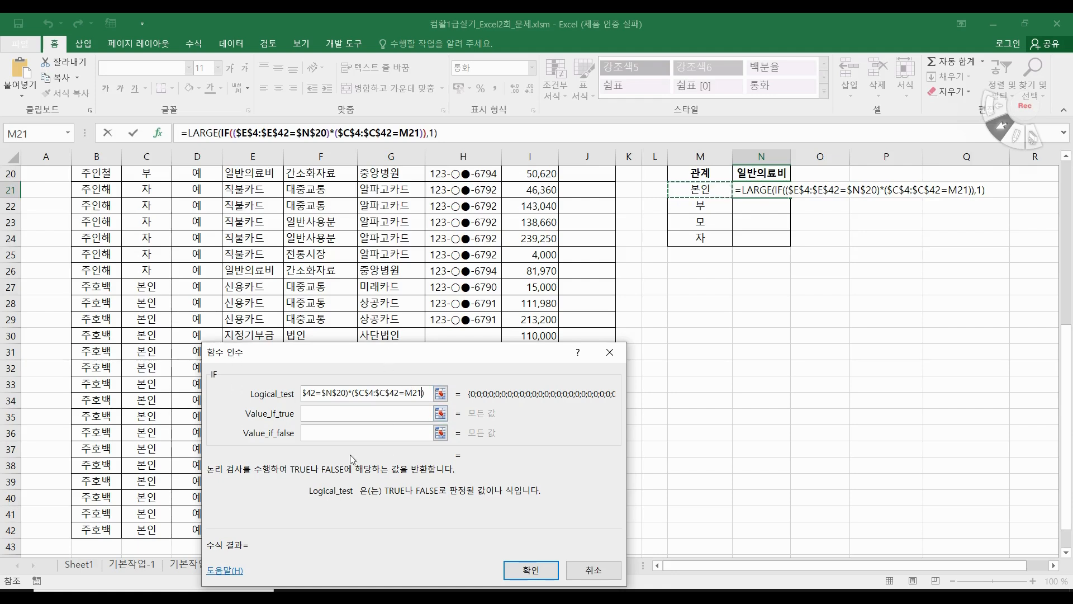
Set the IF function's Value_if_true to the 금액 range $I$4:$I$42 and close the function arguments
{"action": "left_click", "coordinate": [328, 415]}
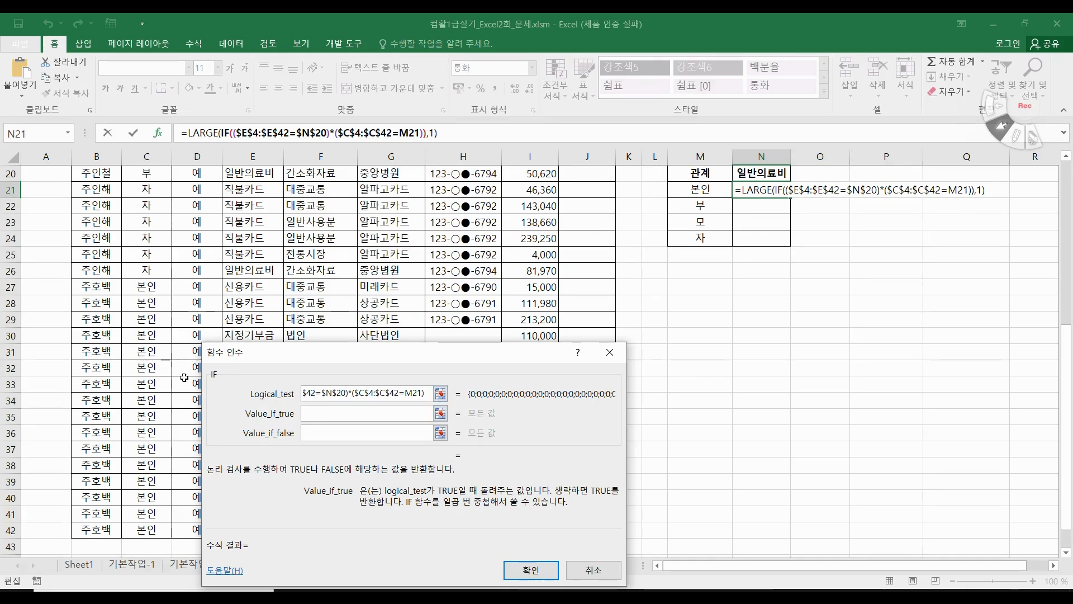
{"action": "scroll", "coordinate": [182, 378], "scroll_direction": "up", "scroll_amount": 6}
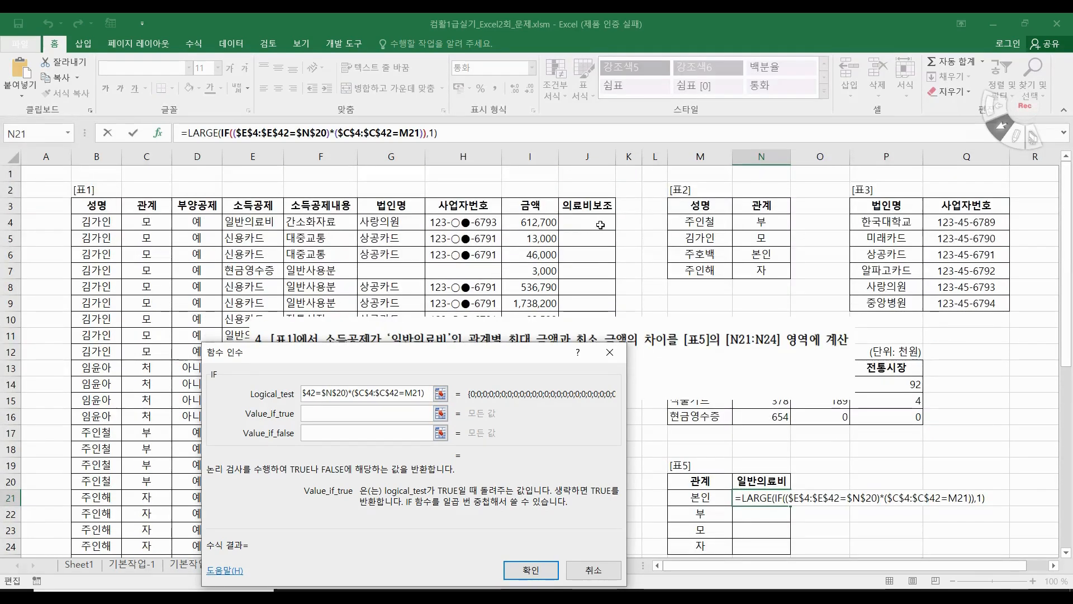
{"action": "left_click_drag", "start_coordinate": [530, 222], "coordinate": [540, 522]}
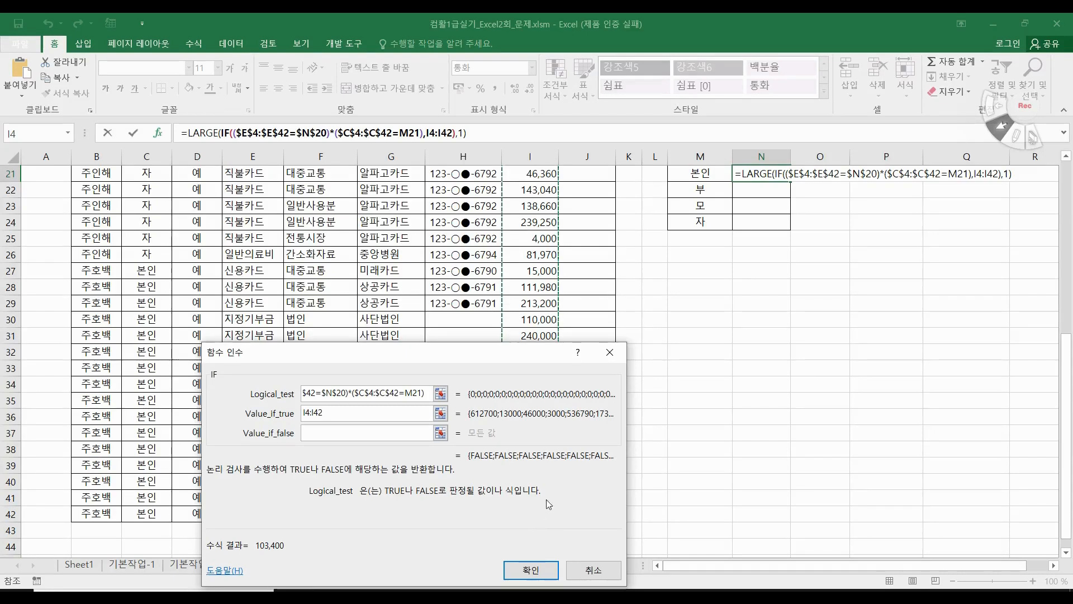
{"action": "key", "text": "F4"}
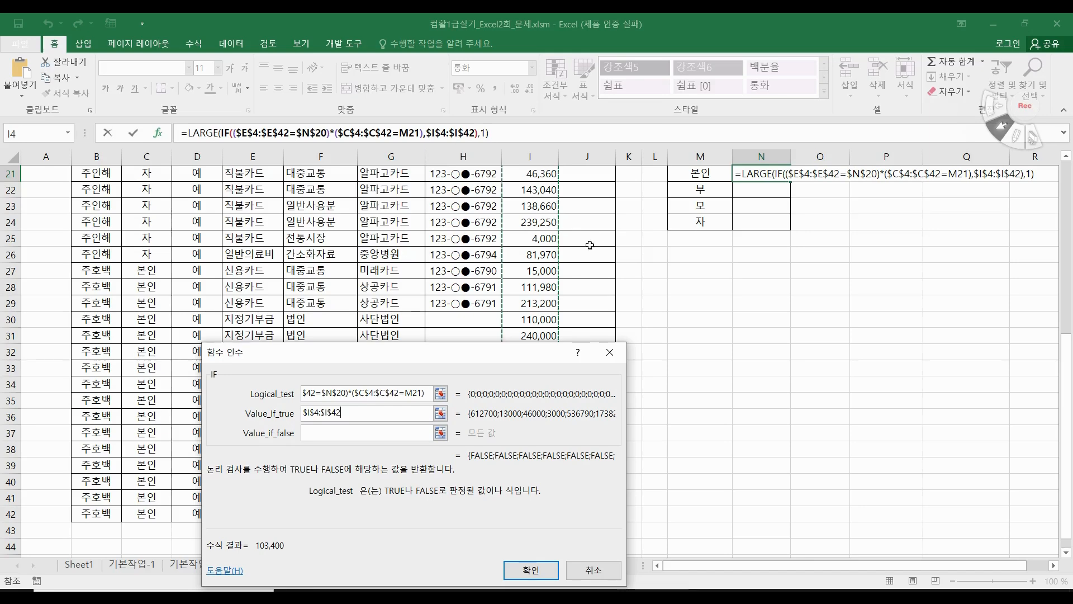
{"action": "left_click", "coordinate": [528, 571]}
Copy the whole LARGE expression after the equals sign from the N21 formula
{"action": "left_click", "coordinate": [509, 129]}
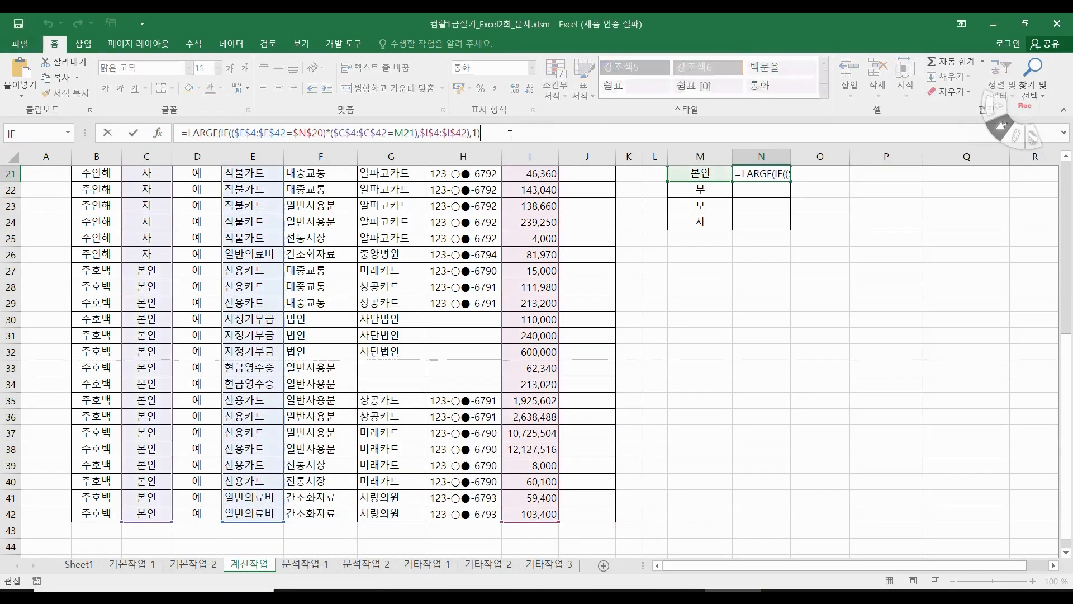
{"action": "left_click_drag", "start_coordinate": [187, 132], "coordinate": [525, 144]}
{"action": "key", "text": "ctrl+c"}
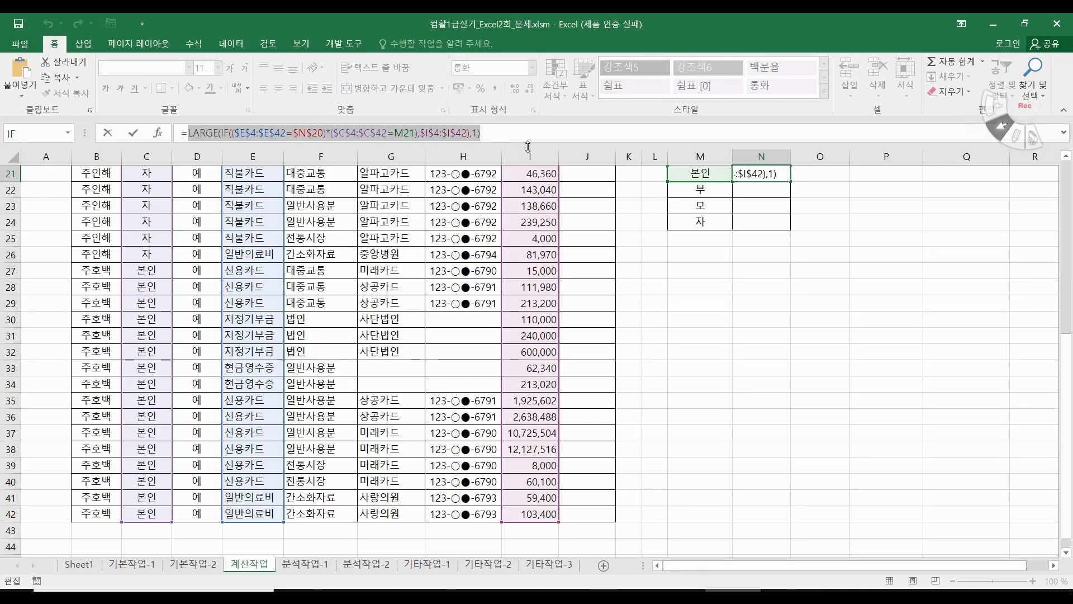
Append a minus sign and a pasted copy of the LARGE expression to the end of the N21 formula
{"action": "left_click", "coordinate": [531, 135]}
{"action": "type", "text": "-"}
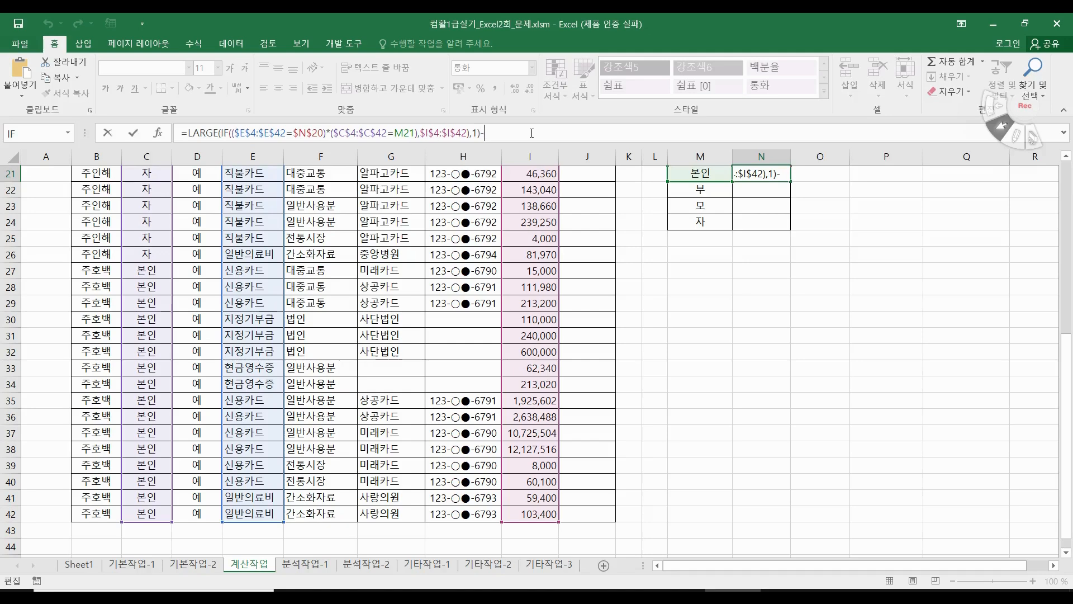
{"action": "key", "text": "ctrl+v"}
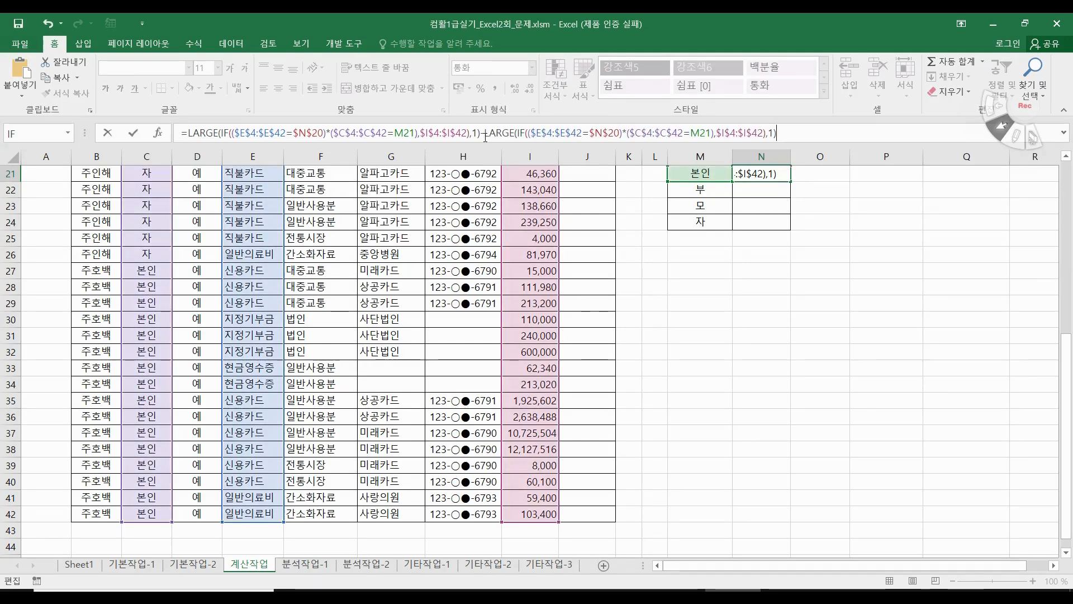
Replace the function name LARGE with SMALL in the second half of the N21 formula and enter it
{"action": "key", "text": "Delete"}
{"action": "key", "text": "Delete"}
{"action": "key", "text": "Delete"}
{"action": "key", "text": "Delete"}
{"action": "key", "text": "Delete"}
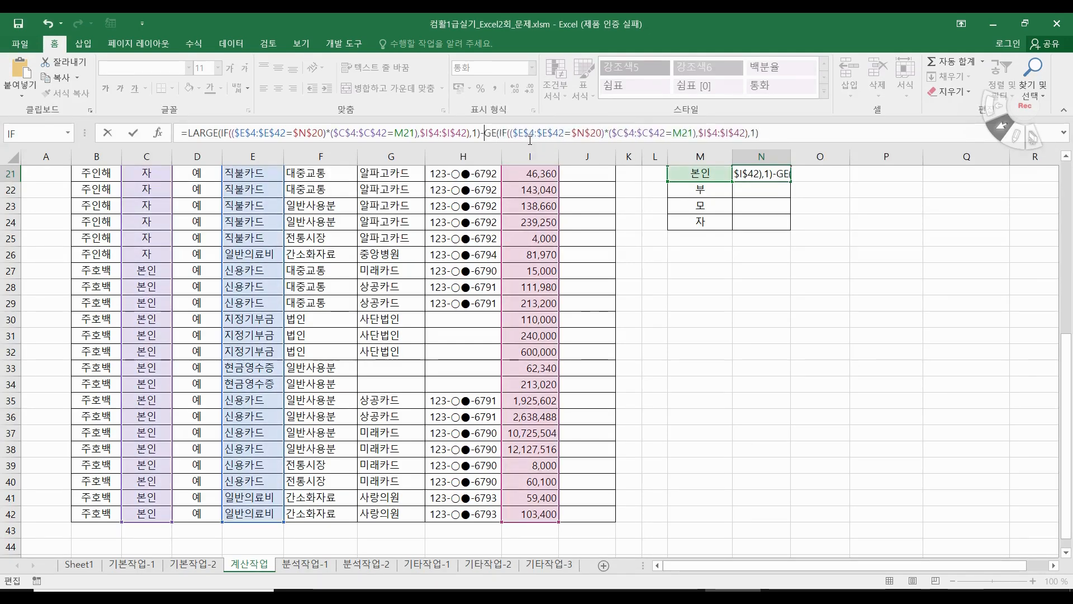
{"action": "type", "text": "s"}
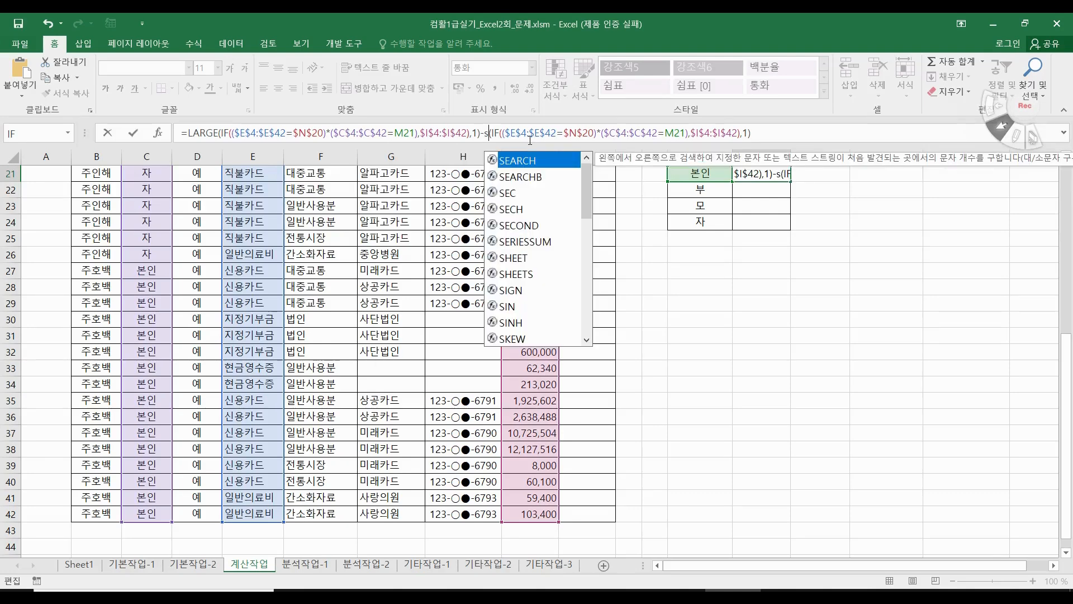
{"action": "type", "text": "m"}
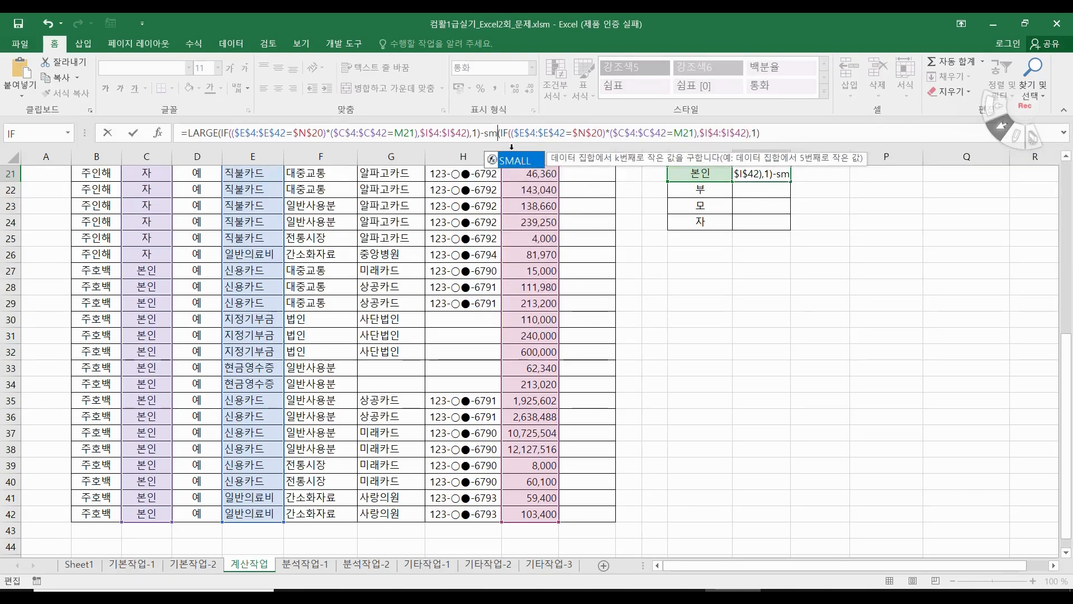
{"action": "key", "text": "Tab"}
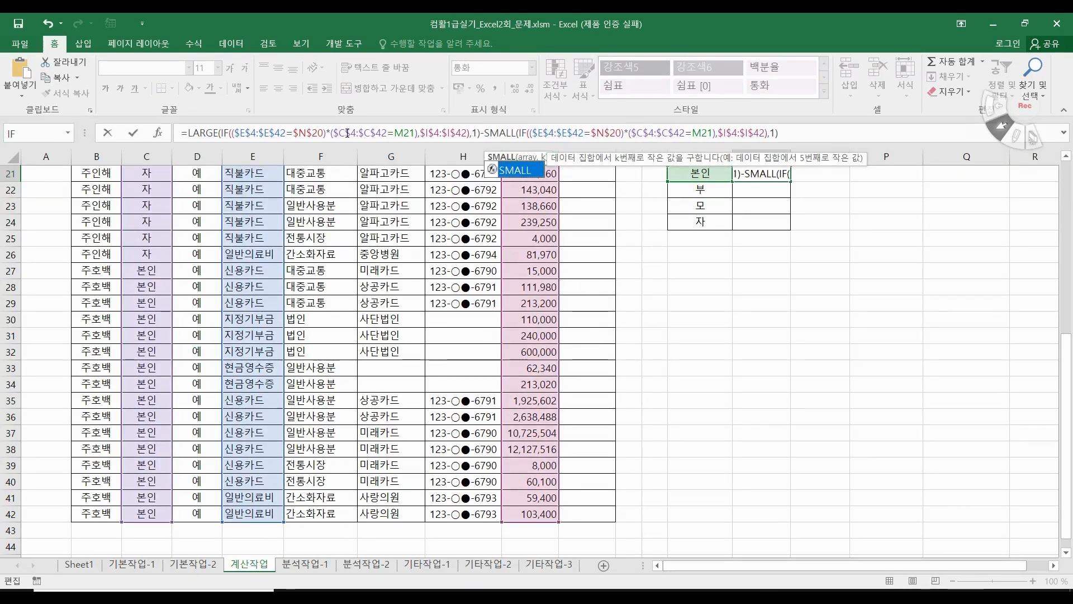
{"action": "left_click", "coordinate": [810, 132]}
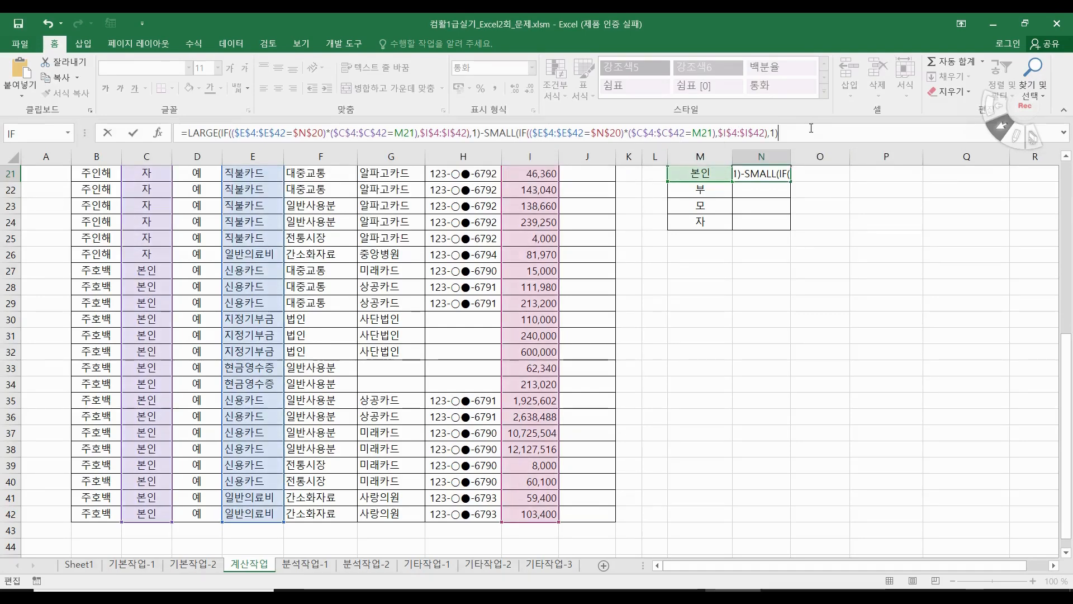
{"action": "key", "text": "Return"}
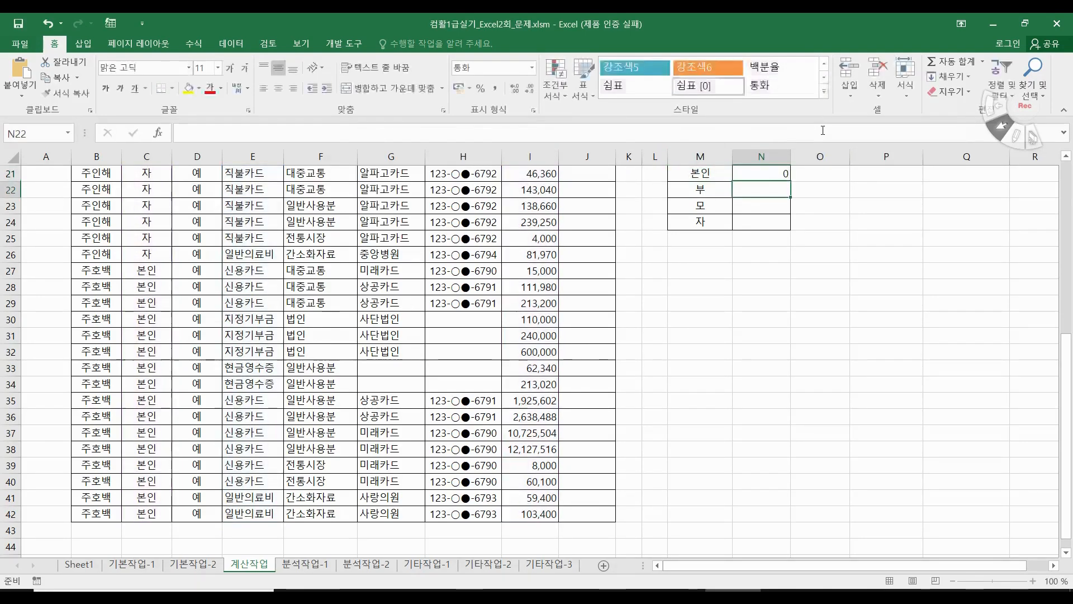
Re-enter the N21 formula as an array formula and fill it down through N24
{"action": "left_click", "coordinate": [762, 174]}
{"action": "scroll", "coordinate": [680, 346], "scroll_direction": "up", "scroll_amount": 2}
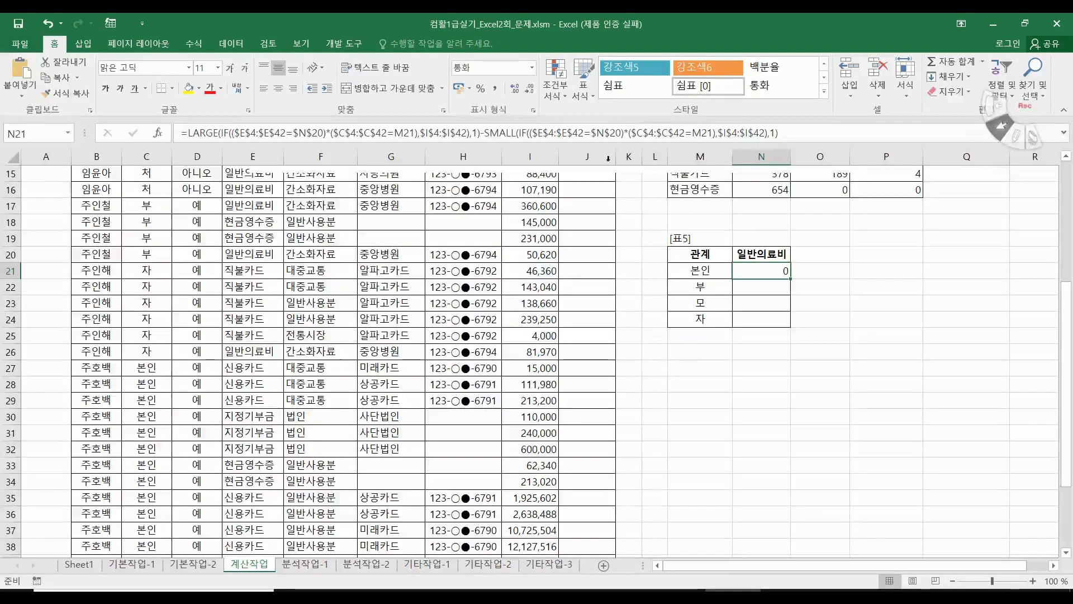
{"action": "left_click", "coordinate": [792, 132]}
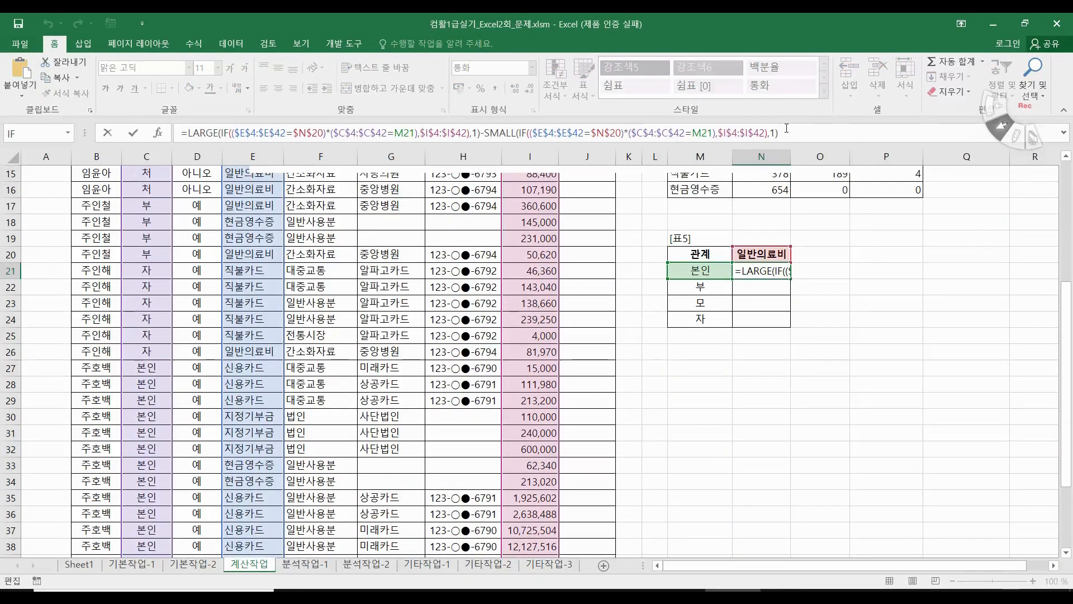
{"action": "left_click", "coordinate": [785, 135]}
{"action": "key", "text": "ctrl+shift+Return"}
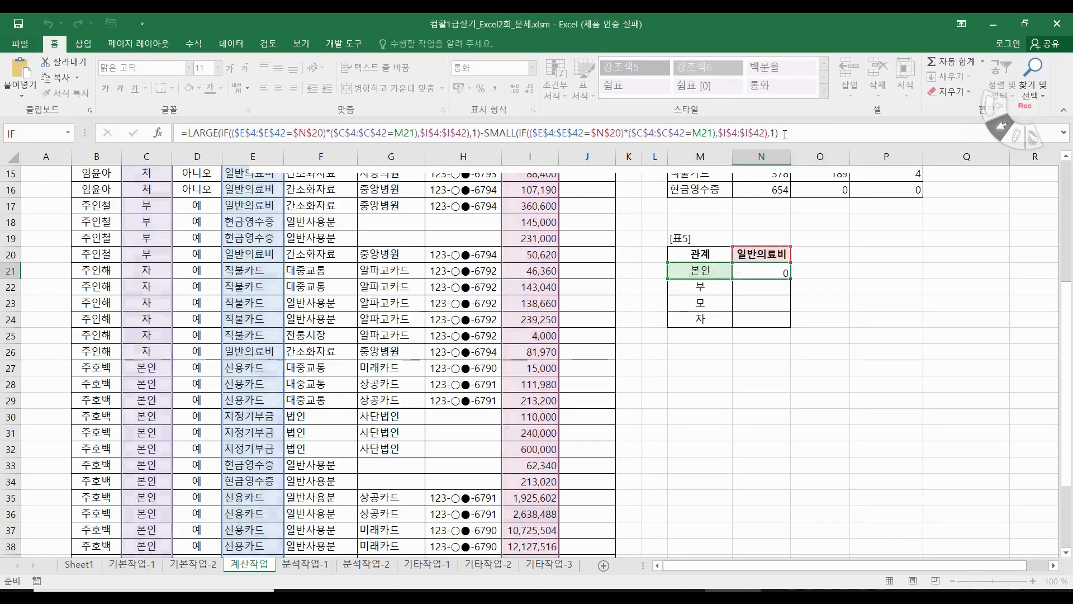
{"action": "left_click_drag", "start_coordinate": [785, 272], "coordinate": [772, 321]}
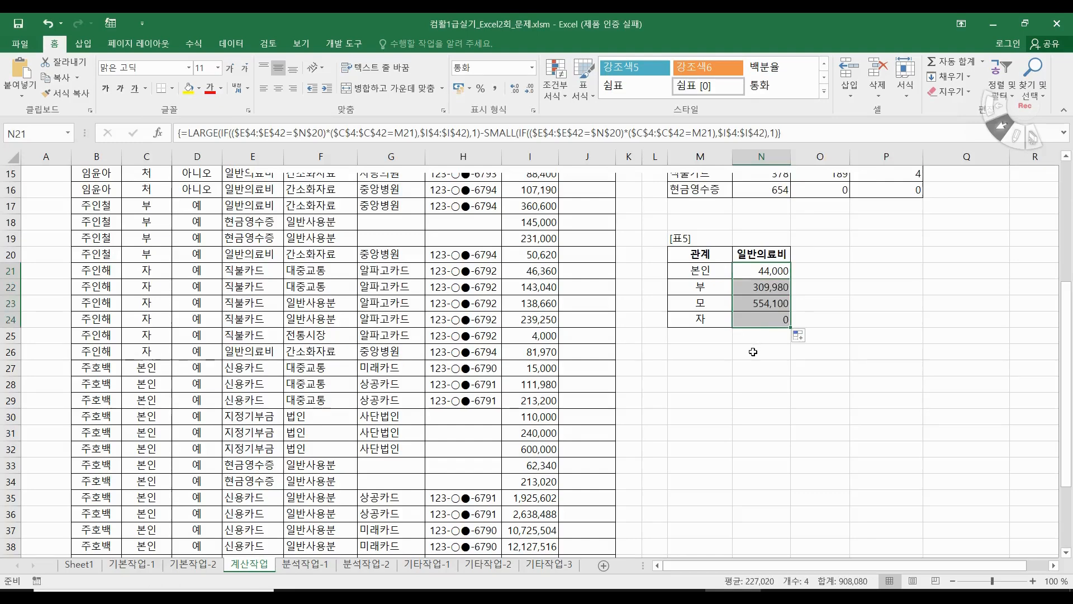
{"action": "left_click", "coordinate": [755, 351]}
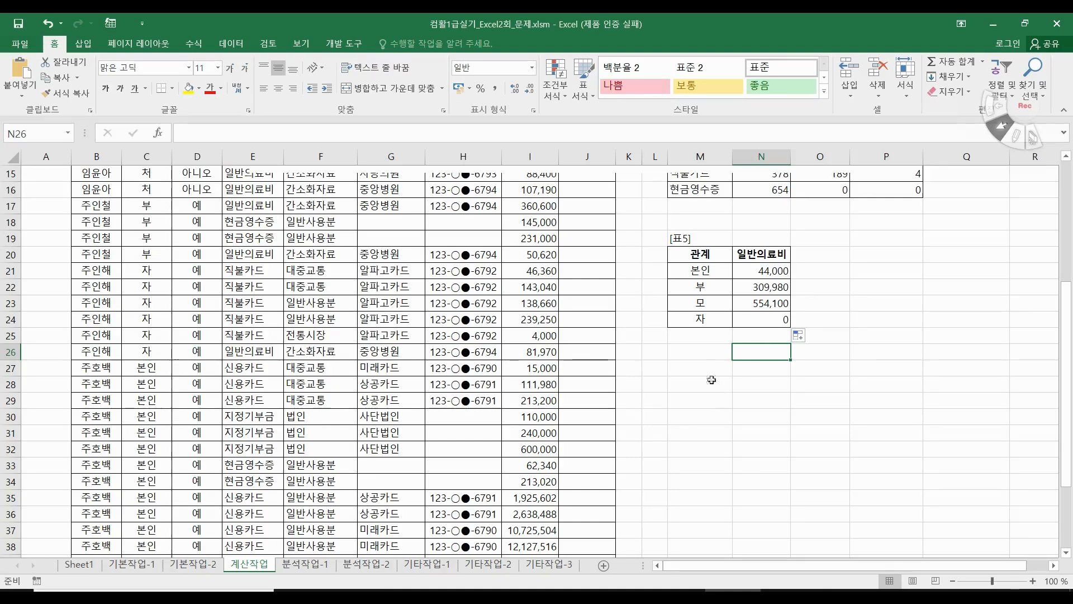
Check the [표5] formulas in N21 and N24, comparing the 자 result with the 자 rows and 일반의료비 amount in [표1]
{"action": "scroll", "coordinate": [769, 331], "scroll_direction": "up", "scroll_amount": 2}
{"action": "scroll", "coordinate": [755, 347], "scroll_direction": "down", "scroll_amount": 1}
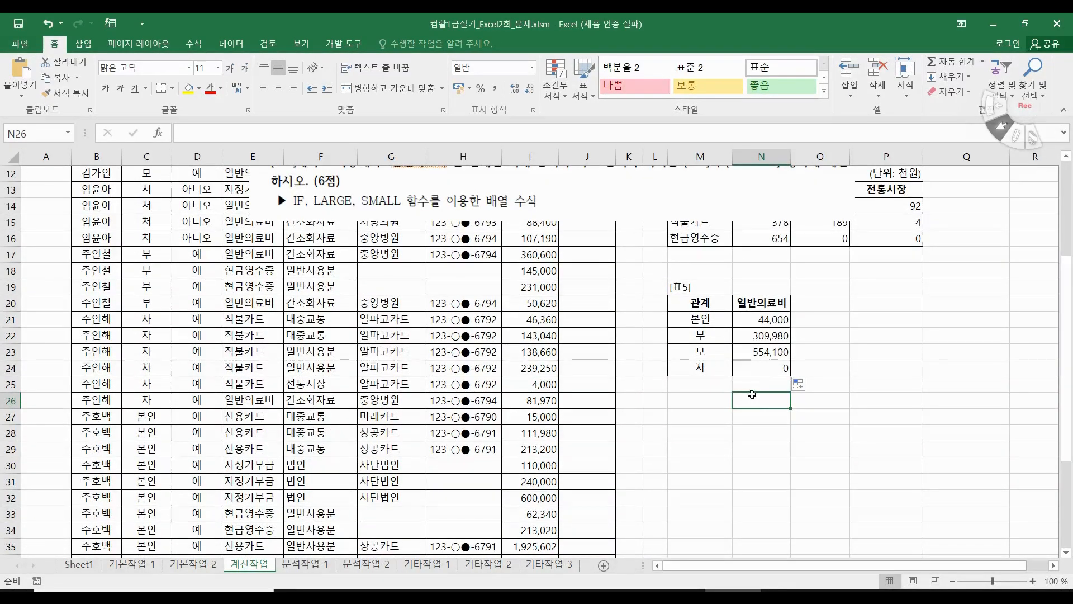
{"action": "left_click", "coordinate": [769, 322]}
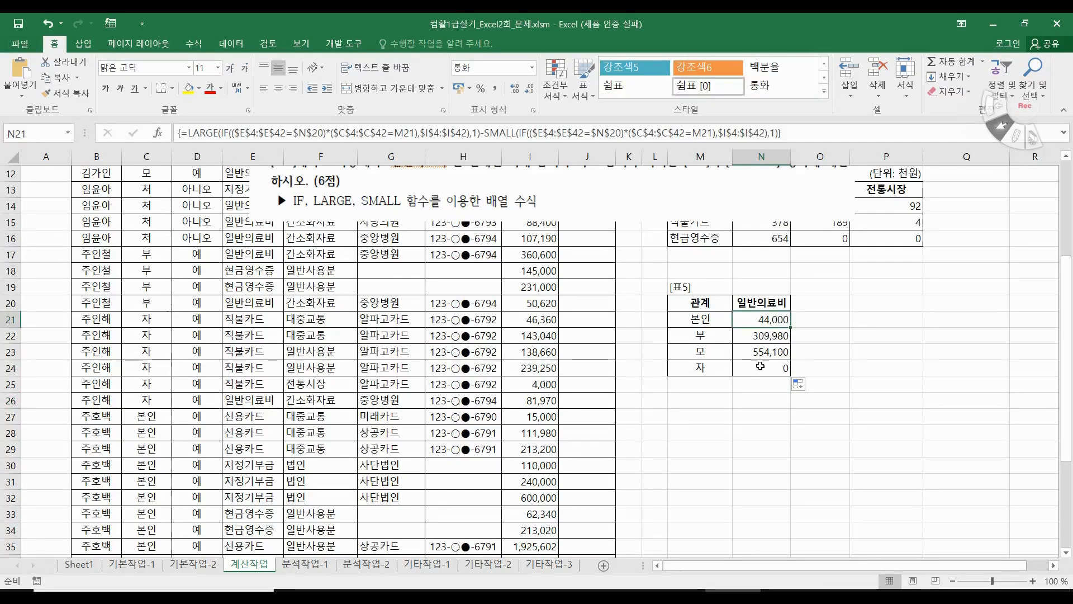
{"action": "left_click", "coordinate": [761, 366]}
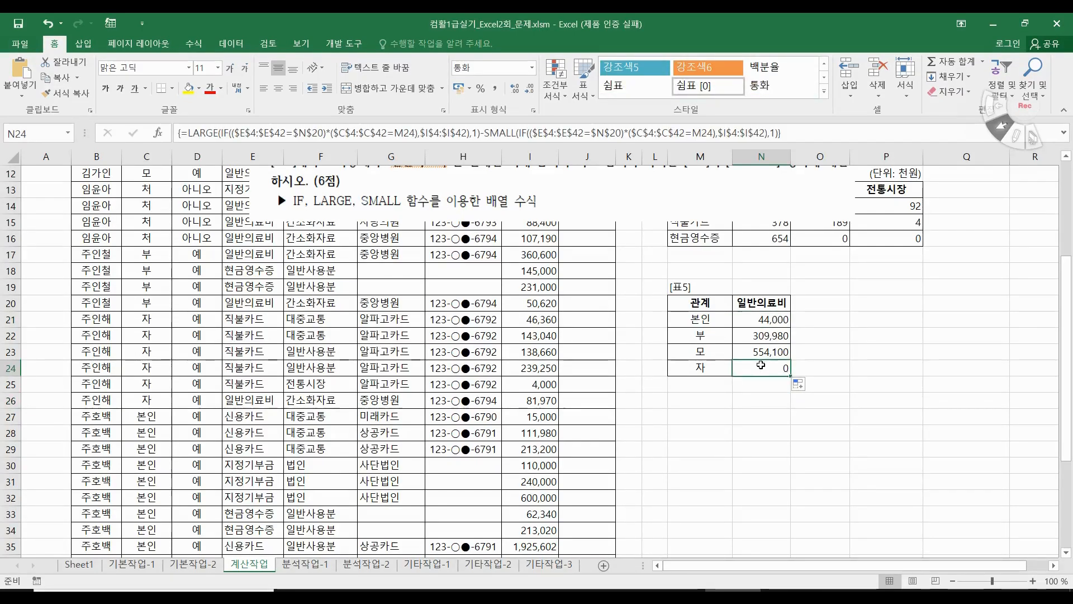
{"action": "left_click", "coordinate": [690, 366]}
{"action": "left_click", "coordinate": [781, 372]}
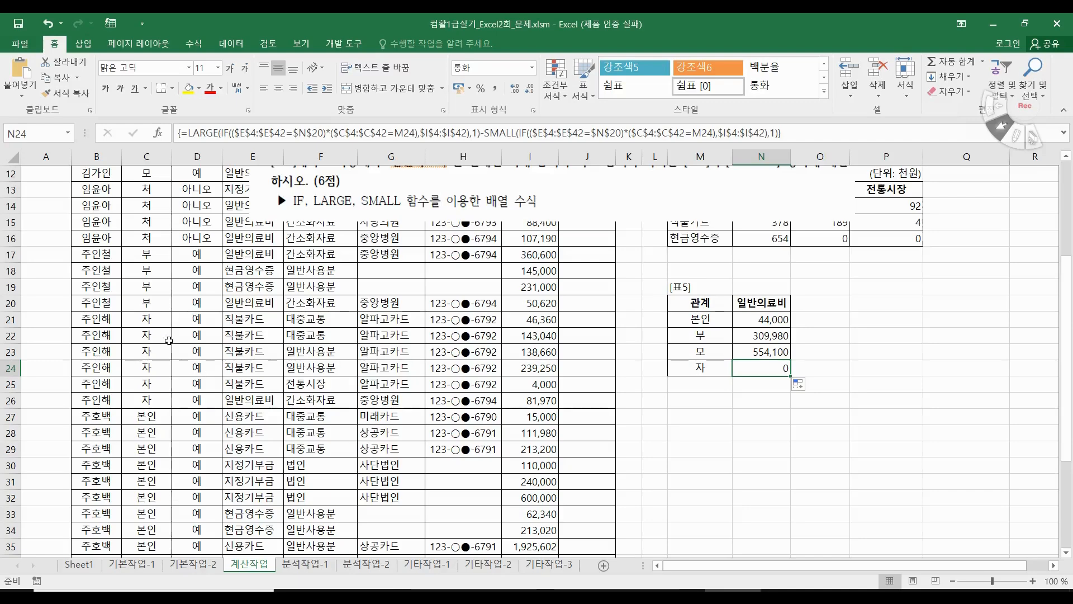
{"action": "scroll", "coordinate": [159, 399], "scroll_direction": "up", "scroll_amount": 4}
{"action": "scroll", "coordinate": [159, 398], "scroll_direction": "down", "scroll_amount": 3}
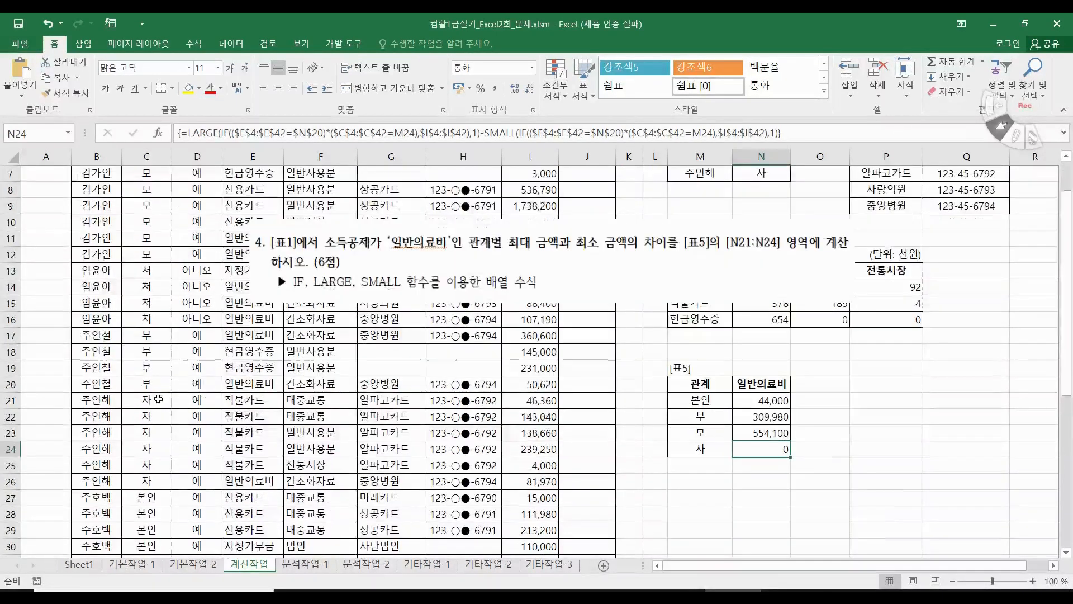
{"action": "left_click", "coordinate": [149, 351]}
{"action": "left_click_drag", "start_coordinate": [149, 352], "coordinate": [257, 432]}
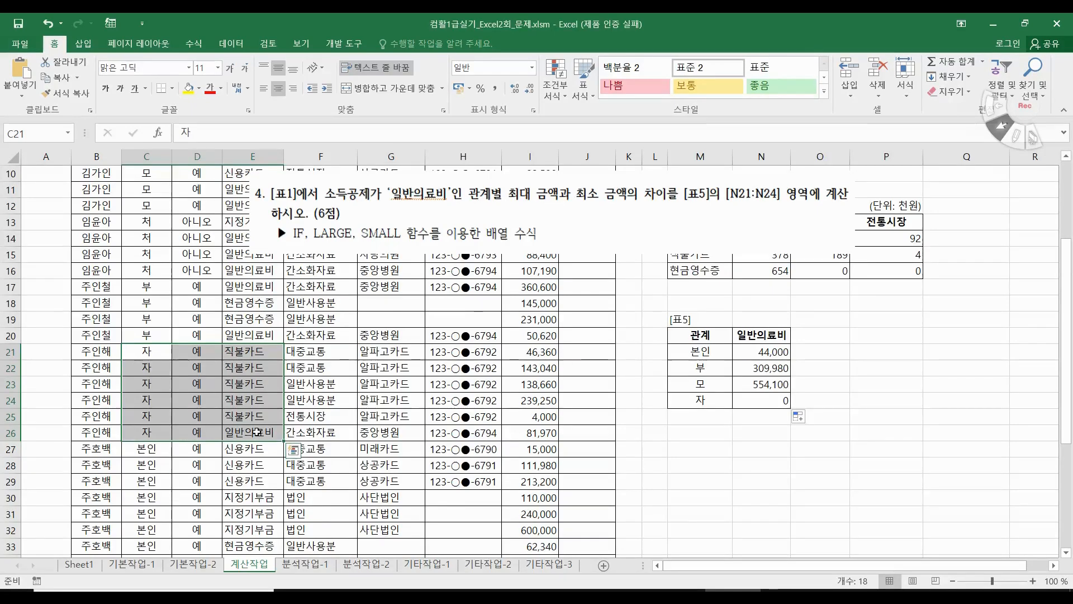
{"action": "scroll", "coordinate": [184, 356], "scroll_direction": "down", "scroll_amount": 4}
{"action": "scroll", "coordinate": [184, 356], "scroll_direction": "up", "scroll_amount": 2}
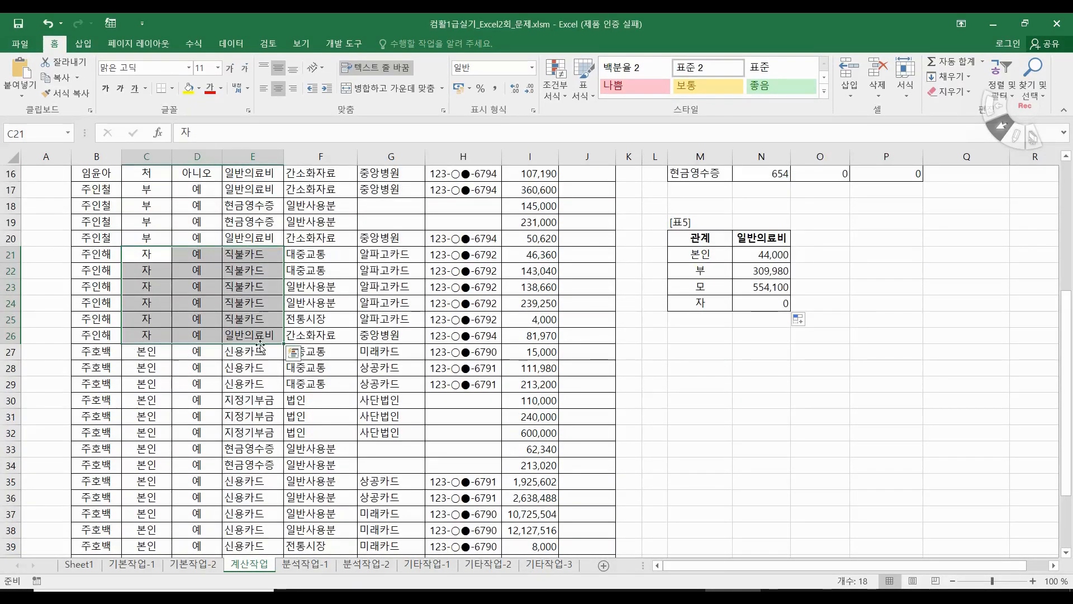
{"action": "left_click", "coordinate": [540, 336]}
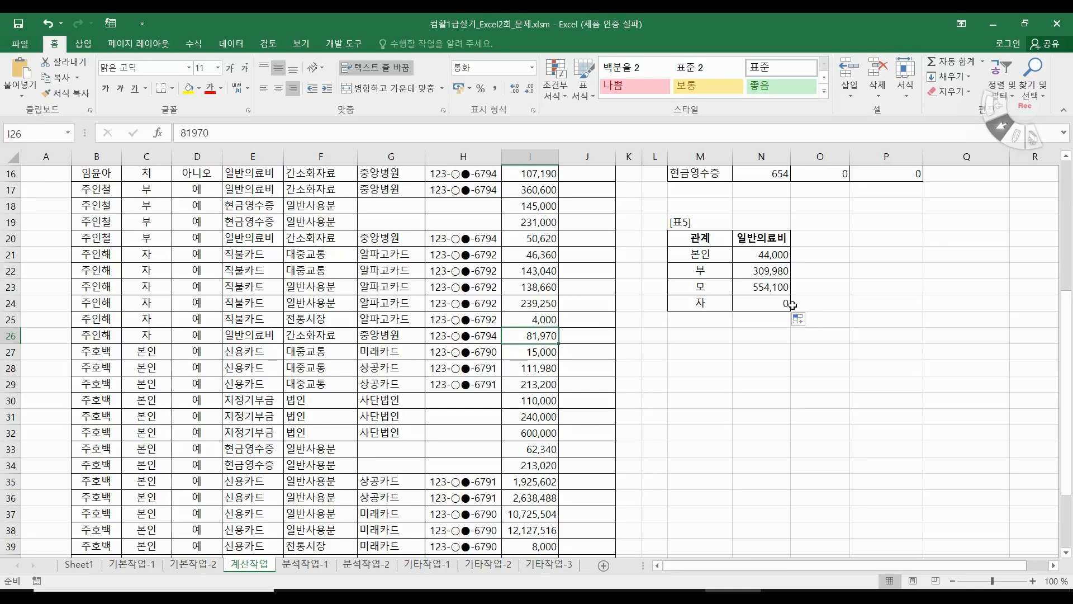
{"action": "left_click", "coordinate": [774, 305]}
{"action": "left_click", "coordinate": [710, 349]}
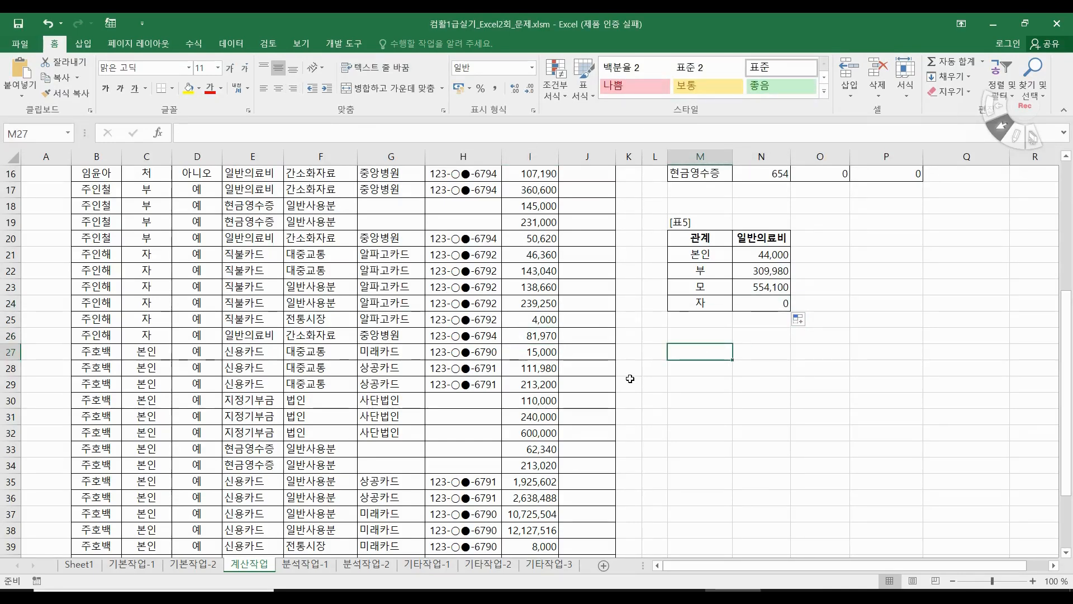
Re-crop the question picture over the sheet so that it shows only question 5 about the fn의료비보조 function
{"action": "scroll", "coordinate": [580, 399], "scroll_direction": "up", "scroll_amount": 5}
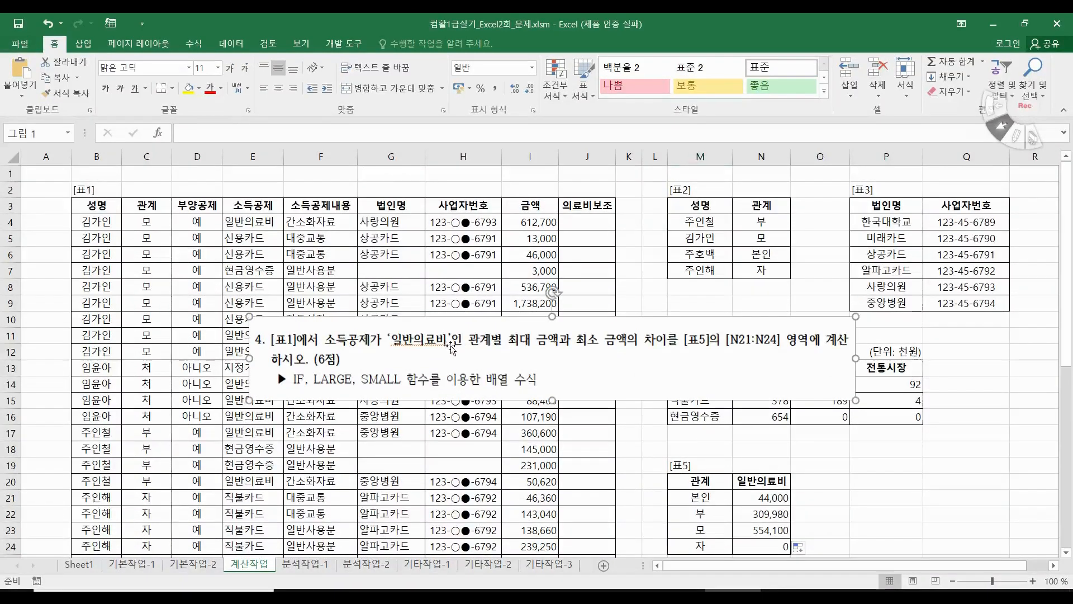
{"action": "left_click", "coordinate": [464, 335]}
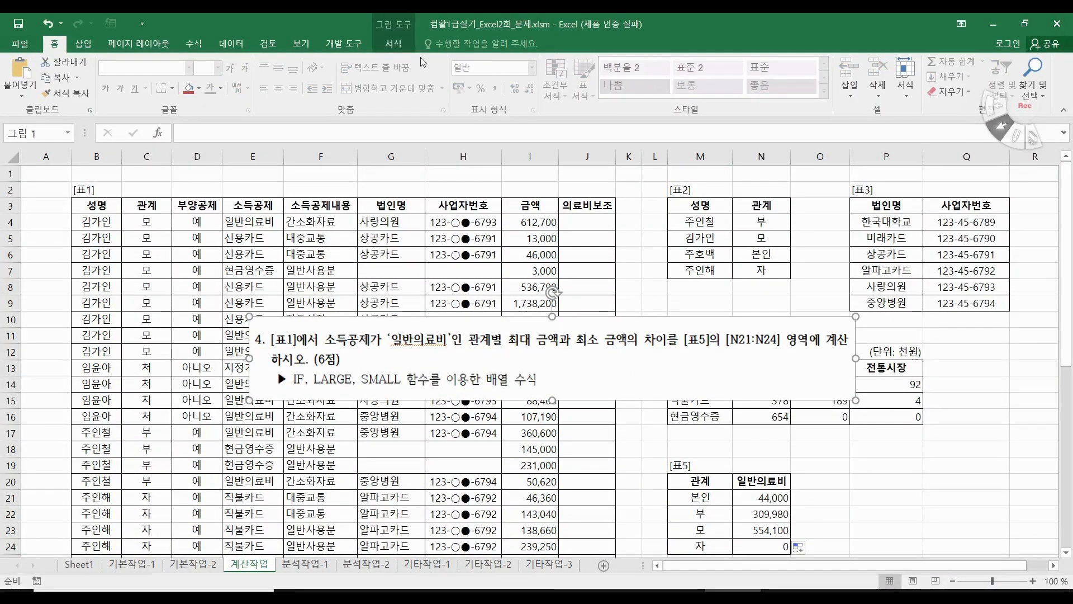
{"action": "left_click", "coordinate": [386, 45]}
{"action": "left_click", "coordinate": [934, 74]}
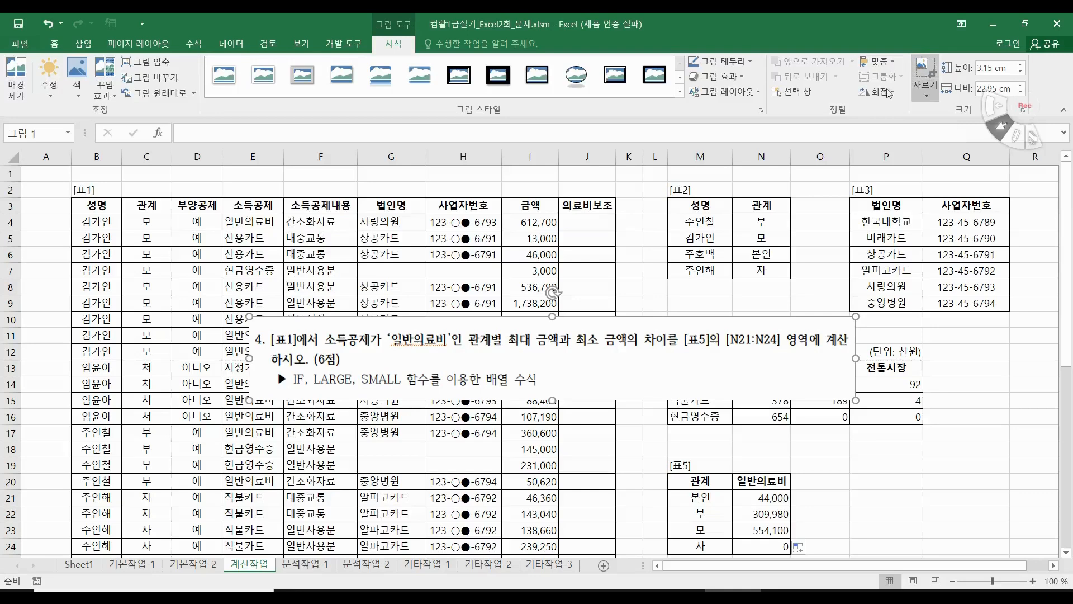
{"action": "left_click_drag", "start_coordinate": [551, 398], "coordinate": [564, 571]}
{"action": "left_click_drag", "start_coordinate": [552, 300], "coordinate": [554, 393]}
{"action": "scroll", "coordinate": [895, 431], "scroll_direction": "down", "scroll_amount": 2}
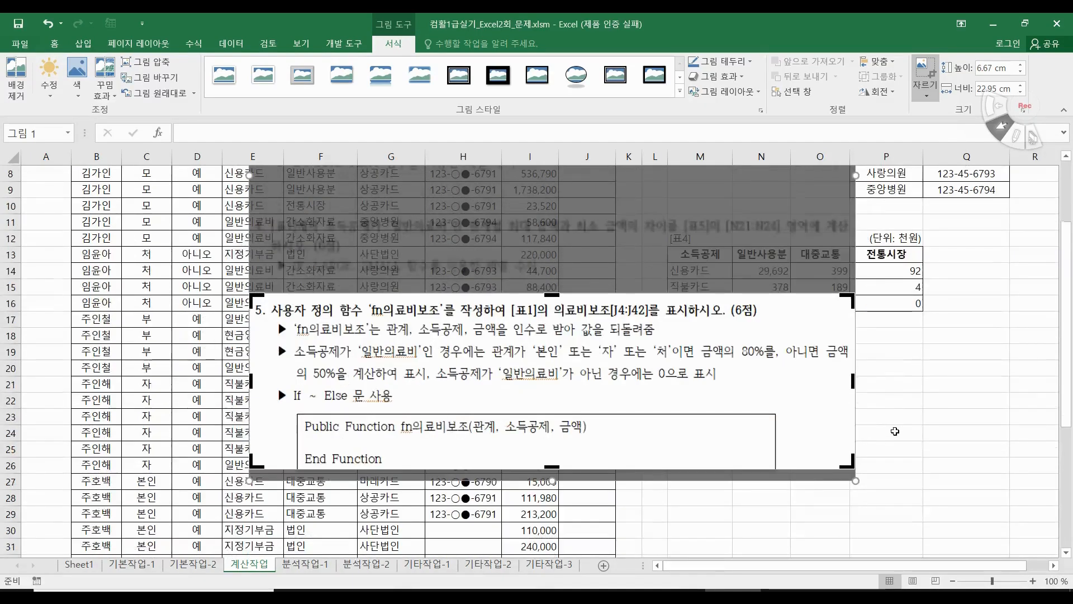
{"action": "left_click_drag", "start_coordinate": [552, 468], "coordinate": [552, 480]}
{"action": "left_click", "coordinate": [714, 512]}
Reposition the question 5 picture below row 9 so the 의료비보조 heading and first rows of [표1] are uncovered
{"action": "left_click_drag", "start_coordinate": [619, 394], "coordinate": [570, 404]}
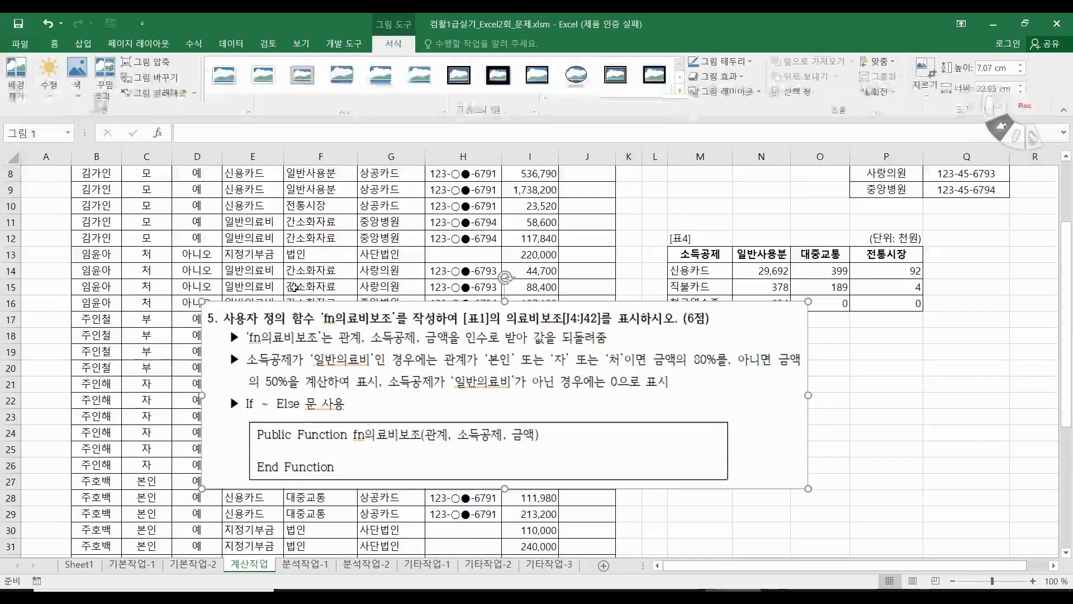
{"action": "scroll", "coordinate": [571, 404], "scroll_direction": "up", "scroll_amount": 2}
{"action": "left_click_drag", "start_coordinate": [490, 456], "coordinate": [571, 329]}
{"action": "left_click", "coordinate": [604, 206]}
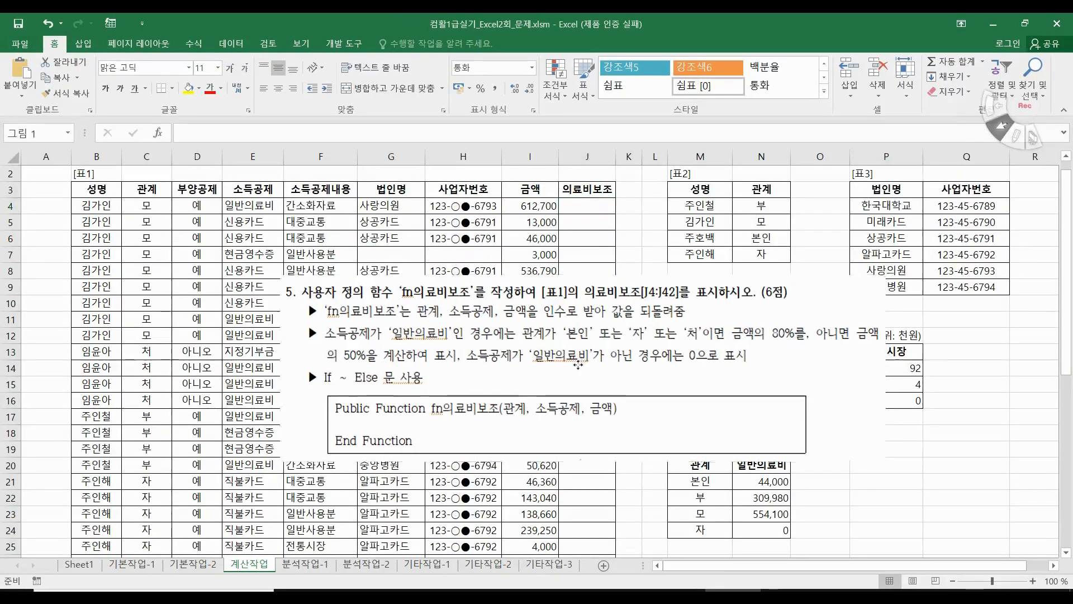
{"action": "left_click_drag", "start_coordinate": [624, 306], "coordinate": [585, 330]}
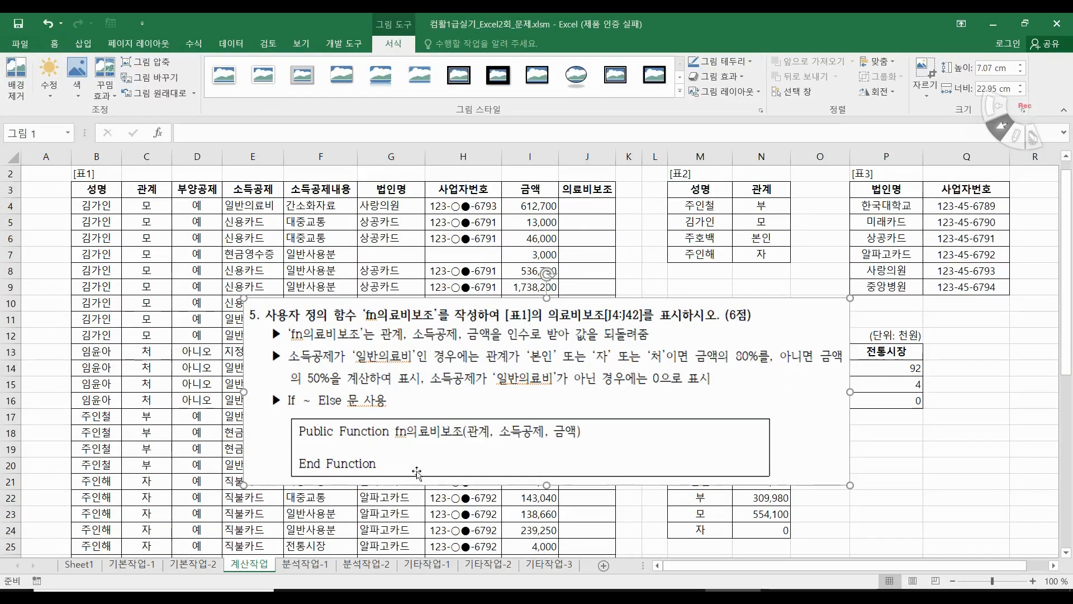
Select J4 under 의료비보조, then open the Visual Basic editor and insert a new standard module
{"action": "left_click", "coordinate": [580, 205]}
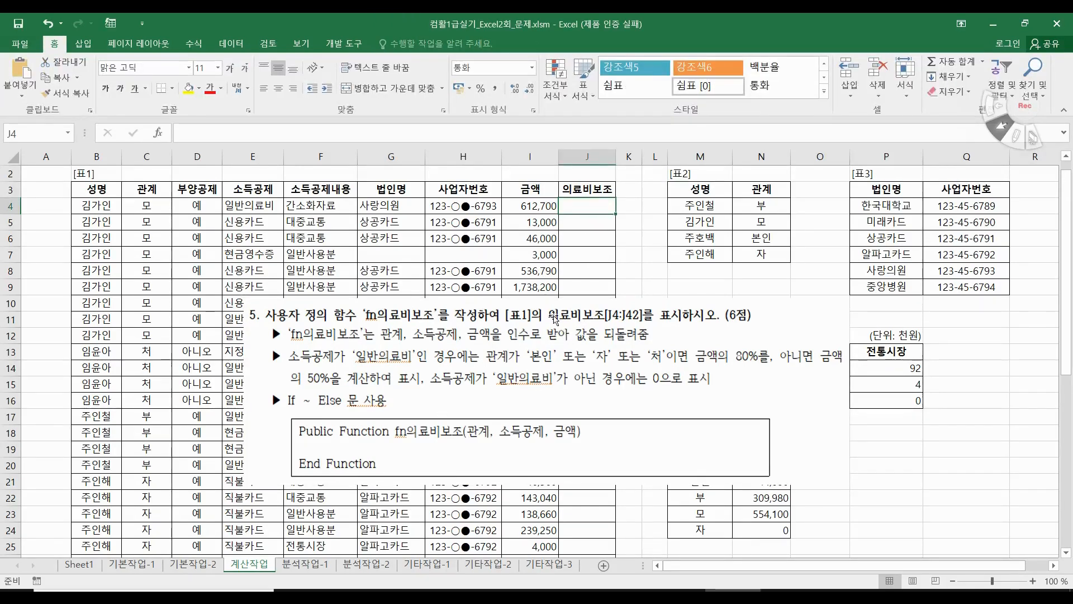
{"action": "left_click", "coordinate": [352, 44]}
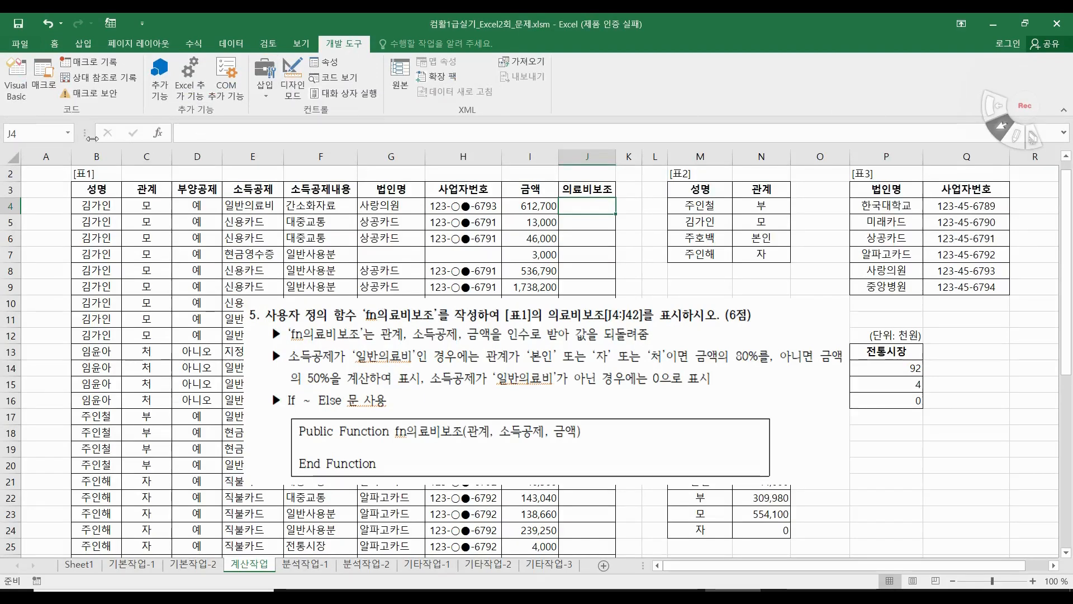
{"action": "left_click", "coordinate": [17, 90]}
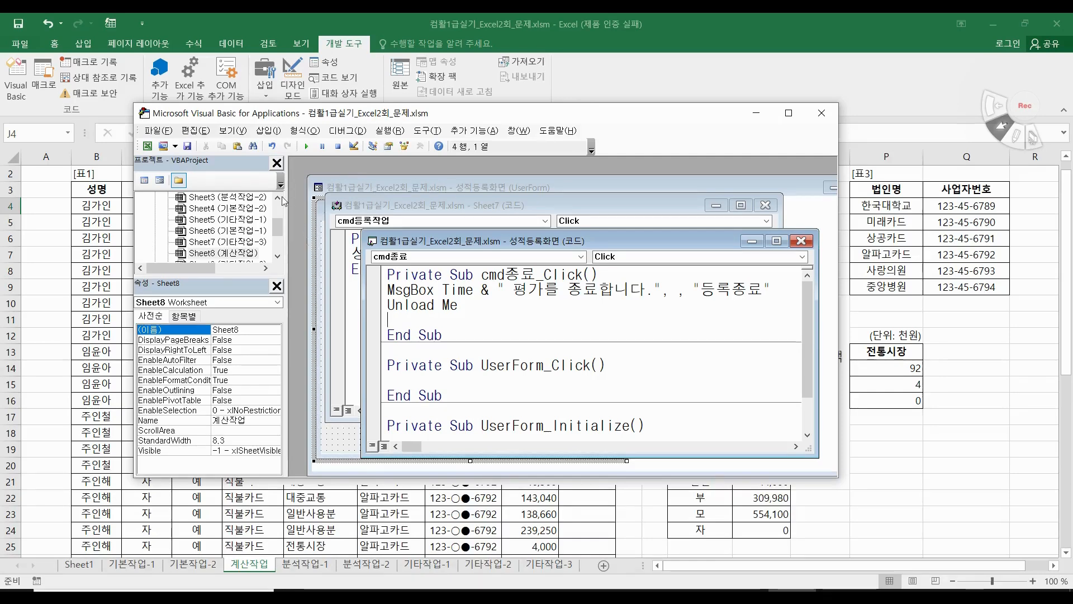
{"action": "left_click", "coordinate": [269, 132]}
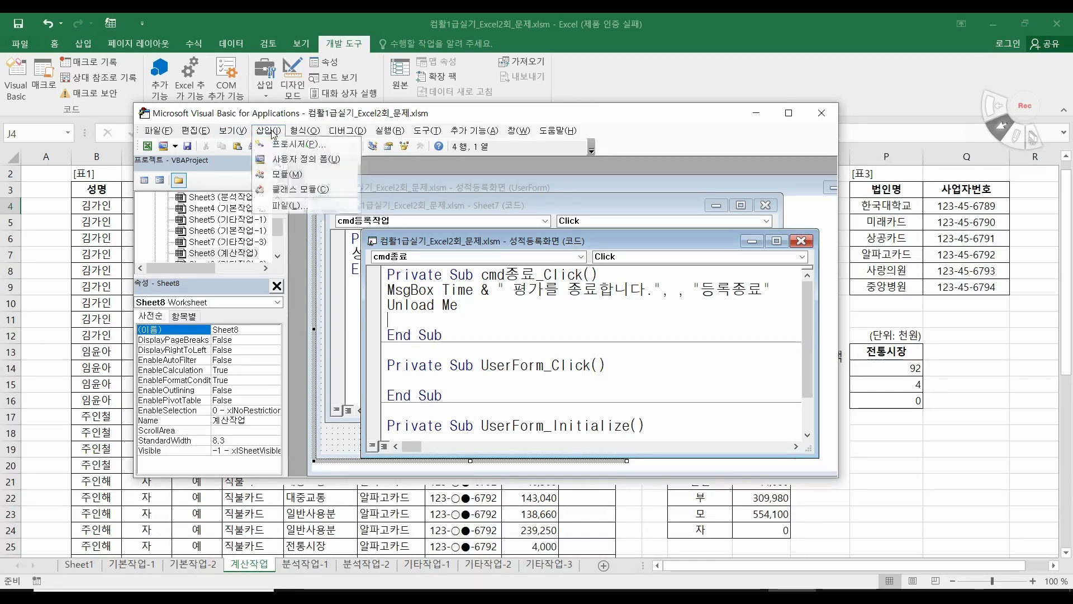
{"action": "left_click", "coordinate": [280, 176]}
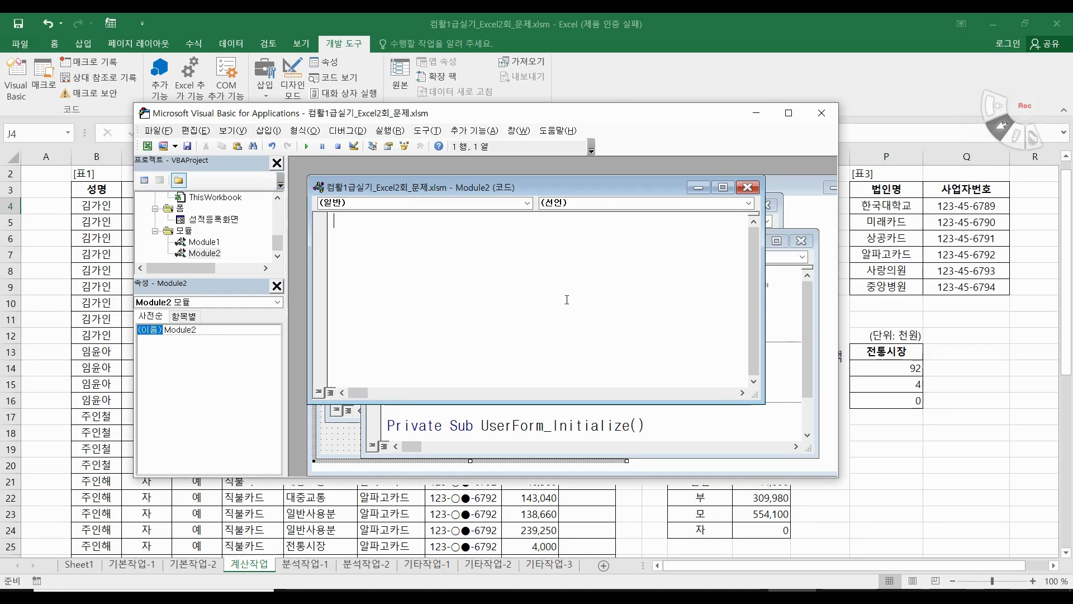
Add a public Function procedure named fn의료비보조 to the new module
{"action": "left_click", "coordinate": [269, 132]}
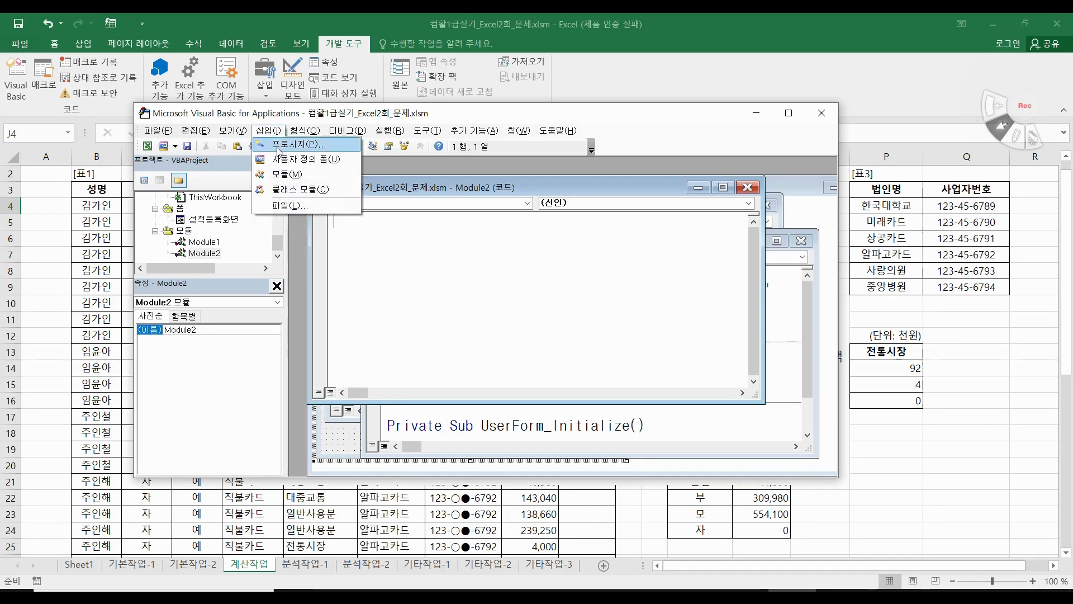
{"action": "left_click", "coordinate": [278, 149]}
{"action": "left_click", "coordinate": [472, 226]}
{"action": "left_click", "coordinate": [502, 175]}
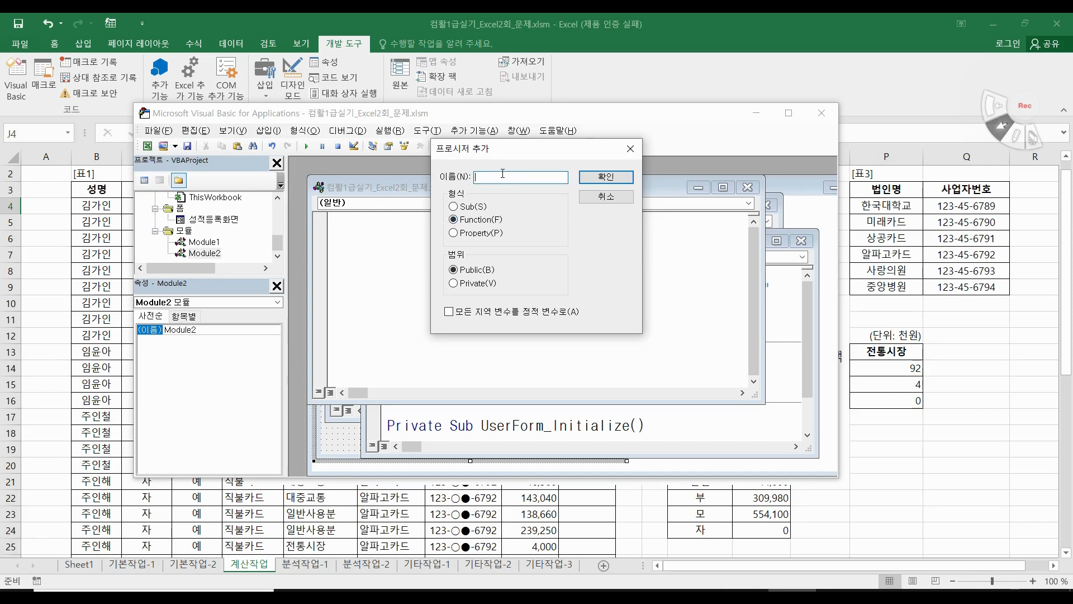
{"action": "type", "text": "fn"}
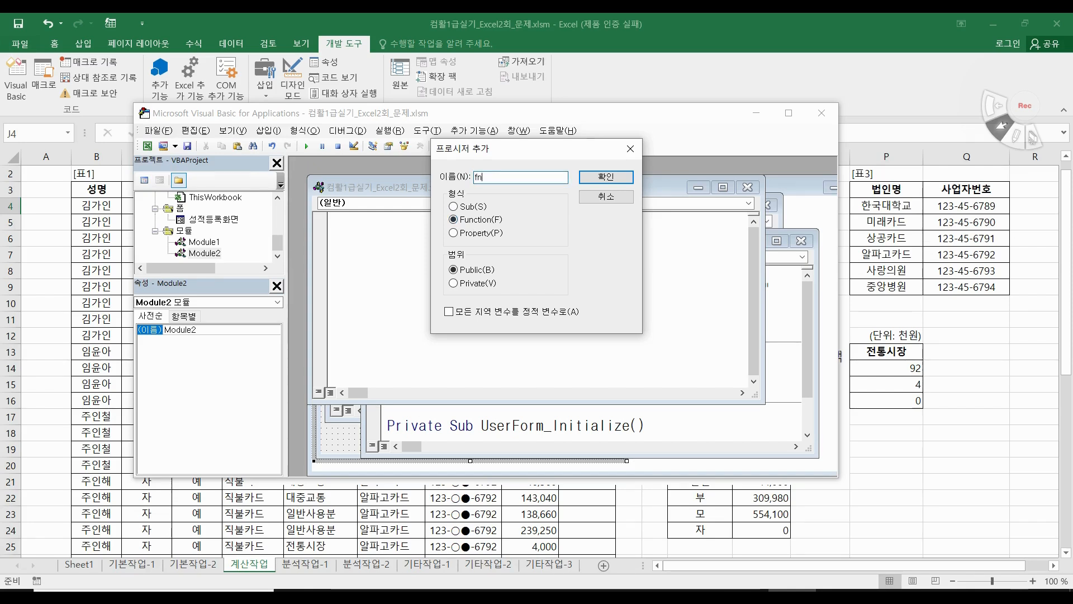
{"action": "type", "text": "의료비보조"}
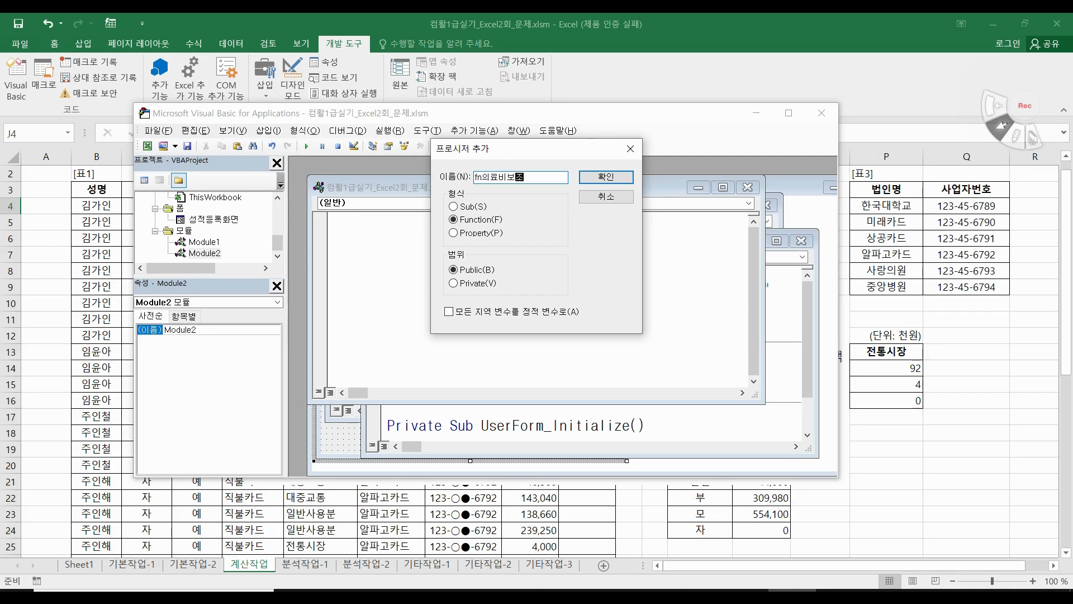
{"action": "left_click", "coordinate": [606, 176]}
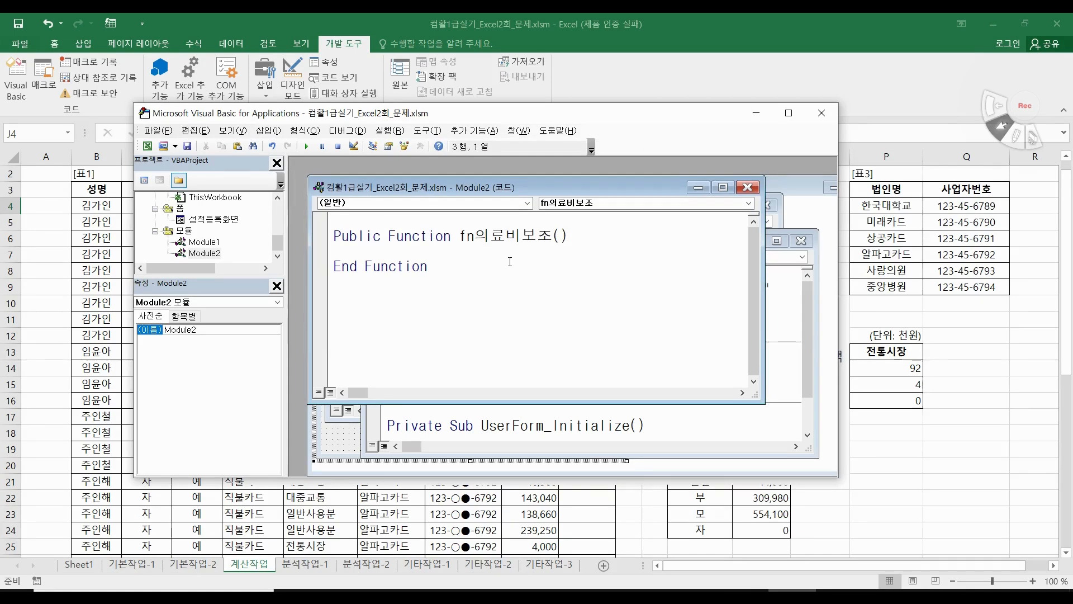
Give the fn의료비보조 function the arguments 관계, 소득공제 and 금액
{"action": "left_click_drag", "start_coordinate": [554, 114], "coordinate": [560, 143]}
{"action": "left_click", "coordinate": [567, 265]}
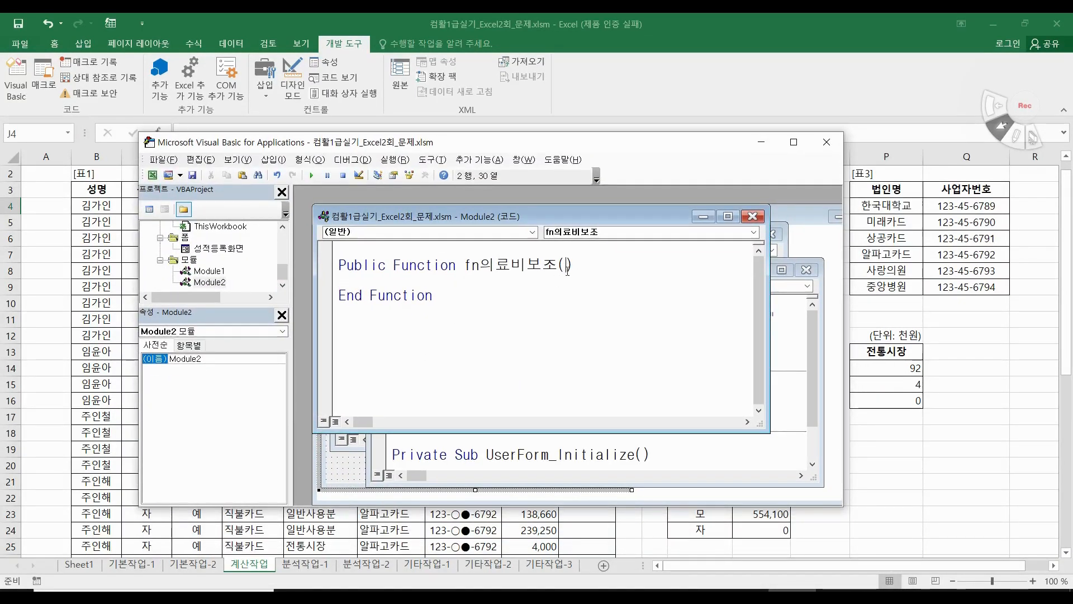
{"action": "type", "text": "고ㄴㄱㅖ,ㅅㅗㄷㅡㄱㄱㅗㅇㅈㅔ,ㄱㅡㅁㅇㅐㄱ"}
{"action": "key", "text": "Return"}
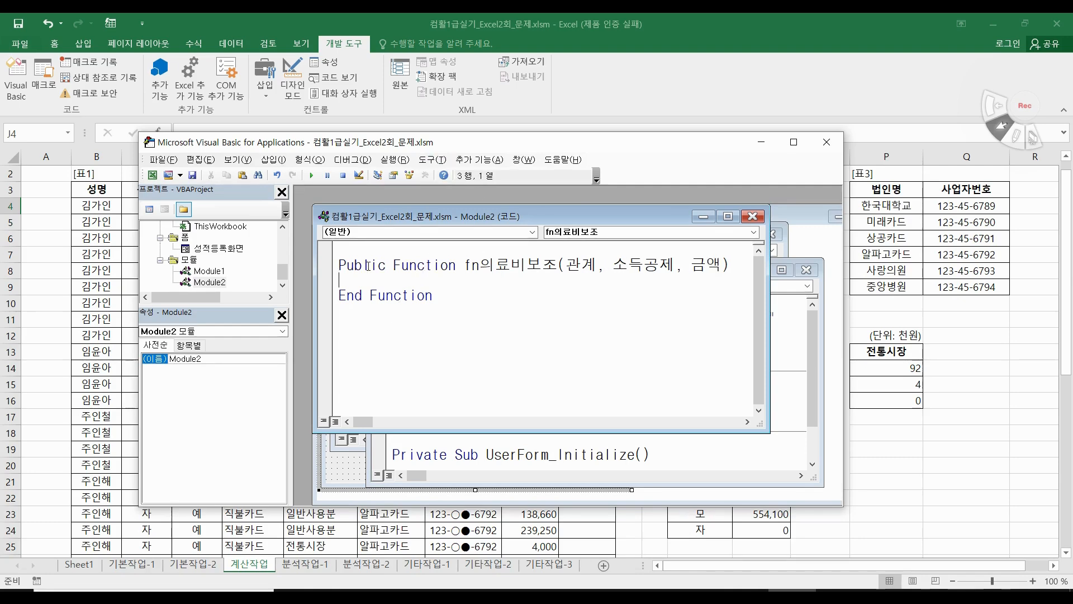
After consulting the question 5 conditions, write the outer condition If 소득공제 = "일반의료비" Then inside the function
{"action": "left_click_drag", "start_coordinate": [412, 144], "coordinate": [462, 463]}
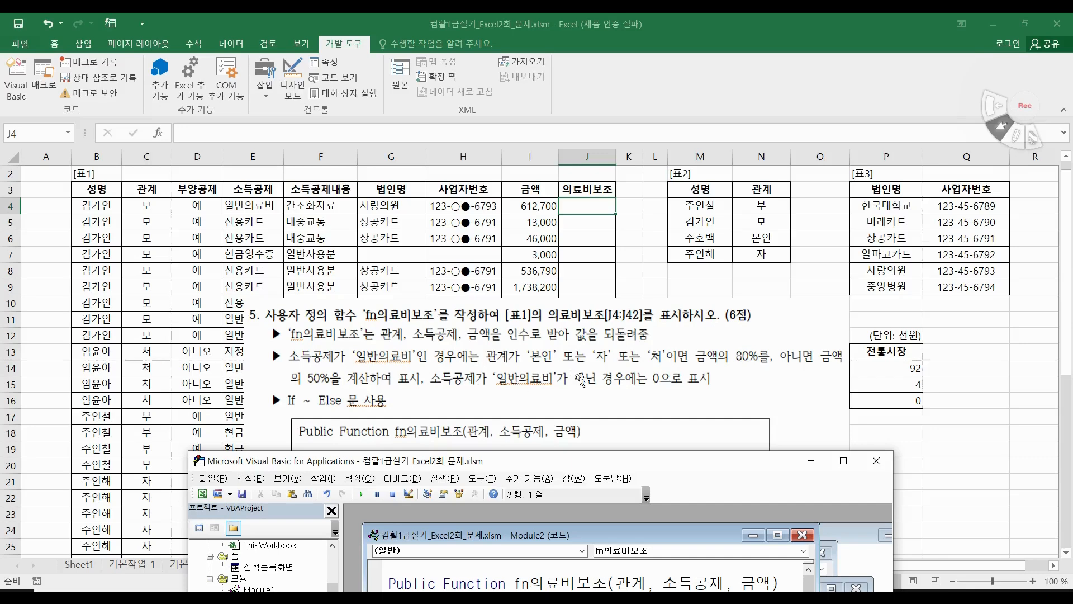
{"action": "left_click_drag", "start_coordinate": [590, 462], "coordinate": [536, 104]}
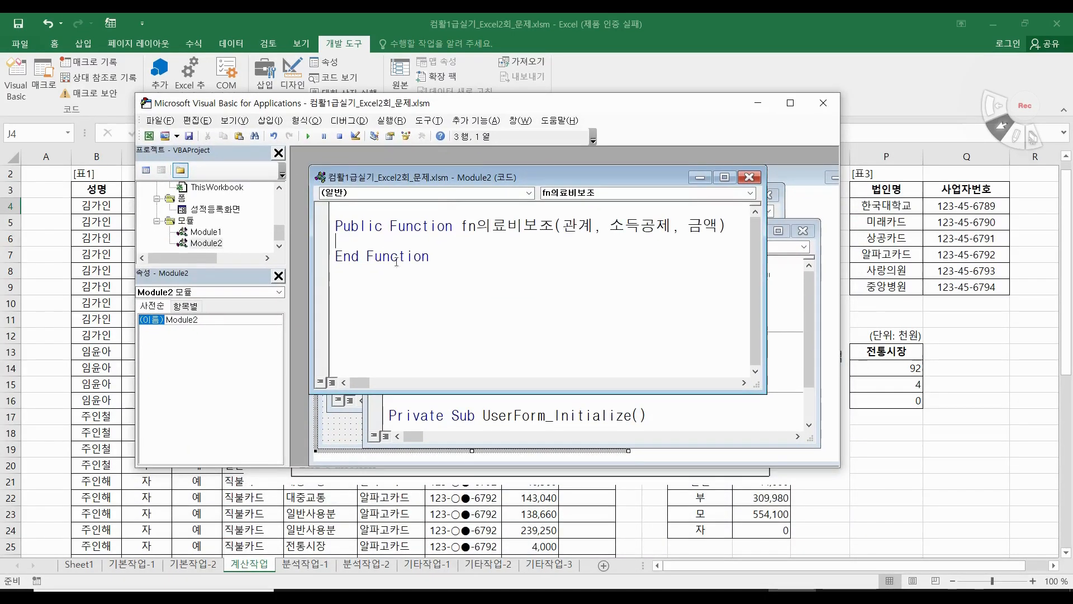
{"action": "left_click_drag", "start_coordinate": [459, 225], "coordinate": [555, 226]}
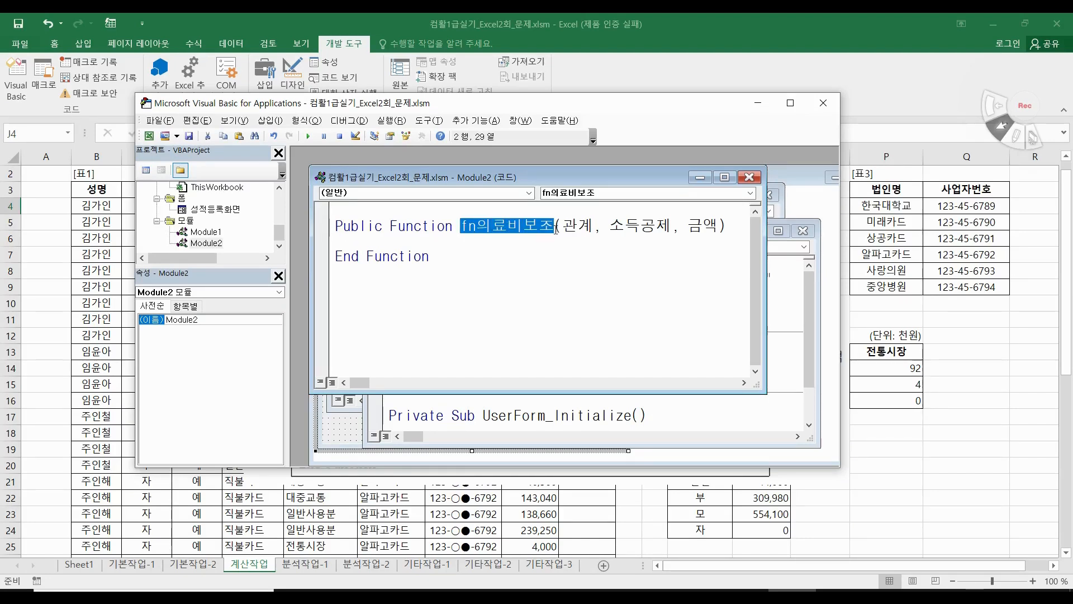
{"action": "left_click", "coordinate": [390, 240]}
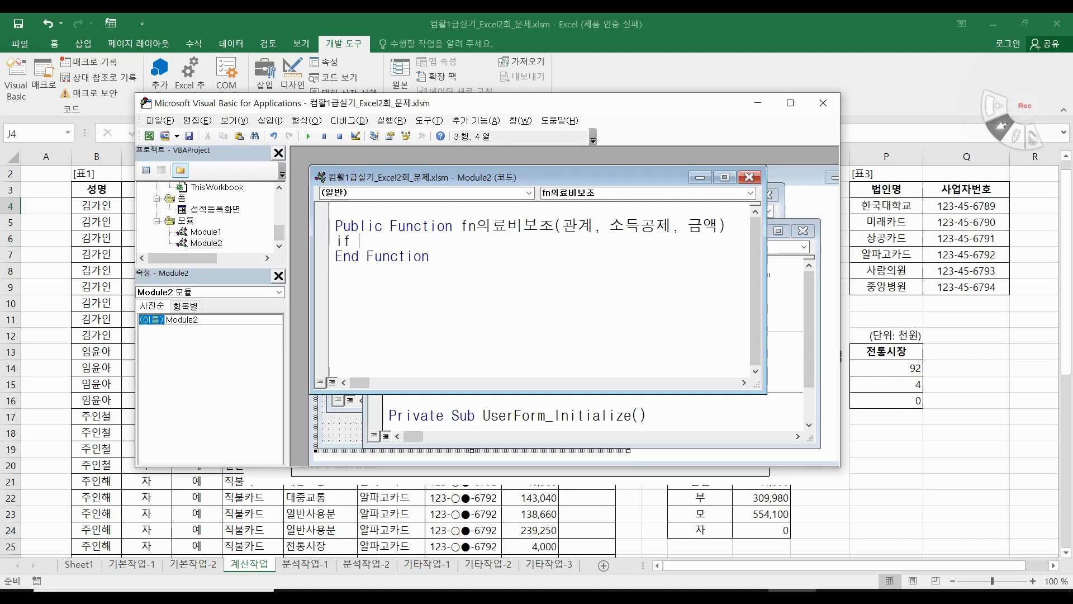
{"action": "type", "text": "if ㅅㅗ드"}
{"action": "type", "text": "ㄱ"}
{"action": "type", "text": "ㅈ"}
{"action": "type", "text": "="}
{"action": "type", "text": "\"ㅇㅣㄹㅂㅏㄴㅇ"}
{"action": "type", "text": "ㅢㄹㅛㅂㅣ"}
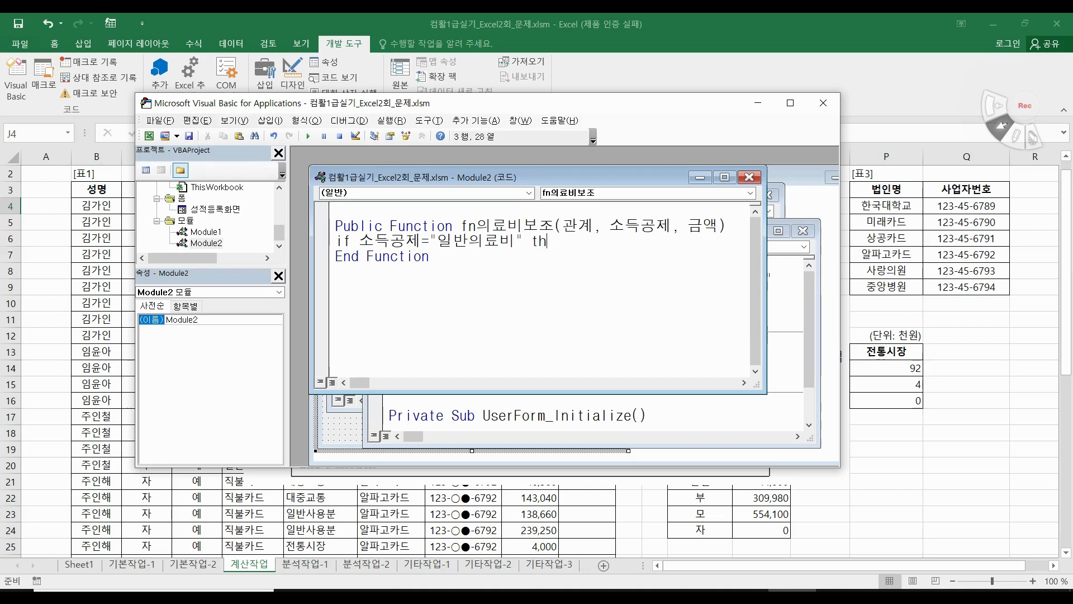
{"action": "key", "text": "Return"}
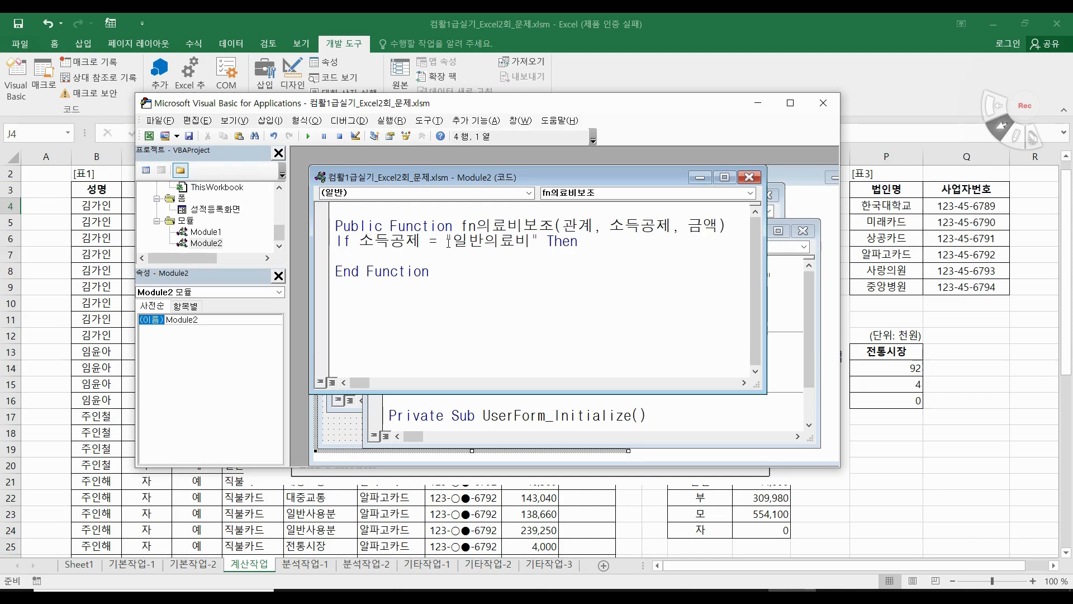
Start the nested If statement with the condition 관계 = "본인" followed by Or
{"action": "type", "text": "ㅏㄹ"}
{"action": "key", "text": "BackSpace"}
{"action": "type", "text": "if  rg"}
{"action": "key", "text": "BackSpace"}
{"action": "type", "text": "관ㄱ"}
{"action": "type", "text": "ㅖ"}
{"action": "type", "text": "=\"ㅂ"}
{"action": "type", "text": "본인\""}
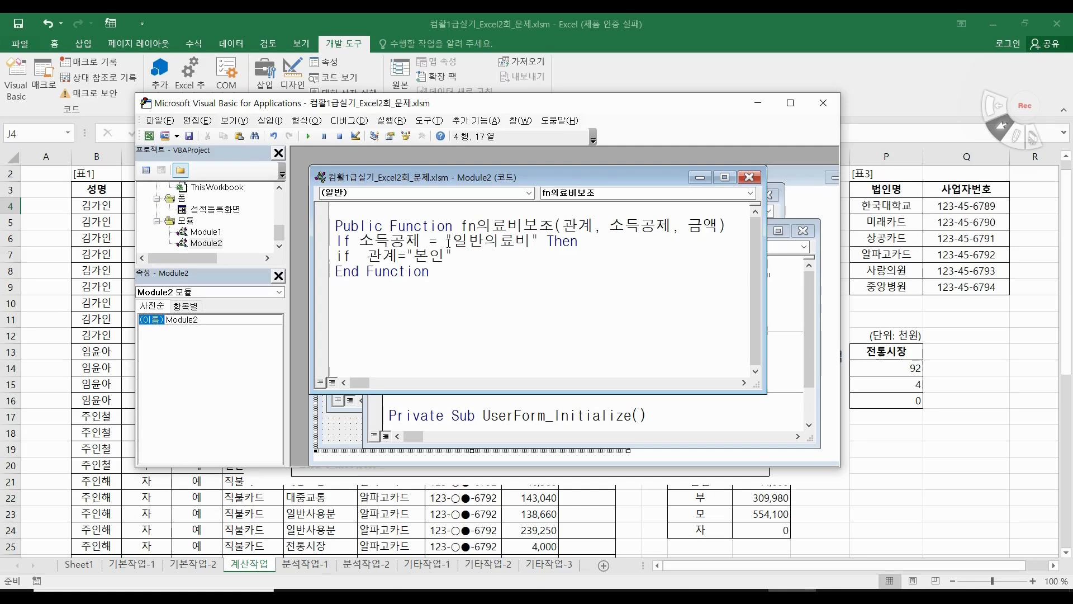
{"action": "type", "text": "ㅇ"}
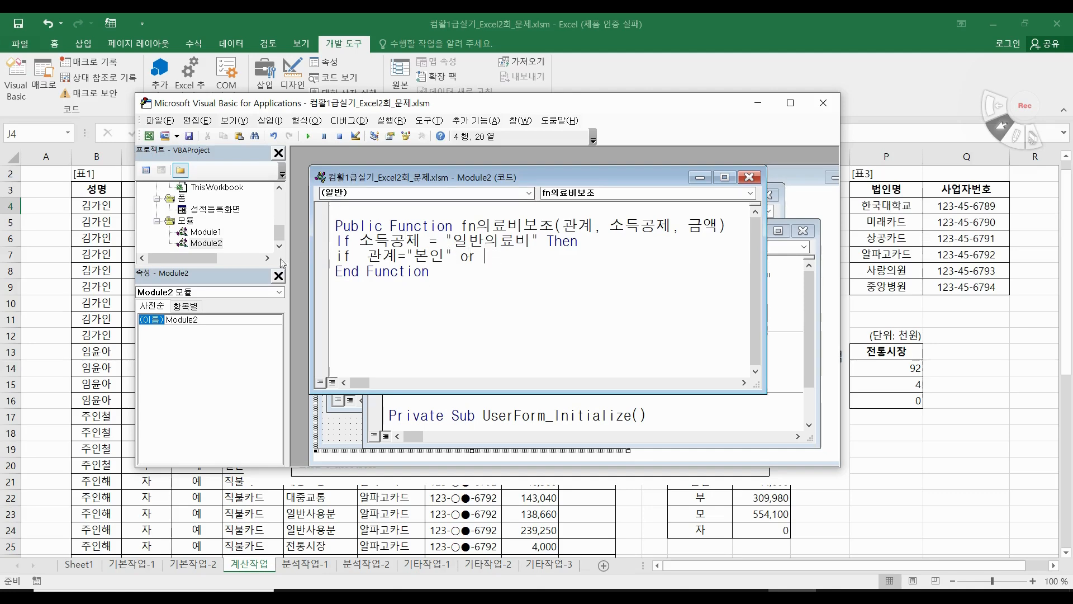
Copy the 관계 condition after Or and change its value to "자"
{"action": "left_click_drag", "start_coordinate": [366, 255], "coordinate": [454, 257]}
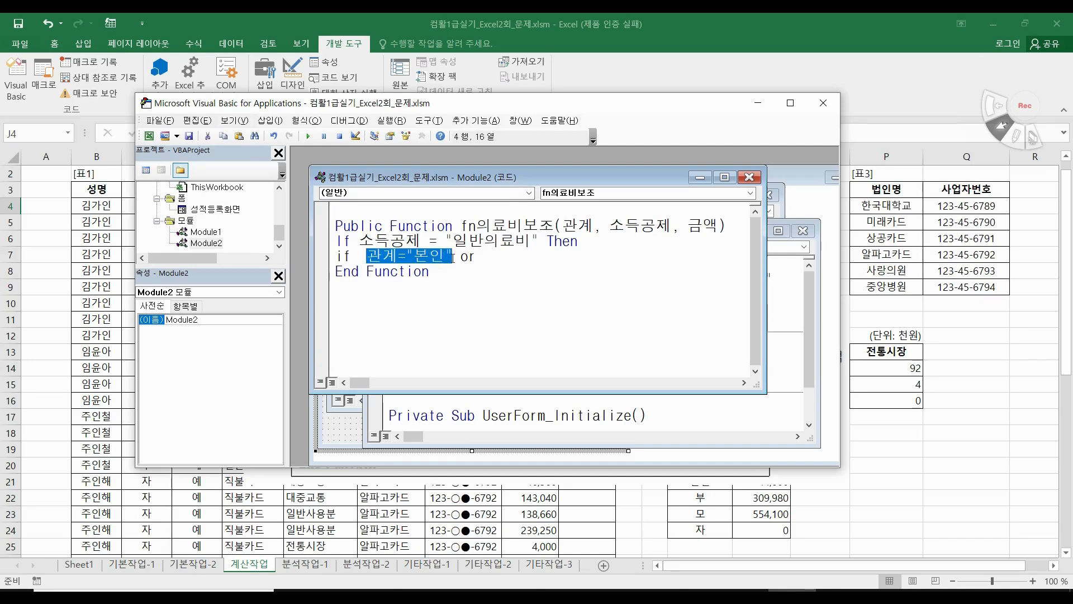
{"action": "key", "text": "ctrl+c"}
{"action": "left_click", "coordinate": [494, 255]}
{"action": "key", "text": "ctrl+v"}
{"action": "left_click_drag", "start_coordinate": [531, 256], "coordinate": [562, 257]}
{"action": "type", "text": "wk"}
{"action": "key", "text": "BackSpace"}
{"action": "key", "text": "BackSpace"}
{"action": "type", "text": "자"}
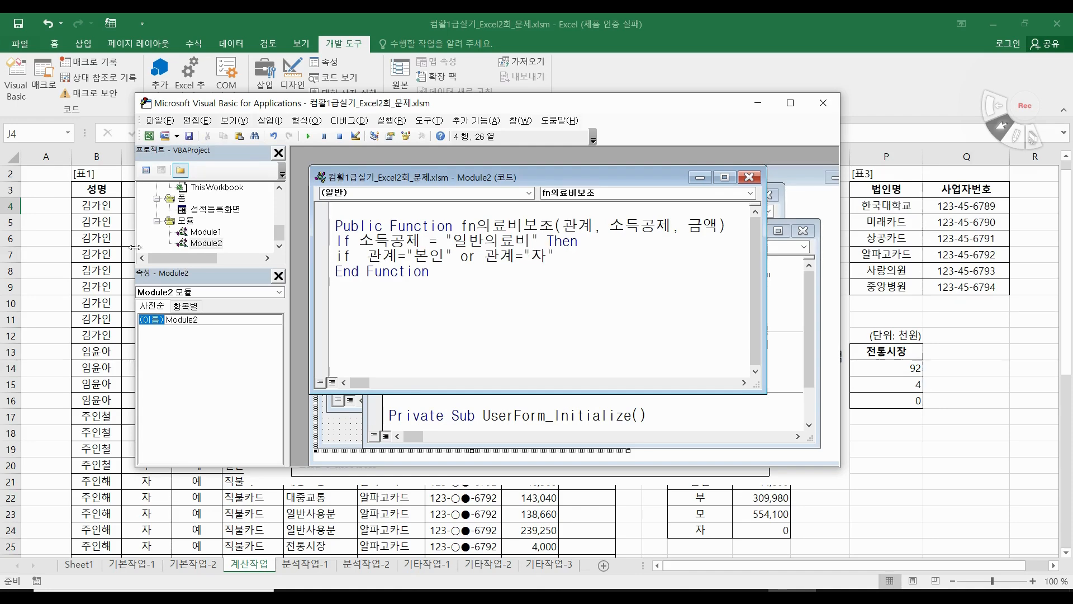
Append Or 관계 = "처" as the third condition and finish the nested If line with Then
{"action": "left_click", "coordinate": [578, 263]}
{"action": "type", "text": "or "}
{"action": "type", "text": "관계=\"본인\""}
{"action": "key", "text": "Left"}
{"action": "key", "text": "Left"}
{"action": "key", "text": "Left"}
{"action": "key", "text": "shift+Right"}
{"action": "key", "text": "shift+Right"}
{"action": "type", "text": "cj"}
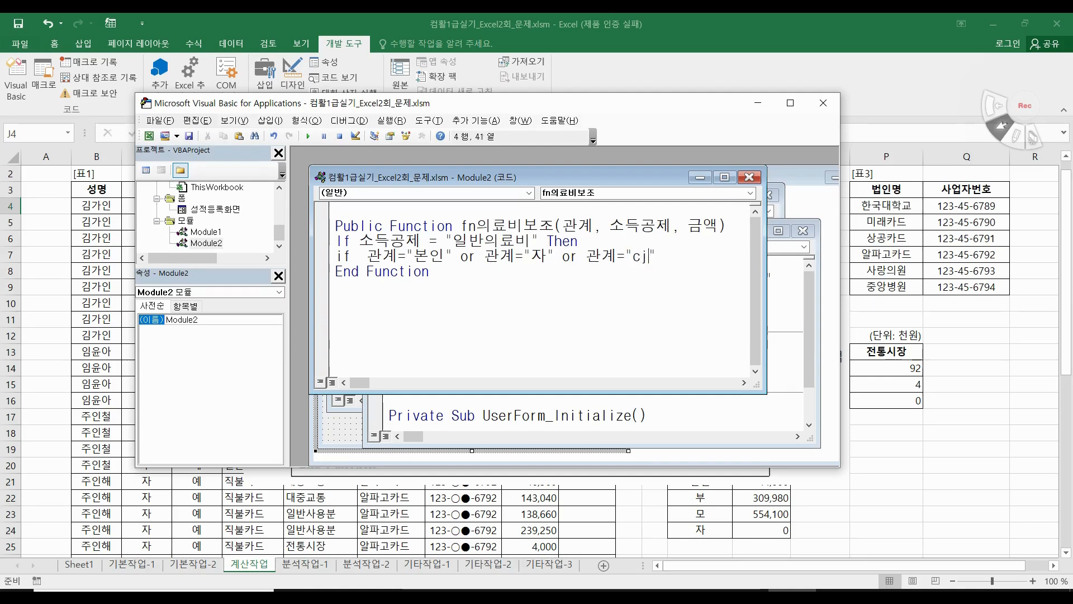
{"action": "key", "text": "BackSpace"}
{"action": "key", "text": "BackSpace"}
{"action": "key", "text": "Hangul"}
{"action": "type", "text": "처"}
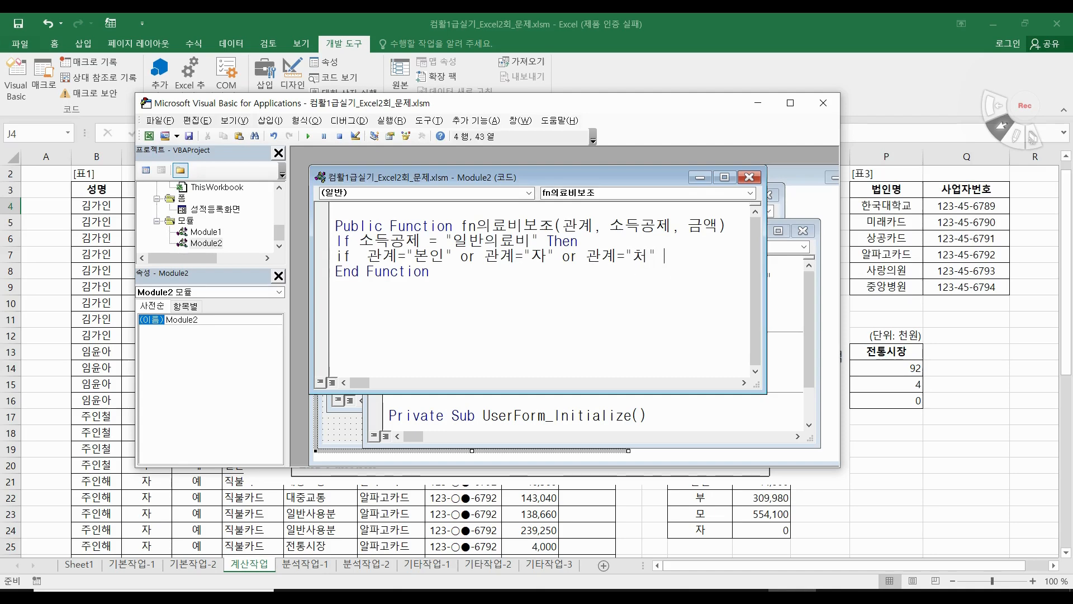
{"action": "type", "text": " then"}
{"action": "key", "text": "Return"}
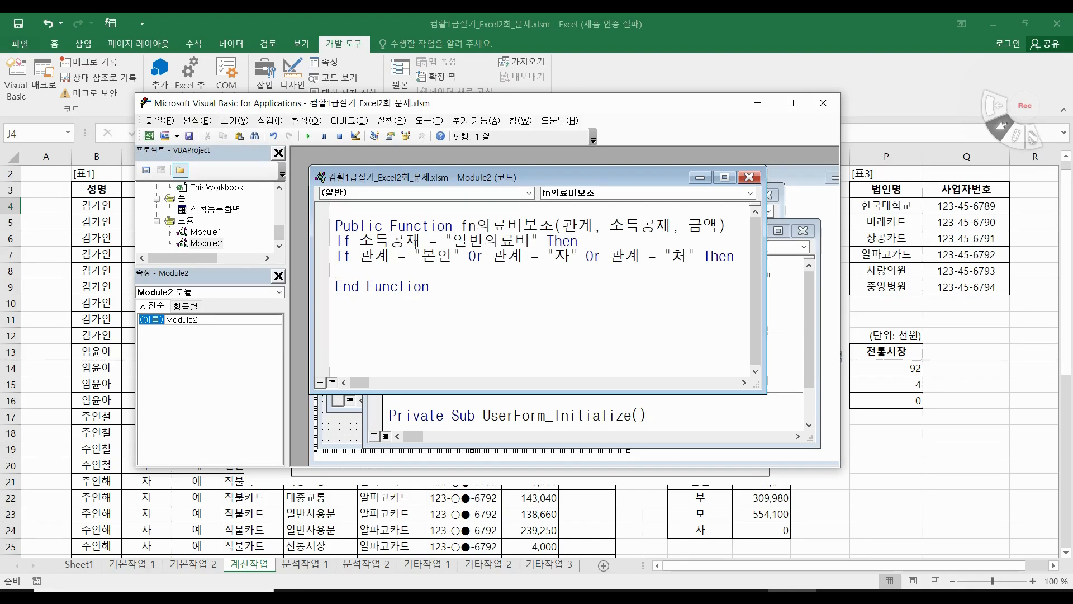
Assign 금액 * 0.8 to fn의료비보조 as the result when the nested condition is met
{"action": "left_click_drag", "start_coordinate": [463, 226], "coordinate": [554, 226]}
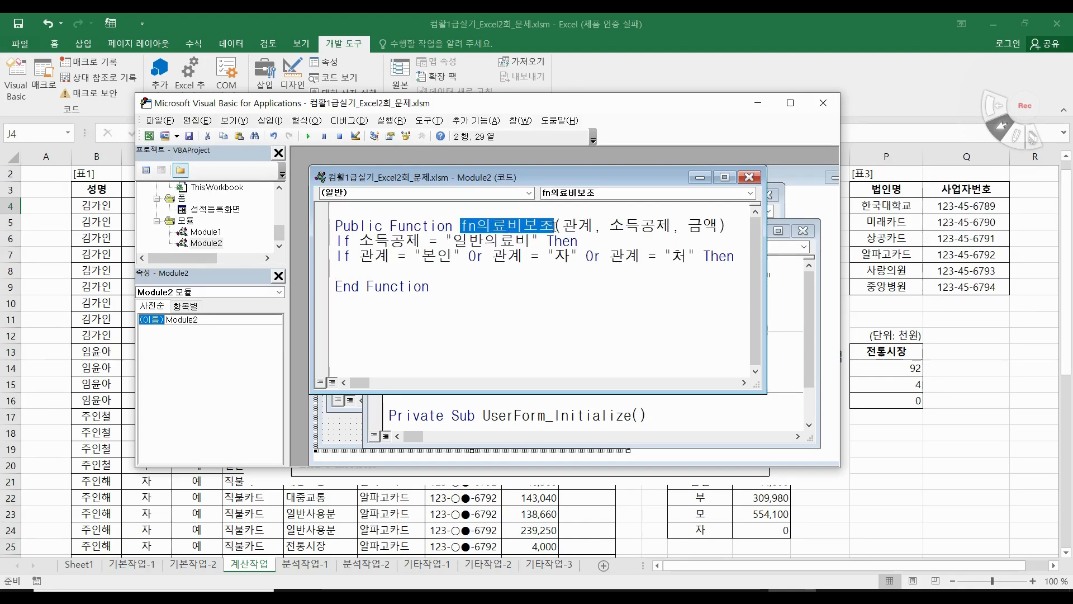
{"action": "key", "text": "ctrl+c"}
{"action": "left_click", "coordinate": [420, 272]}
{"action": "key", "text": "ctrl+v"}
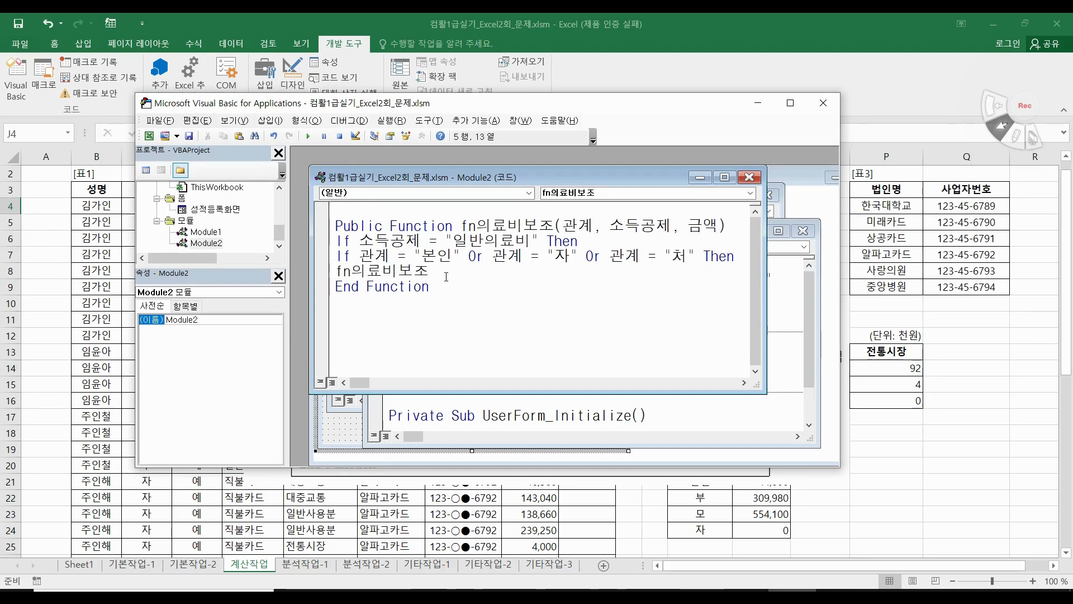
{"action": "type", "text": "=금액 * 0.8"}
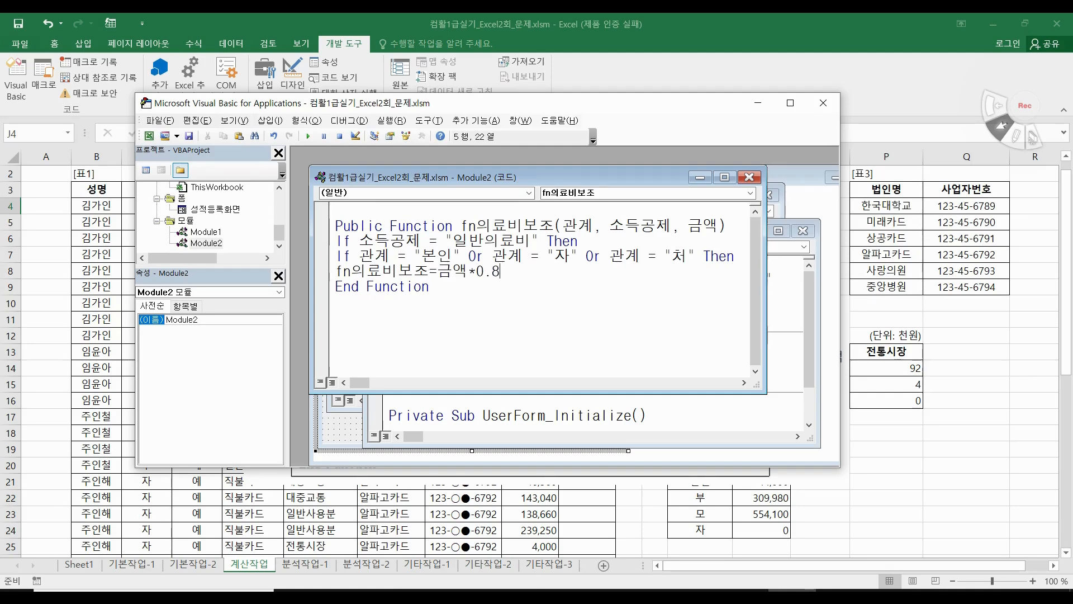
{"action": "key", "text": "Return"}
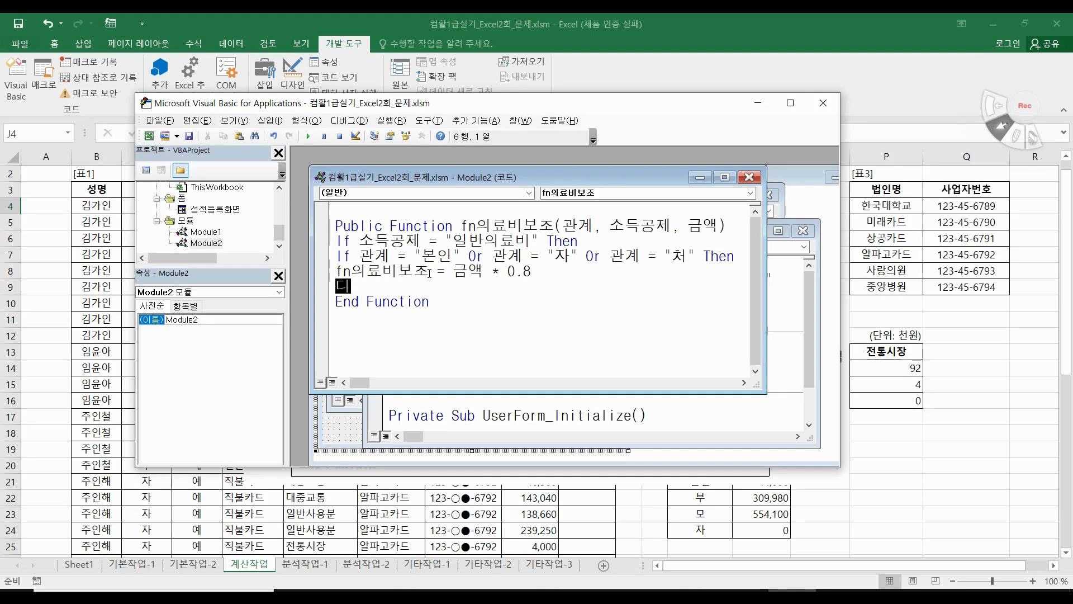
Add the nested Else branch fn의료비보조 = 금액 * 0.5 and close the nested block with End If
{"action": "type", "text": "디"}
{"action": "key", "text": "BackSpace"}
{"action": "type", "text": "else"}
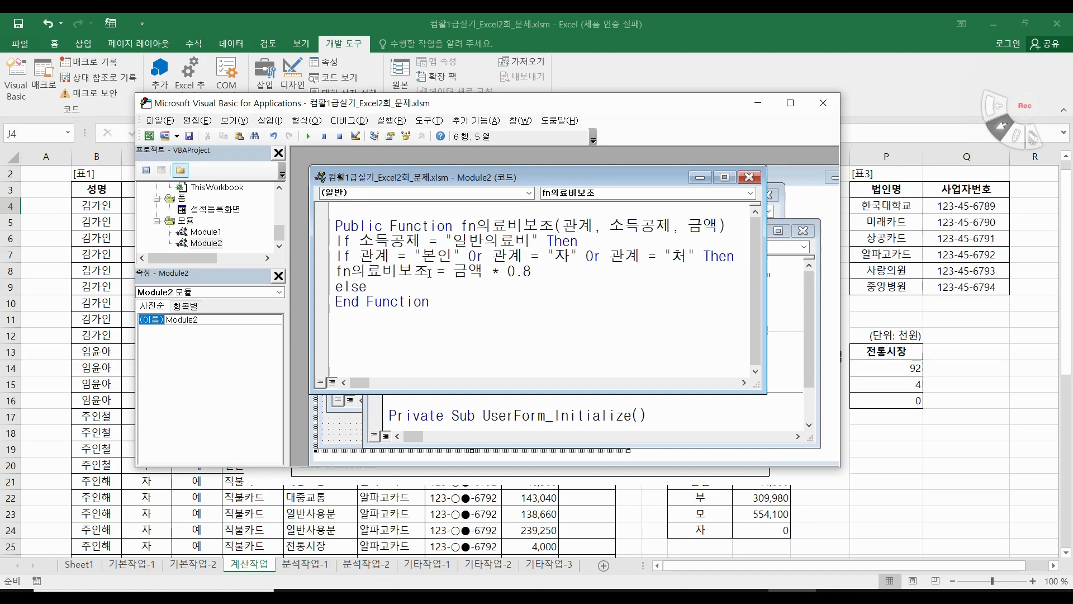
{"action": "key", "text": "Return"}
{"action": "type", "text": "fn의료비보조 "}
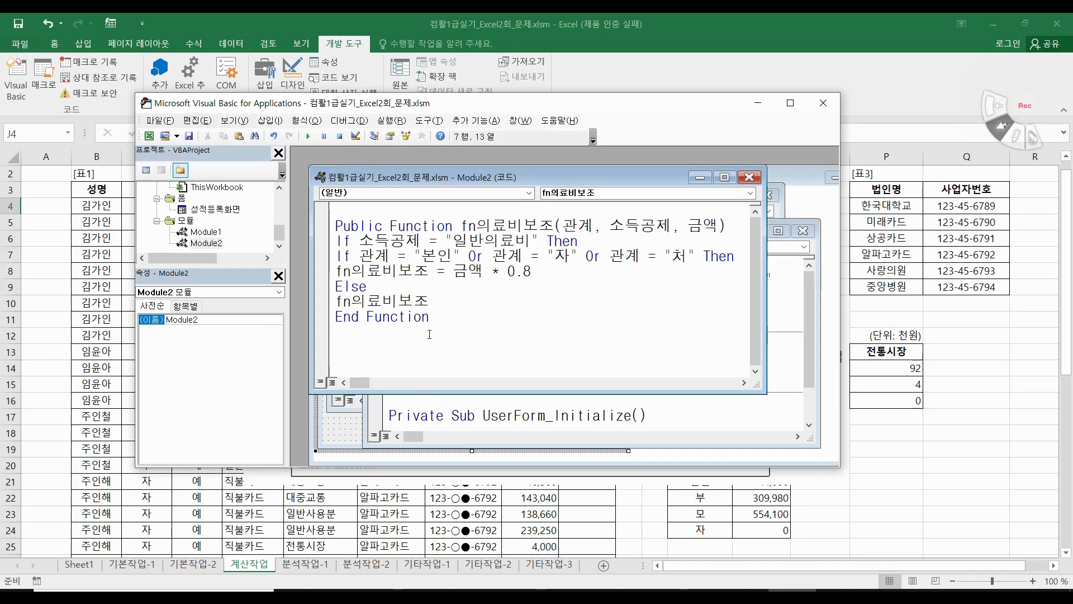
{"action": "type", "text": "= 금액 * 0.5"}
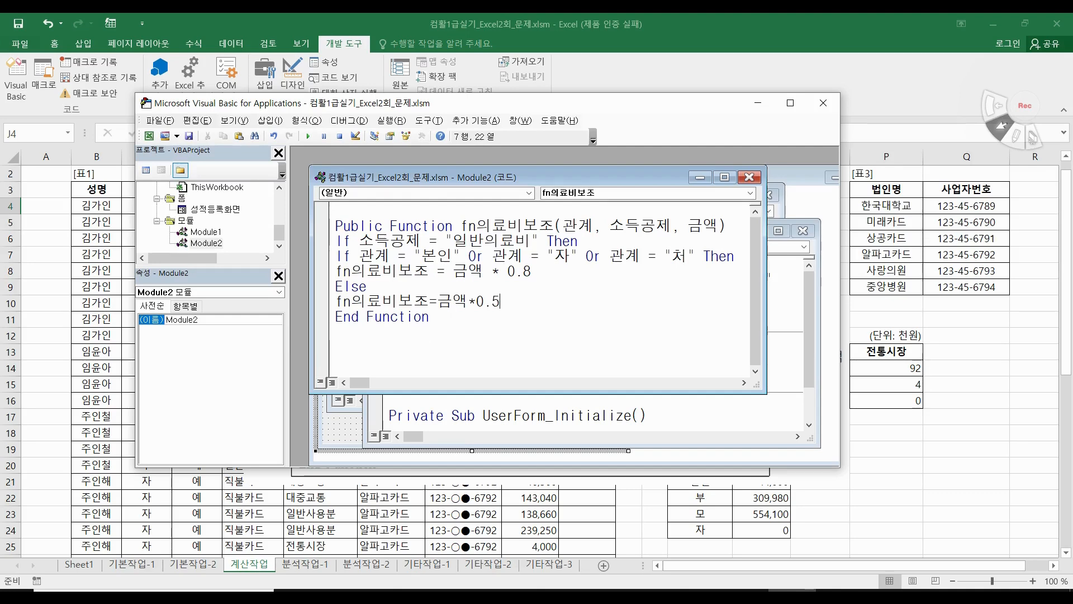
{"action": "key", "text": "Return"}
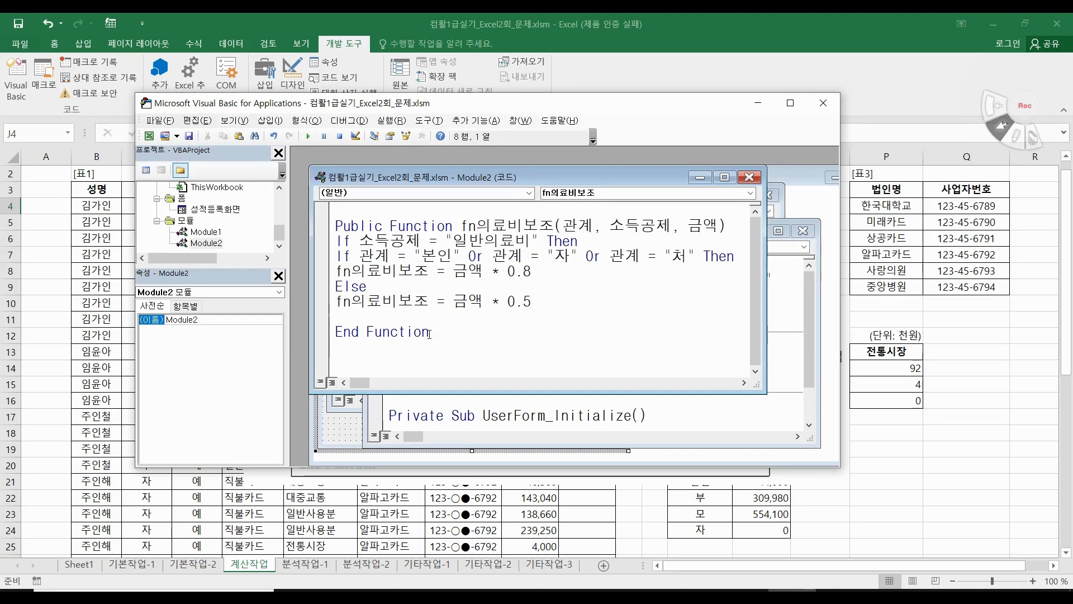
{"action": "type", "text": "en"}
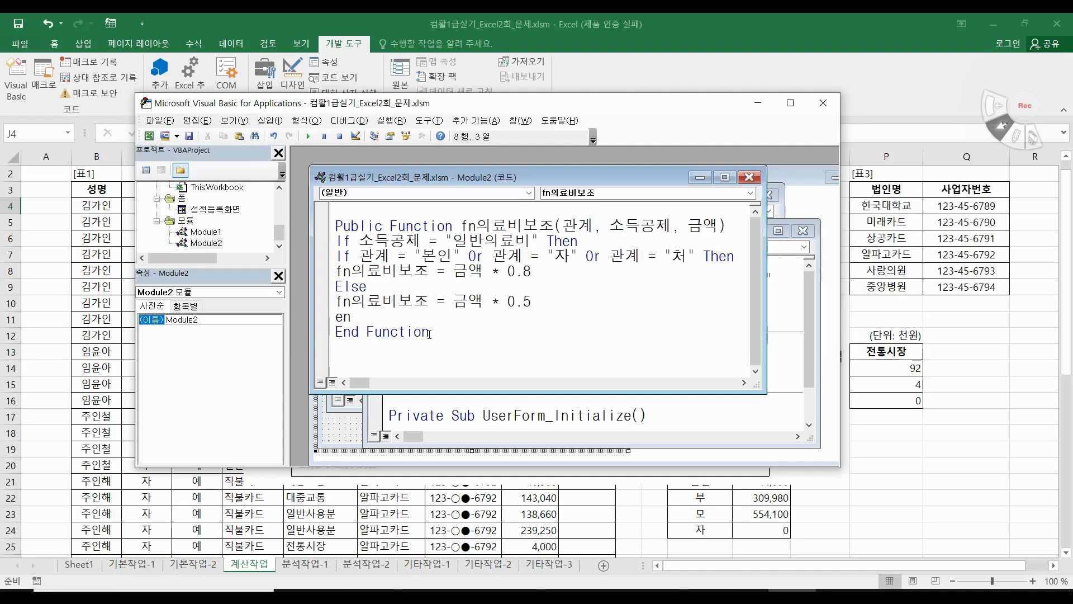
{"action": "type", "text": "d if"}
{"action": "key", "text": "Return"}
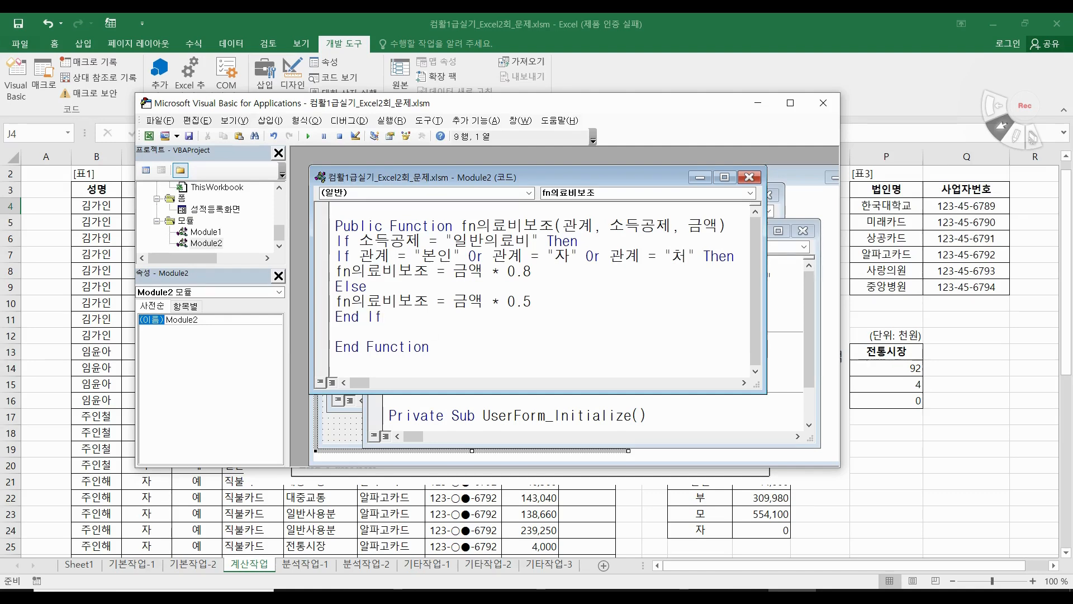
Add the outer Else branch fn의료비보조 = 0, close it with End If, and enlarge the code window to show the whole function
{"action": "left_click", "coordinate": [345, 240]}
{"action": "left_click", "coordinate": [348, 331]}
{"action": "type", "text": "else"}
{"action": "key", "text": "Return"}
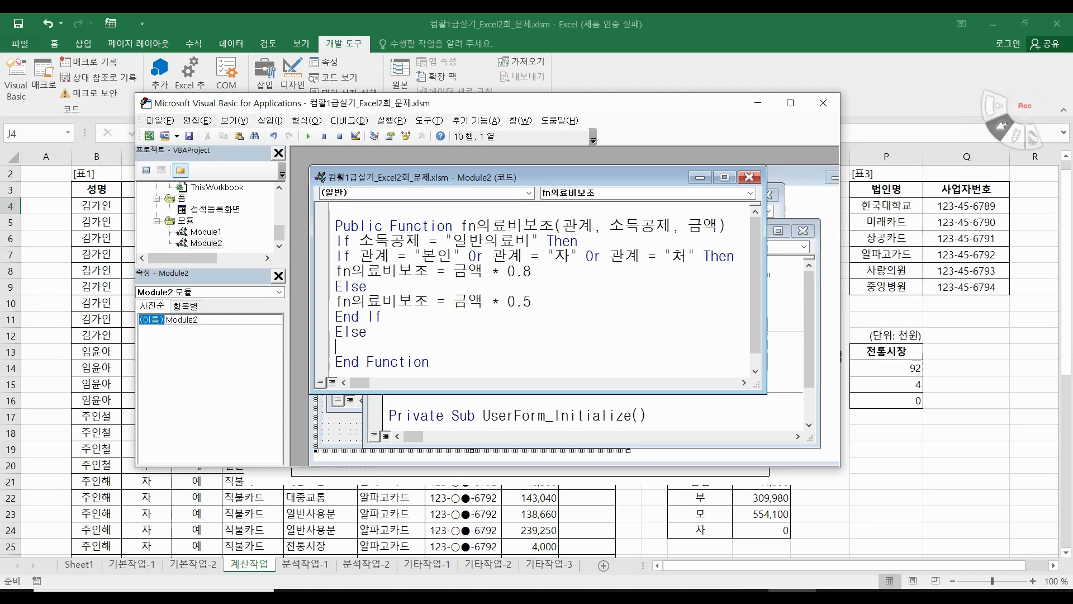
{"action": "type", "text": "fn의료비보조 "}
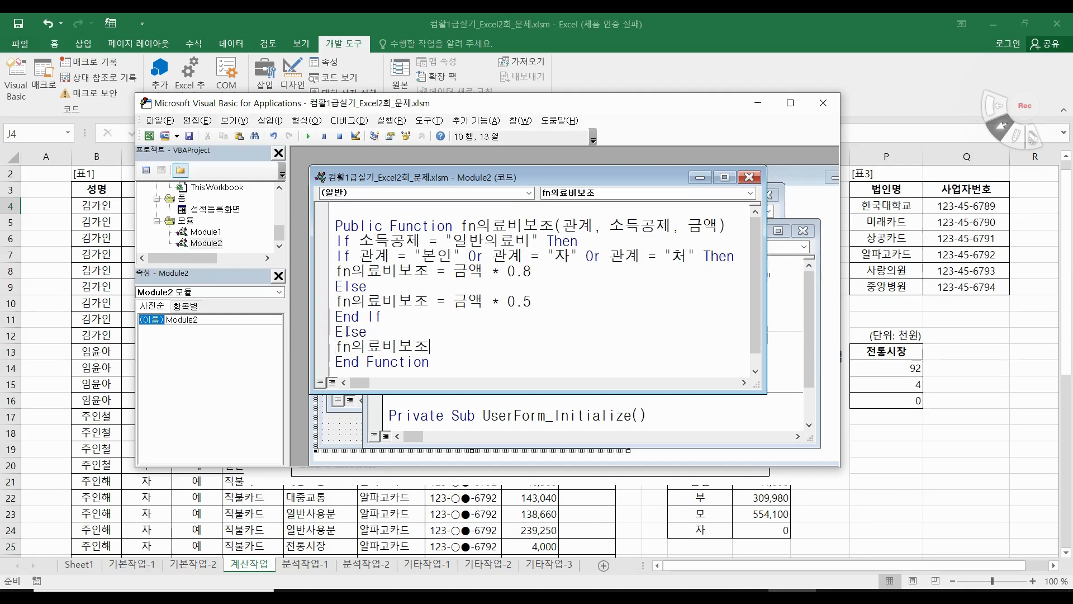
{"action": "type", "text": "= 0"}
{"action": "key", "text": "Return"}
{"action": "type", "text": "end"}
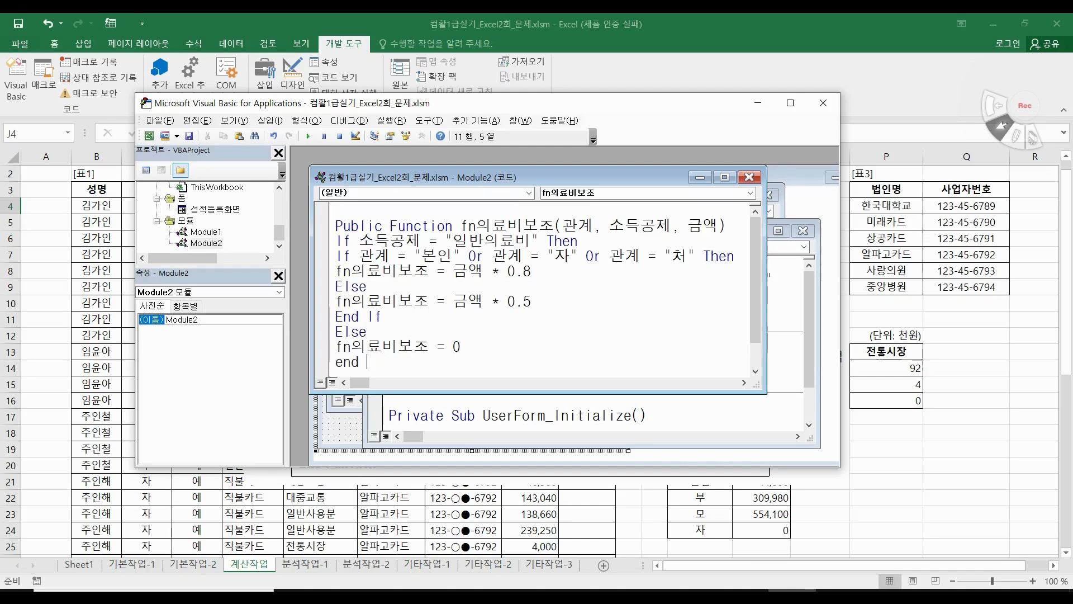
{"action": "type", "text": " if"}
{"action": "key", "text": "Return"}
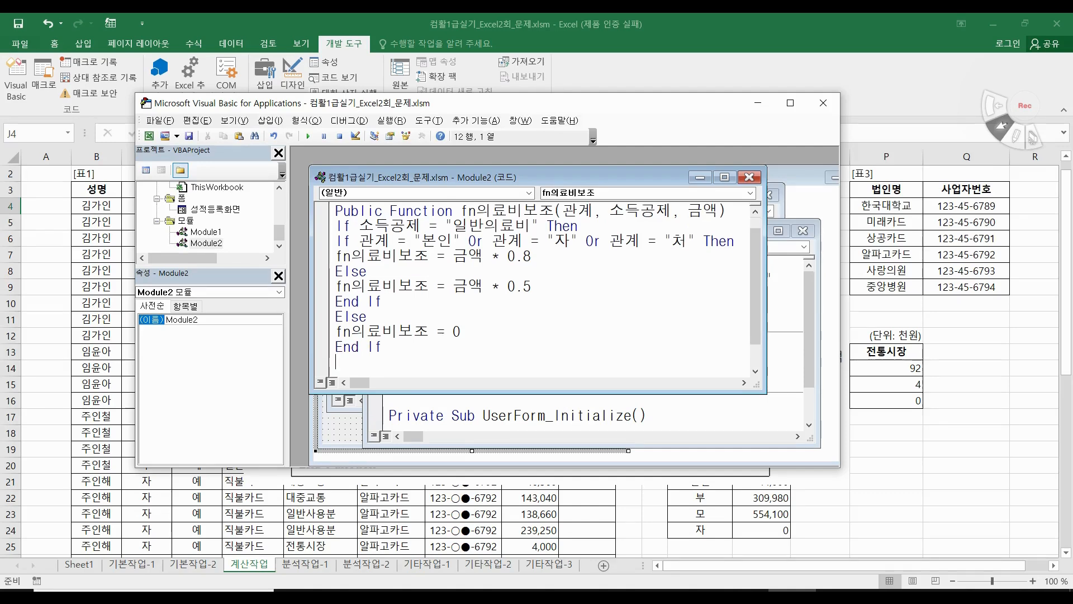
{"action": "left_click_drag", "start_coordinate": [493, 394], "coordinate": [495, 441]}
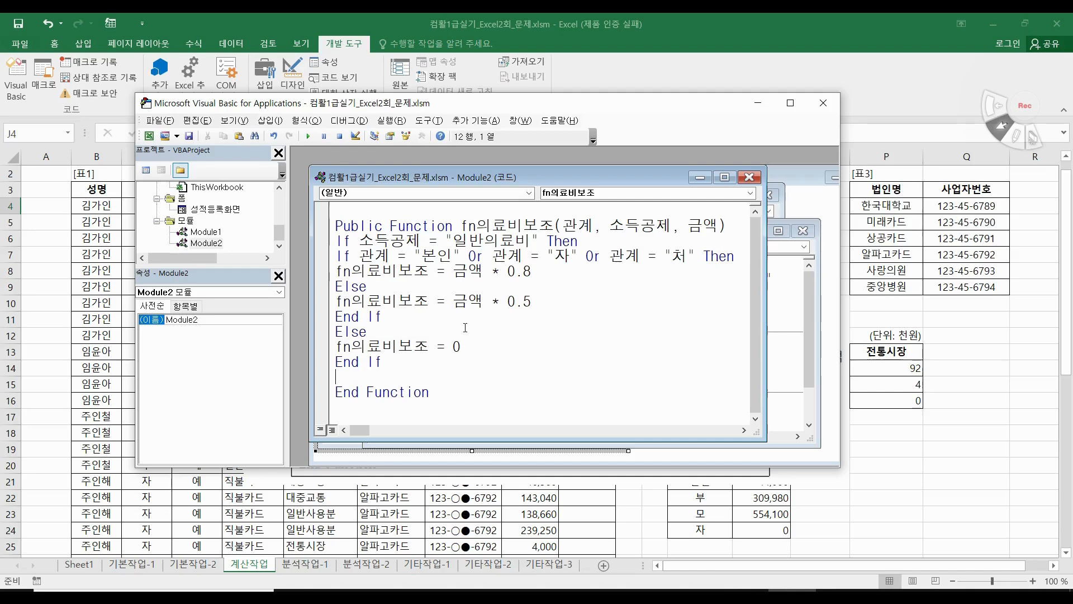
Review the Or conditions in the finished fn의료비보조 code and close the Visual Basic editor to return to the worksheet
{"action": "left_click_drag", "start_coordinate": [460, 257], "coordinate": [492, 257]}
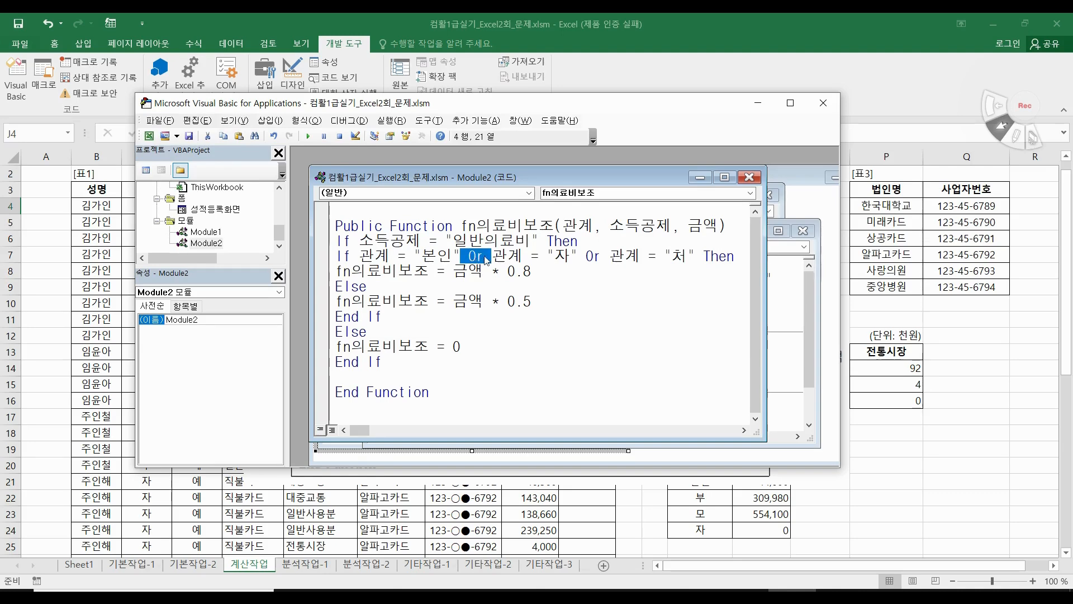
{"action": "left_click", "coordinate": [496, 333]}
{"action": "left_click", "coordinate": [410, 419]}
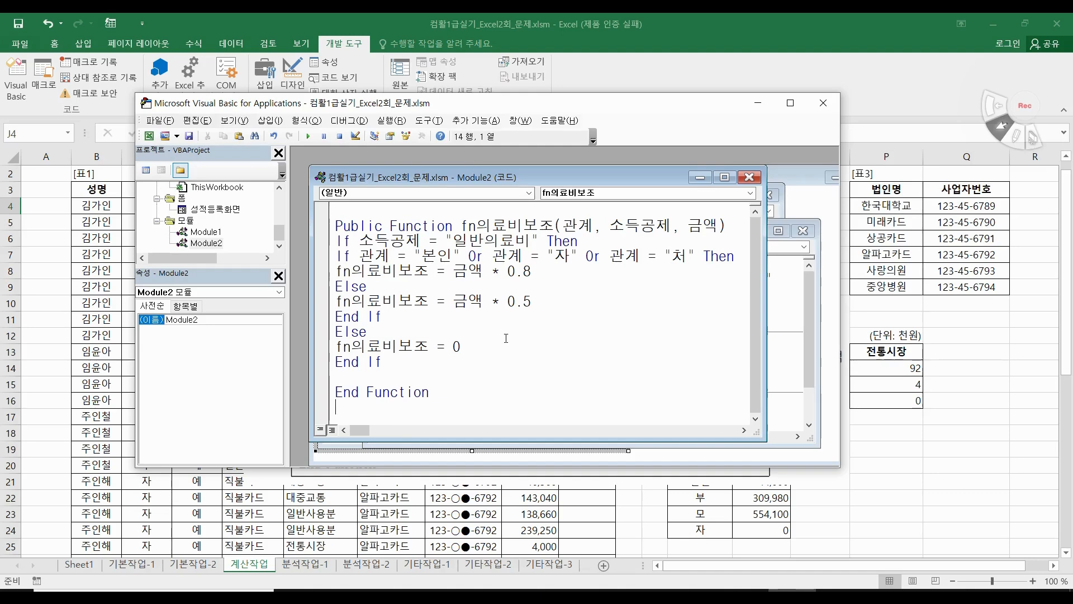
{"action": "left_click", "coordinate": [832, 106]}
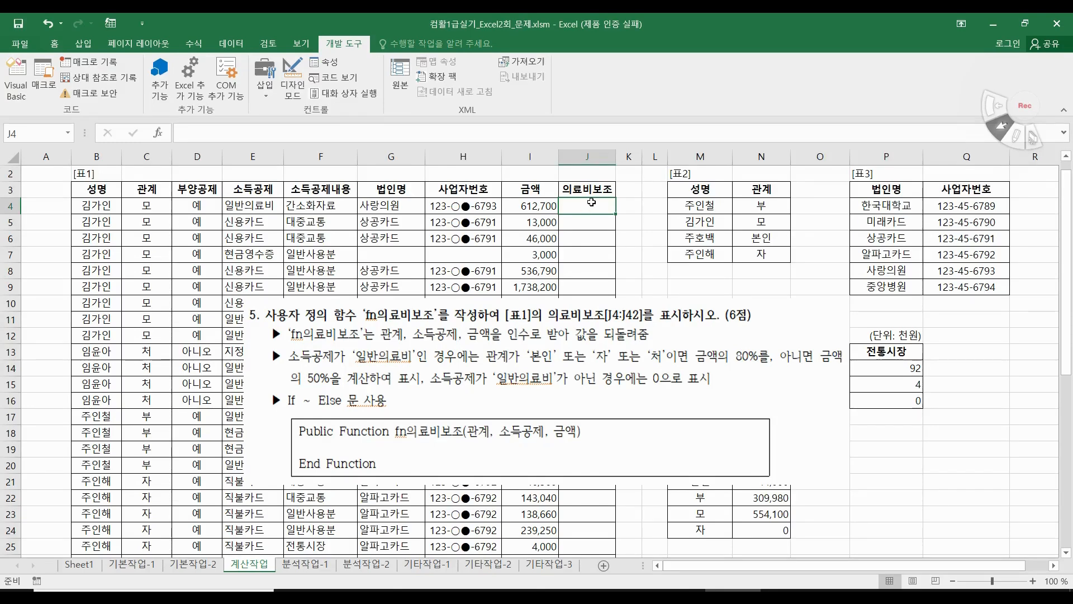
Enter =fn의료비보조(C4,E4,I4) in J4, supplying the row's 관계, 소득공제 and 금액 cells as the function arguments
{"action": "type", "text": "=f"}
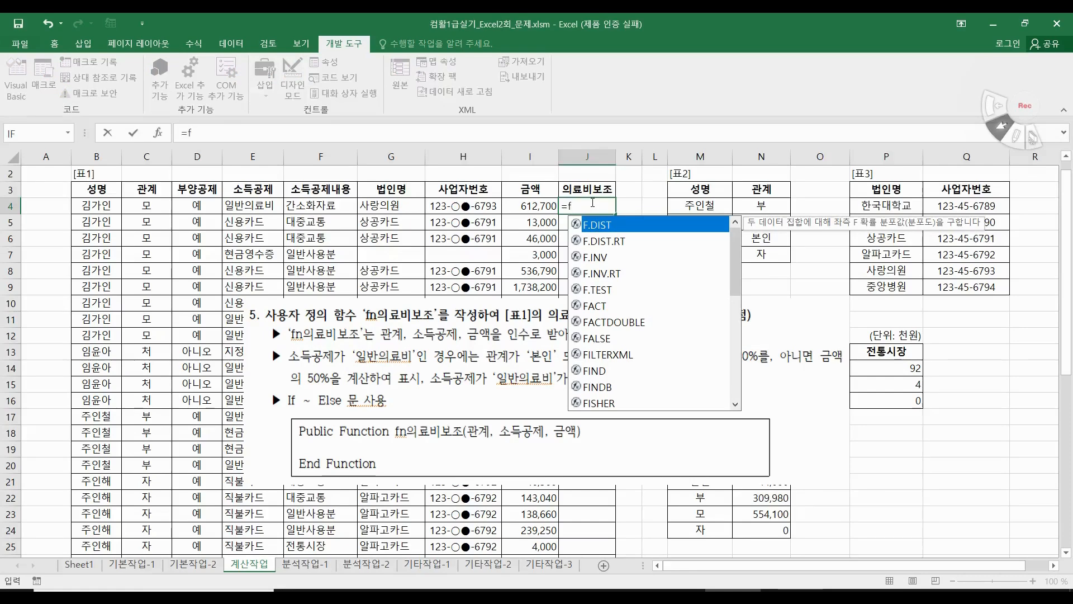
{"action": "type", "text": "n"}
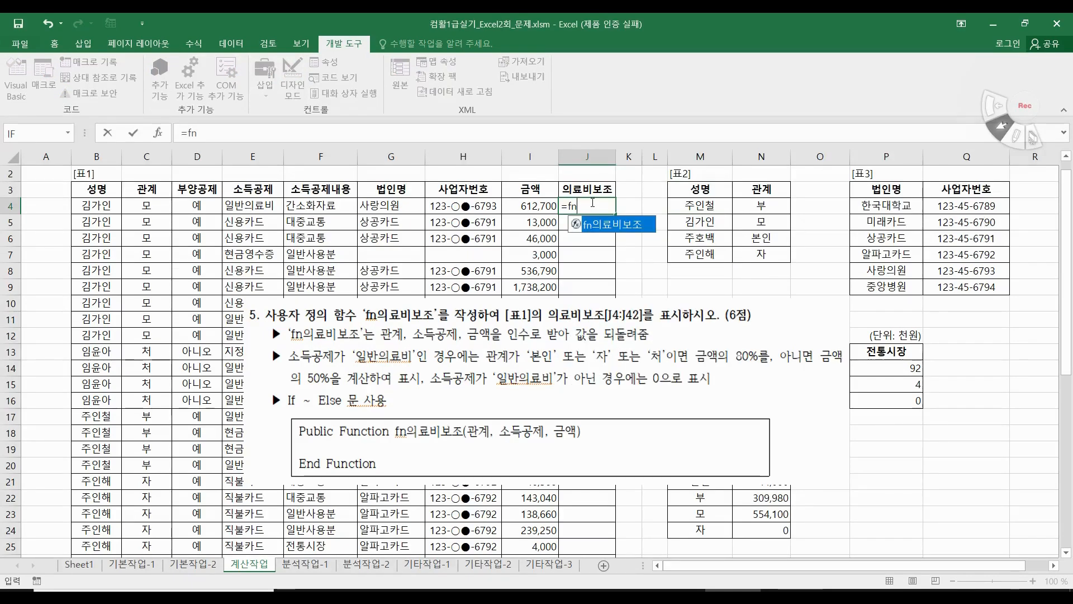
{"action": "double_click", "coordinate": [624, 222]}
{"action": "left_click", "coordinate": [161, 132]}
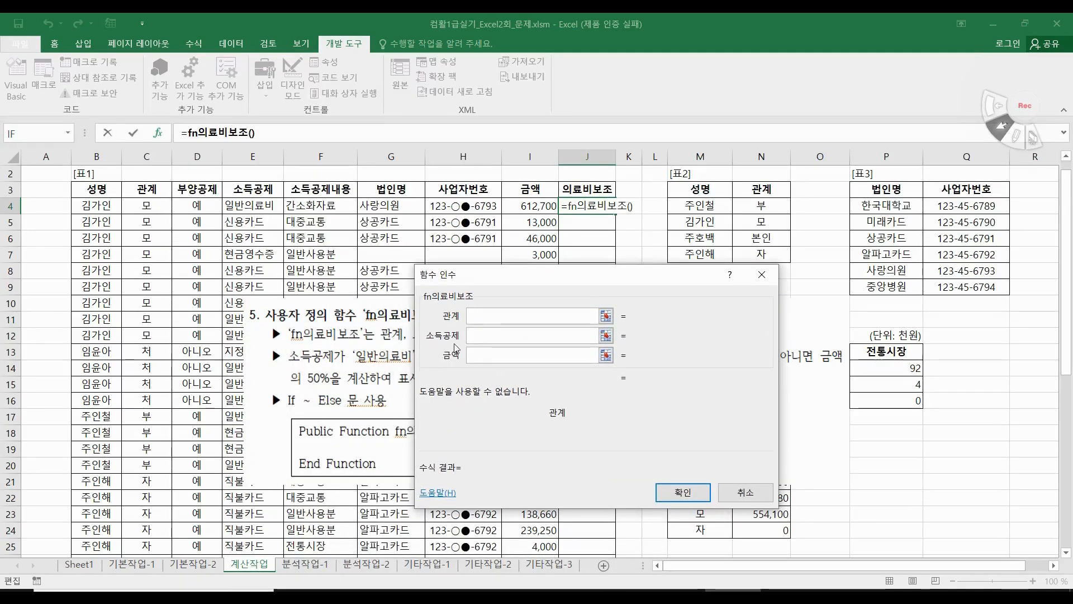
{"action": "left_click", "coordinate": [146, 206]}
{"action": "left_click", "coordinate": [495, 337]}
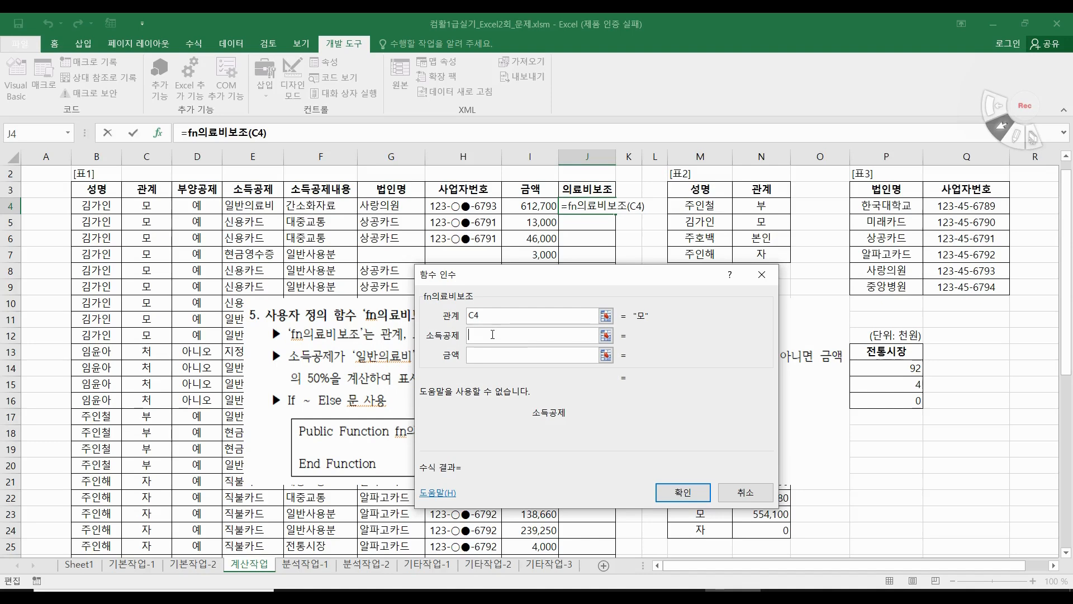
{"action": "left_click", "coordinate": [266, 208]}
{"action": "left_click", "coordinate": [495, 356]}
{"action": "left_click", "coordinate": [545, 206]}
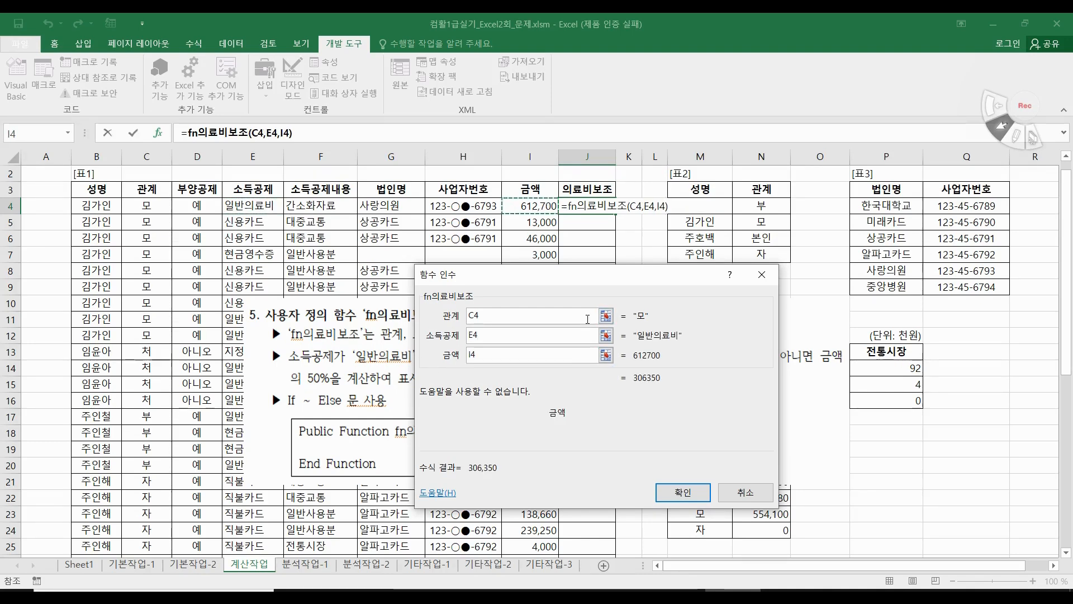
{"action": "left_click", "coordinate": [682, 492]}
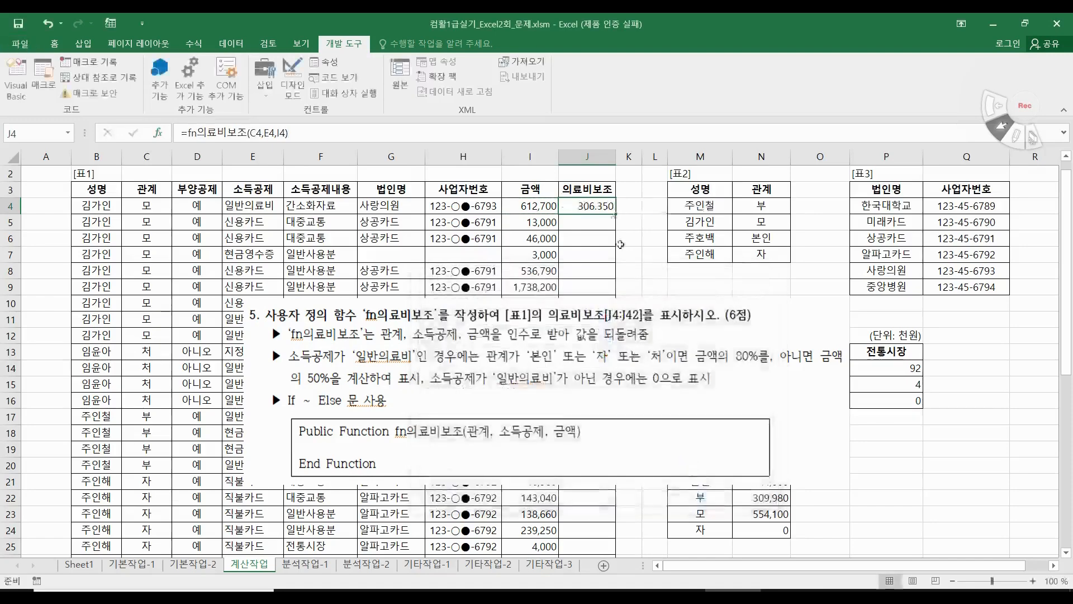
Fill the J4 formula down through J42 and move the task instruction picture off [표1] to uncover the 의료비보조 column
{"action": "double_click", "coordinate": [615, 214]}
{"action": "left_click_drag", "start_coordinate": [555, 366], "coordinate": [1010, 343]}
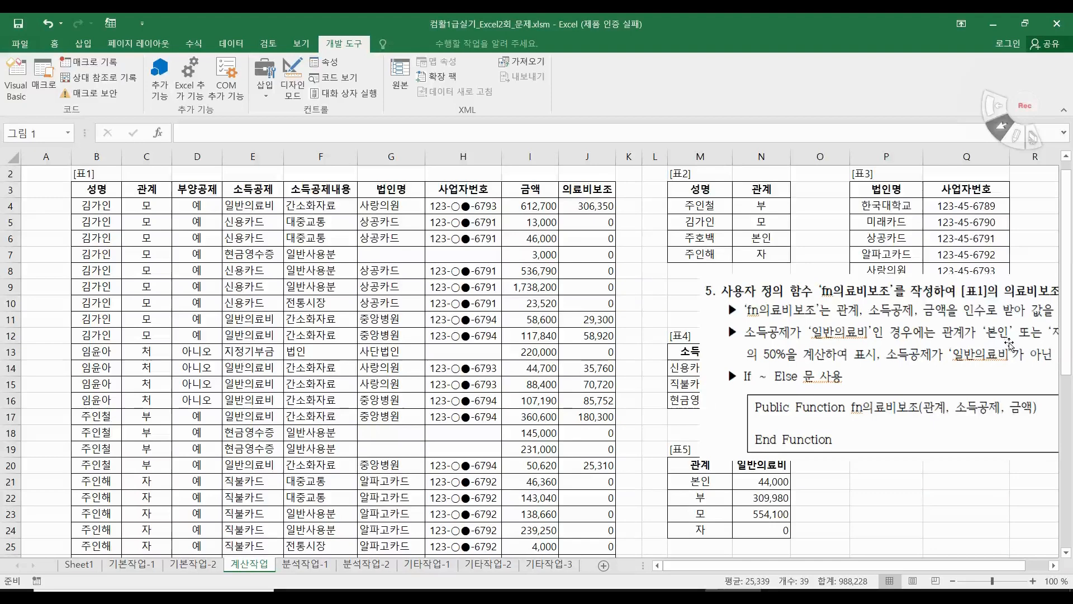
{"action": "left_click", "coordinate": [631, 335]}
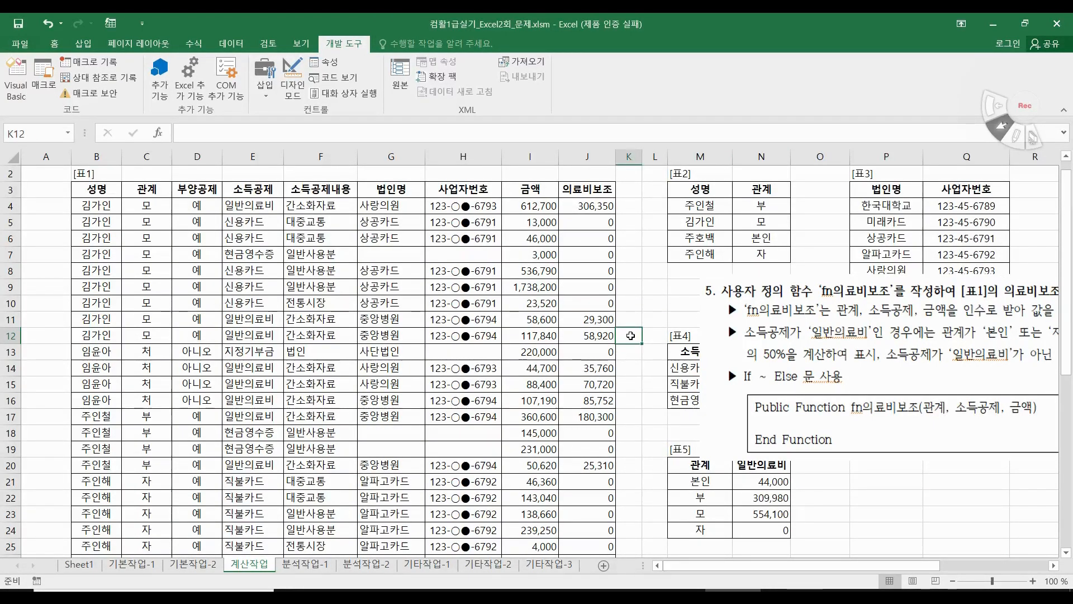